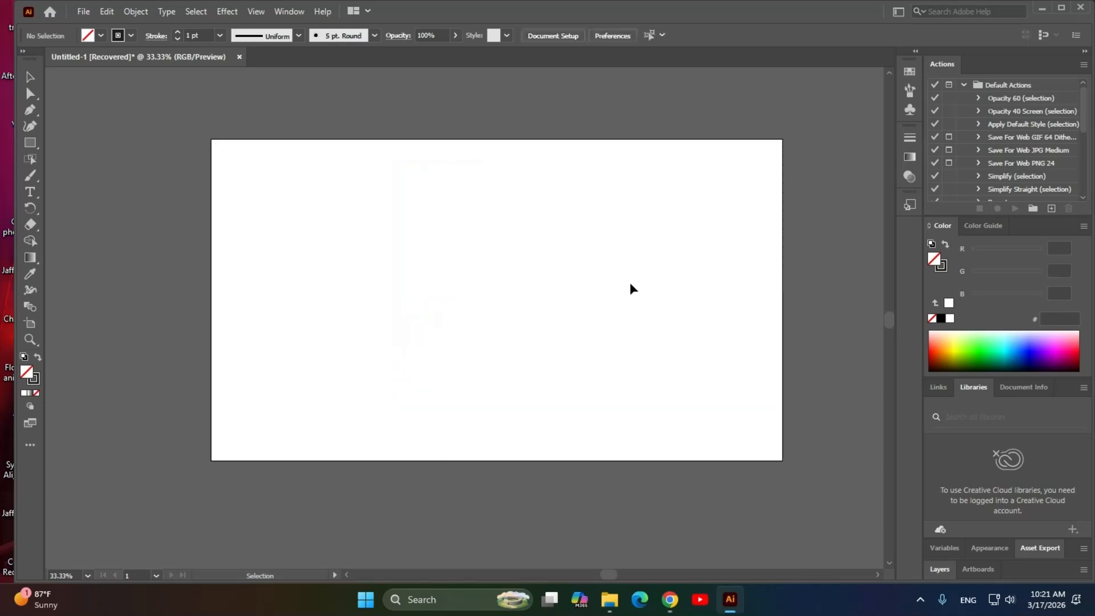
Place a point text object in the upper part of the artboard and enter a Pathfinder heading.
left_click_drag(323, 226, 293, 269)
key("t")
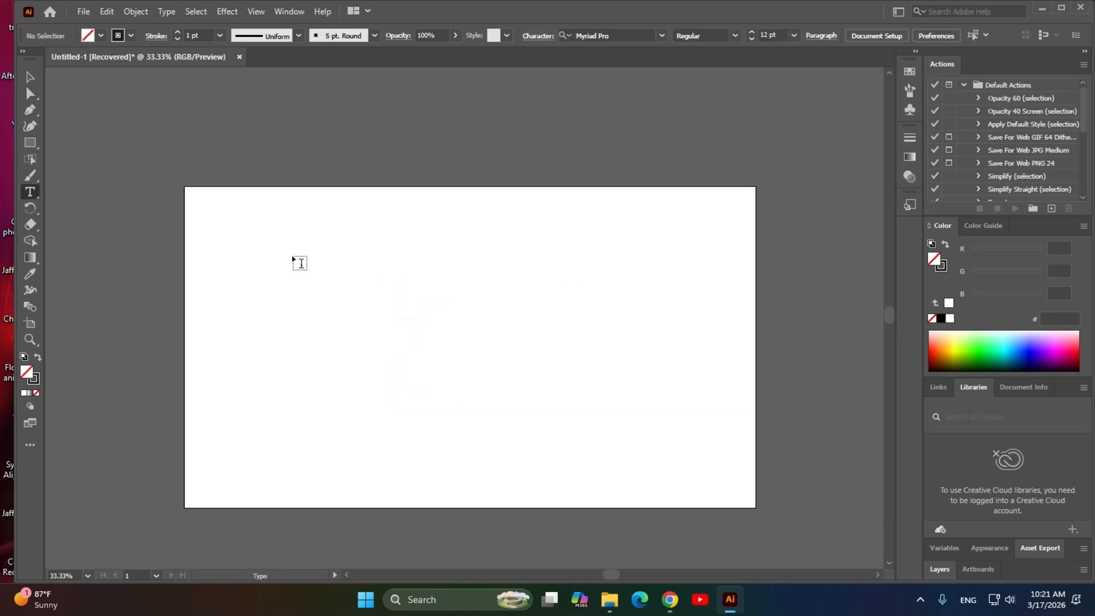
left_click(299, 272)
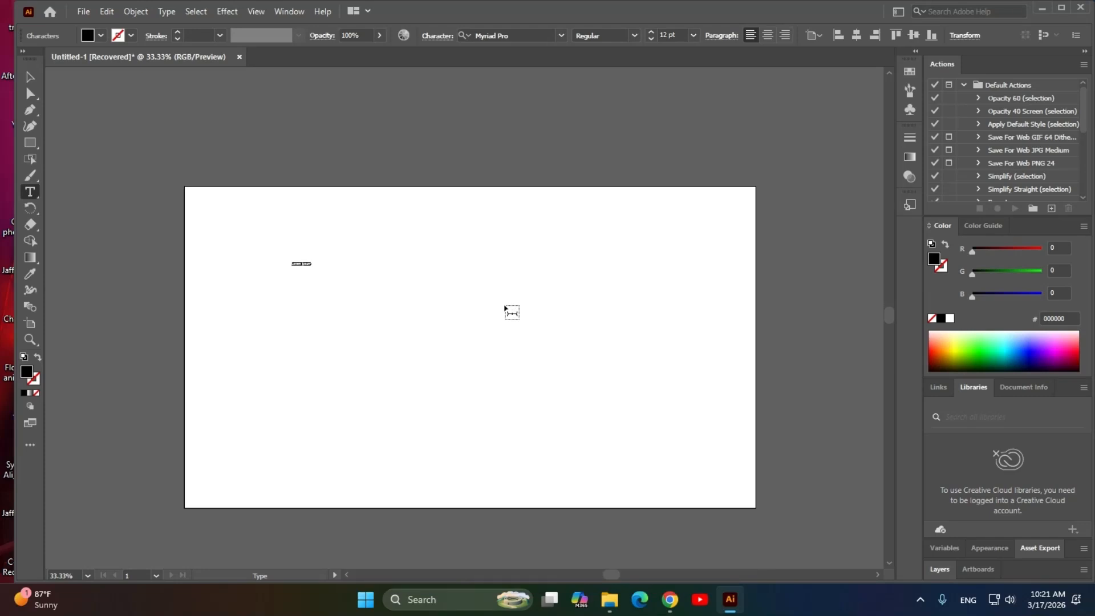
key("BackSpace")
type("PATH FI")
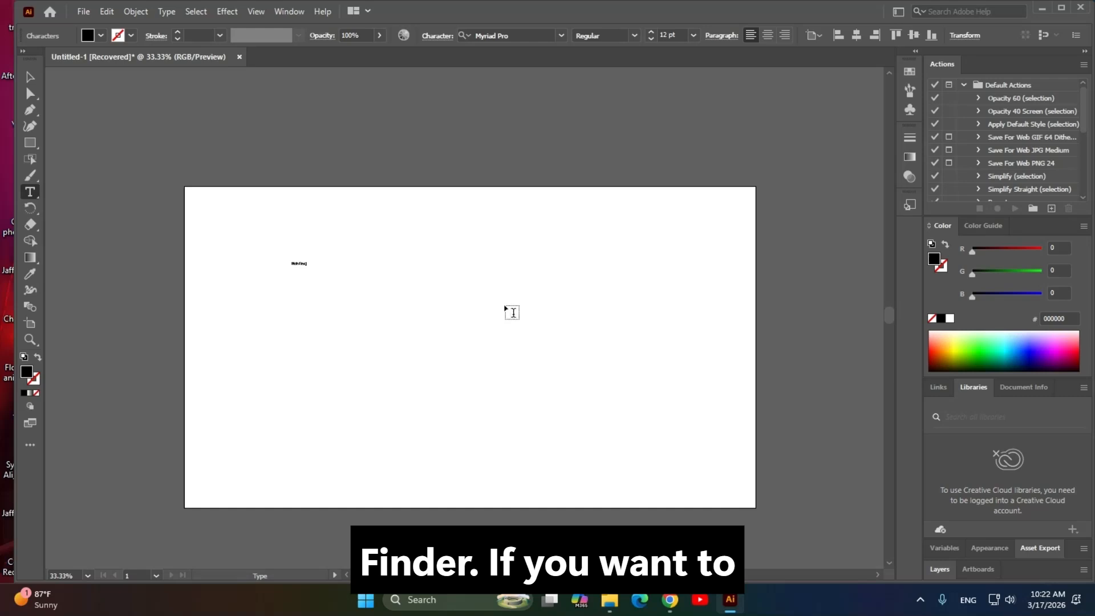
key("ctrl+a")
left_click(223, 12)
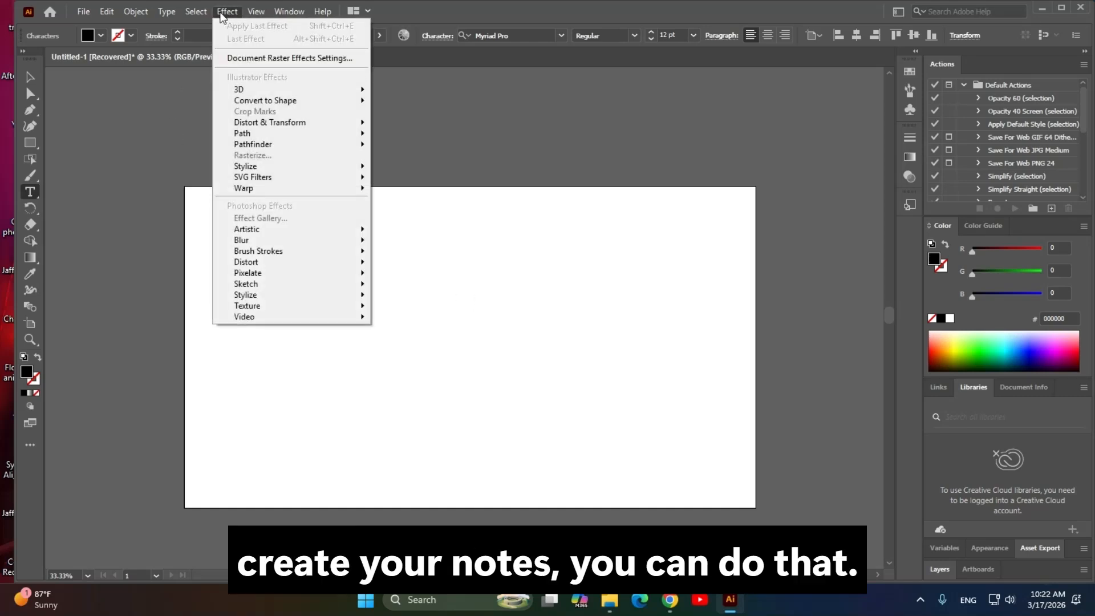
left_click(689, 142)
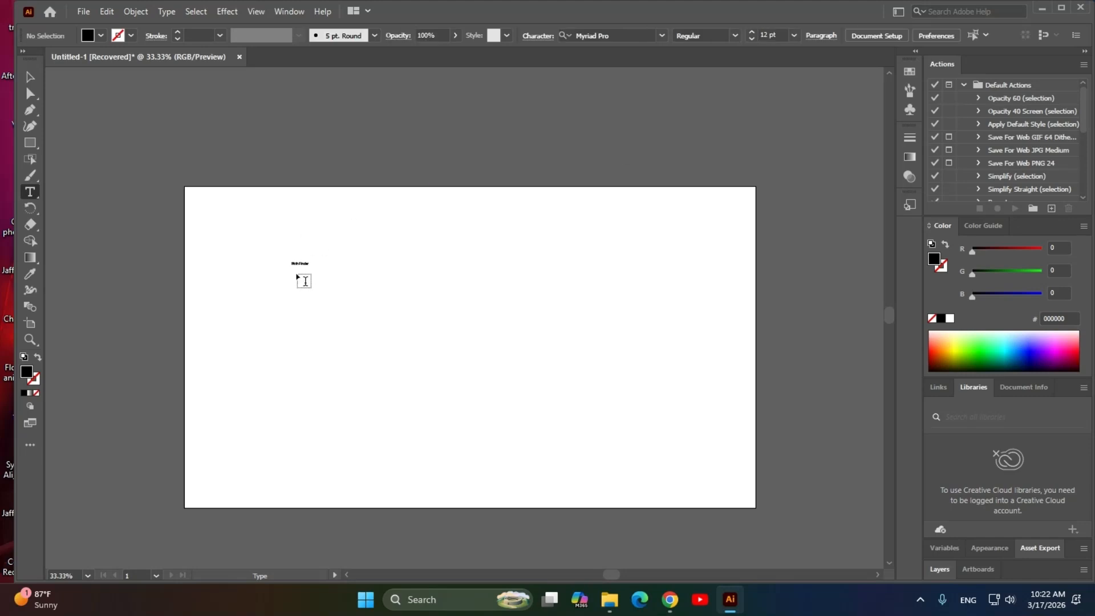
Retype the heading text as "Path Finder".
scroll(302, 273, "up", 8)
left_click_drag(188, 301, 546, 310)
type("PAth")
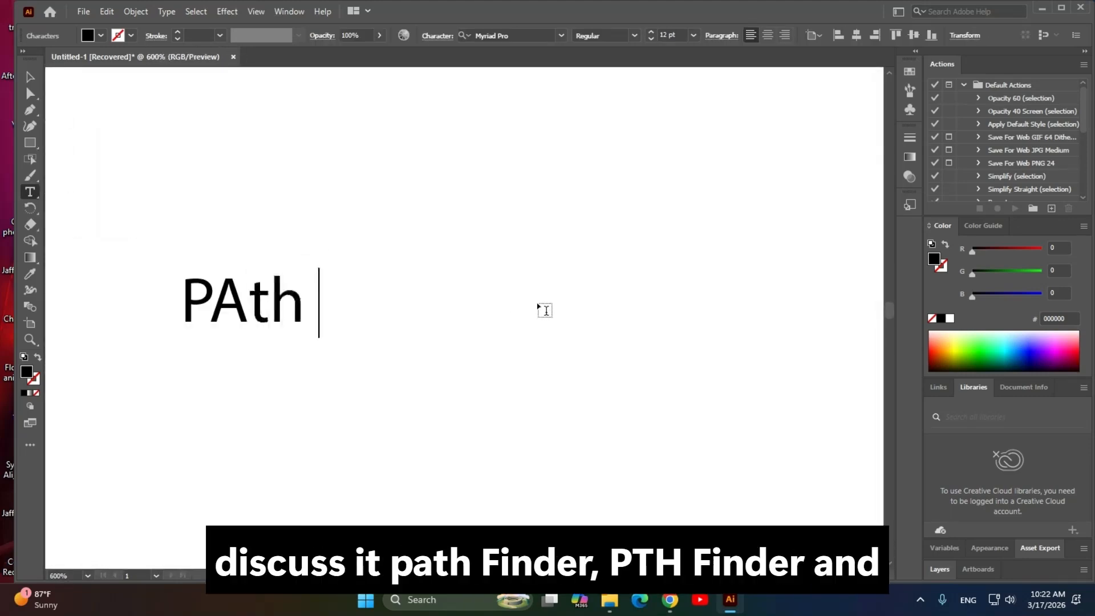
key("BackSpace")
key("BackSpace")
key("BackSpace")
key("BackSpace")
type("a")
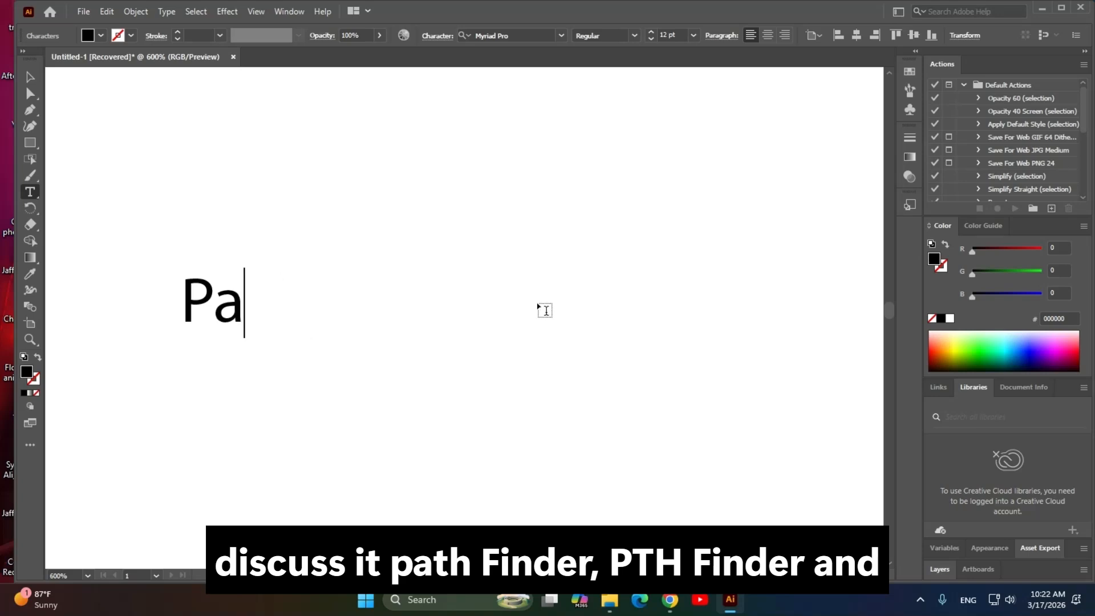
type("th Finder")
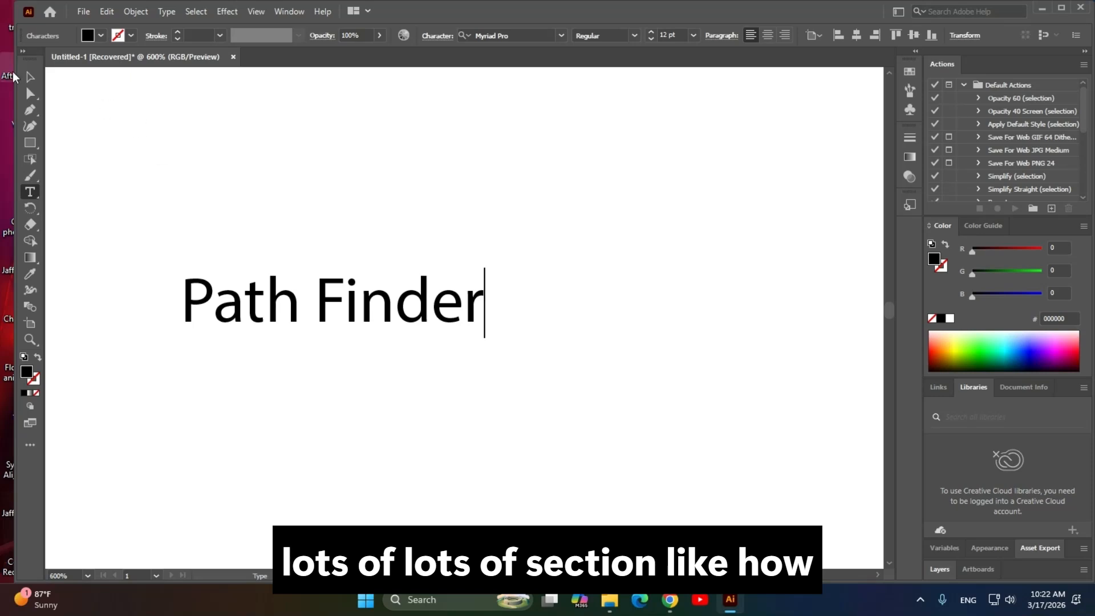
Maximize the window and move the "Path Finder" heading higher on the artboard.
key("Escape")
left_click_drag(391, 313, 370, 249)
left_click(566, 250)
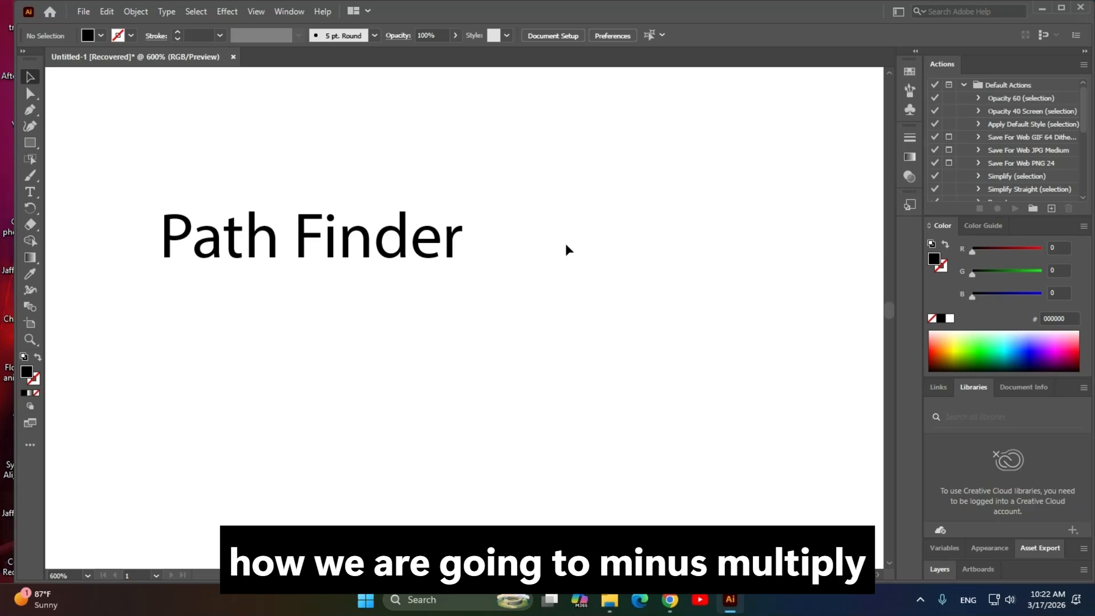
left_click(1059, 10)
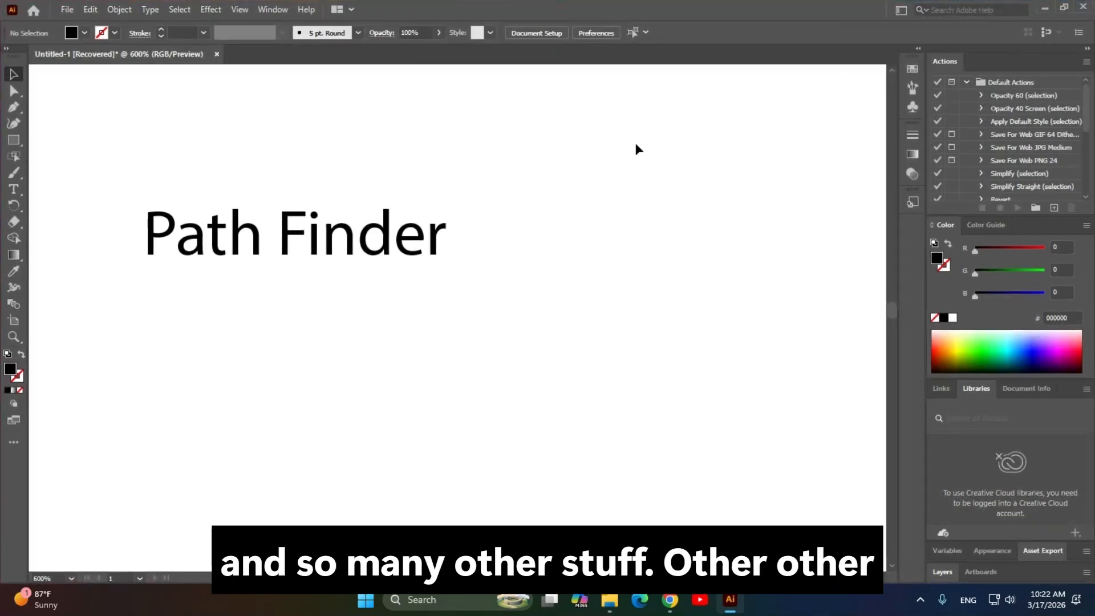
left_click_drag(772, 174, 343, 344)
left_click_drag(697, 323, 499, 293)
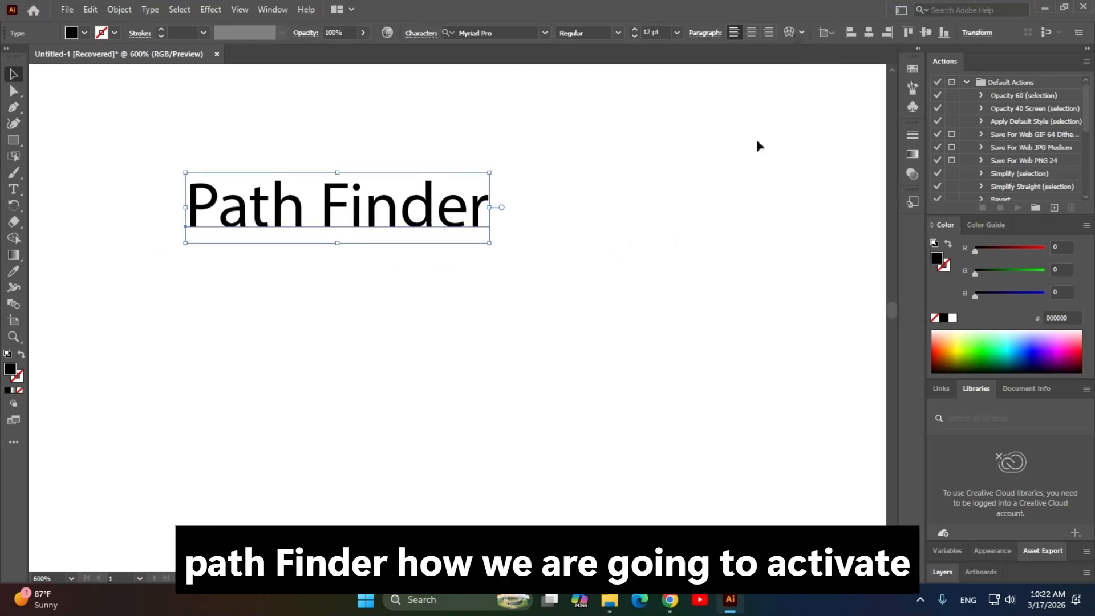
left_click_drag(551, 231, 563, 247)
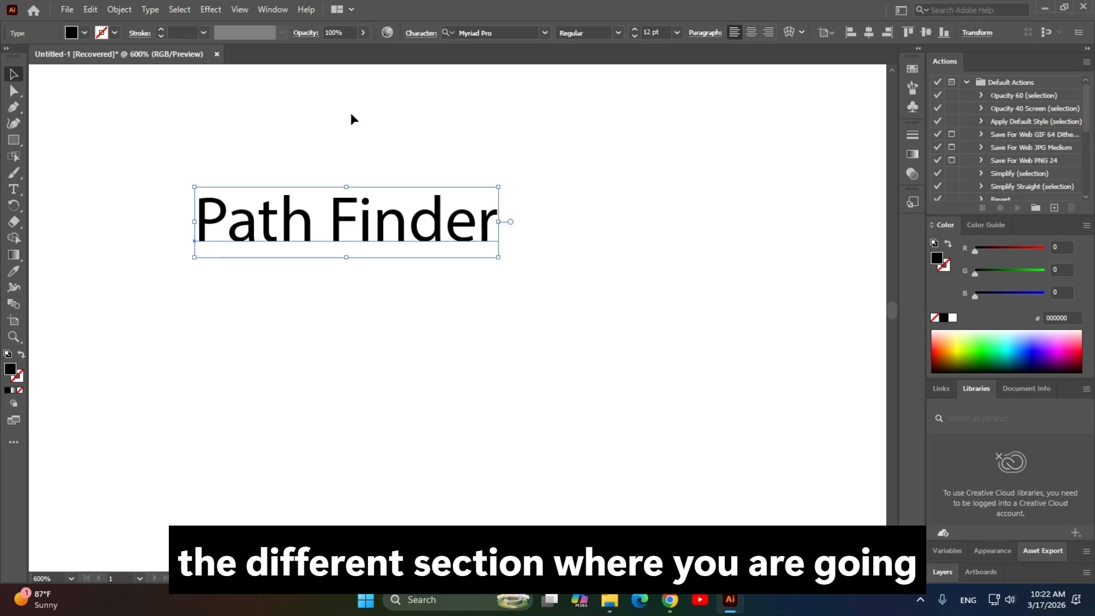
left_click(524, 317)
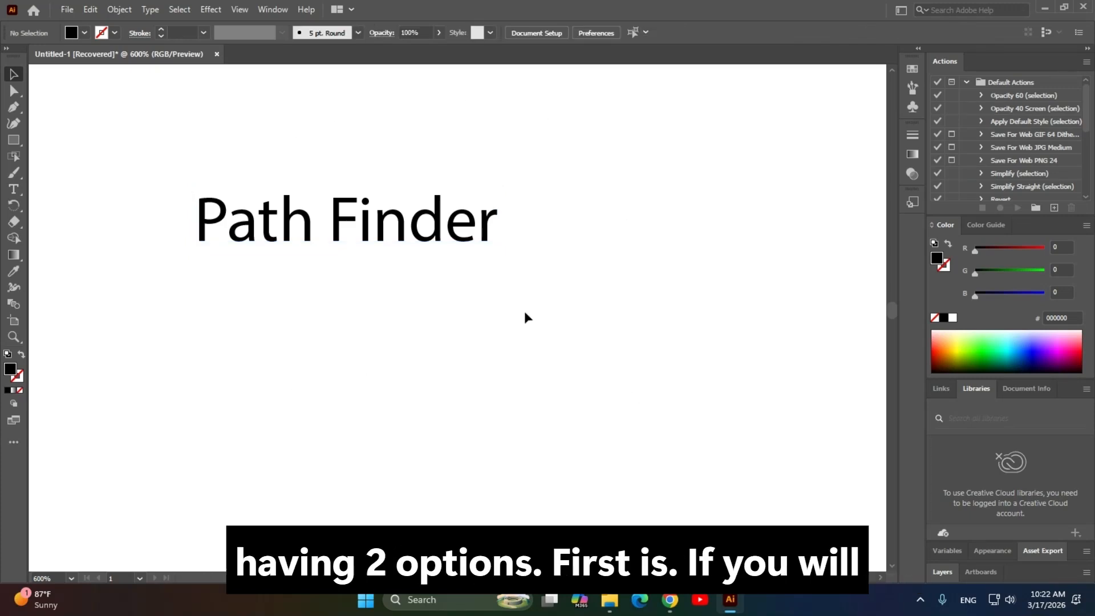
Show the Pathfinder panel, place it beside the heading, and close it again.
left_click(274, 11)
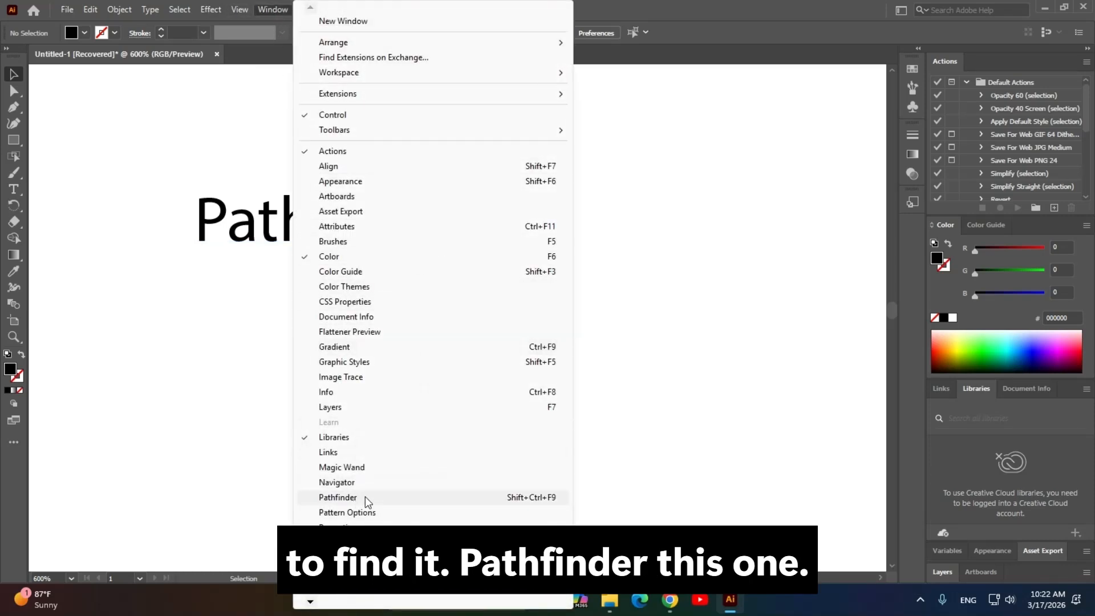
left_click(338, 498)
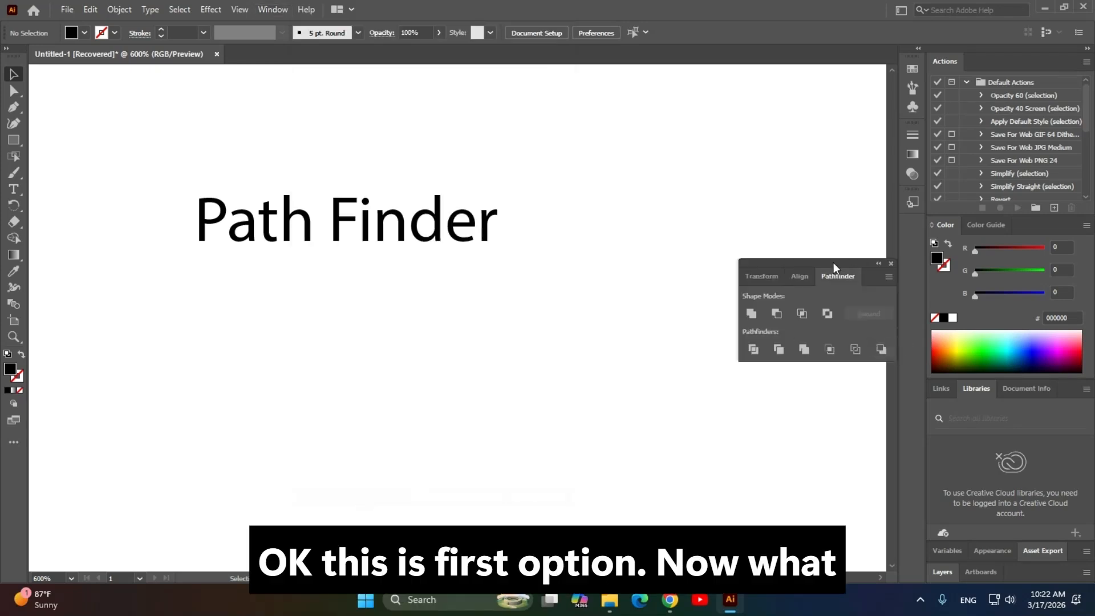
left_click_drag(834, 267, 710, 239)
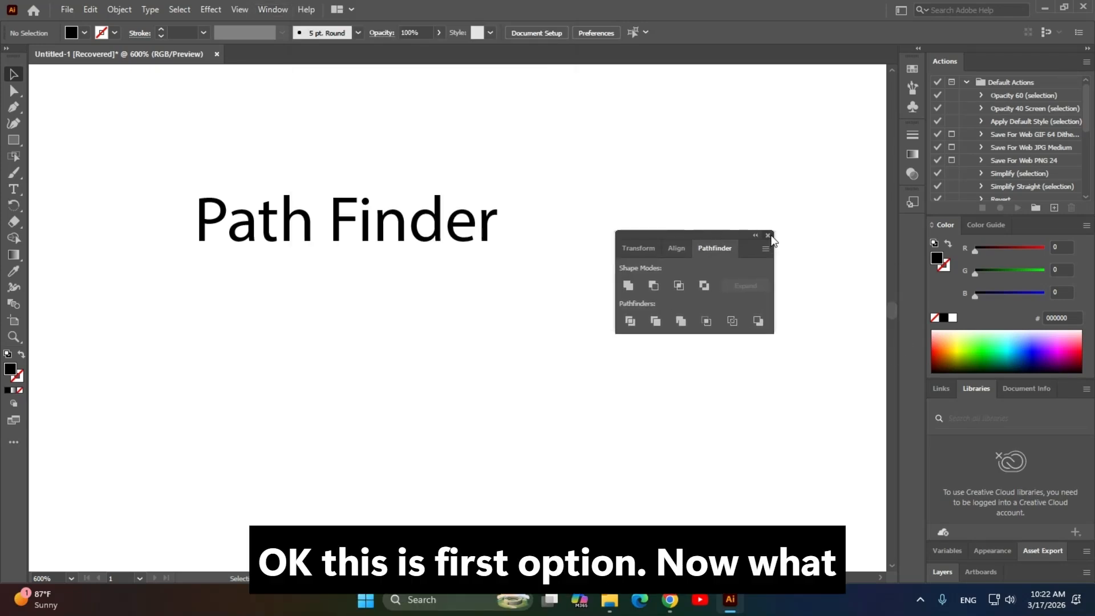
left_click(769, 236)
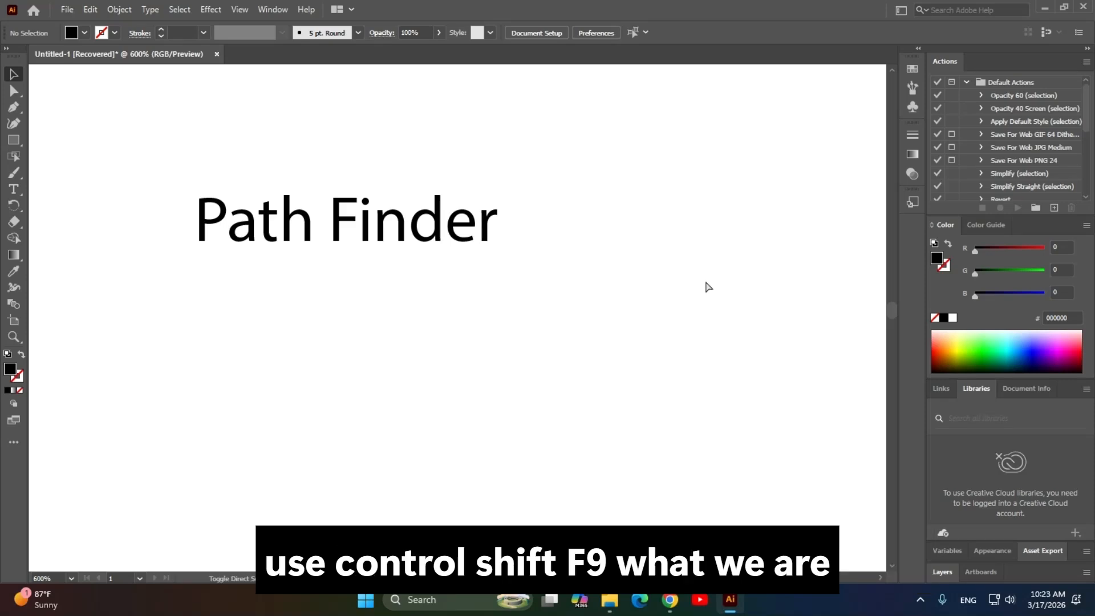
Add a second point text object and move it below the "Path Finder" heading.
key("t")
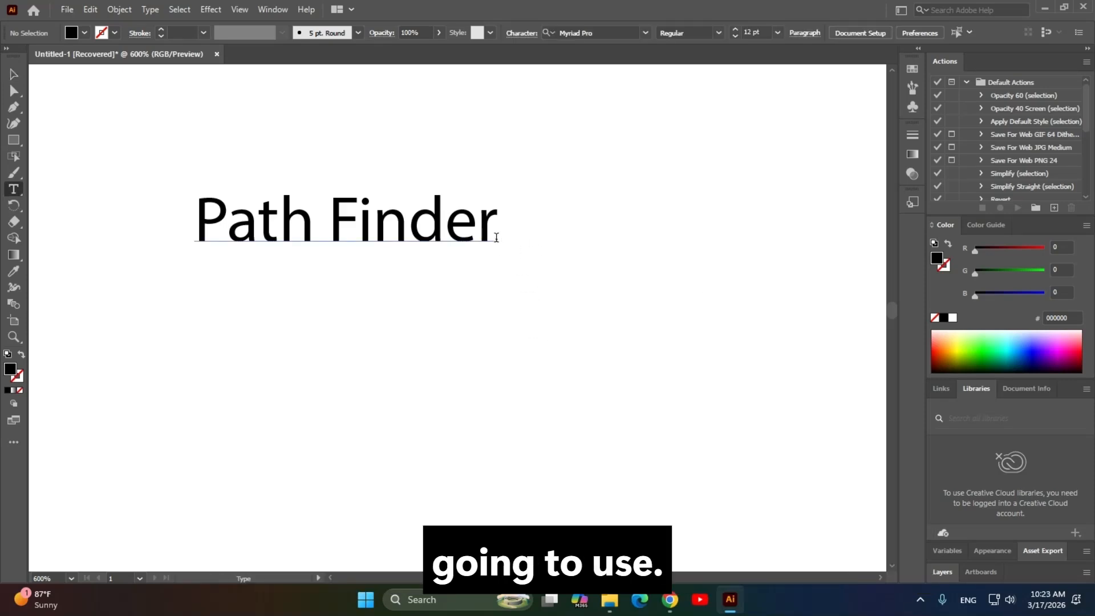
left_click(500, 235)
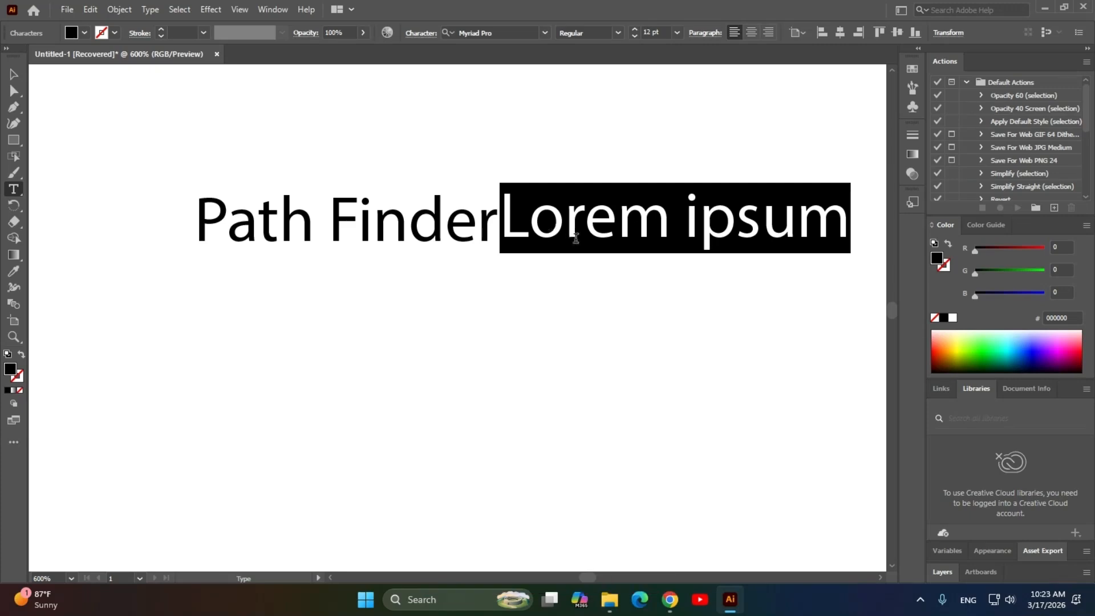
key("Escape")
left_click_drag(591, 197, 366, 349)
key("t")
key("ctrl+a")
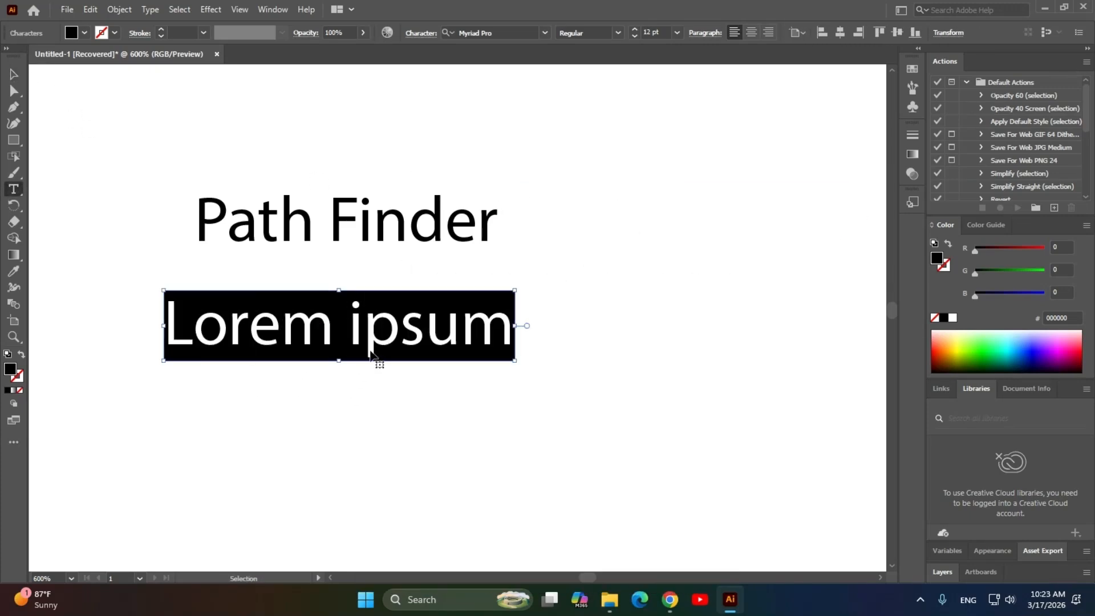
Replace the placeholder in the second text line with "Ctrl+Shift+F9".
type("ctl")
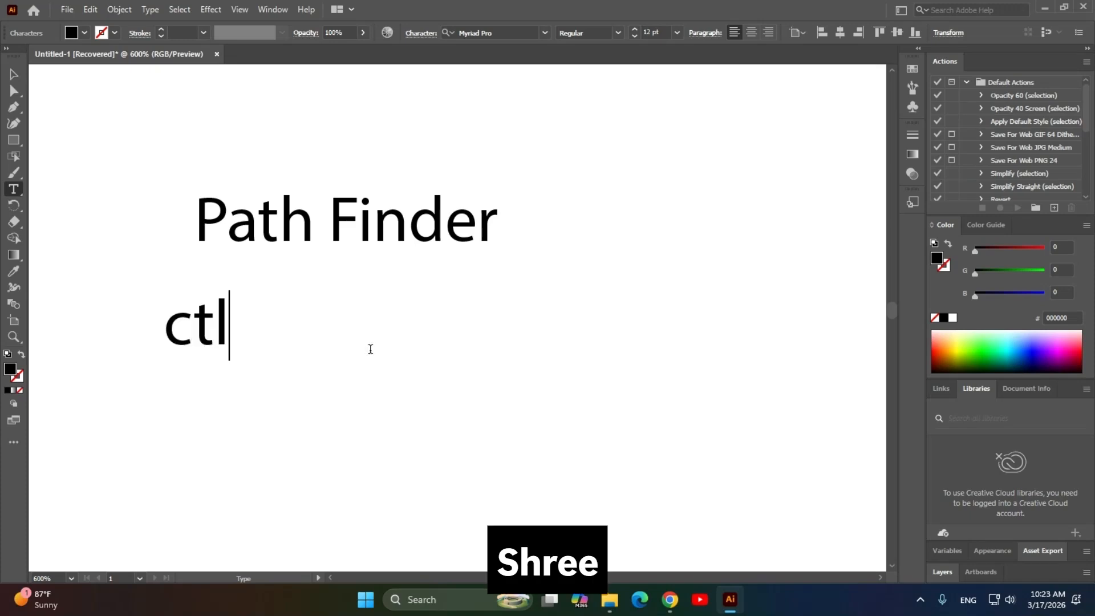
key("BackSpace")
type("rl+")
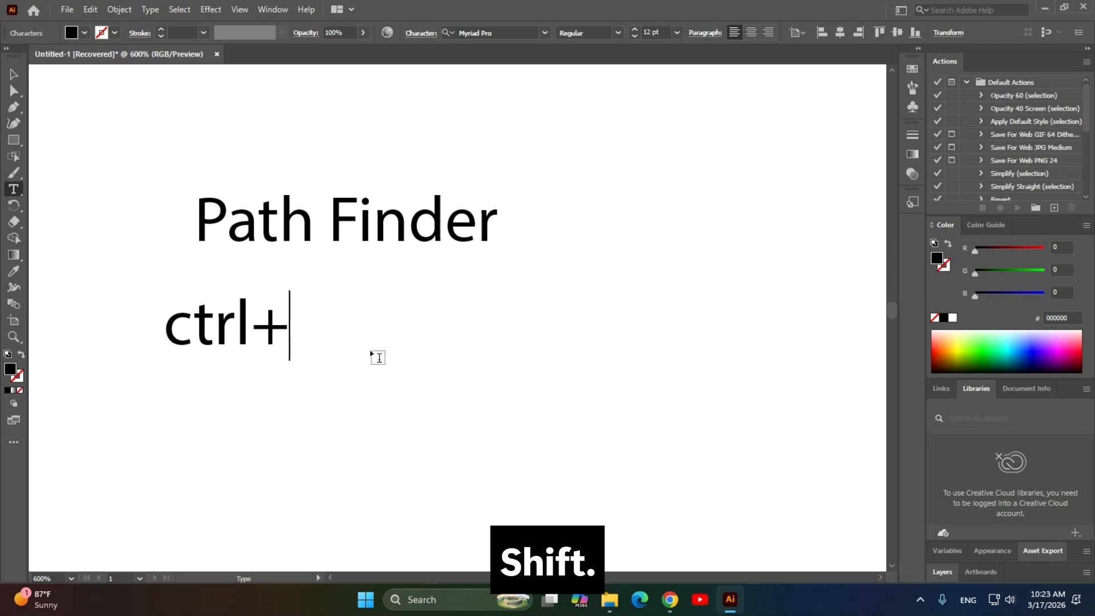
type("Shift")
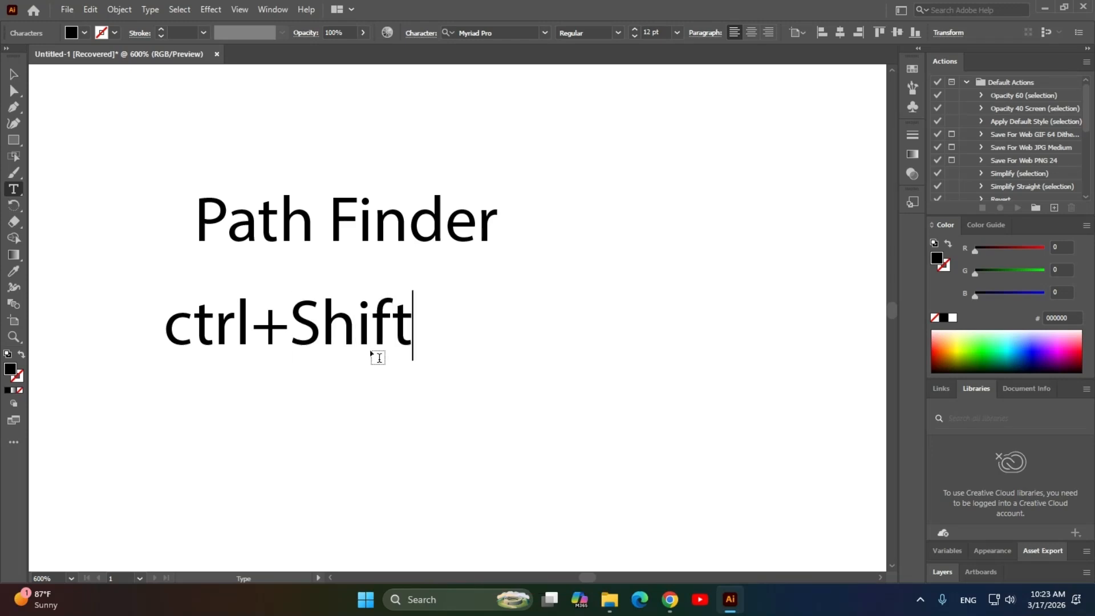
type("+")
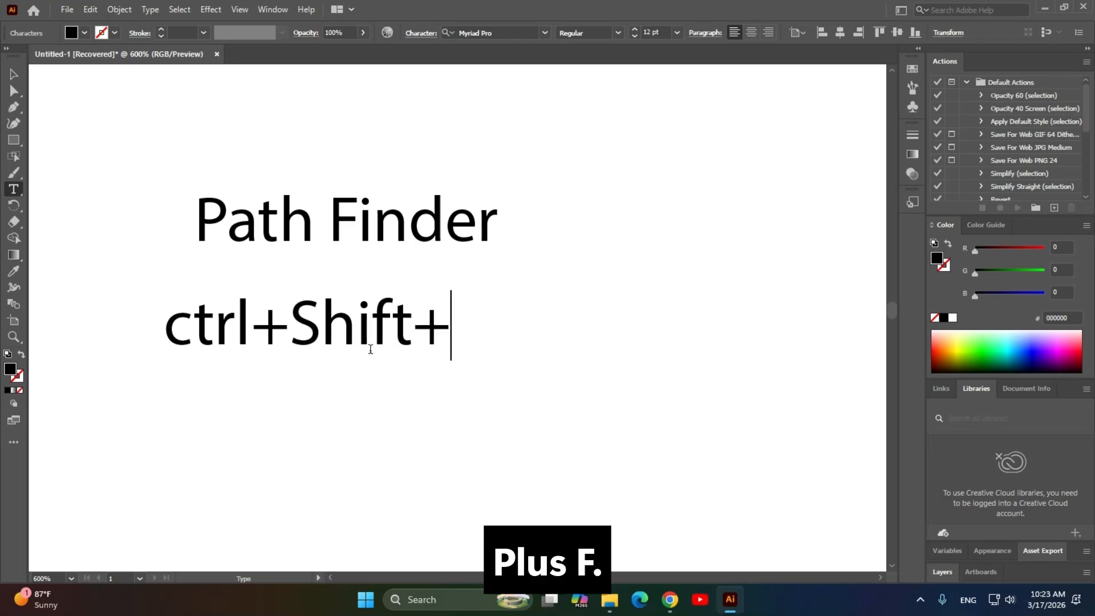
type("F")
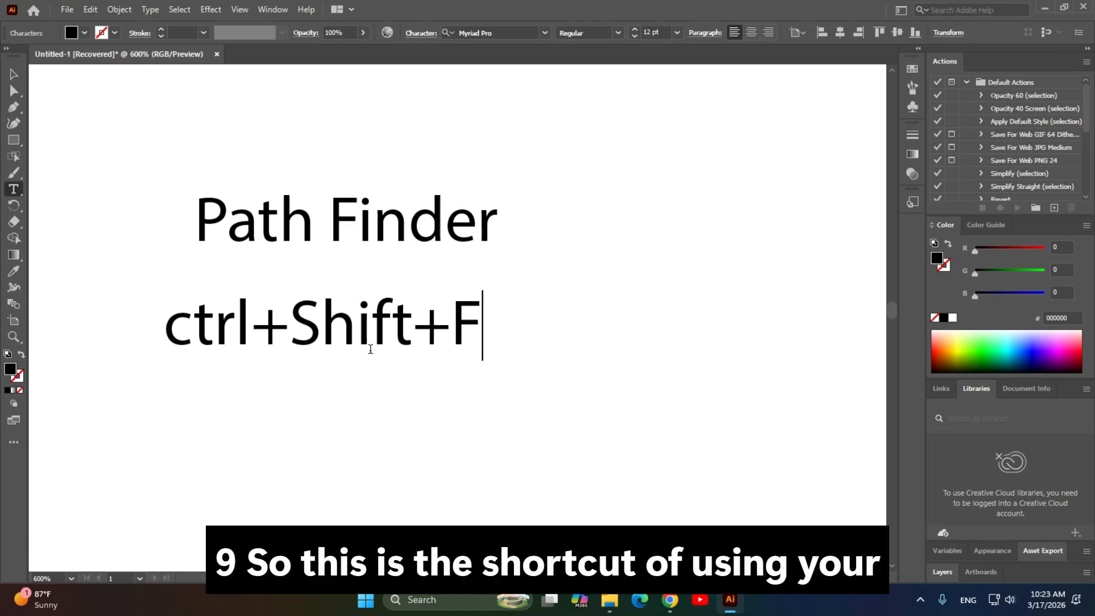
type("9")
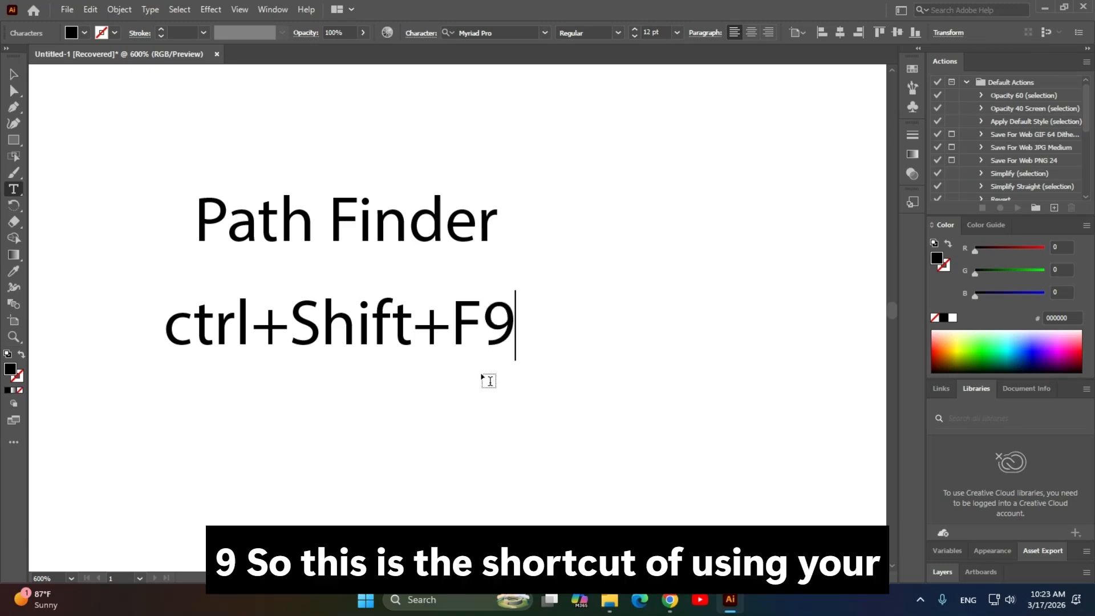
left_click(177, 326)
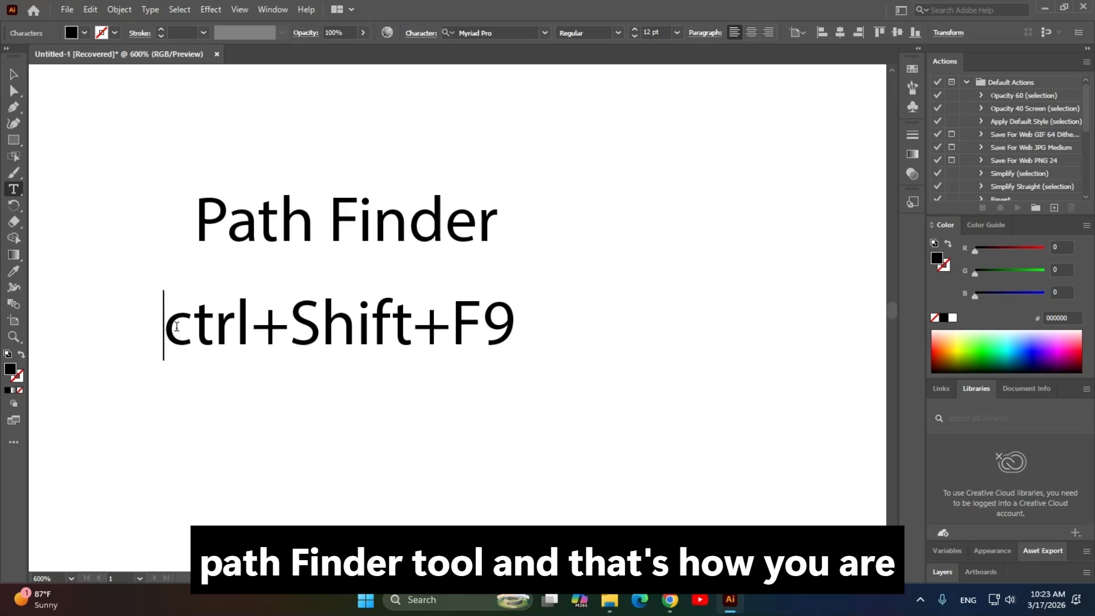
key("Right")
key("BackSpace")
type("C")
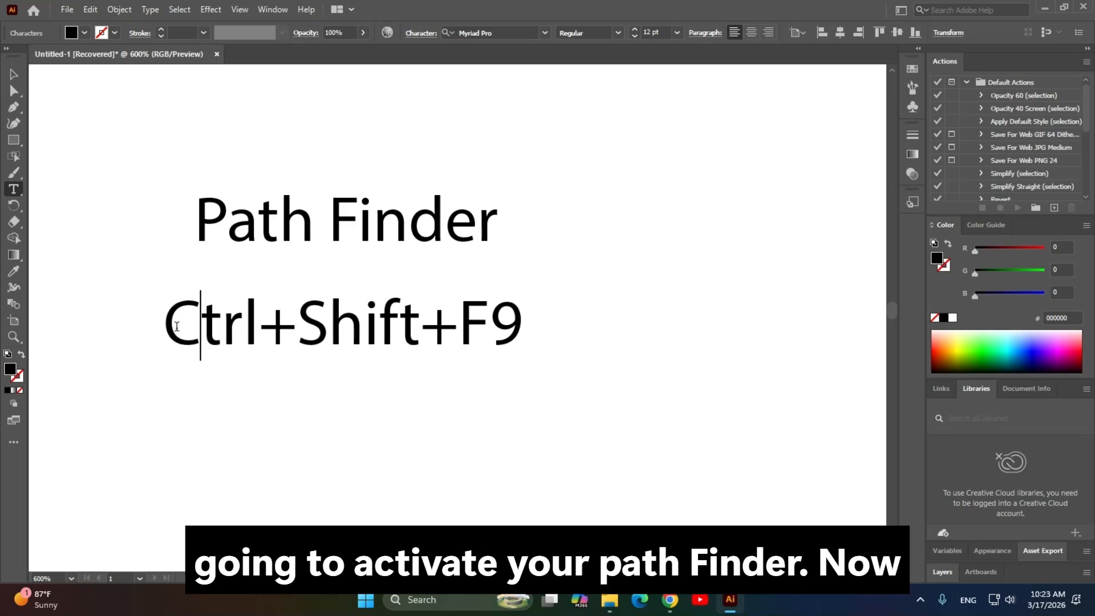
Move the heading and the shortcut line up to free space beneath them, and deselect.
left_click(16, 89)
left_click(13, 73)
left_click_drag(342, 246, 342, 196)
left_click_drag(341, 325, 336, 289)
left_click(618, 367)
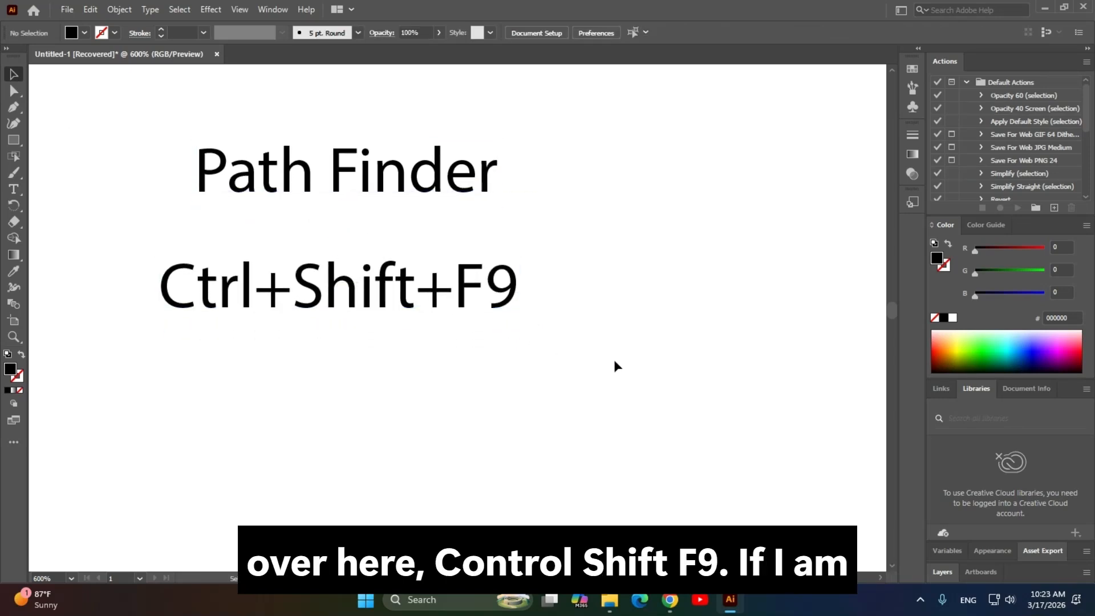
Show the Pathfinder panel and position it beside the "Path Finder" heading, clear of the text.
key("ctrl+shift+F9")
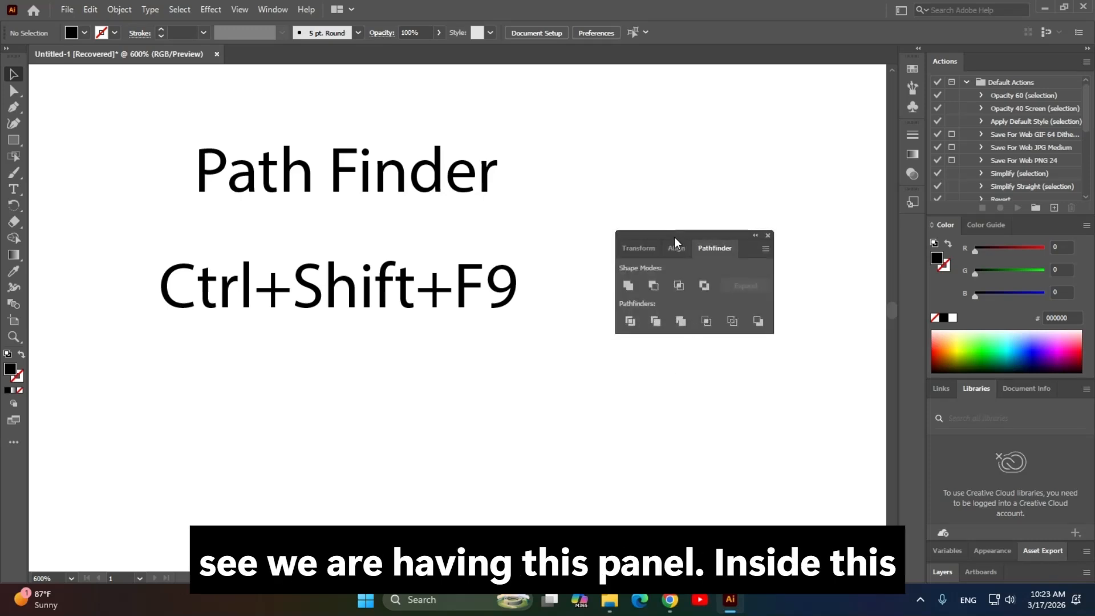
left_click_drag(676, 234, 680, 215)
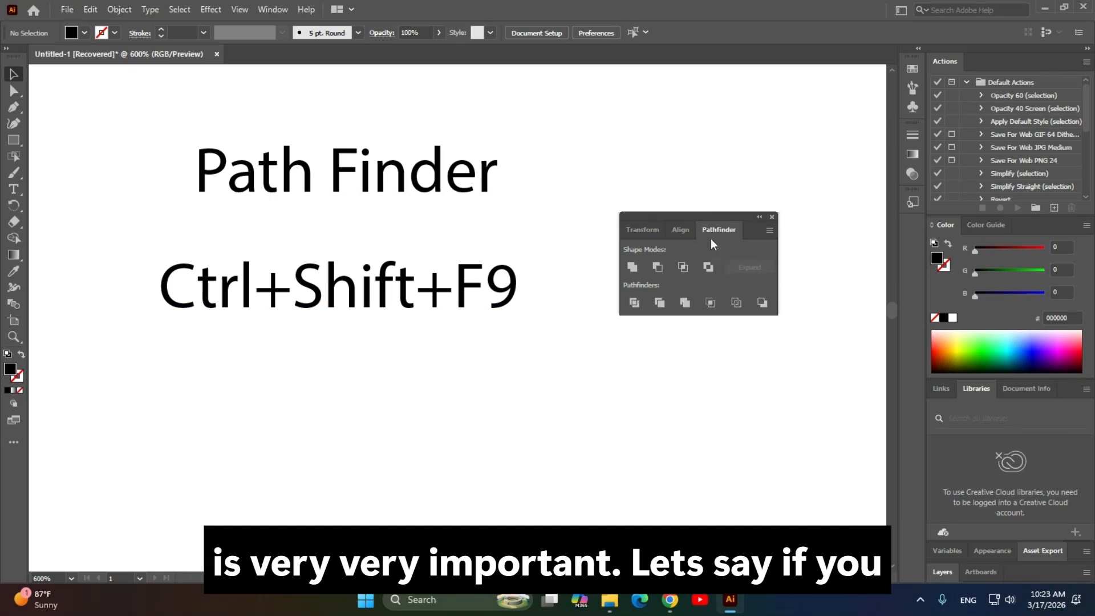
left_click_drag(690, 214, 663, 170)
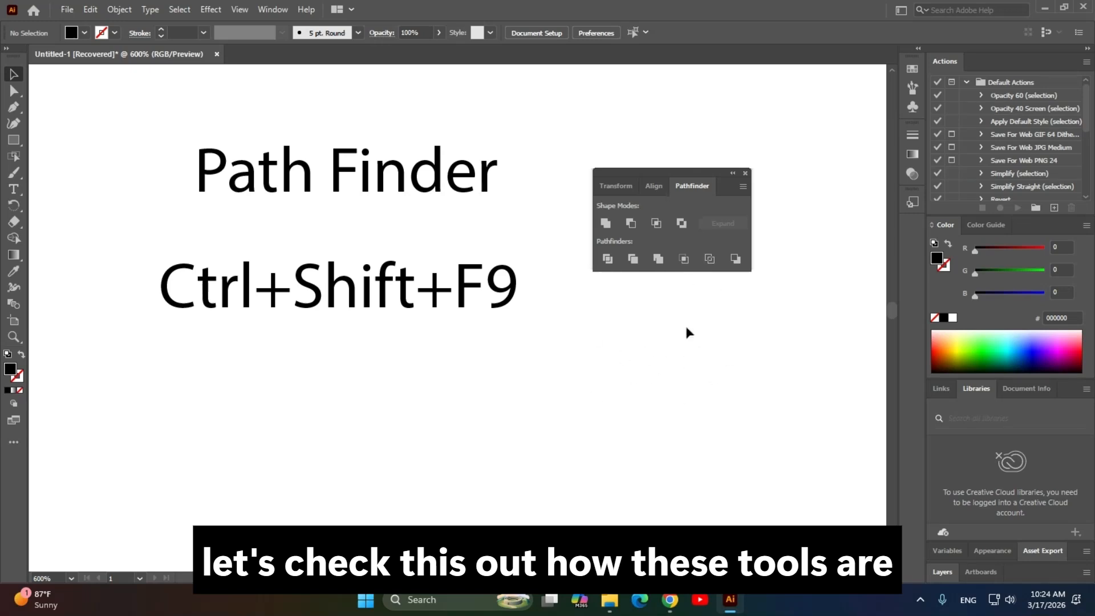
left_click_drag(686, 183, 730, 114)
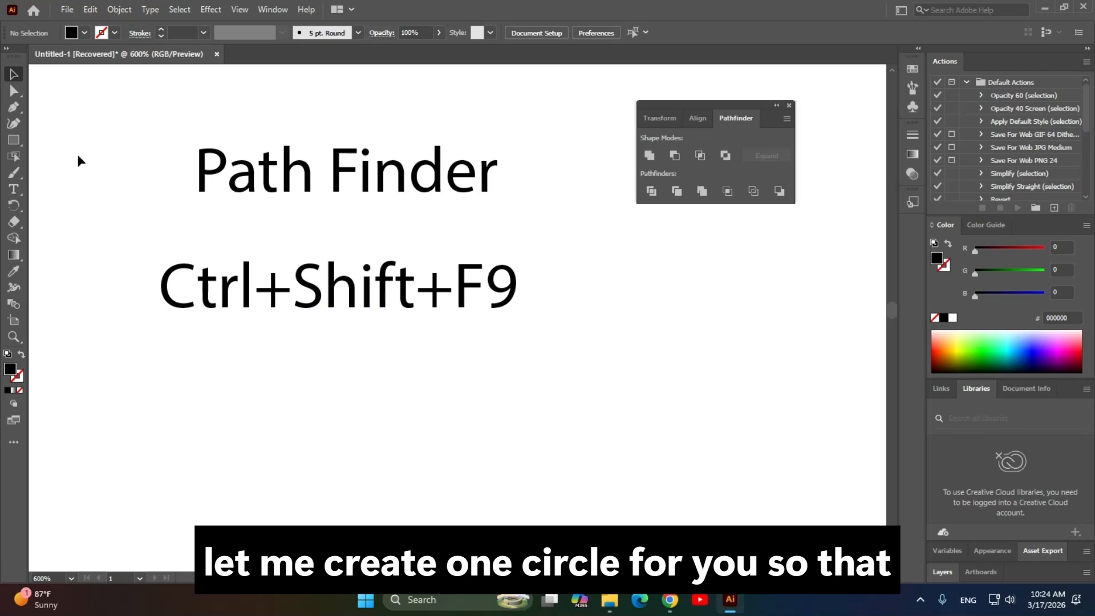
Draw a black circle about 30.5 px in diameter below the shortcut text with the Ellipse tool.
left_click_drag(13, 141, 55, 161)
left_click_drag(400, 419, 485, 499)
left_click(8, 76)
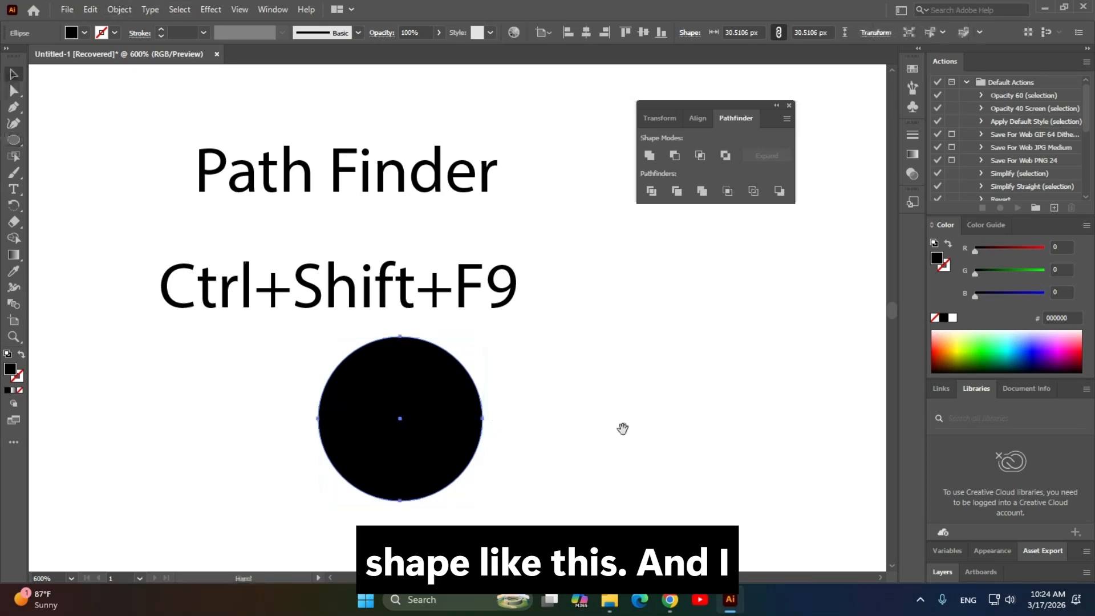
left_click_drag(623, 427, 579, 431)
left_click_drag(394, 435, 580, 438)
key("Delete")
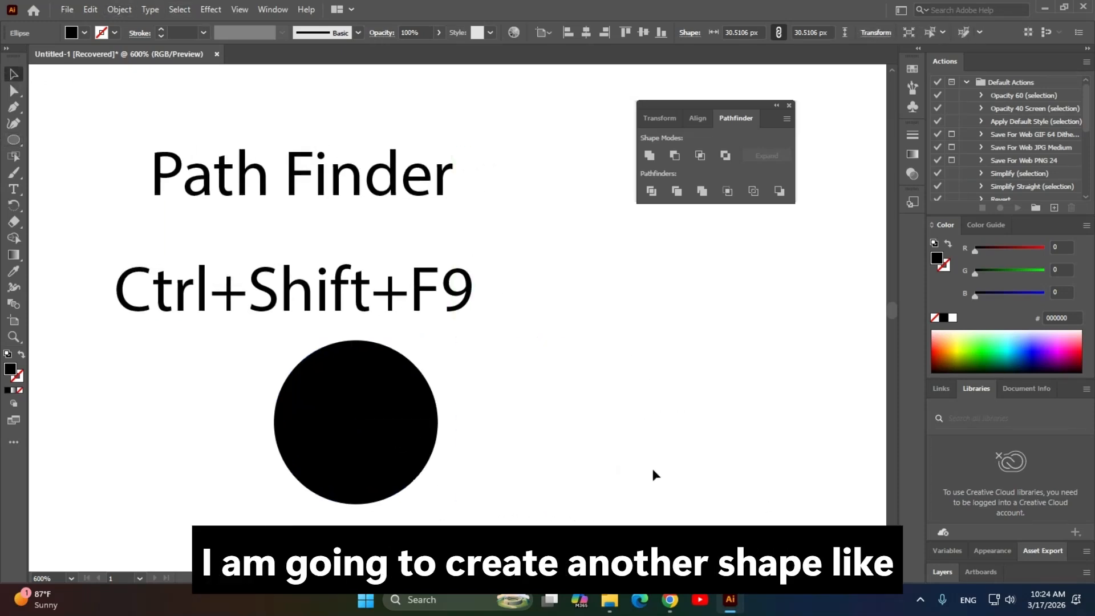
Fill the black circle with red (ED1C24) and deselect it.
left_click(318, 448)
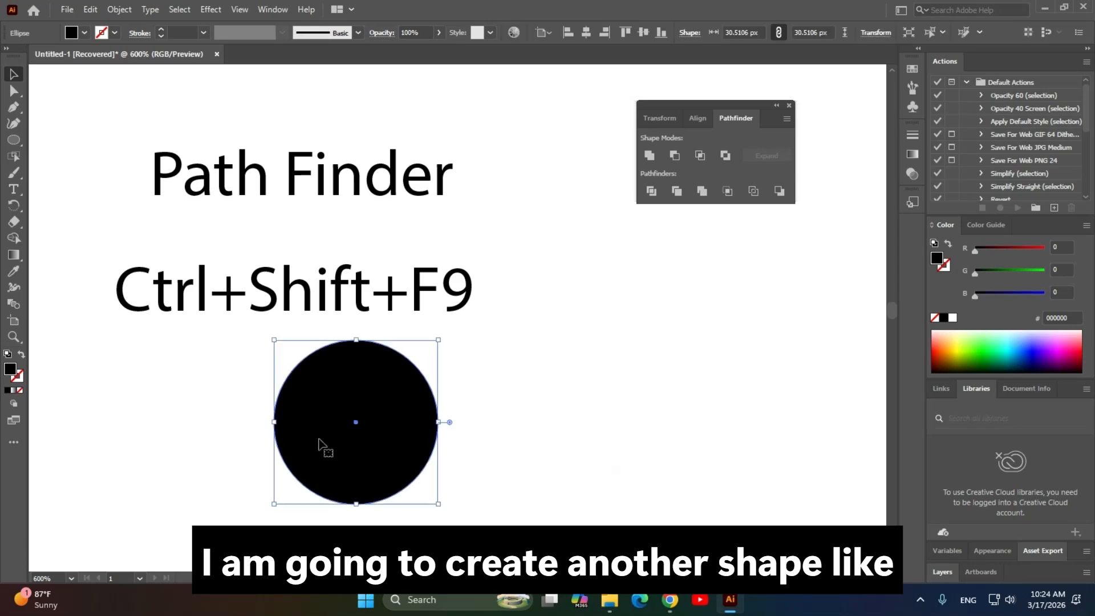
left_click(84, 33)
left_click(47, 55)
left_click(586, 444)
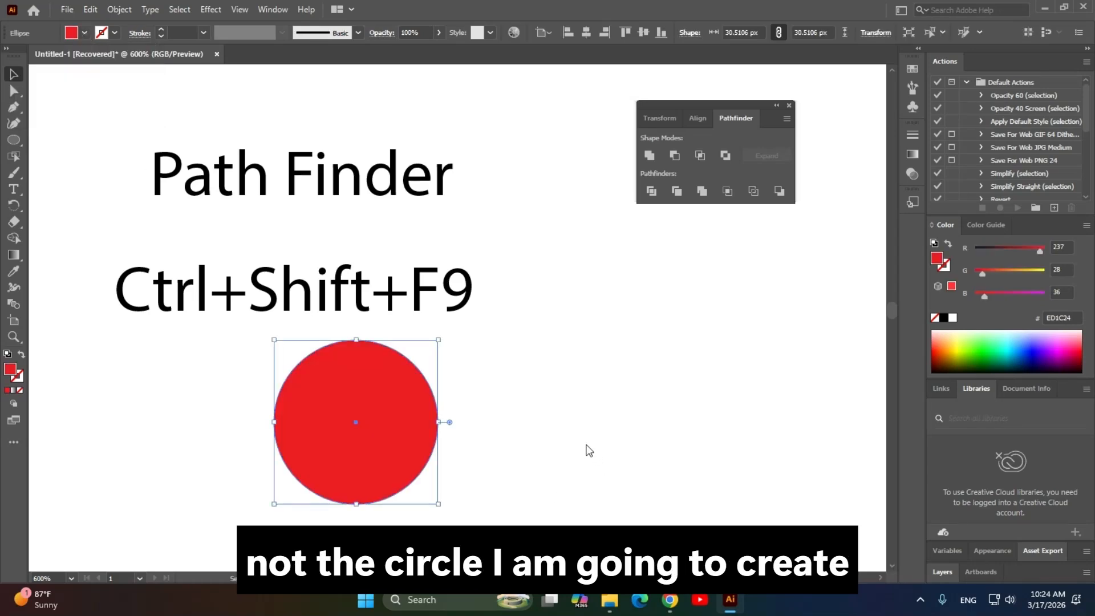
left_click(584, 442)
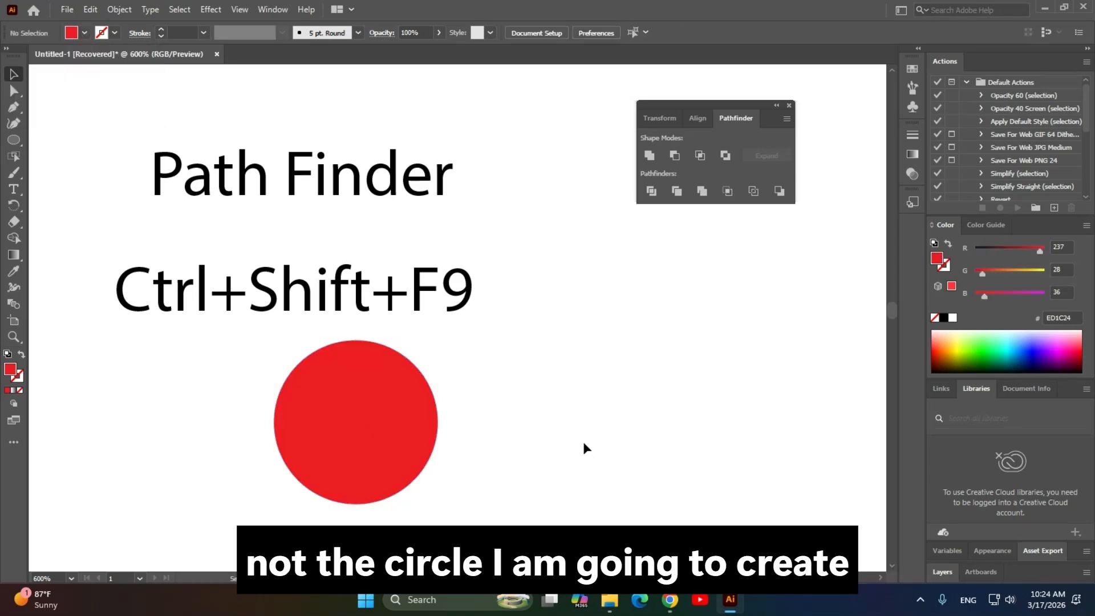
Draw a wide red rectangle with the Rectangle tool and move it just beside the circle's right edge, leaving a small gap.
left_click(13, 140)
left_click(61, 139)
left_click_drag(571, 365, 859, 450)
left_click(14, 74)
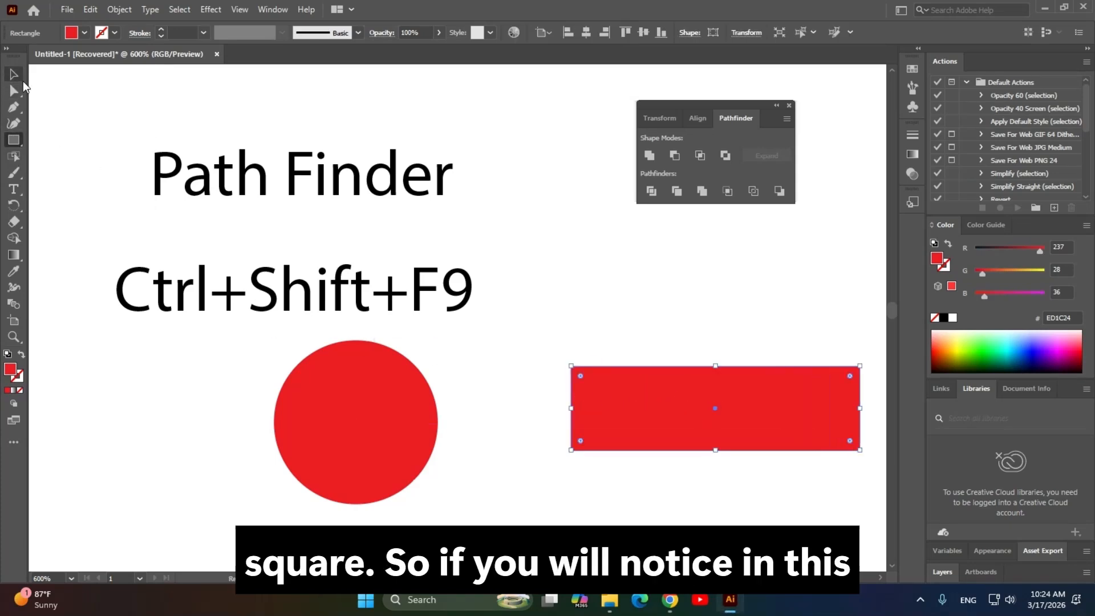
left_click_drag(771, 422, 662, 441)
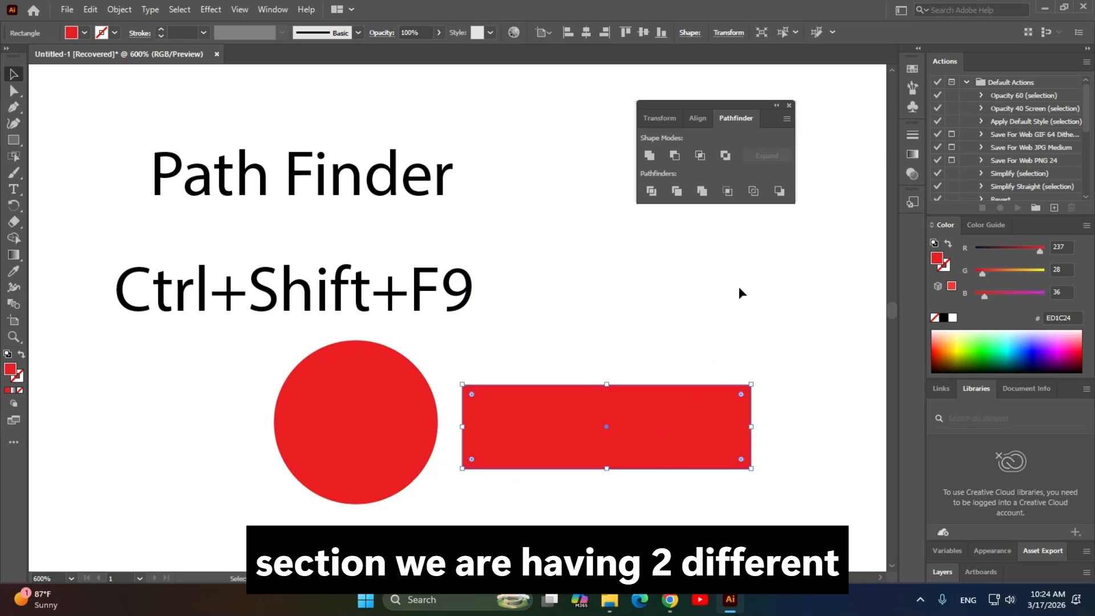
left_click(579, 347)
Move the red circle slightly to the left to widen its gap from the rectangle.
left_click(277, 416)
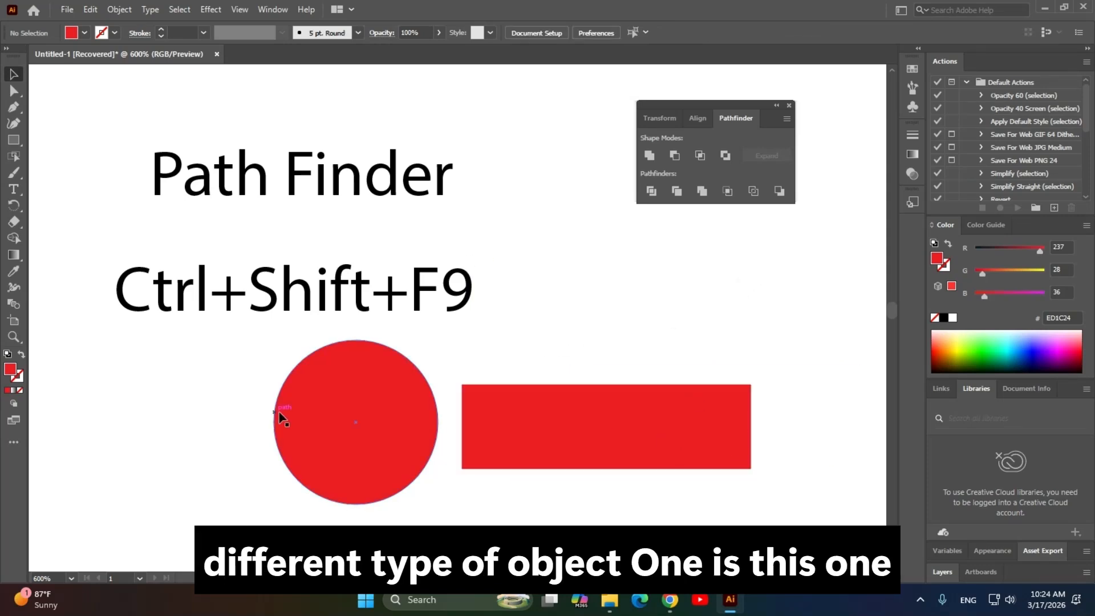
left_click(577, 426)
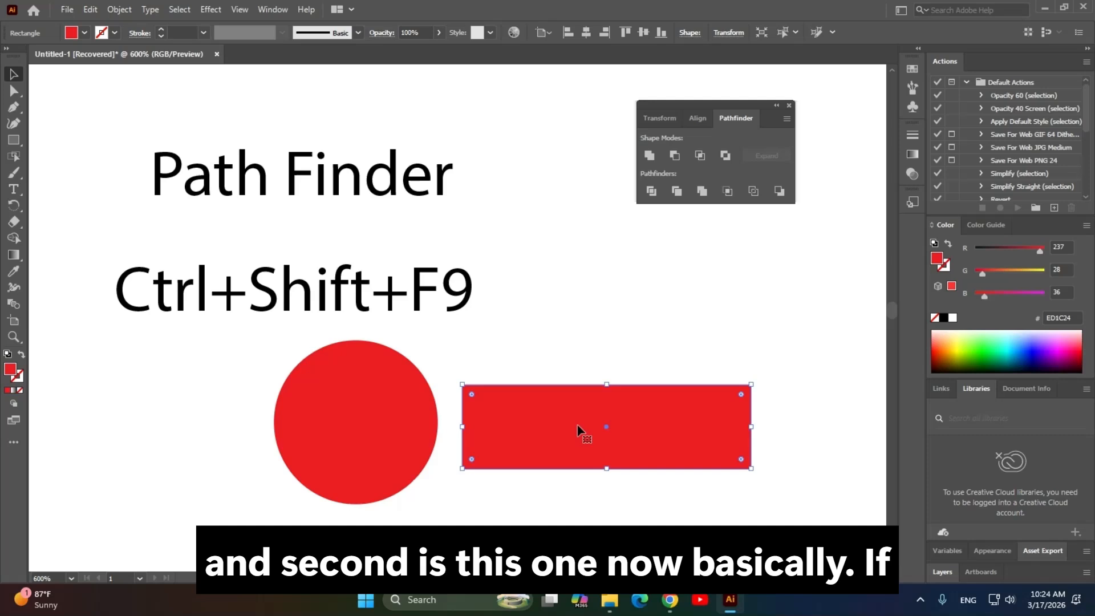
left_click_drag(661, 310, 582, 296)
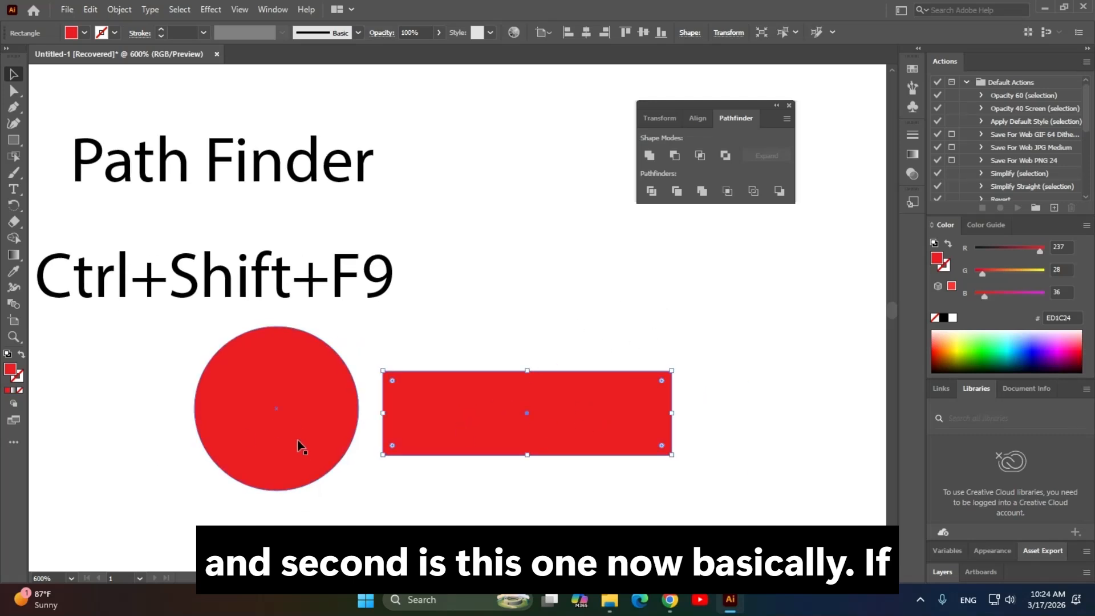
scroll(296, 442, "up", 1)
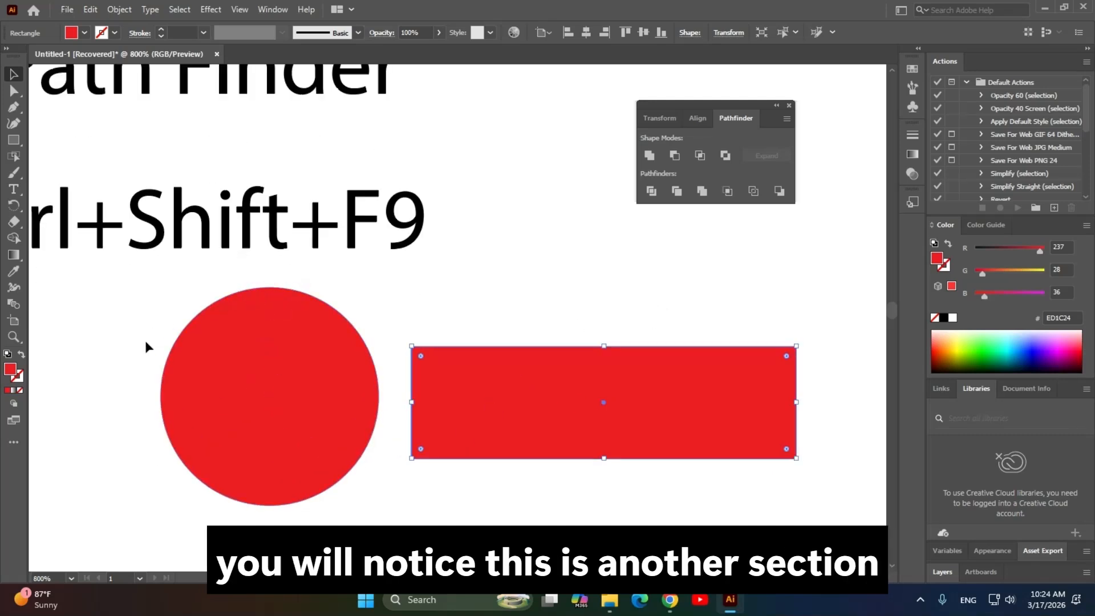
left_click_drag(578, 411, 457, 392)
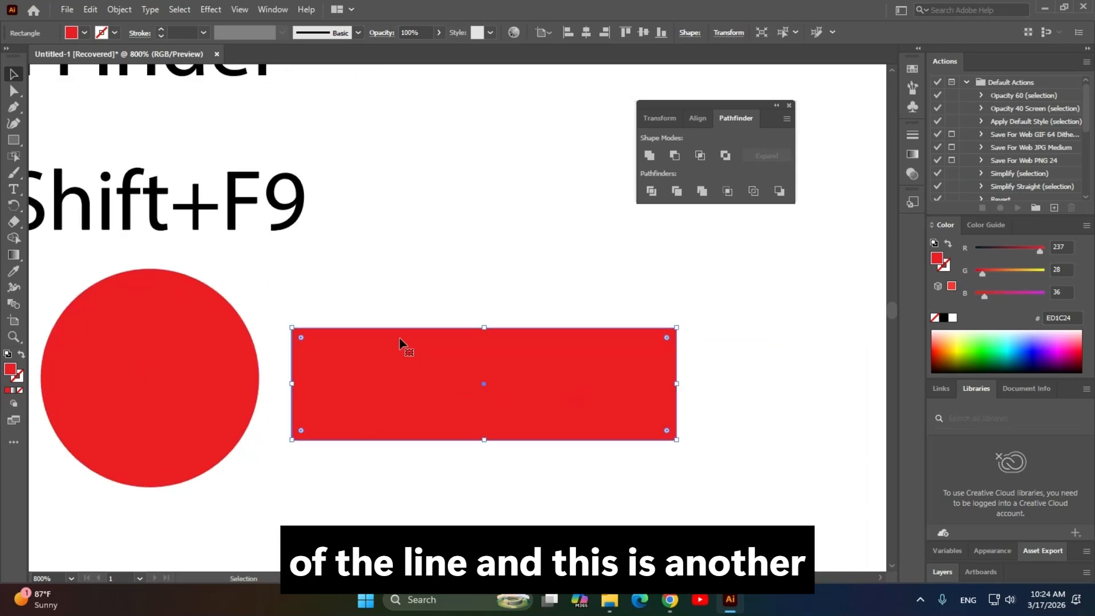
left_click_drag(487, 485, 614, 496)
left_click(257, 419)
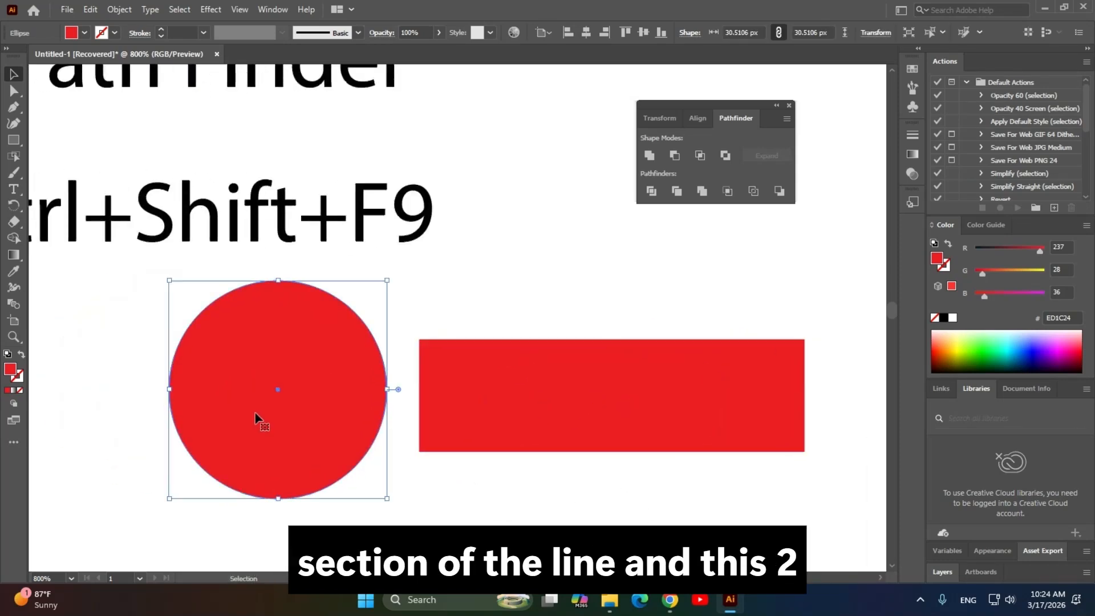
left_click_drag(319, 422, 283, 418)
Fill the rectangle with yellow (FFF200) and deselect it.
left_click(533, 401)
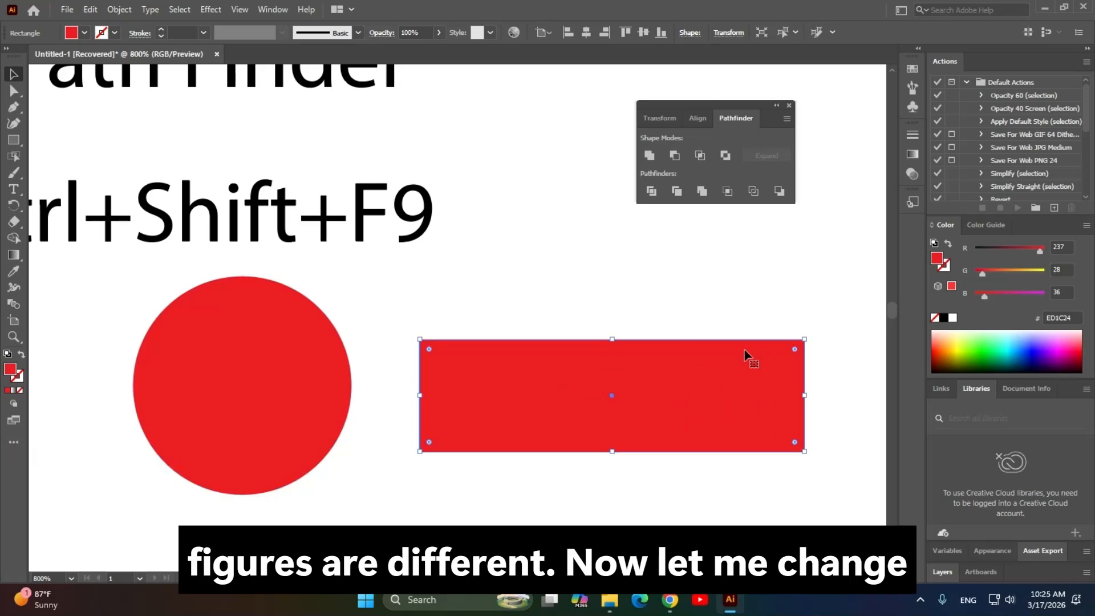
left_click(85, 33)
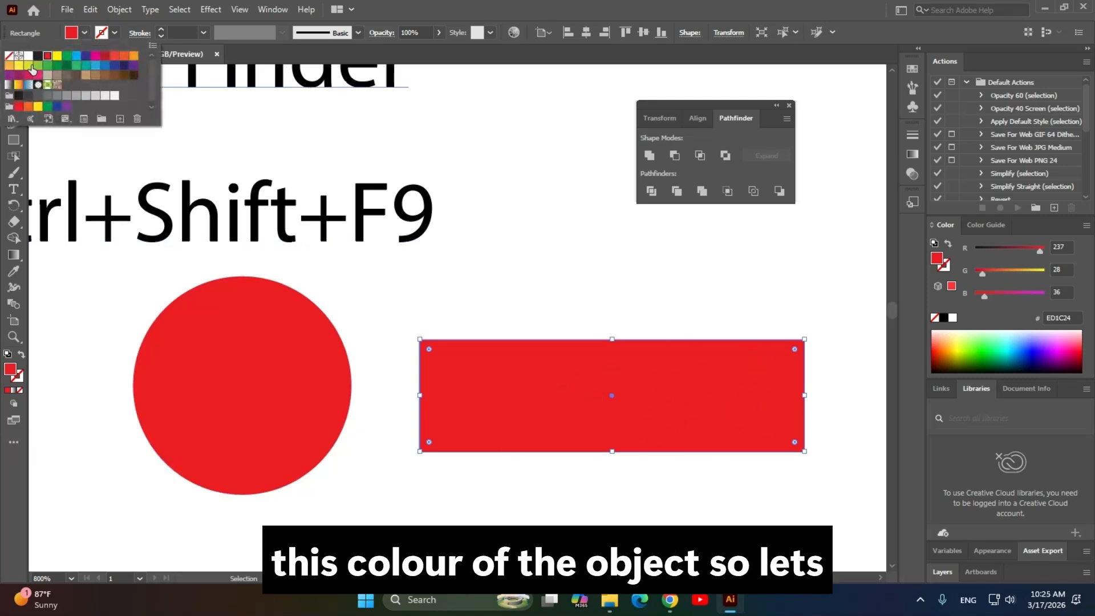
left_click(57, 55)
left_click(644, 219)
left_click(645, 219)
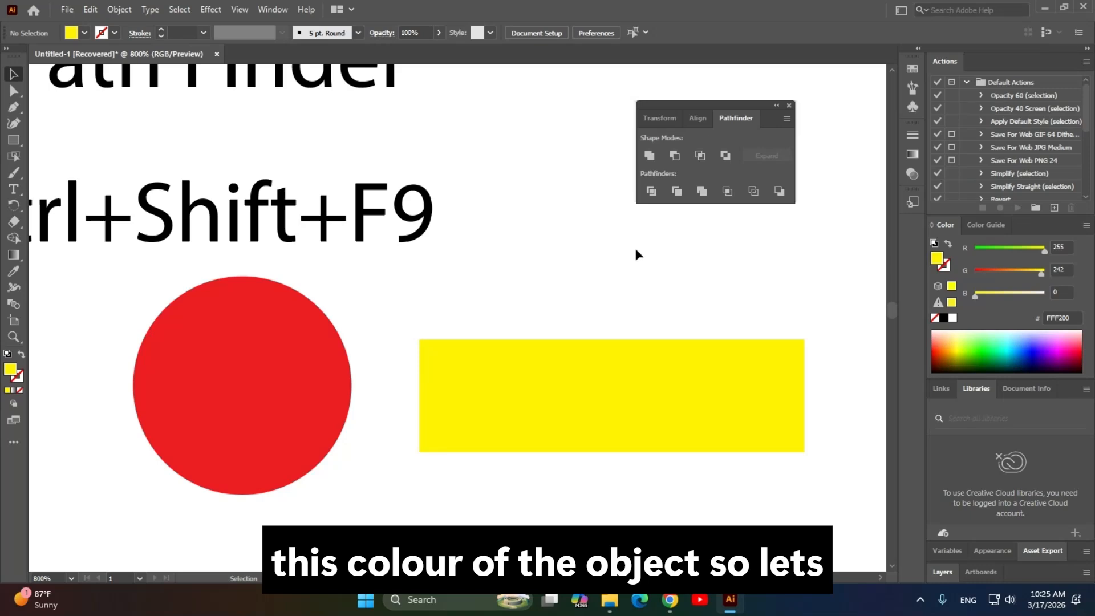
Move the yellow rectangle left so that its left end overlaps the right side of the red circle.
left_click_drag(777, 401, 659, 392)
left_click_drag(550, 392, 553, 394)
left_click_drag(552, 392, 553, 392)
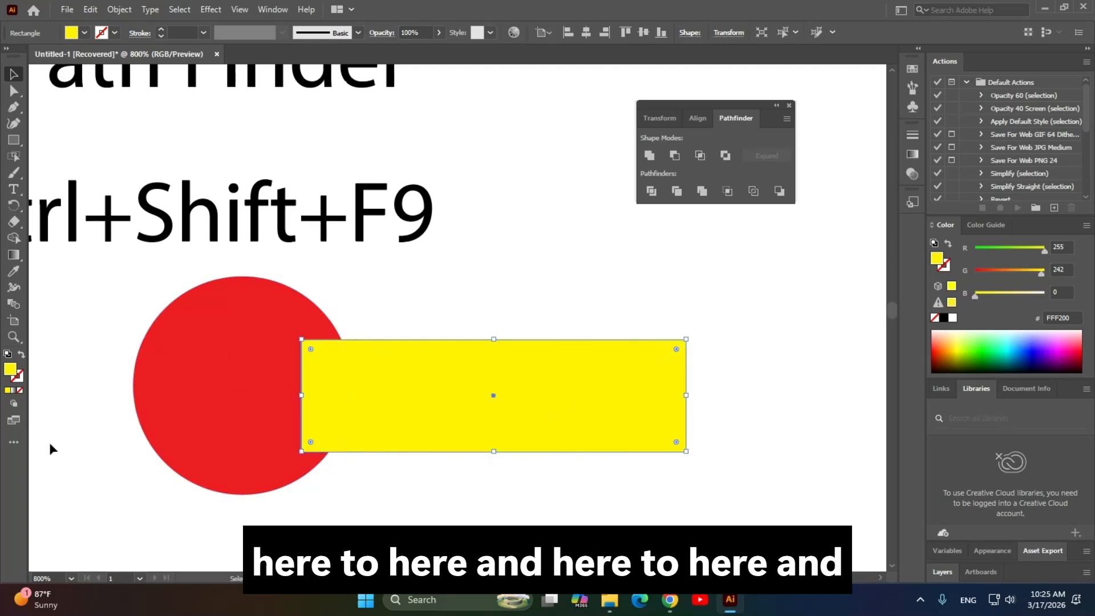
Select both the circle and the rectangle and merge them with the Unite shape mode, then deselect.
left_click_drag(425, 298, 331, 388)
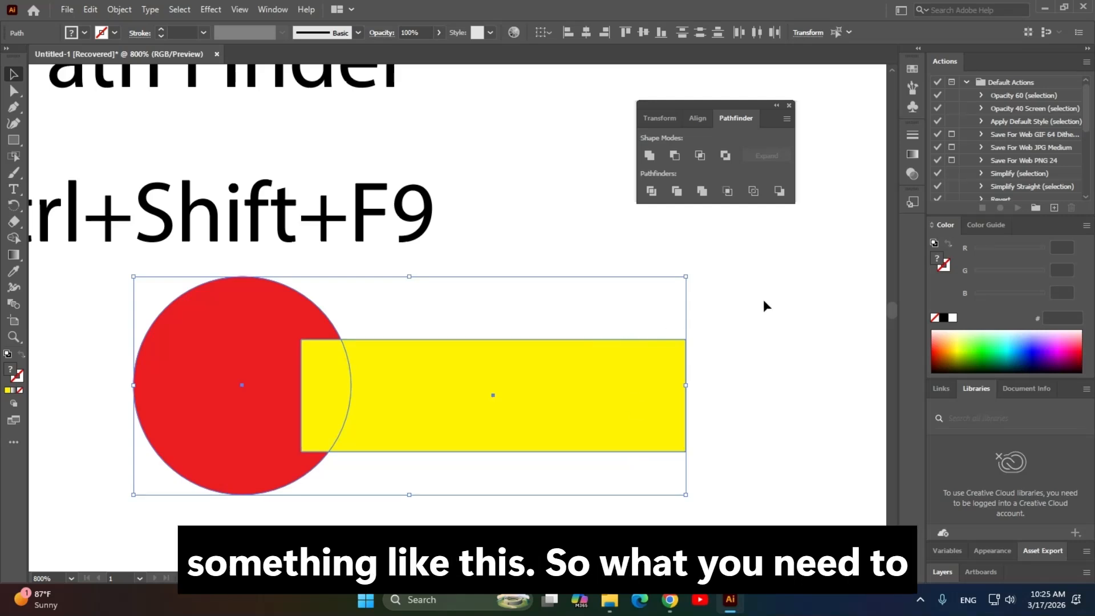
left_click(746, 295)
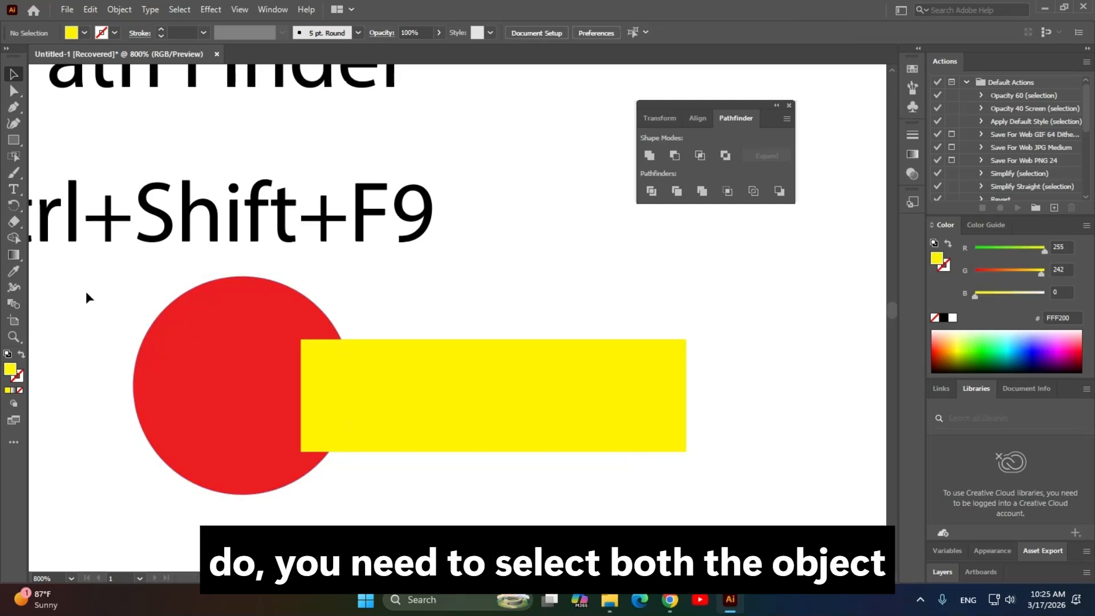
left_click_drag(89, 285, 745, 485)
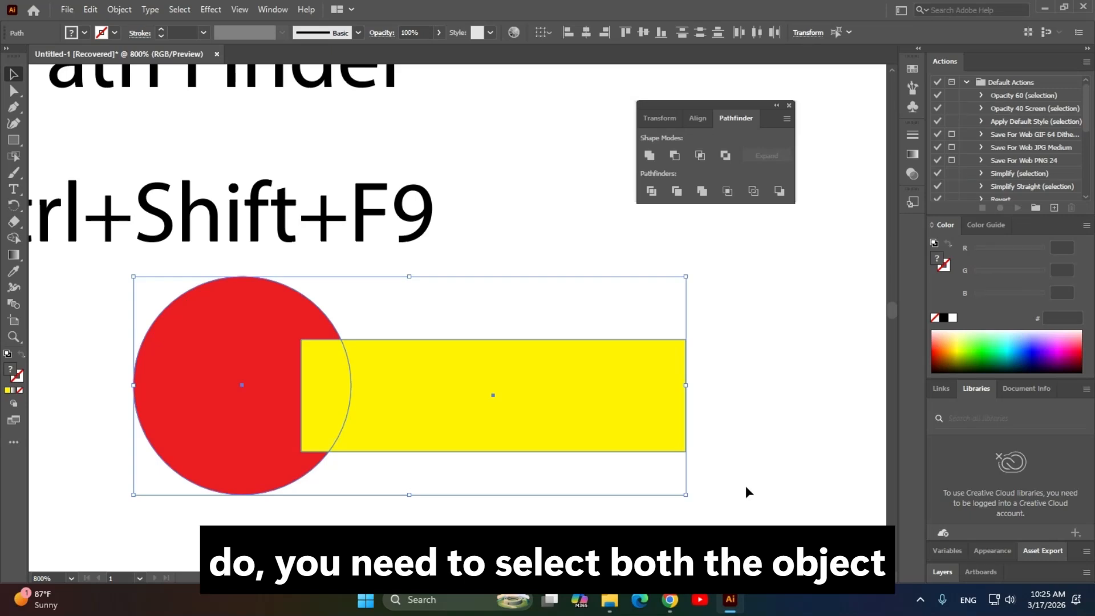
left_click(648, 157)
left_click(469, 305)
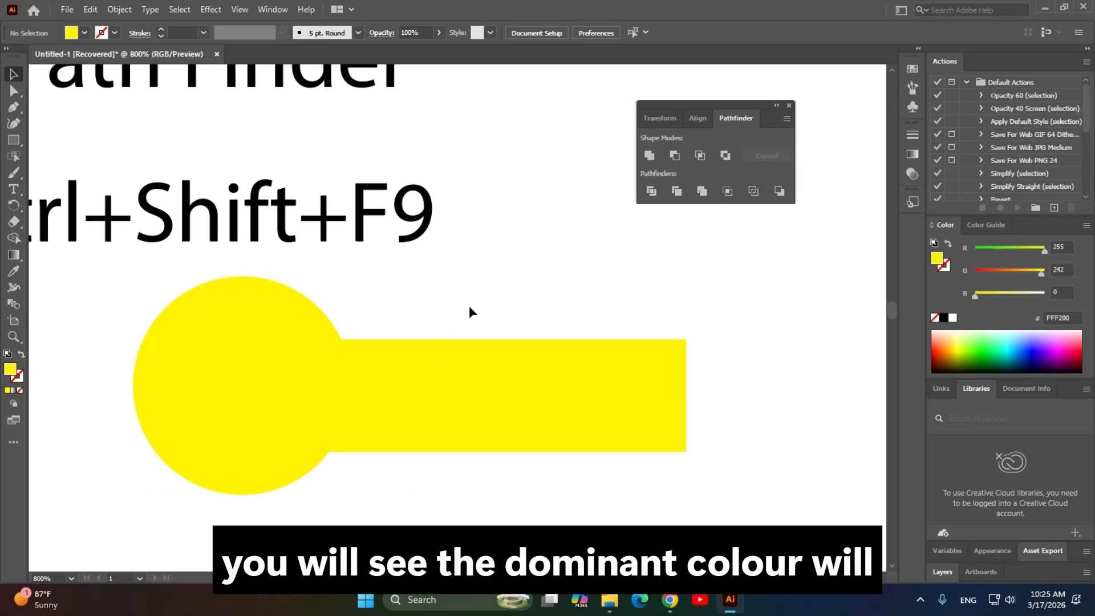
Move the united yellow shape slightly down and to the right.
left_click(599, 393)
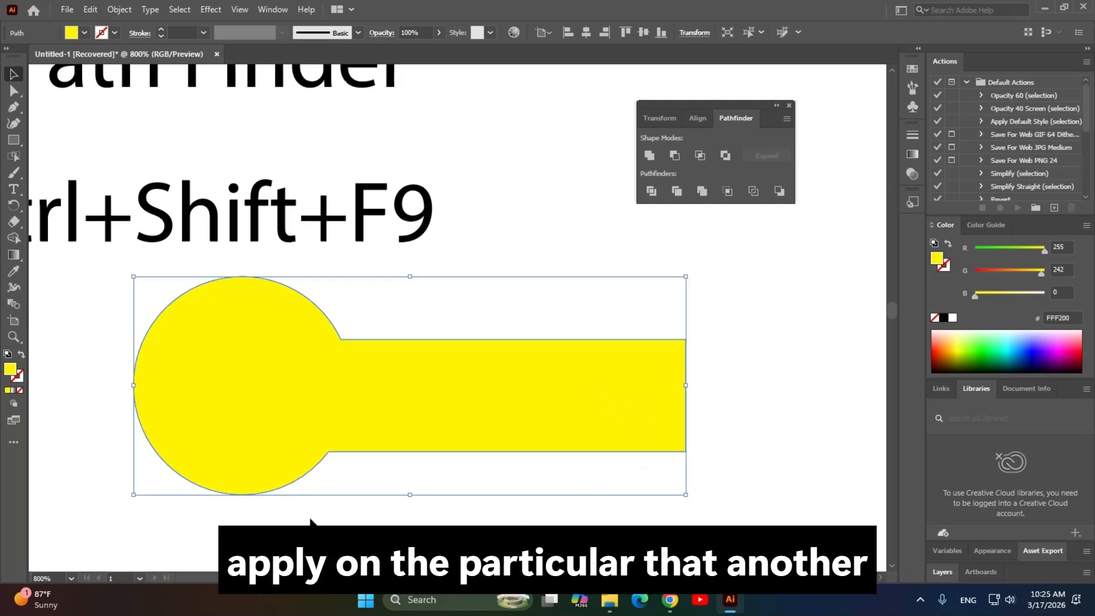
key("space")
left_click_drag(286, 377, 391, 371)
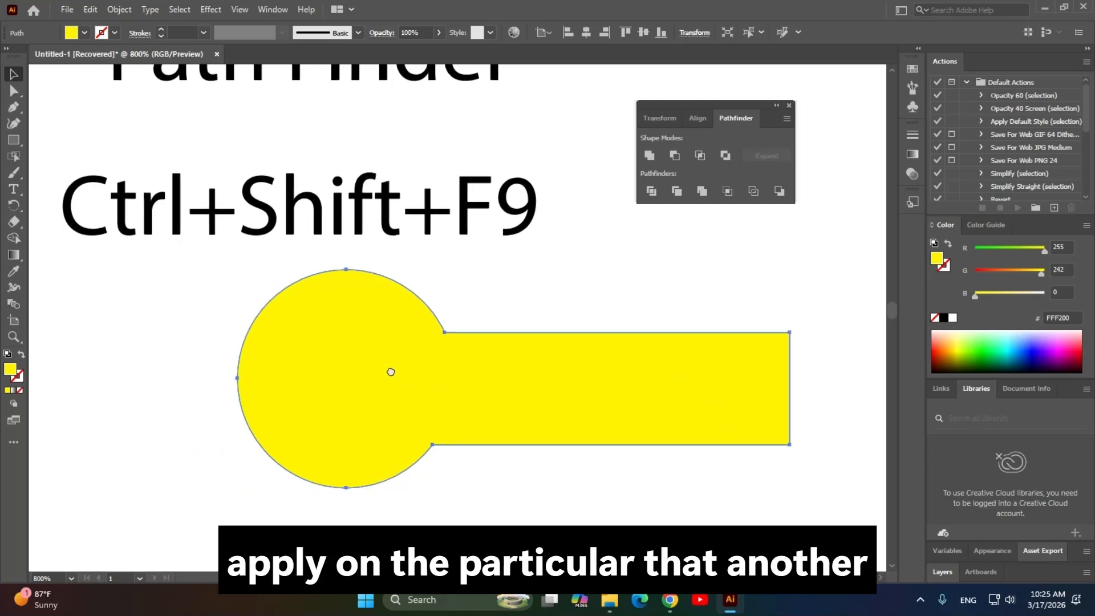
left_click_drag(460, 386, 398, 367)
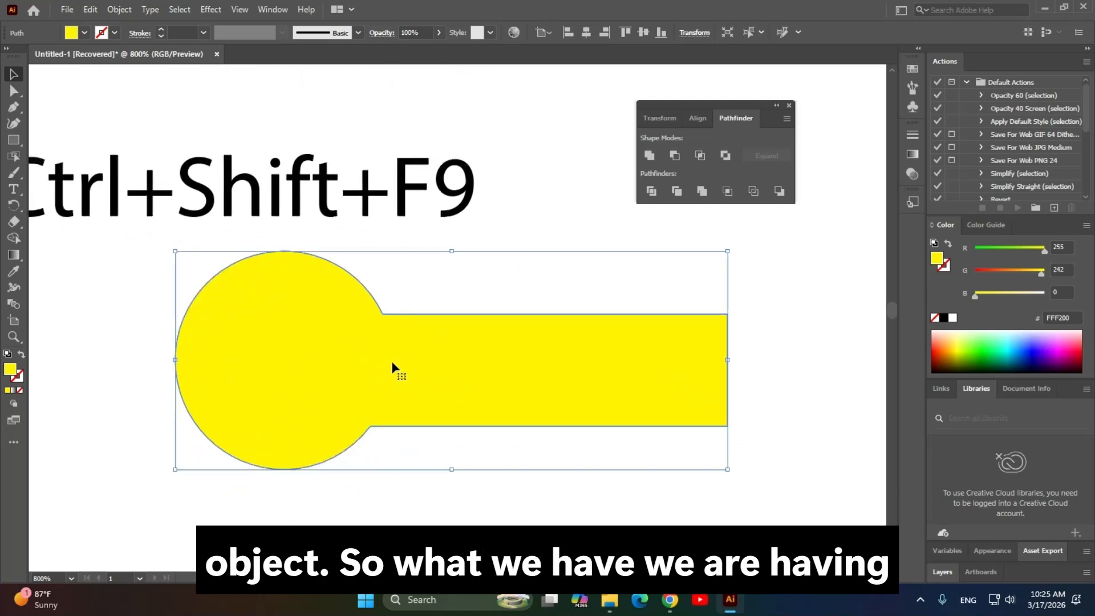
left_click(529, 491)
left_click(344, 372)
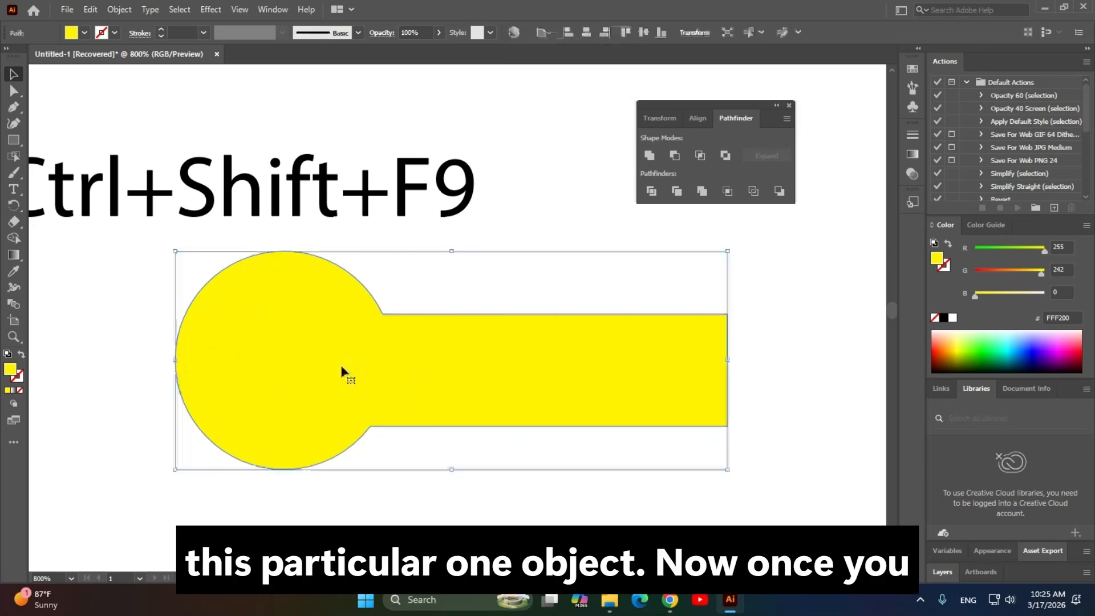
mouse_move(403, 376)
left_mouse_down()
mouse_move(395, 384)
mouse_move(416, 391)
left_mouse_up()
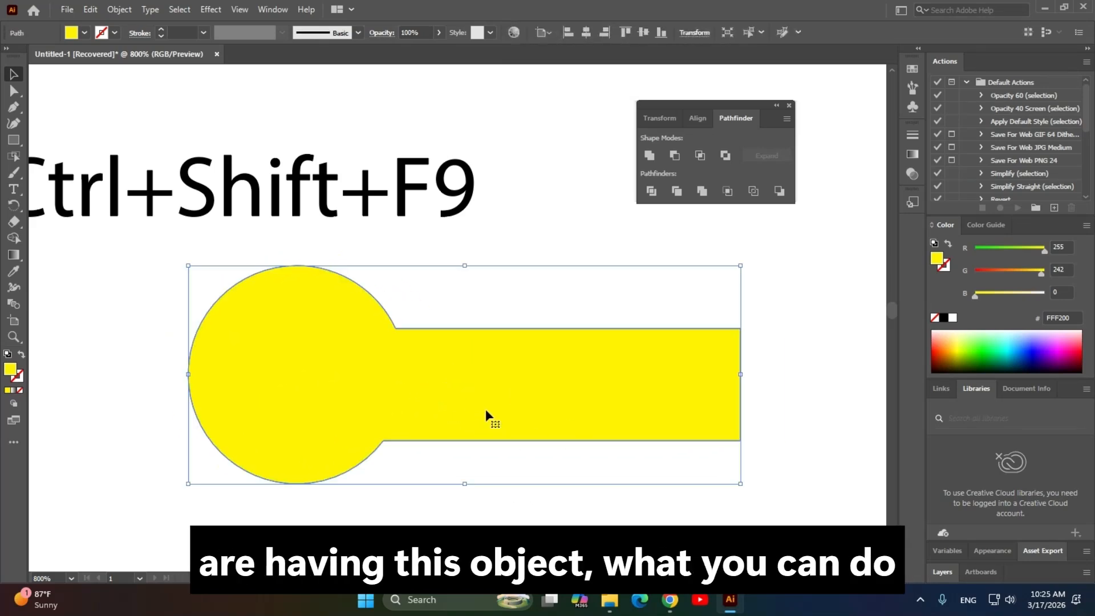
Round the upper inner corner where the circle meets the bar to a radius of about 6.4 px using Direct Selection.
key("a")
scroll(391, 350, "up", 4)
left_click_drag(428, 291, 320, 367)
key("ctrl+z")
left_click_drag(400, 302, 259, 428)
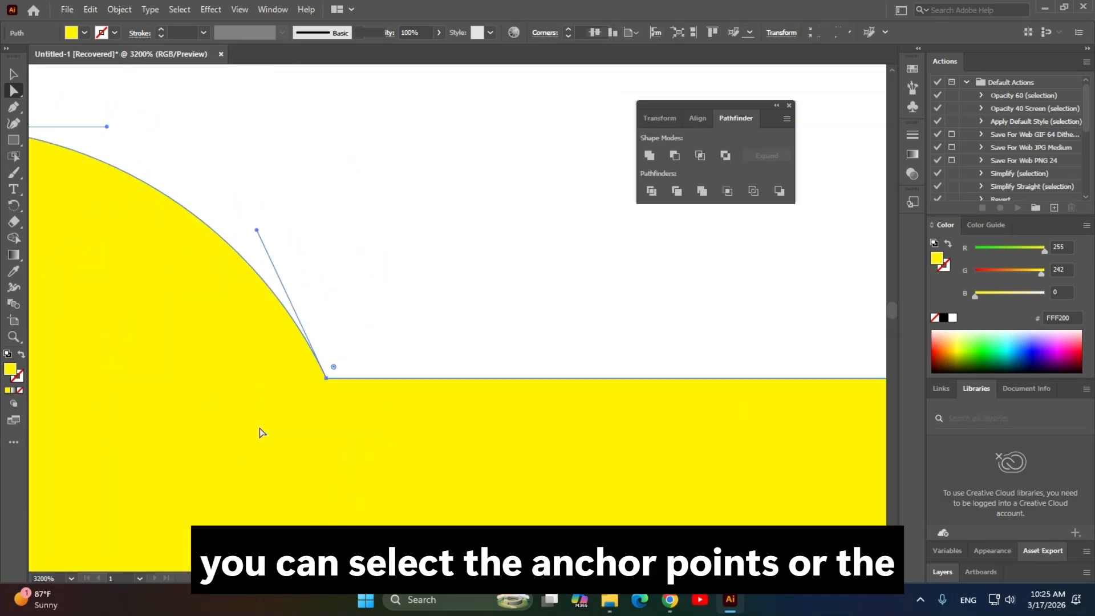
left_click_drag(334, 368, 422, 207)
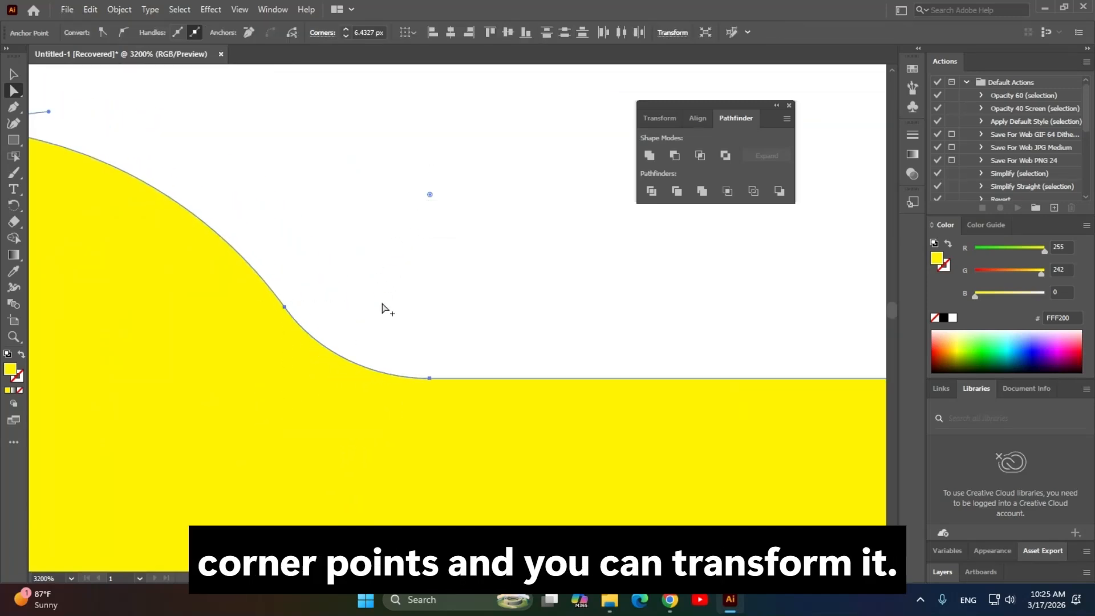
Round the lower inner corner where the circle meets the bar, and deselect.
scroll(389, 325, "down", 4)
left_click_drag(394, 486, 295, 416)
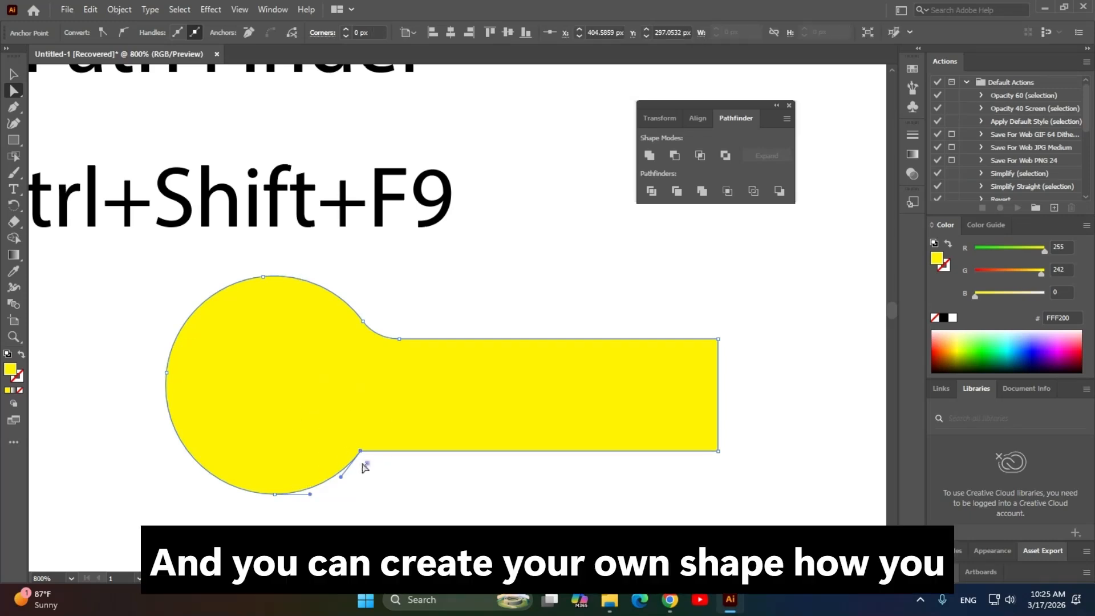
left_click_drag(367, 465, 437, 511)
left_click(438, 512)
Round the bar's upper-right corner into a large curve, deselect the shape and return to the Selection tool.
scroll(650, 454, "down", 1)
left_click_drag(630, 471, 490, 446)
left_click(514, 363)
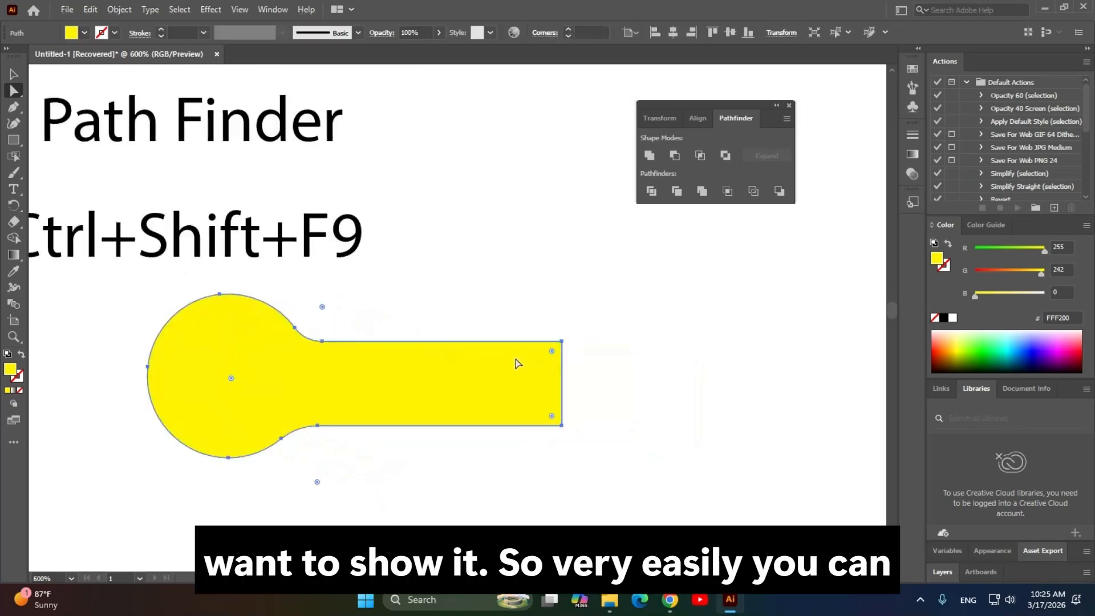
scroll(573, 365, "up", 2)
left_click_drag(619, 288, 247, 477)
left_click(619, 363)
scroll(647, 349, "down", 3)
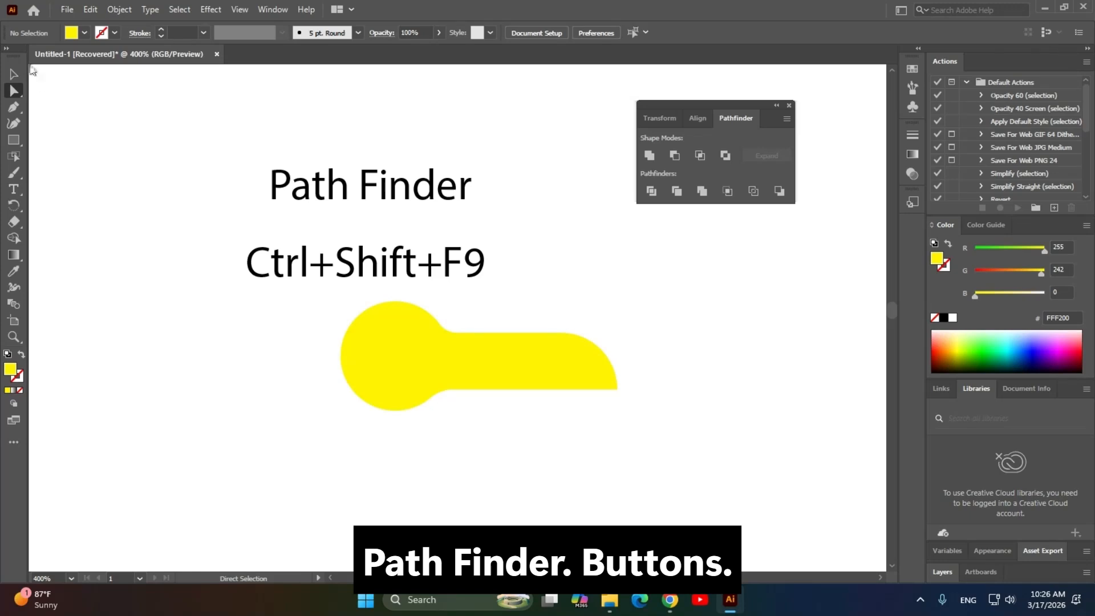
left_click(14, 74)
scroll(602, 448, "up", 1)
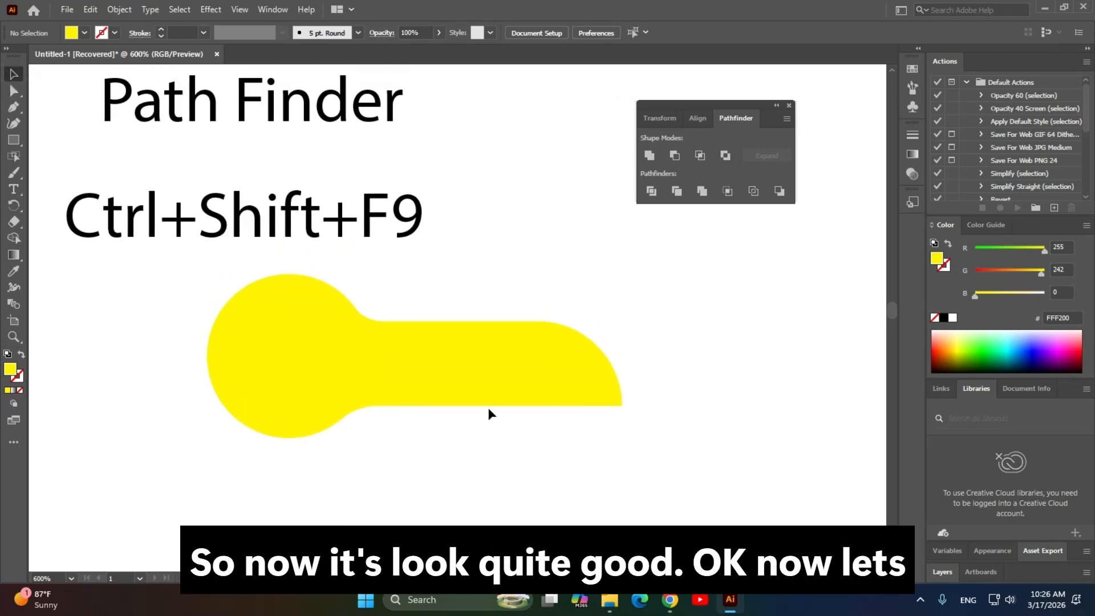
left_click(239, 368)
left_click(744, 382)
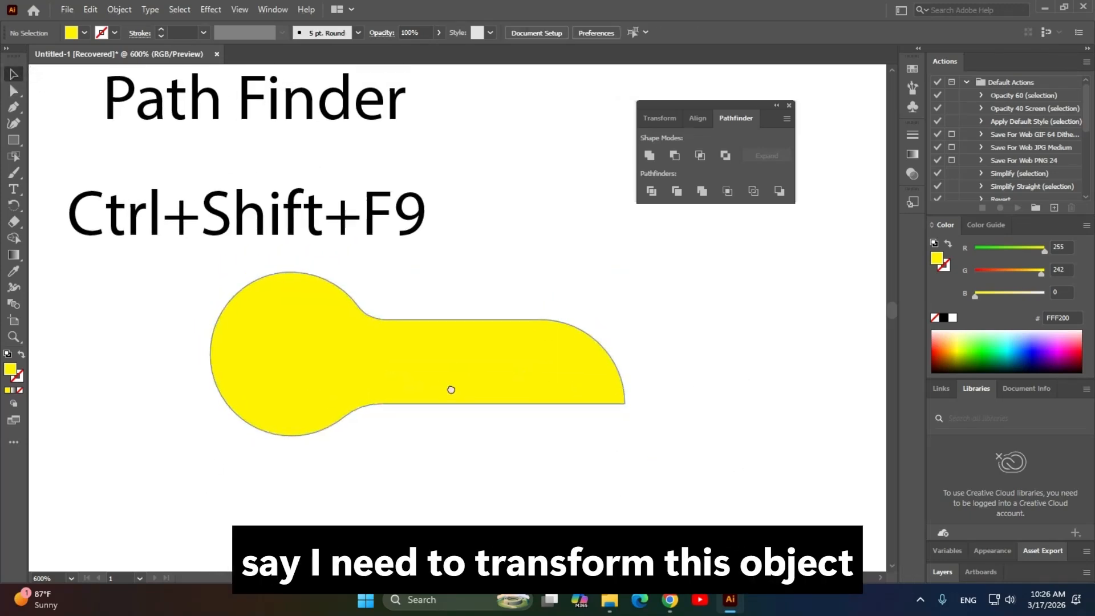
left_click_drag(450, 386, 397, 328)
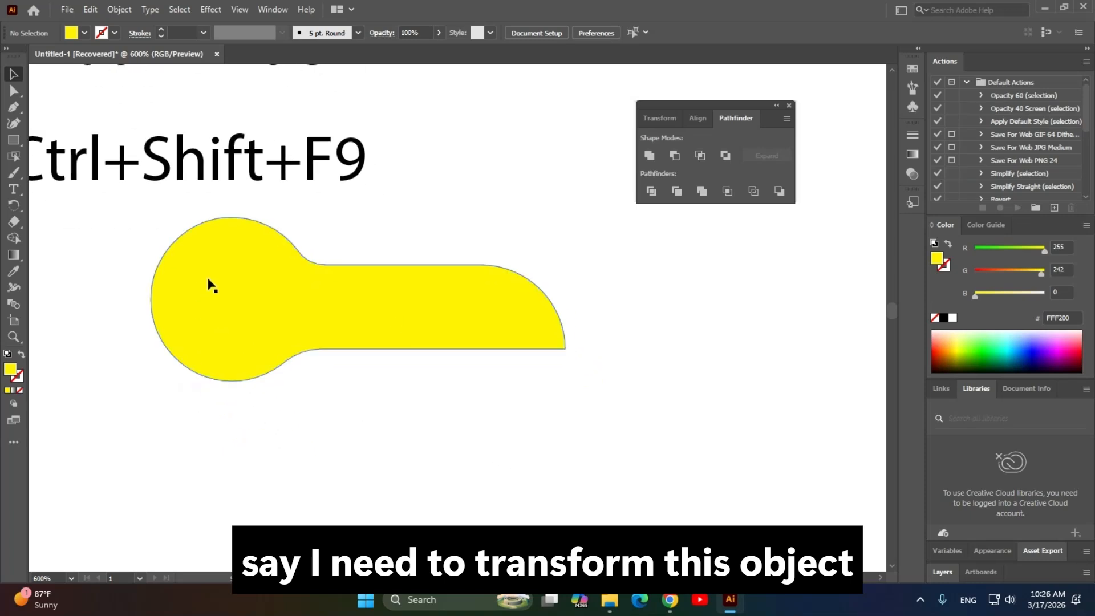
left_click(391, 335)
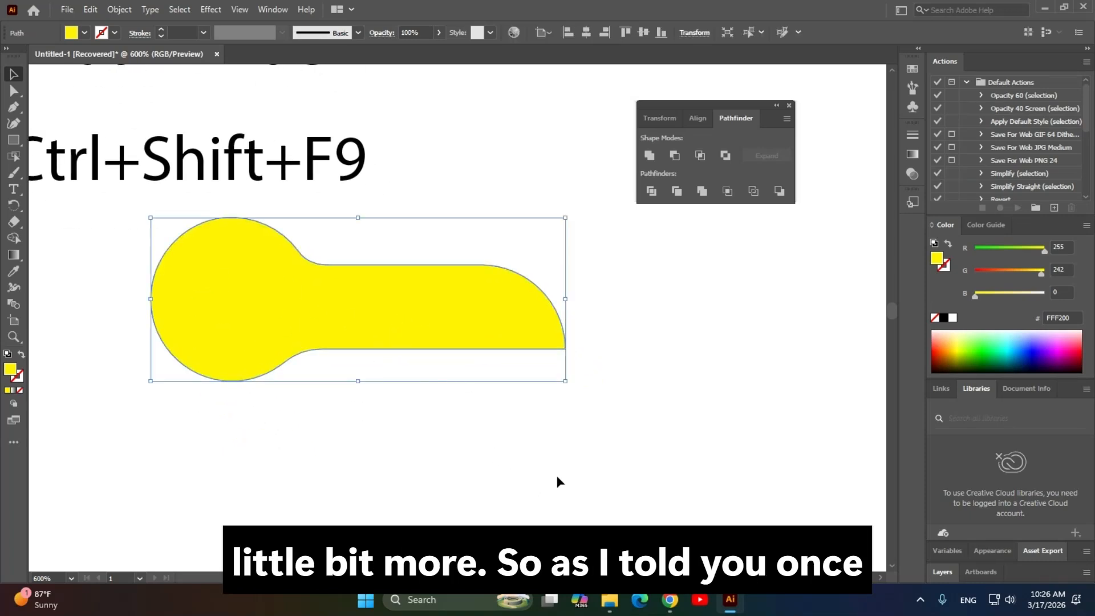
left_click(557, 481)
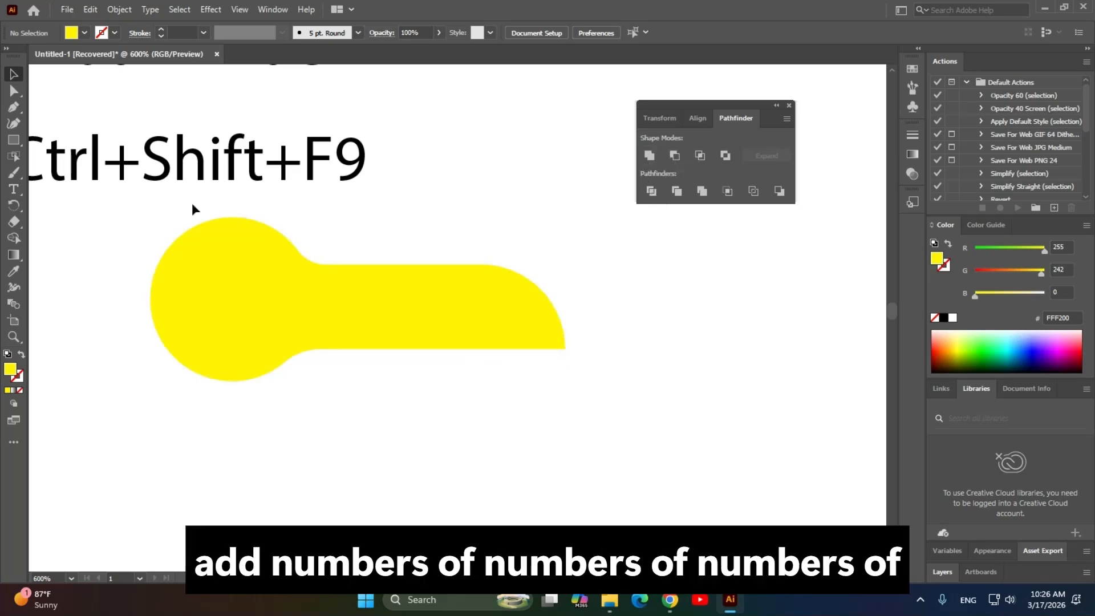
Draw a tall, narrow yellow rectangle to the right of the rounded united shape and deselect it.
left_click(13, 140)
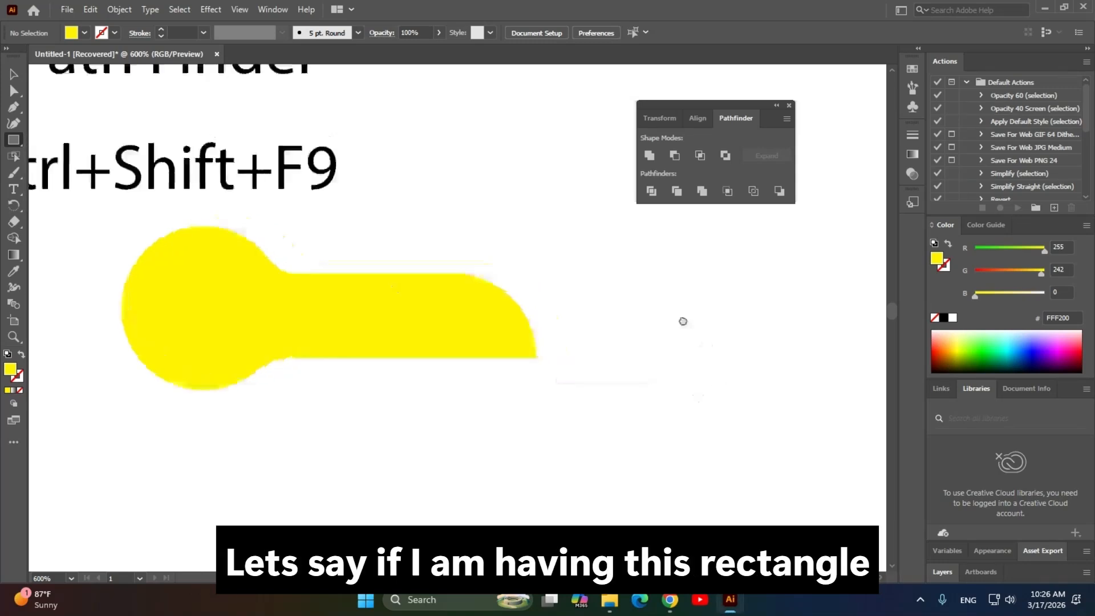
left_click_drag(683, 321, 530, 340)
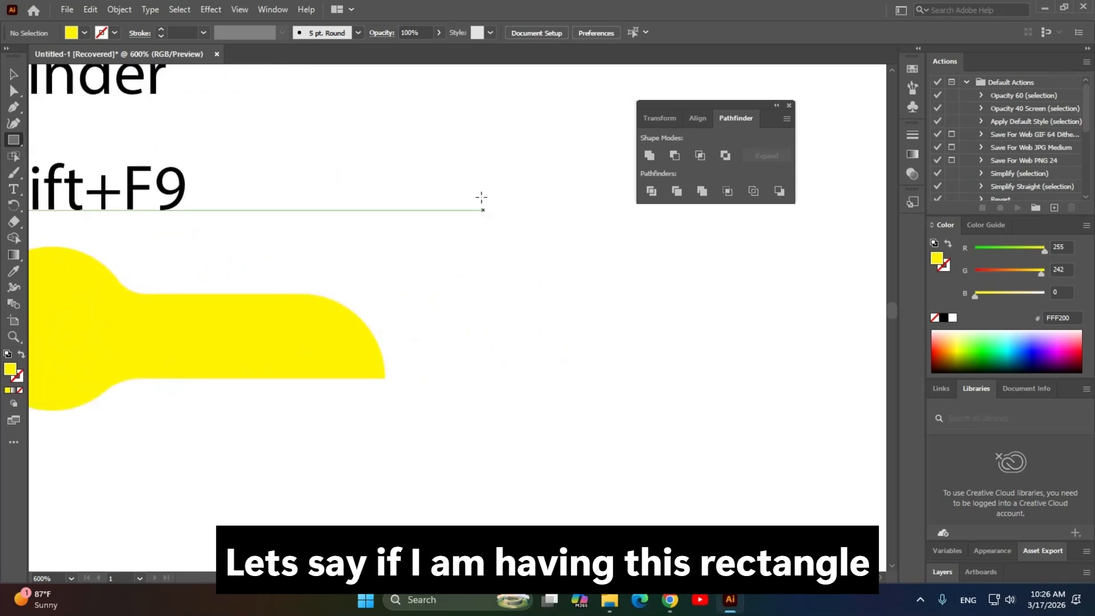
left_click_drag(482, 182, 566, 471)
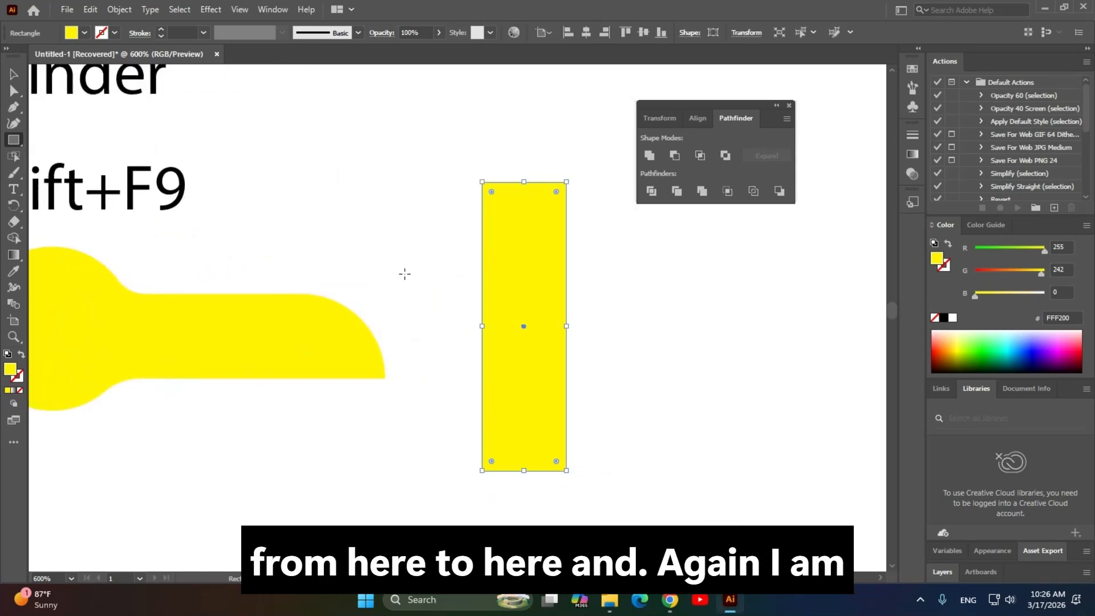
left_click(13, 75)
left_click(408, 245)
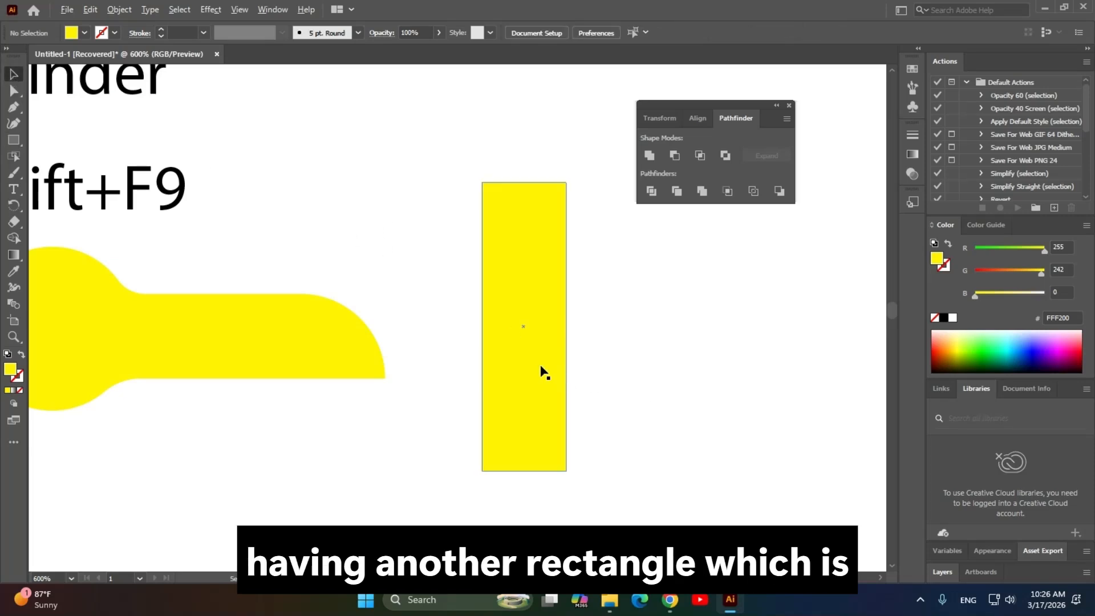
Duplicate the rectangle, rotate the copy to horizontal so its end overlaps the middle of the upright one, and select both rectangles.
left_click_drag(541, 371, 667, 366)
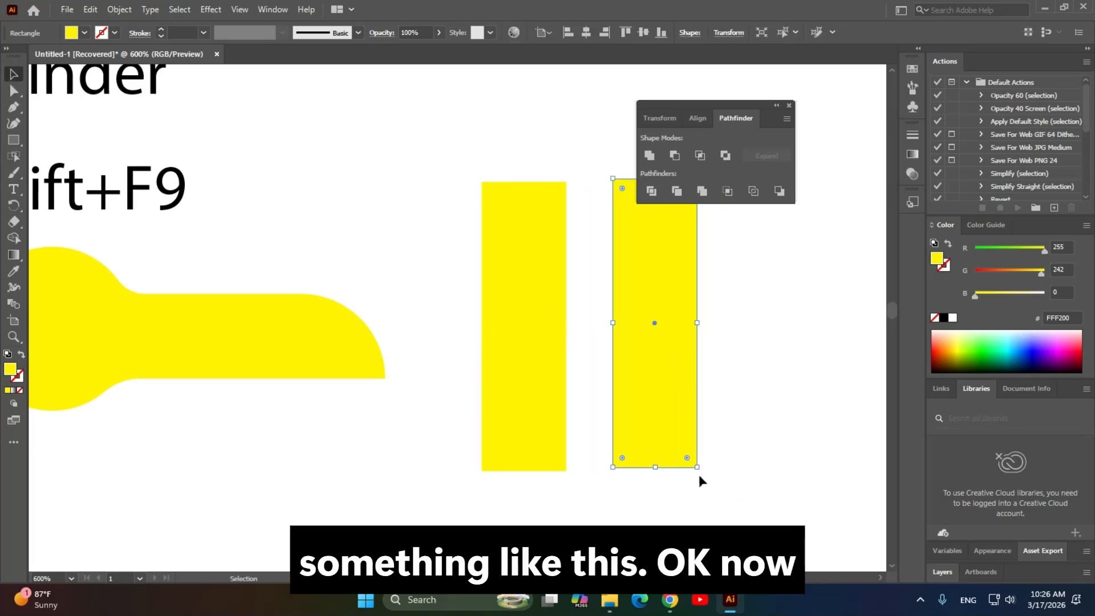
left_click_drag(702, 475, 803, 298)
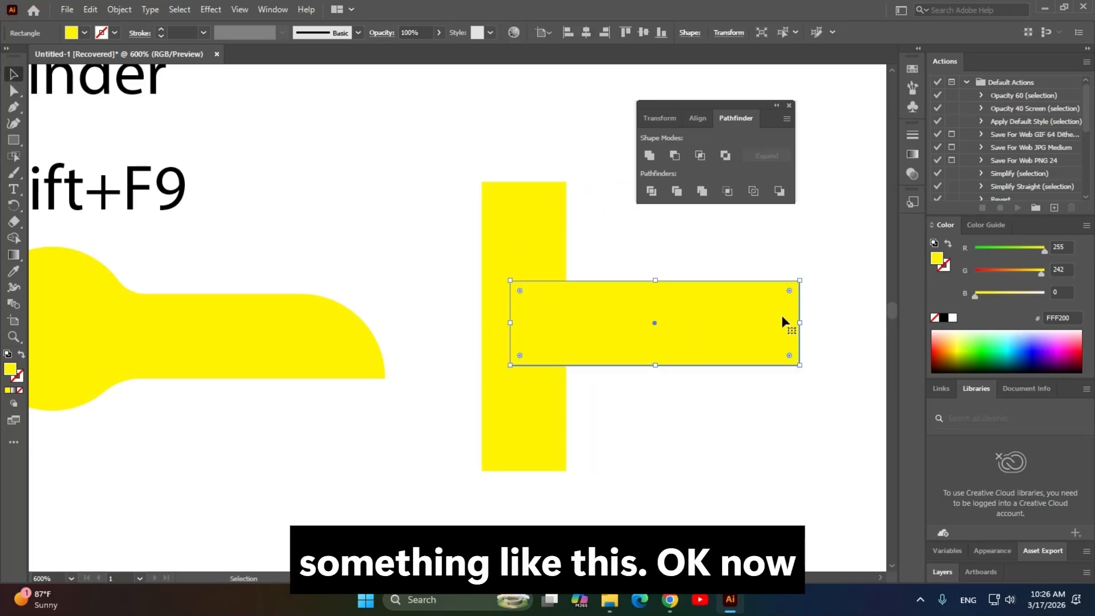
left_click(383, 205)
left_click_drag(721, 329, 757, 344)
left_click_drag(651, 485, 568, 367)
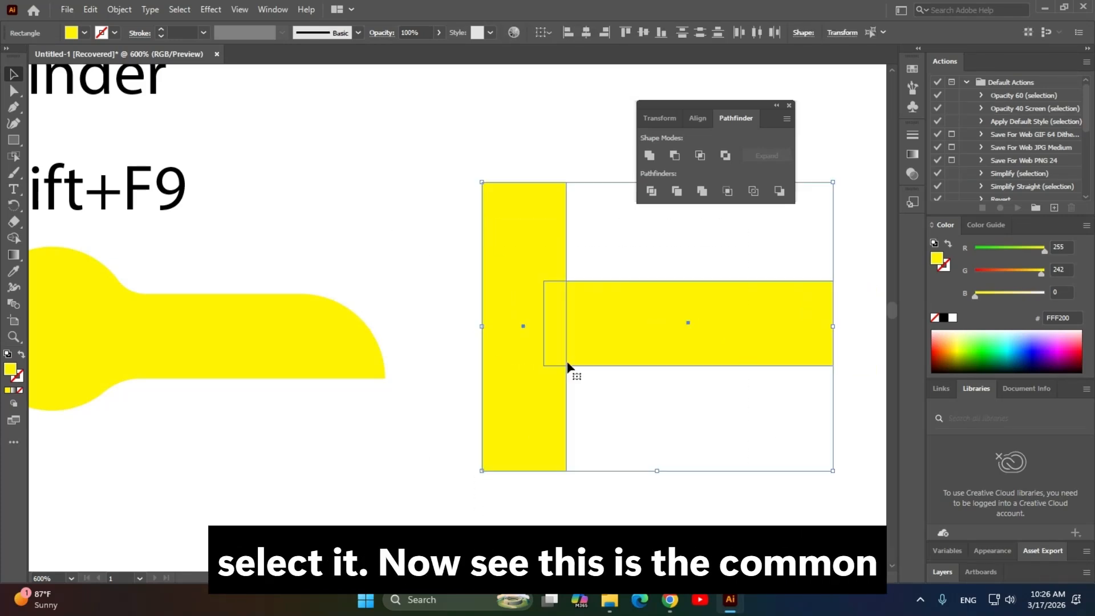
key("shift+b")
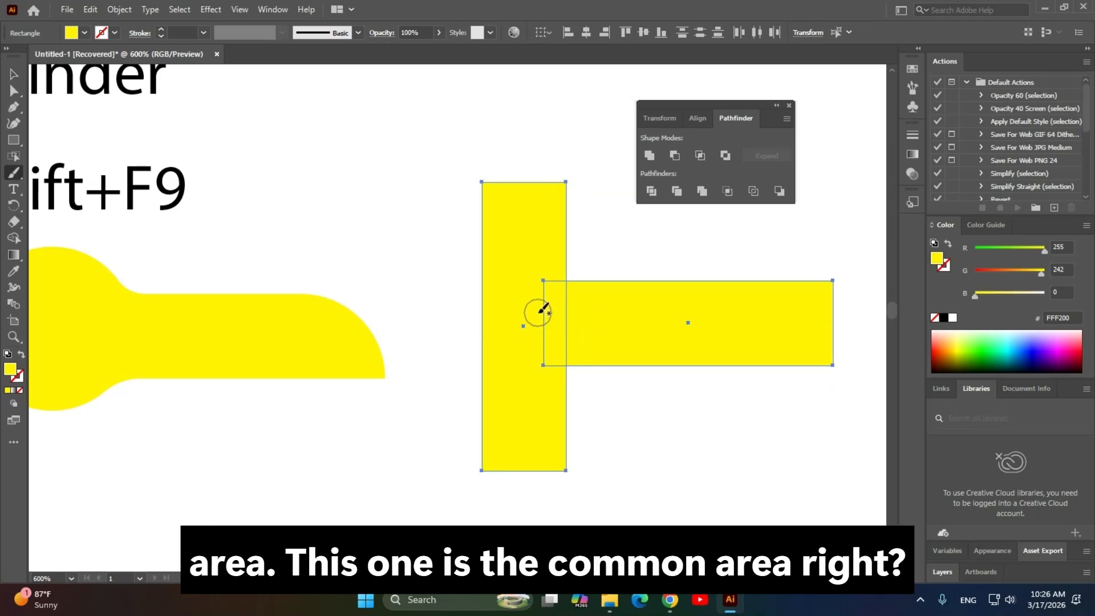
left_click_drag(569, 381, 572, 382)
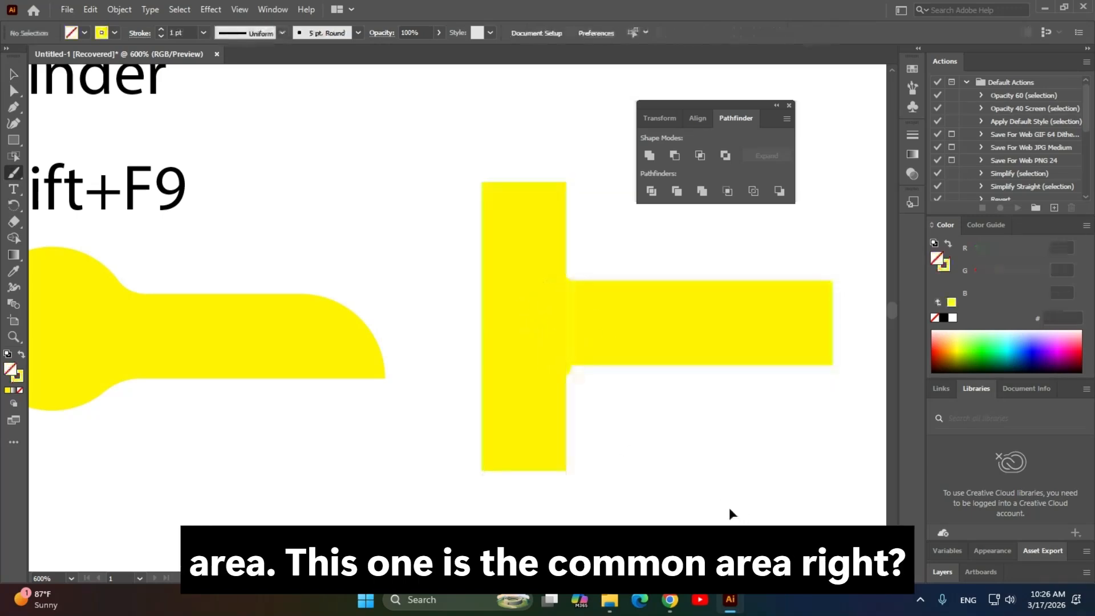
key("ctrl+z")
left_click(14, 74)
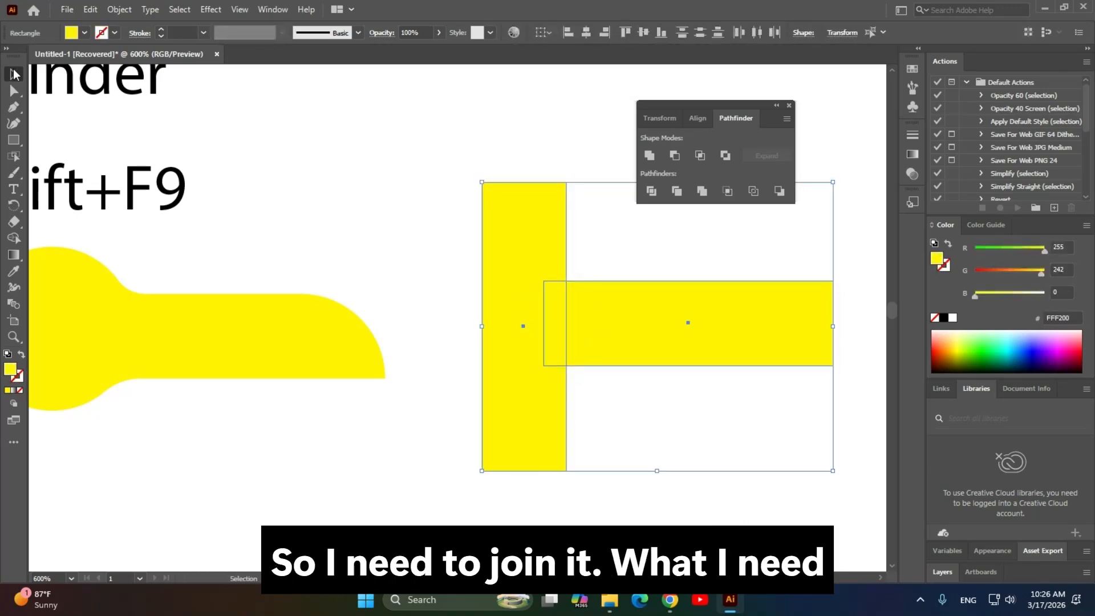
Move the Pathfinder panel clear of the rectangles and unite the two overlapping rectangles into one shape.
left_click_drag(715, 105, 234, 79)
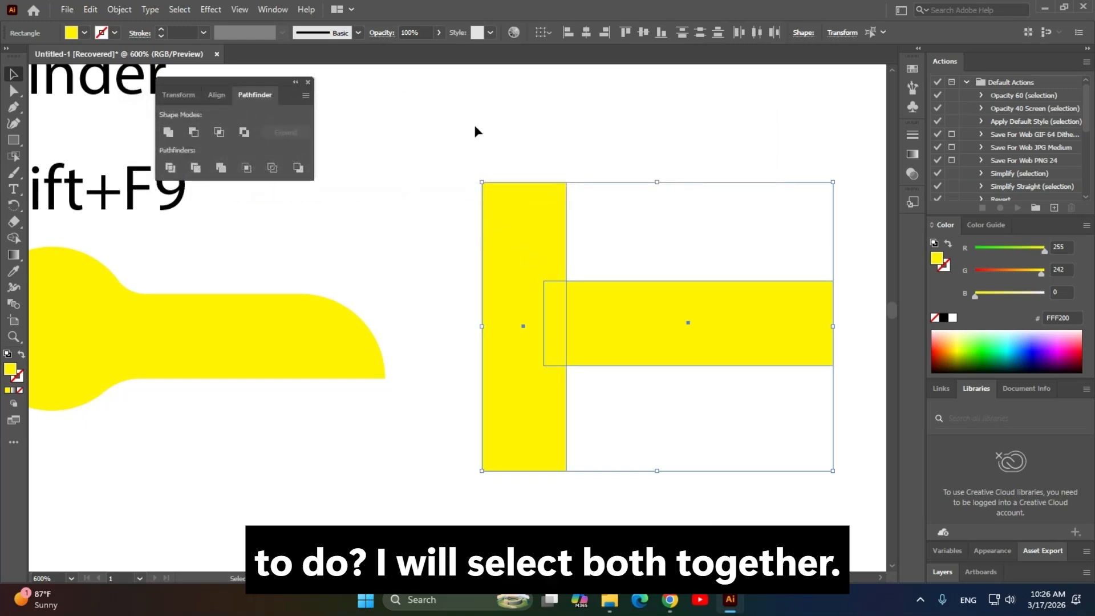
left_click_drag(475, 126, 827, 458)
left_click_drag(558, 340, 542, 418)
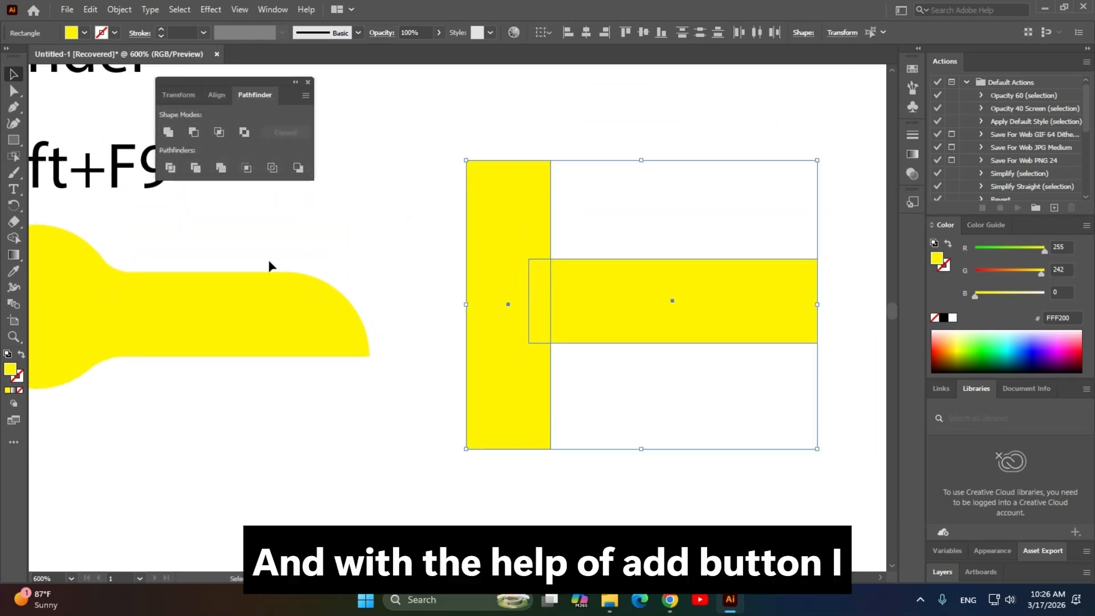
left_click(168, 132)
left_click(739, 505)
Scale the united sideways T shape down proportionally about its centre to roughly 30% and deselect it.
left_click(593, 261)
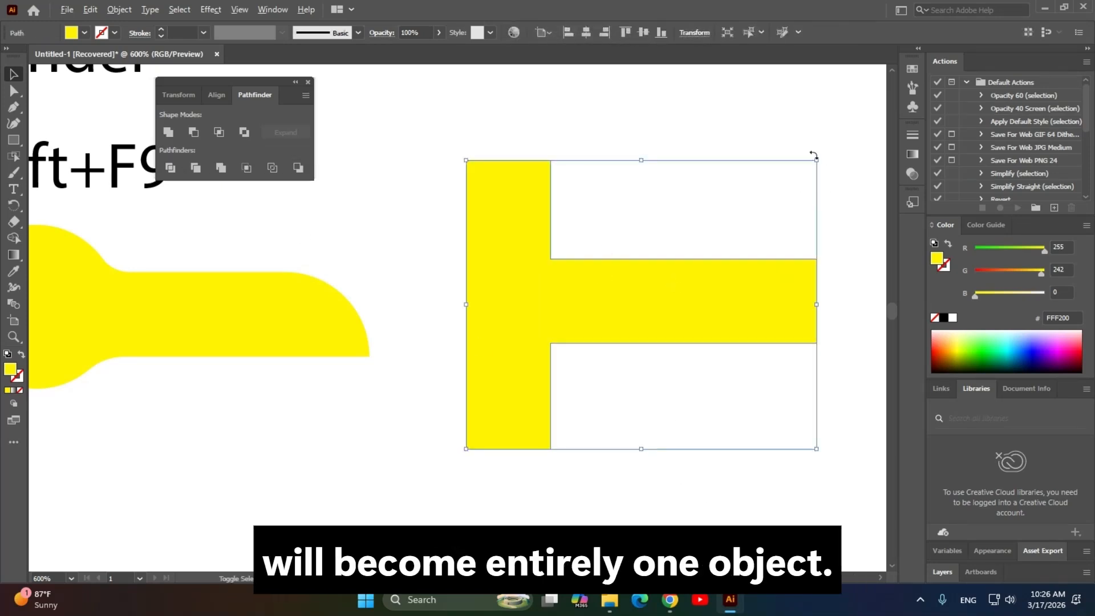
left_click_drag(815, 158, 696, 230)
left_click(749, 373)
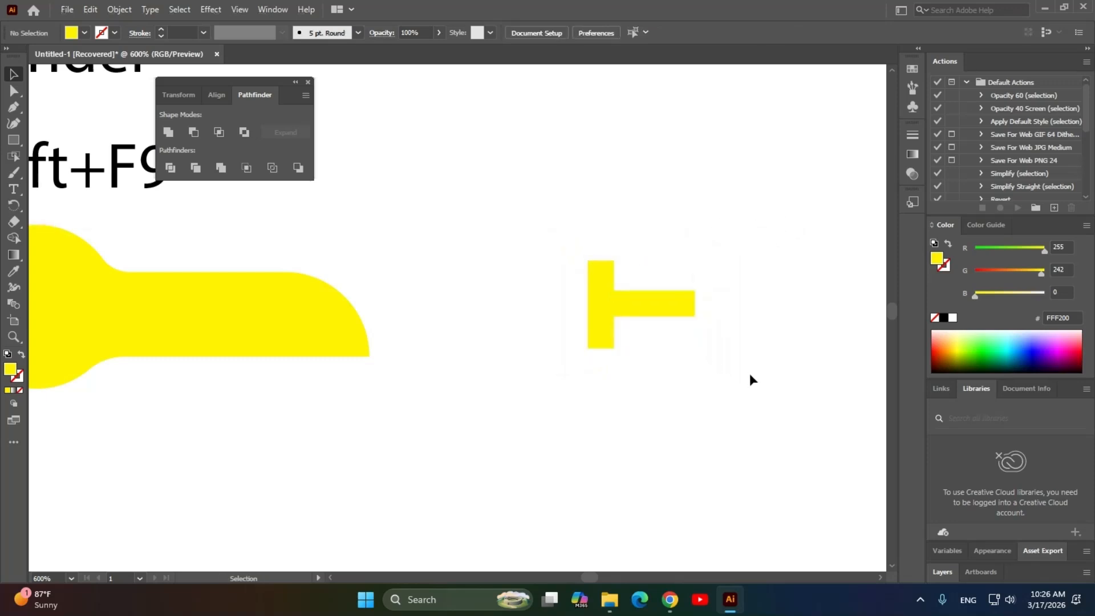
Rotate the small T shape 90° clockwise so that it stands upright.
scroll(748, 373, "up", 2)
key("space")
left_click_drag(497, 275, 658, 381)
scroll(658, 381, "down", 1)
key("space")
left_click_drag(658, 472, 636, 437)
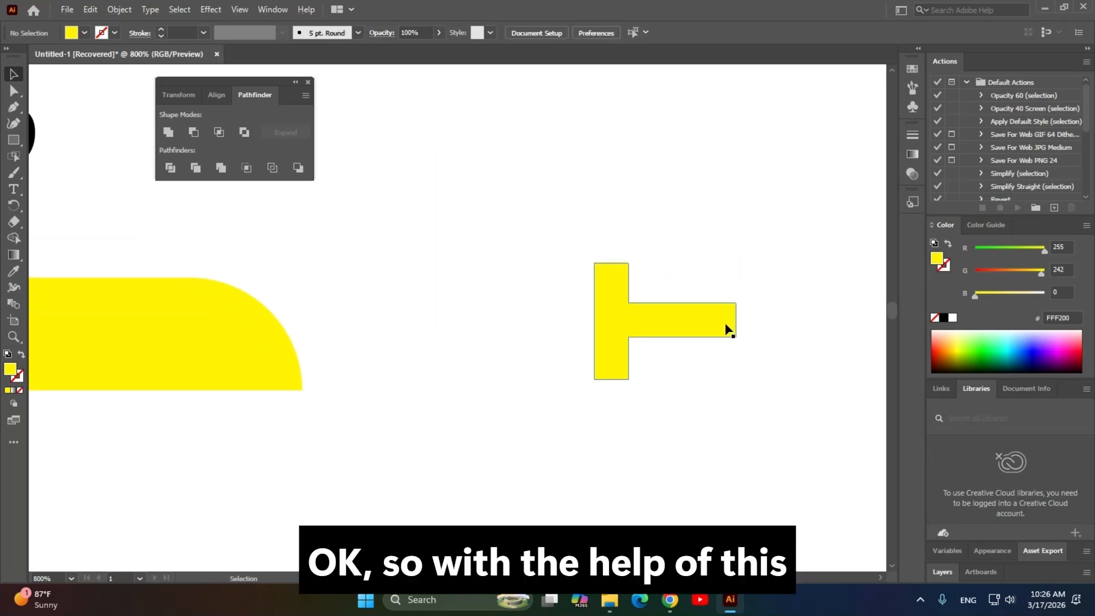
left_click(726, 328)
left_click_drag(736, 381, 622, 416)
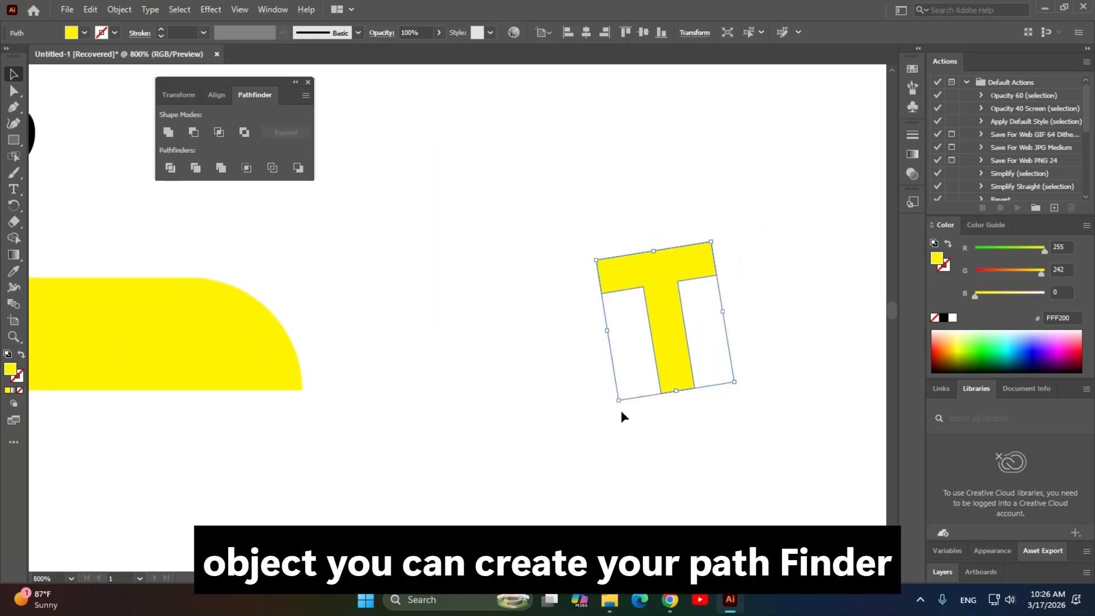
Move the T onto the rounded end of the yellow bar, with its foot near the bar's lower edge.
scroll(615, 379, "down", 2)
left_click_drag(615, 379, 678, 398)
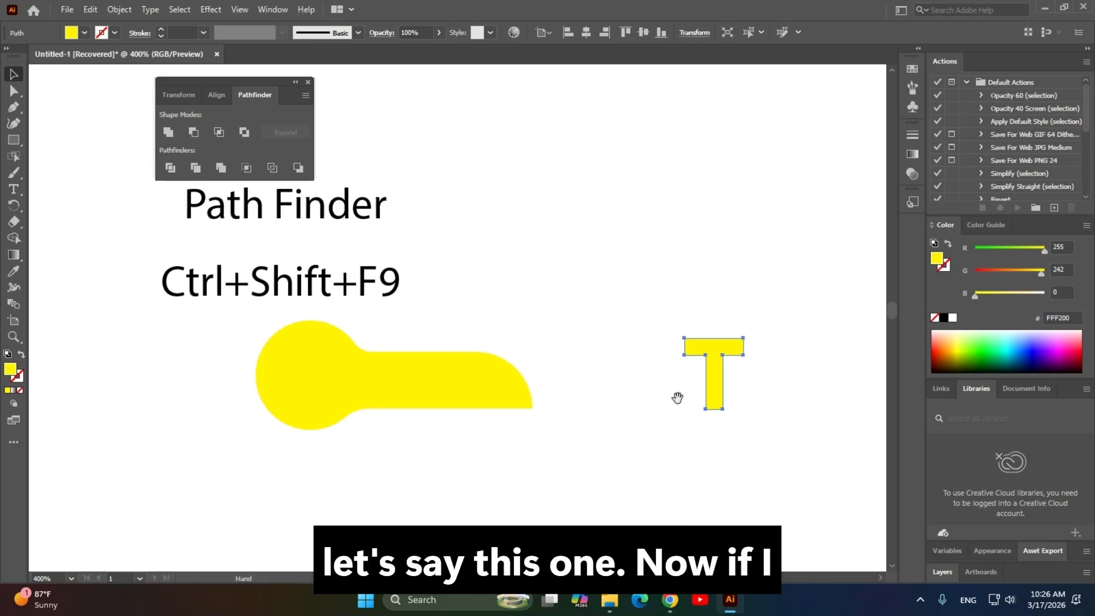
left_click_drag(718, 349, 522, 331)
left_click(484, 522)
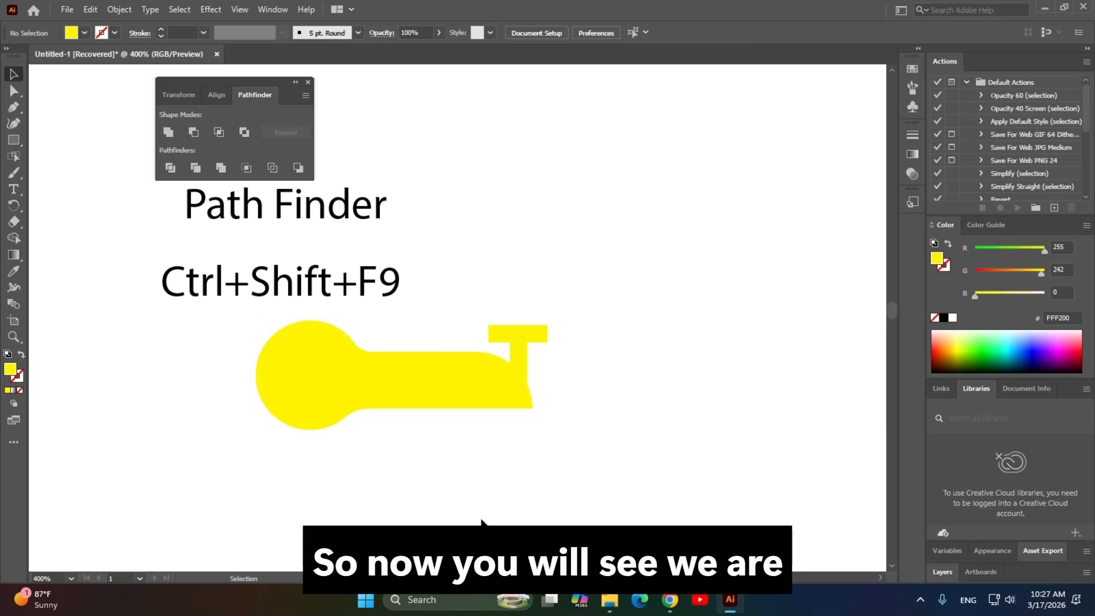
scroll(477, 426, "up", 2)
left_click_drag(458, 451, 495, 336)
left_click(703, 318)
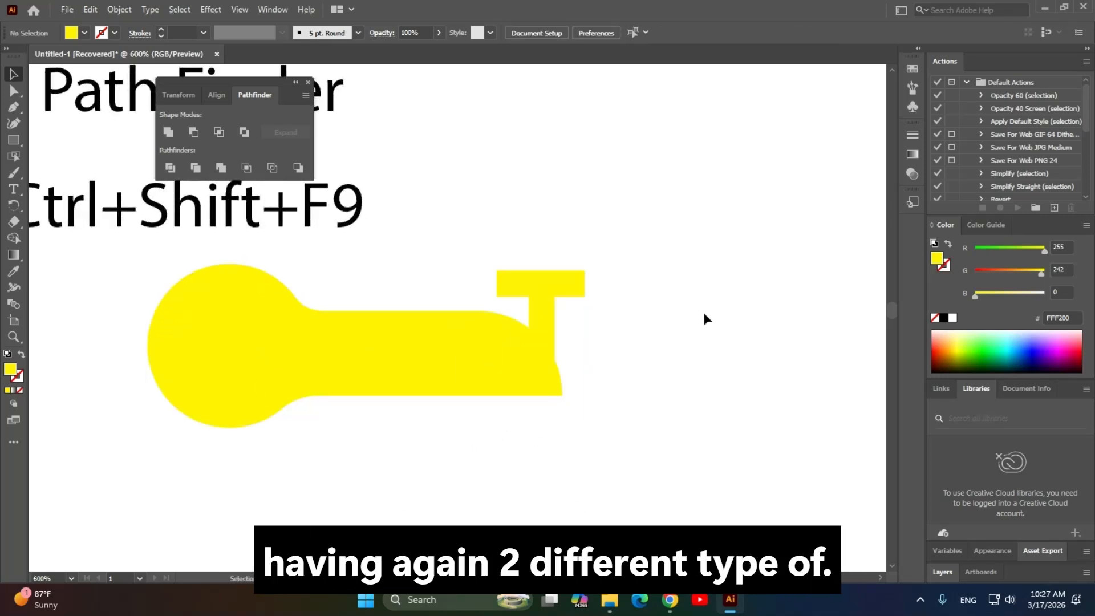
left_click_drag(533, 285, 552, 305)
left_click(685, 413)
Enlarge the T to about 1.6 times its size and shift it up over the end of the bar.
left_click(566, 298)
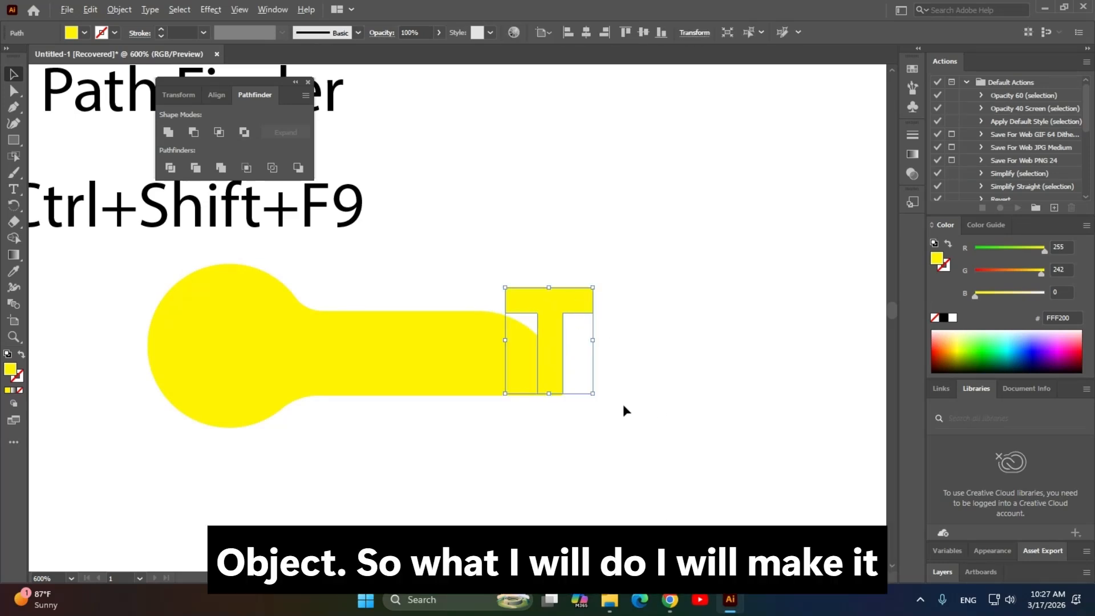
left_click_drag(593, 394, 618, 420)
left_click_drag(551, 278, 546, 248)
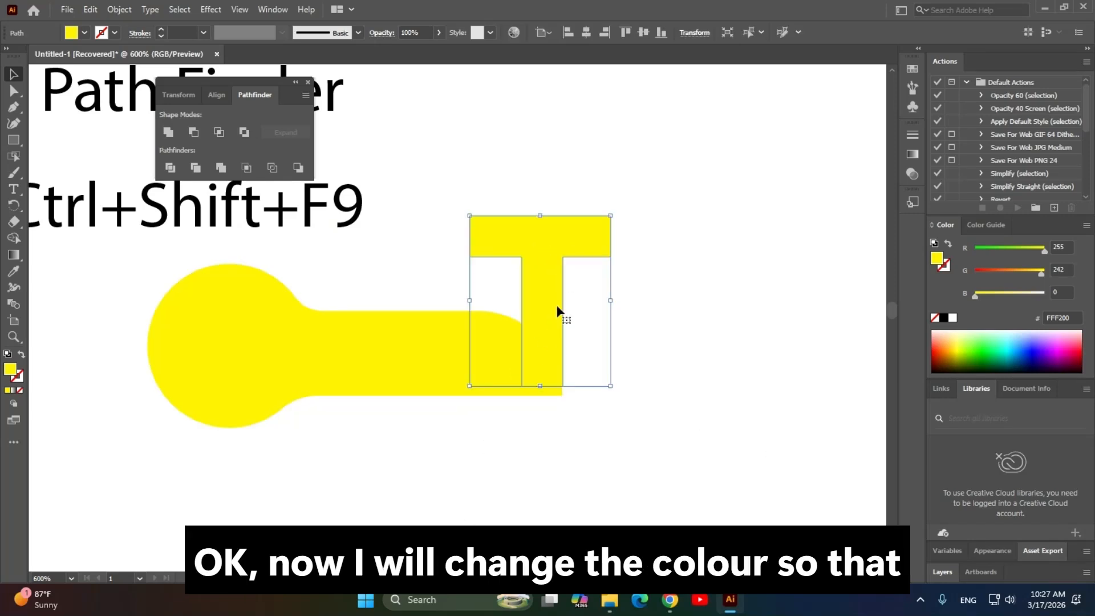
Fill the T with red (ED1C24) and deselect it.
left_click(82, 33)
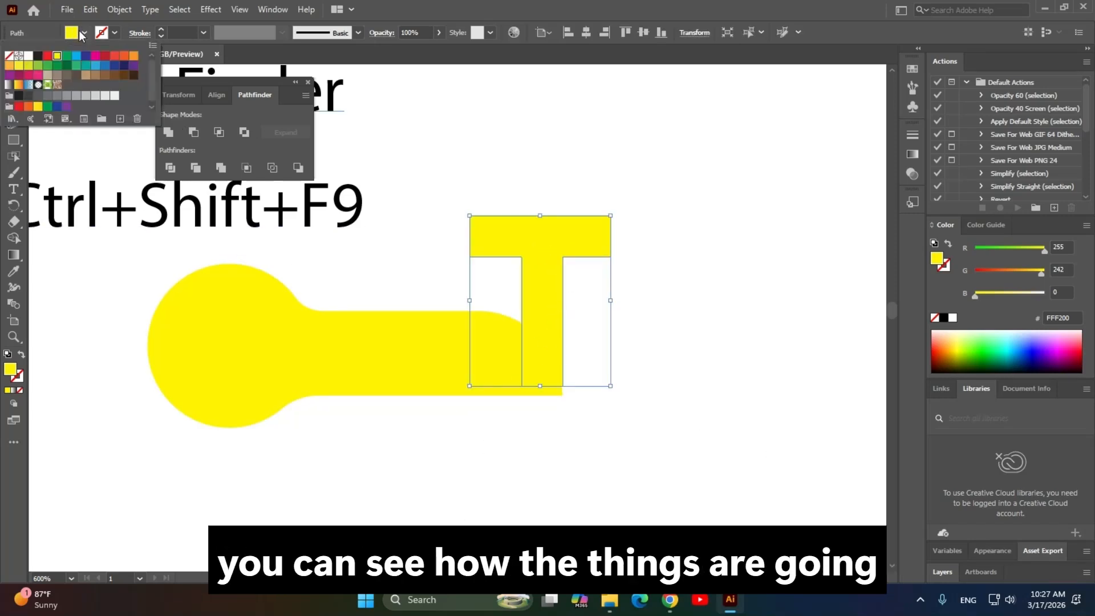
left_click(45, 57)
left_click(707, 218)
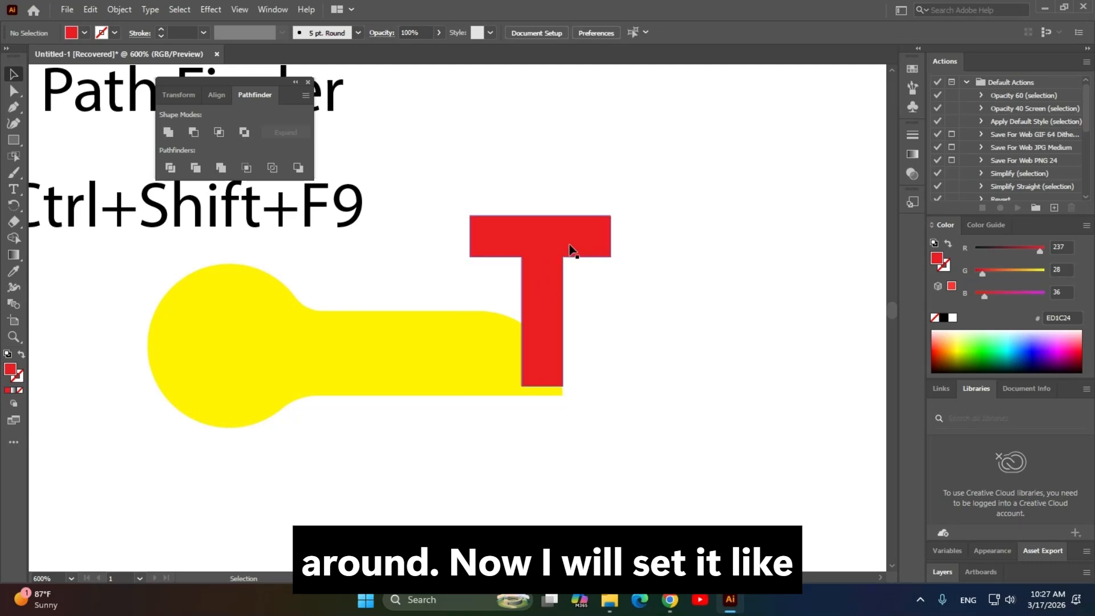
Nudge the red T down and slightly to the right so its foot meets the bar's lower edge.
left_click_drag(570, 249, 574, 260)
left_click(527, 443)
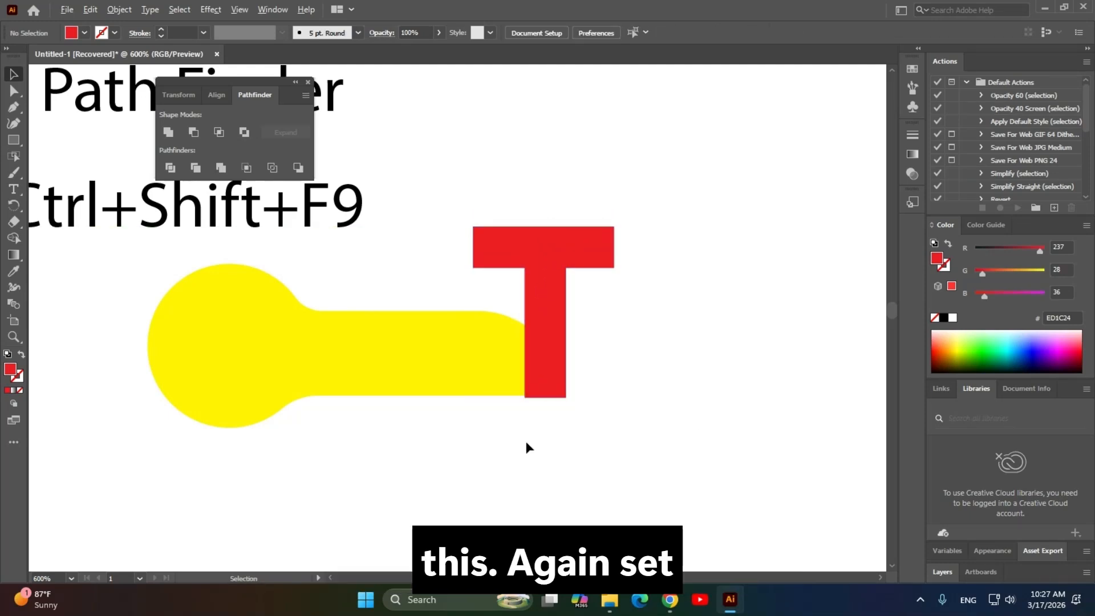
scroll(526, 442, "up", 2)
left_click_drag(468, 446, 533, 494)
mouse_move(679, 364)
left_mouse_down()
mouse_move(678, 332)
mouse_move(677, 369)
left_mouse_up()
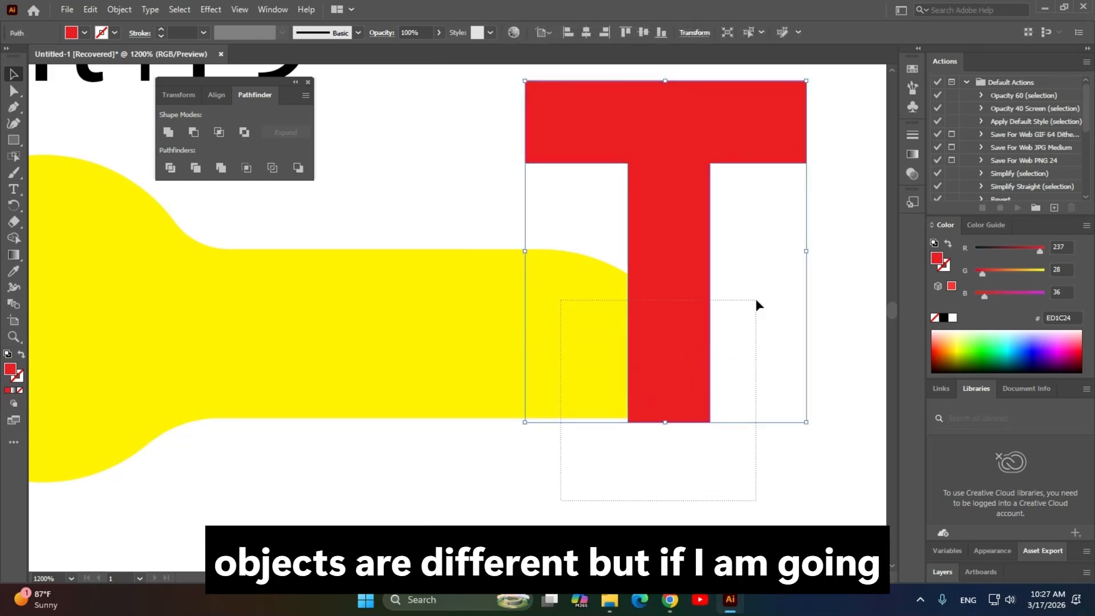
key("ctrl+a")
key("ctrl+minus")
left_click(754, 315)
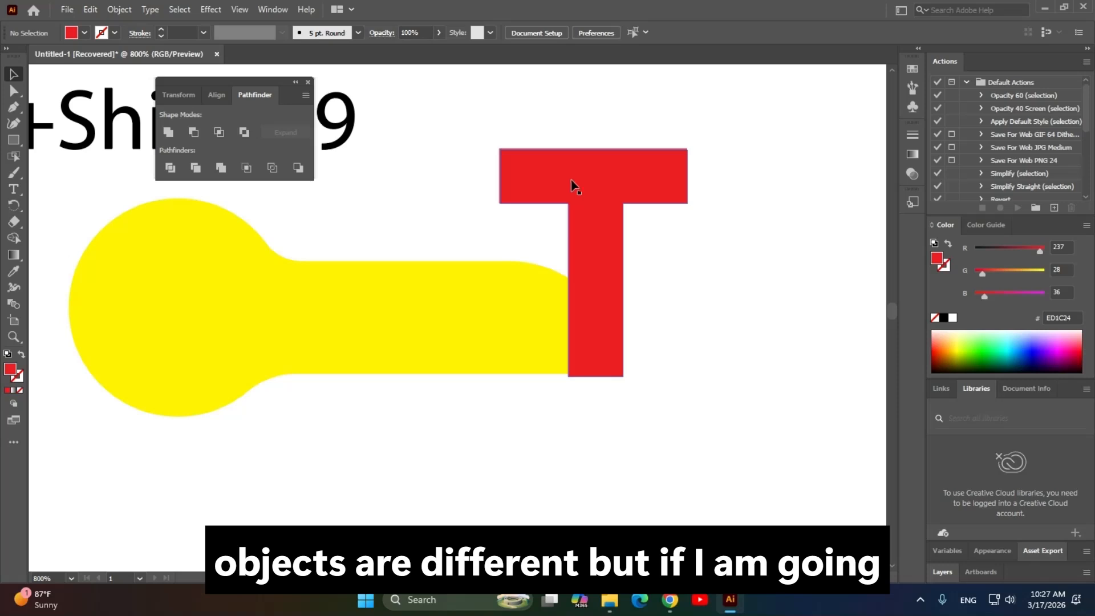
Unite the red T and the yellow shape into one object, undo the union and deselect both shapes.
left_click(577, 179)
left_click_drag(824, 419, 475, 258)
left_click(168, 131)
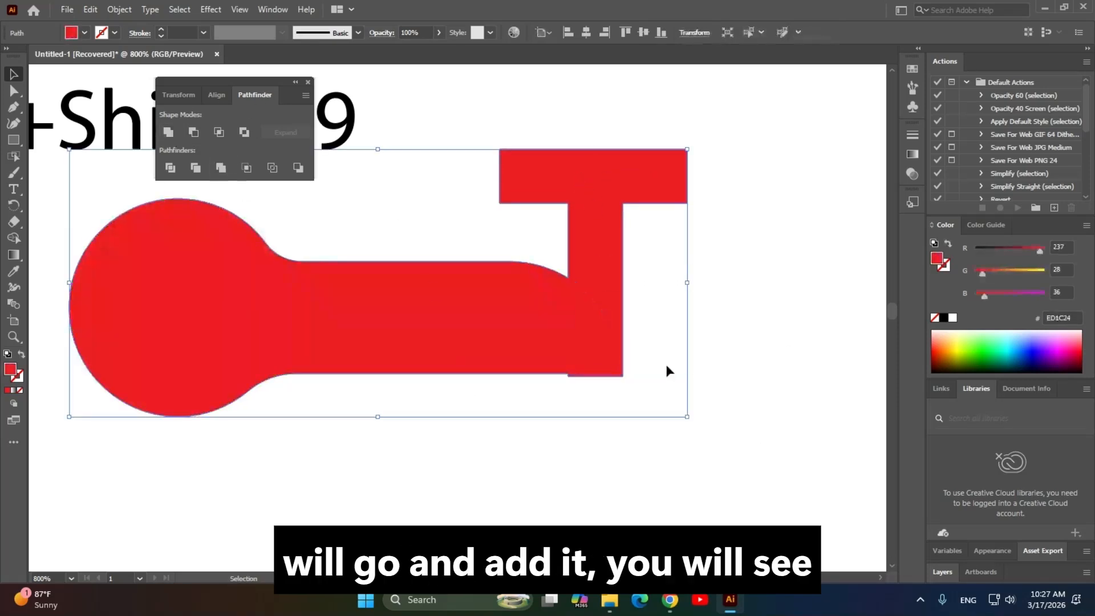
left_click(777, 305)
key("ctrl+minus")
left_click_drag(622, 355, 630, 383)
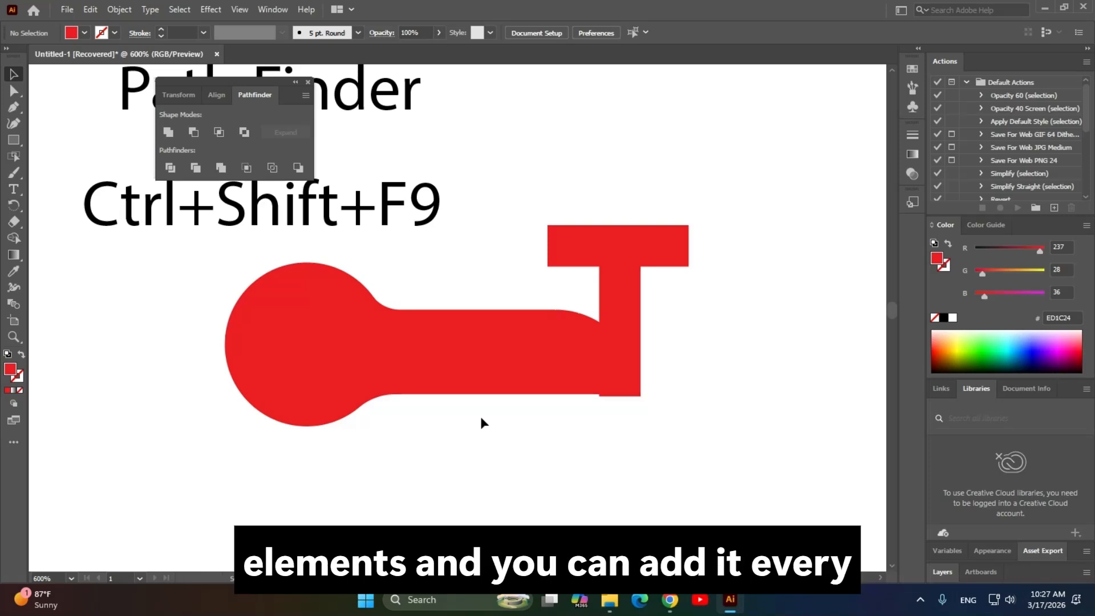
key("ctrl+z")
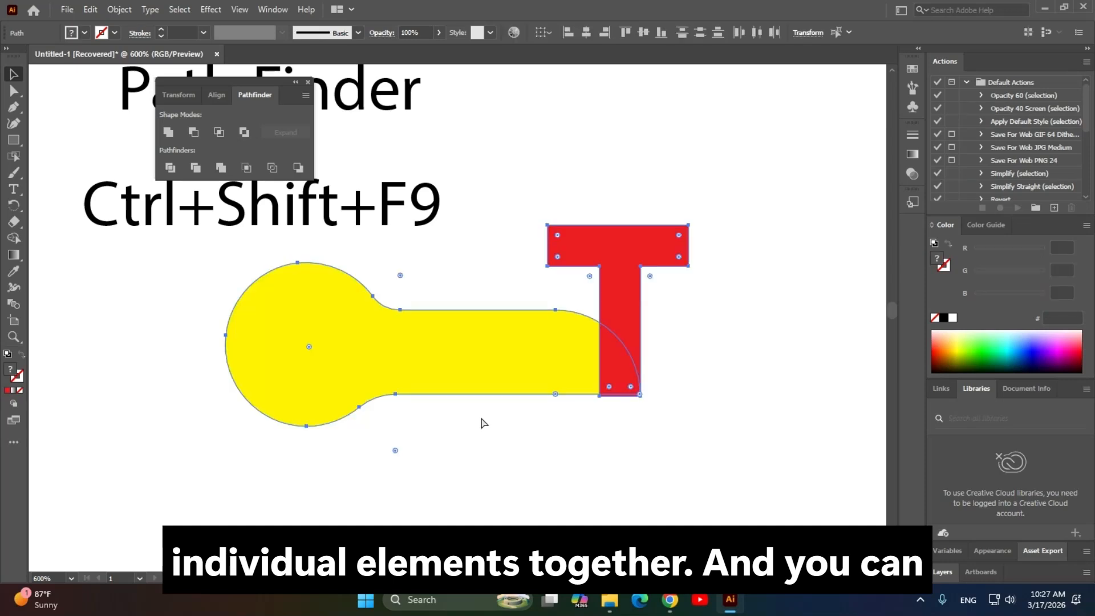
left_click(605, 481)
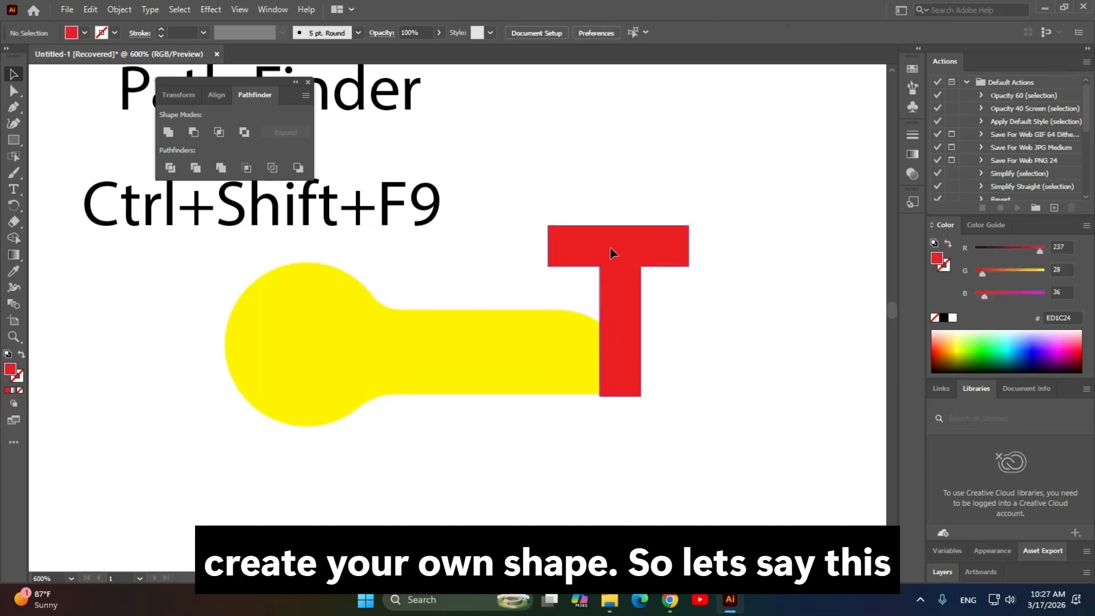
Move the red T to the right and slightly down, away from the yellow shape, and deselect it.
left_click_drag(611, 252, 682, 274)
left_click(631, 184)
left_click_drag(761, 209, 636, 211)
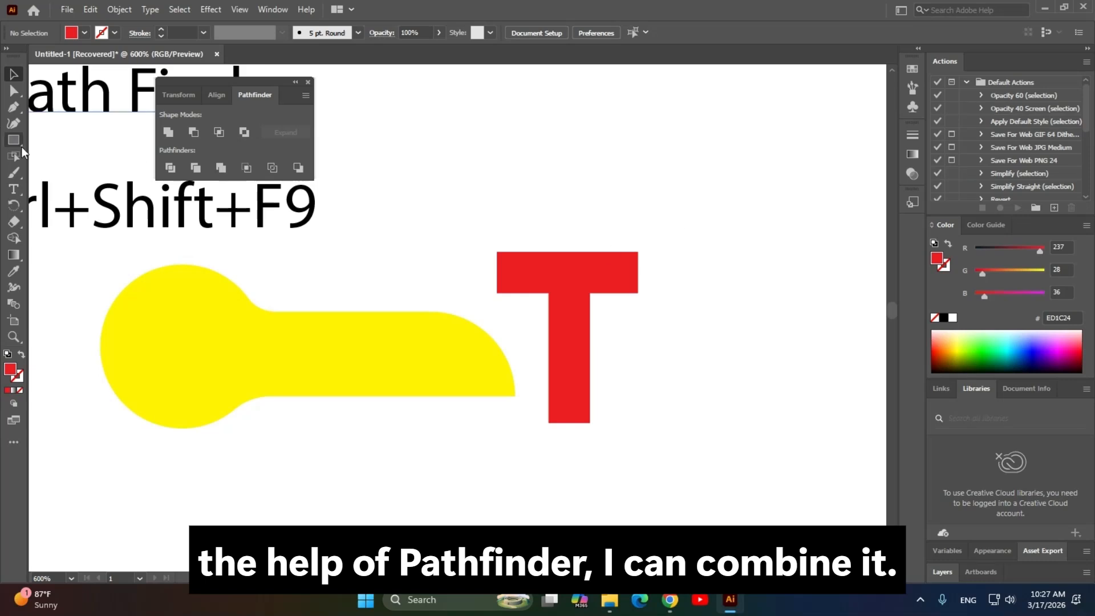
Draw a circle about 12.8 px in diameter above and to the right of the T and fill it with black (231F20).
left_click_drag(14, 142, 66, 152)
left_click_drag(742, 241, 766, 277)
left_click(85, 33)
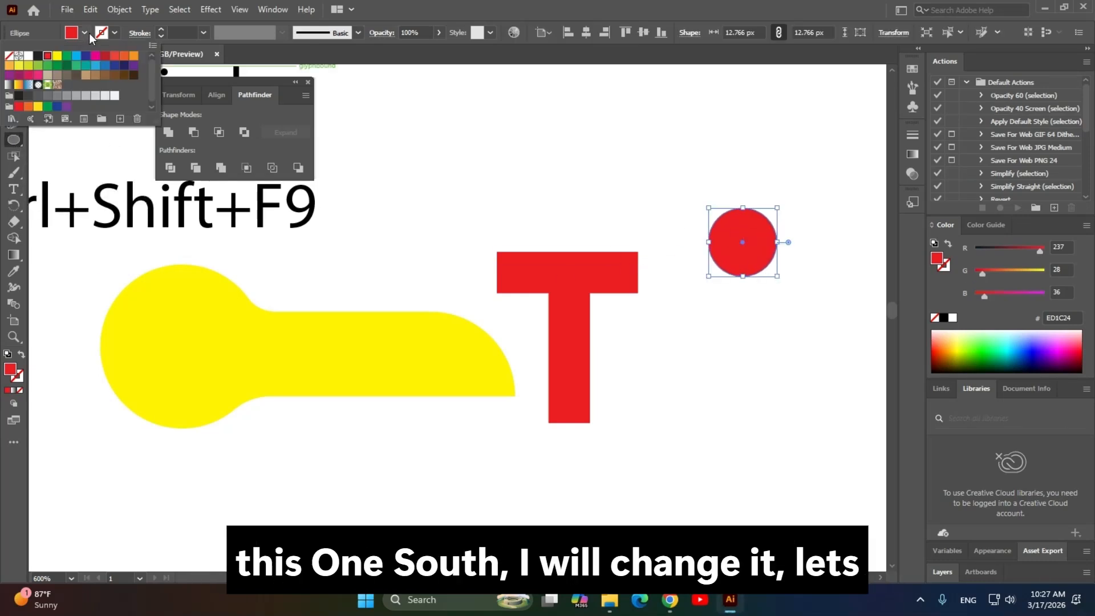
left_click(38, 55)
key("Escape")
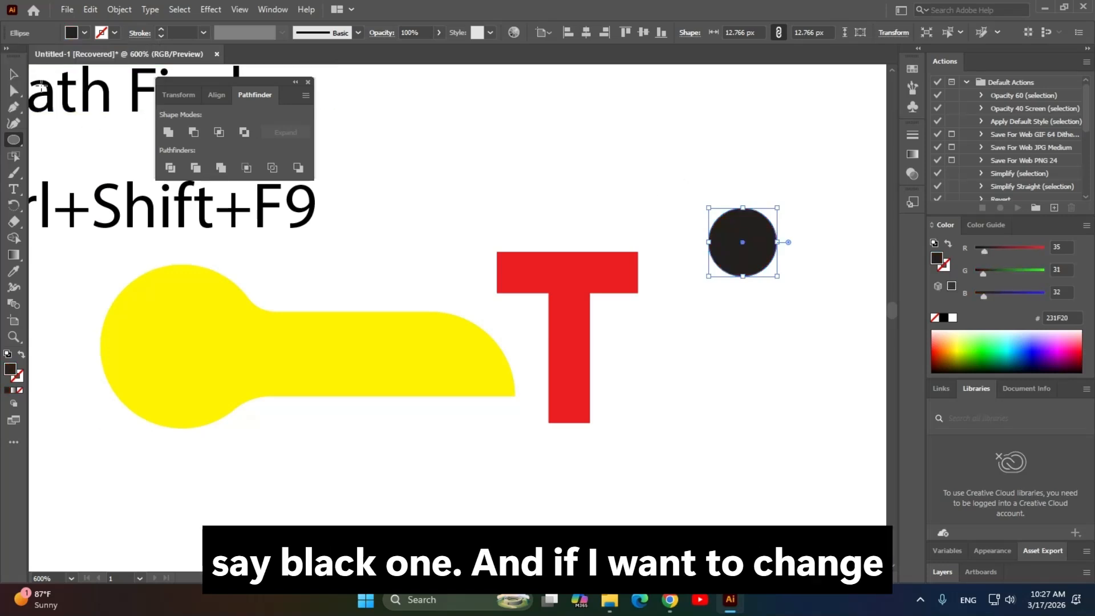
Shrink the black circle to about 70%, place it over the centre of the T's crossbar and deselect it.
left_click(15, 75)
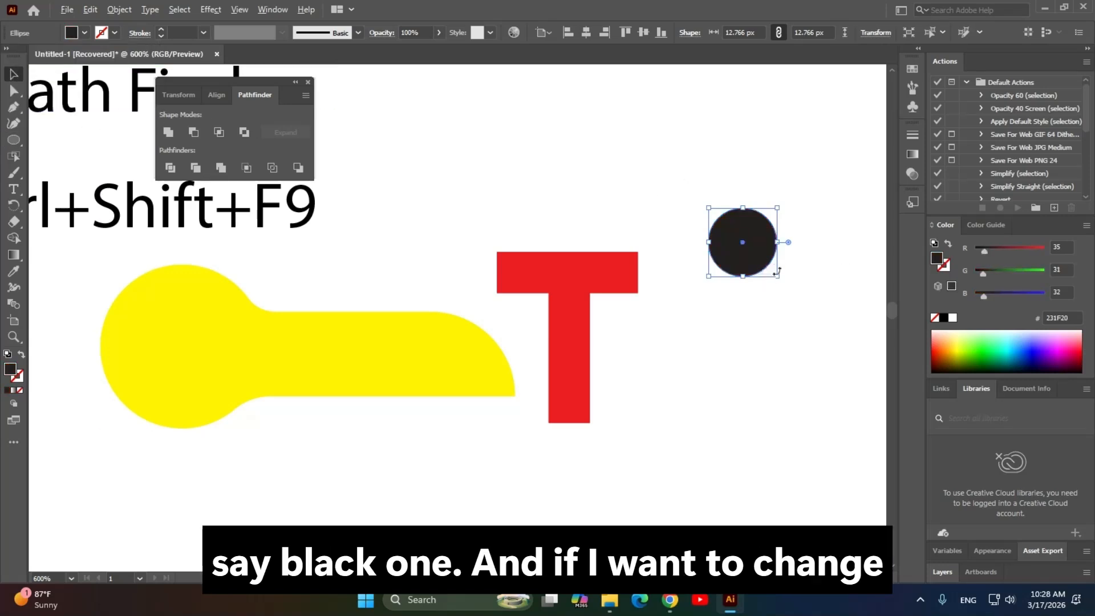
left_click_drag(777, 276, 581, 283)
left_click(632, 343)
key("ctrl+plus")
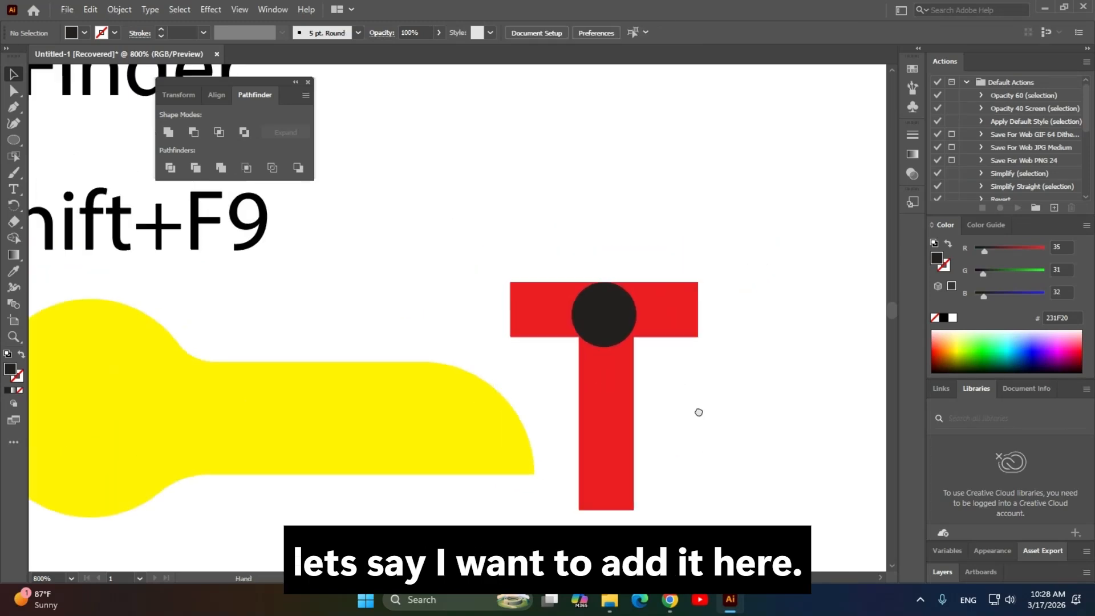
Unite the red T and the black circle at its centre, undo the union and deselect both shapes.
left_click(695, 340)
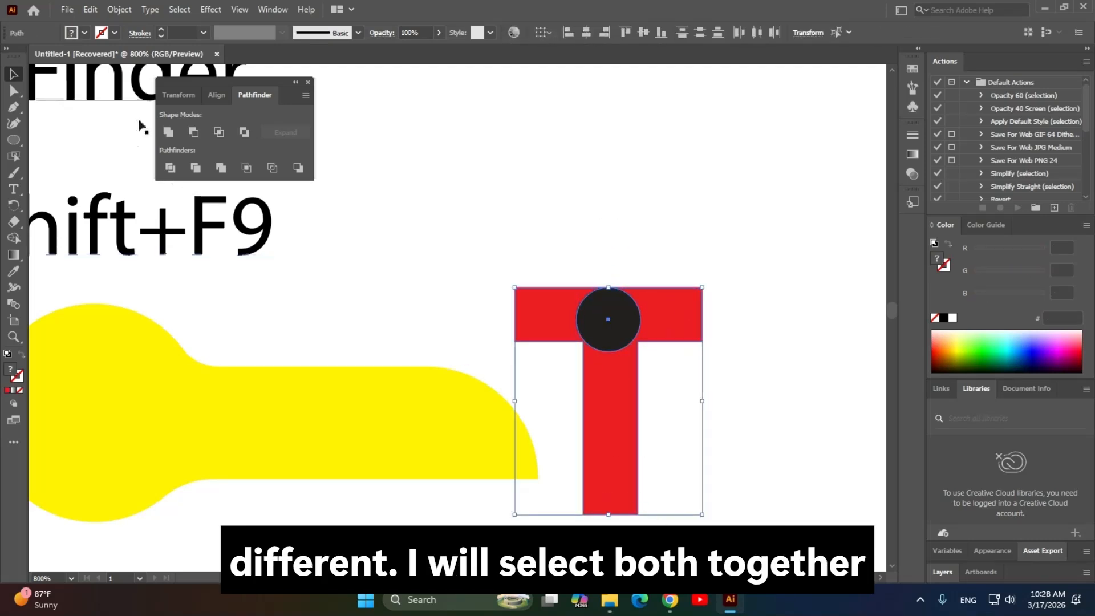
left_click(168, 132)
left_click(761, 387)
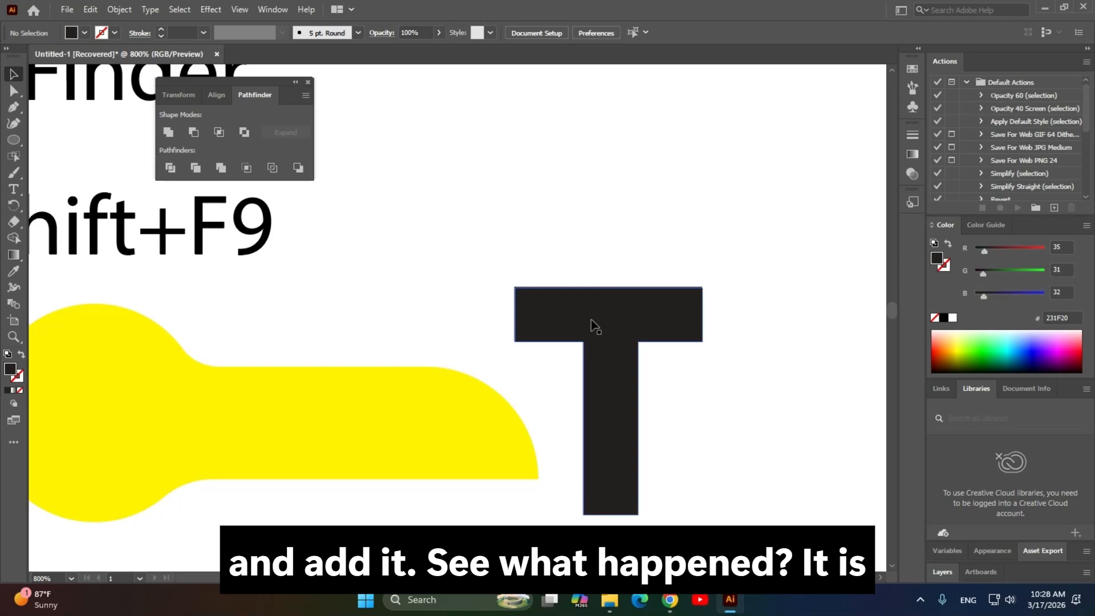
left_click_drag(611, 313, 604, 276)
key("ctrl+z")
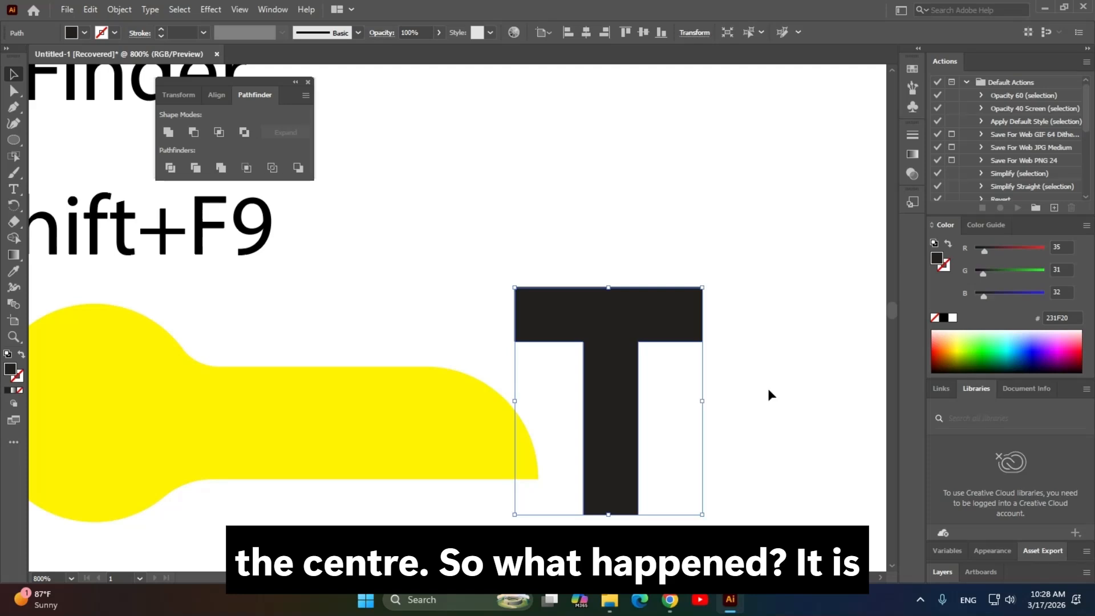
key("ctrl+z")
left_click(681, 217)
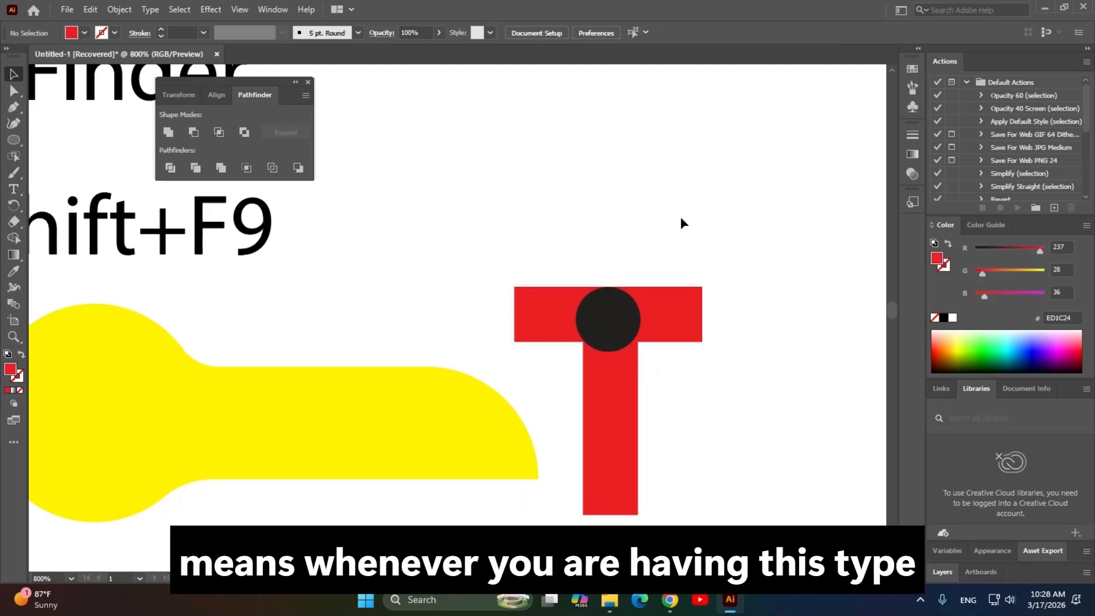
Move the black circle onto the right end of the T's crossbar and place a copy of it on the left end.
left_click_drag(566, 260, 352, 247)
left_click_drag(571, 426, 631, 450)
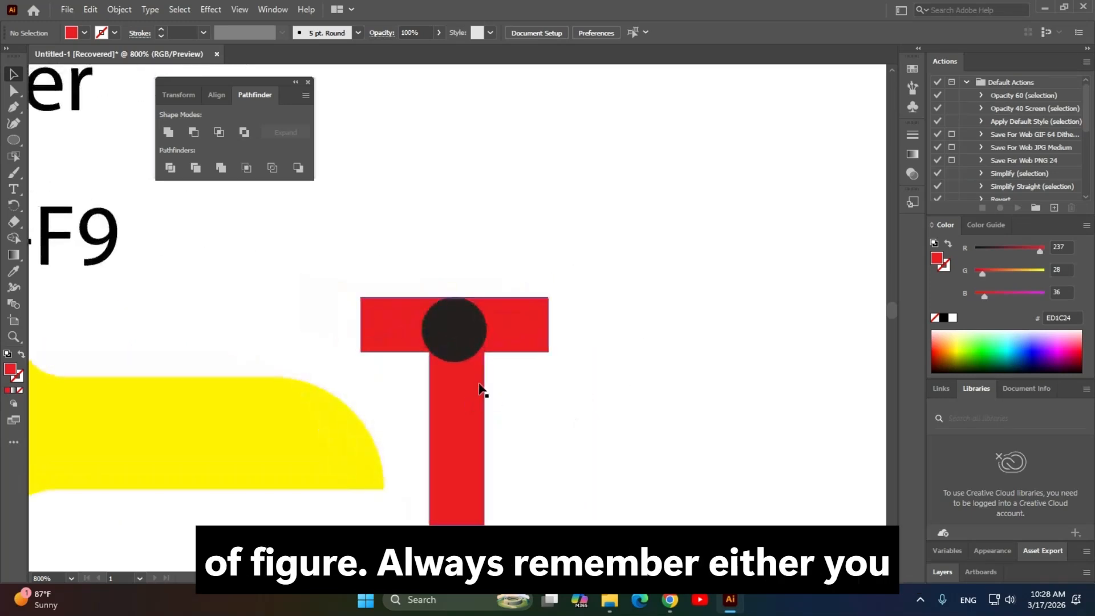
left_click_drag(469, 336, 510, 368)
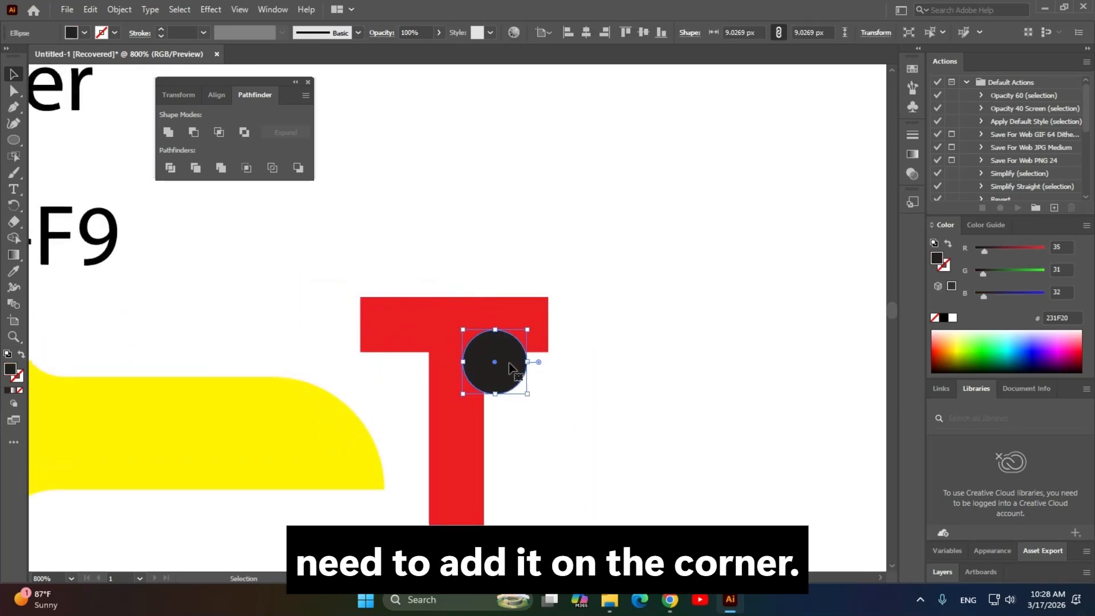
left_click_drag(614, 423, 702, 456)
left_click_drag(582, 397, 553, 328)
left_click_drag(710, 372, 643, 355)
key("space")
left_click_drag(643, 431, 731, 404)
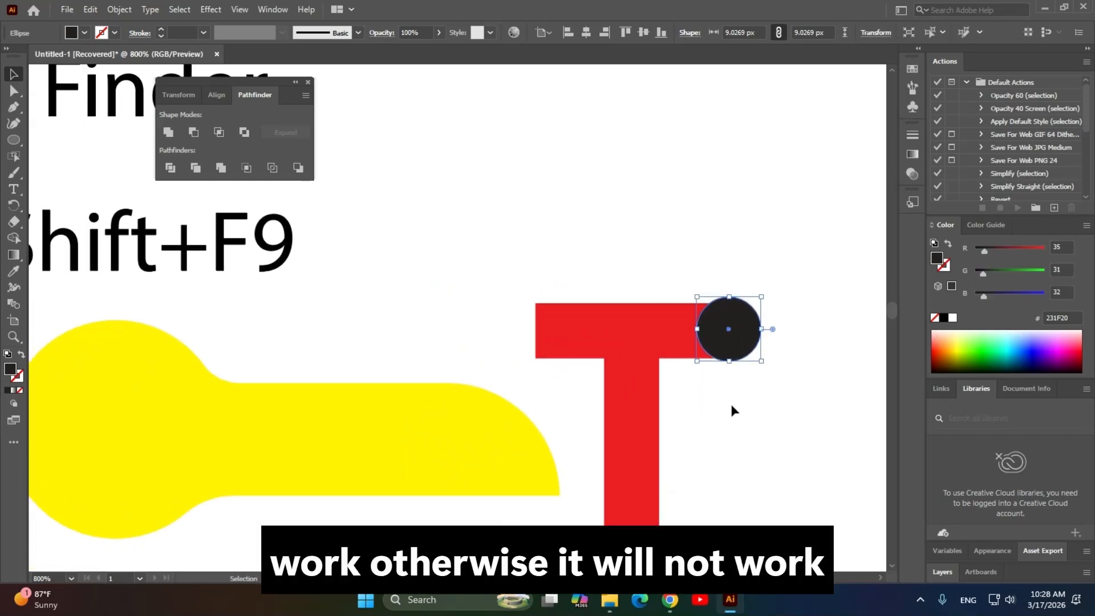
left_click_drag(734, 341, 547, 344, "alt")
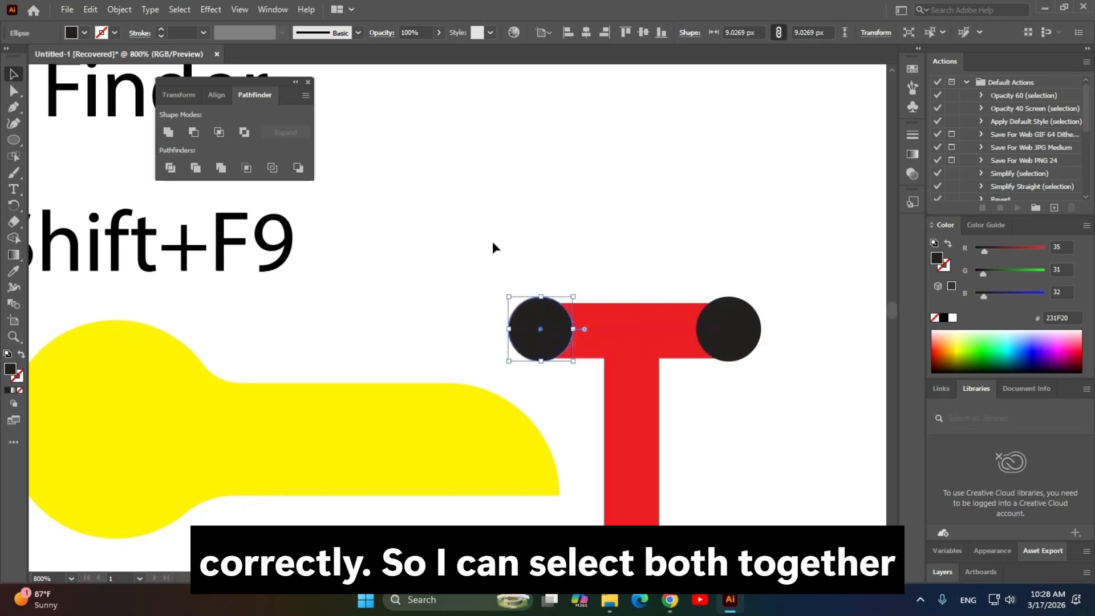
Unite the red T and both black end circles into one object and deselect it.
left_click_drag(489, 240, 836, 350)
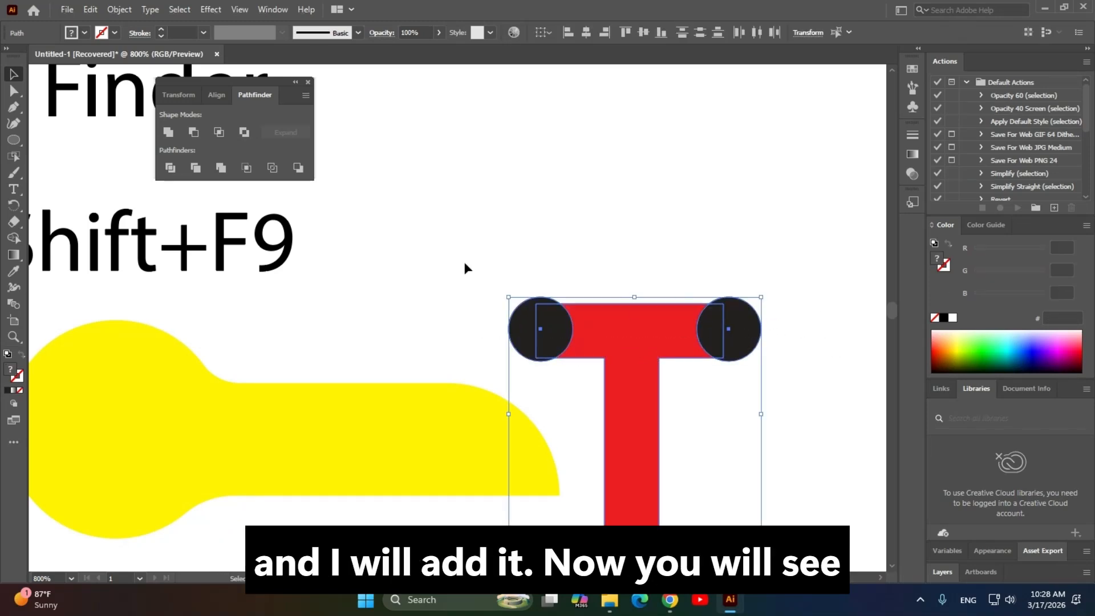
left_click(163, 134)
left_click(522, 233)
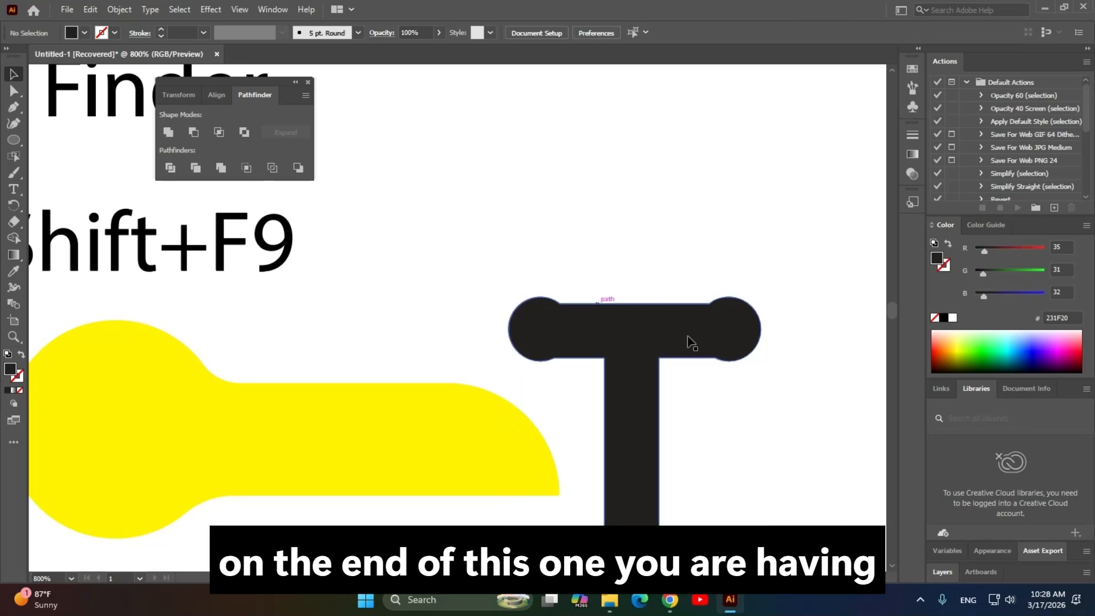
scroll(736, 406, "down", 2)
scroll(736, 406, "right", 3)
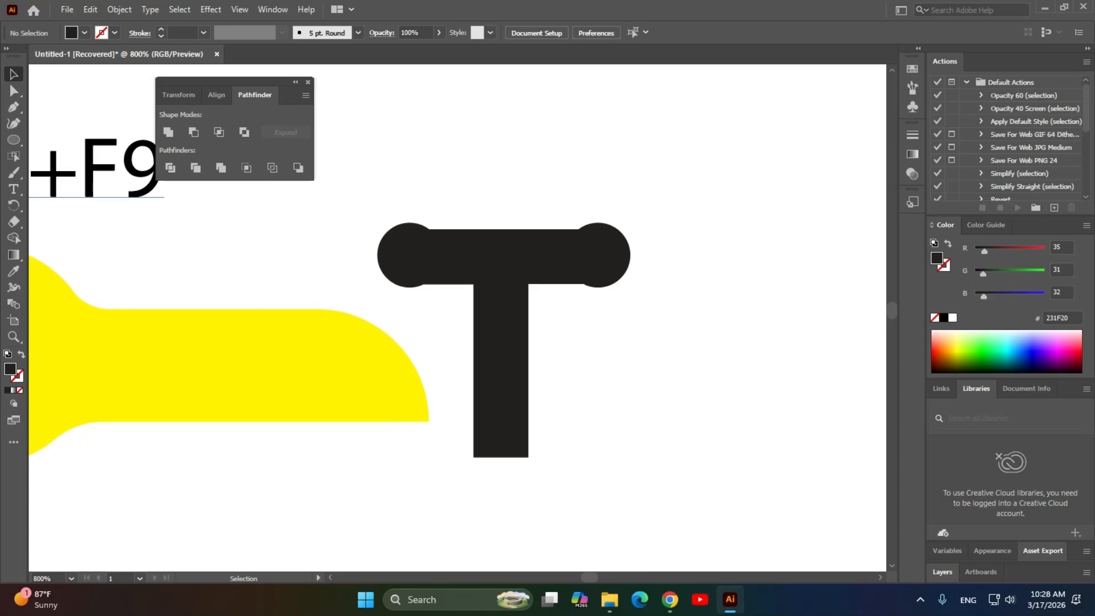
key("alt+Tab")
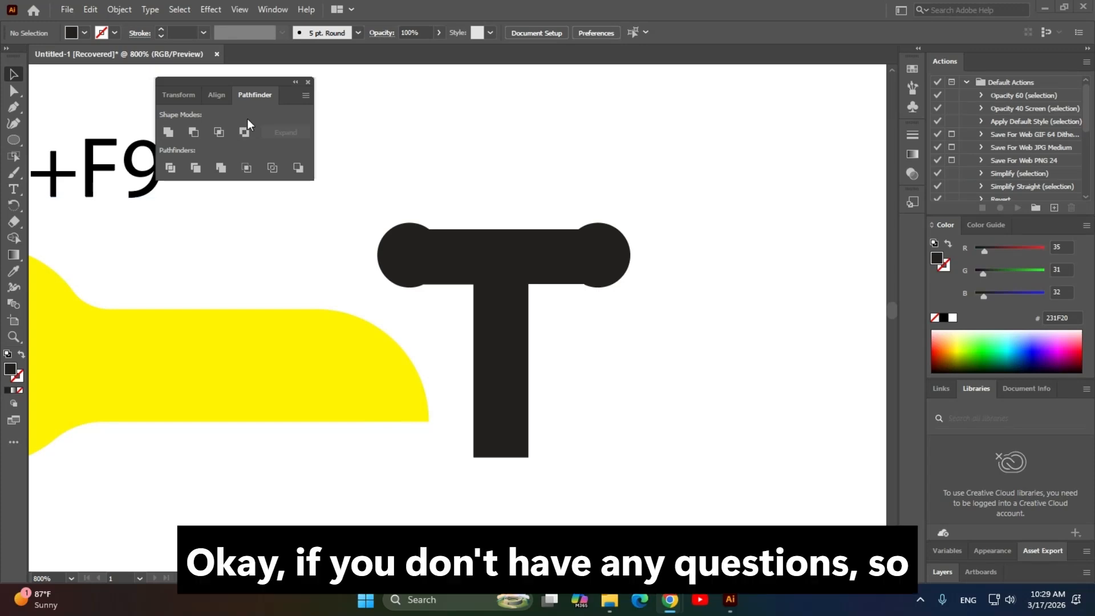
Shift the Pathfinder panel slightly right and add the text label "ADD OBJECT" below the yellow shape.
left_click_drag(241, 80, 305, 76)
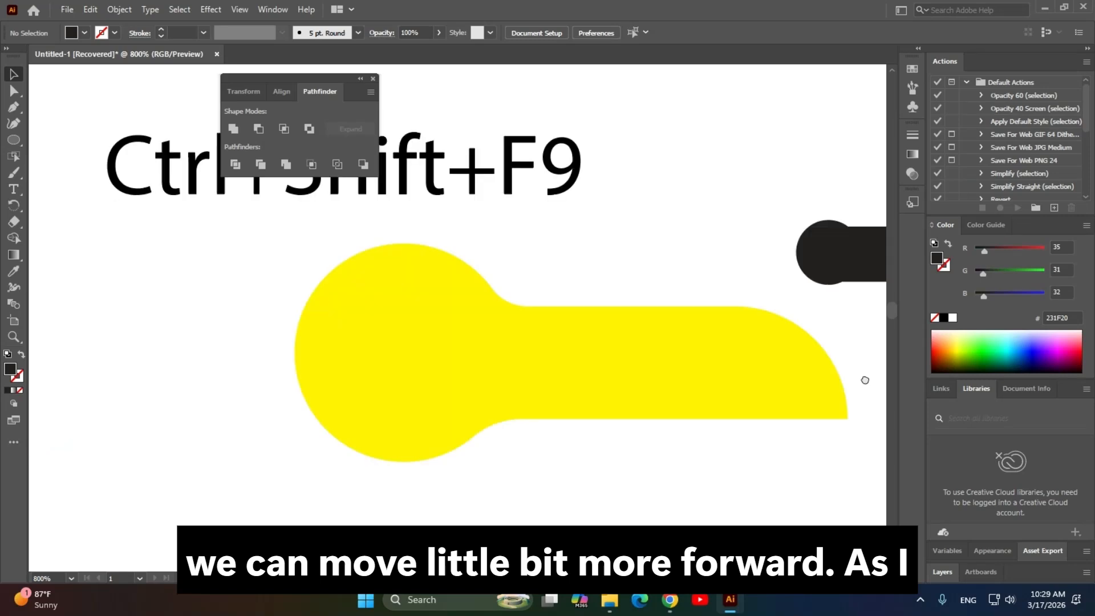
scroll(539, 422, "down", 1)
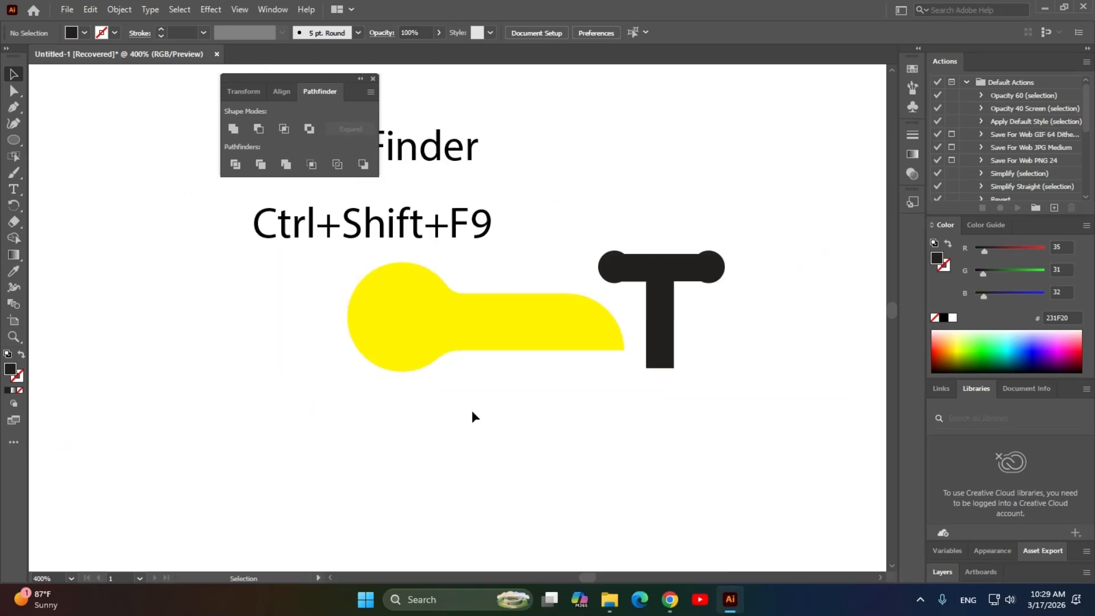
key("t")
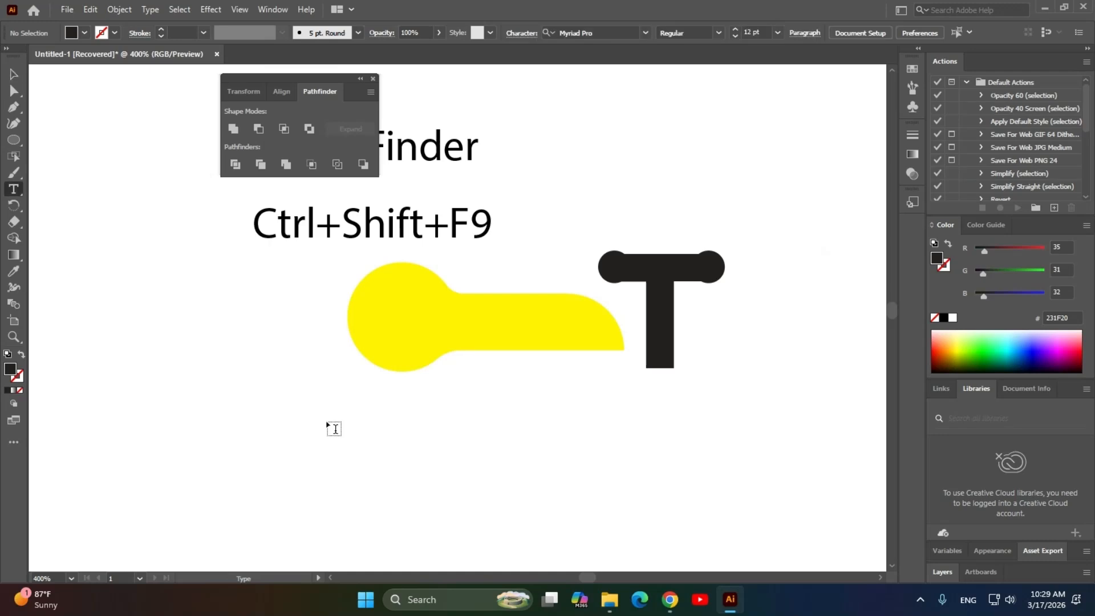
left_click(327, 425)
type("ADD")
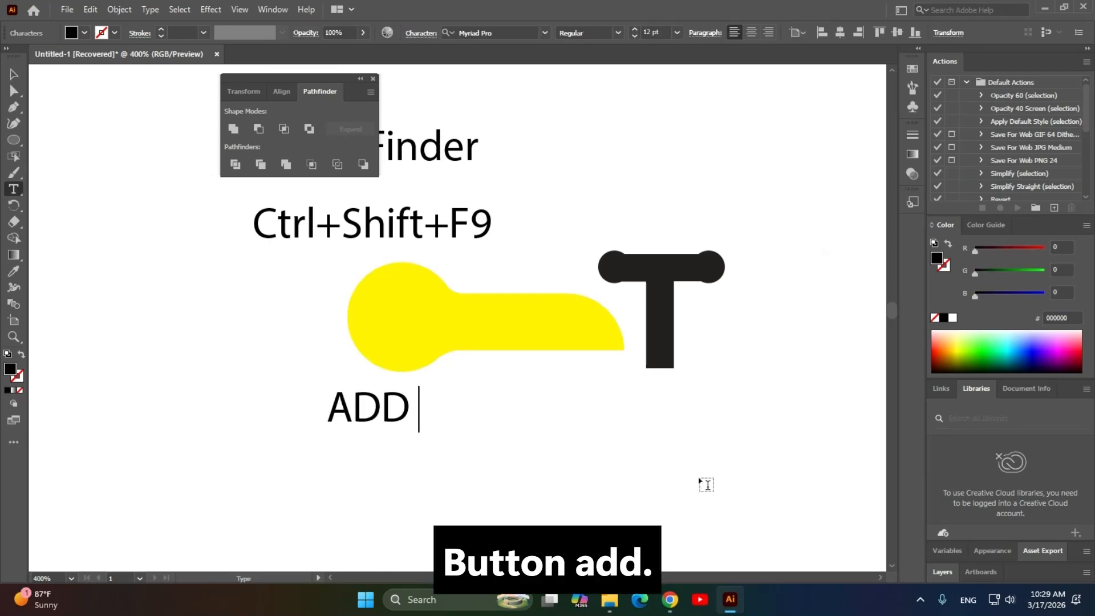
type(" OBJ")
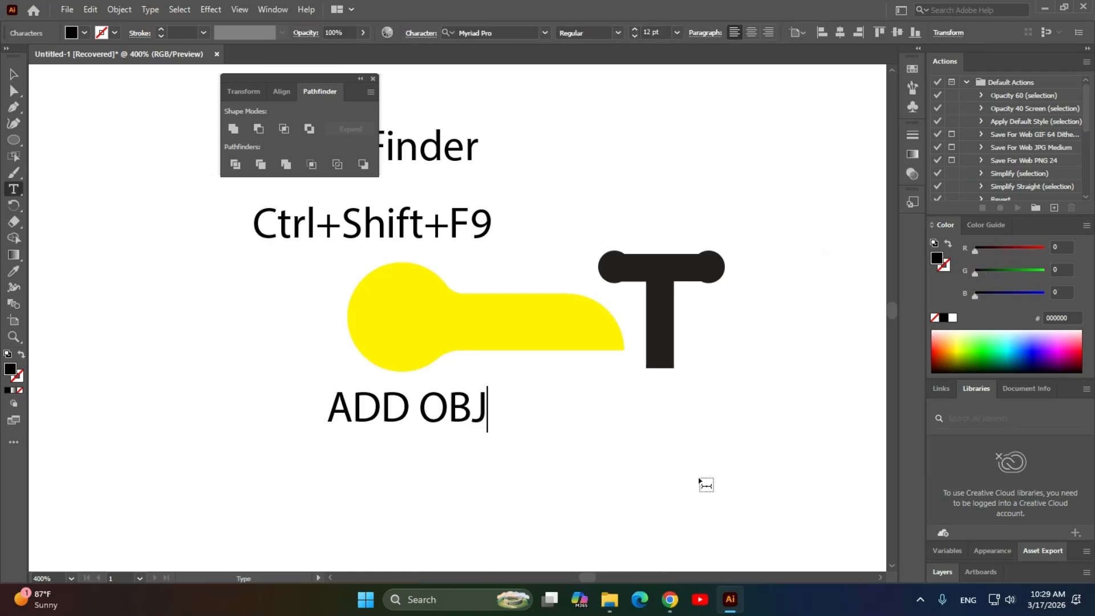
type("ECT")
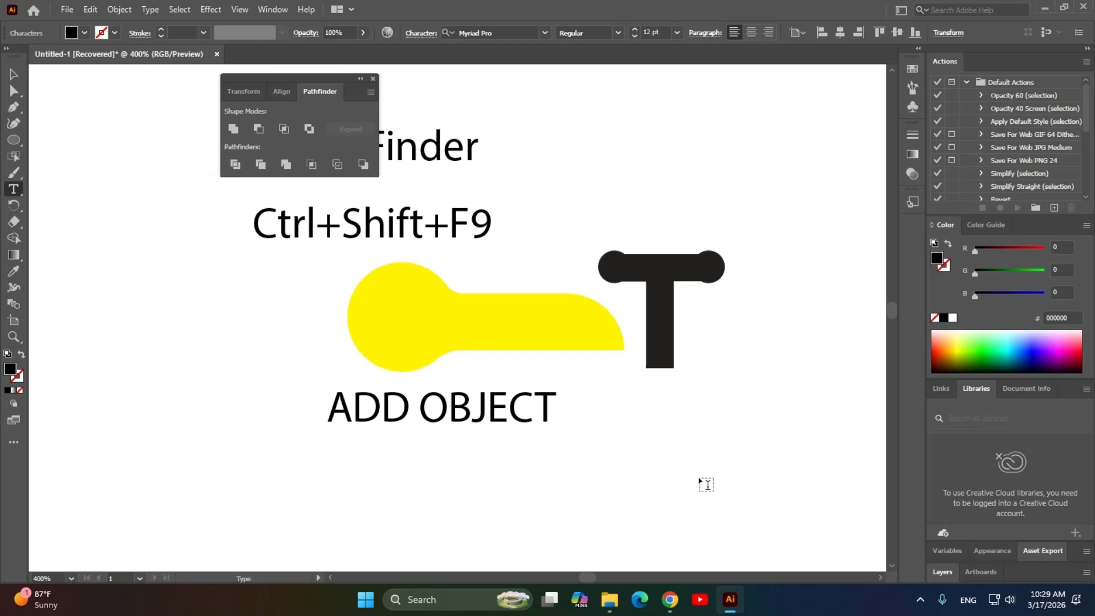
left_click(13, 74)
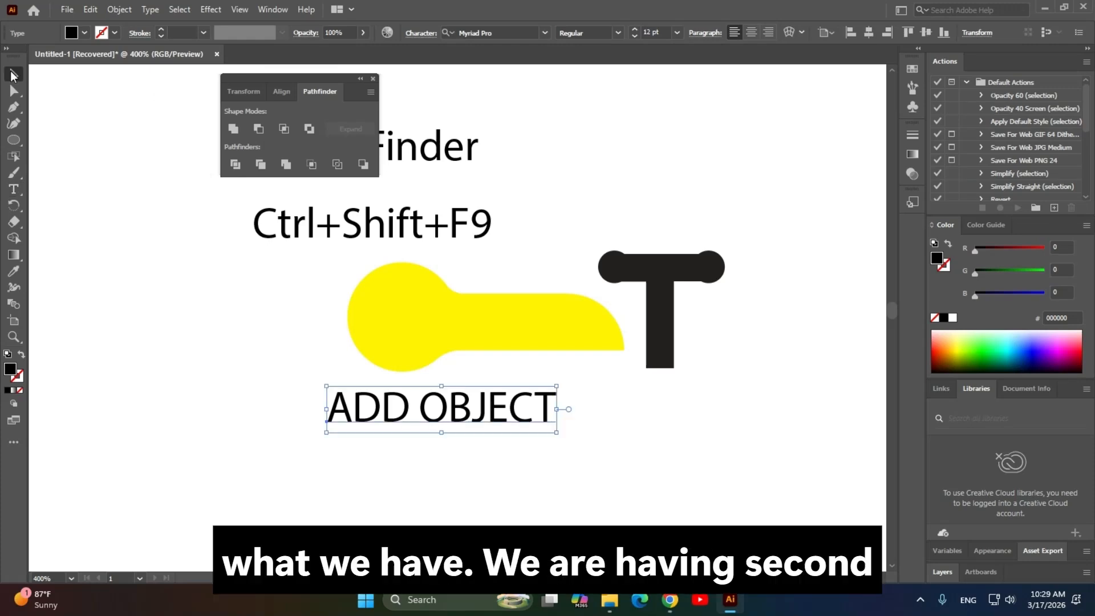
Copy the "ADD OBJECT" label directly beneath itself, reword the copy as "SUBSTRACT- OBJECT", shift it slightly left and deselect it.
left_click_drag(413, 416, 304, 465)
key("t")
type("SUB")
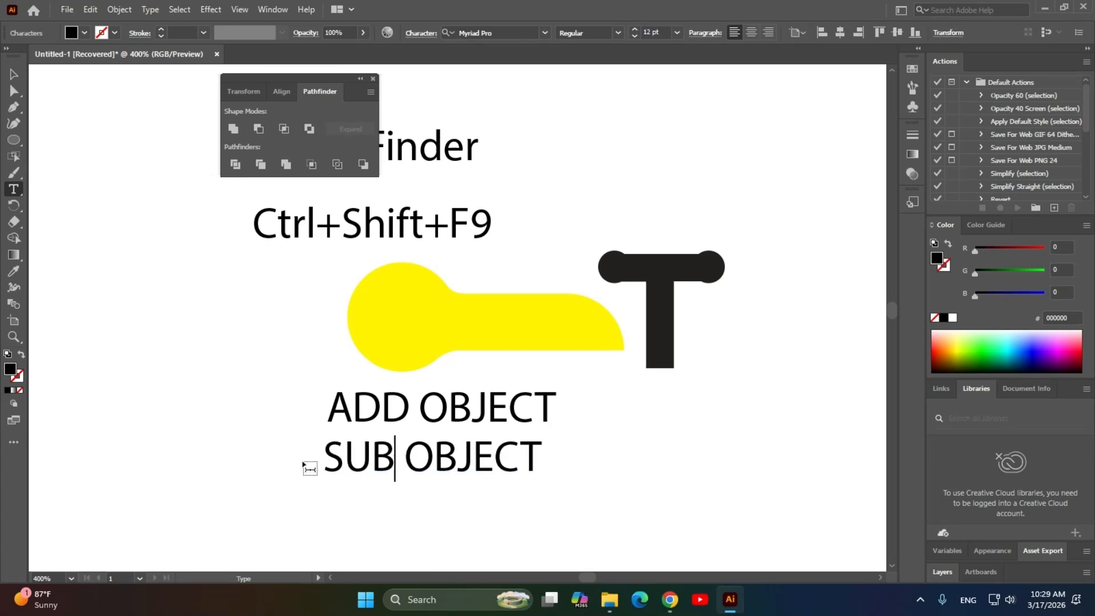
type("STRACT")
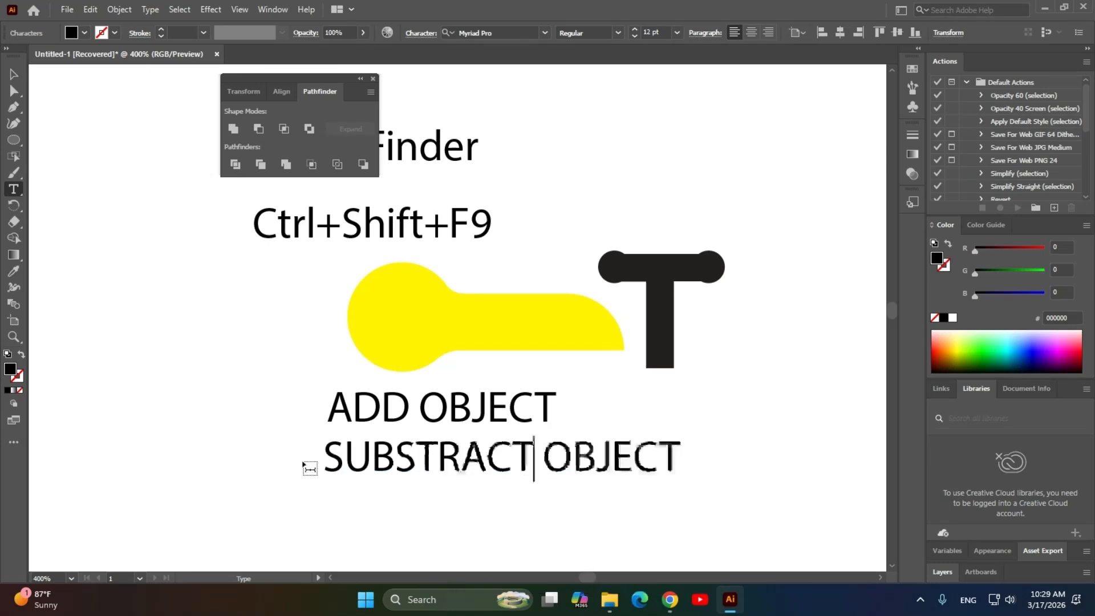
type("-")
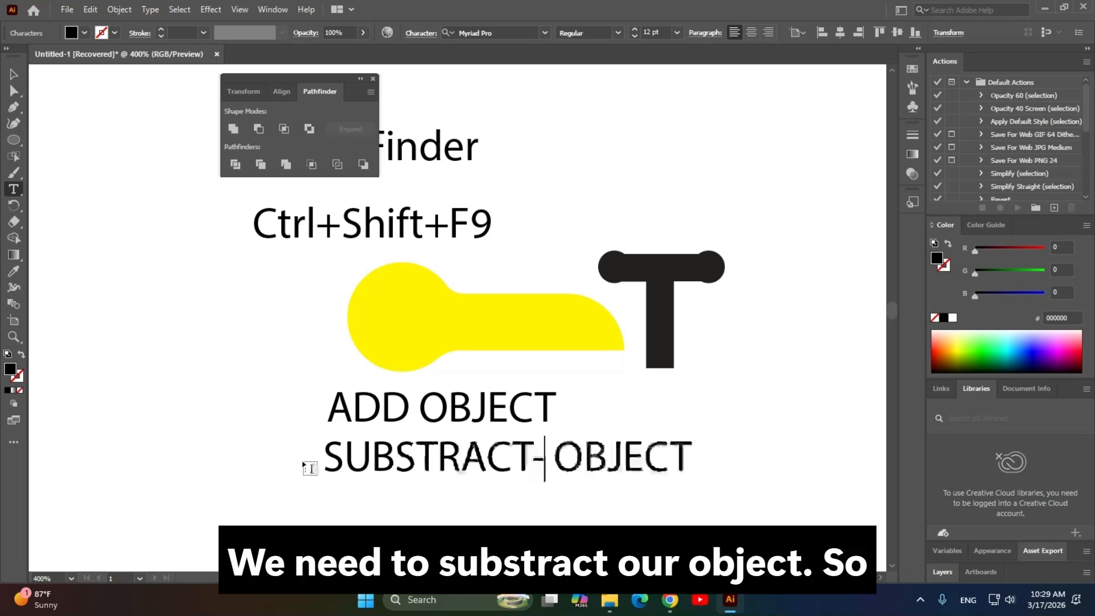
key("Escape")
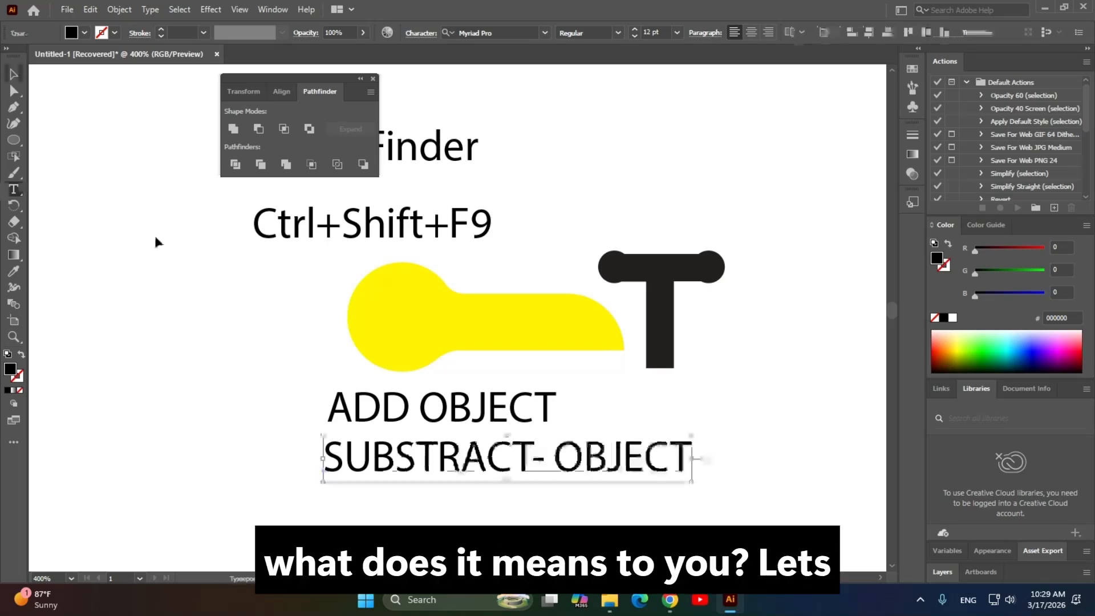
left_click_drag(629, 462, 593, 453)
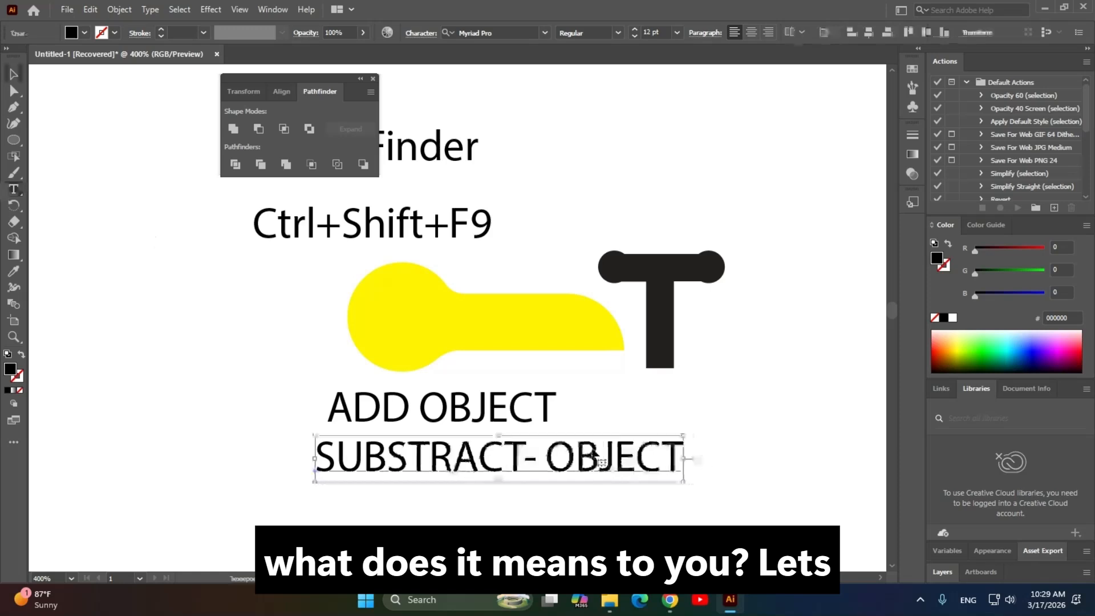
left_click(267, 409)
Move the "SUBSTRACT- OBJECT" label to the empty area below and to the right of the T and deselect it.
scroll(268, 399, "down", 1)
scroll(285, 285, "right", 4)
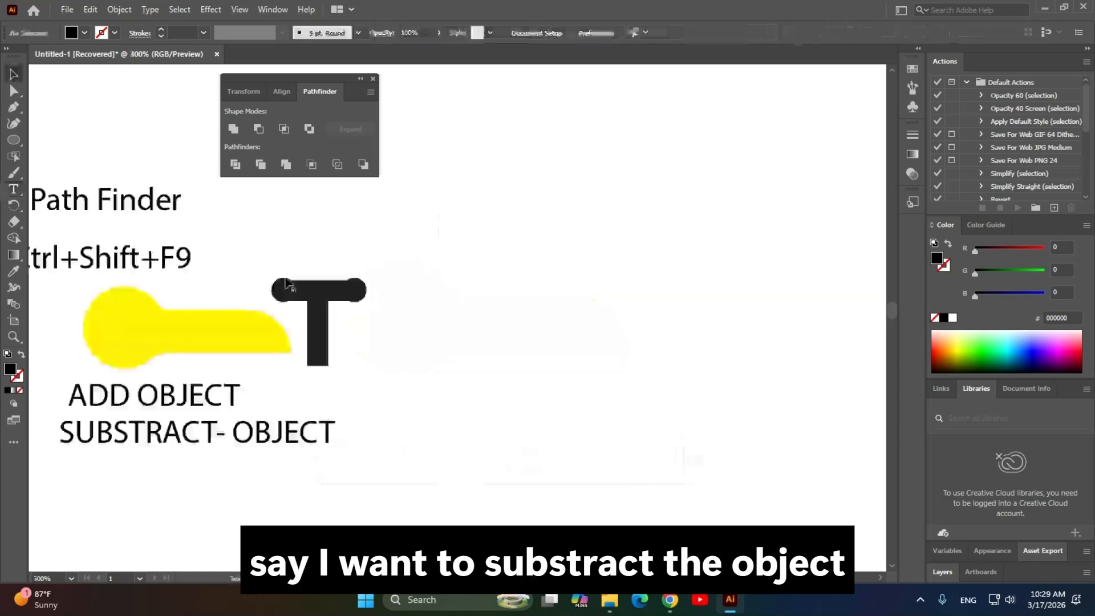
left_click_drag(414, 365, 646, 291)
left_click_drag(512, 300, 787, 376)
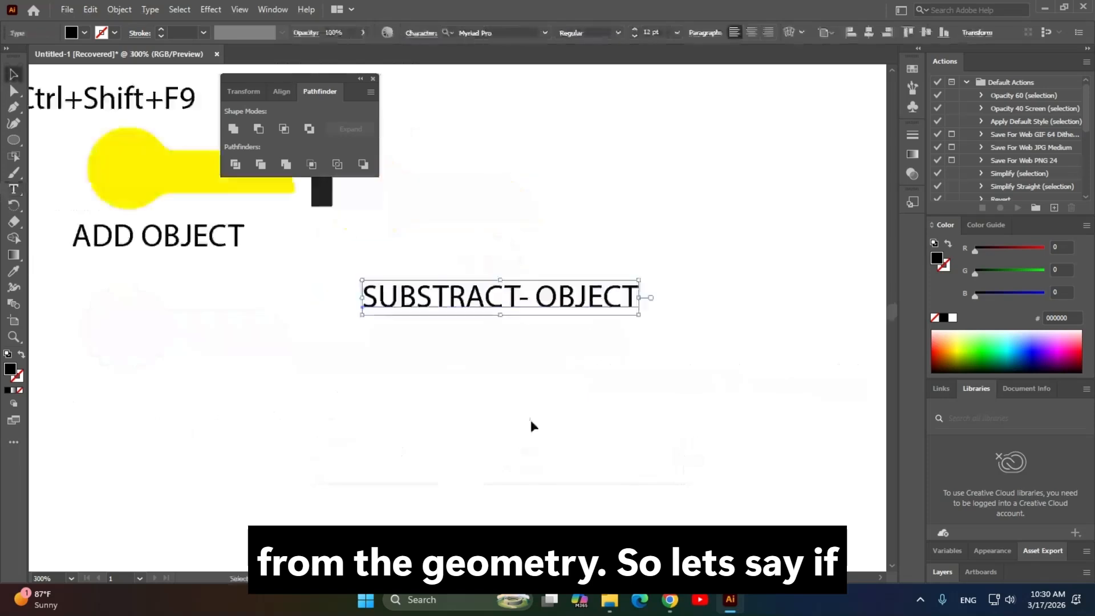
left_click(530, 425)
Draw a black circle about 38.3 px in diameter below and to the left of the "SUBSTRACT- OBJECT" label.
left_click(14, 140)
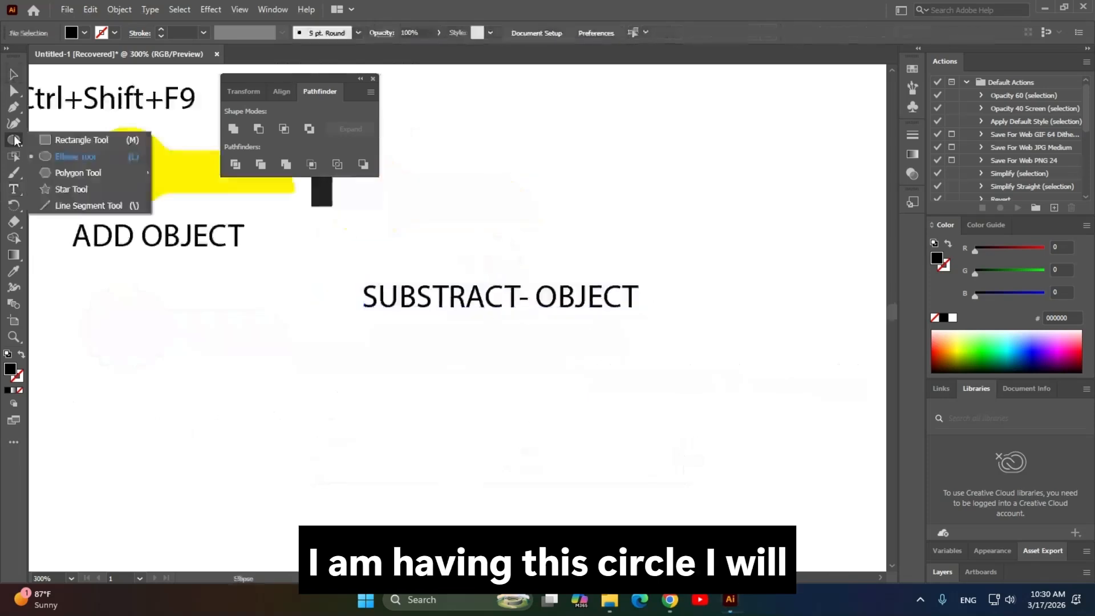
left_click(74, 156)
left_click_drag(290, 420, 341, 471)
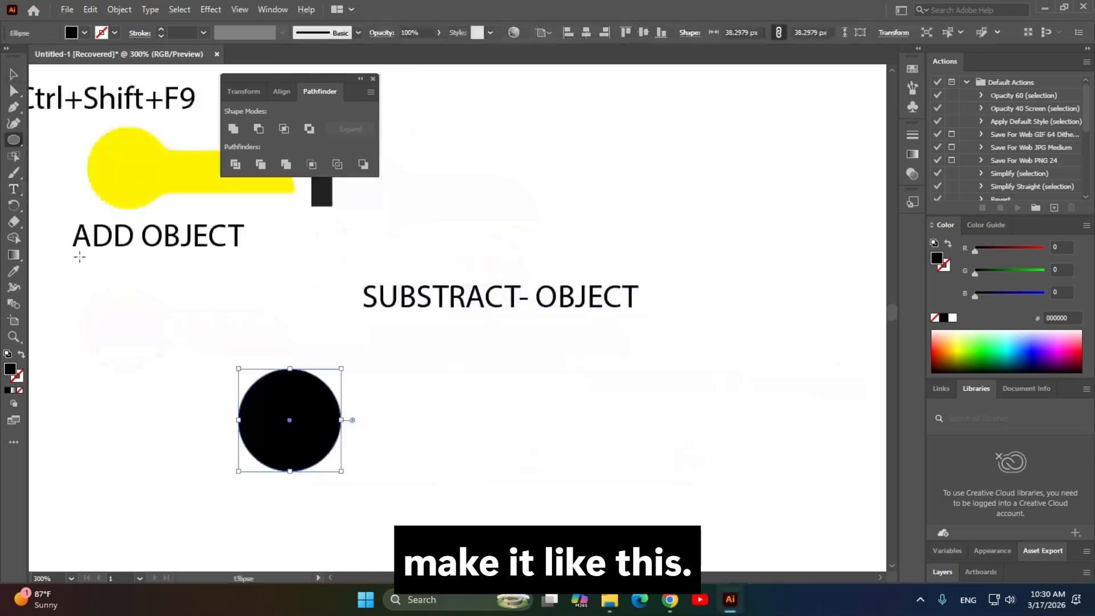
Copy the black circle to the right so it overlaps the original, and fill the copy with red (ED1C24).
left_click(14, 79)
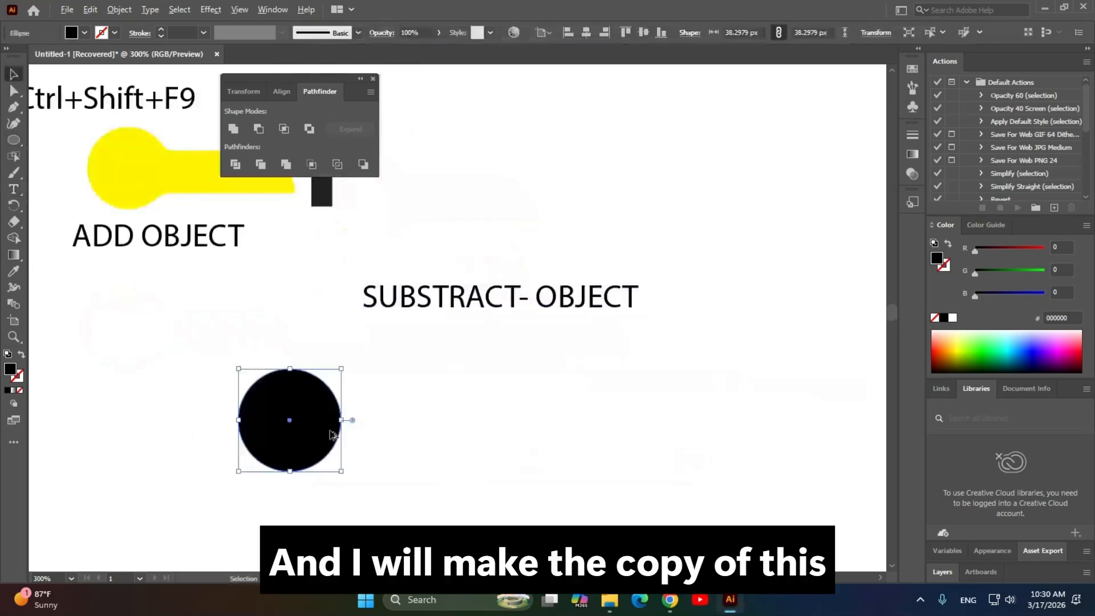
left_click_drag(332, 435, 397, 433)
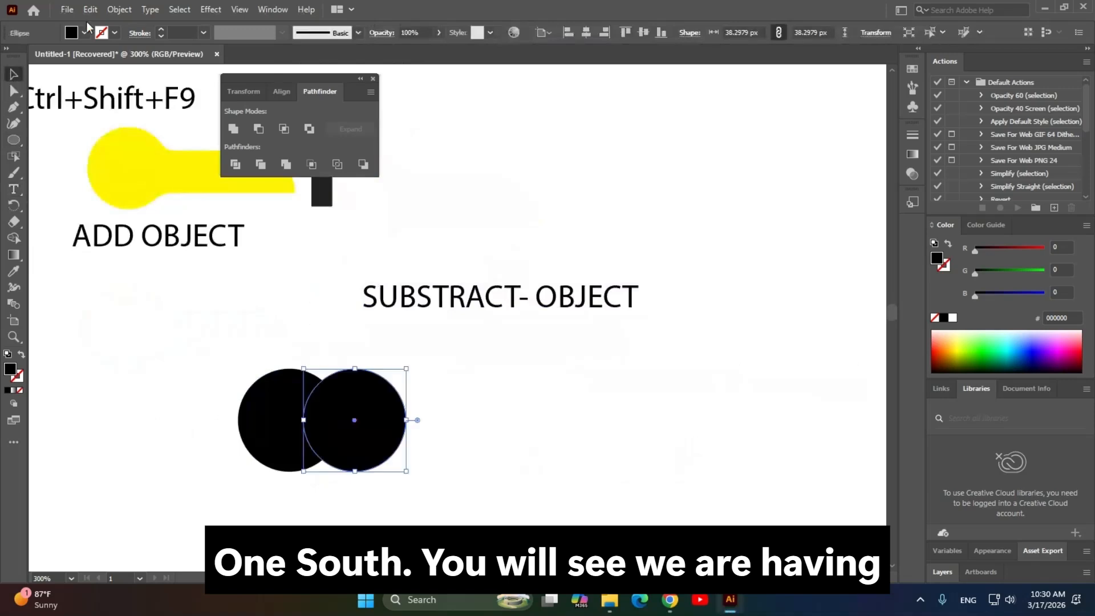
left_click(85, 33)
left_click(50, 56)
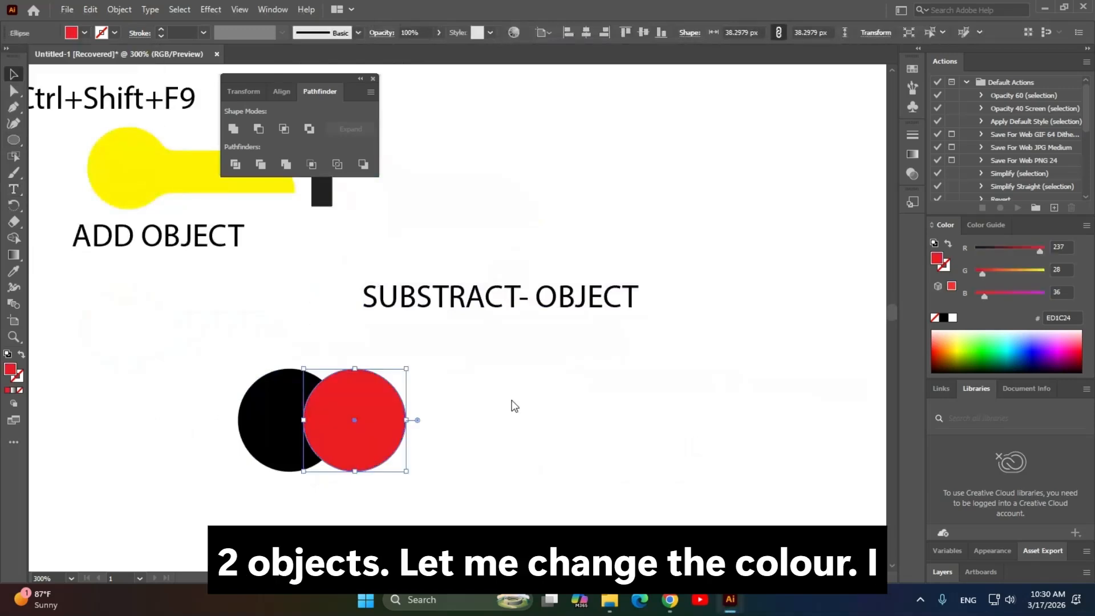
Move the overlapping black and red circles together to directly below the "SUBSTRACT- OBJECT" label and deselect them.
left_click_drag(511, 401, 598, 397)
left_click_drag(561, 520, 183, 409)
left_click_drag(423, 417, 632, 389)
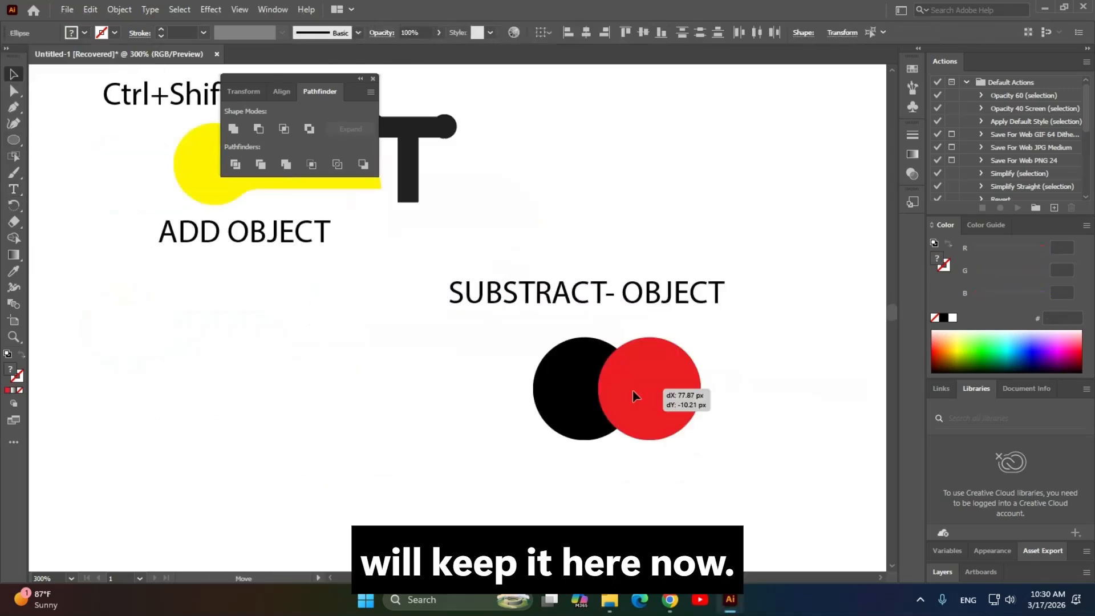
left_click_drag(632, 389, 619, 384)
left_click(490, 458)
left_click_drag(489, 458, 243, 414)
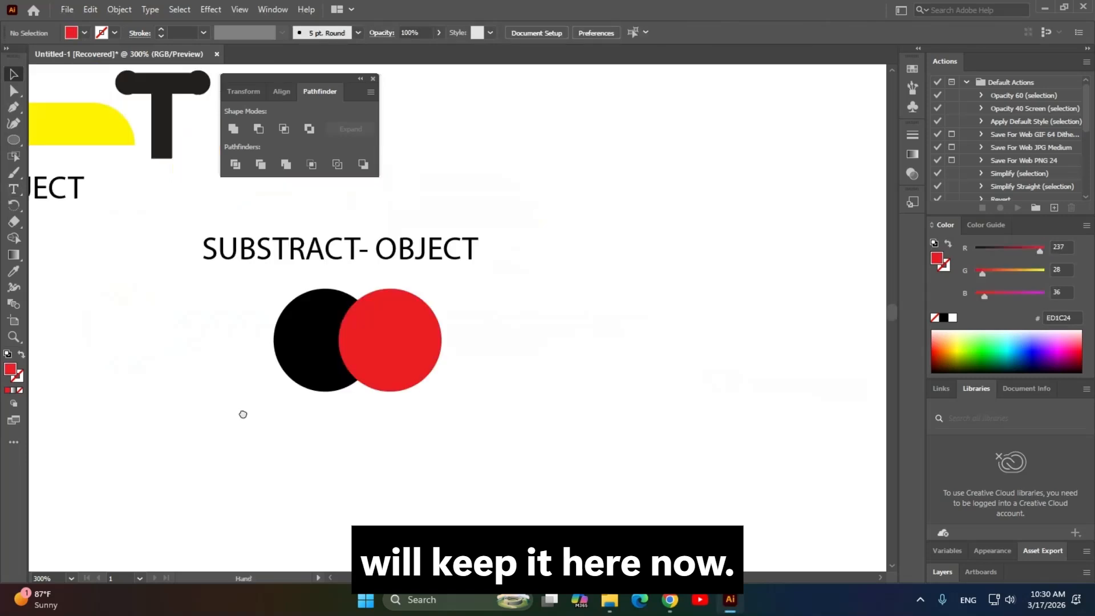
scroll(446, 419, "up", 2)
left_click_drag(446, 419, 682, 526)
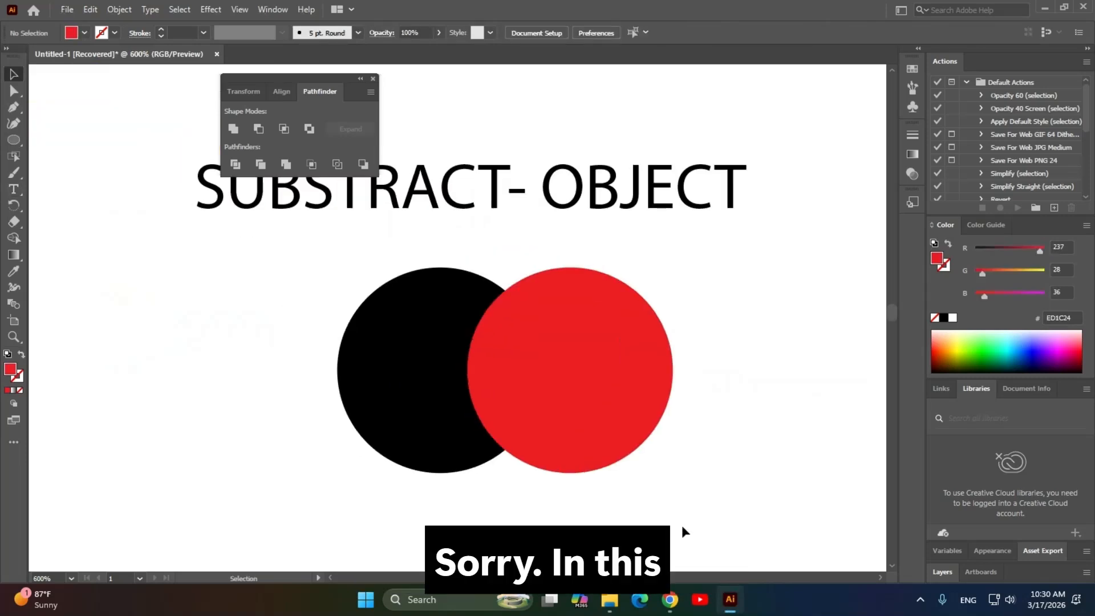
left_click_drag(766, 305, 315, 498)
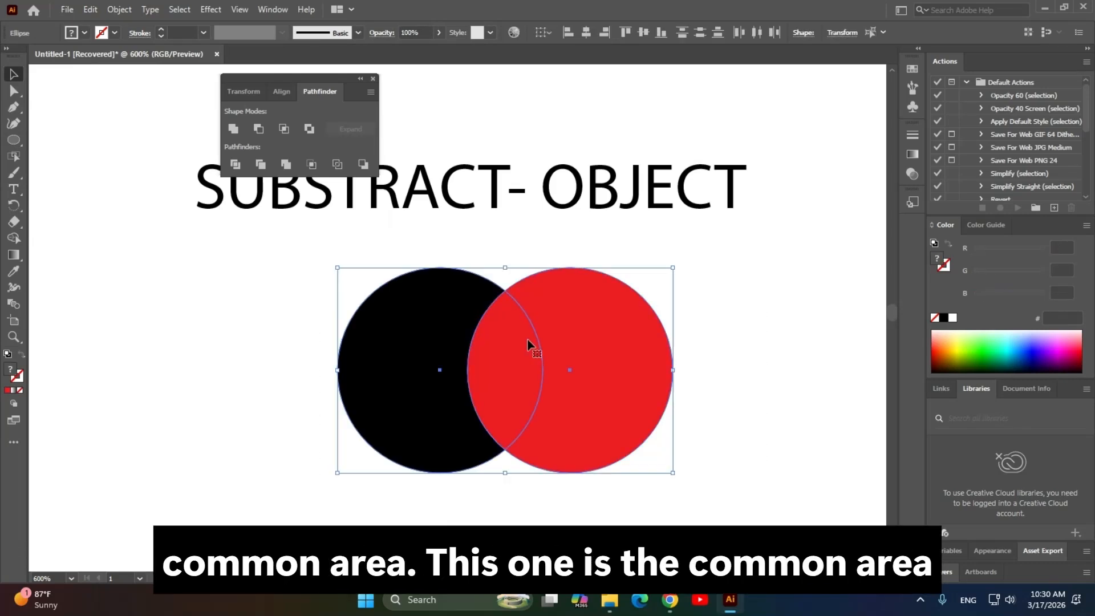
key("b")
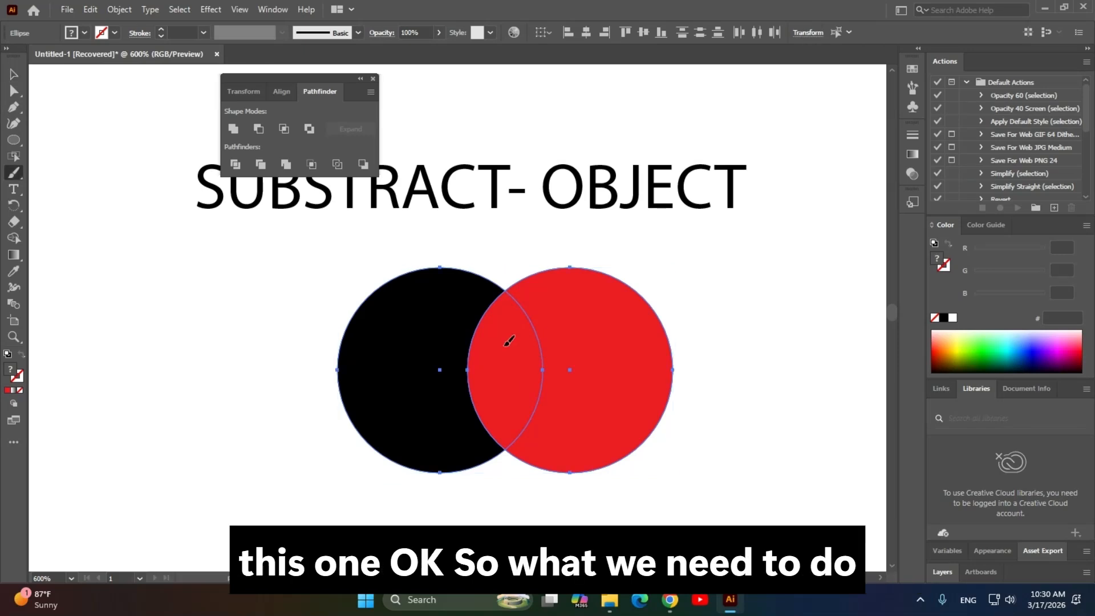
left_click(410, 440)
key("ctrl+a")
left_click(14, 75)
left_click(267, 266)
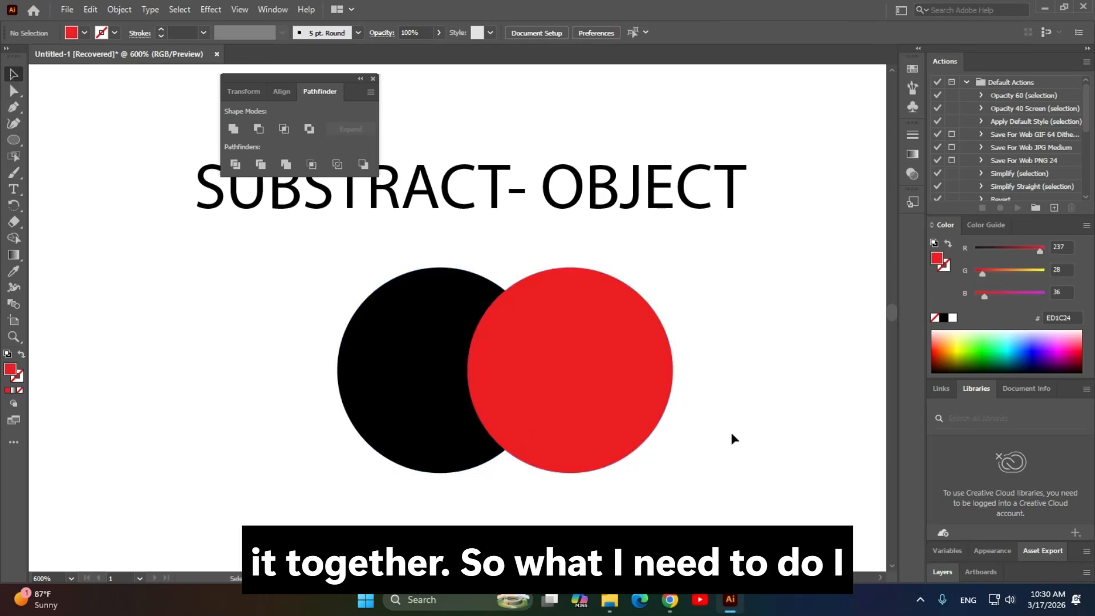
Subtract the red circle from the black circle with Minus Front, then move the resulting crescent left beneath the label and deselect it.
left_click_drag(795, 282, 470, 440)
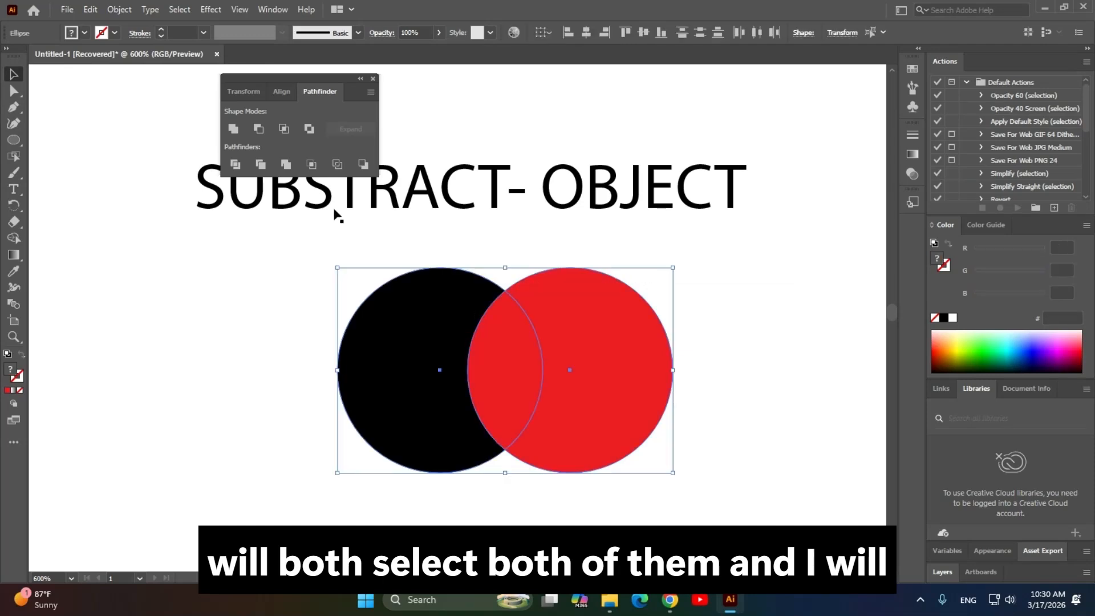
left_click(259, 130)
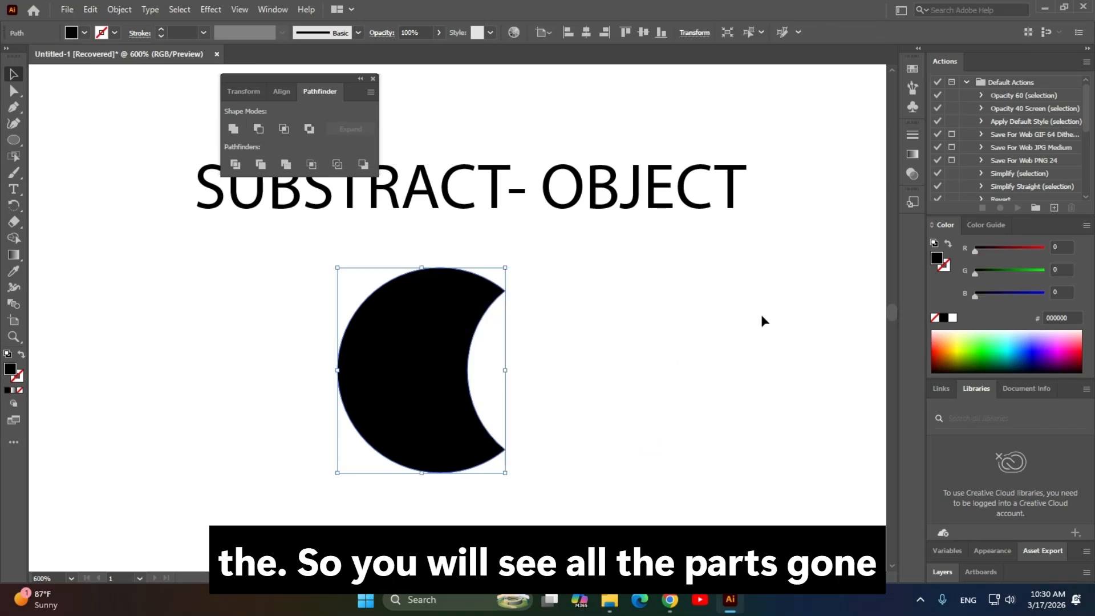
key("space")
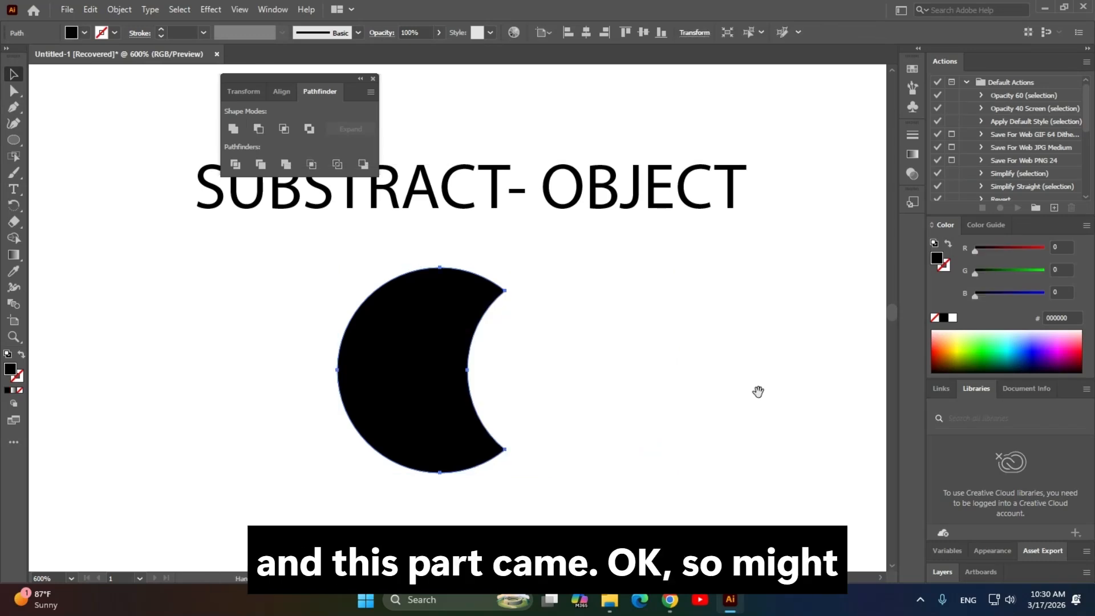
left_click_drag(758, 391, 617, 389)
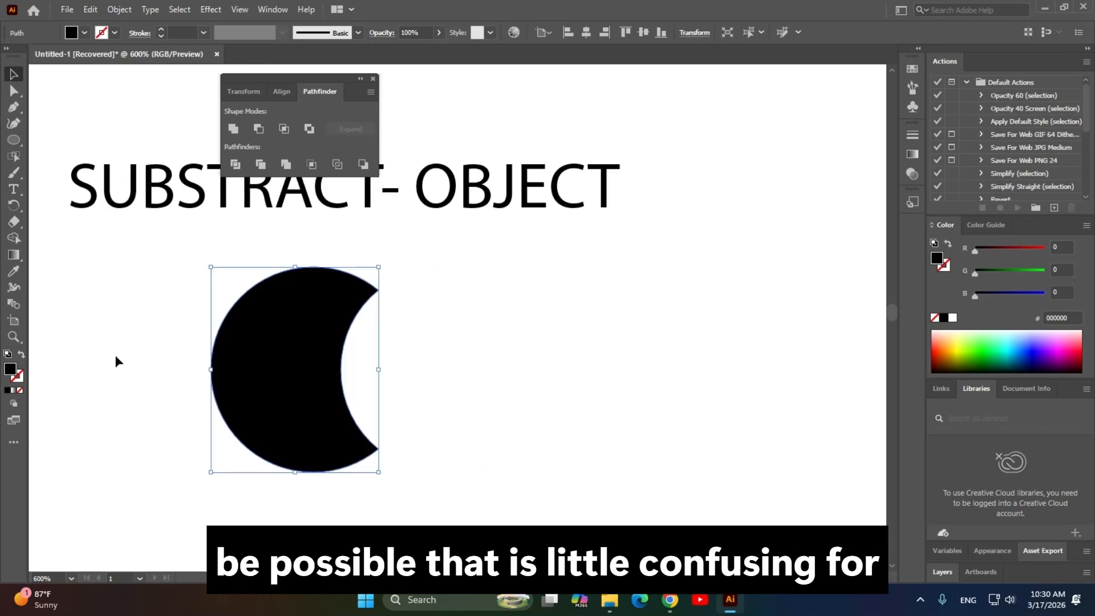
left_click_drag(318, 402, 199, 386)
left_click(523, 398)
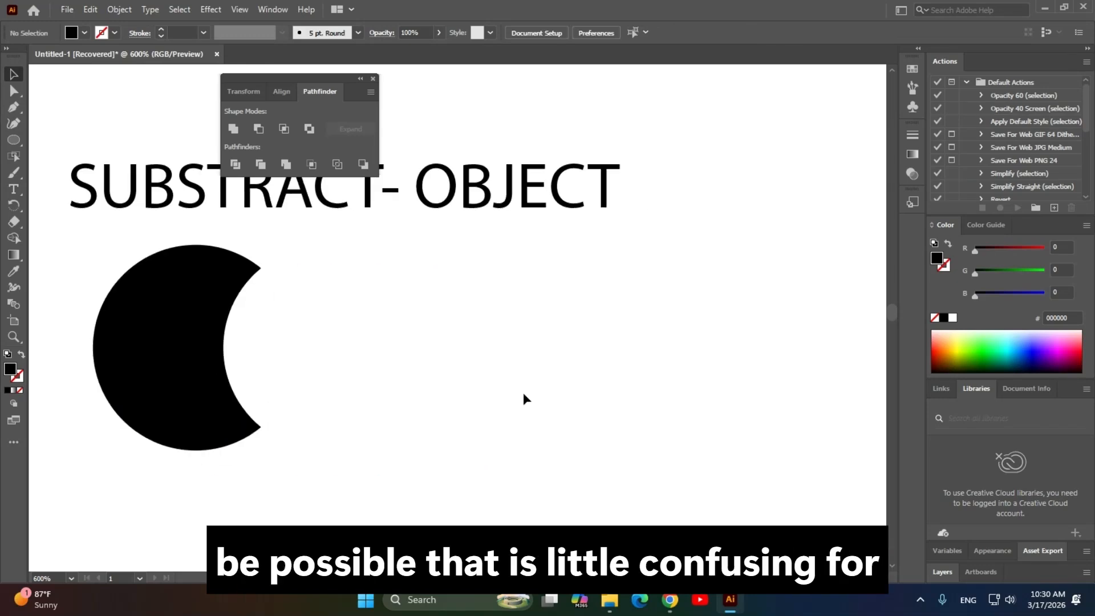
Draw a black circle about 24.3 px in diameter to the right of the crescent and deselect it.
left_click_drag(437, 351, 480, 379)
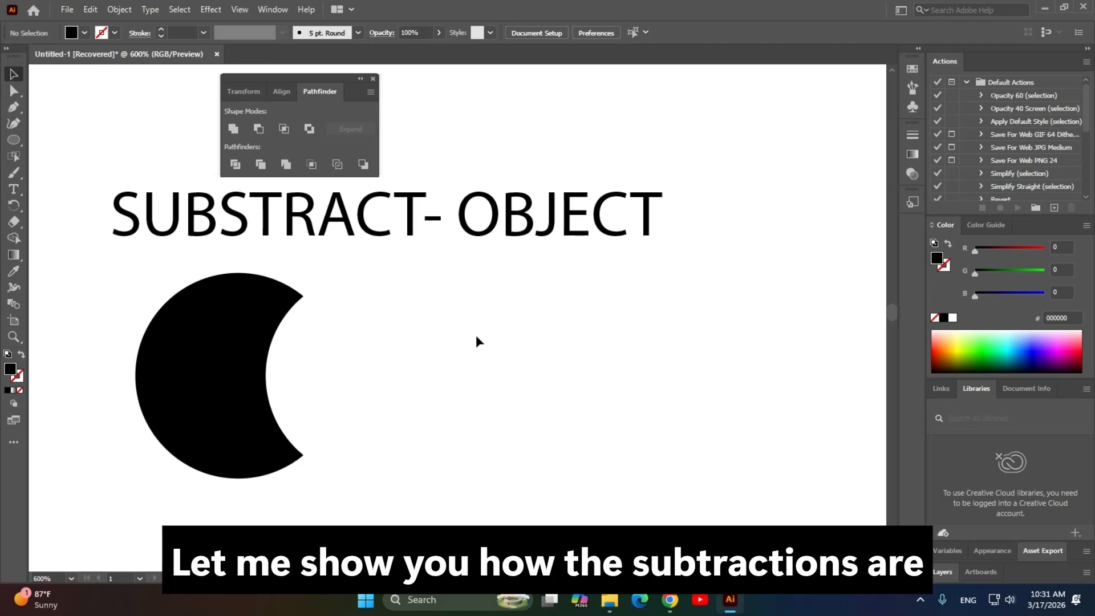
mouse_move(547, 337)
left_mouse_down()
mouse_move(559, 308)
mouse_move(536, 321)
left_mouse_up()
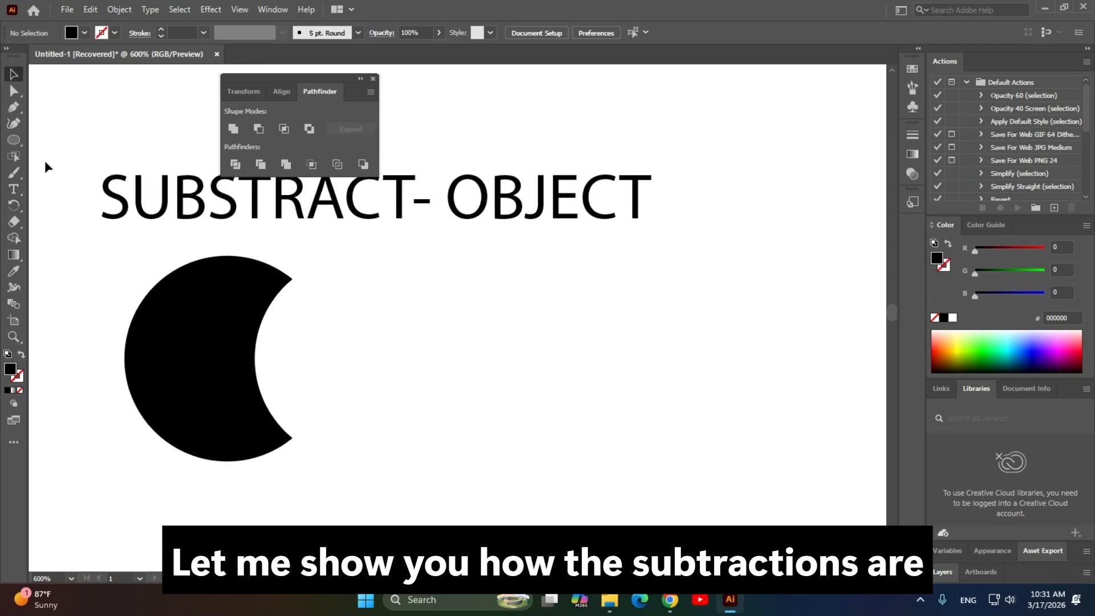
left_click(15, 141)
left_click(70, 157)
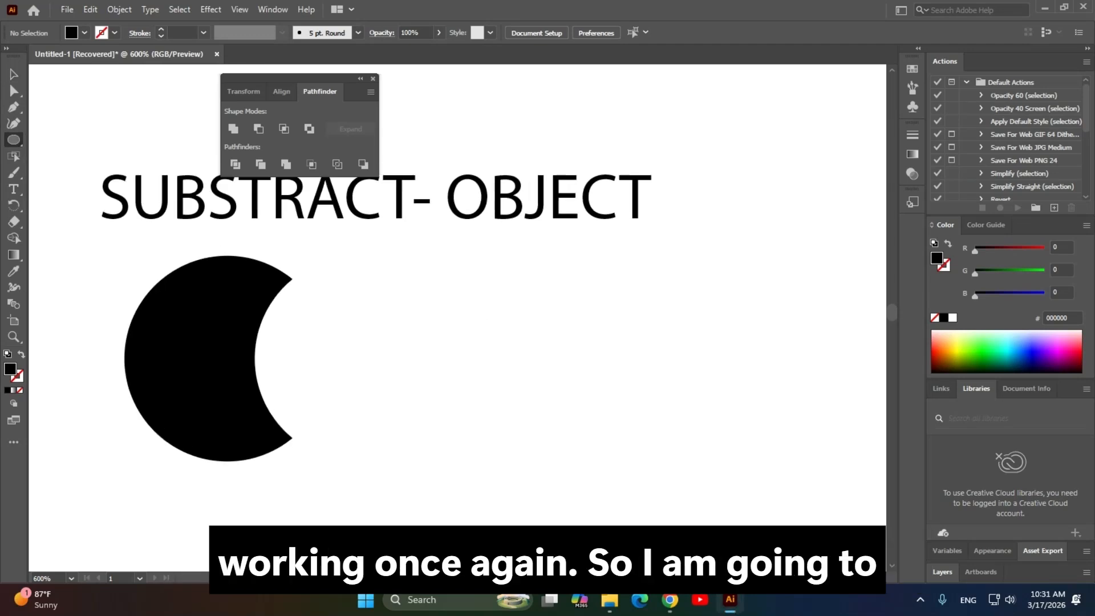
left_click_drag(573, 349, 638, 414)
left_click(14, 74)
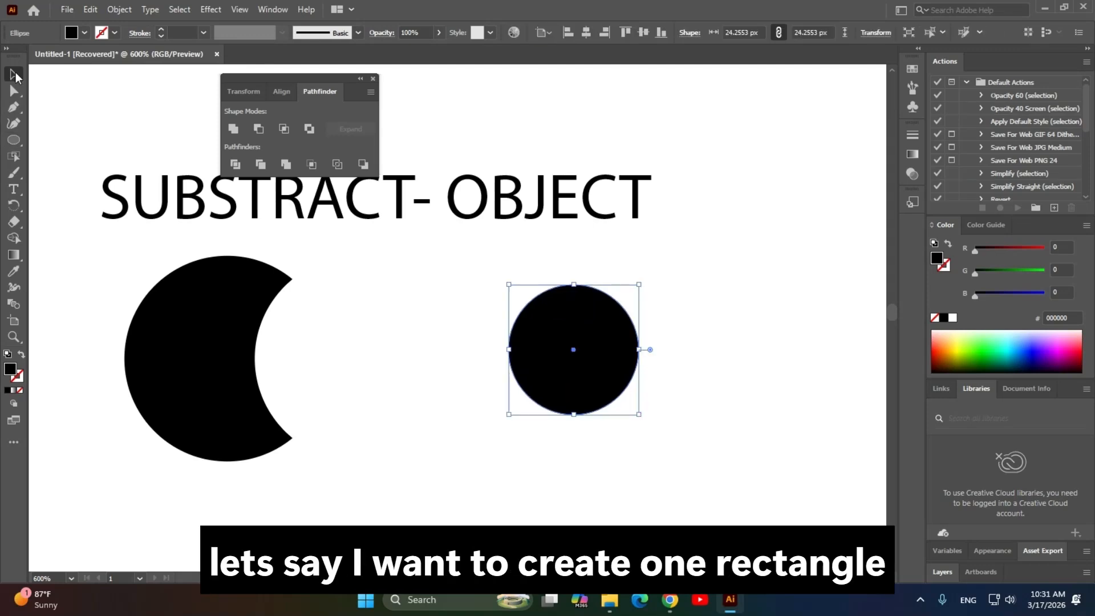
left_click(442, 334)
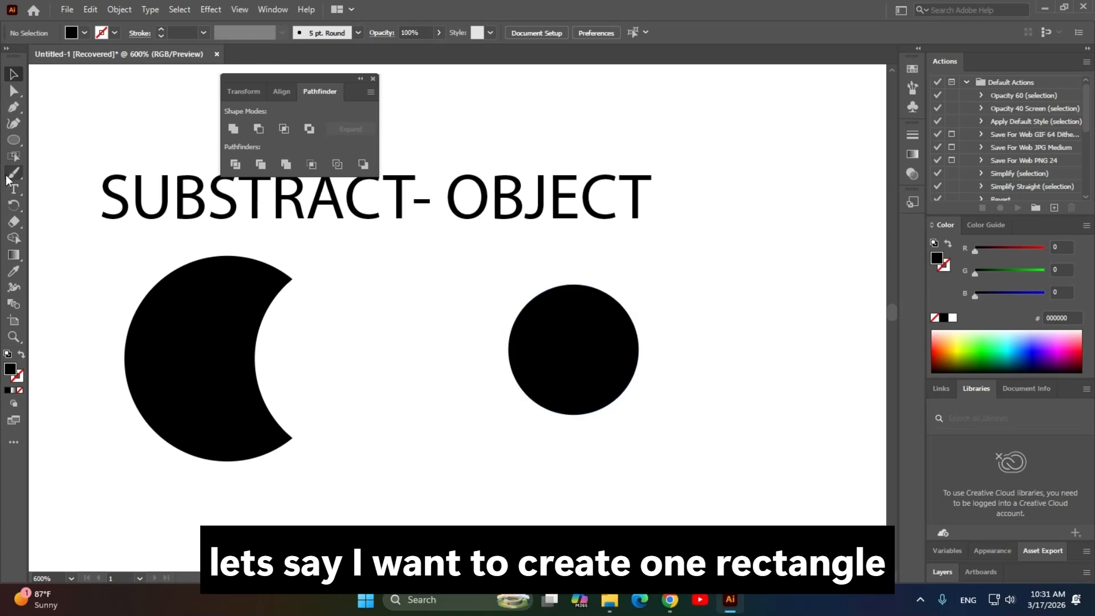
Draw a tall, narrow black rectangle below and between the crescent and the new circle.
left_click(17, 146)
left_click_drag(17, 149, 81, 140)
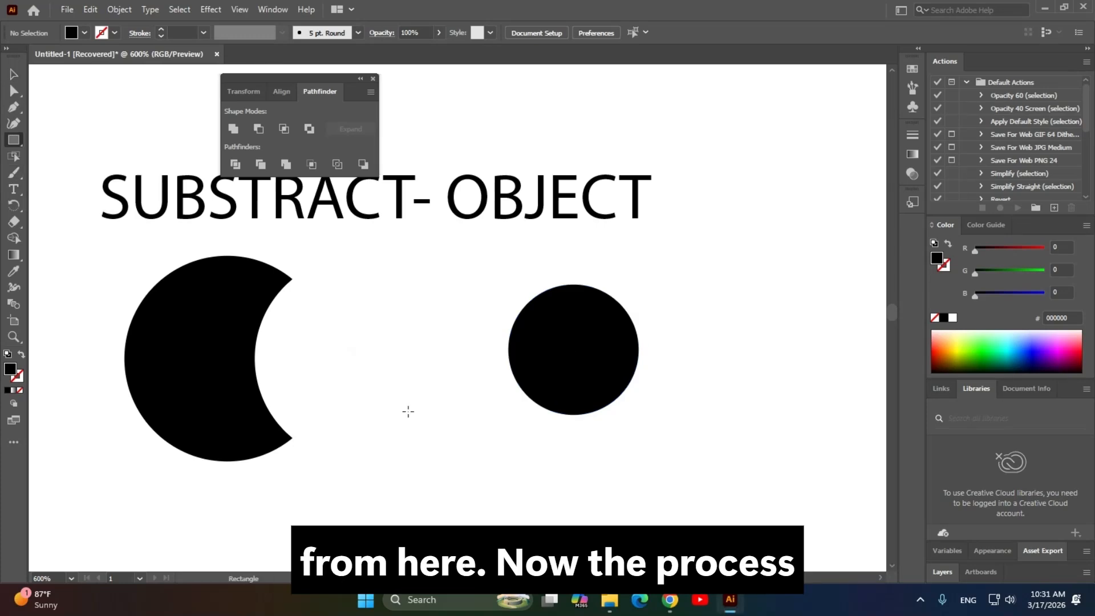
left_click_drag(408, 412, 475, 484)
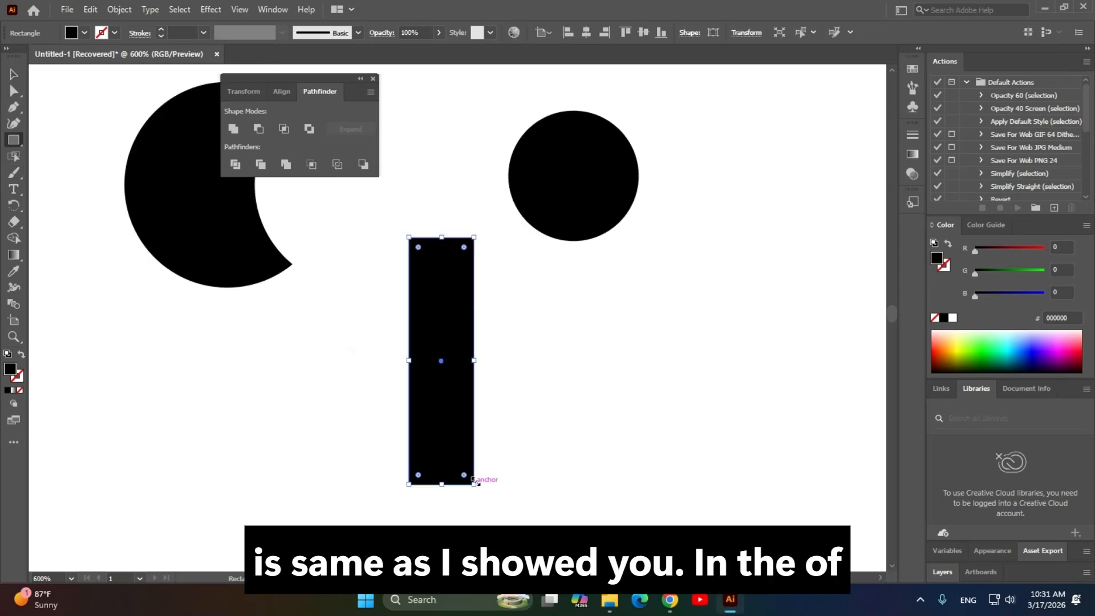
Rotate the black rectangle to horizontal, move it so its left end overlaps the circle's right side, and deselect it.
left_click(14, 75)
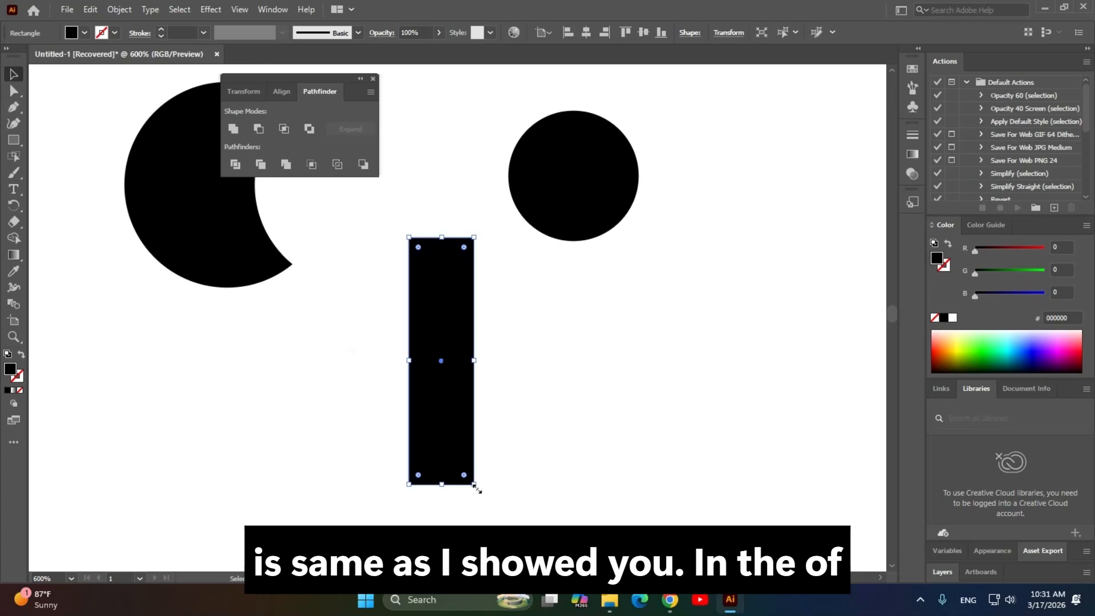
left_click_drag(482, 489, 599, 303)
left_click_drag(394, 393, 500, 331)
left_click(515, 433)
Fill the horizontal rectangle overlapping the circle with red and deselect it.
left_click_drag(290, 231, 546, 357)
left_click(85, 32)
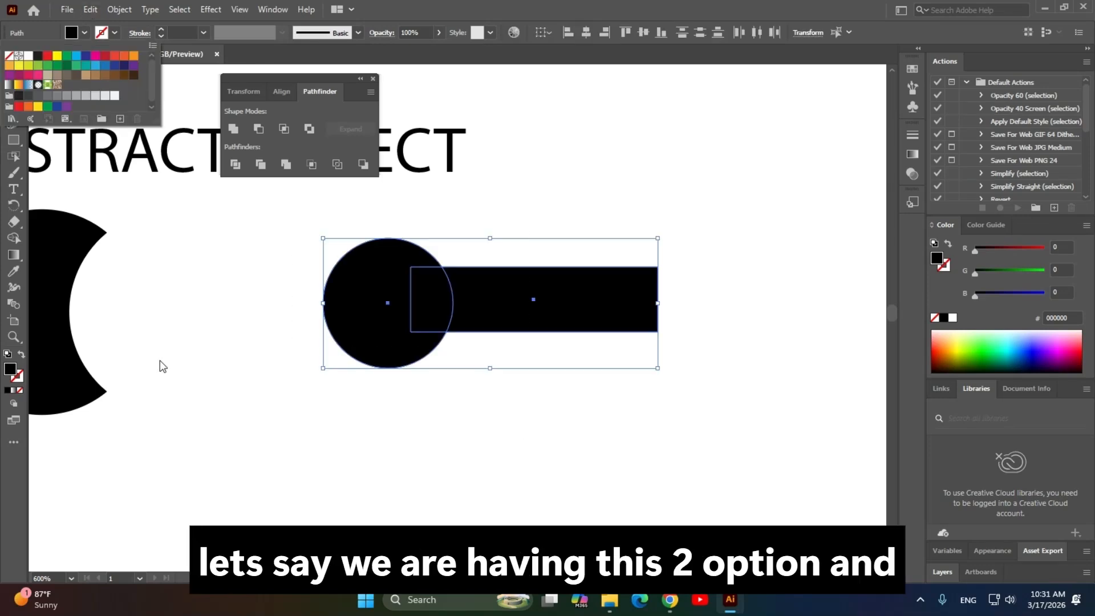
left_click(604, 305)
left_click(383, 256, "shift")
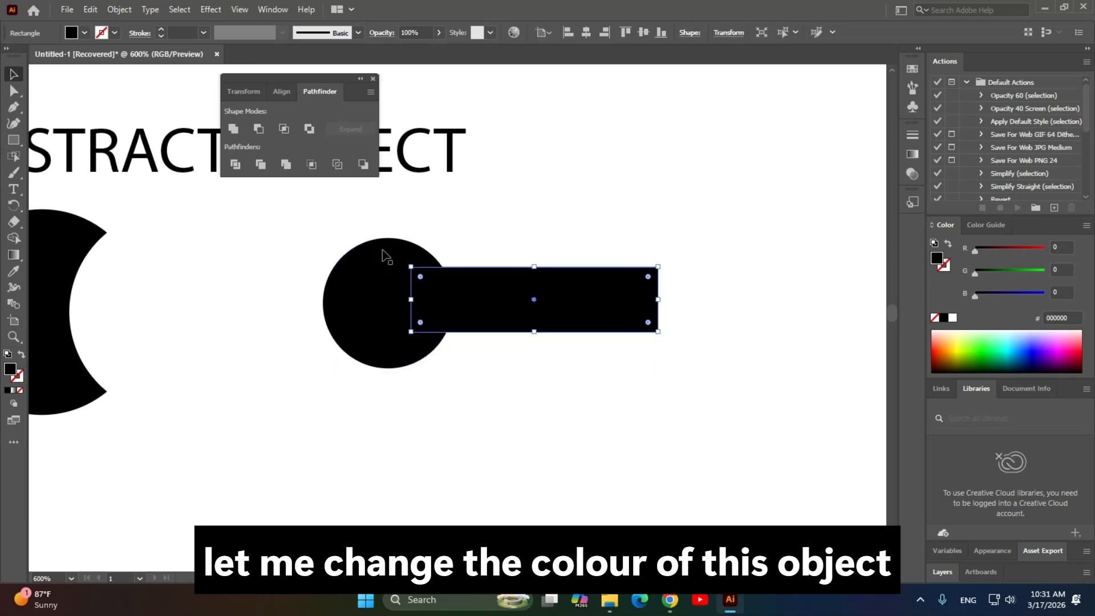
left_click(76, 33)
left_click(47, 55)
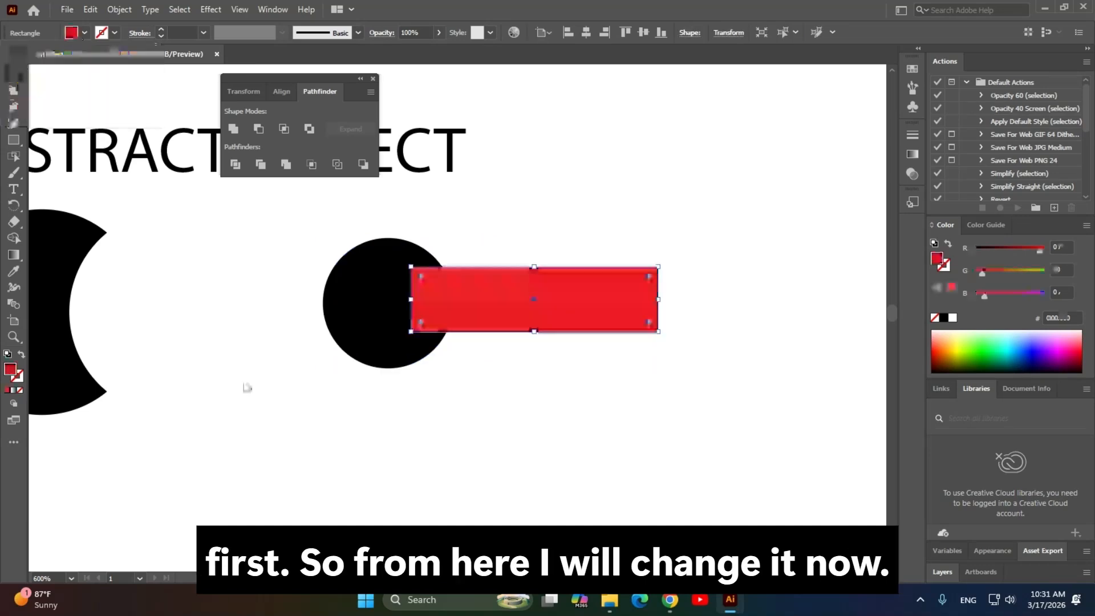
scroll(689, 334, "up", 1)
left_click(768, 393)
Subtract the red rectangle from the black circle with Minus Front and move the notched circle left, closer to the crescent.
scroll(768, 392, "down", 1)
scroll(650, 269, "up", 1)
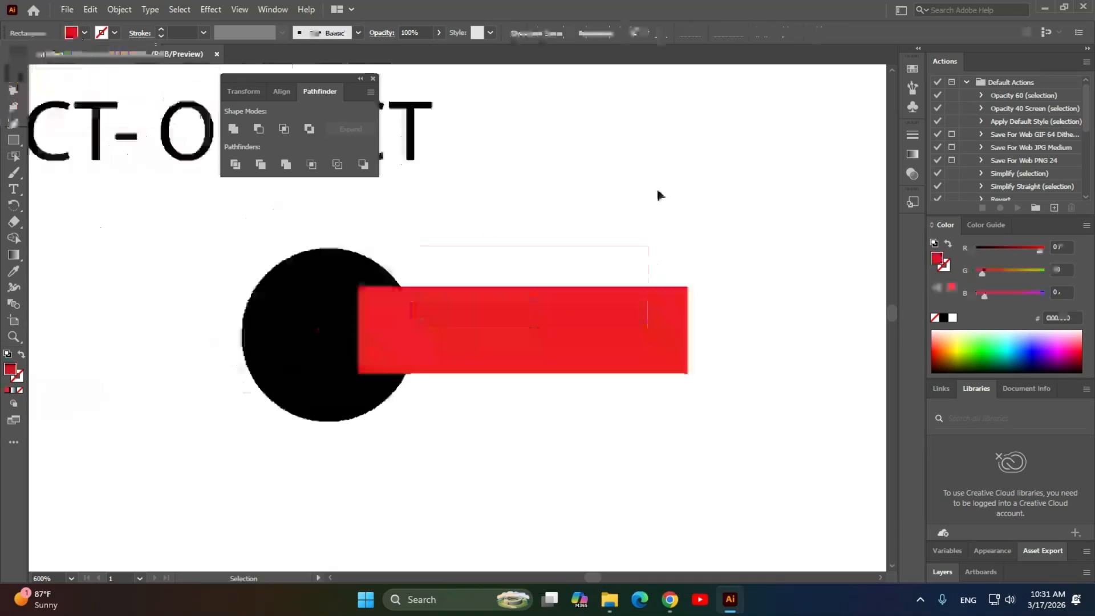
left_click_drag(657, 190, 410, 341)
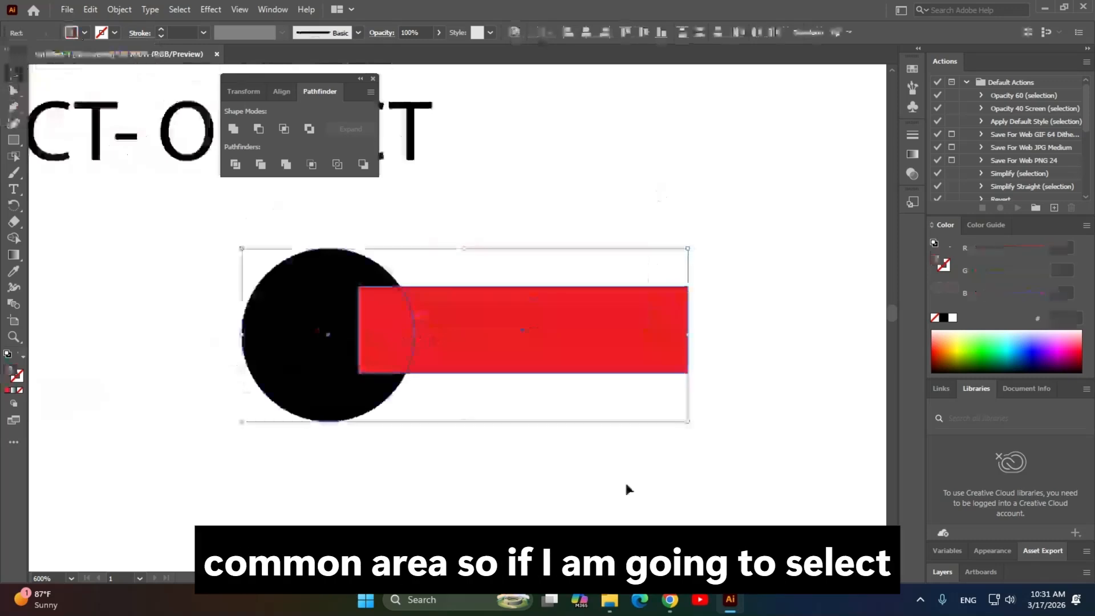
left_click(260, 130)
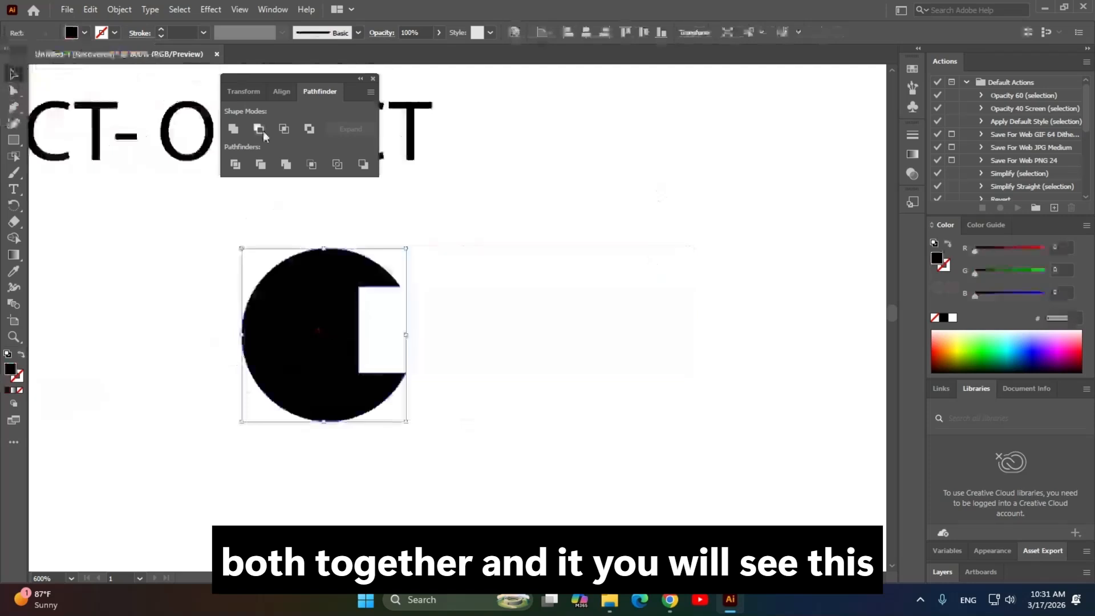
left_click(432, 332)
left_click_drag(334, 360, 217, 395)
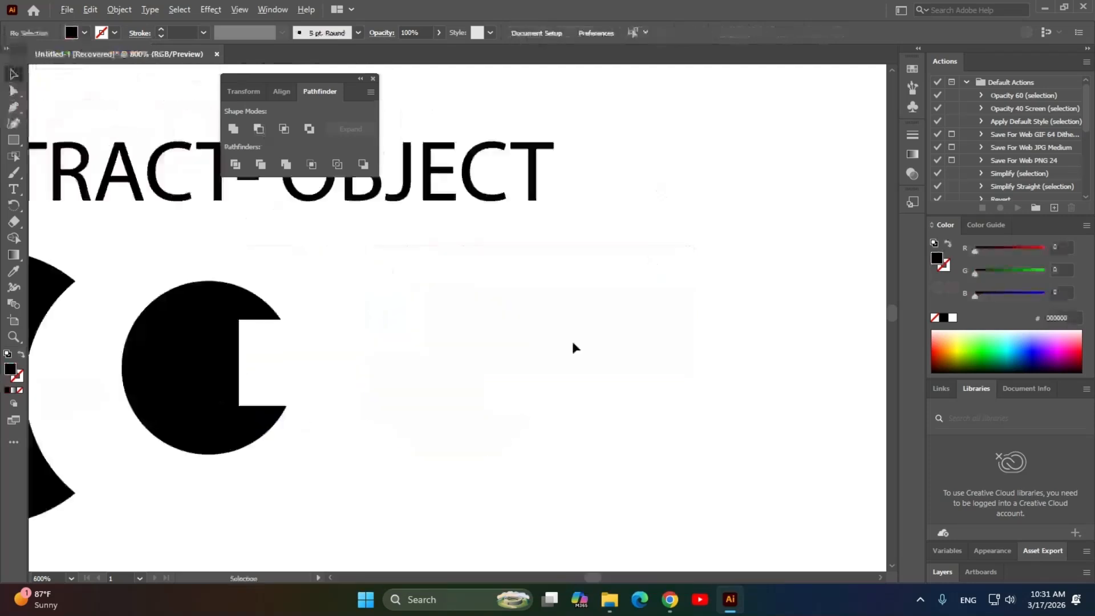
Draw another black circle about 23.9 px in diameter to the right of the notched circle.
left_click_drag(572, 347, 732, 337)
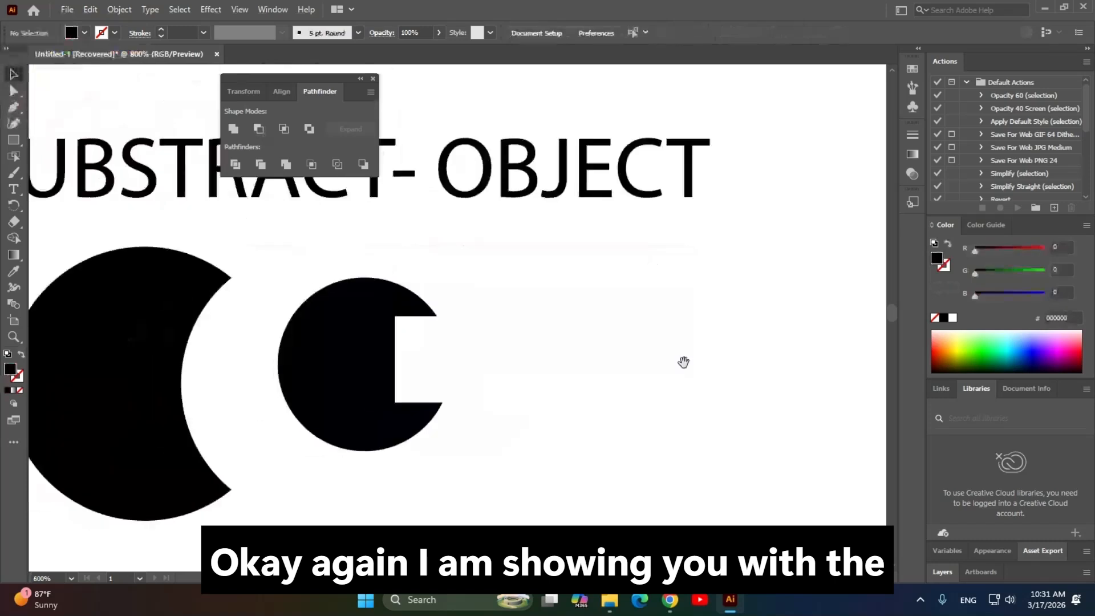
left_click_drag(683, 362, 638, 336)
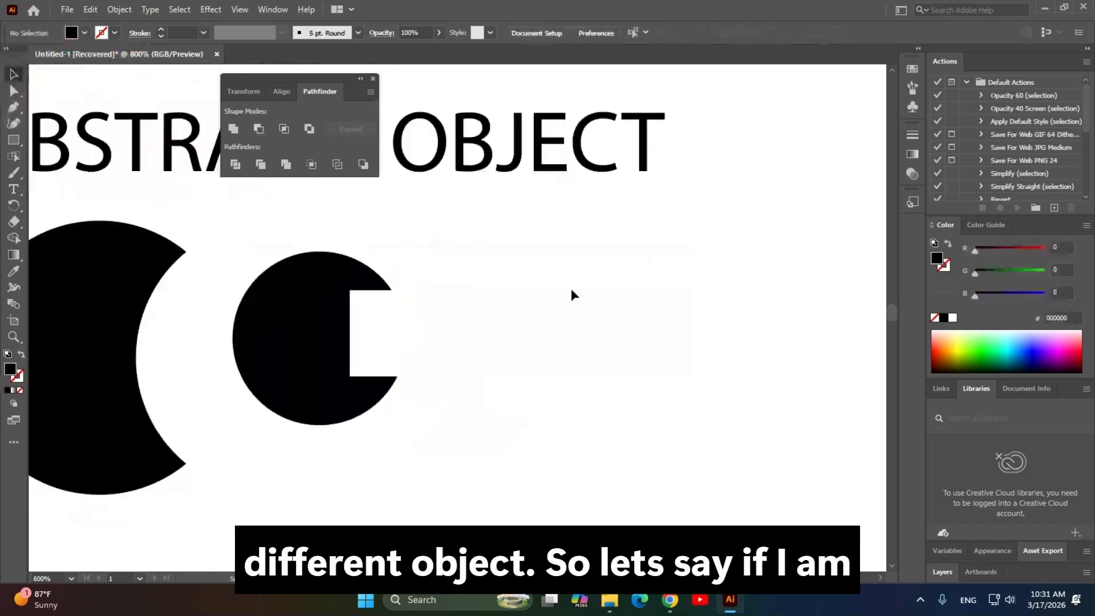
right_click(16, 144)
left_click(58, 157)
mouse_move(611, 300)
left_mouse_down()
mouse_move(707, 394)
mouse_move(712, 415)
left_mouse_up()
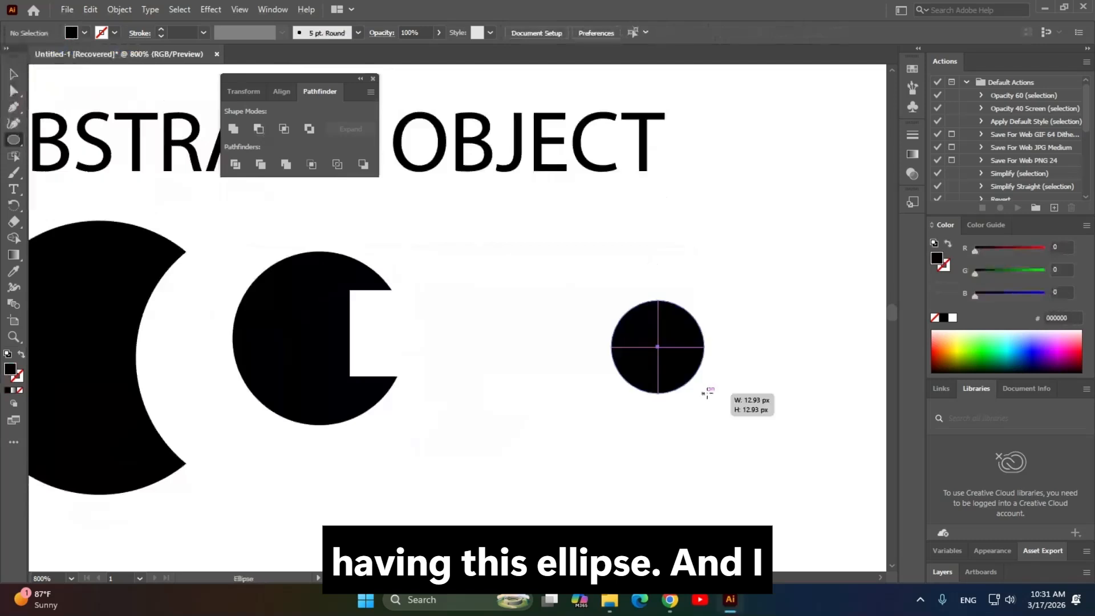
left_click_drag(712, 415, 739, 432)
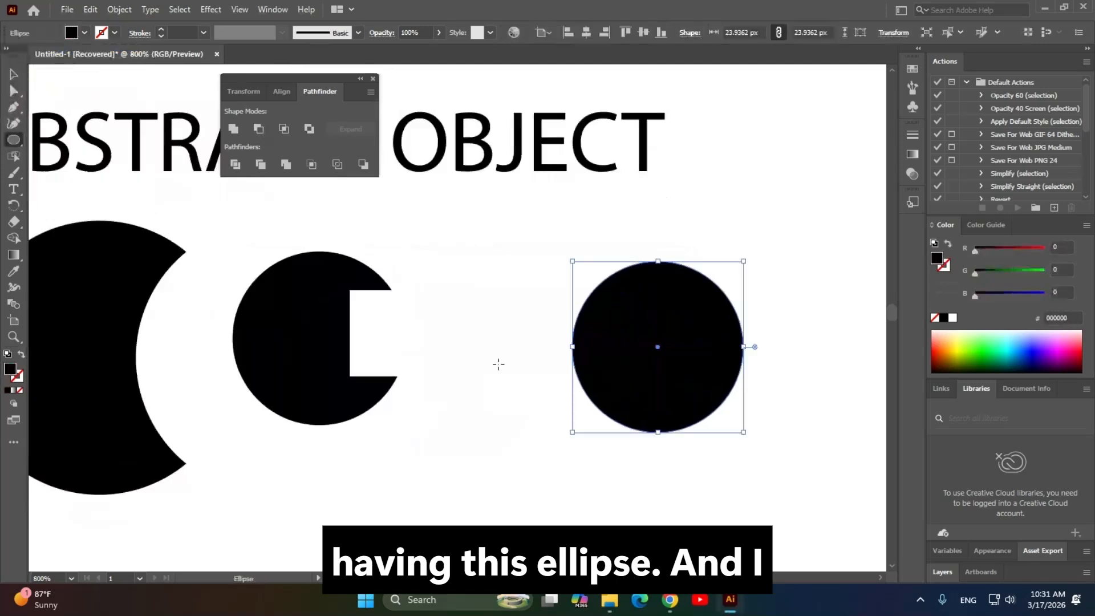
Nudge the new circle left and slightly up, fill it with red (ED1C24), and deselect it.
key("v")
key("Left")
key("Left")
key("Left")
key("Up")
key("Up")
key("Up")
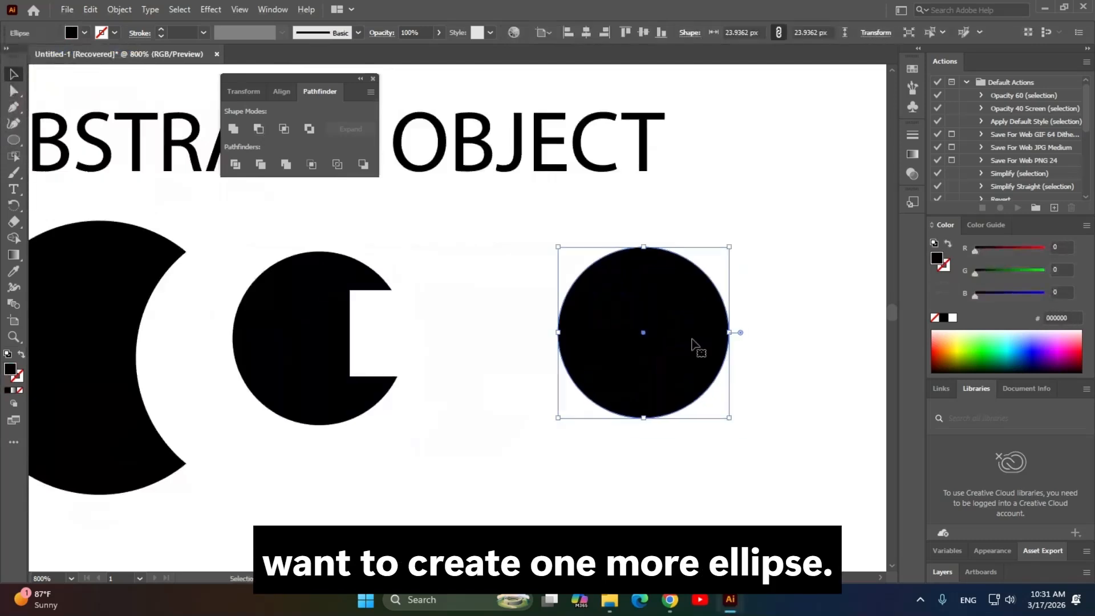
key("Left")
key("Left")
key("Left")
key("Left")
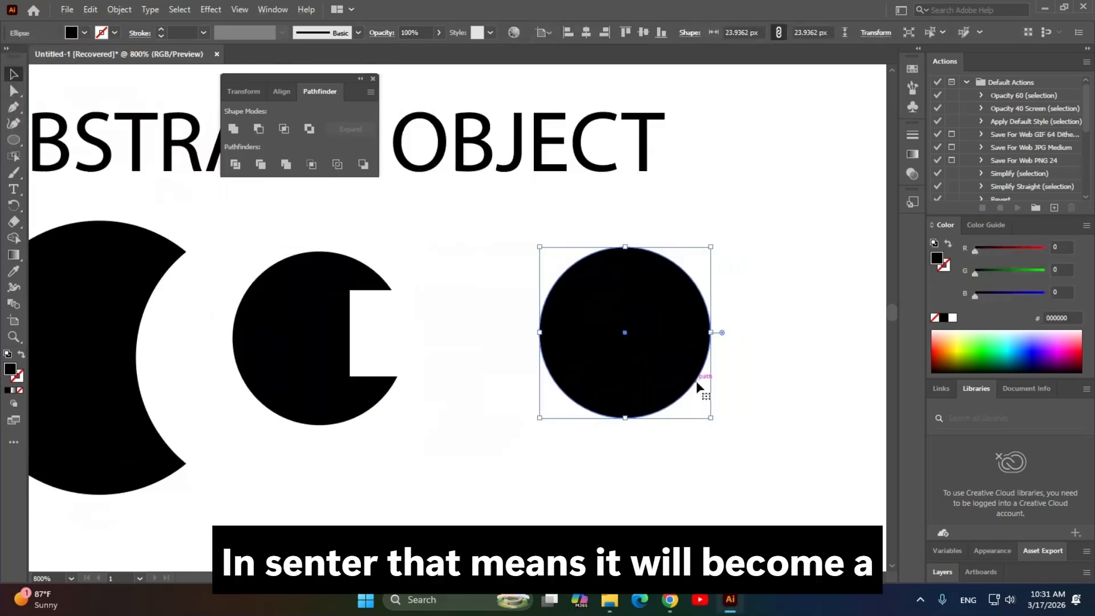
left_click(84, 33)
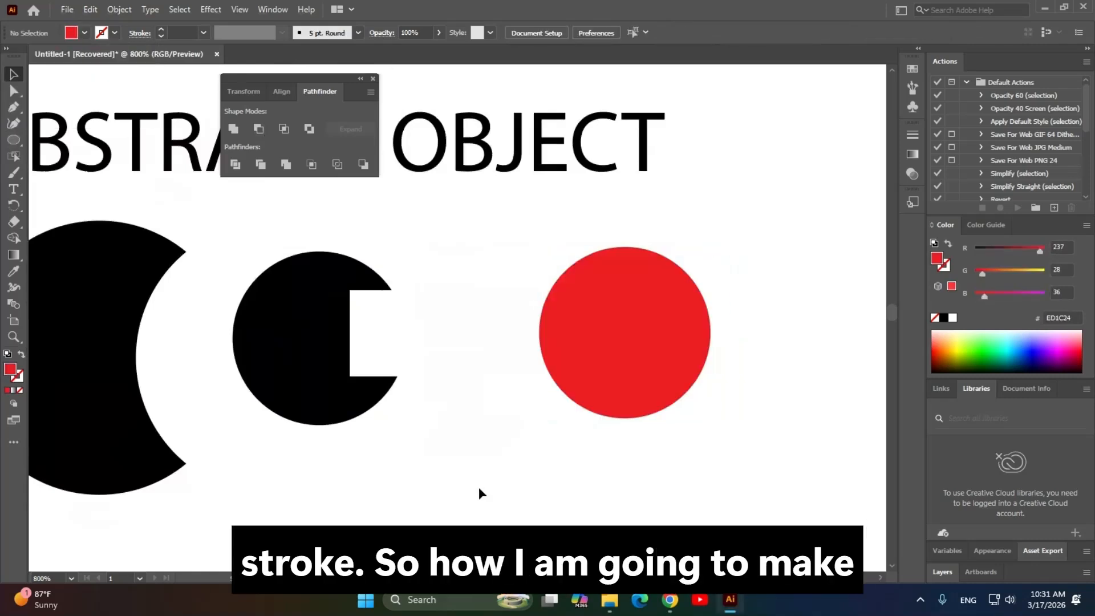
Add a black text label reading "CTLR+C" just below the red circle.
left_click(645, 359)
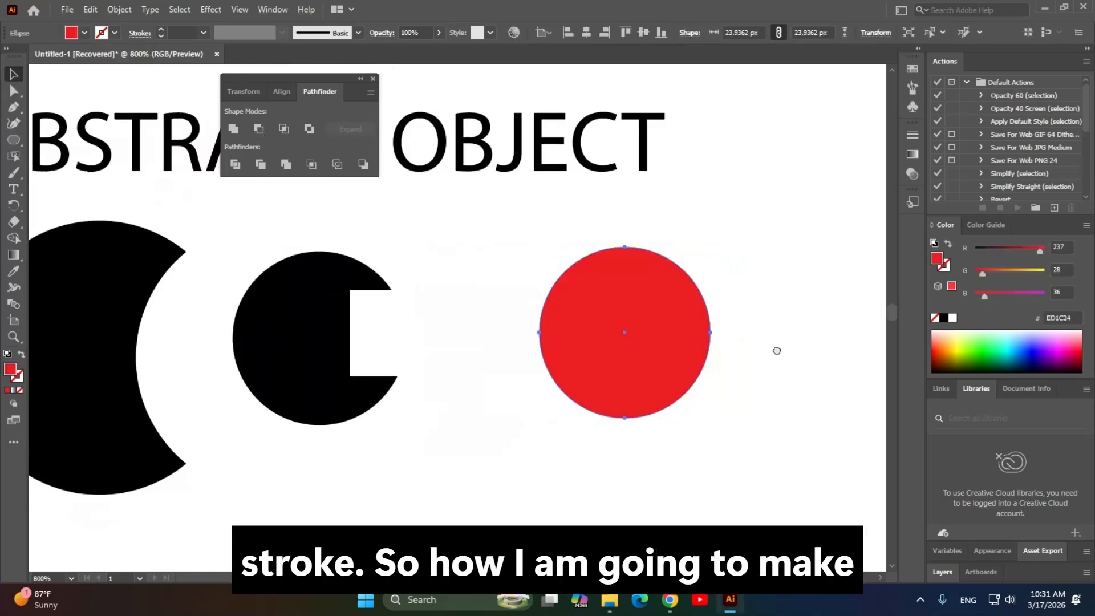
left_click_drag(777, 350, 691, 346)
key("t")
left_click(552, 494)
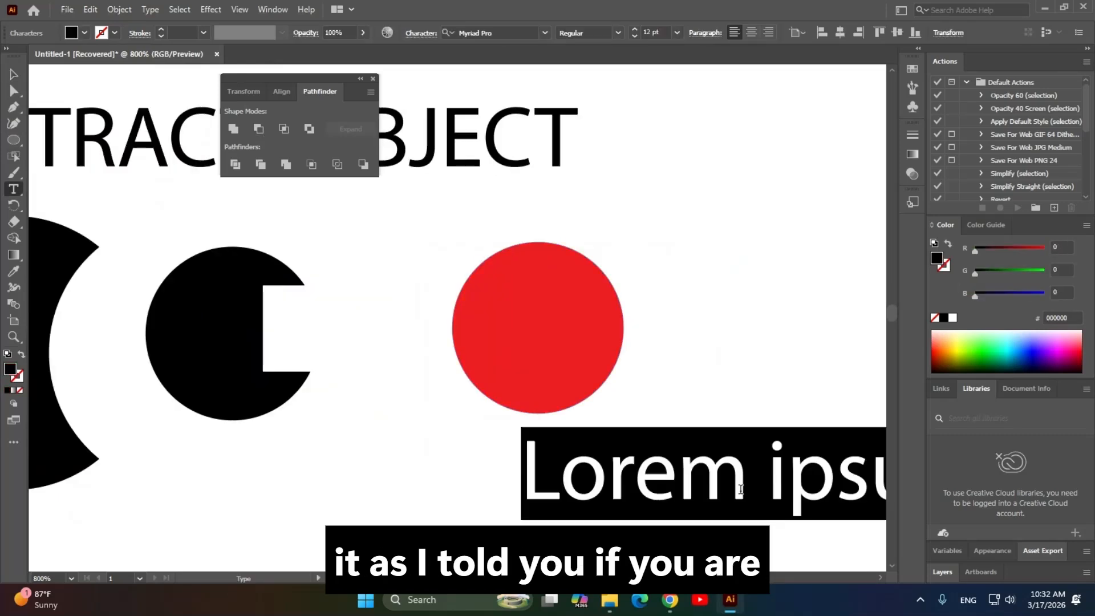
type("CTL")
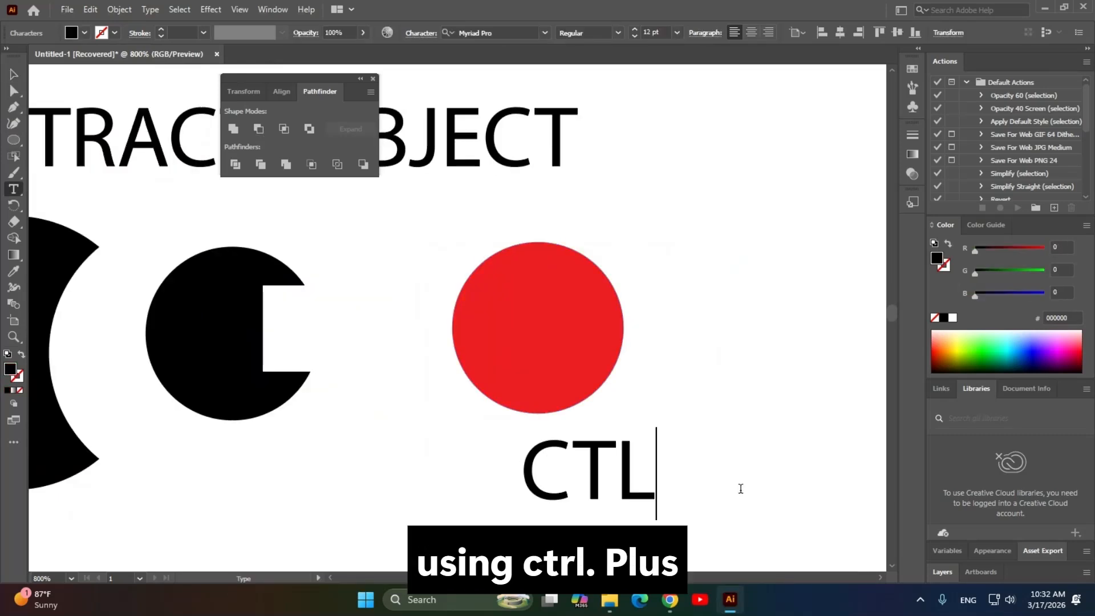
type("R+")
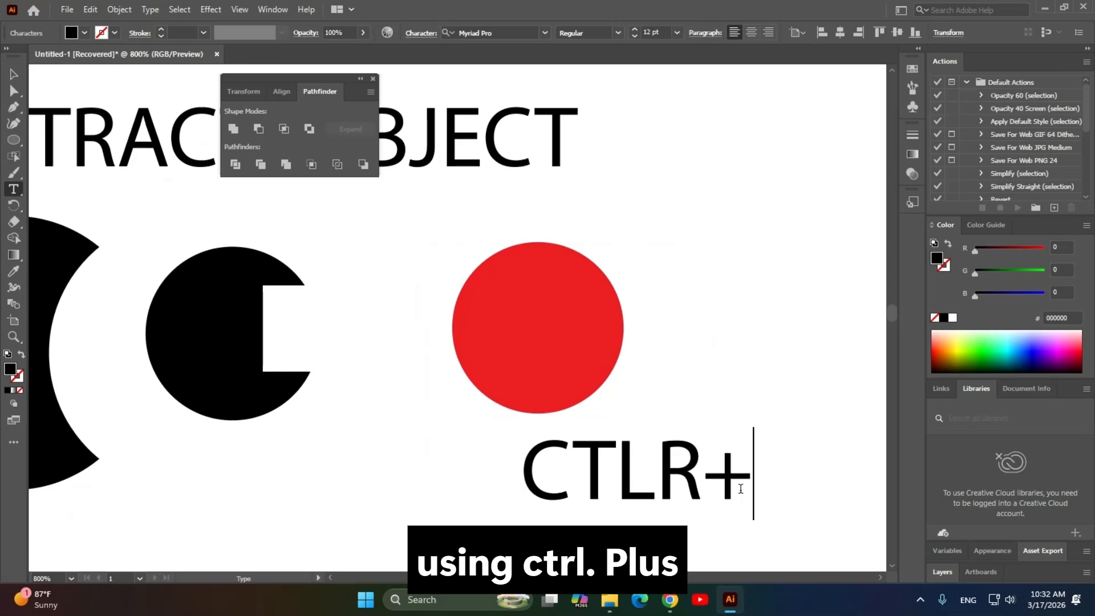
type("C")
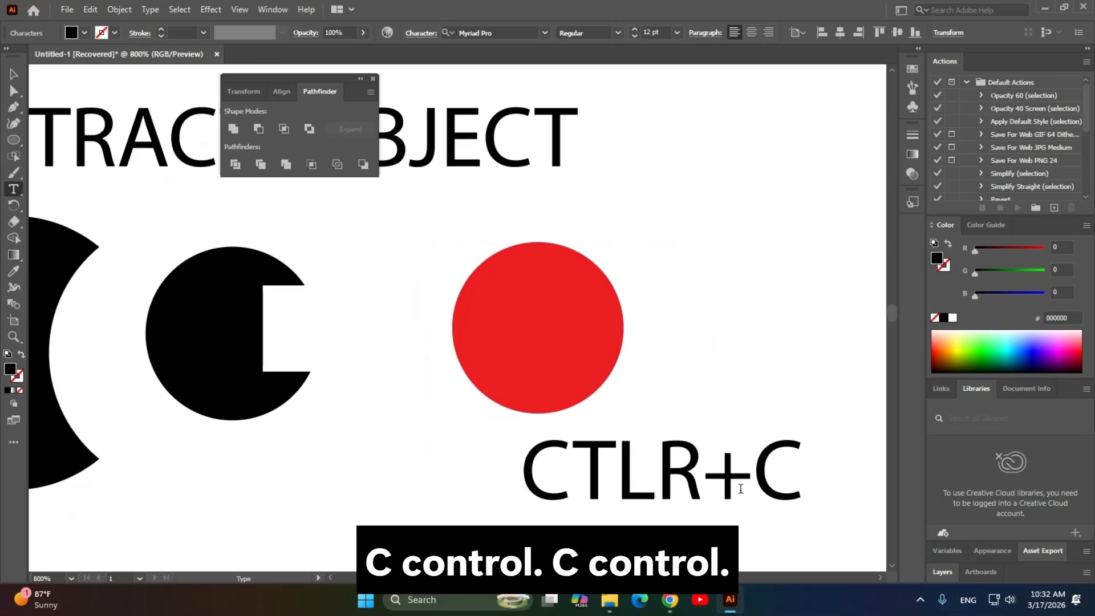
Add a second line to the label reading "CTRL+F(Paste On the front layer)" and finish the text edit.
key("Return")
type("CTRL")
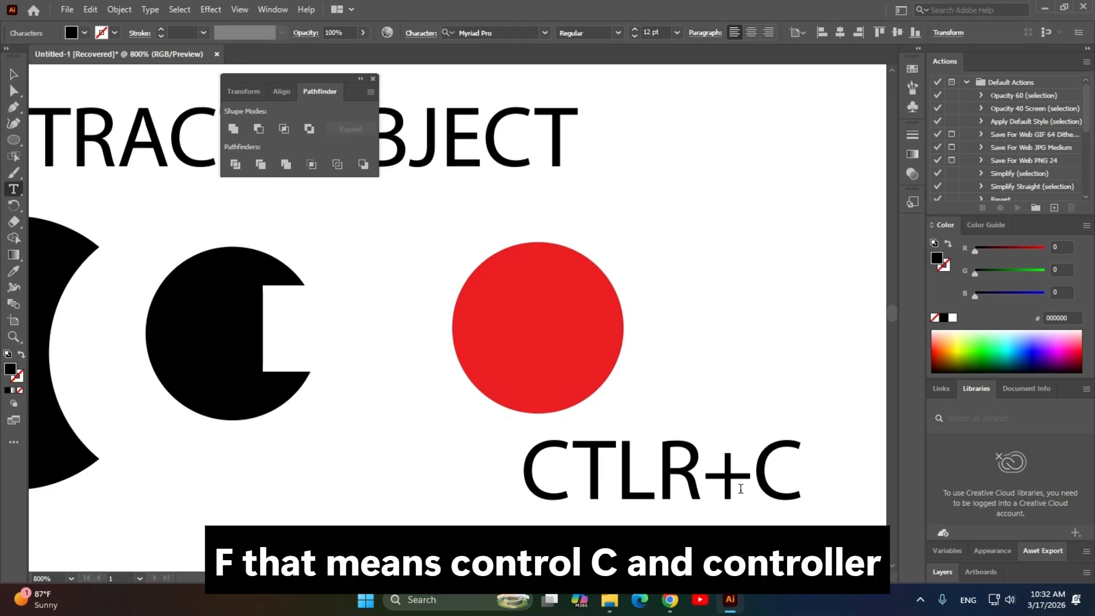
scroll(774, 447, "down", 3)
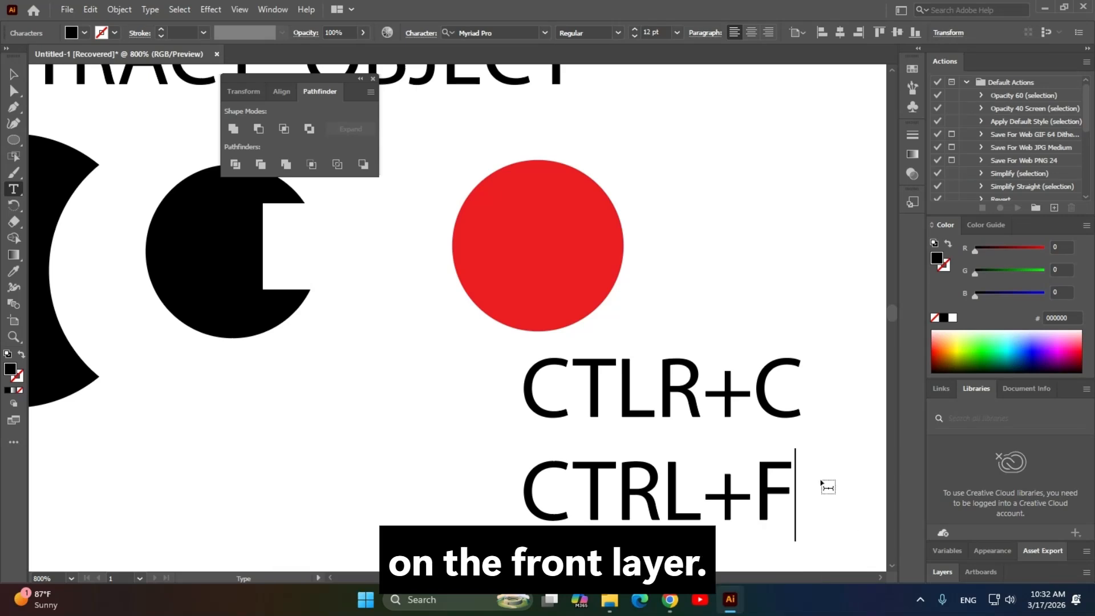
type("()")
left_click(820, 478)
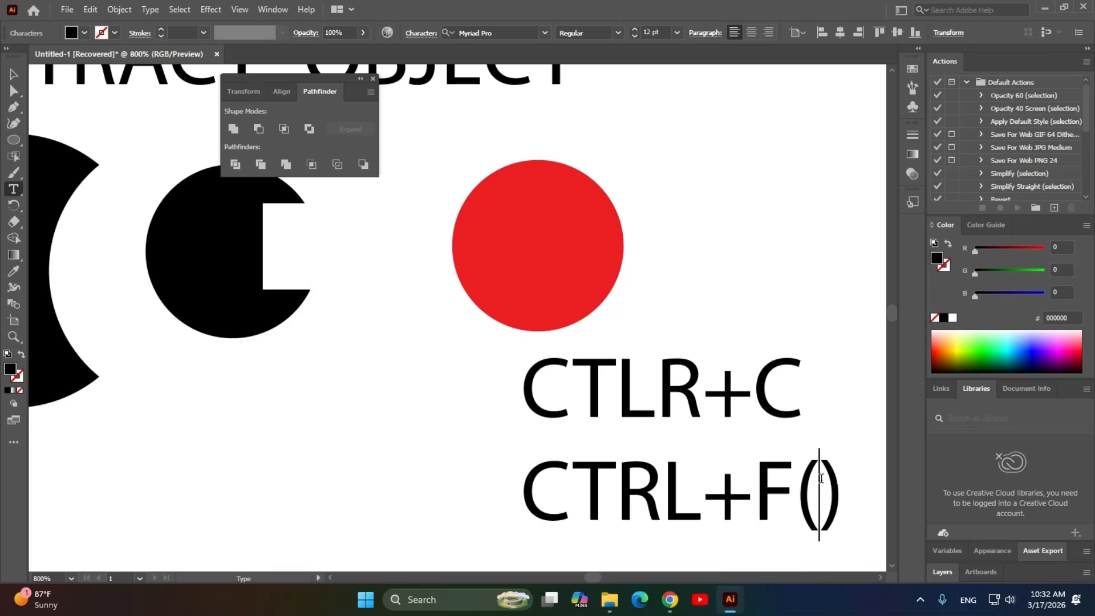
type("Pa")
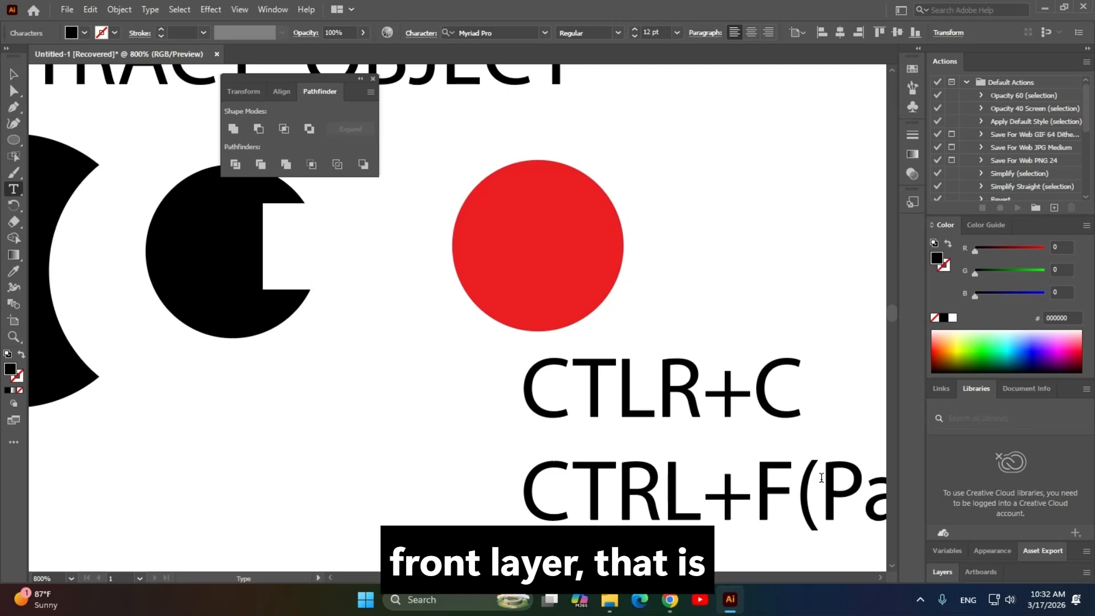
key("Escape")
key("ctrl+minus")
key("ctrl+minus")
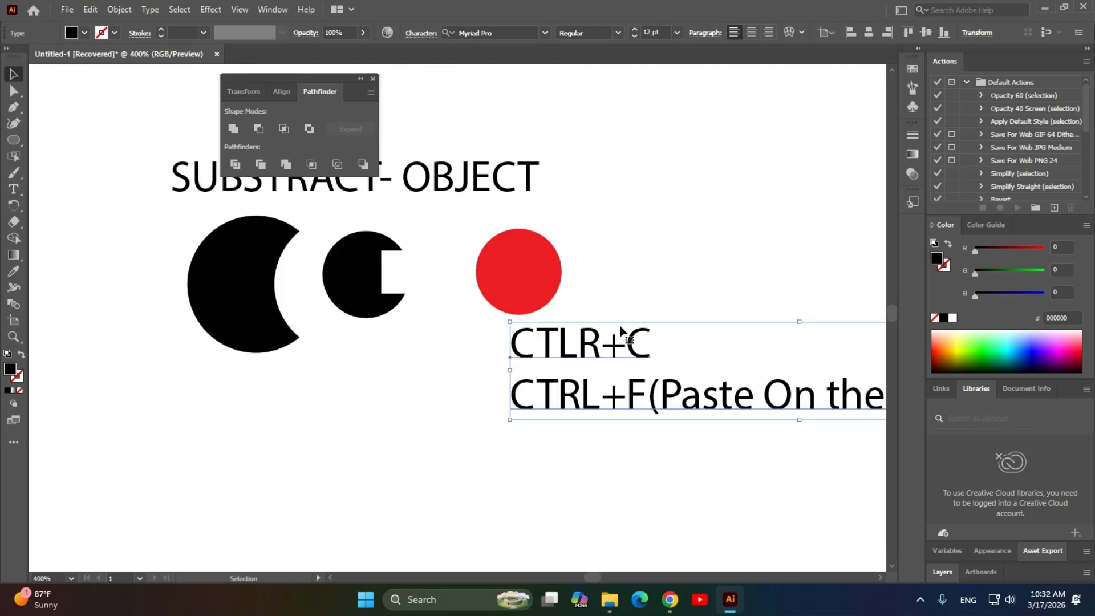
Append "(Copy)" to the end of the label's first line, "CTLR+C".
left_click(729, 272)
left_click_drag(729, 272, 429, 288)
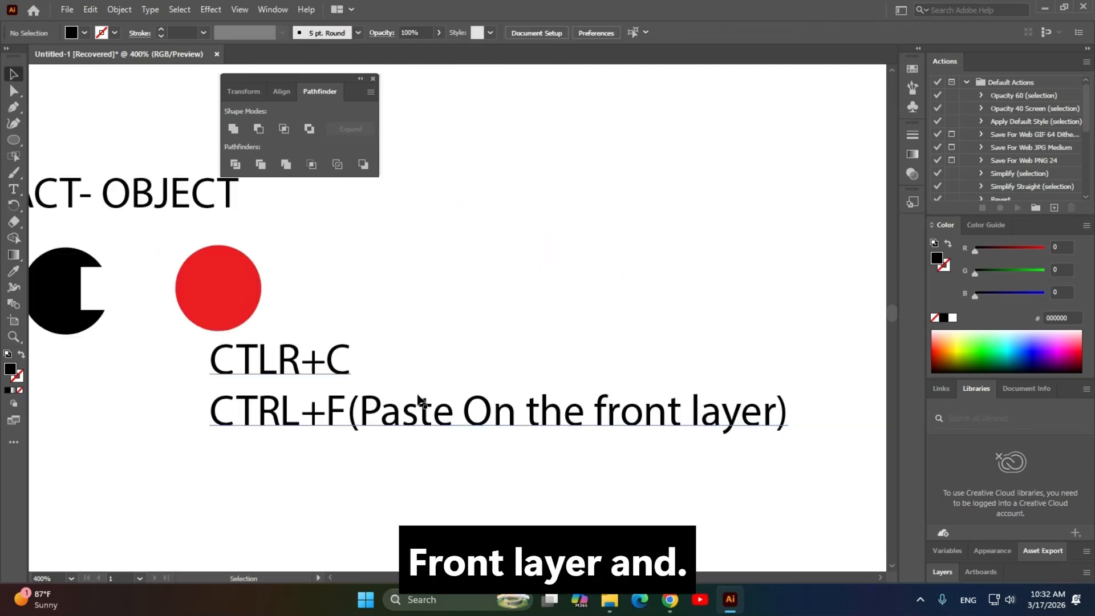
key("t")
left_click(345, 360)
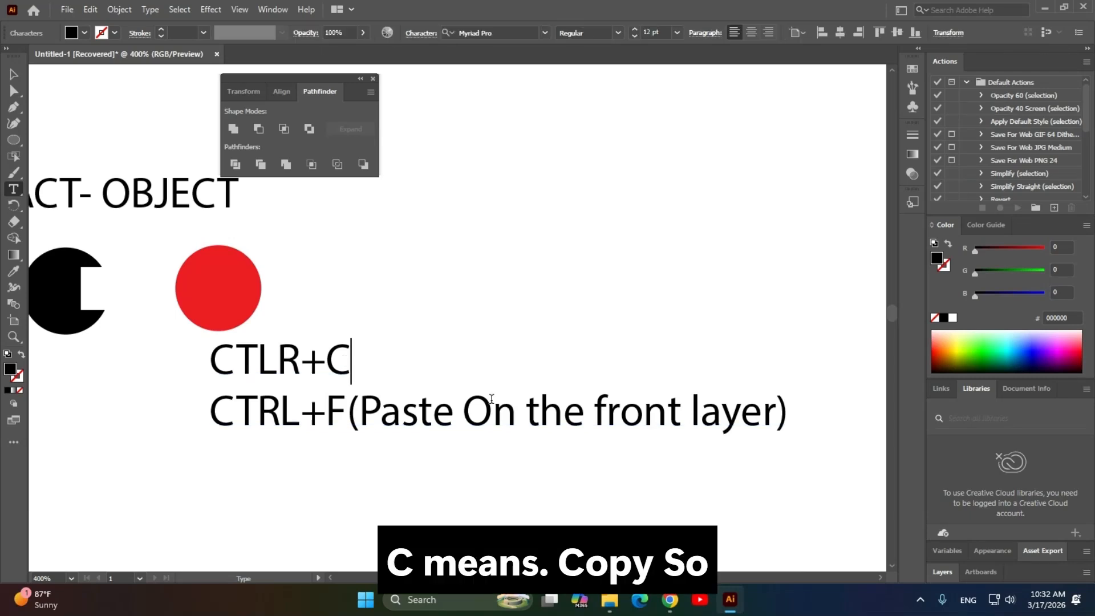
type("()")
key("Left")
type("Copy")
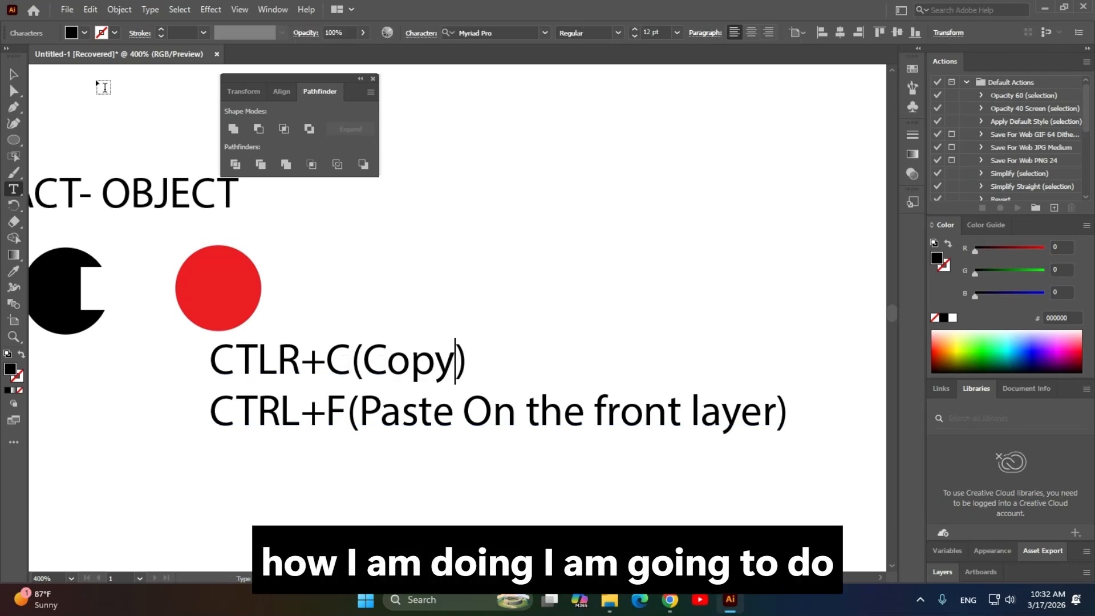
key("Escape")
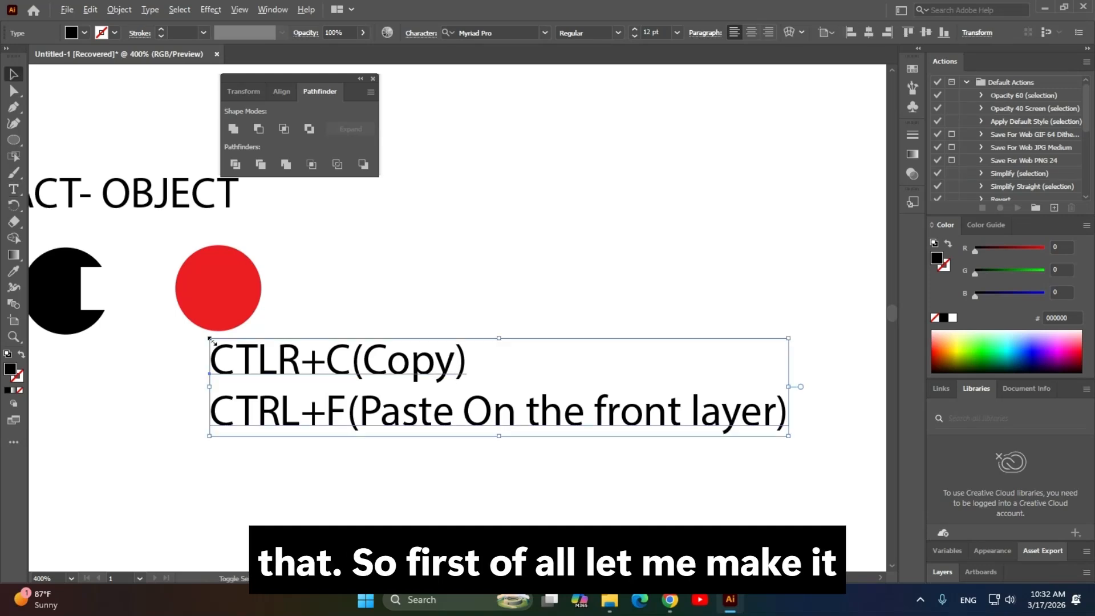
Scale the shortcut label down to about 7.07 pt and move it up beside the red circle.
left_click_drag(209, 340, 330, 366)
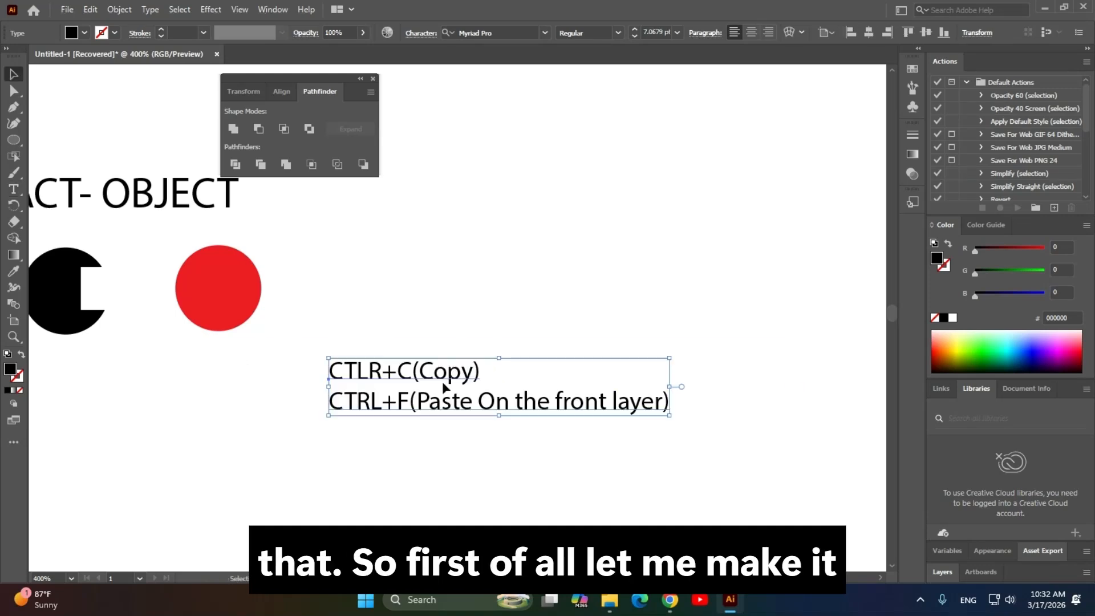
left_click_drag(445, 394, 391, 289)
left_click_drag(279, 403, 533, 493)
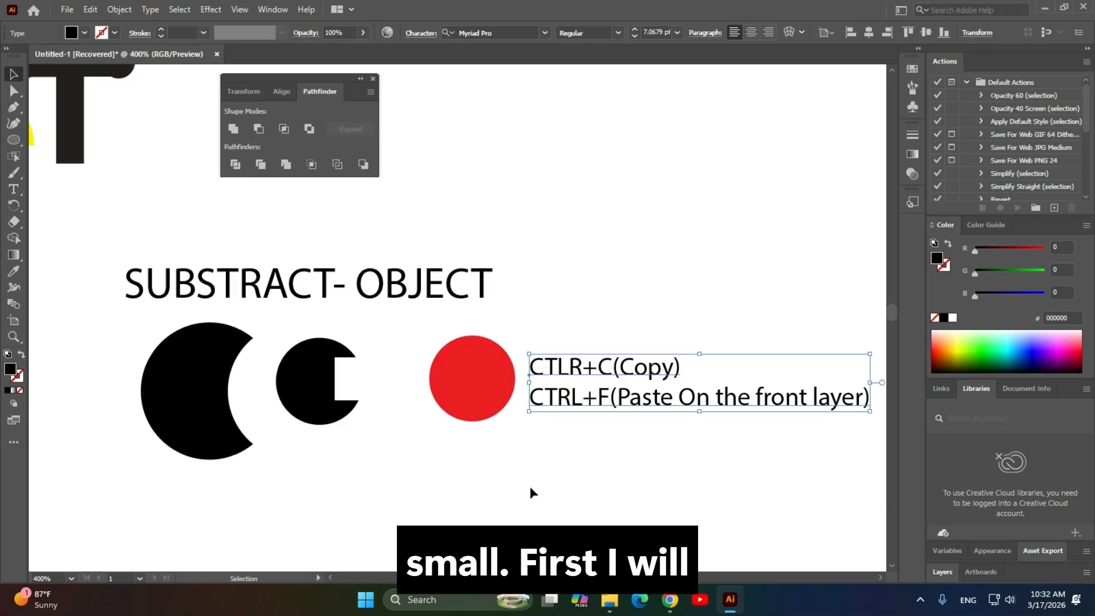
Copy the red circle and paste the duplicate in front, exactly on top of the original.
scroll(533, 493, "up", 1)
left_click(415, 399)
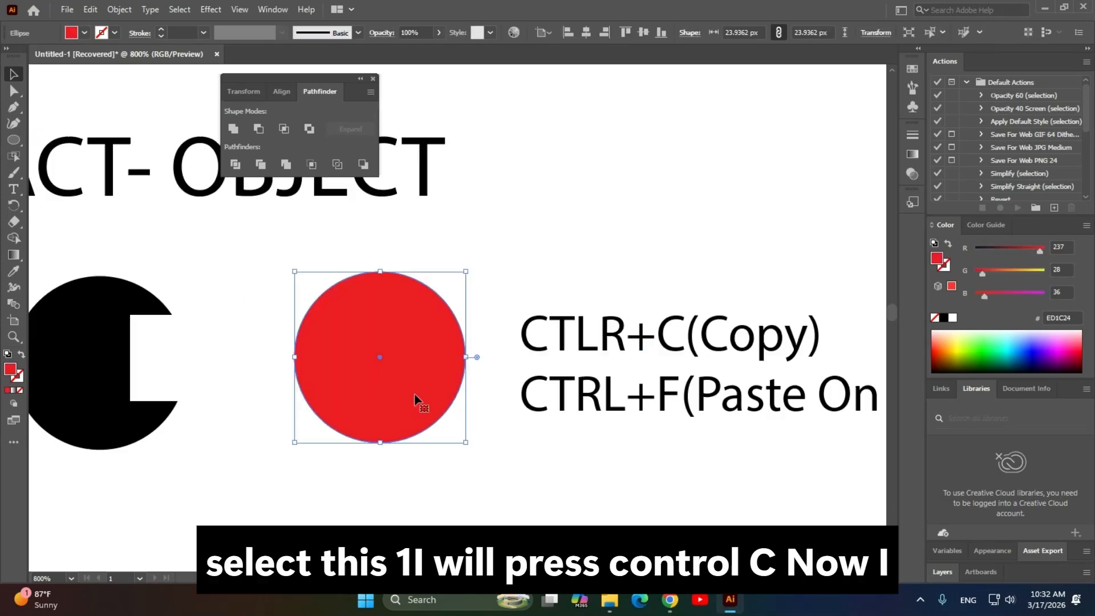
key("ctrl+c")
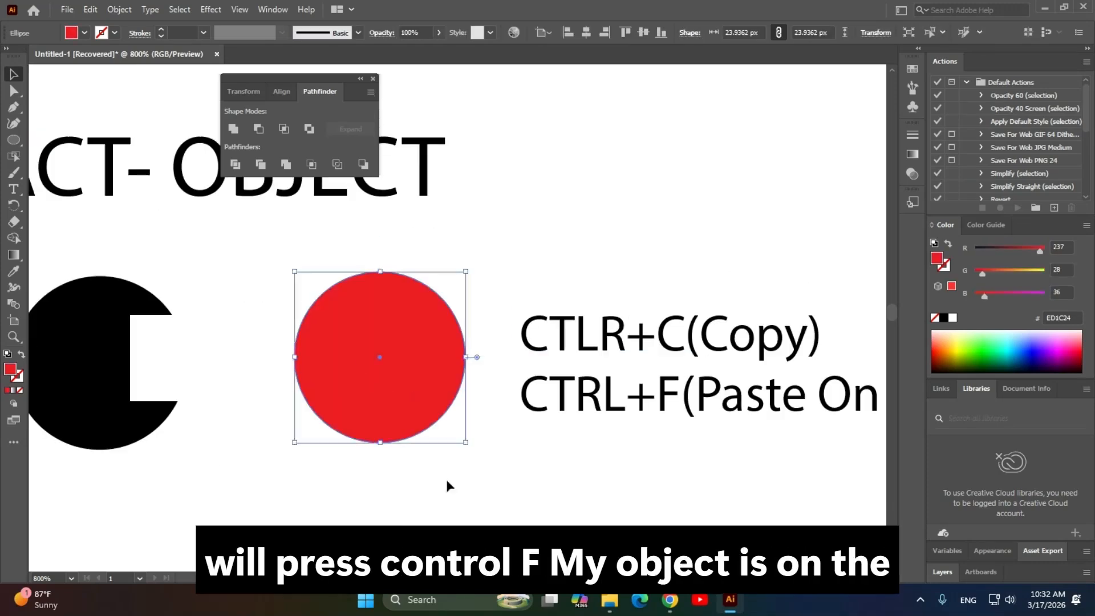
key("ctrl+f")
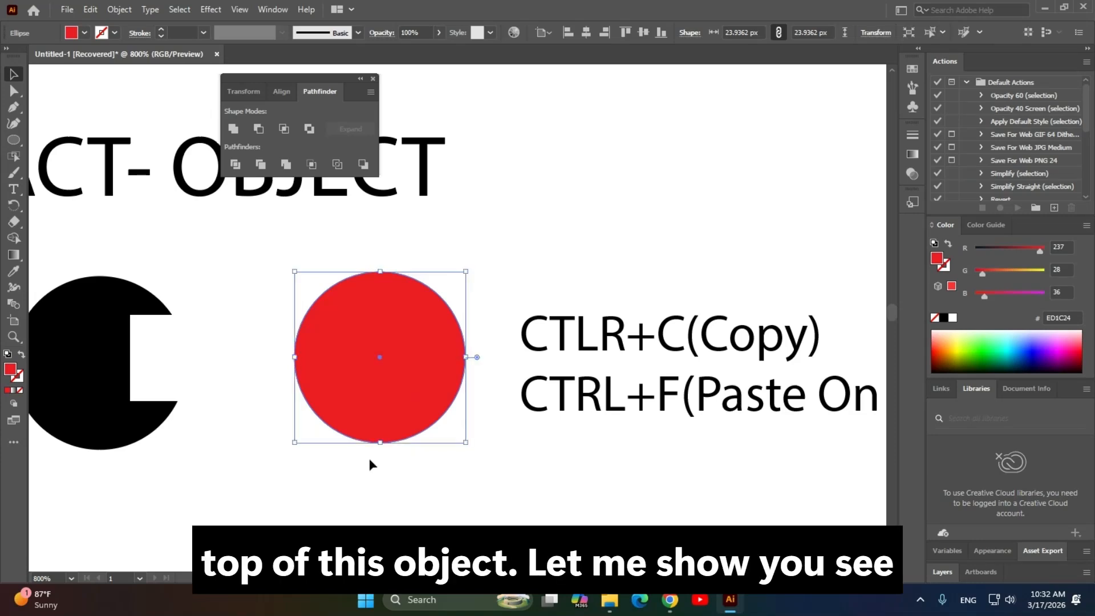
Move the pasted circle below the original to reveal the duplicate, and undo the move.
key("ctrl+minus")
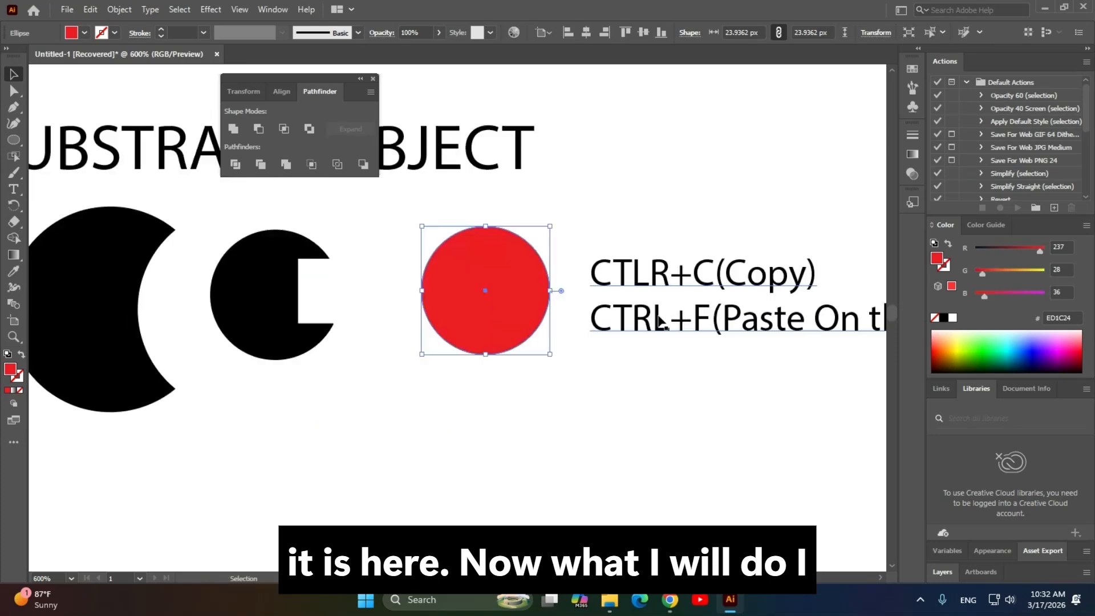
left_click_drag(503, 302, 495, 458)
mouse_move(610, 600)
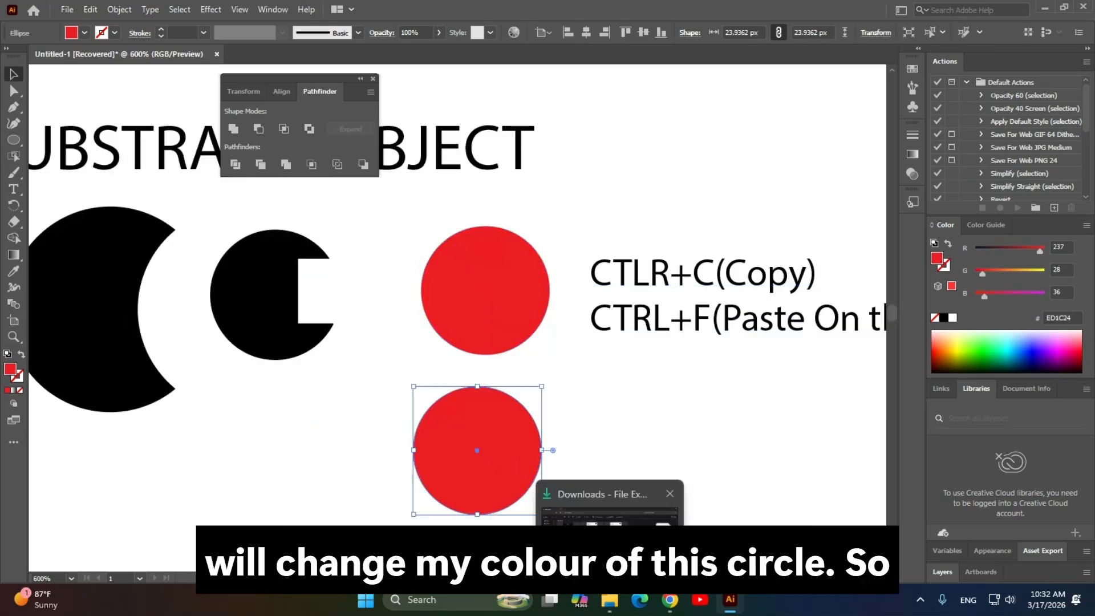
key("ctrl+z")
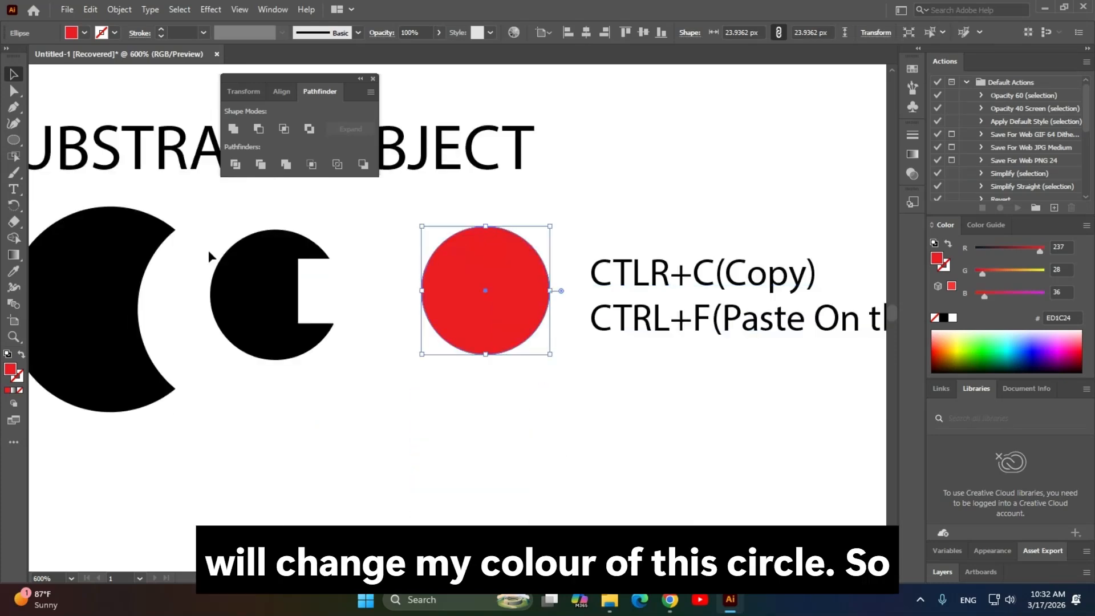
Fill the front circle with blue (00AEEF) and scale it down about its centre to about 20.7 px in diameter.
left_click(84, 33)
left_click(76, 55)
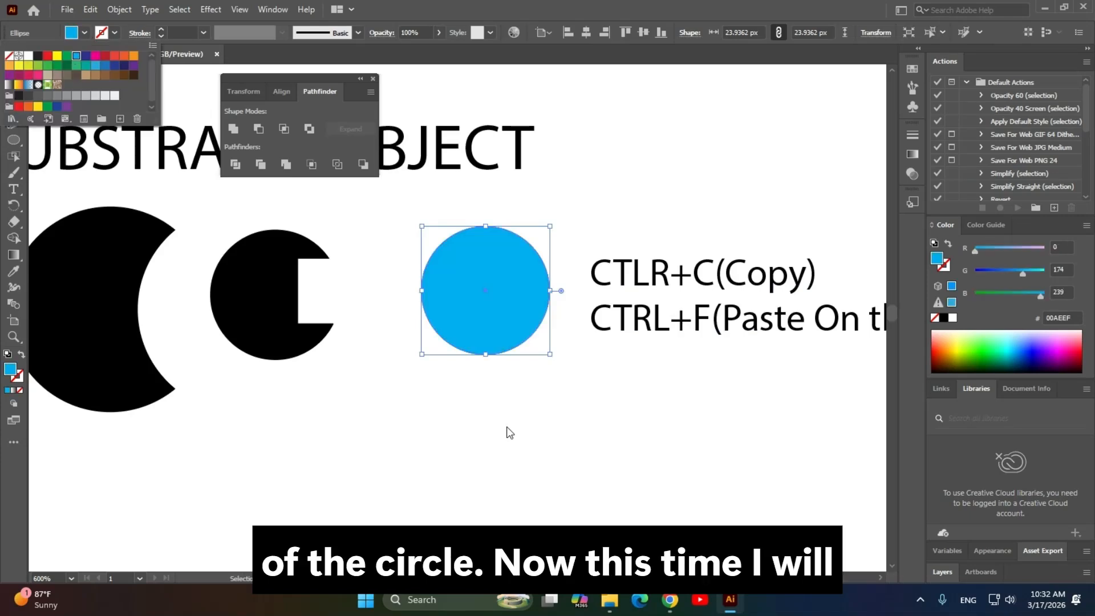
left_click(509, 433)
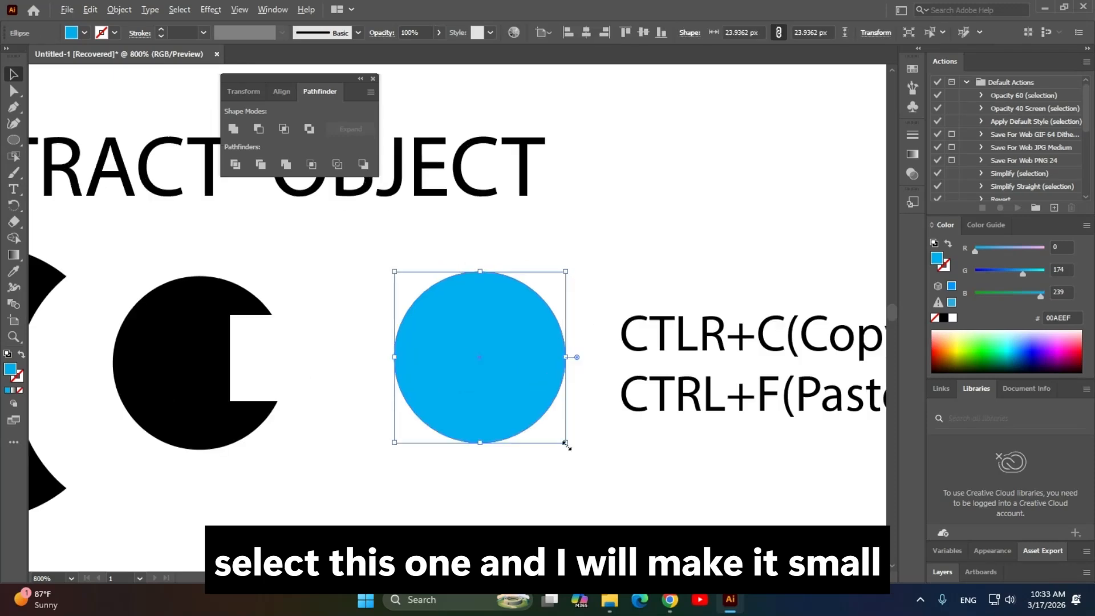
mouse_move(565, 444)
left_mouse_down()
mouse_move(546, 424)
mouse_move(555, 434)
left_mouse_up()
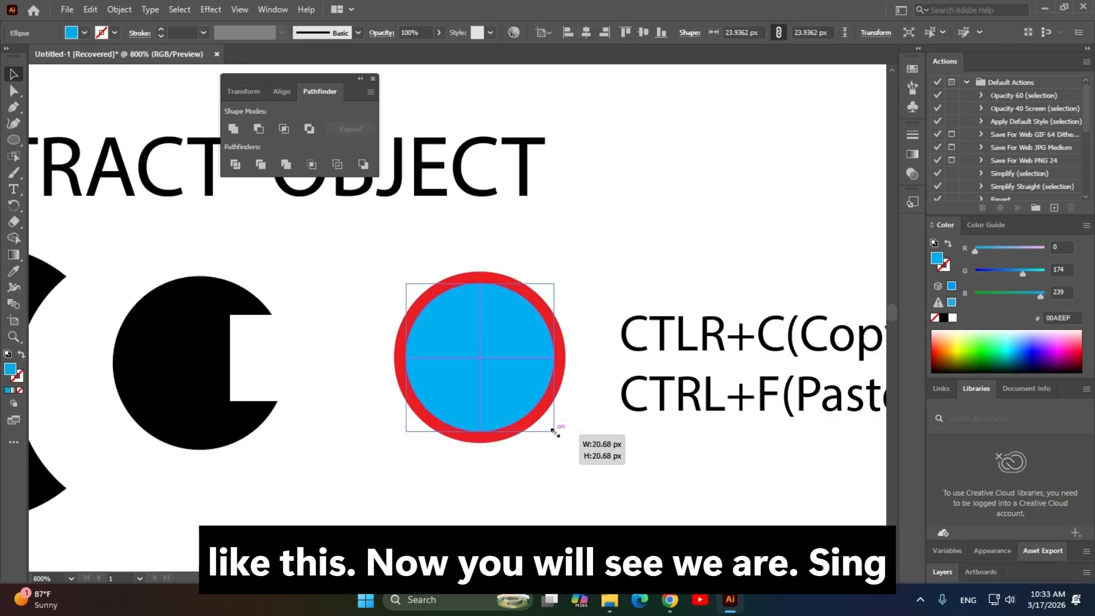
Fill the inner circle with near-black (161616), paint a thick Paintbrush stroke across the upper edge of the circles, and undo the stroke.
scroll(609, 313, "up", 2)
left_click_drag(559, 323, 611, 313)
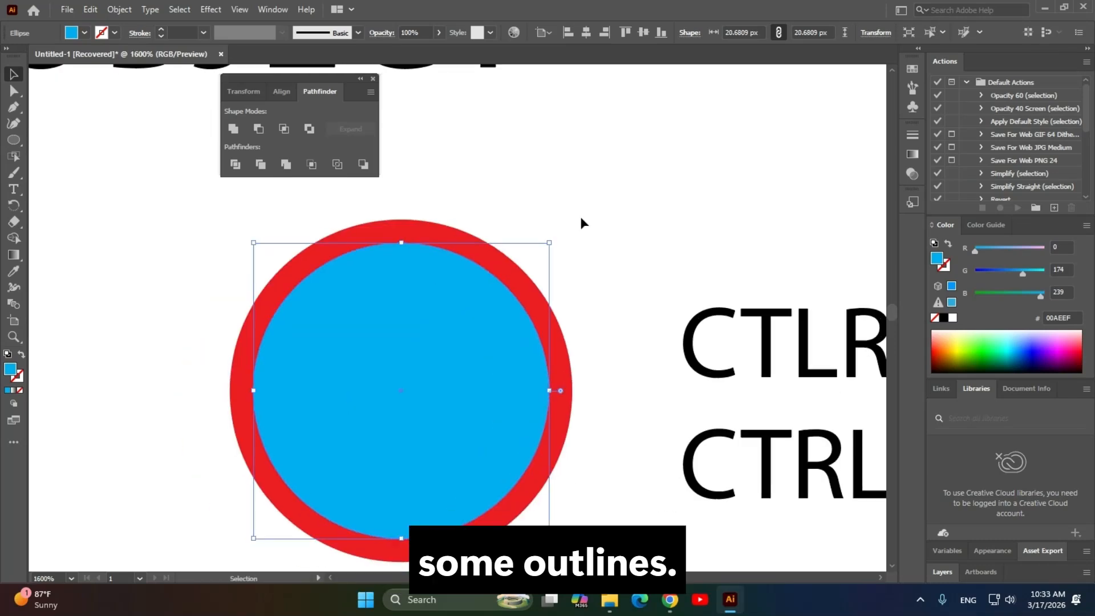
key("b")
left_click_drag(13, 173, 57, 178)
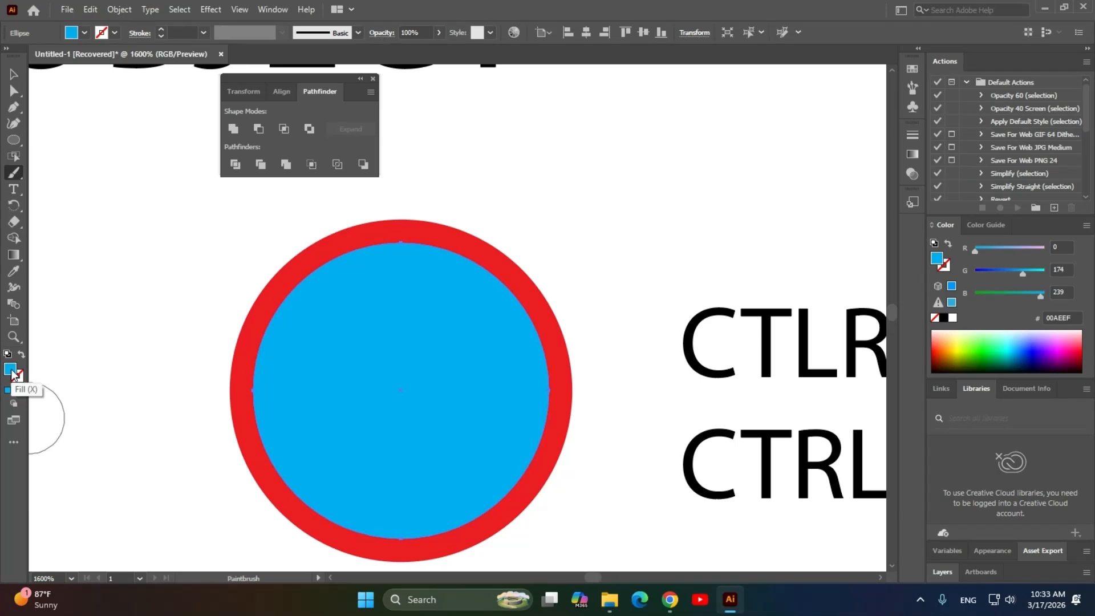
double_click(10, 370)
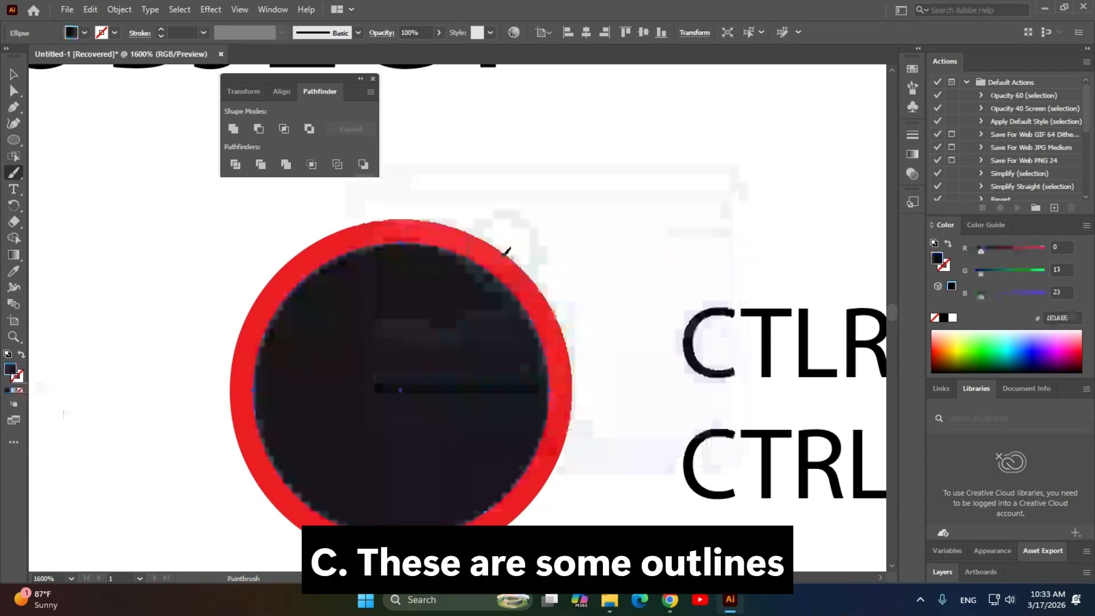
mouse_move(506, 251)
left_mouse_down()
mouse_move(479, 228)
mouse_move(248, 263)
left_mouse_up()
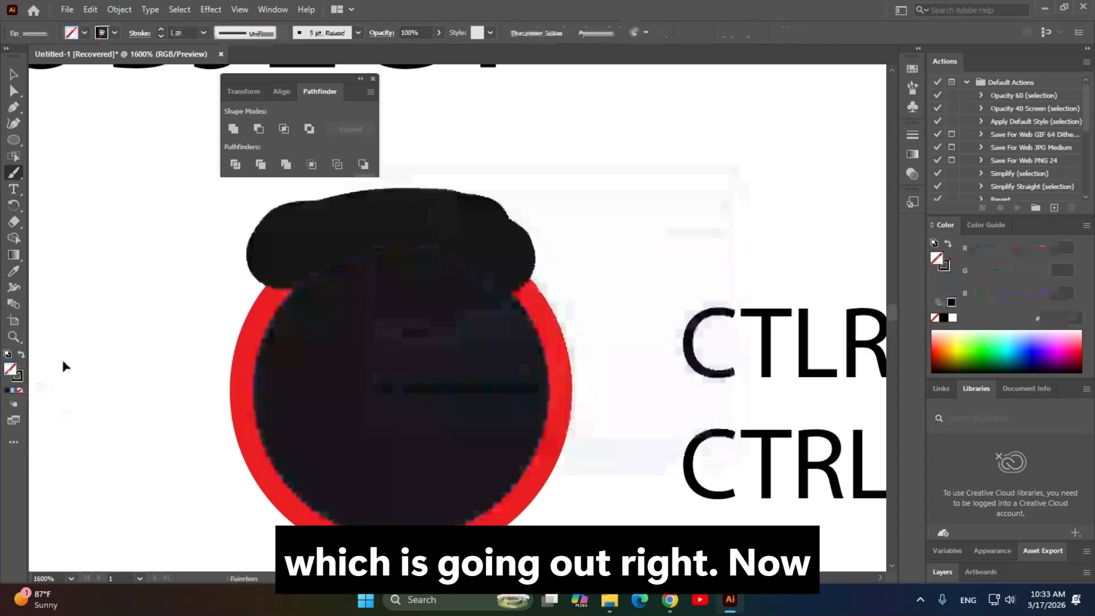
key("ctrl+z")
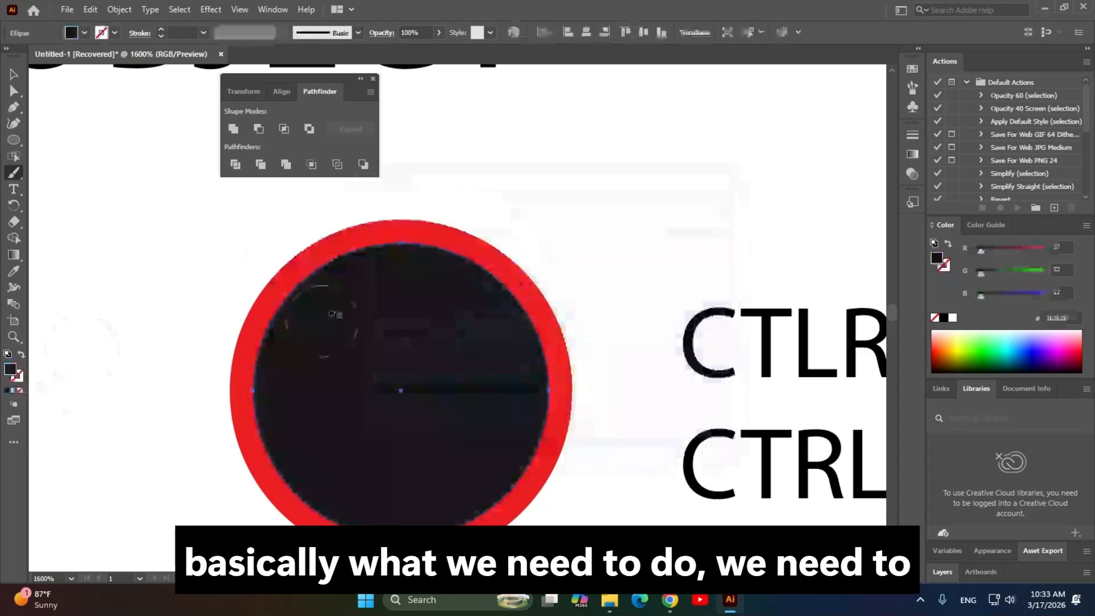
Fill the inner circle with magenta (FF22FF) and paint an arrow from it across the red ring toward the upper right with a smaller brush.
key("bracketright")
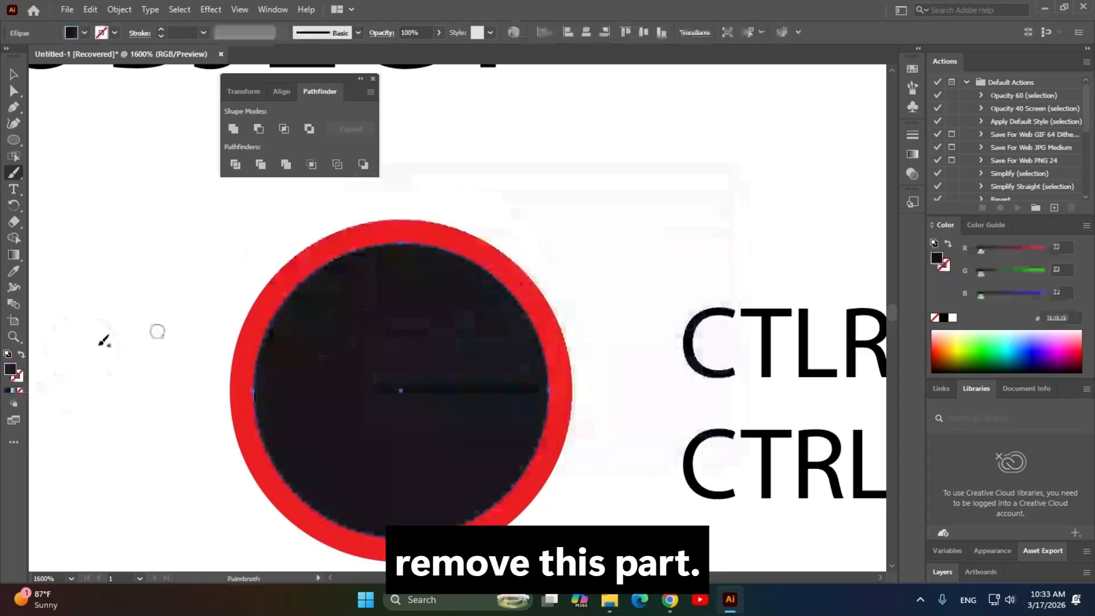
double_click(10, 369)
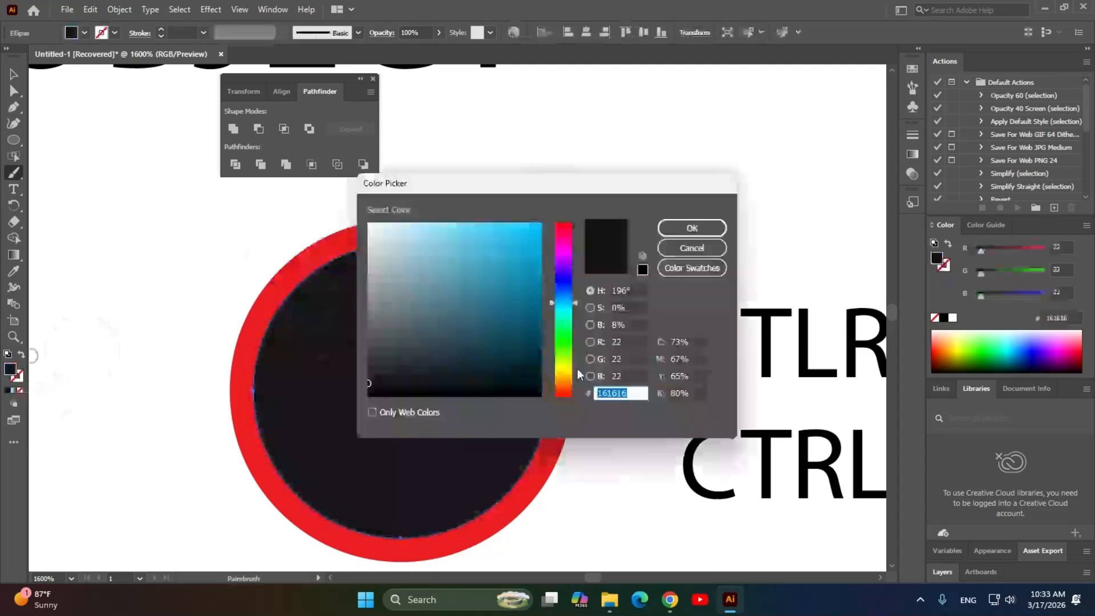
left_click(564, 389)
left_click(460, 241)
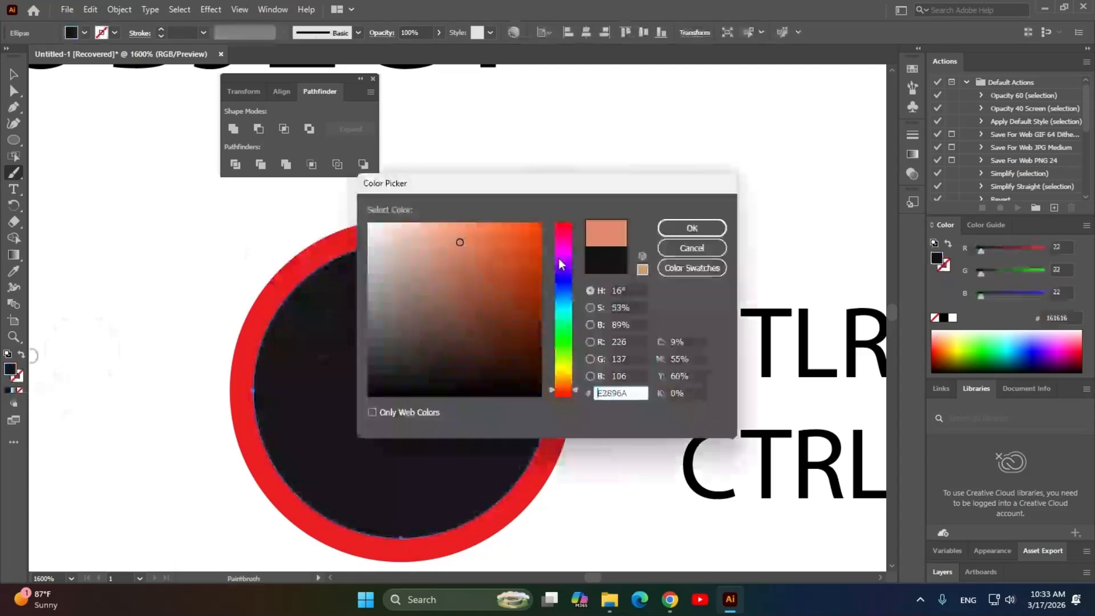
left_click(559, 259)
left_click(519, 223)
key("Return")
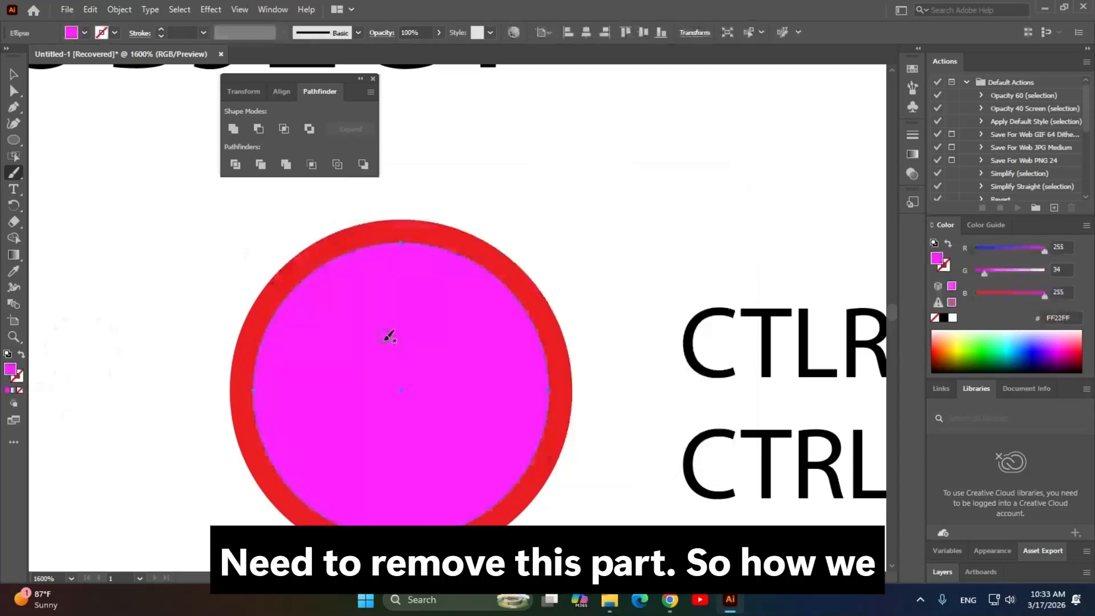
mouse_move(389, 336)
left_mouse_down()
mouse_move(635, 193)
mouse_move(619, 235)
left_mouse_up()
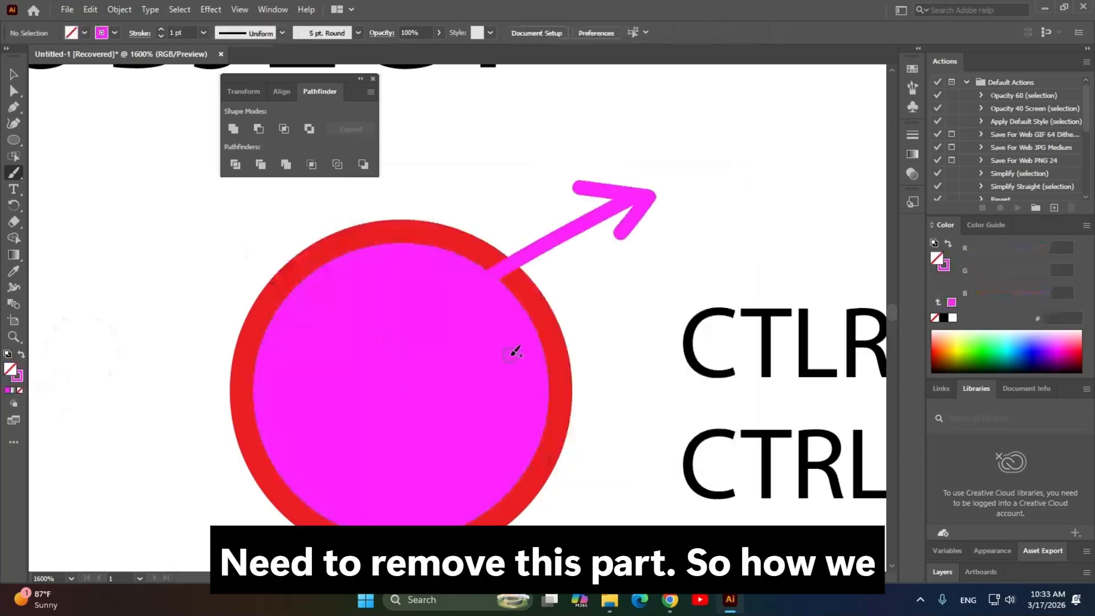
Undo the painted arrow strokes and subtract the magenta circle from the red circle with Minus Front to form a ring.
key("ctrl+z")
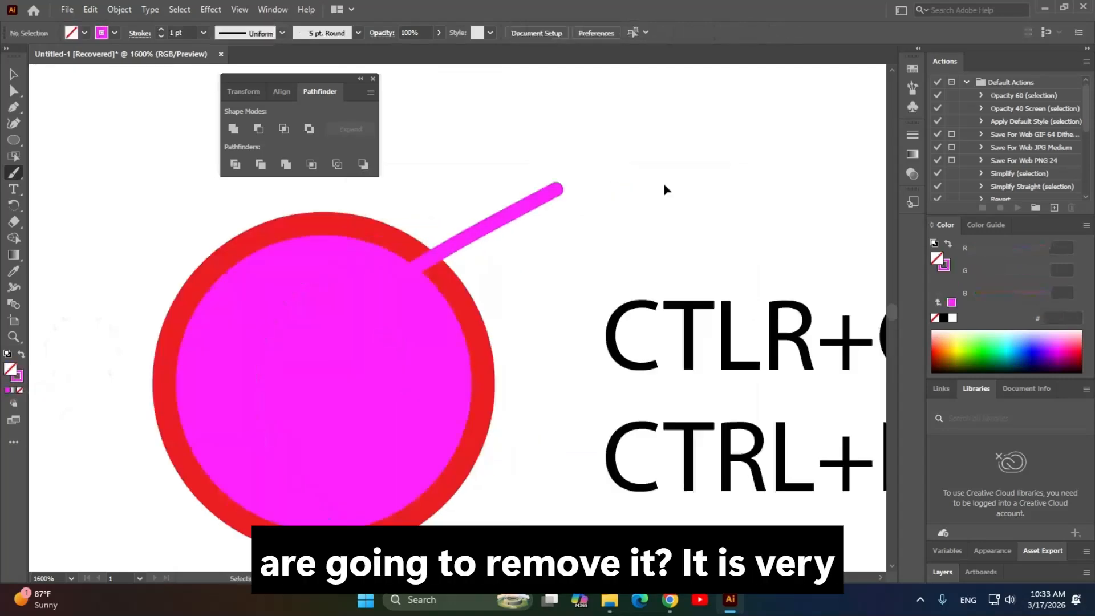
key("ctrl+z")
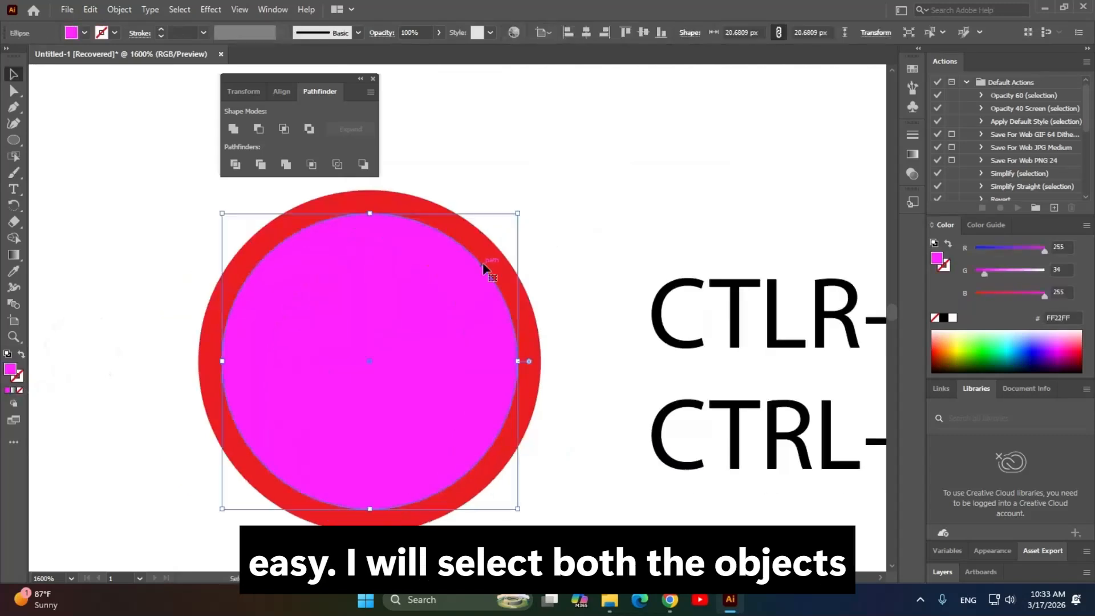
left_click(328, 320, "shift")
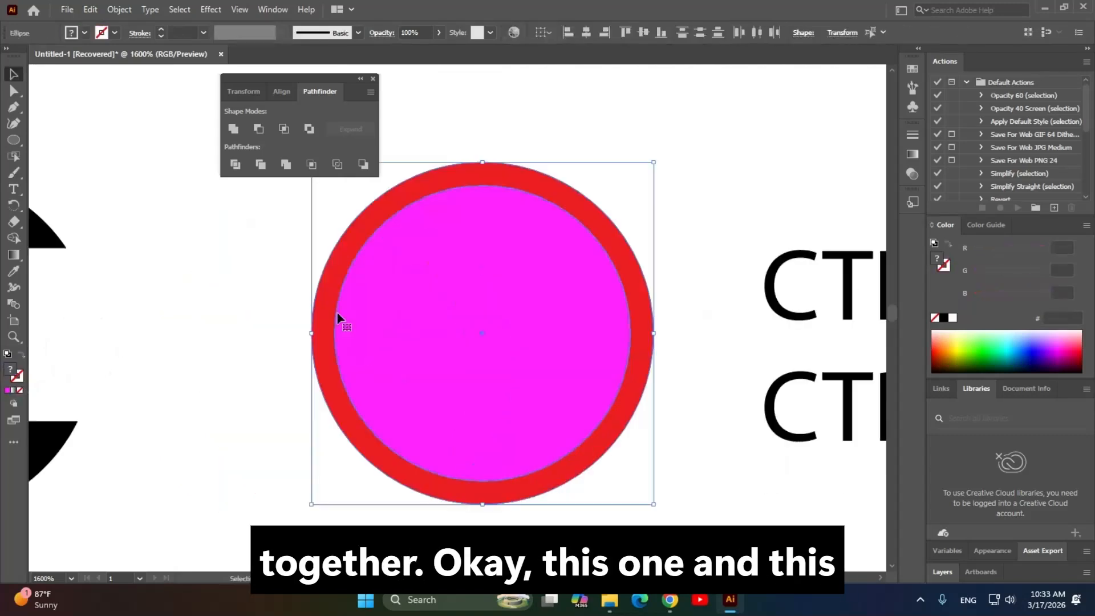
key("ctrl+shift+a")
left_click(441, 311)
left_click(320, 325, "shift")
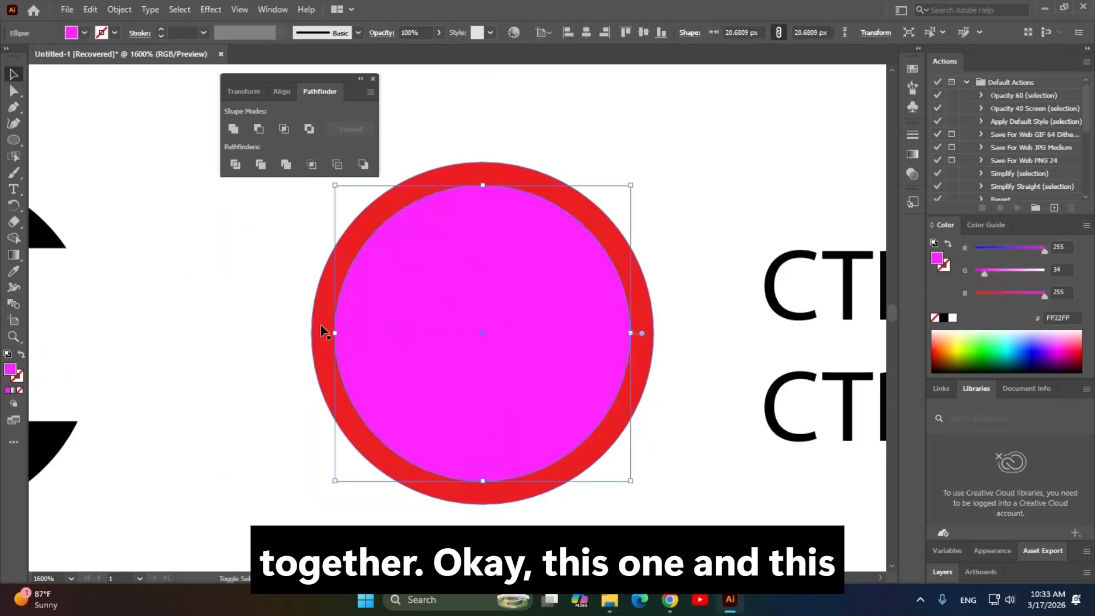
left_click_drag(285, 81, 225, 76)
left_click(201, 125)
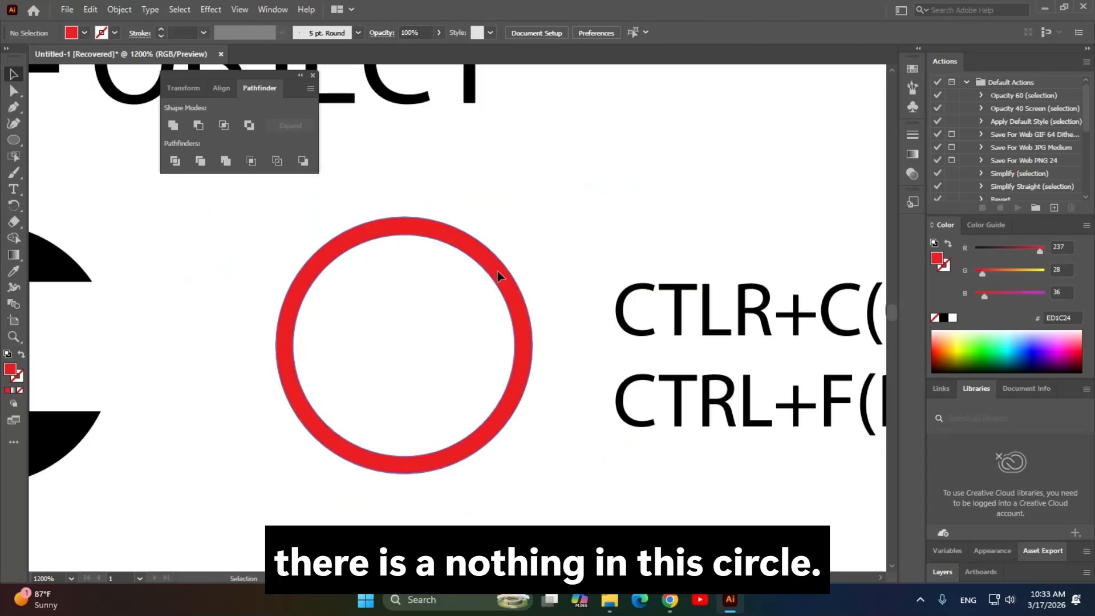
Paint a small red scribble with the Paintbrush inside the hollow of the ring.
left_click_drag(497, 273, 491, 271)
scroll(491, 276, "down", 2)
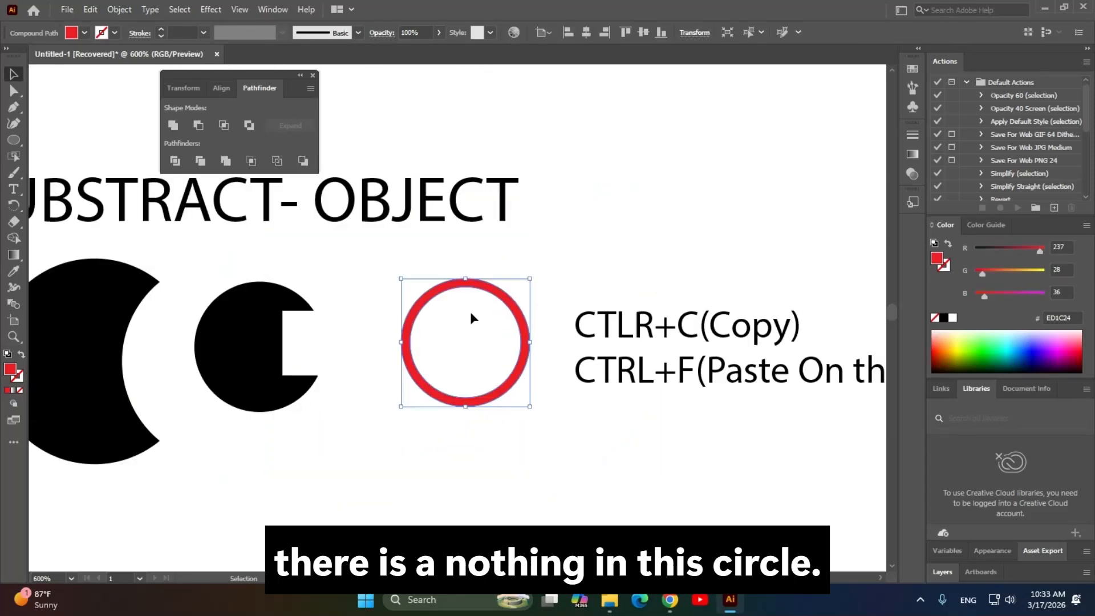
key("b")
mouse_move(456, 345)
left_mouse_down()
mouse_move(480, 329)
mouse_move(463, 331)
left_mouse_up()
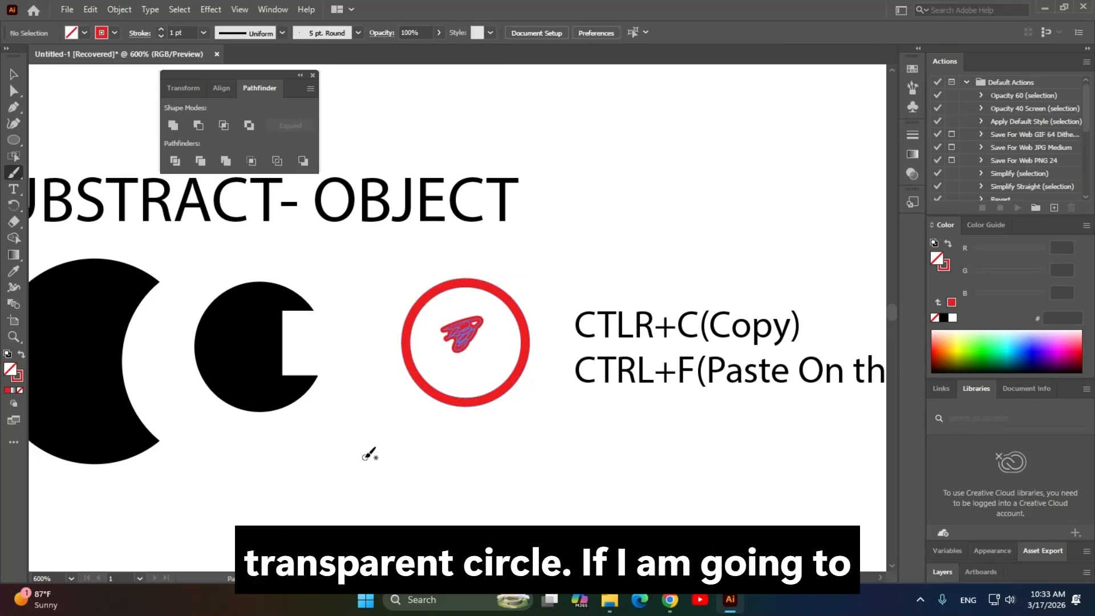
Move the ring straight down away from the scribble, and delete the scribble.
key("v")
scroll(466, 365, "down", 2)
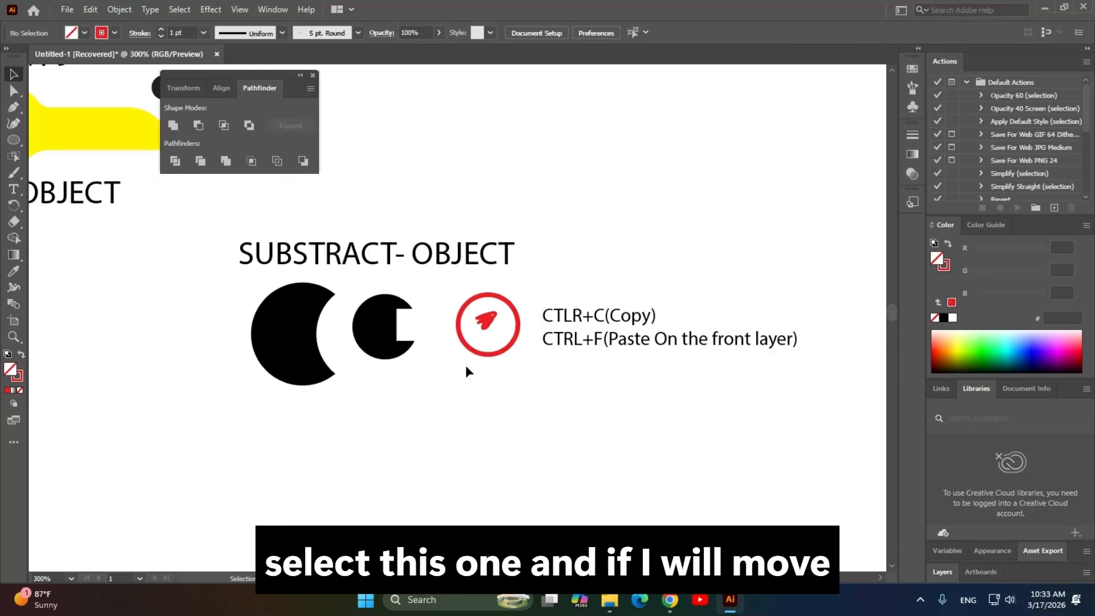
left_click_drag(485, 356, 480, 462)
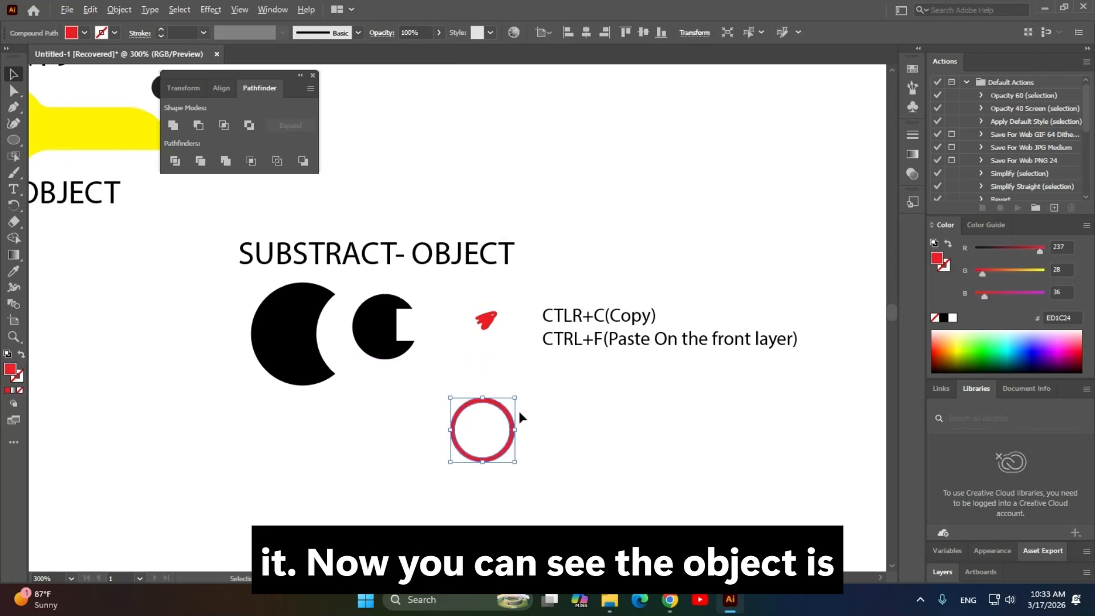
scroll(519, 411, "up", 2)
left_click(458, 229)
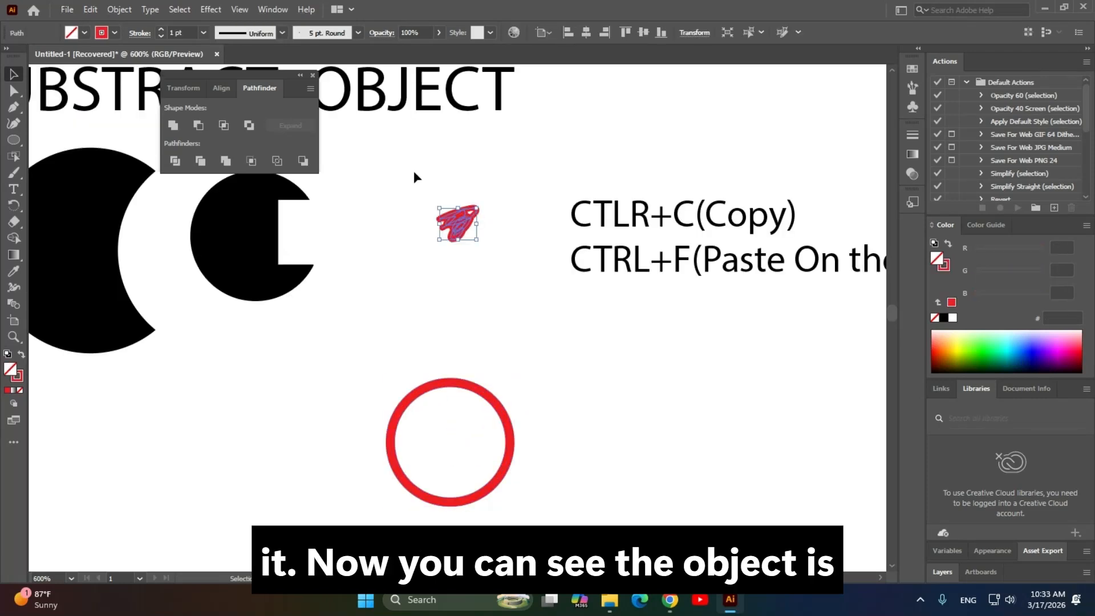
key("Delete")
Move the ring off the artboard onto the grey canvas, and undo back to the ring surrounding the scribble.
scroll(567, 379, "down", 4)
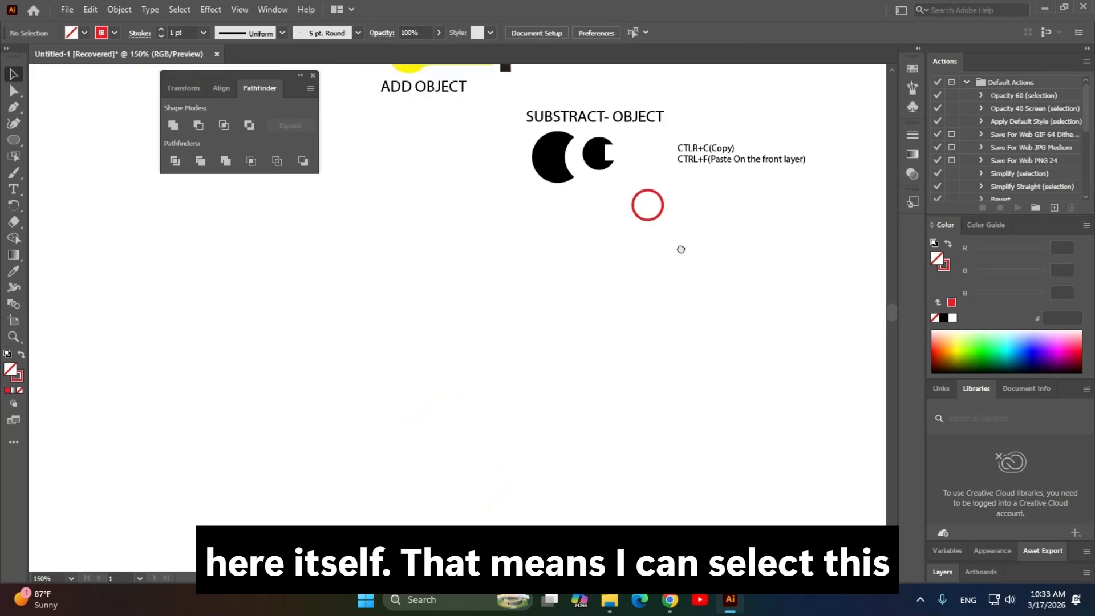
scroll(681, 249, "down", 2)
left_click_drag(641, 238, 488, 521)
scroll(157, 276, "up", 6)
scroll(378, 370, "up", 4)
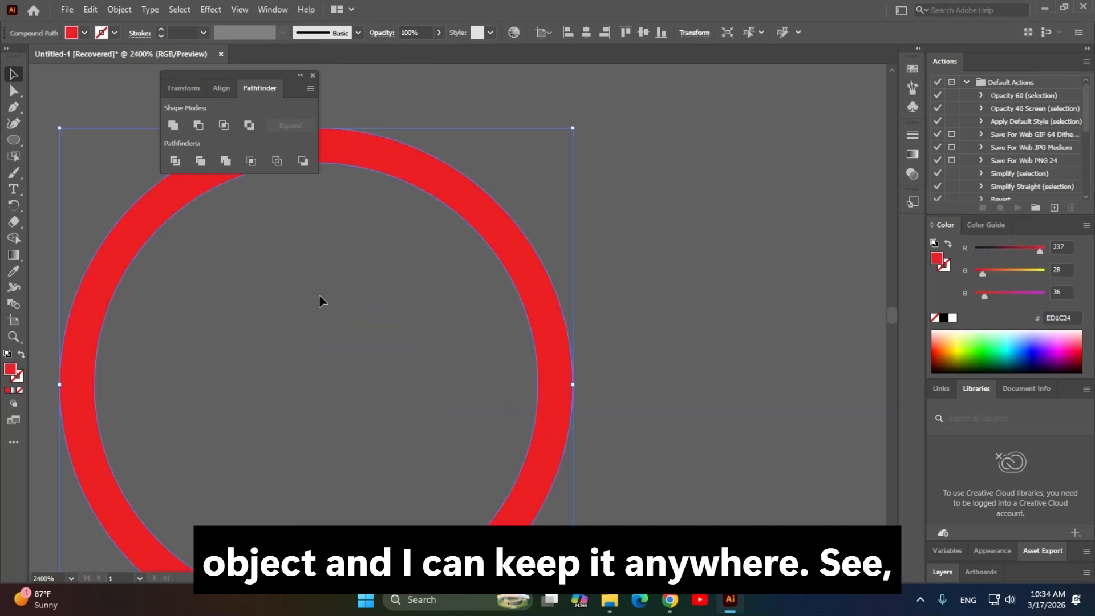
left_click_drag(436, 324, 700, 218)
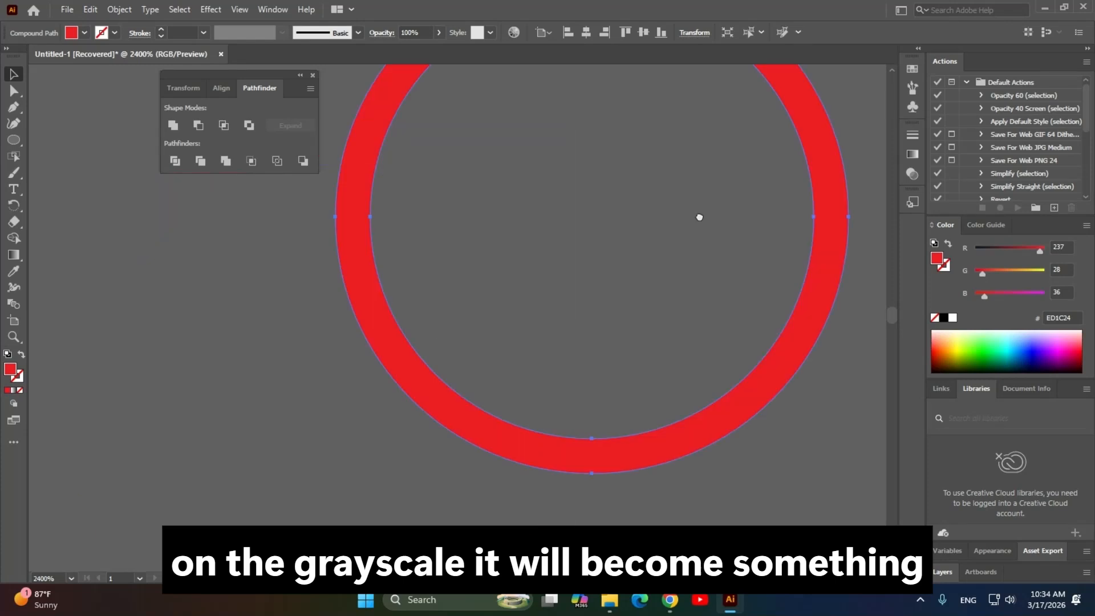
scroll(590, 323, "down", 5)
key("Delete")
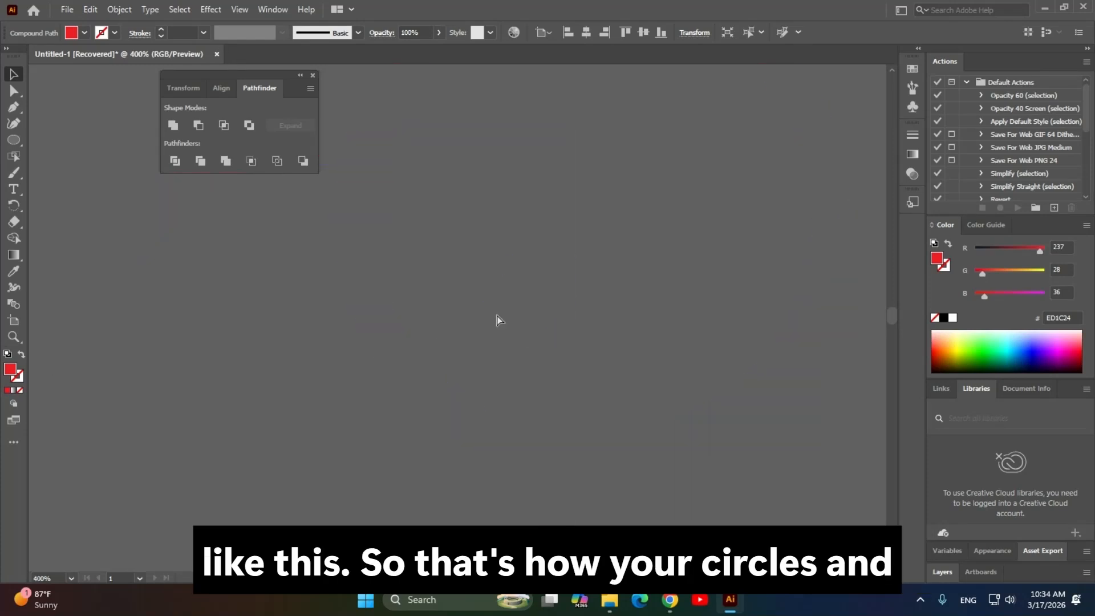
scroll(578, 299, "down", 3)
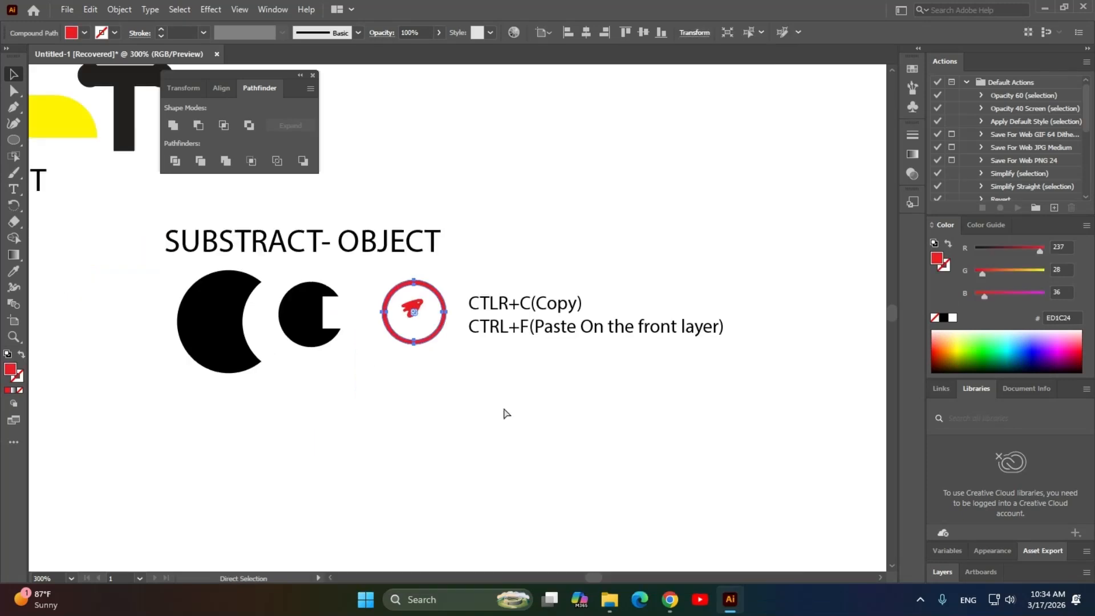
Delete the red scribble inside the ring and scale the ring up proportionally.
scroll(431, 392, "up", 2)
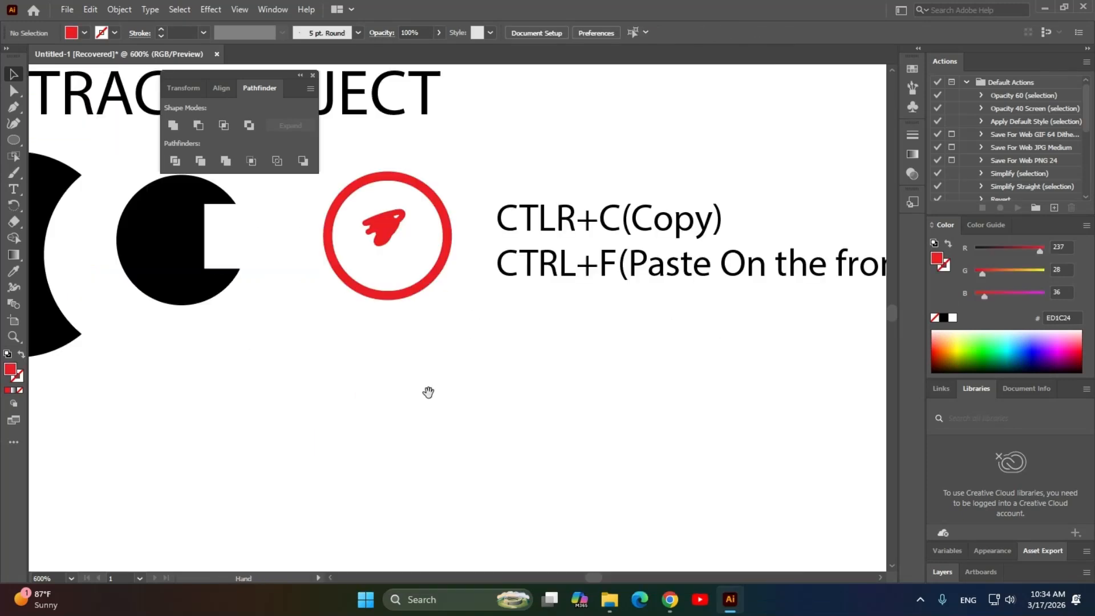
left_click(455, 318)
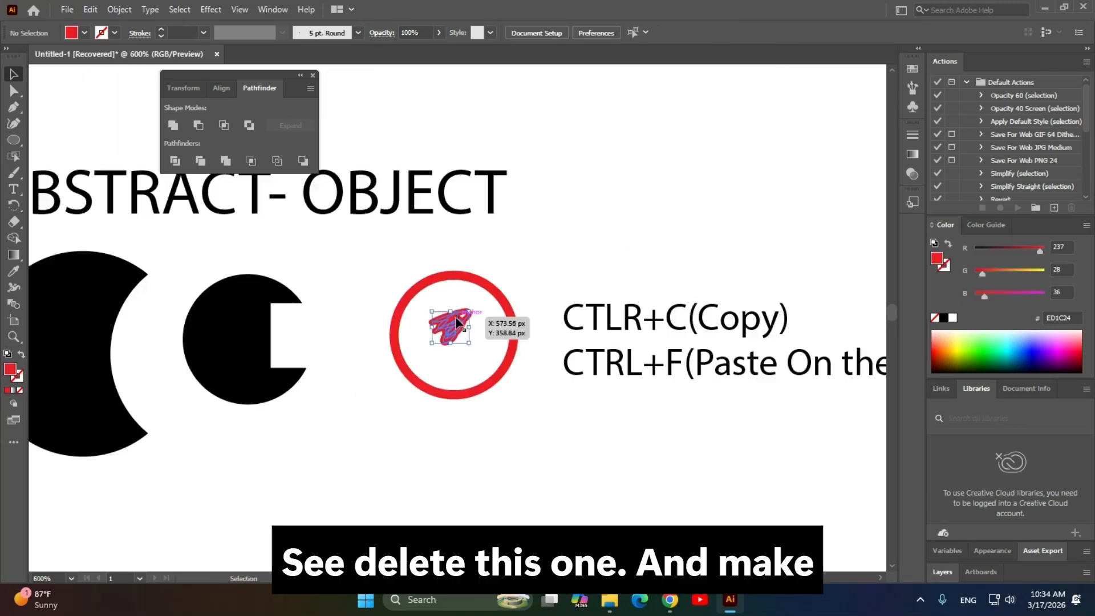
key("Delete")
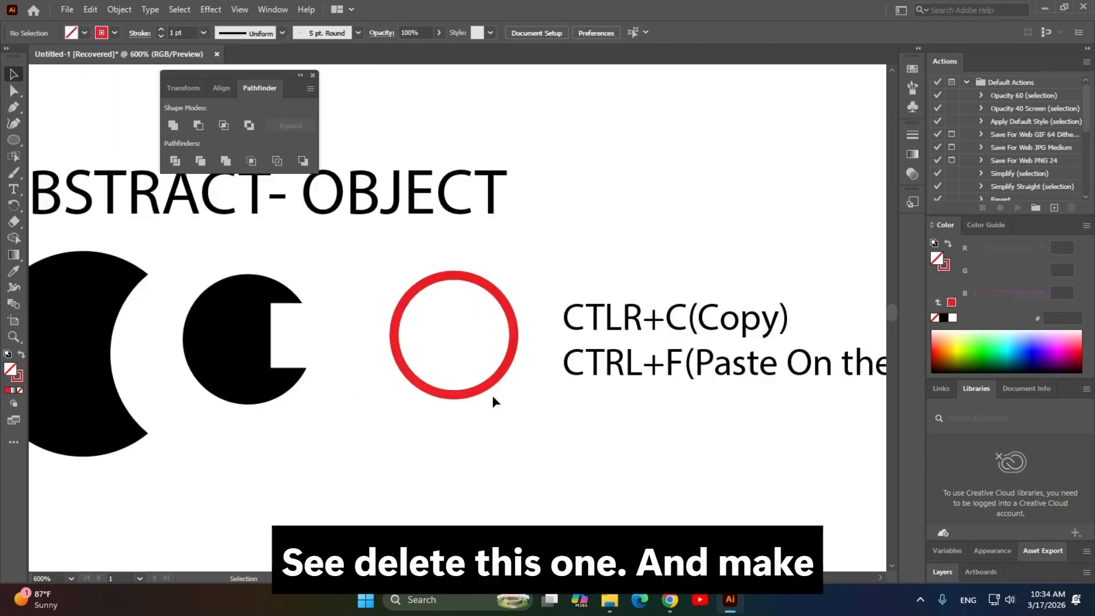
left_click(491, 394)
left_click_drag(518, 393, 577, 470)
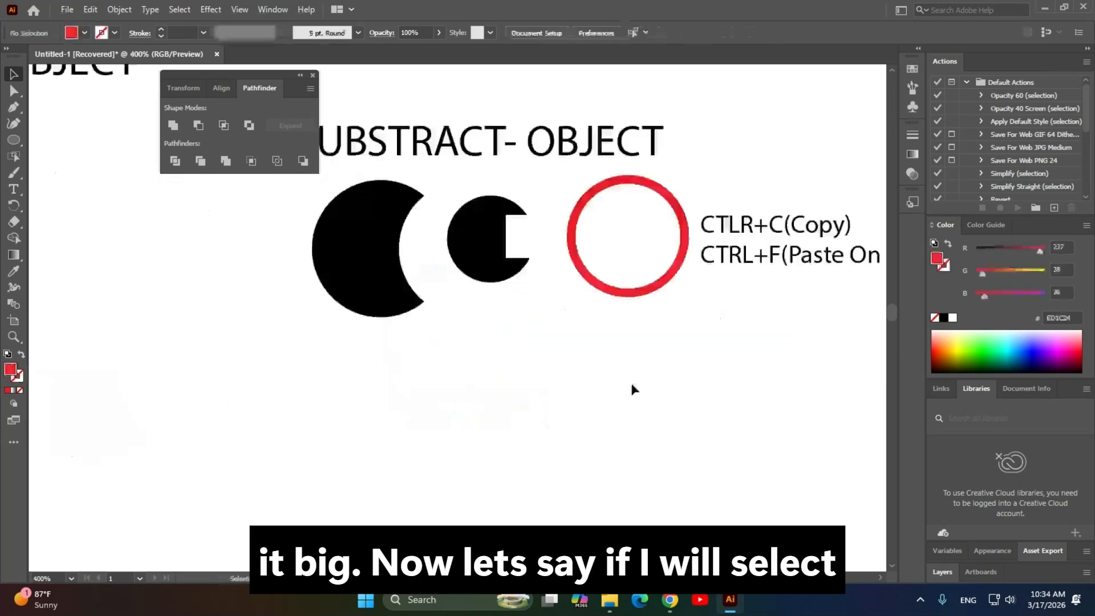
Duplicate the ring below the original, and duplicate that copy to its right so the two copies overlap.
left_click_drag(638, 303, 493, 477)
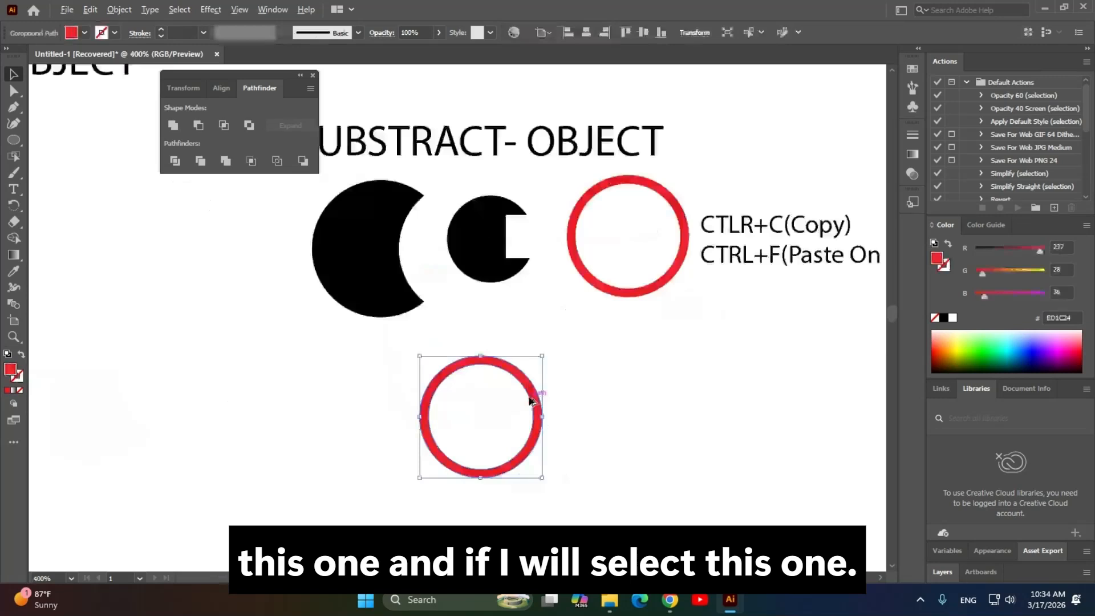
left_click_drag(530, 401, 609, 399)
left_click(254, 455)
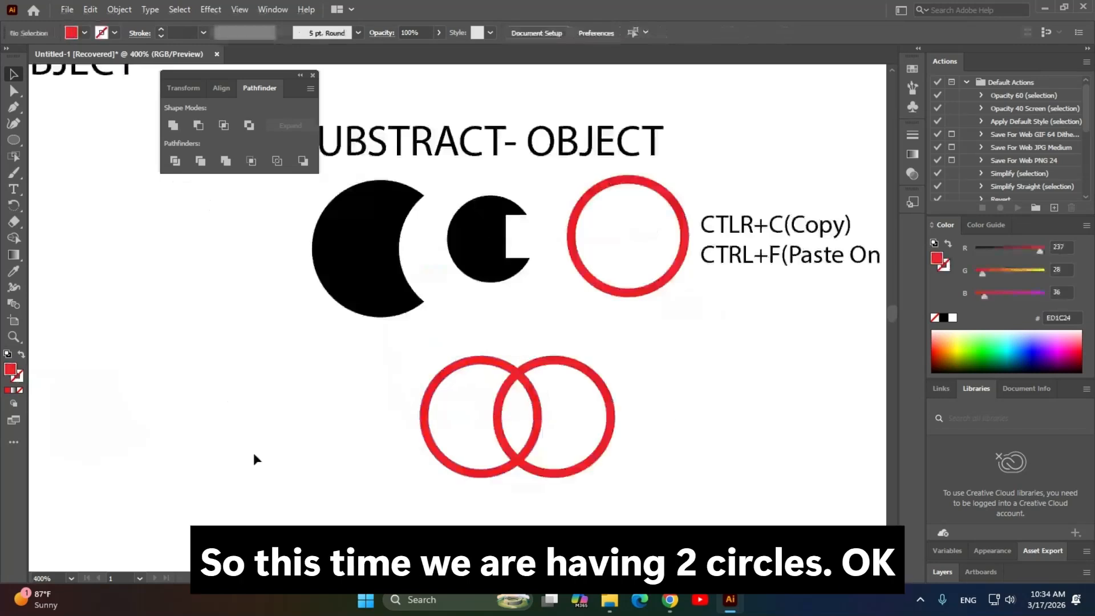
Subtract the right overlapping ring from the left one with Minus Front.
scroll(597, 450, "up", 2)
left_click_drag(597, 451, 681, 410)
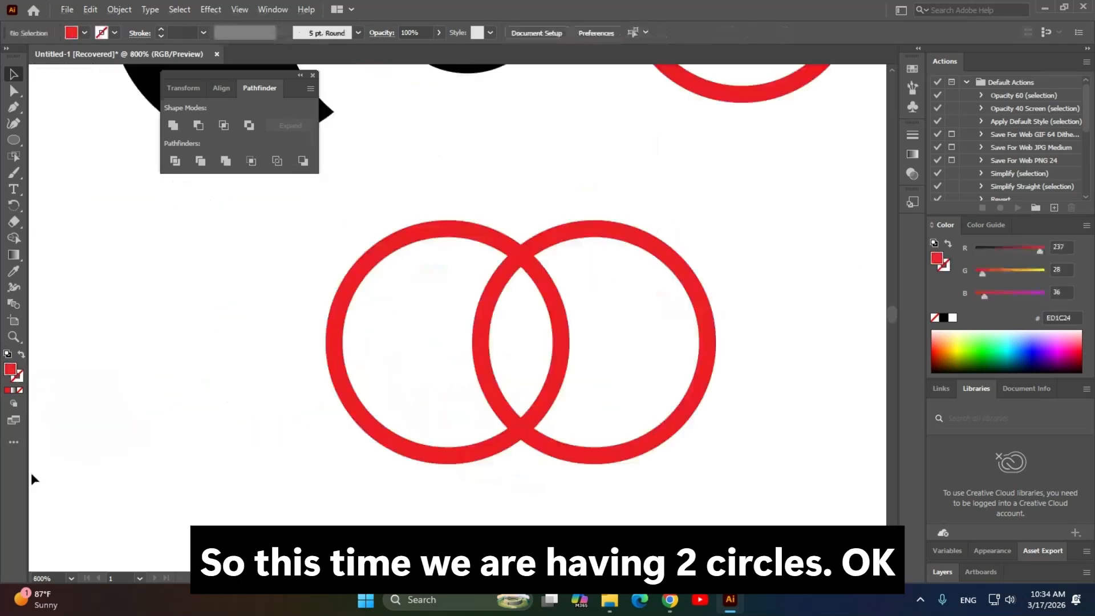
left_click_drag(736, 210, 263, 442)
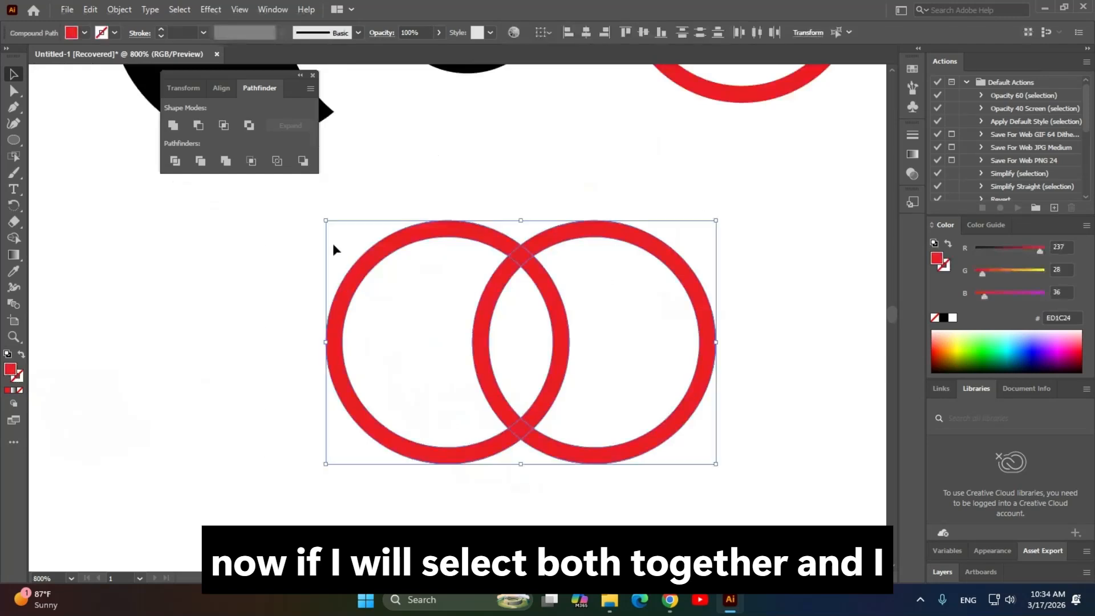
left_click(199, 126)
left_click(599, 255)
scroll(599, 256, "up", 2)
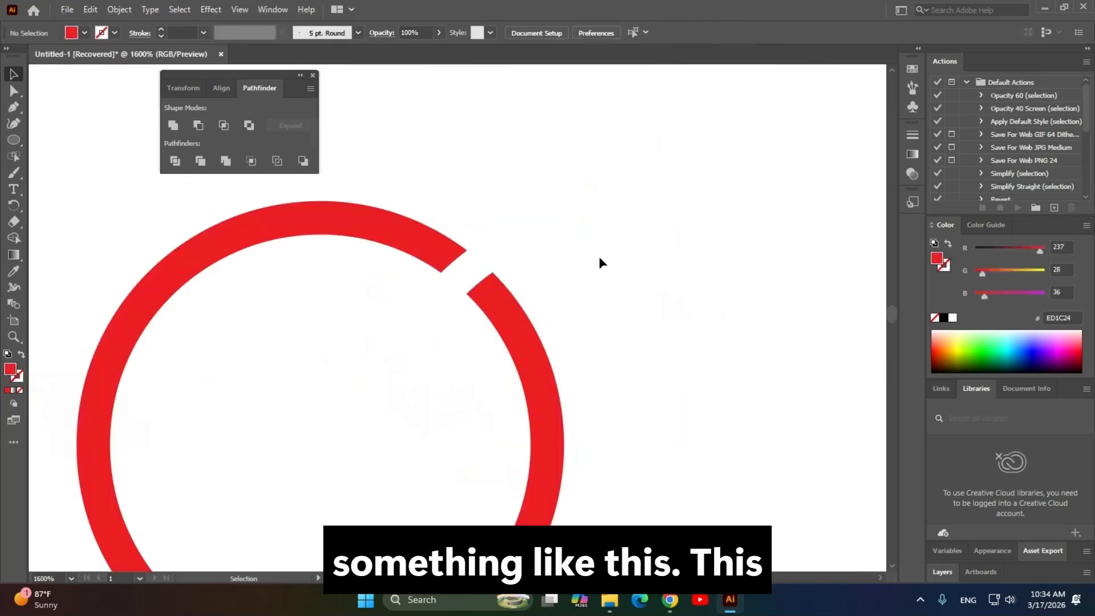
left_click_drag(599, 258, 686, 147)
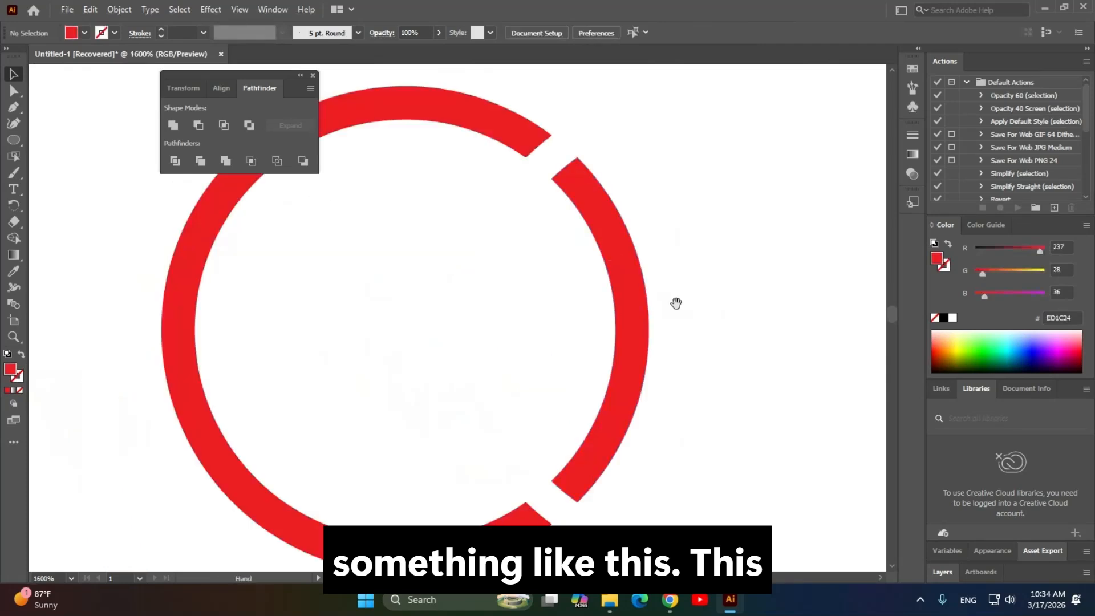
Try to select only the right-hand arc of the cut ring.
left_click_drag(676, 303, 606, 299)
left_click(580, 279)
scroll(579, 278, "down", 1)
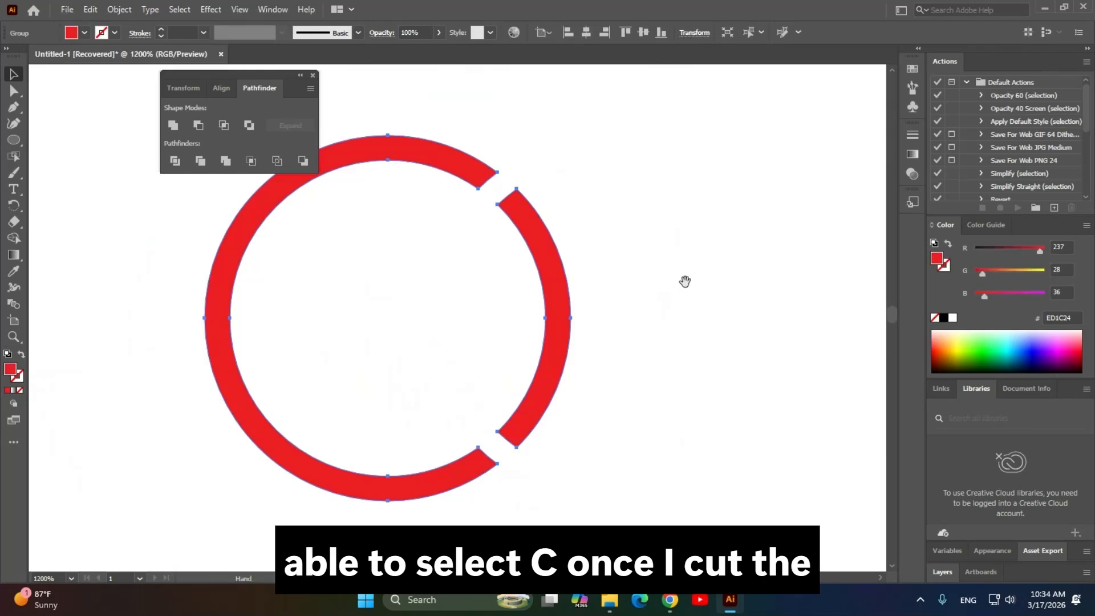
key("space")
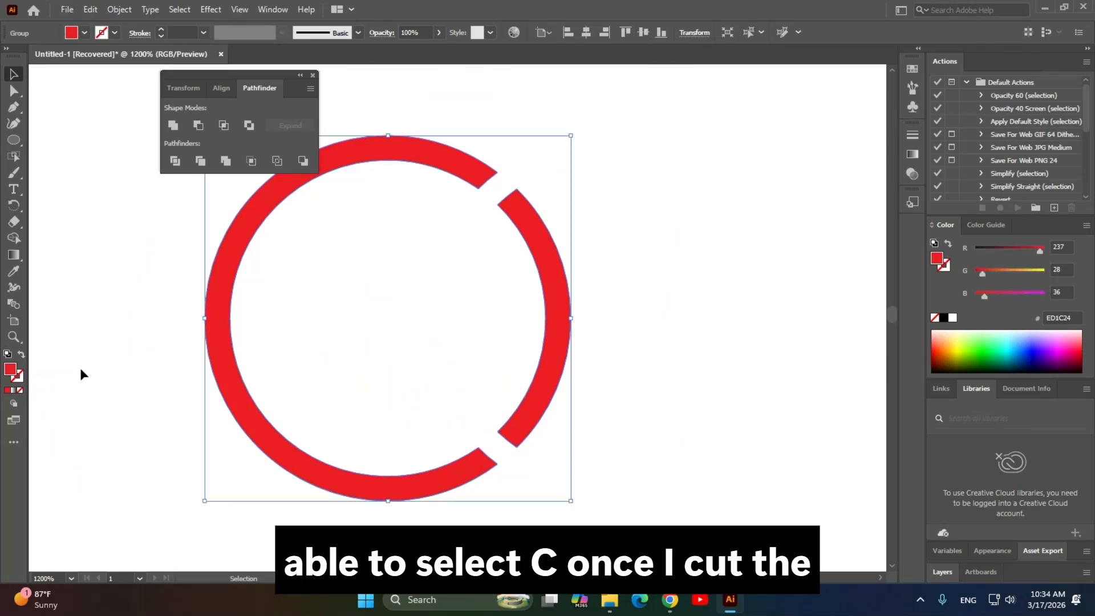
left_click(493, 349)
left_click(567, 311)
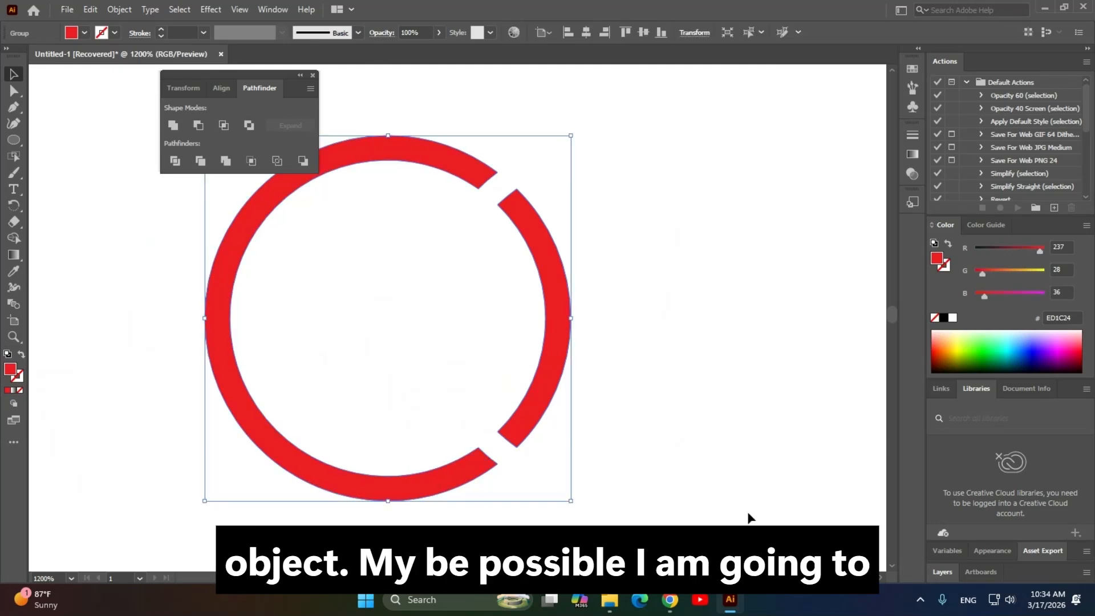
left_click(485, 299)
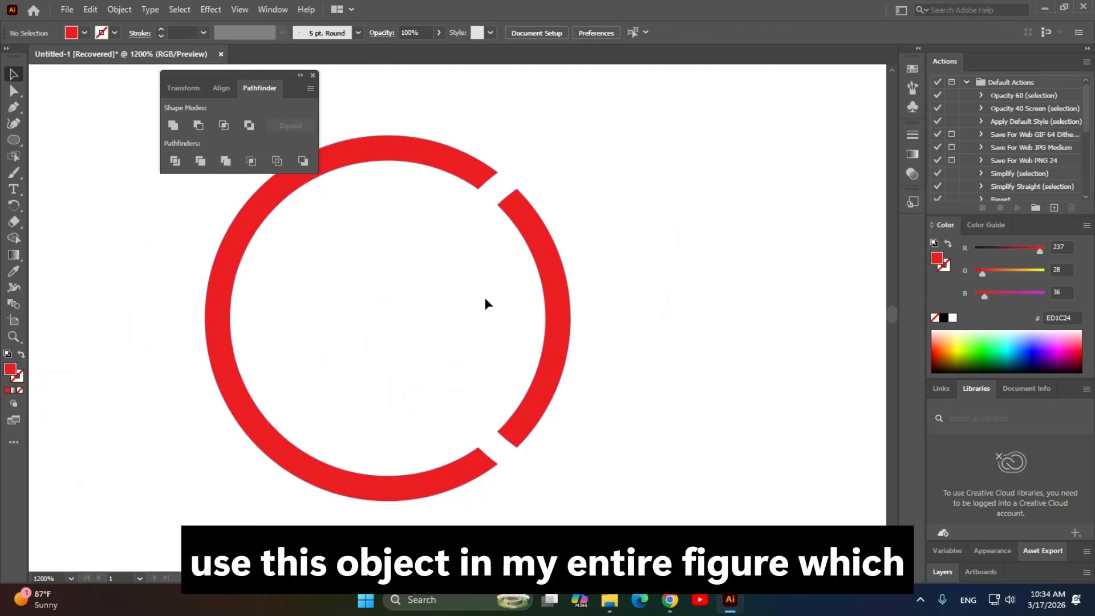
left_click(558, 302)
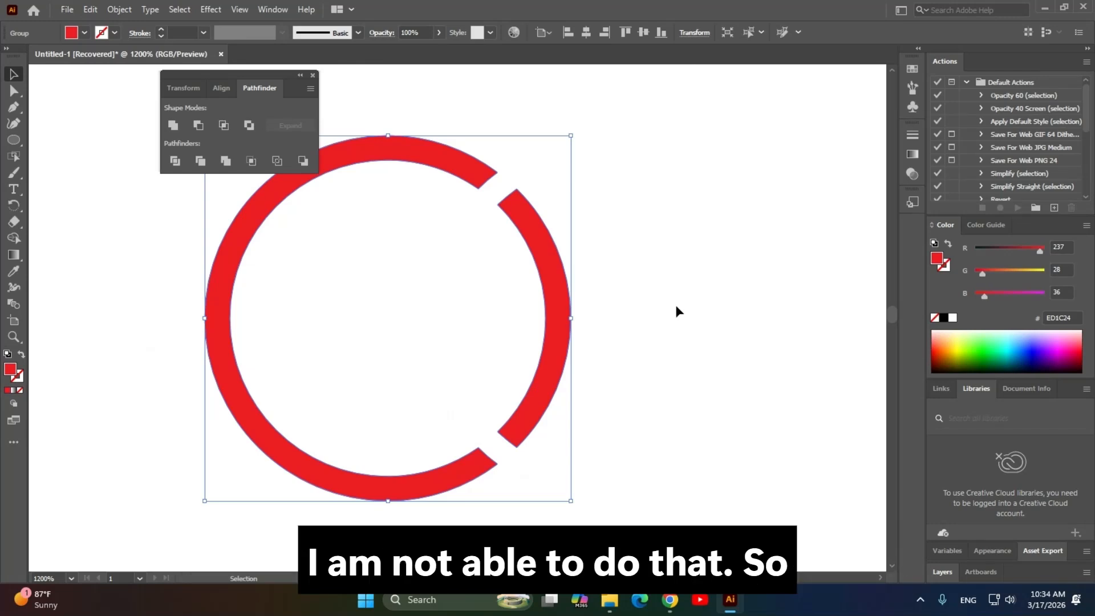
left_click(677, 307)
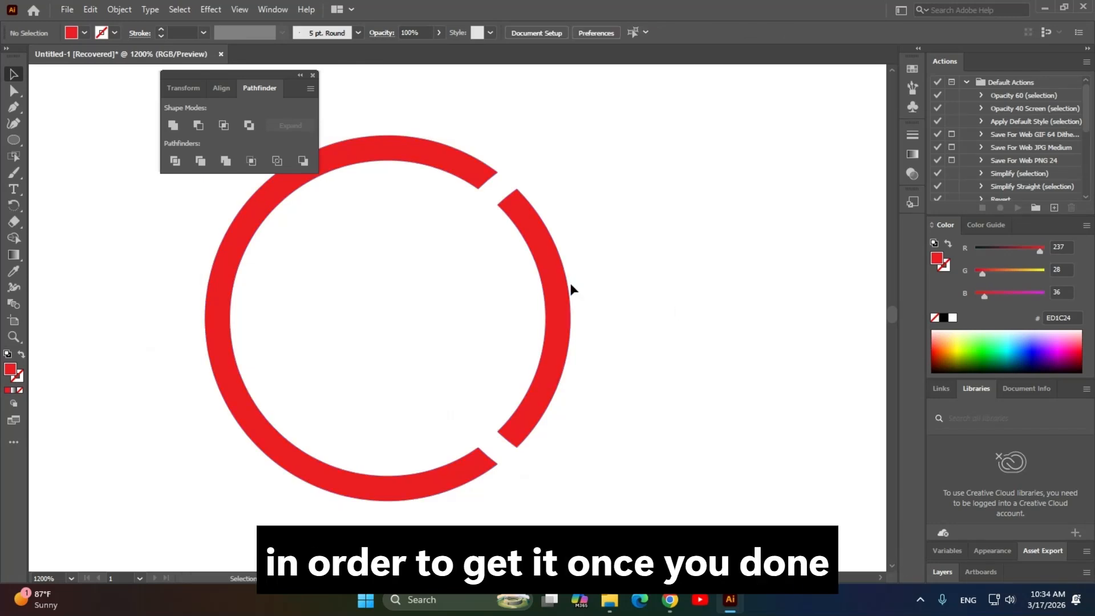
Ungroup the cut ring and move its right-hand arc outward, away from the larger part.
left_click(568, 292)
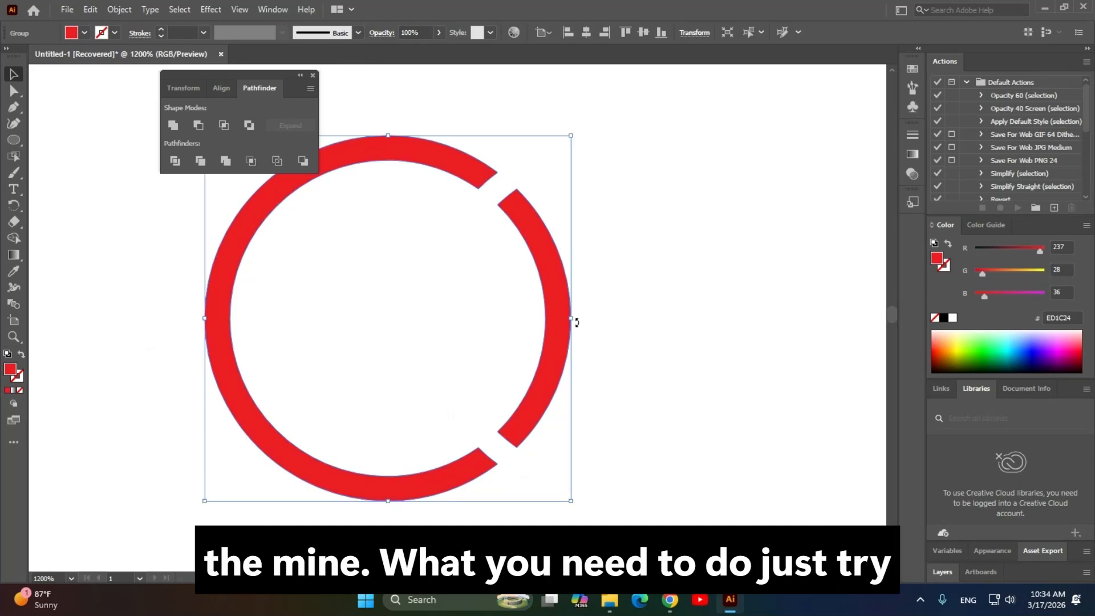
right_click(437, 172)
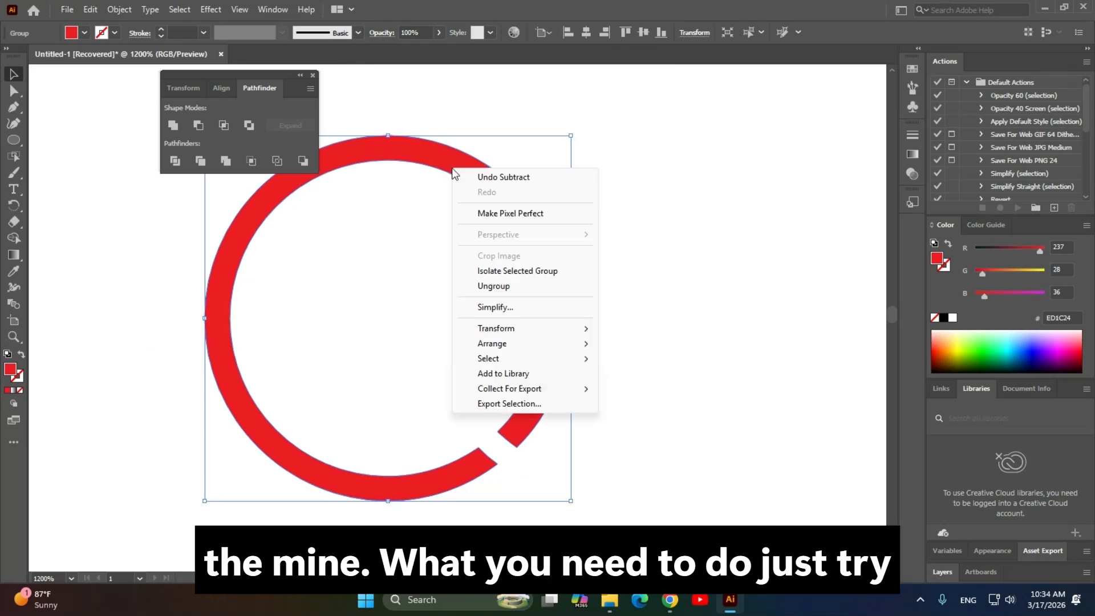
left_click(522, 288)
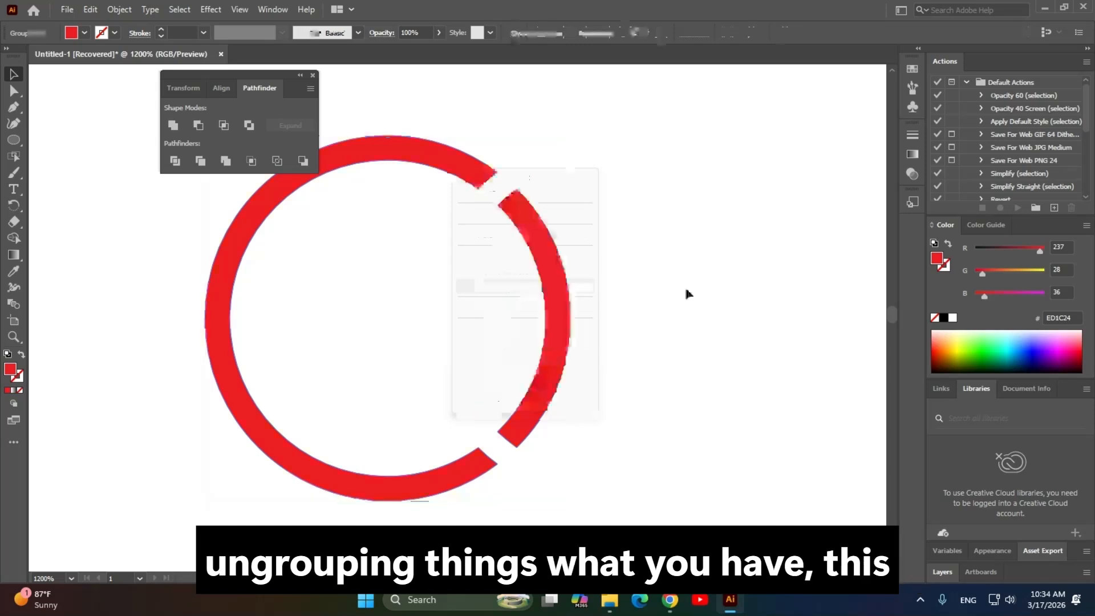
left_click_drag(557, 285, 637, 284)
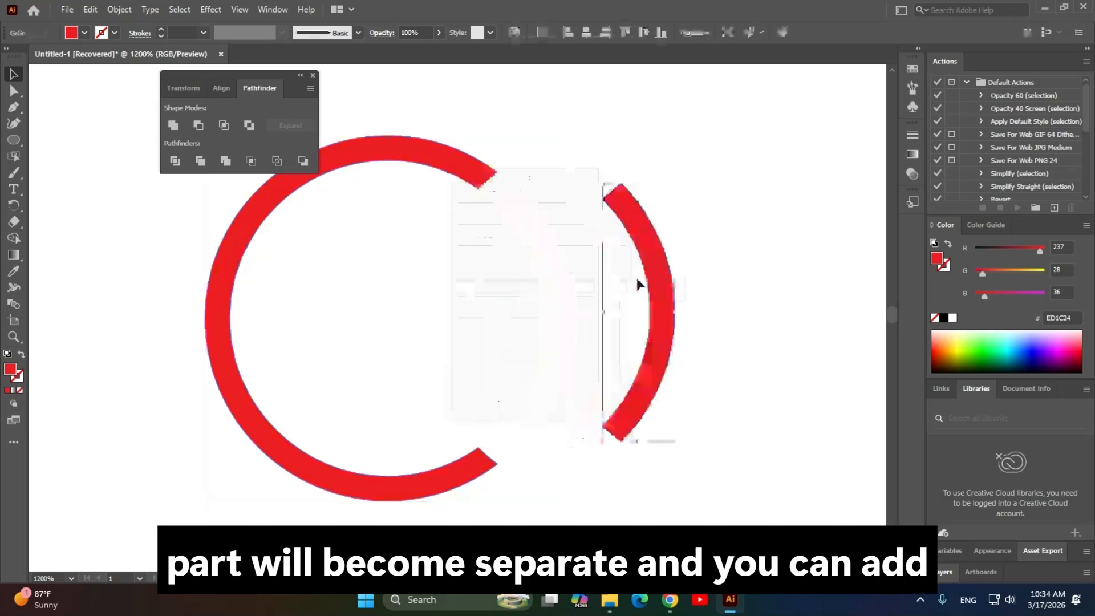
Move the loose arc into the open ring, rotate it, and lay it across the ring's upper band.
left_click_drag(633, 359, 581, 327)
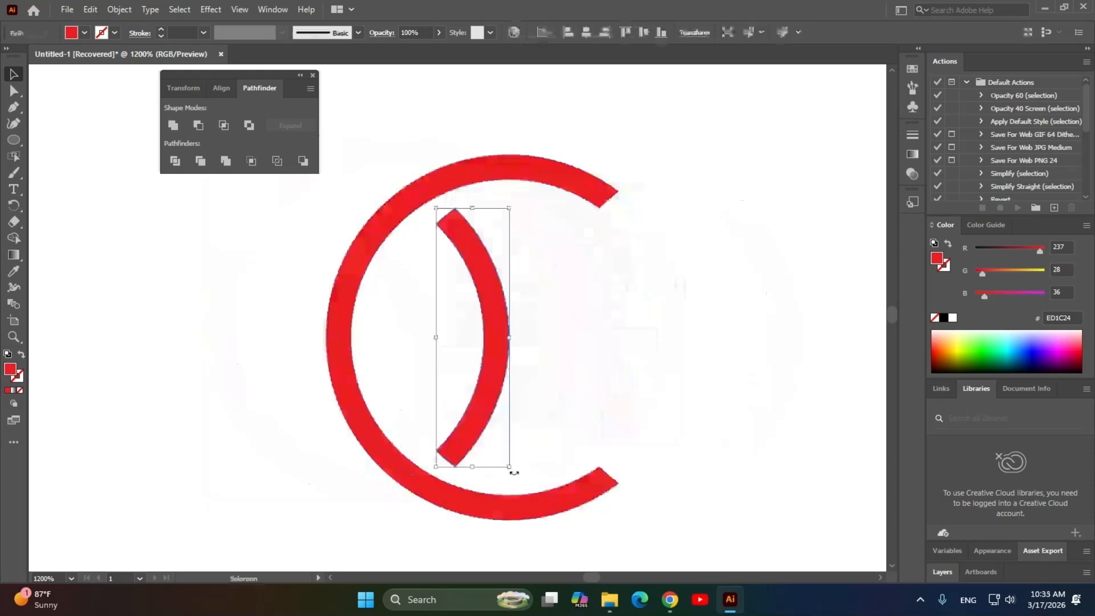
left_click_drag(514, 473, 553, 307)
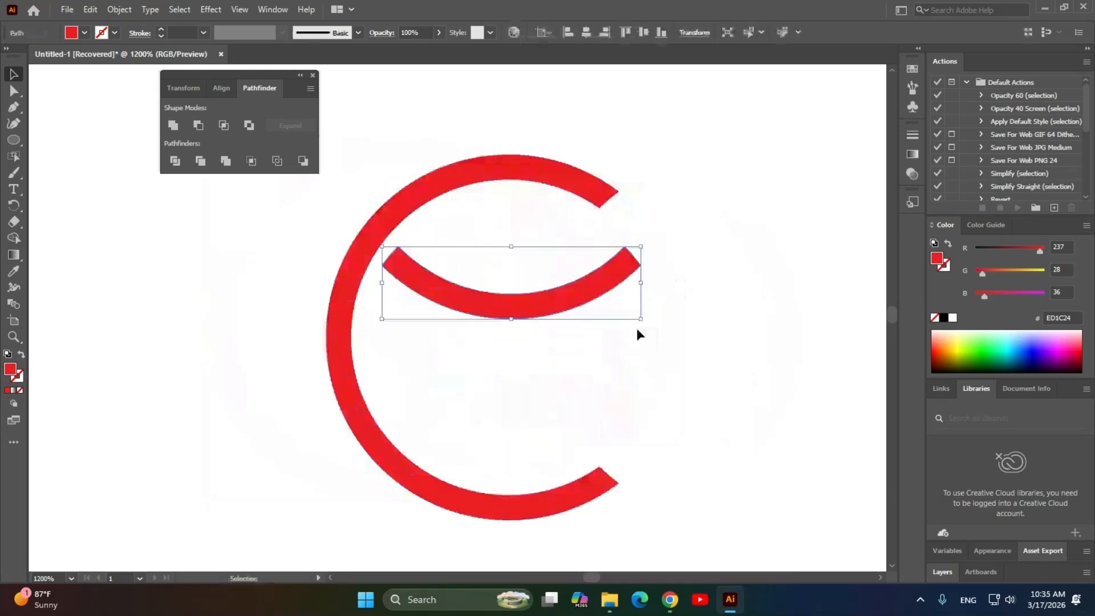
left_click_drag(637, 330, 508, 189)
left_click_drag(508, 186, 507, 176)
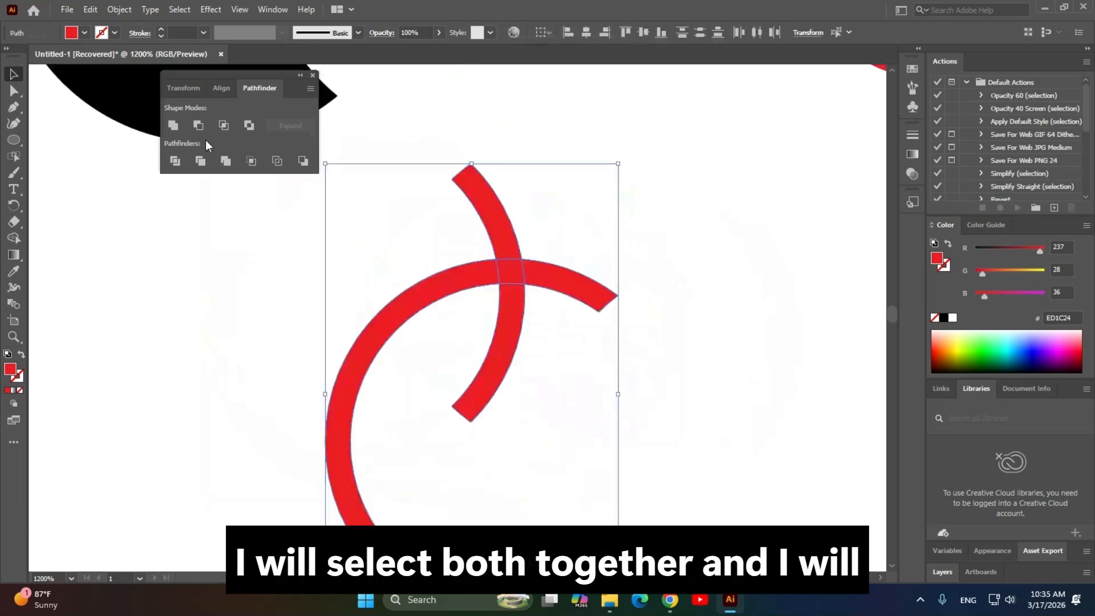
Subtract the open ring from the crossing arc with Minus Front, and move the resulting arc pieces slightly away.
left_click(198, 126)
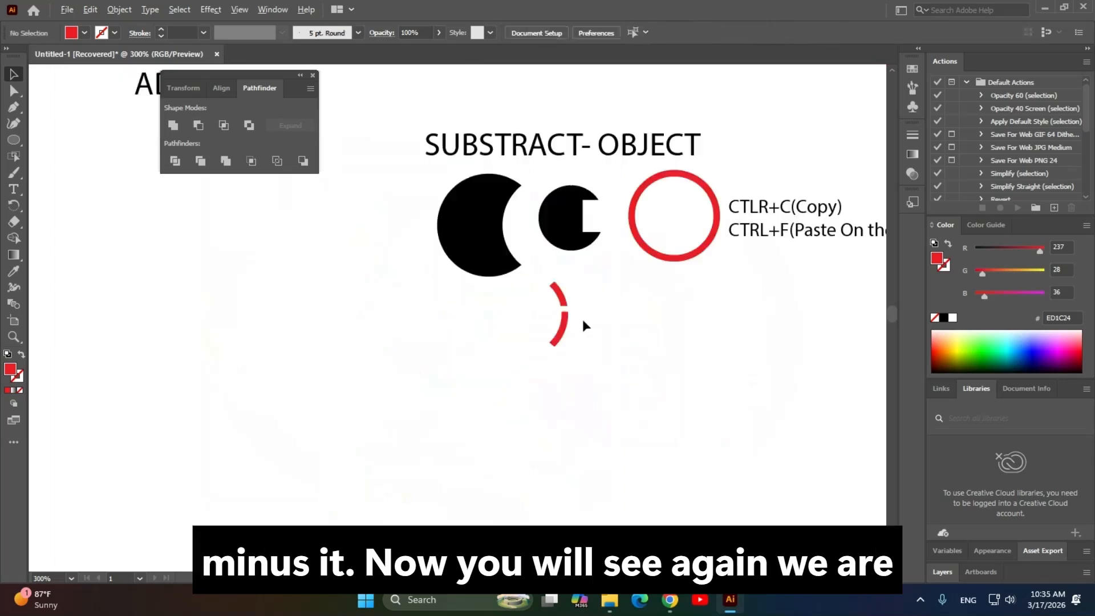
scroll(583, 319, "up", 2)
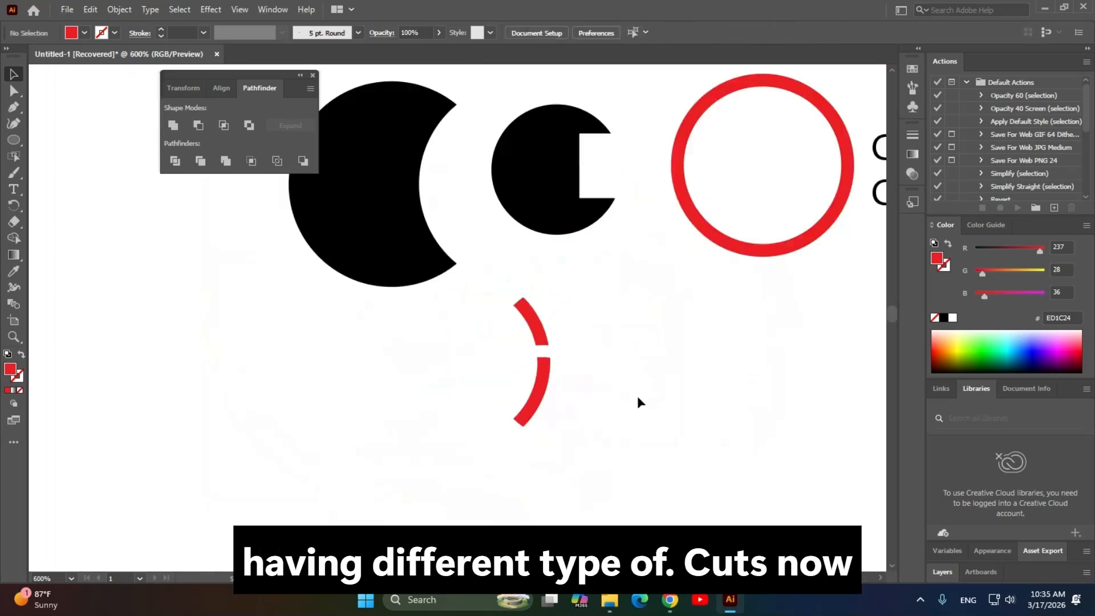
left_click_drag(638, 396, 622, 386)
left_click_drag(543, 339, 600, 377)
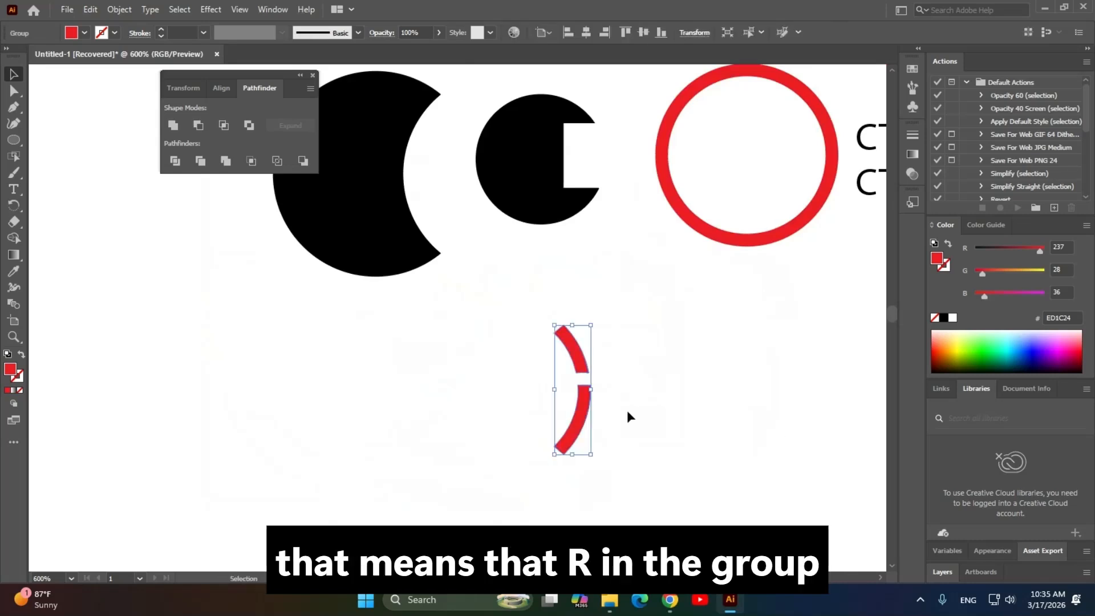
Ungroup the two arc pieces and move them apart from each other.
right_click(578, 350)
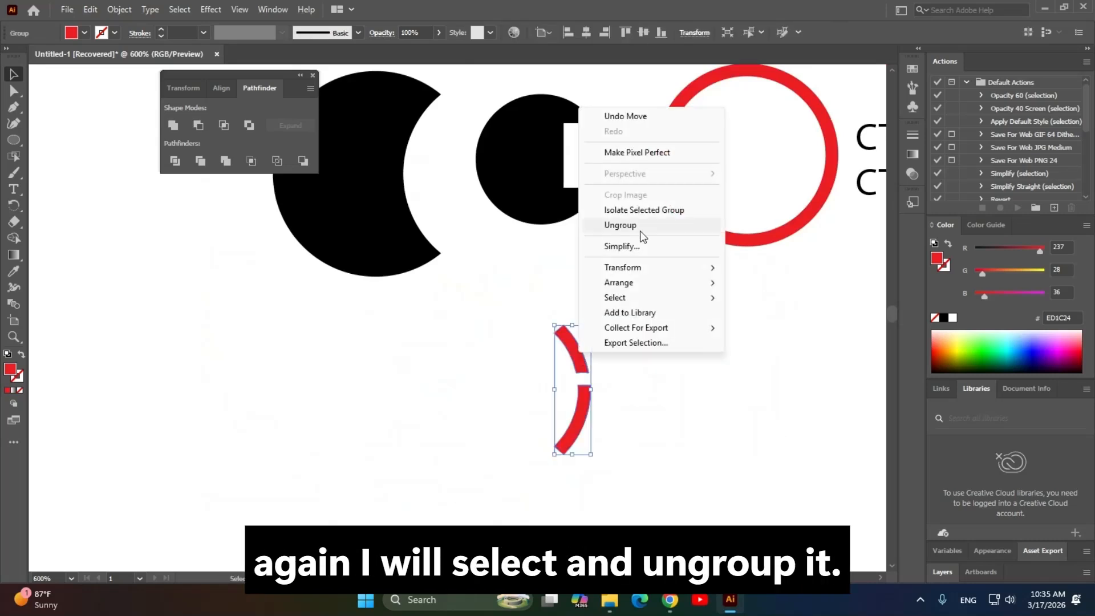
left_click(620, 226)
left_click(616, 296)
left_click_drag(576, 353, 415, 372)
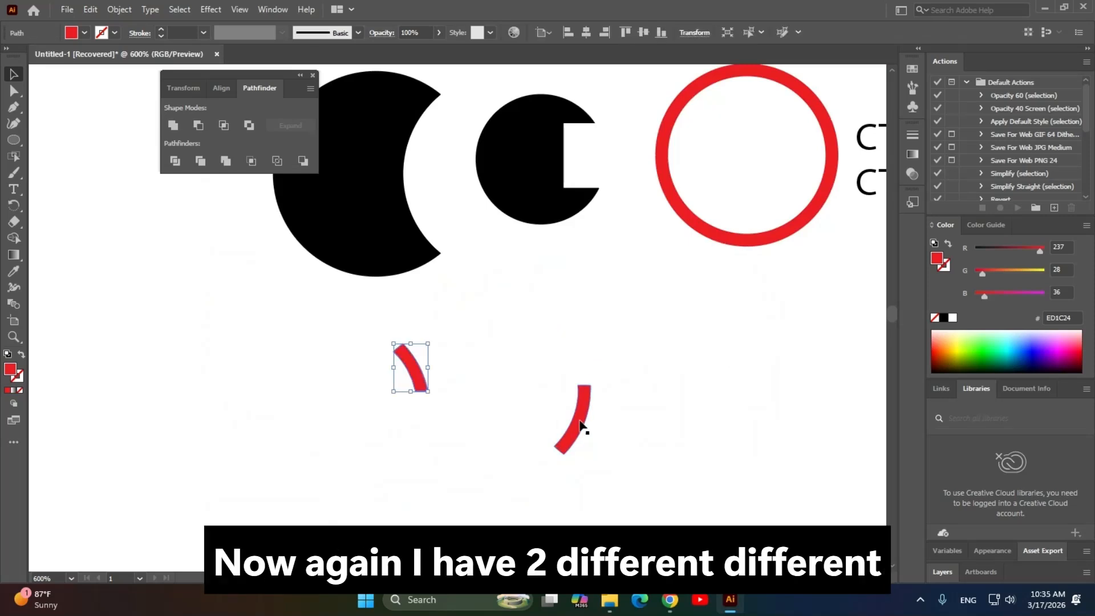
left_click_drag(581, 425, 682, 441)
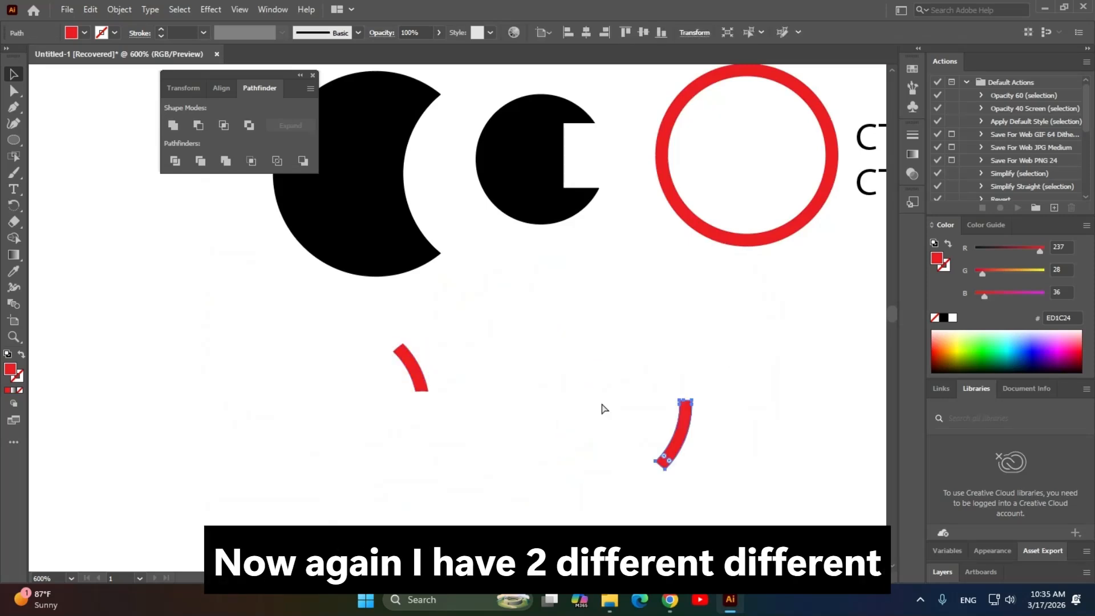
Undo the arc moves, ungrouping and Minus Front cuts back to the single uncut ring below the original.
key("ctrl+z")
key("ctrl+z")
left_click(571, 361)
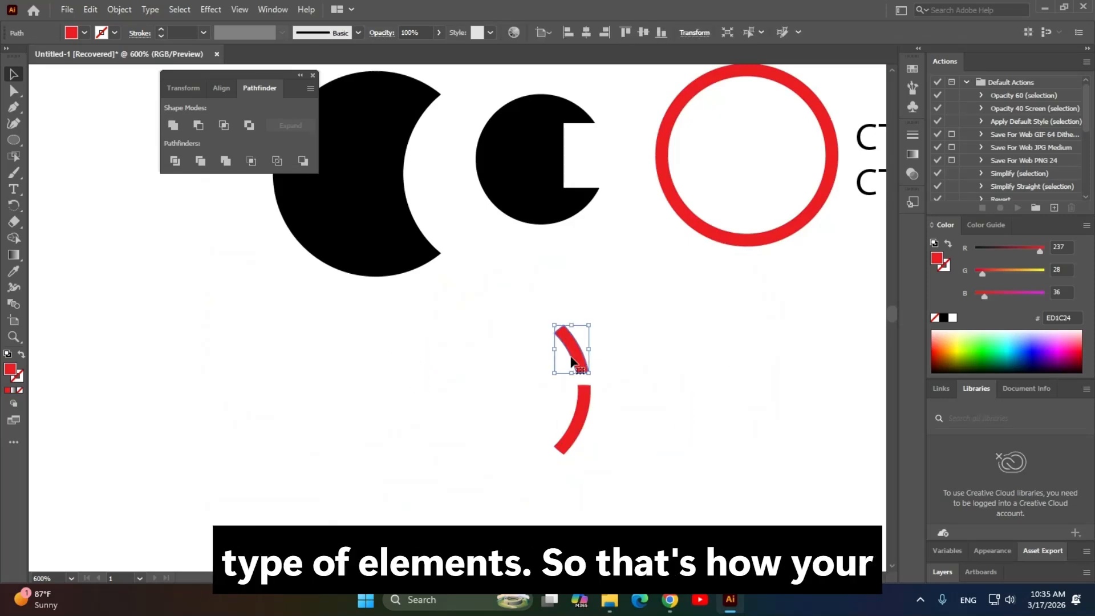
key("ctrl+minus")
key("ctrl+z")
key("ctrl+z")
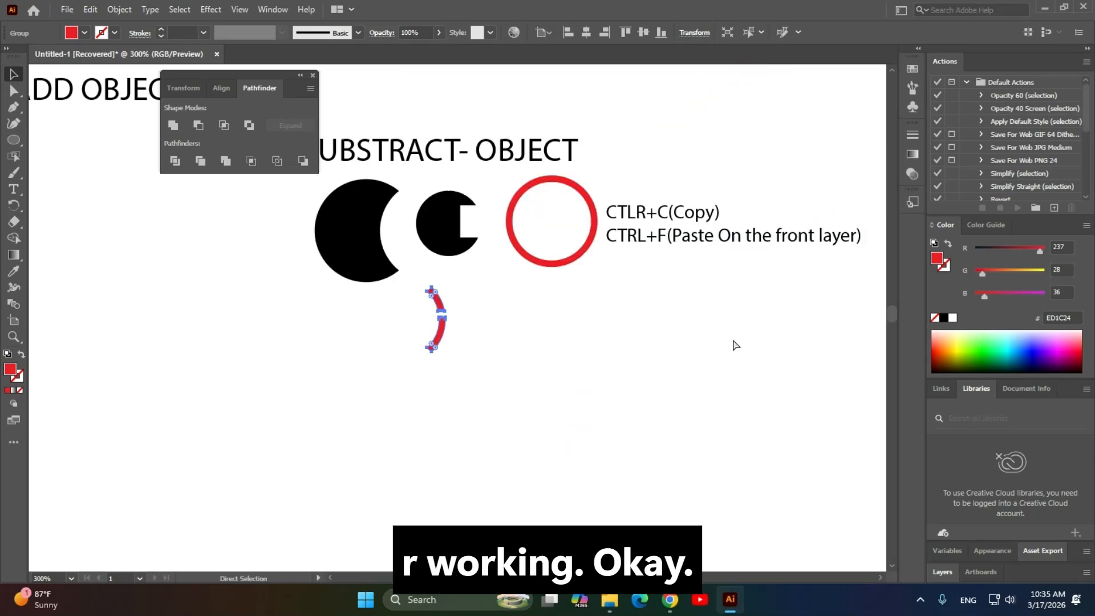
key("ctrl+z")
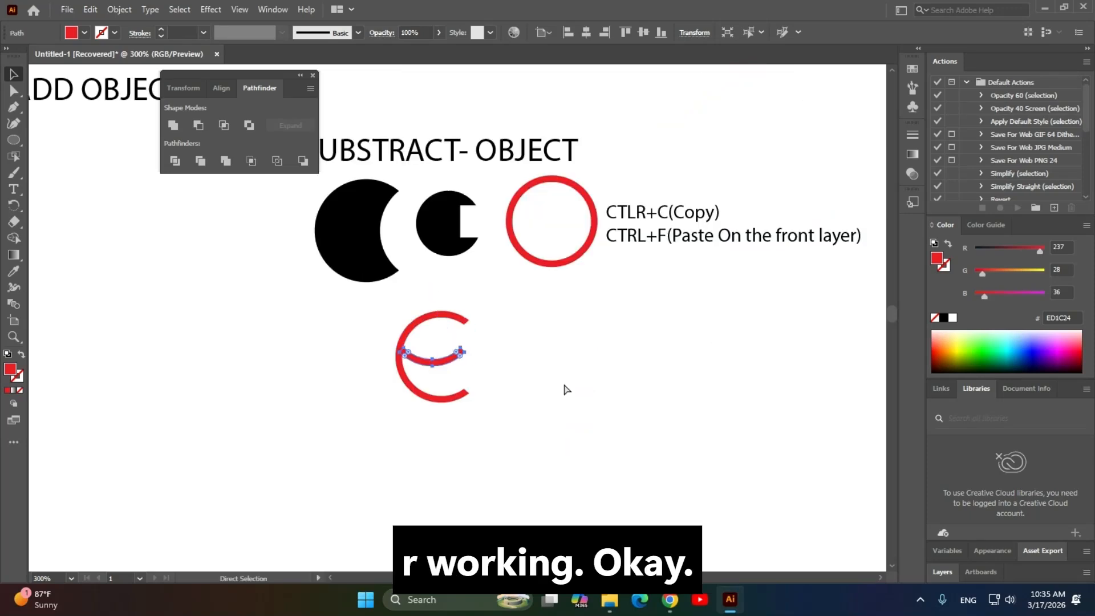
key("ctrl+z")
key("ctrl+z")
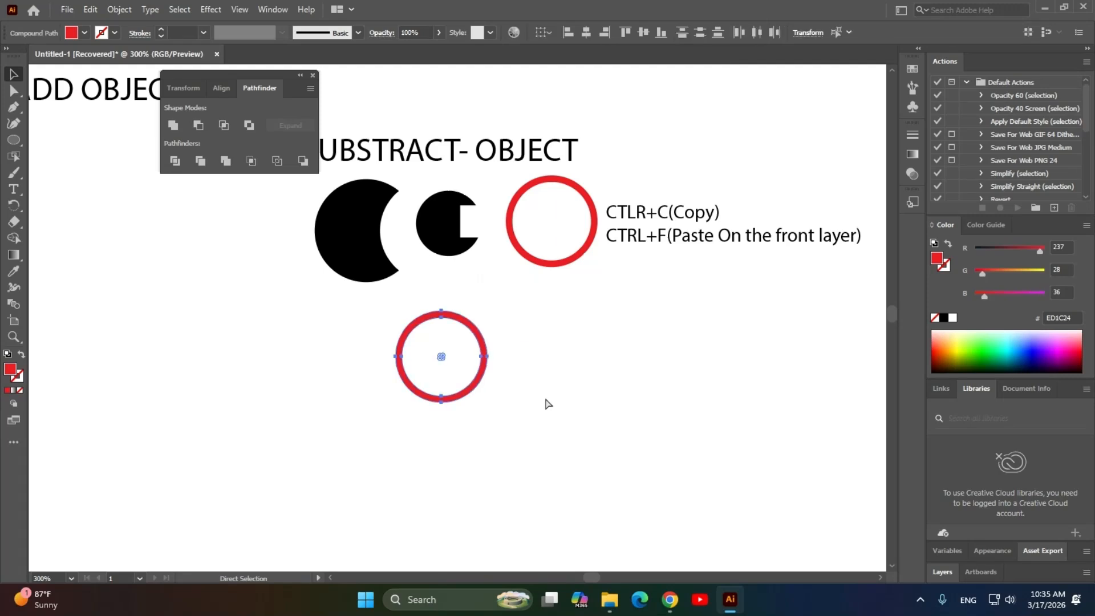
key("space")
left_click_drag(549, 403, 713, 391)
key("v")
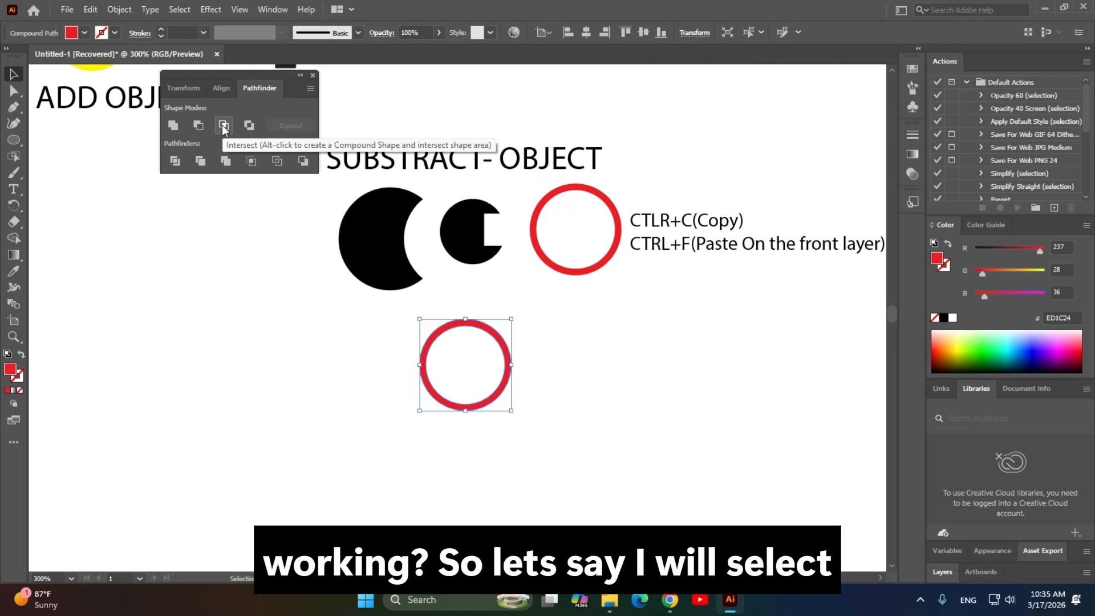
Duplicate the lower ring to its right so that the two rings overlap.
left_click(477, 311)
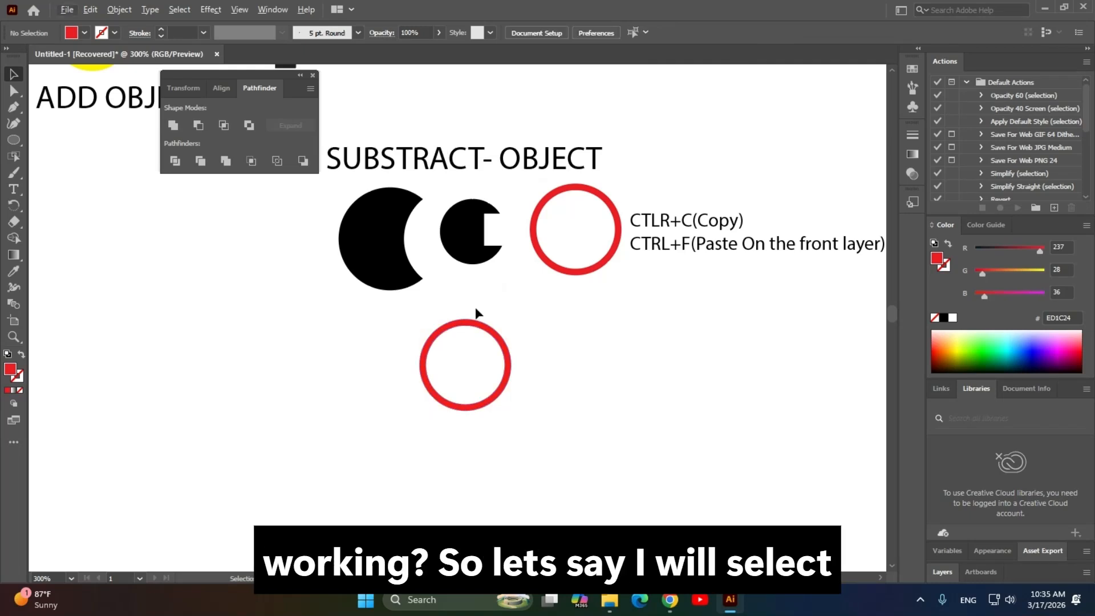
left_click_drag(508, 342, 548, 338)
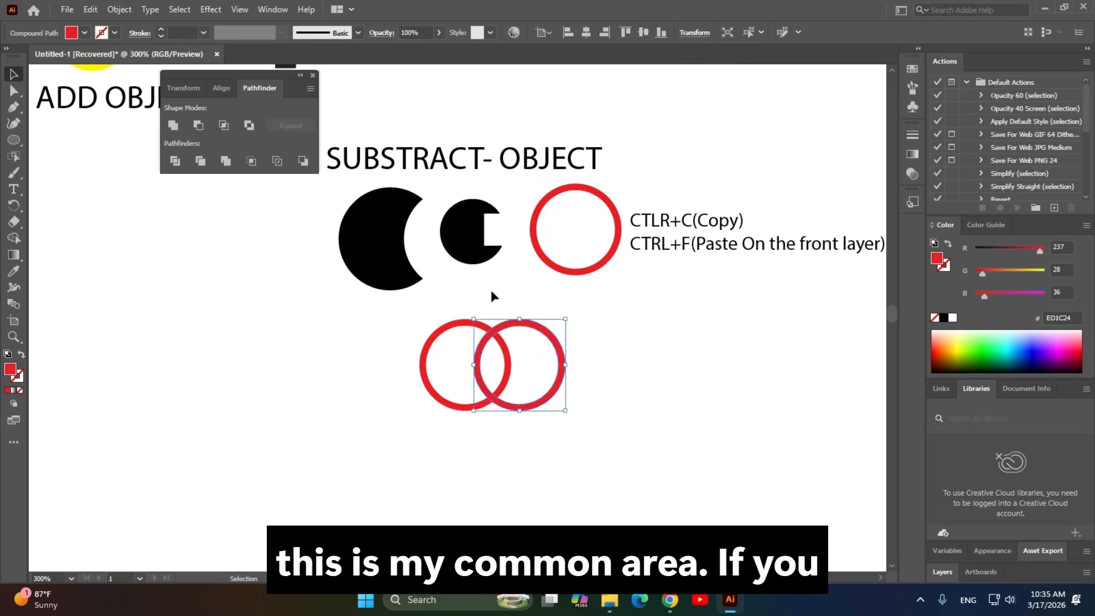
scroll(493, 377, "up", 1)
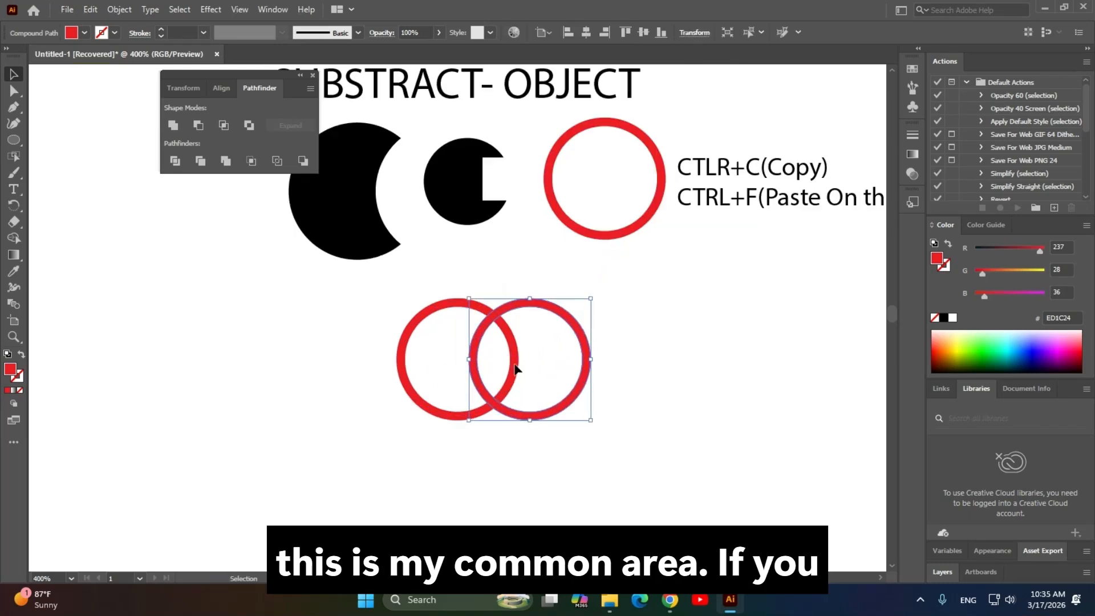
left_click_drag(89, 344, 191, 357)
left_click(309, 324)
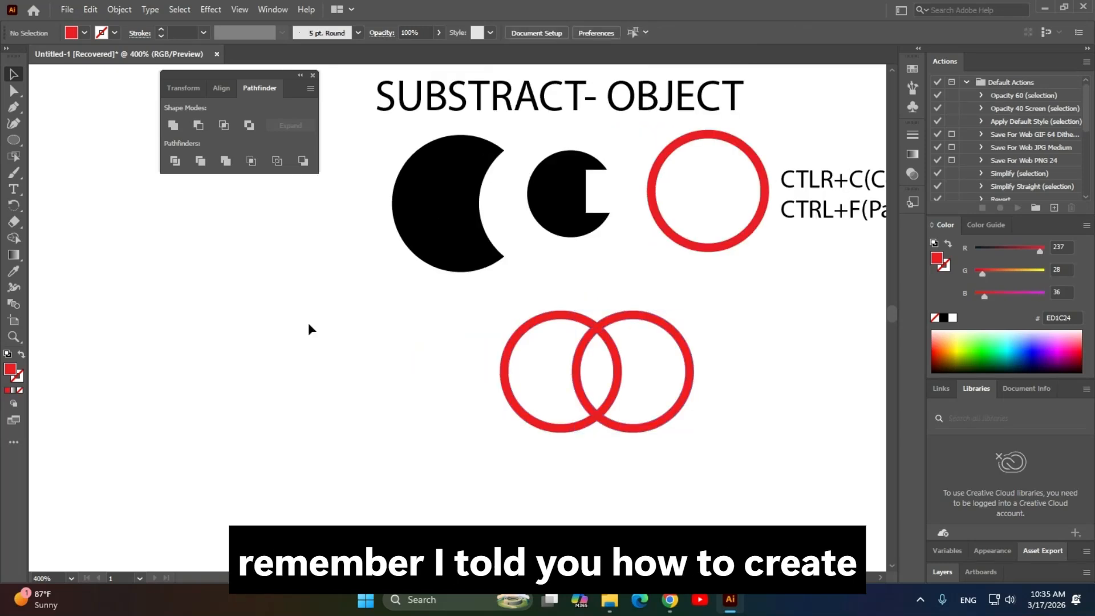
Draw a circle about 26 px in diameter left of the overlapping rings, with no fill and a black stroke.
key("p")
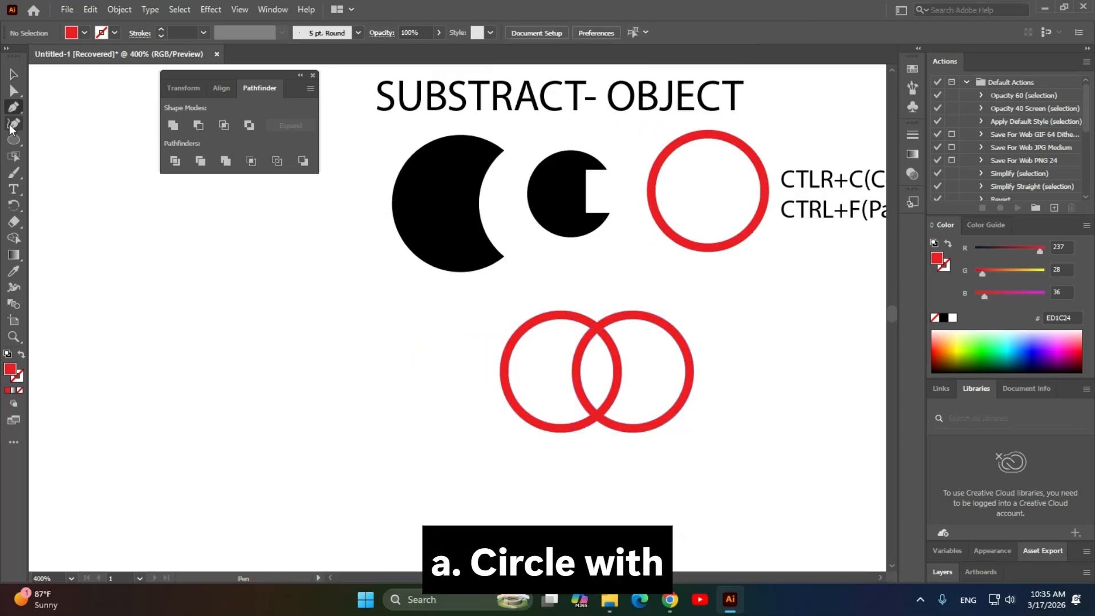
left_click(15, 141)
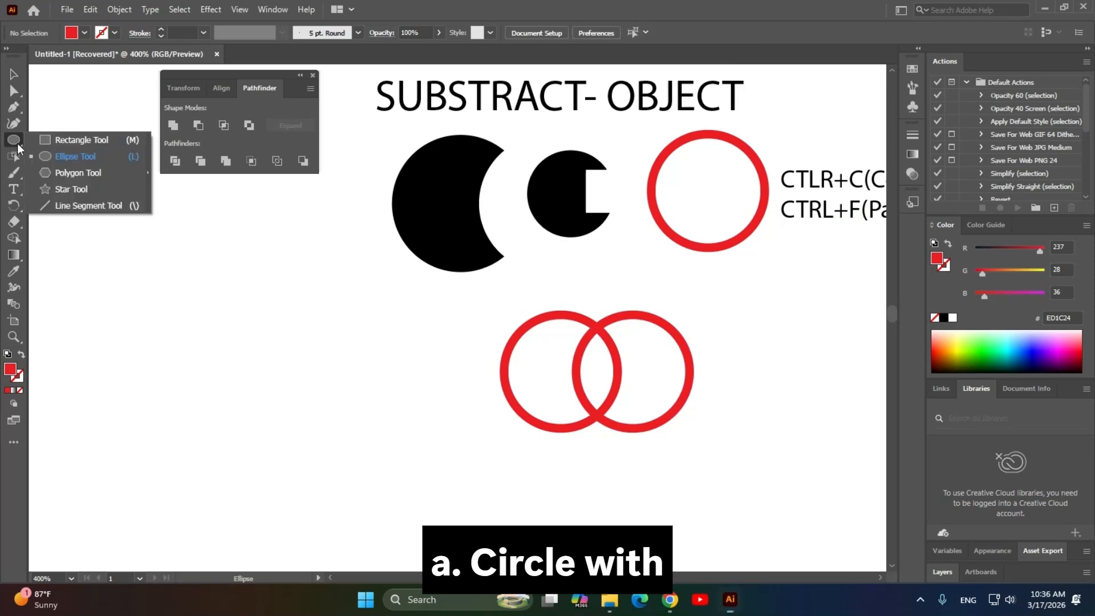
left_click(76, 157)
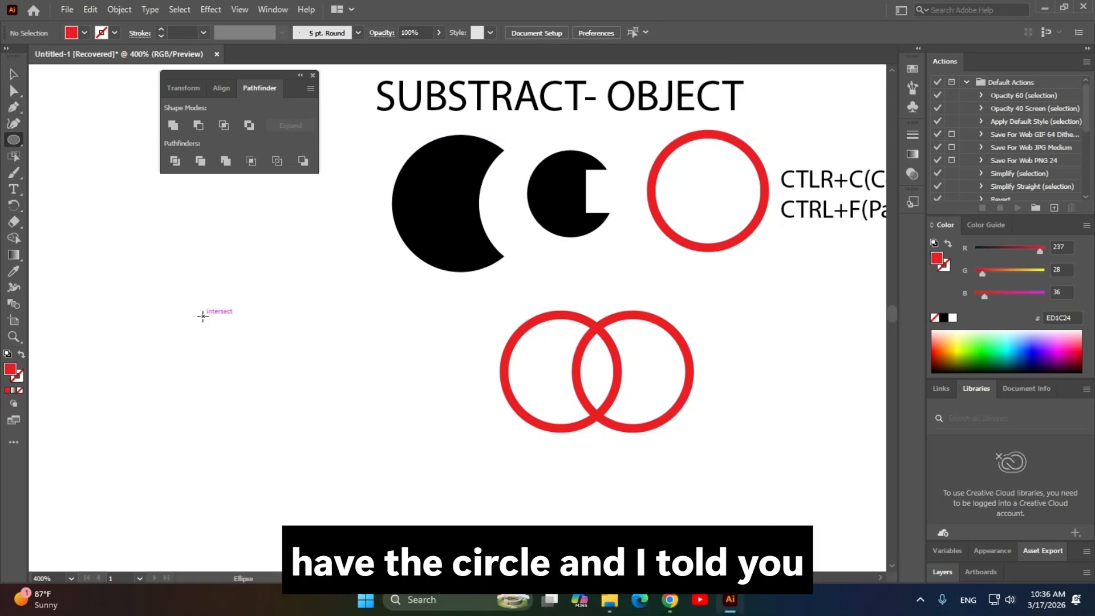
left_click_drag(203, 316, 250, 362)
left_click(85, 33)
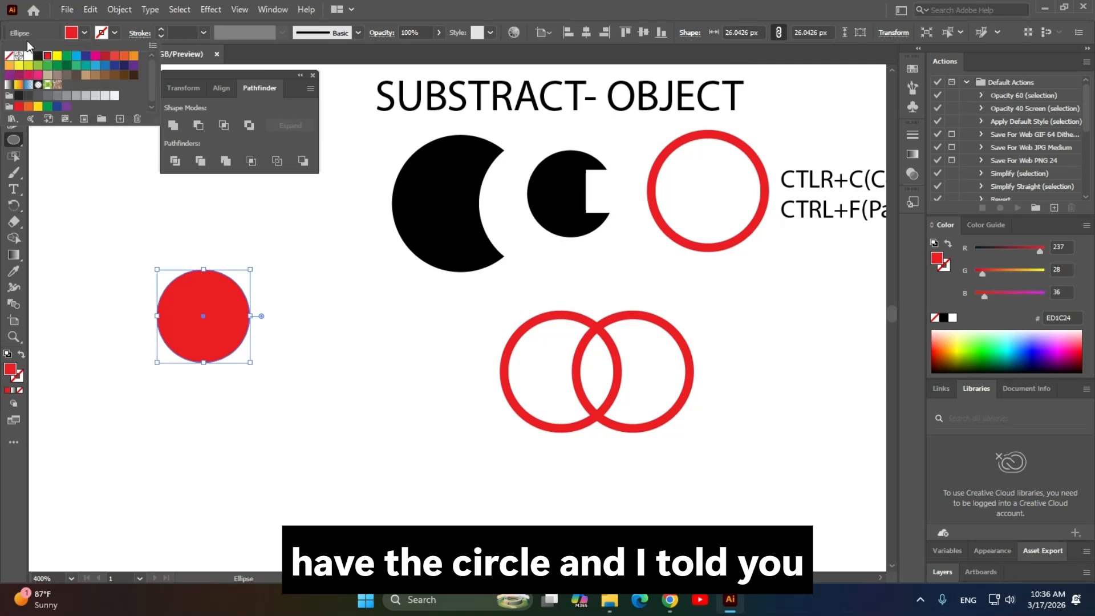
left_click(10, 57)
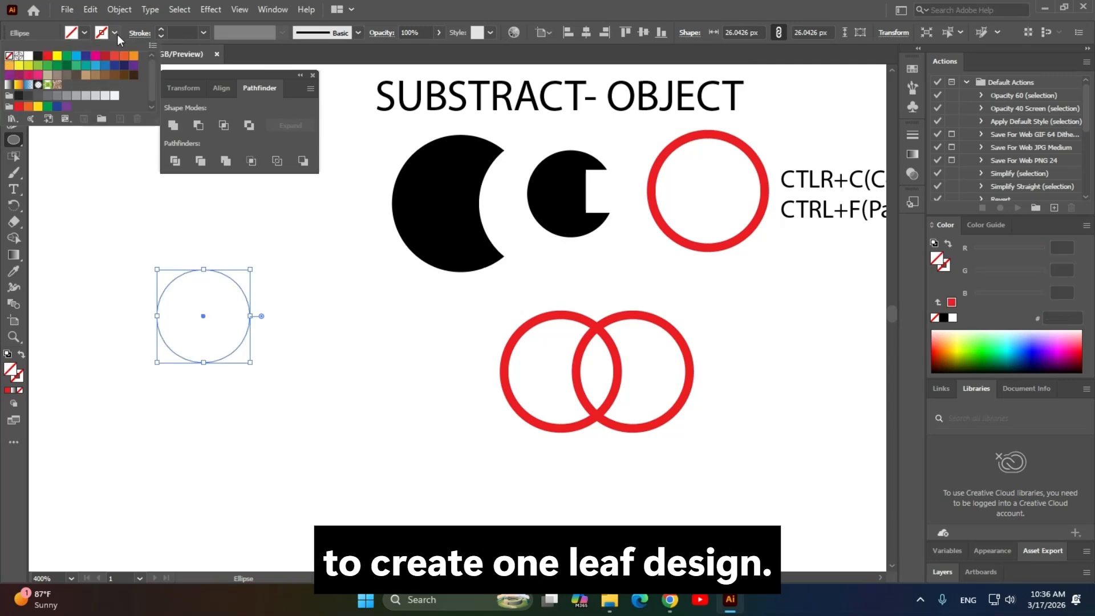
left_click(38, 57)
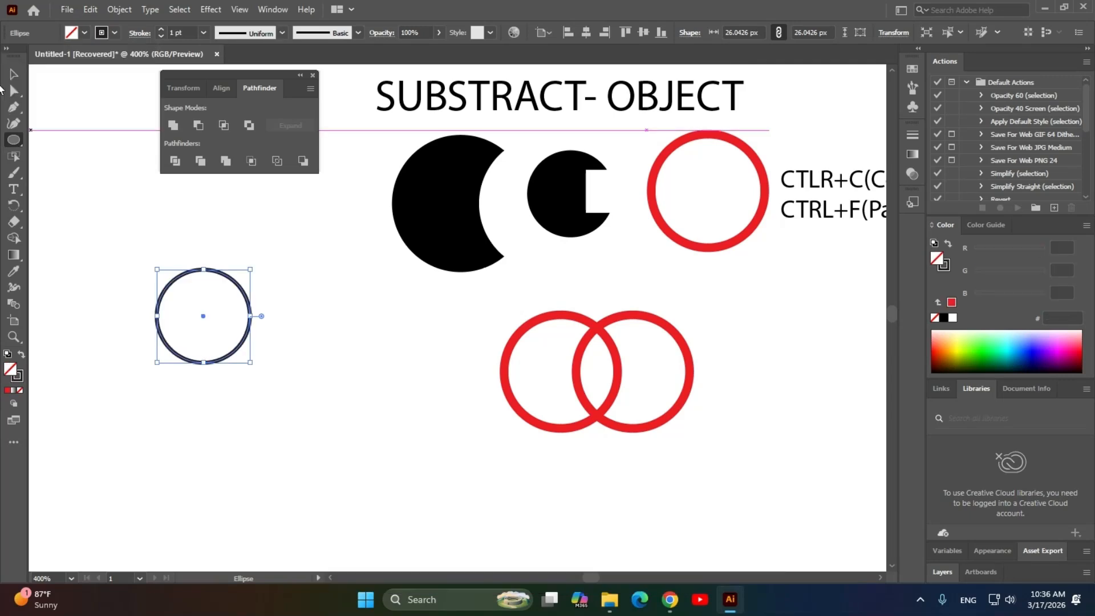
Convert the black circle's bottom and top anchor points to corners to form a leaf shape.
left_click(14, 105)
left_click(85, 123)
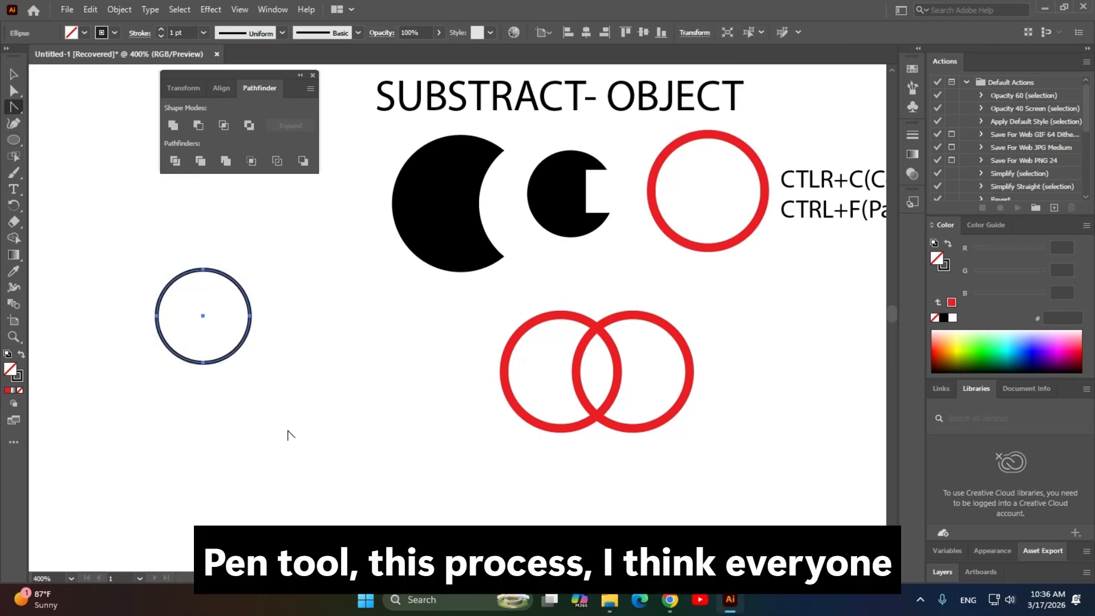
left_click(203, 361)
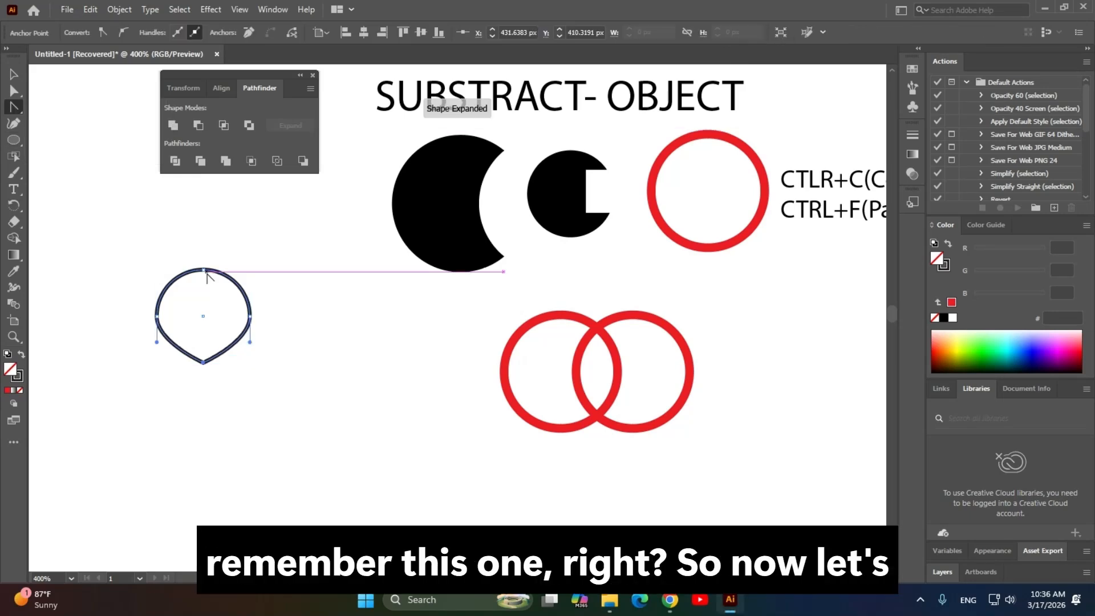
left_click(203, 271)
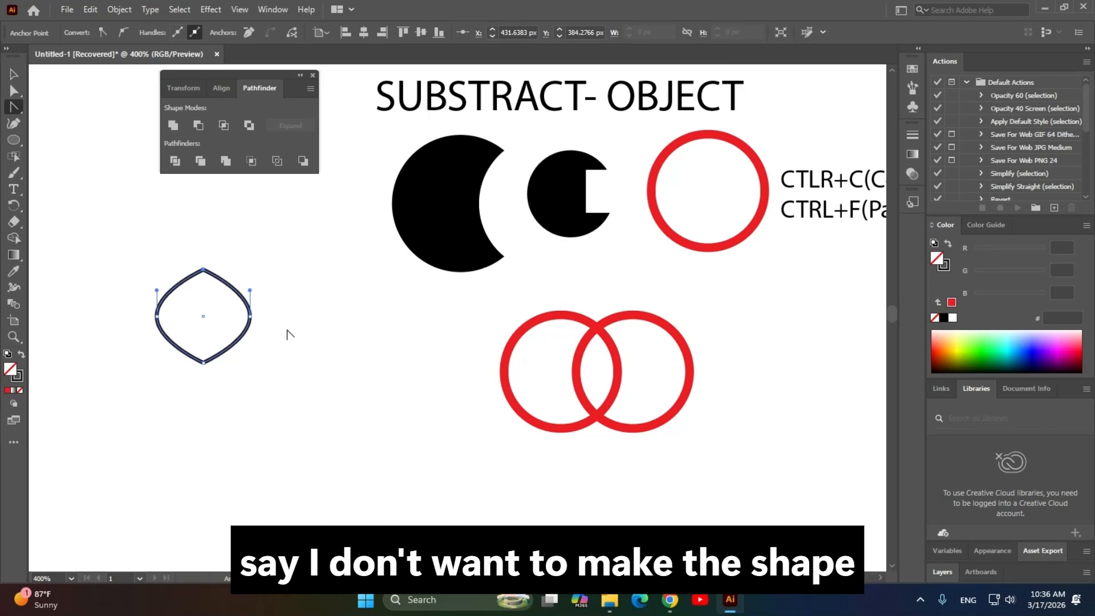
left_click(13, 75)
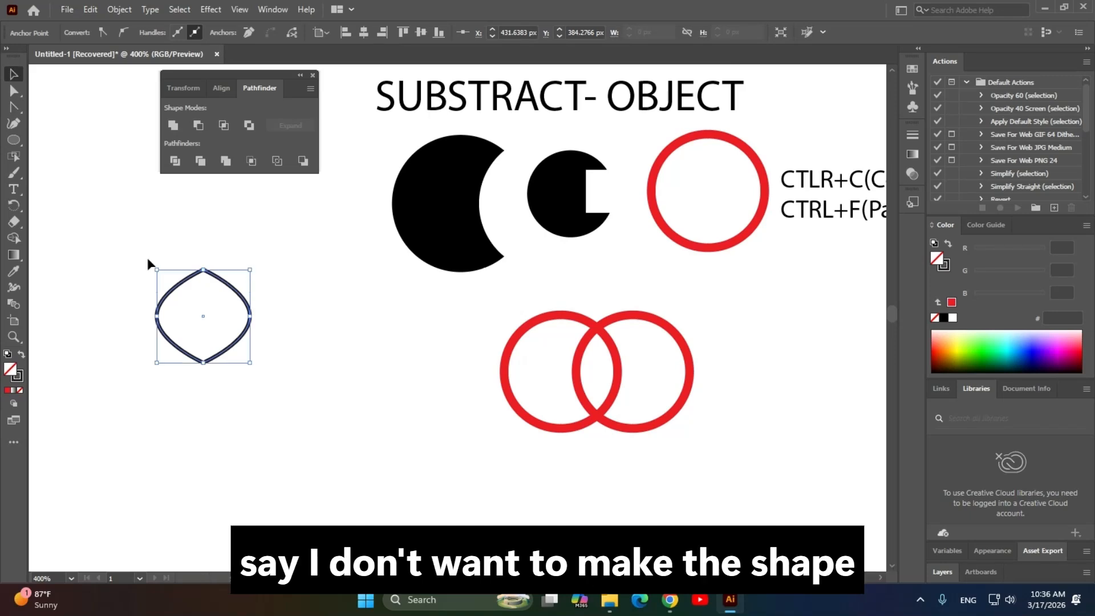
left_click_drag(78, 236, 334, 459)
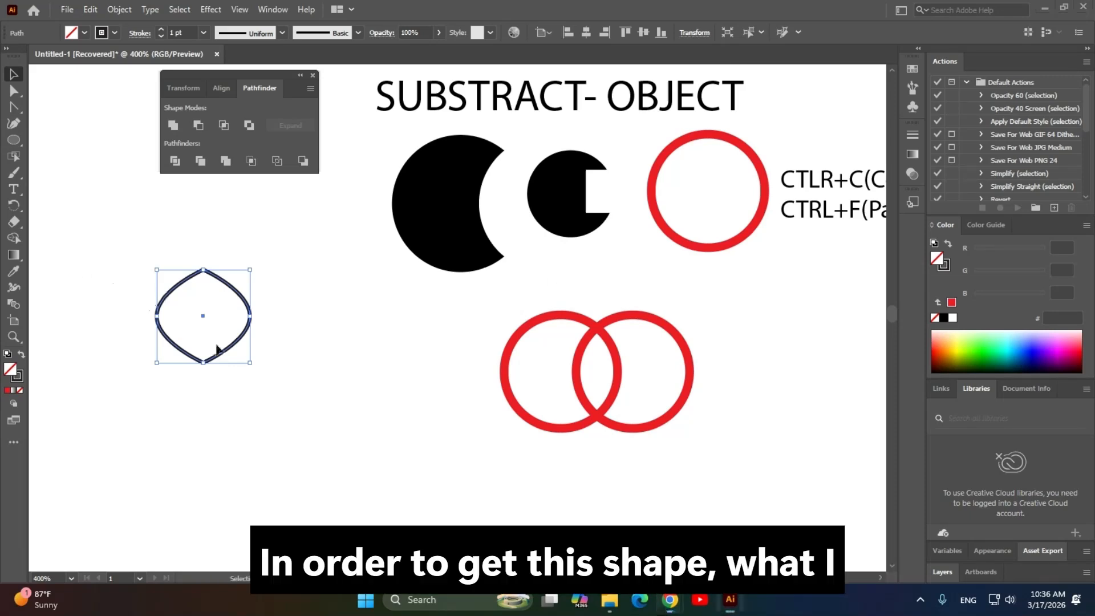
left_click(344, 418)
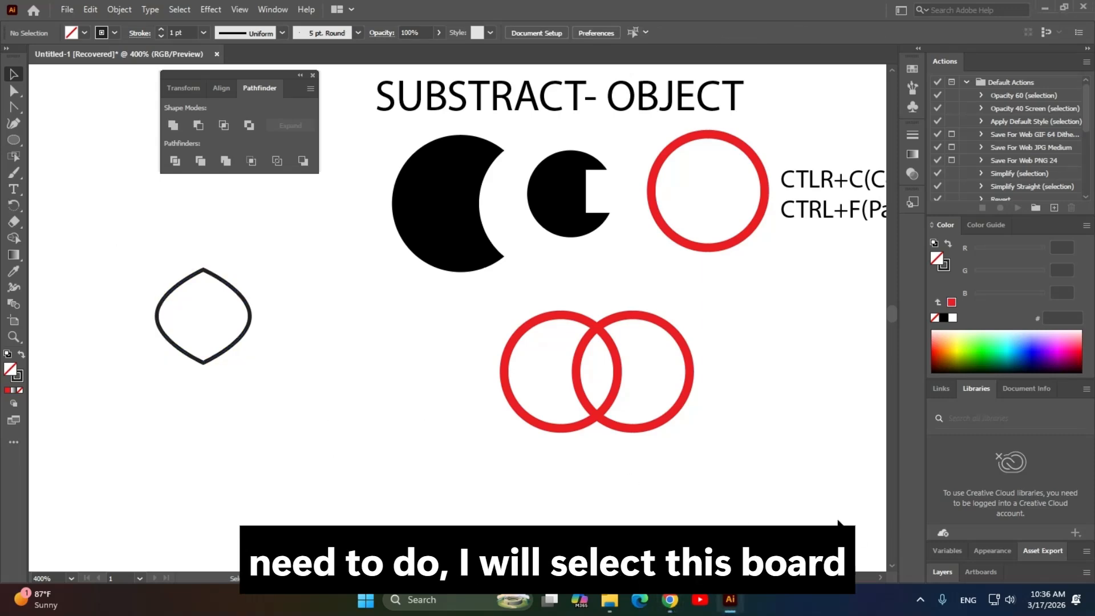
Select both overlapping red rings and keep only their common areas with Intersect.
left_click_drag(837, 519, 459, 301)
scroll(512, 474, "right", 3)
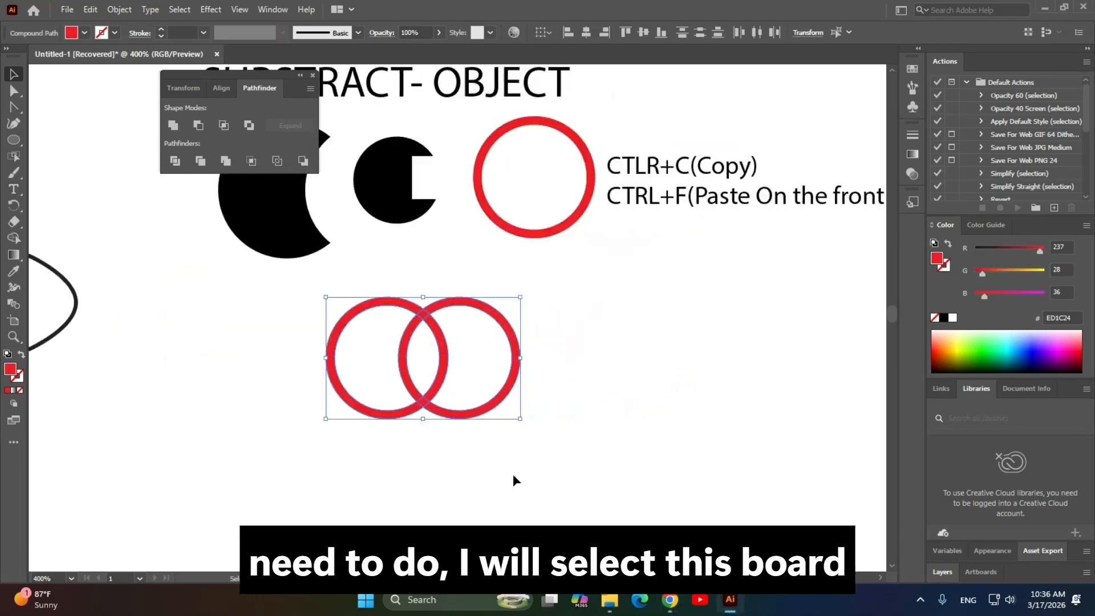
scroll(607, 405, "up", 3)
key("space")
left_click_drag(454, 393, 814, 451)
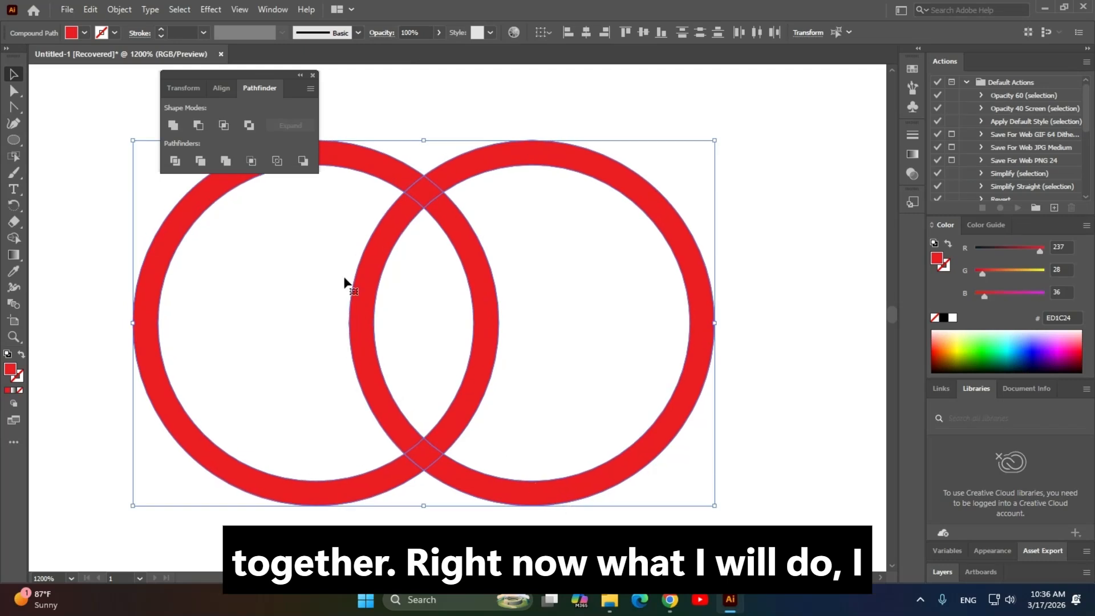
left_click(224, 125)
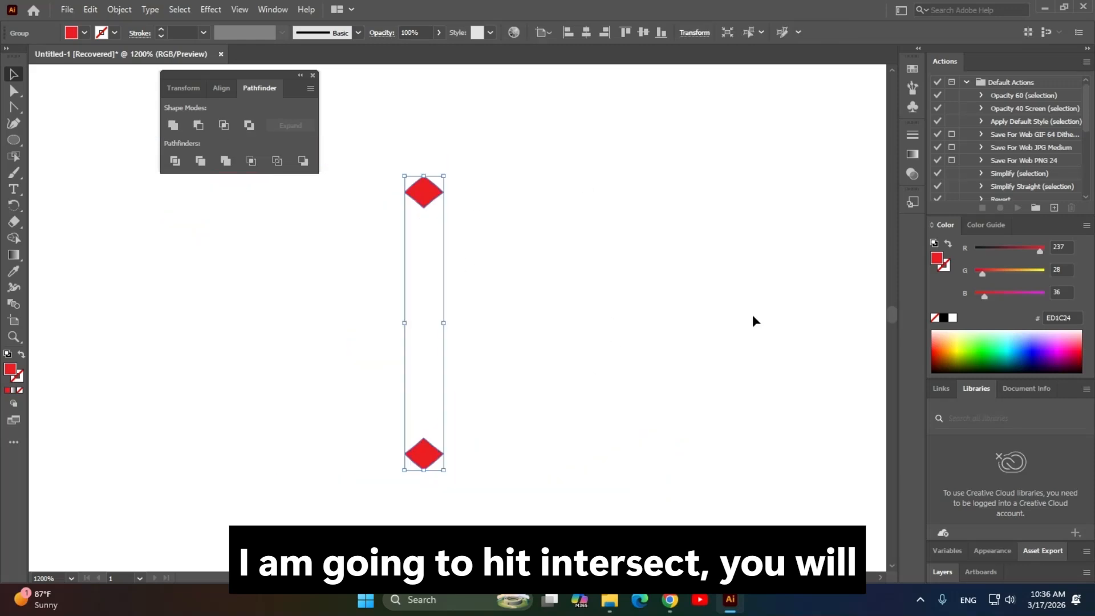
left_click(620, 323)
left_click_drag(377, 171, 479, 536)
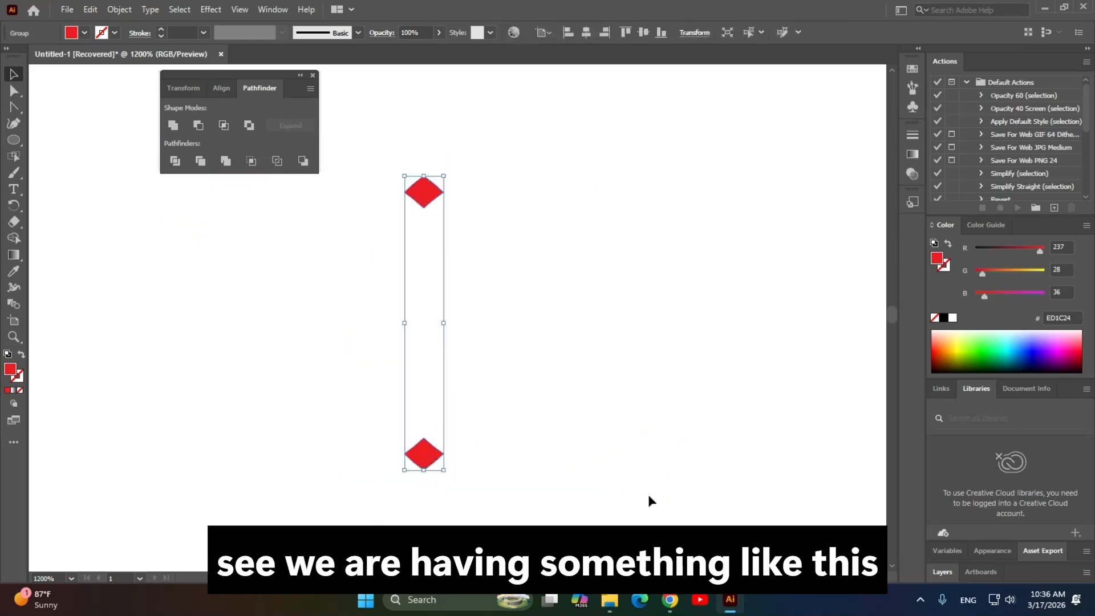
left_click(589, 388)
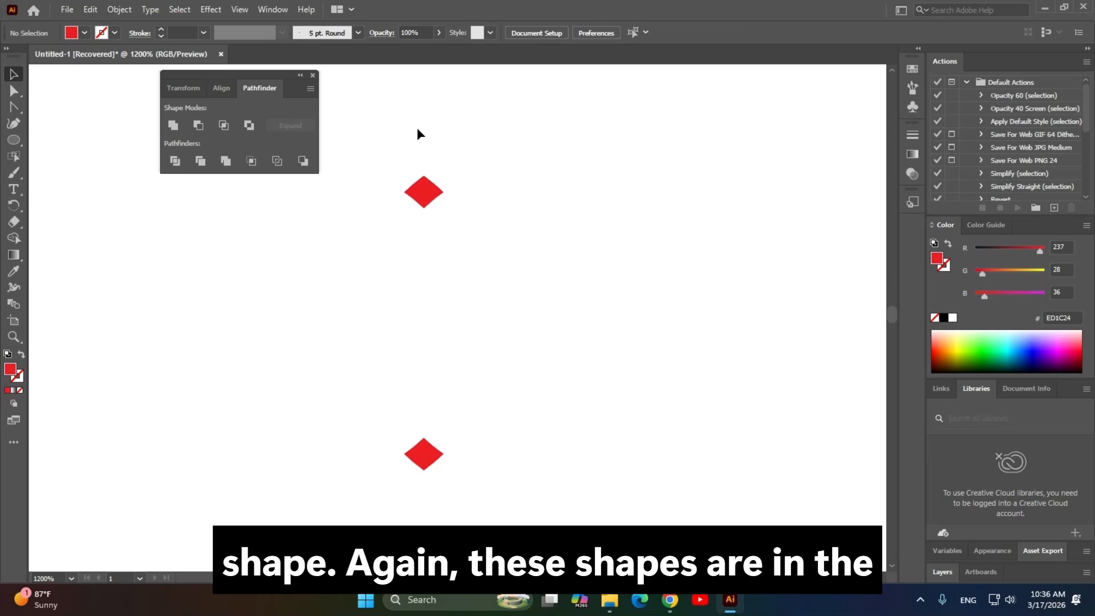
Ungroup the two intersected red diamonds so that each can be selected separately.
left_click(423, 201)
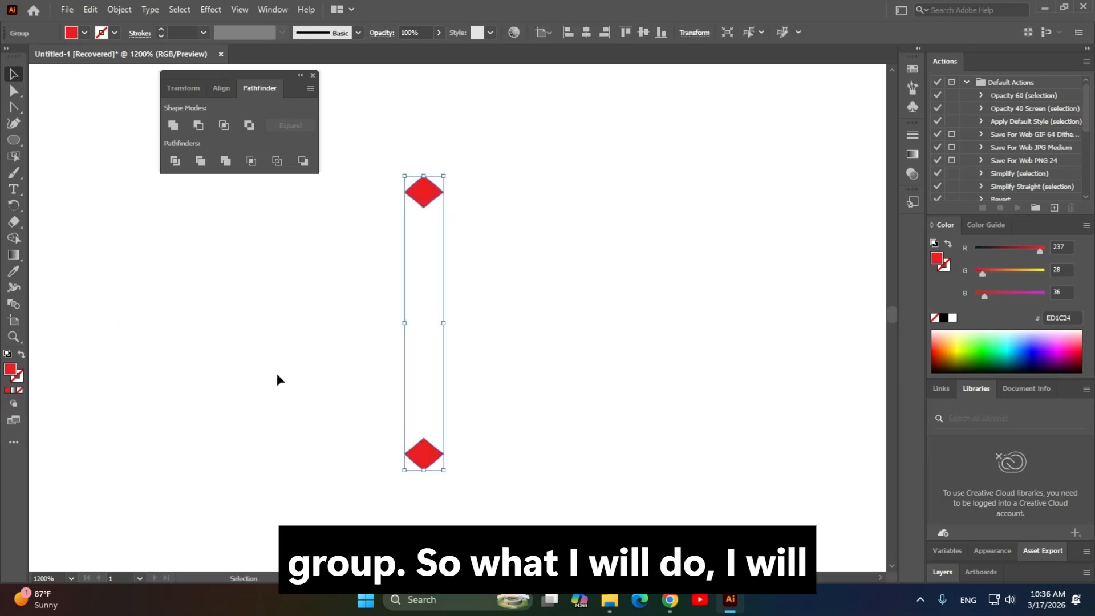
right_click(425, 200)
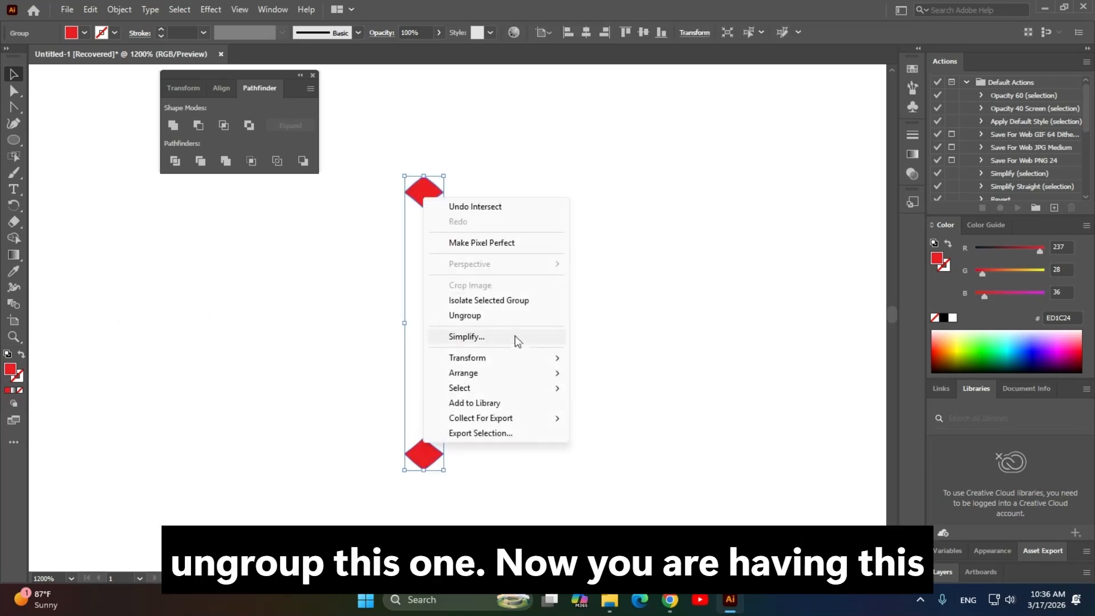
left_click(518, 316)
left_click(453, 191)
Enlarge the upper red diamond and move the small diamond up to just beneath it.
left_click(425, 196)
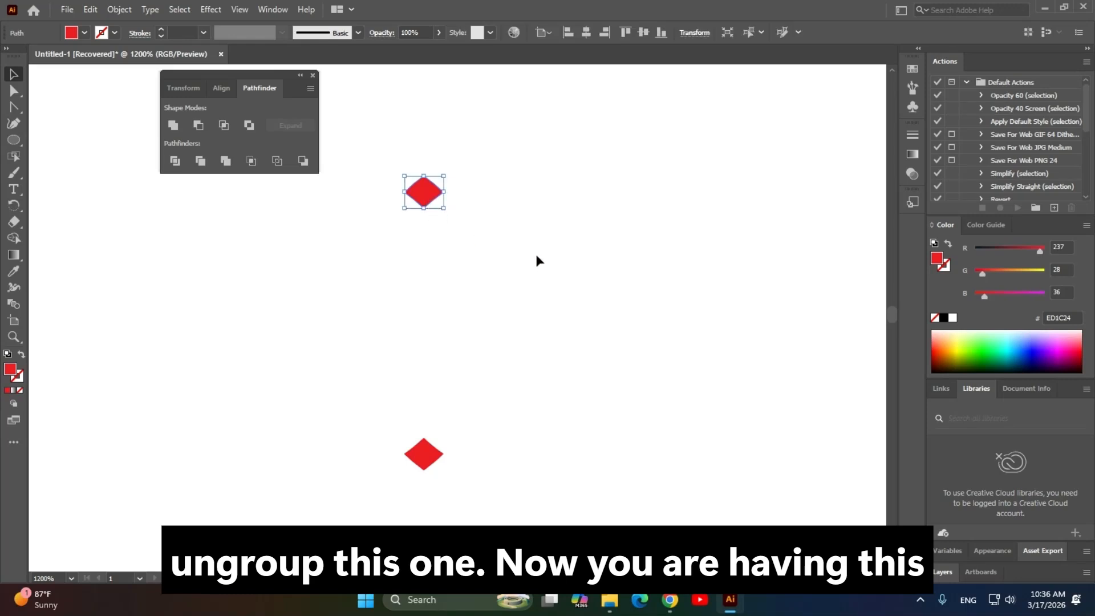
left_click_drag(445, 209, 559, 381)
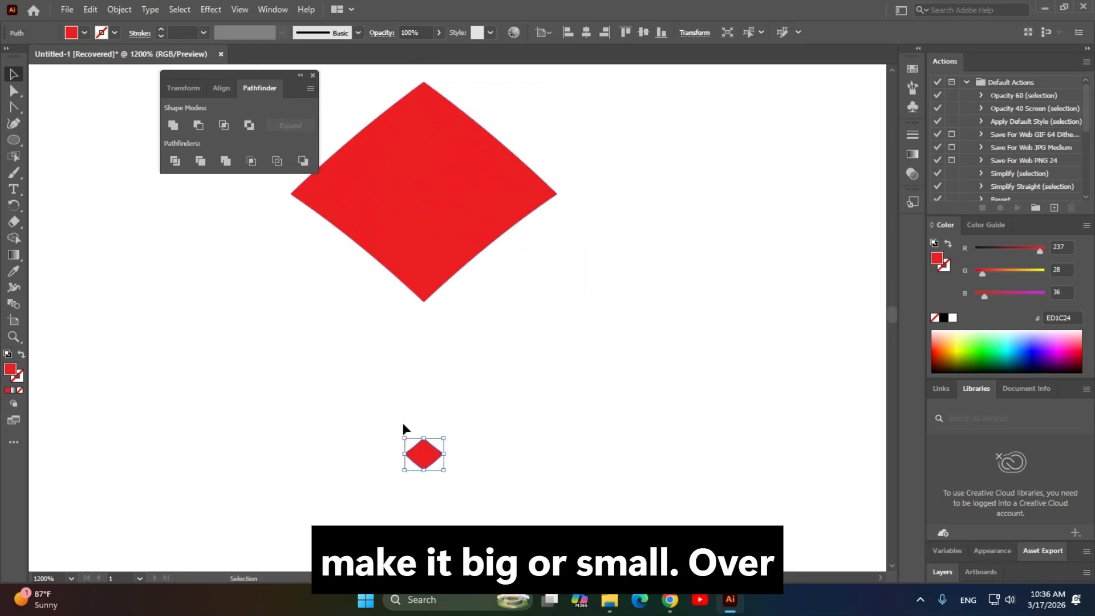
left_click_drag(421, 449, 418, 326)
left_click(525, 450)
Select the large and small red diamonds below the red ring and group them.
scroll(525, 450, "down", 2)
left_click_drag(628, 502, 339, 258)
left_click_drag(669, 374, 540, 387)
left_click_drag(386, 390, 553, 338)
left_click(709, 441)
scroll(710, 441, "down", 2)
left_click_drag(630, 425, 551, 344)
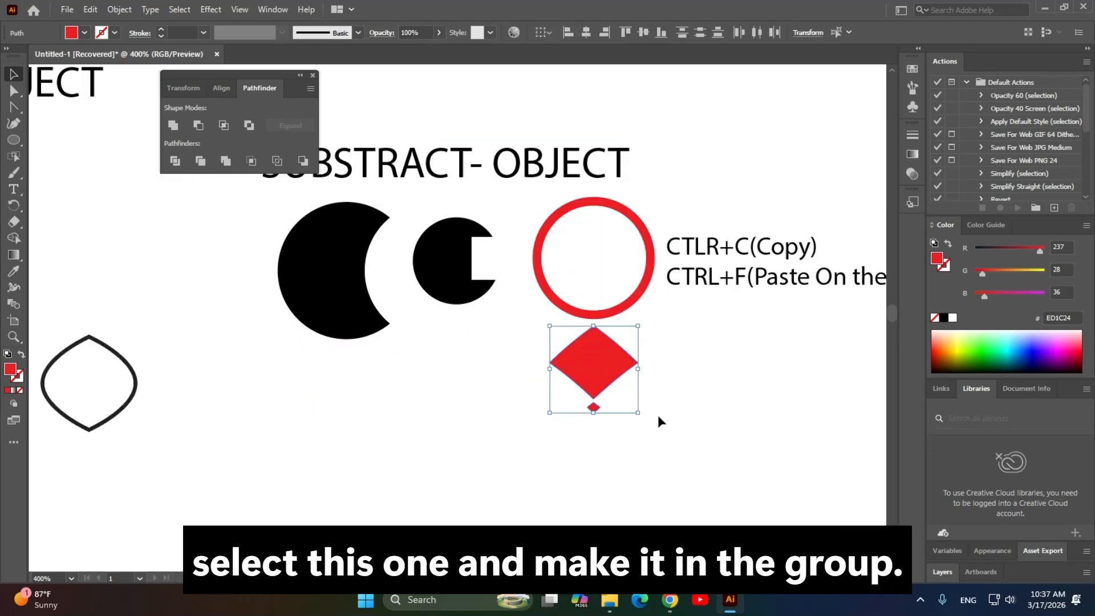
right_click(616, 384)
left_click(662, 172)
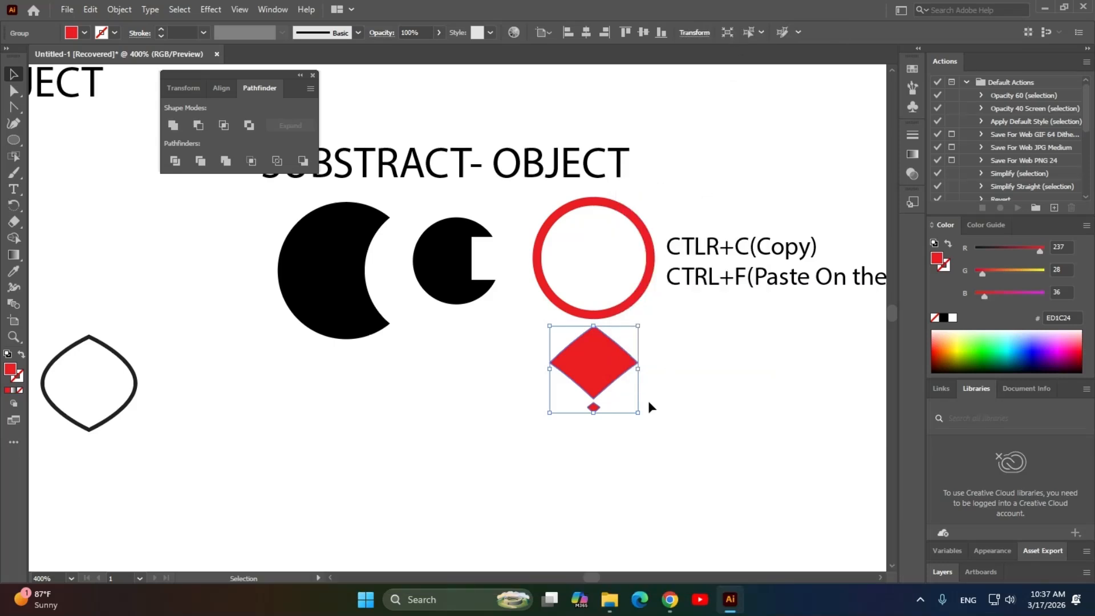
Scale down the diamond group and place it in the centre of the red ring.
left_click_drag(638, 411, 610, 255)
left_click(656, 416)
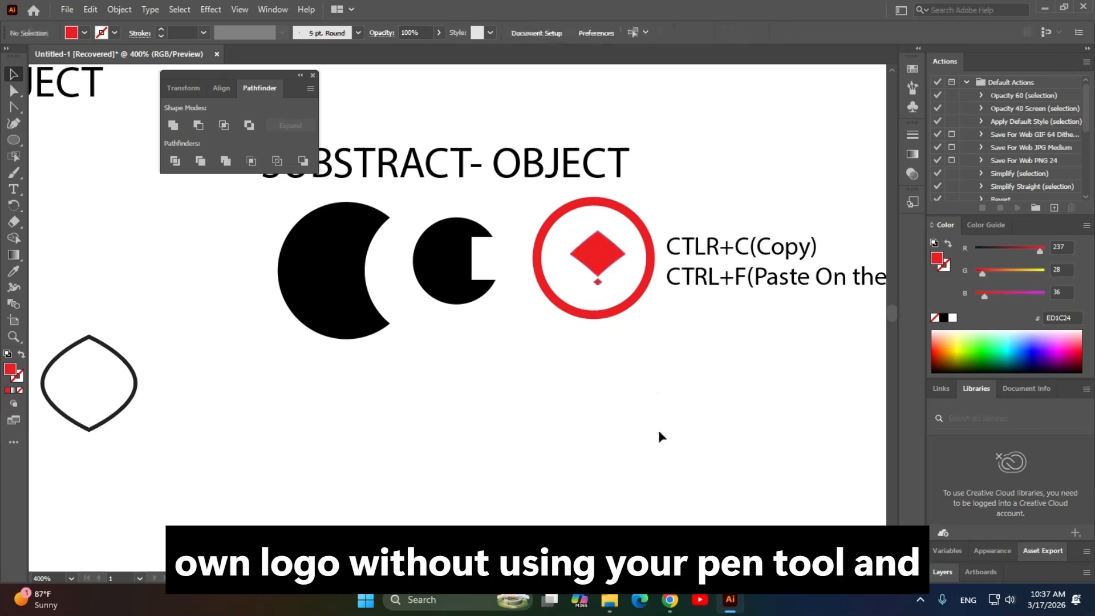
scroll(668, 376, "up", 2)
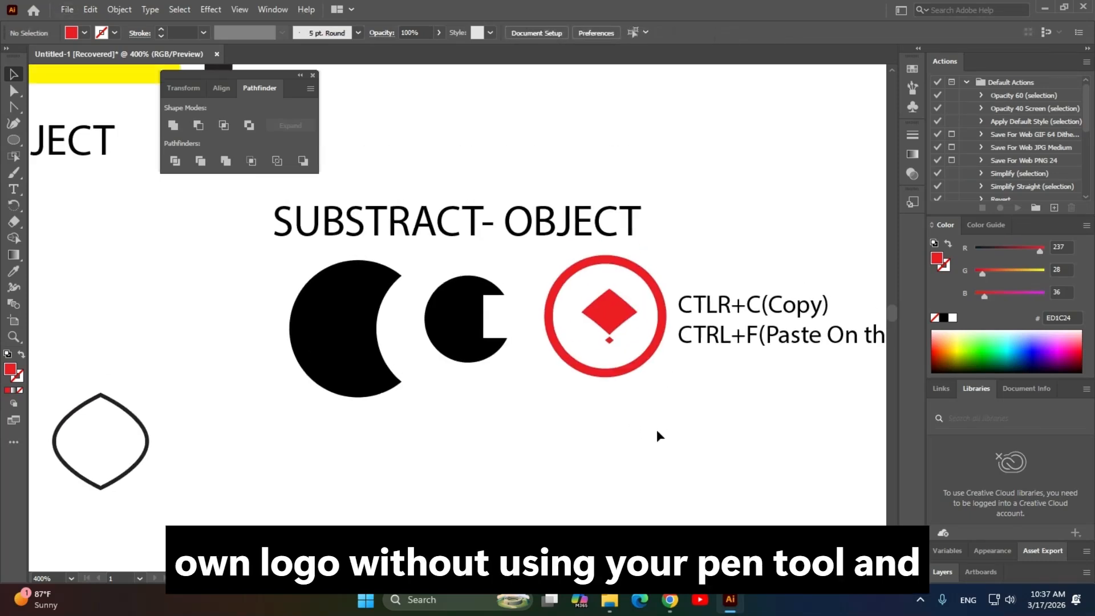
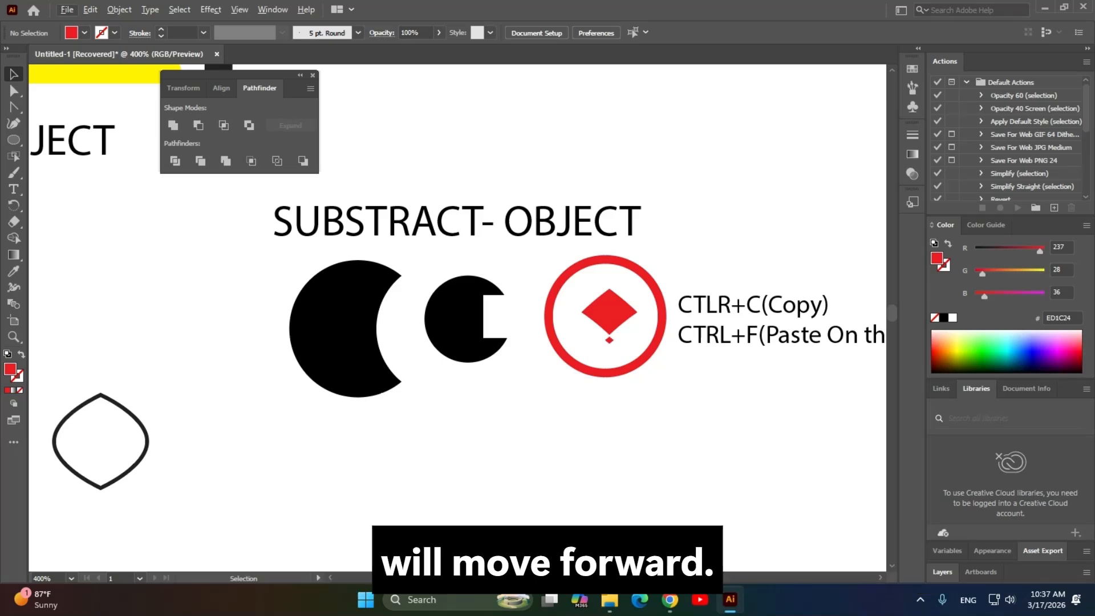
key("alt+Tab")
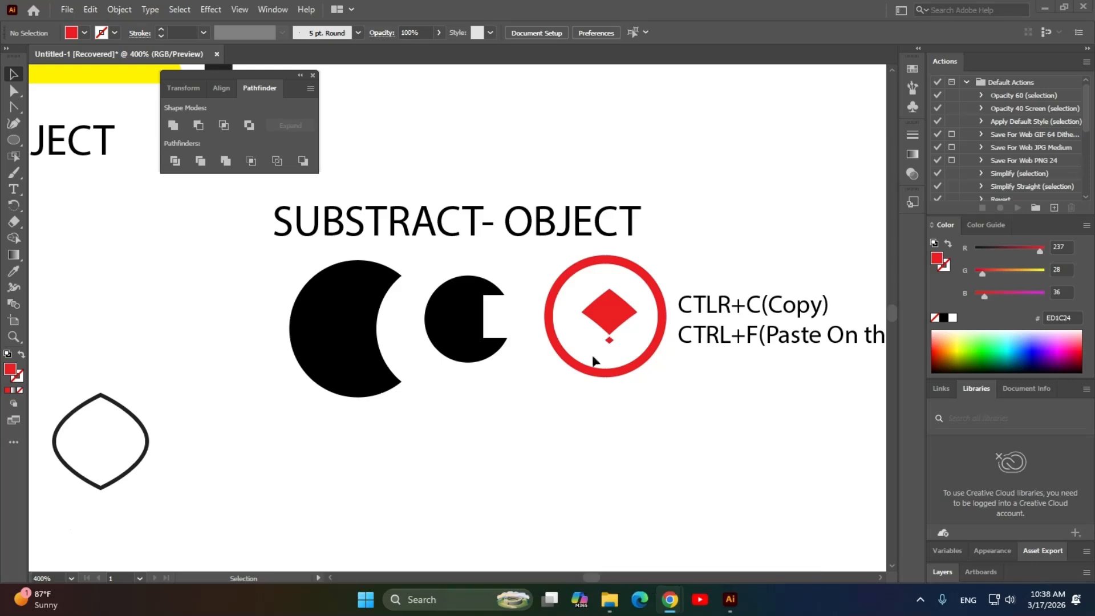
key("space")
left_click_drag(638, 369, 707, 319)
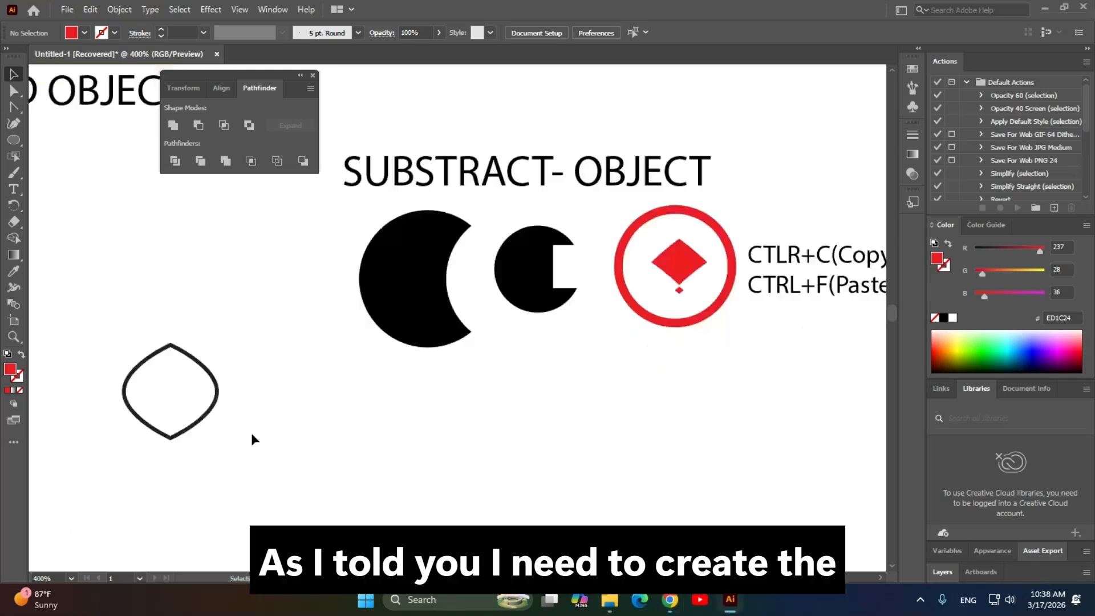
left_click_drag(251, 435, 95, 498)
key("space")
left_click_drag(474, 422, 439, 402)
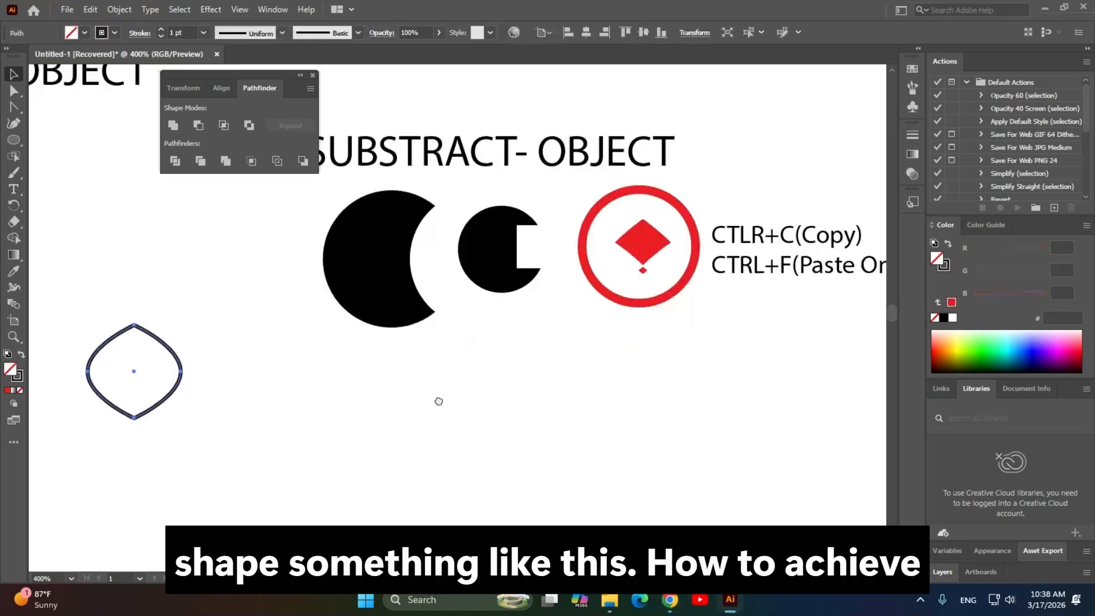
left_click_drag(241, 302, 62, 477)
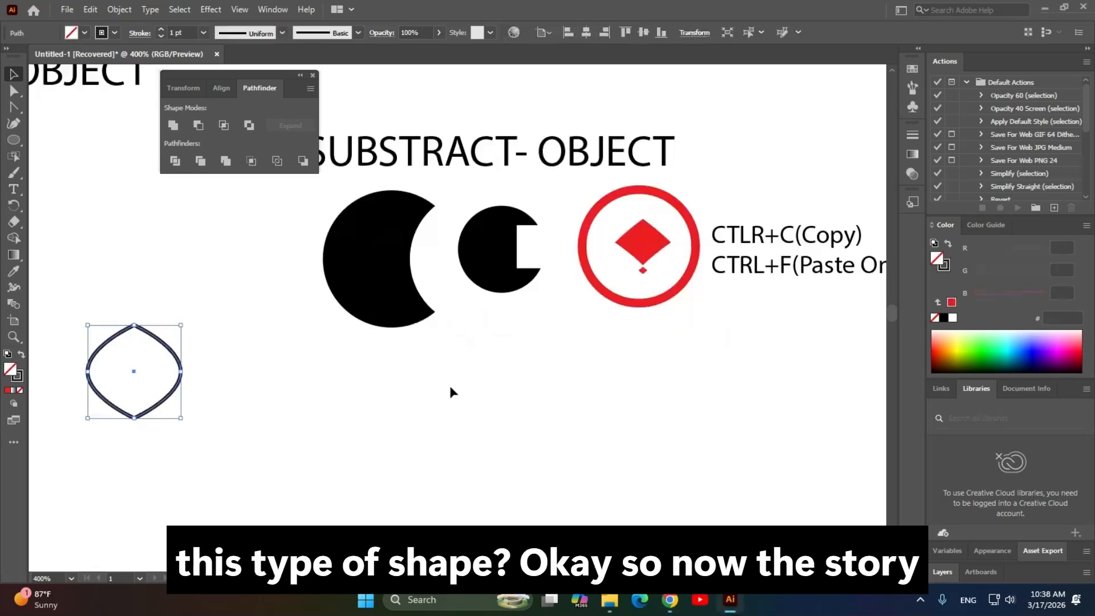
left_click(462, 382)
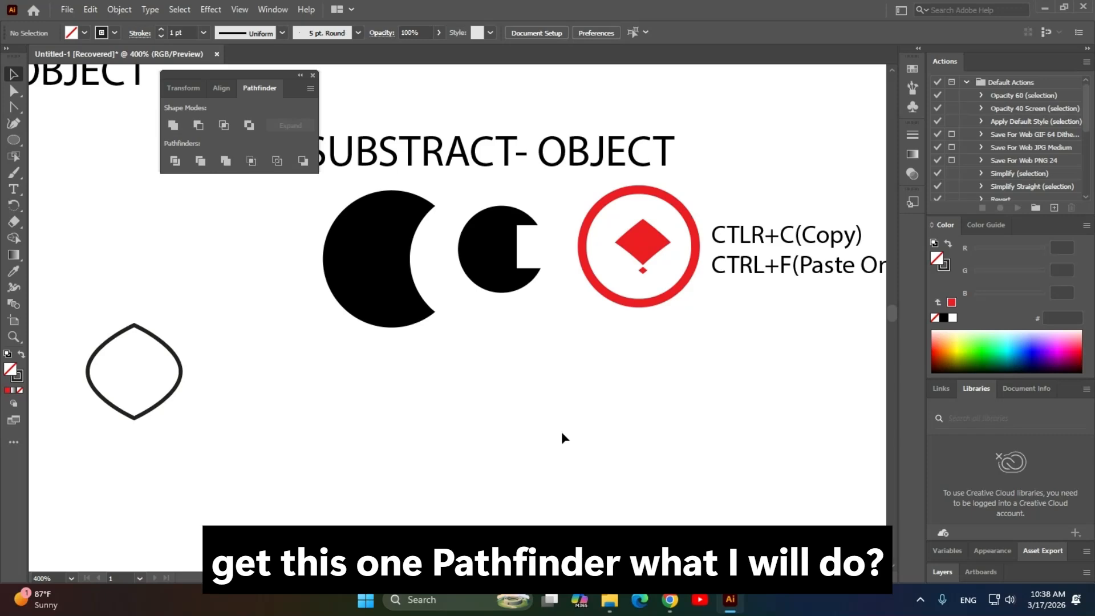
Duplicate the red ring around the diamonds into the empty area below it.
left_click_drag(557, 430, 376, 451)
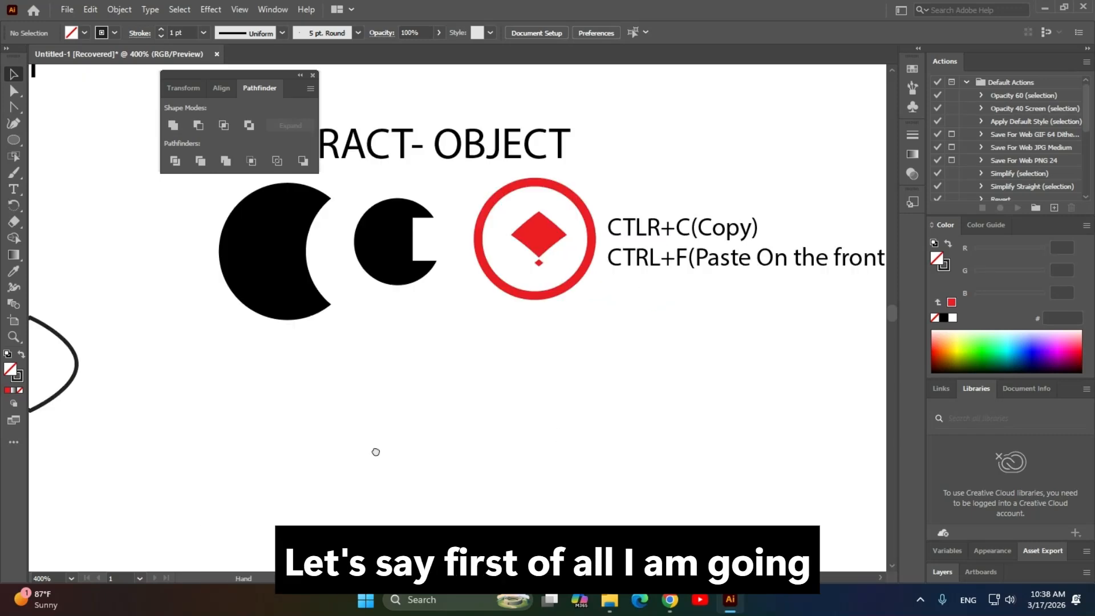
left_click_drag(835, 516, 625, 437)
left_click_drag(470, 340, 511, 358)
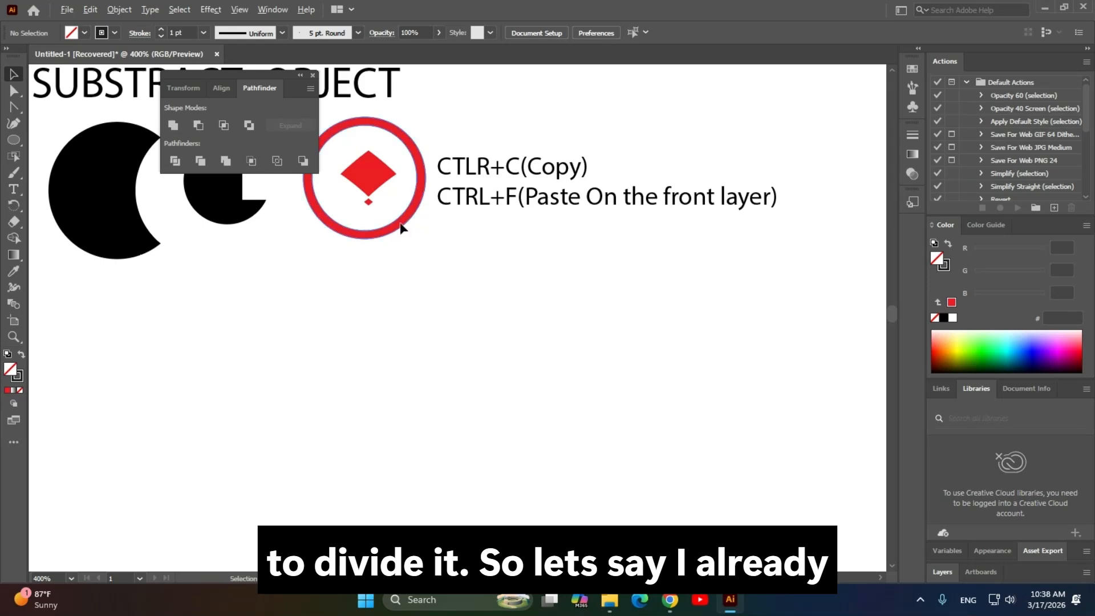
left_click_drag(401, 228, 428, 444)
left_click_drag(425, 444, 417, 450)
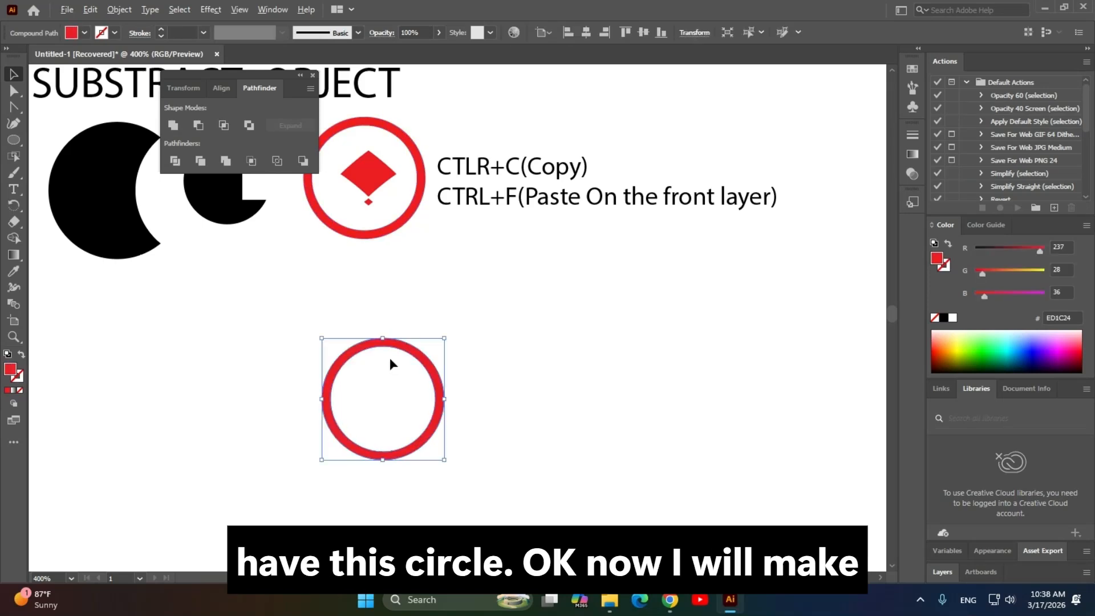
Duplicate the lower red ring to its right so that the two rings overlap.
left_click_drag(431, 372, 515, 377)
left_click(688, 391)
scroll(571, 432, "up", 1)
left_click_drag(571, 432, 647, 387)
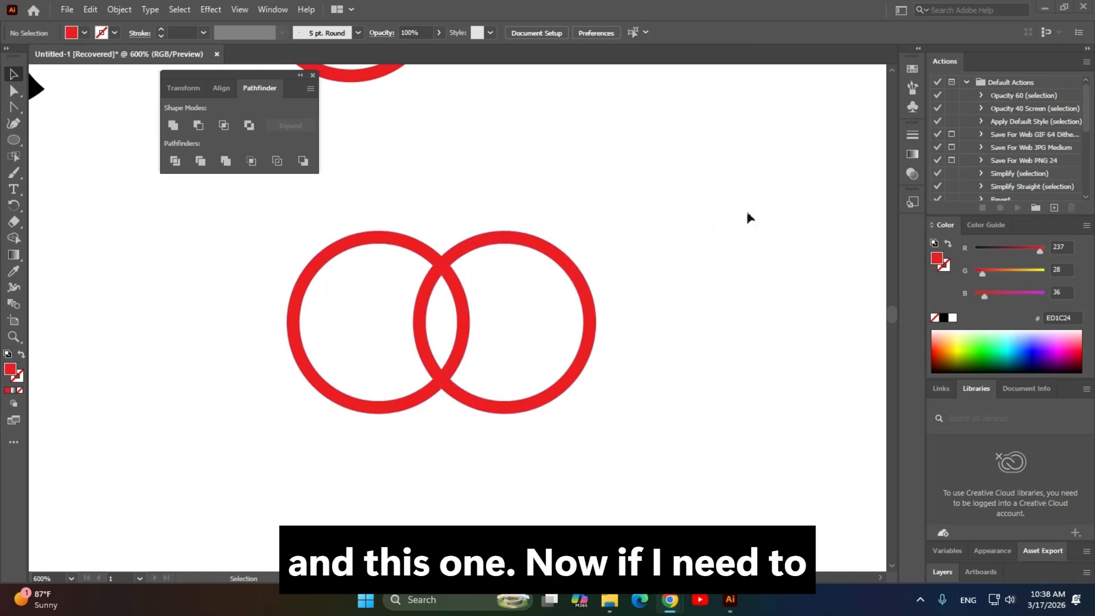
Duplicate a ring above the overlapping pair so that it overlaps both, and delete this third ring.
scroll(487, 297, "up", 3)
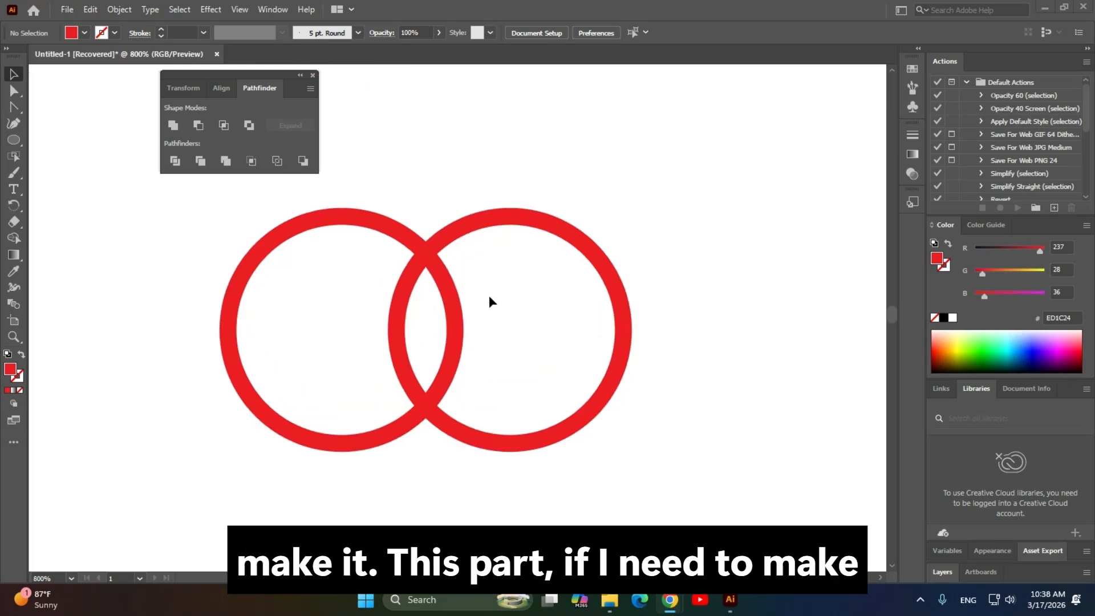
left_click(489, 300)
left_click_drag(517, 273, 622, 340)
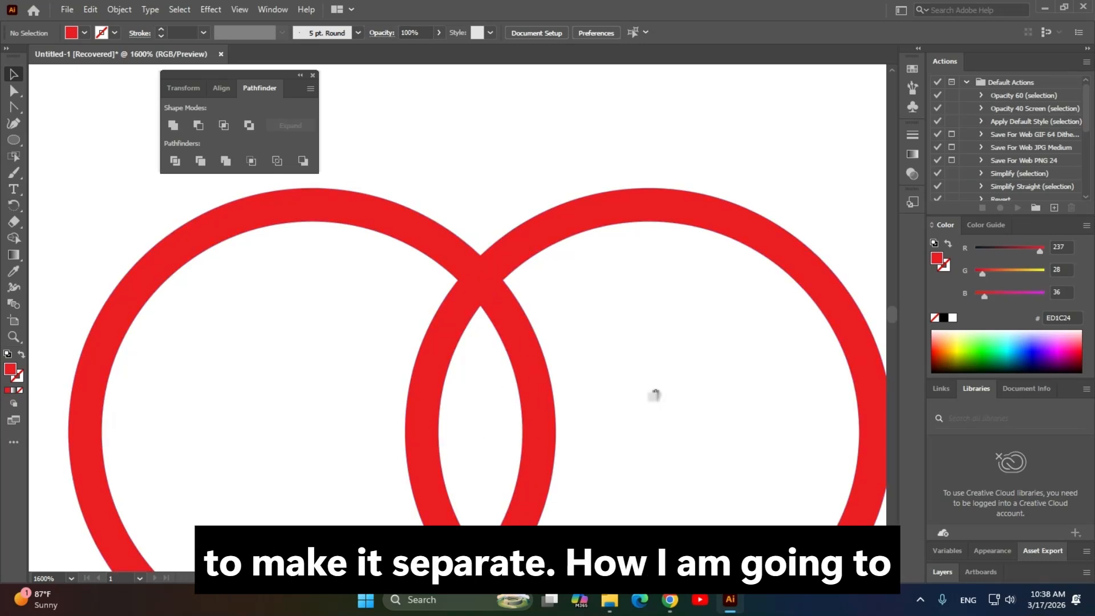
scroll(662, 322, "down", 2)
left_click_drag(663, 324, 570, 319)
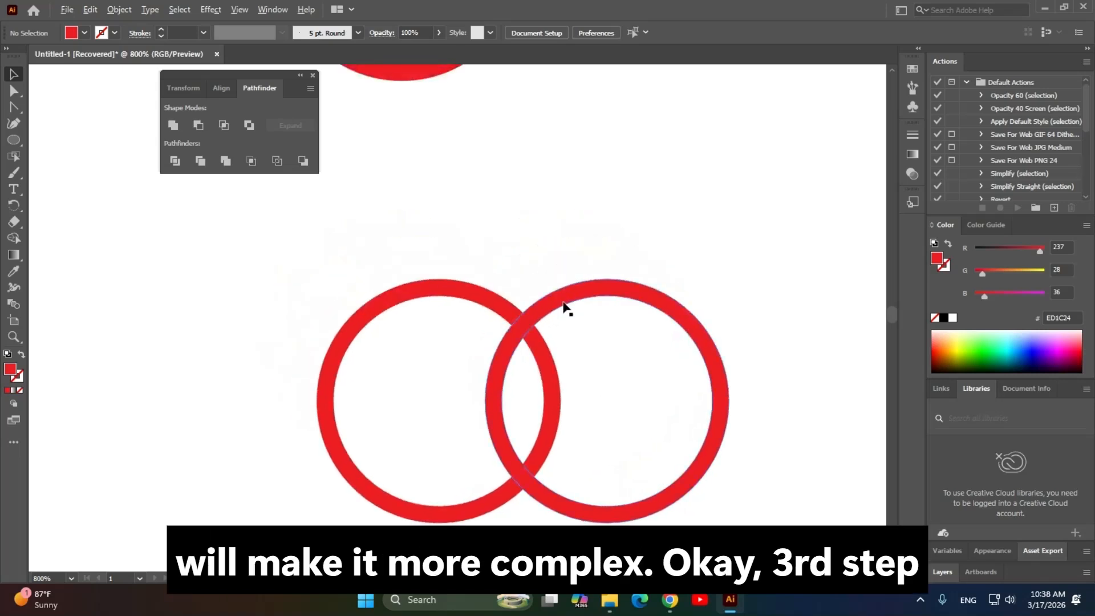
left_click_drag(555, 292, 484, 155)
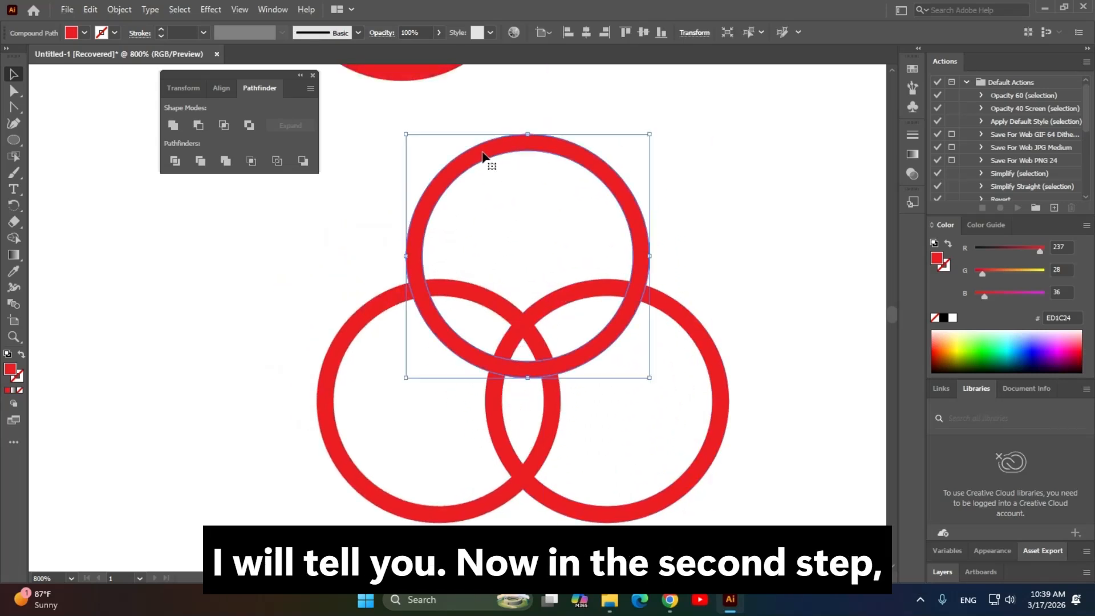
key("Delete")
scroll(566, 464, "down", 3)
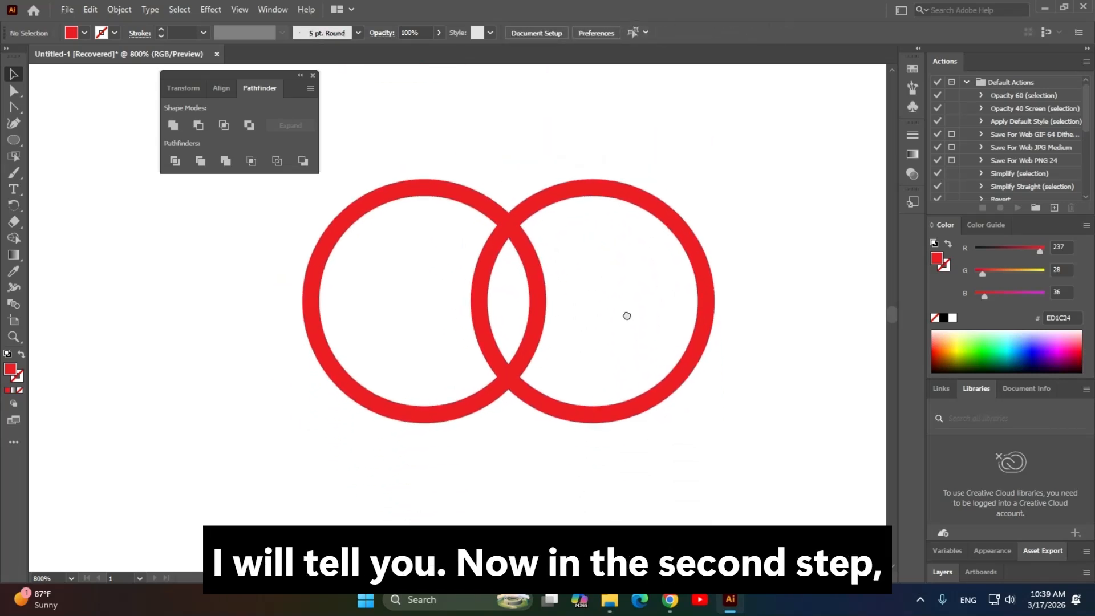
left_click_drag(740, 158, 273, 454)
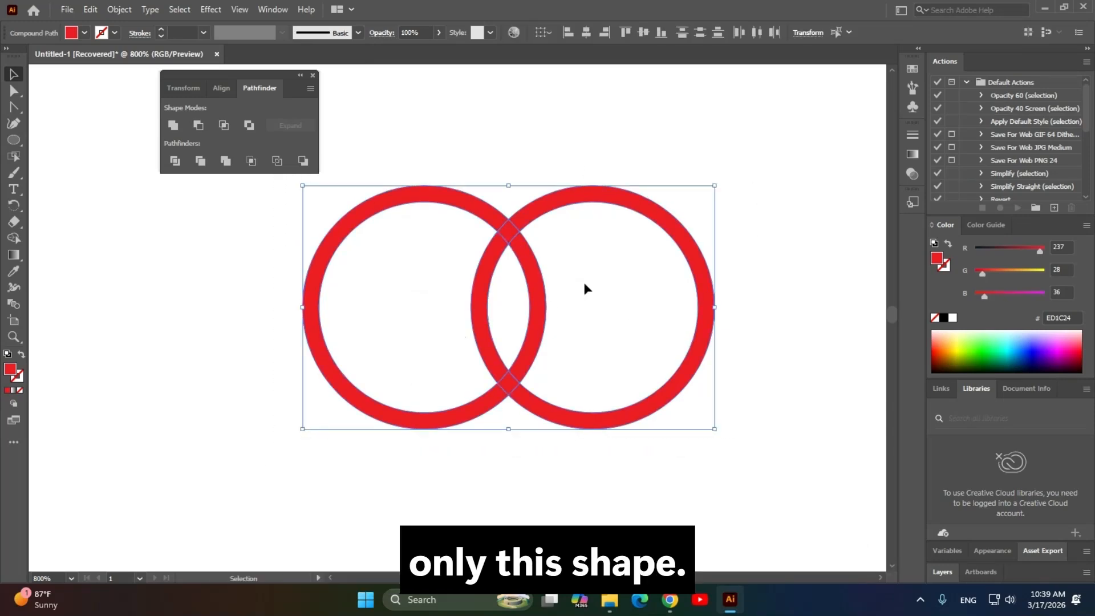
key("b")
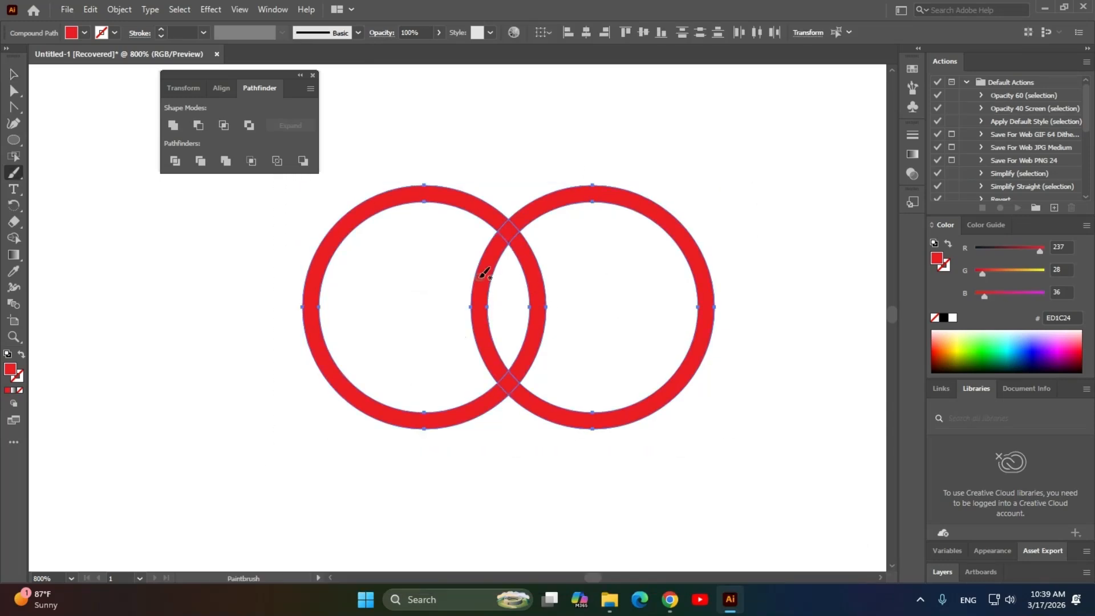
double_click(10, 369)
left_click(560, 375)
left_click_drag(513, 233, 522, 222)
left_click(688, 232)
key("ctrl+z")
key("v")
left_click(192, 312)
Mark the overlapping area of the two rings with freehand Paintbrush strokes in yellow (E8CF18).
key("b")
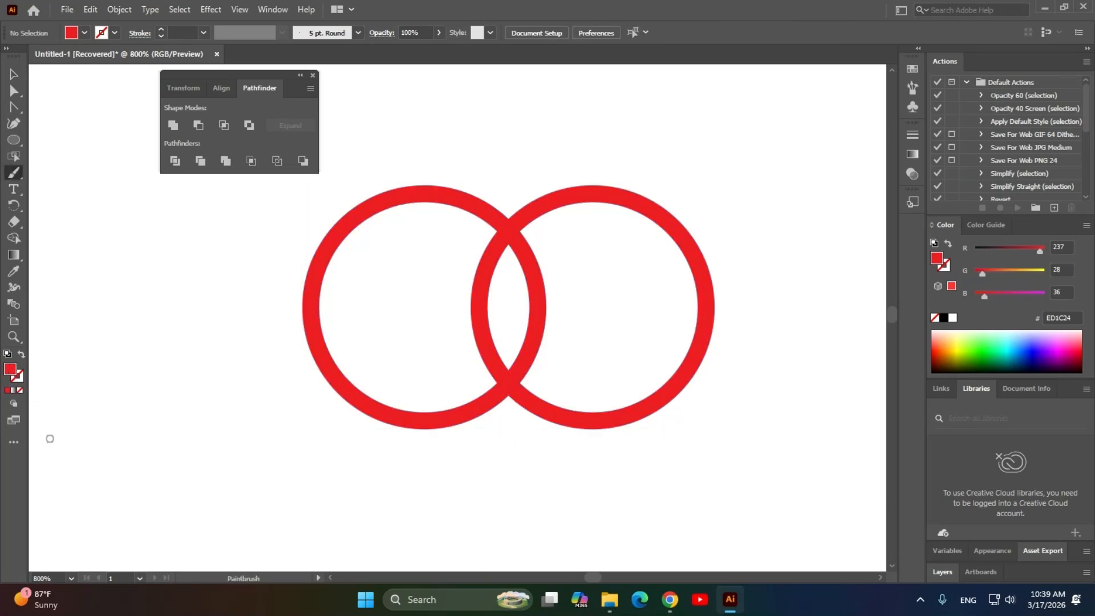
double_click(9, 369)
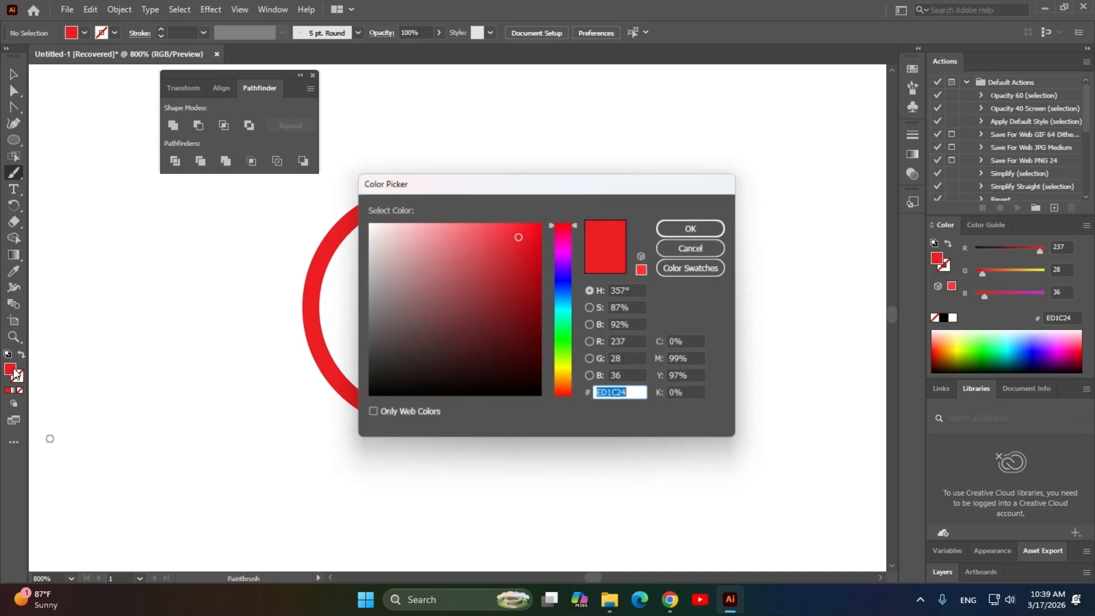
left_click(571, 371)
left_click(521, 237)
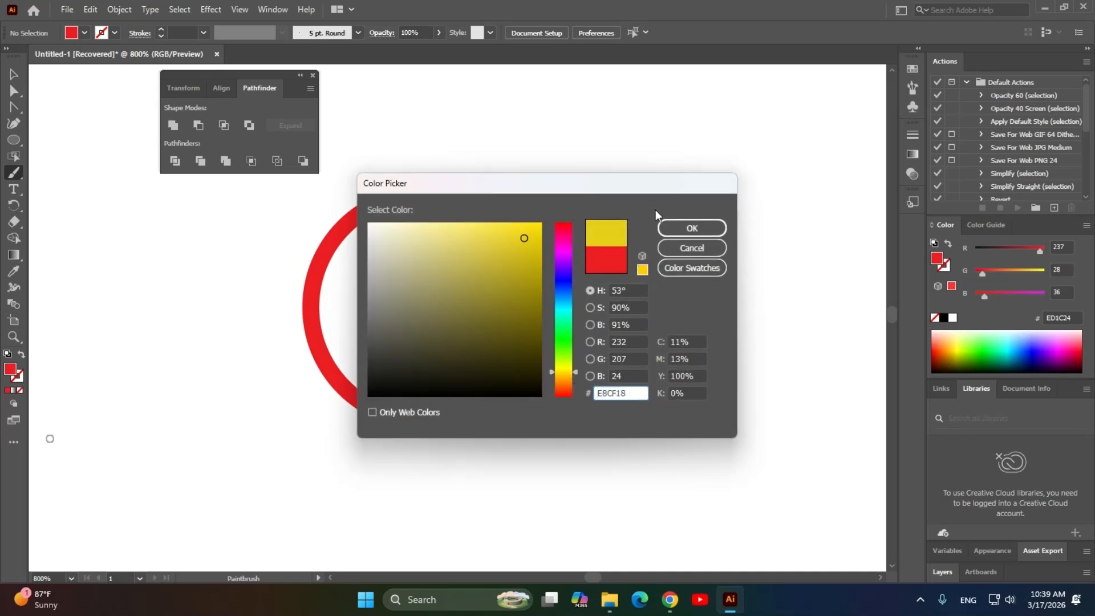
left_click(692, 227)
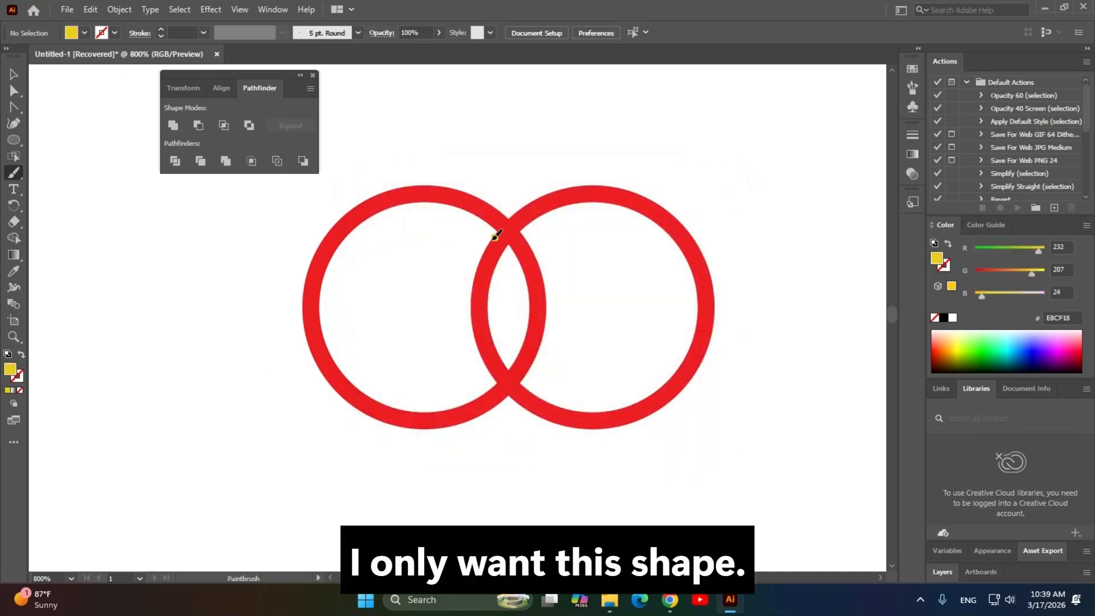
mouse_move(498, 234)
left_mouse_down()
mouse_move(458, 284)
mouse_move(470, 353)
mouse_move(501, 376)
left_mouse_up()
mouse_move(531, 238)
left_mouse_down()
mouse_move(560, 322)
mouse_move(534, 365)
left_mouse_up()
left_click_drag(447, 280, 551, 260)
left_click_drag(442, 329, 613, 274)
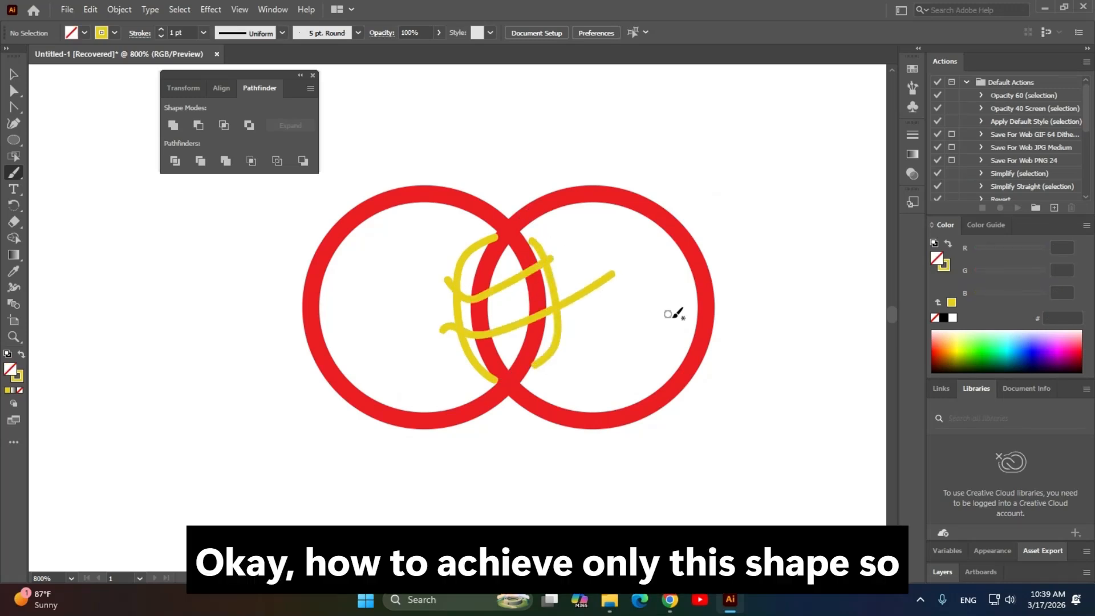
Undo all the yellow brush strokes over the rings and return to the Selection tool.
key("ctrl+z")
key("ctrl+z")
key("ctrl+z")
key("ctrl+z")
key("ctrl+z")
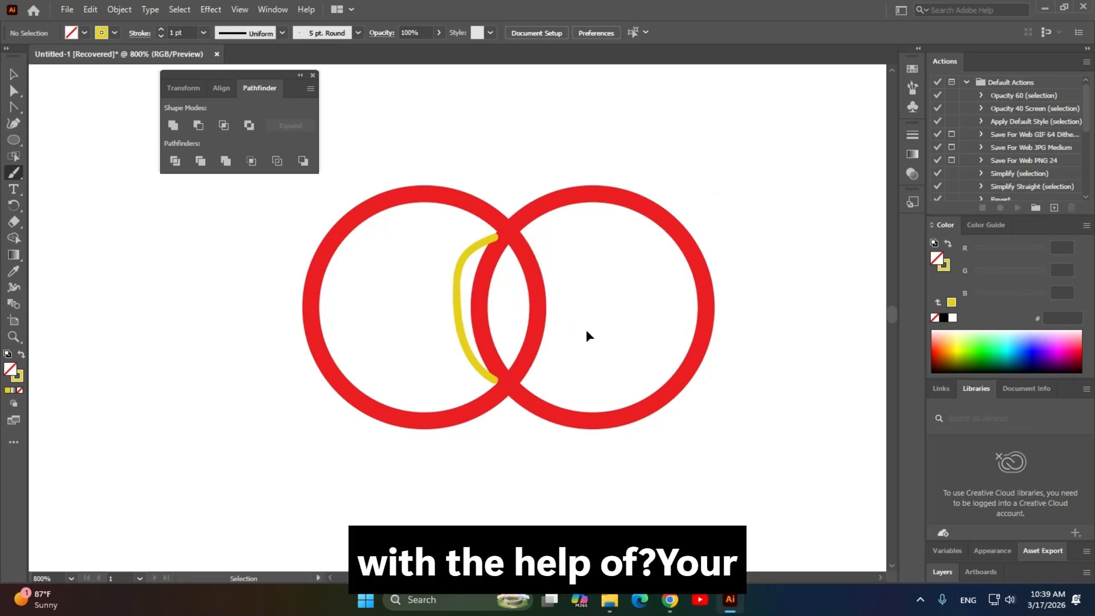
left_click(14, 75)
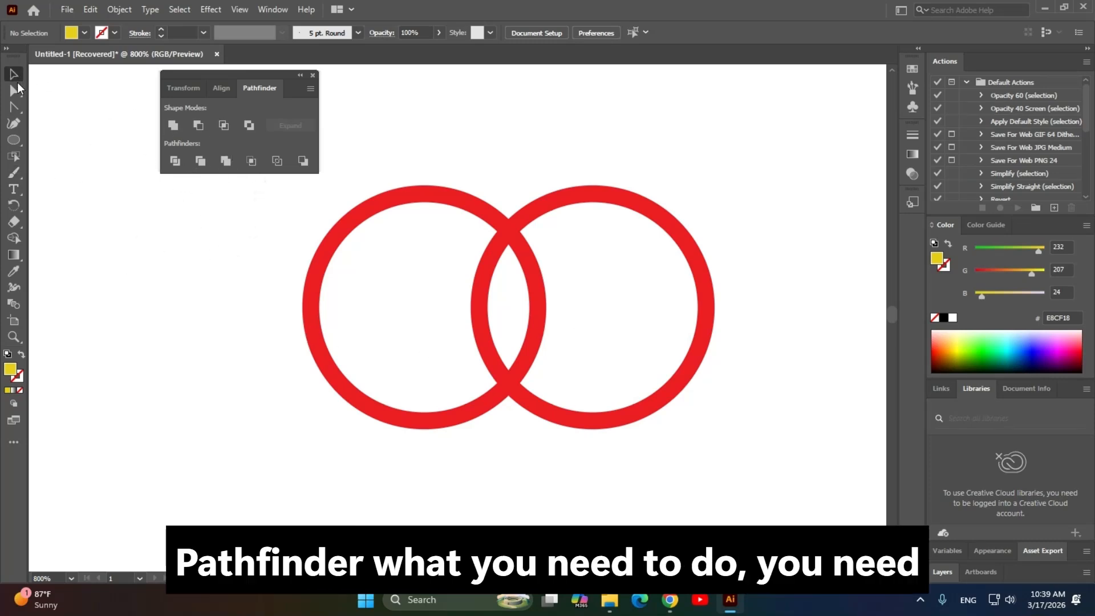
Select both overlapping red rings and split them into separate pieces with the Pathfinder Divide operation.
left_click_drag(792, 521, 228, 182)
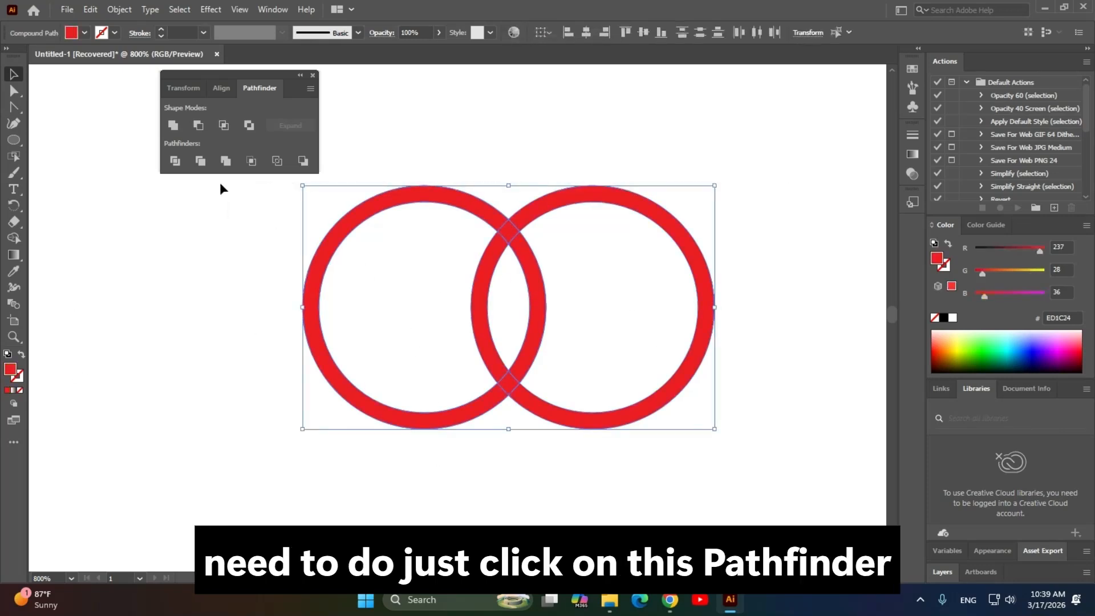
left_click(174, 161)
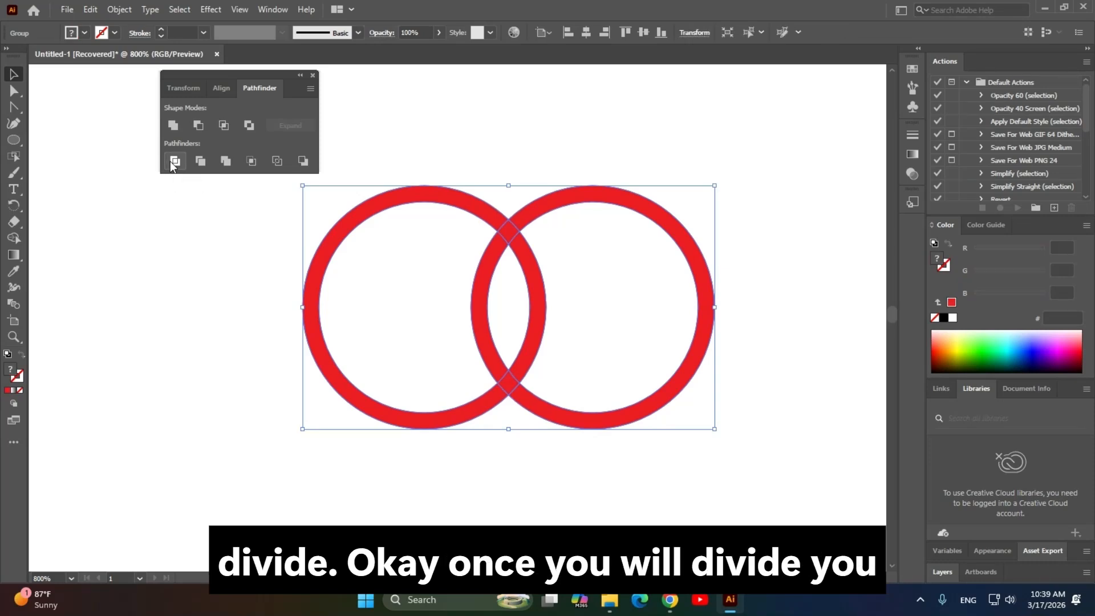
left_click(441, 245)
left_click(500, 224)
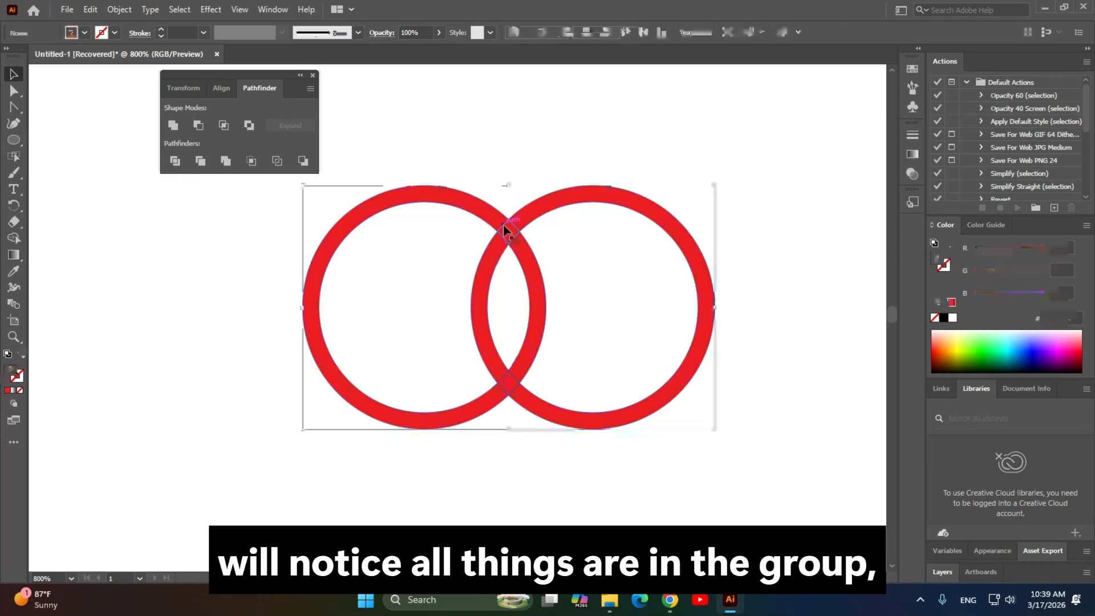
Ungroup the divided pieces of the two overlapping rings so each can be selected separately.
left_click(644, 459)
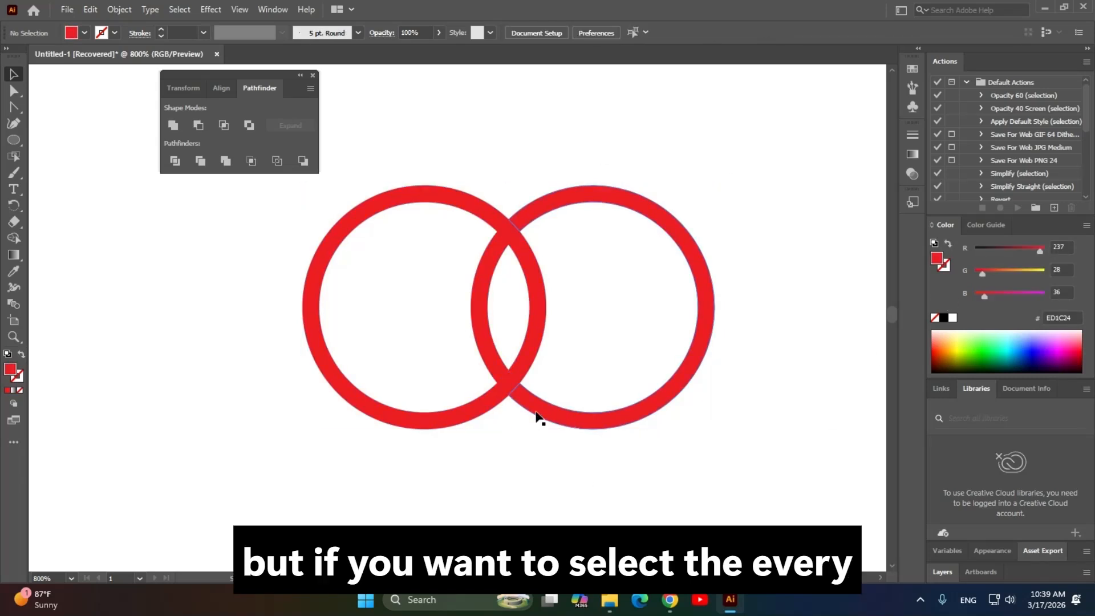
left_click(506, 393)
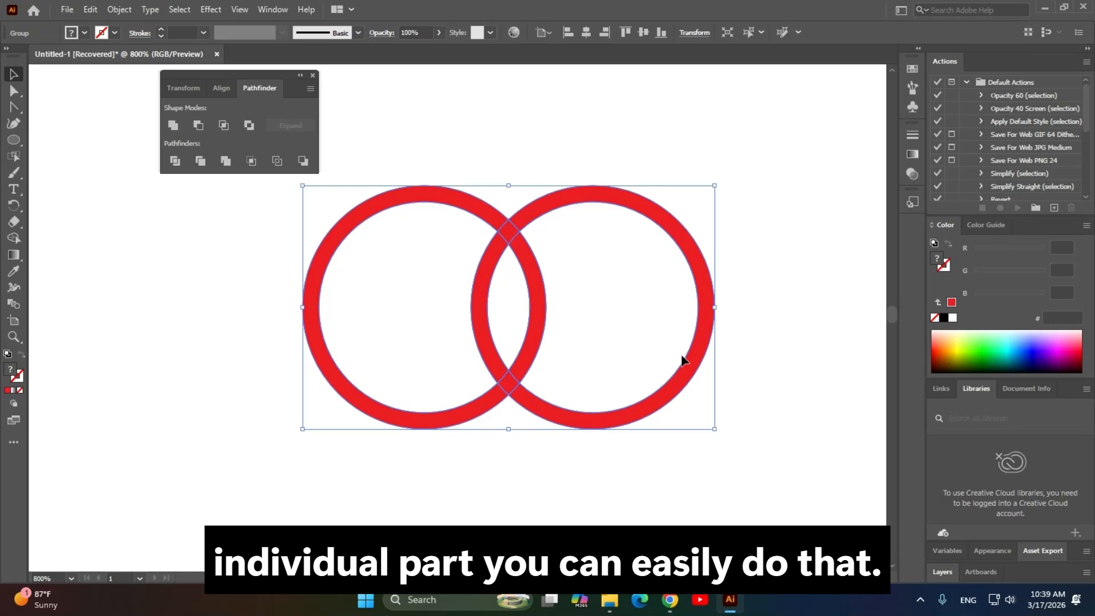
left_click(414, 406)
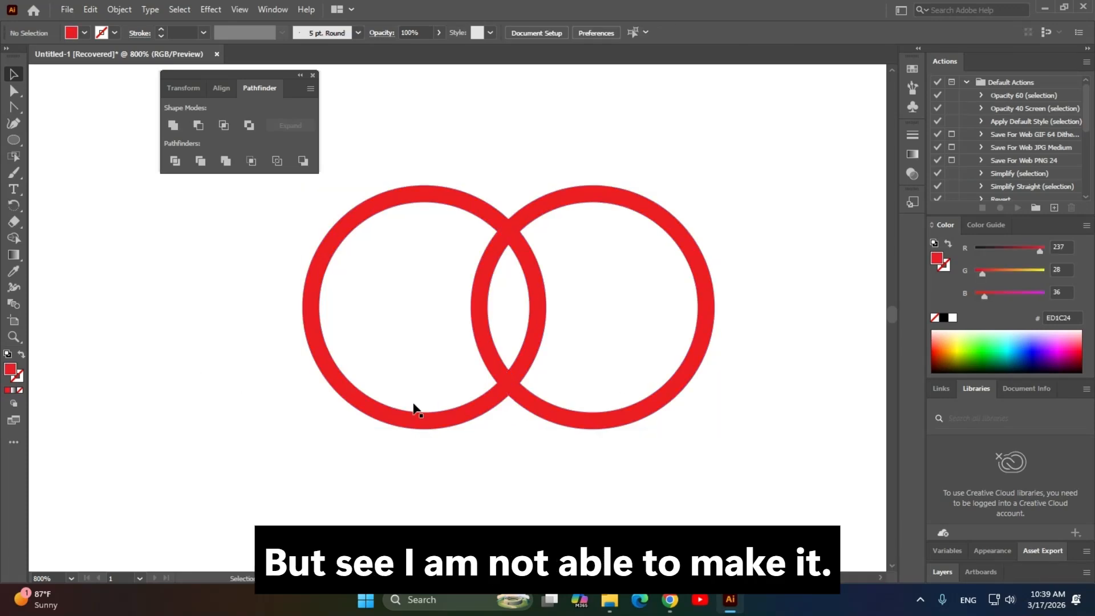
left_click(510, 388)
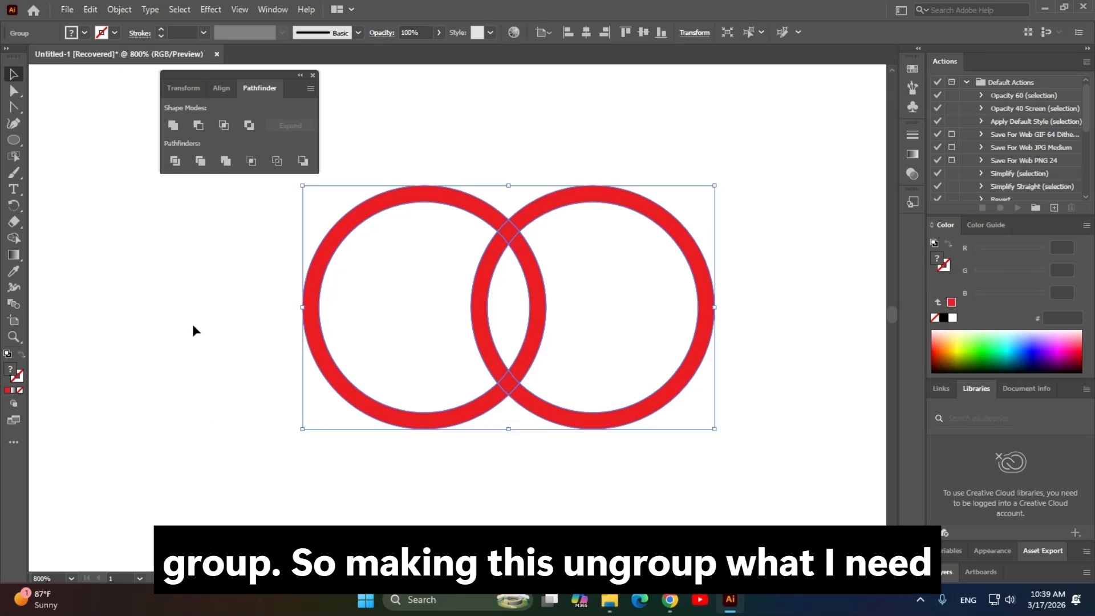
left_click(231, 337)
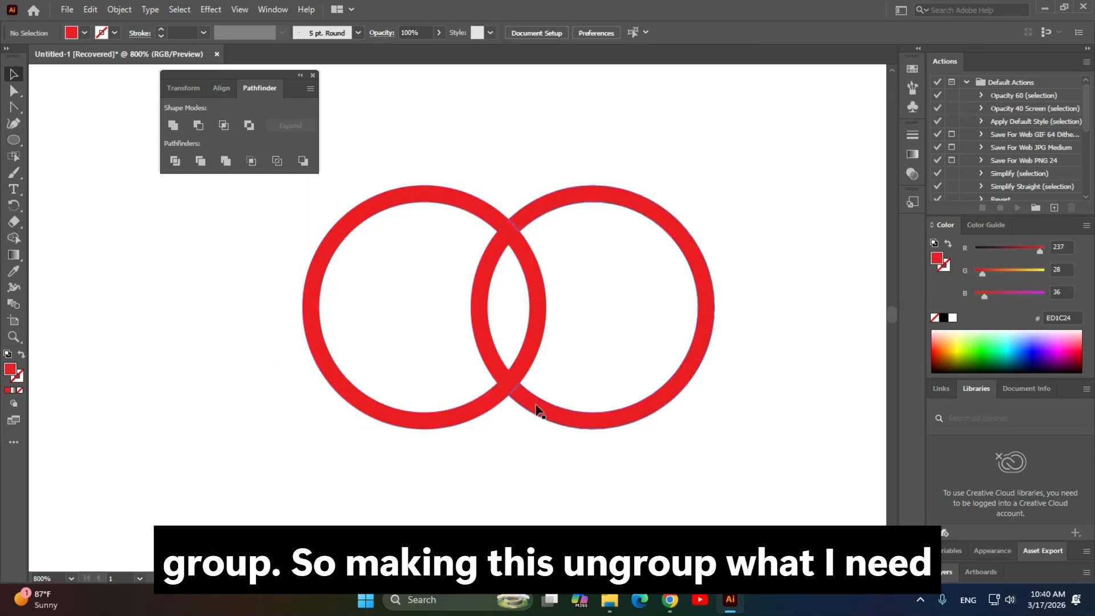
right_click(512, 389)
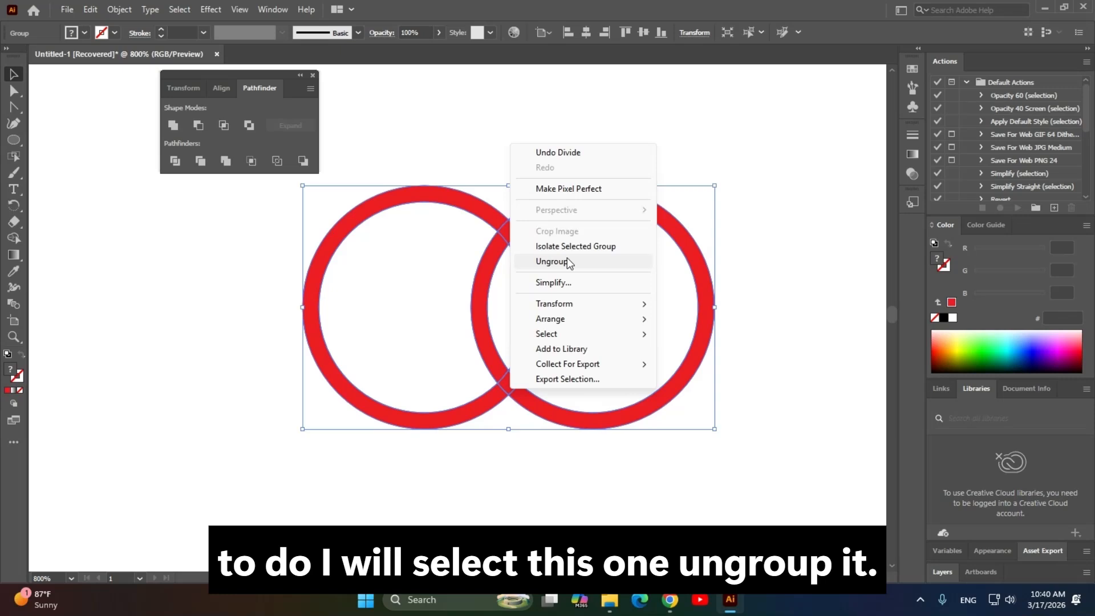
left_click(581, 266)
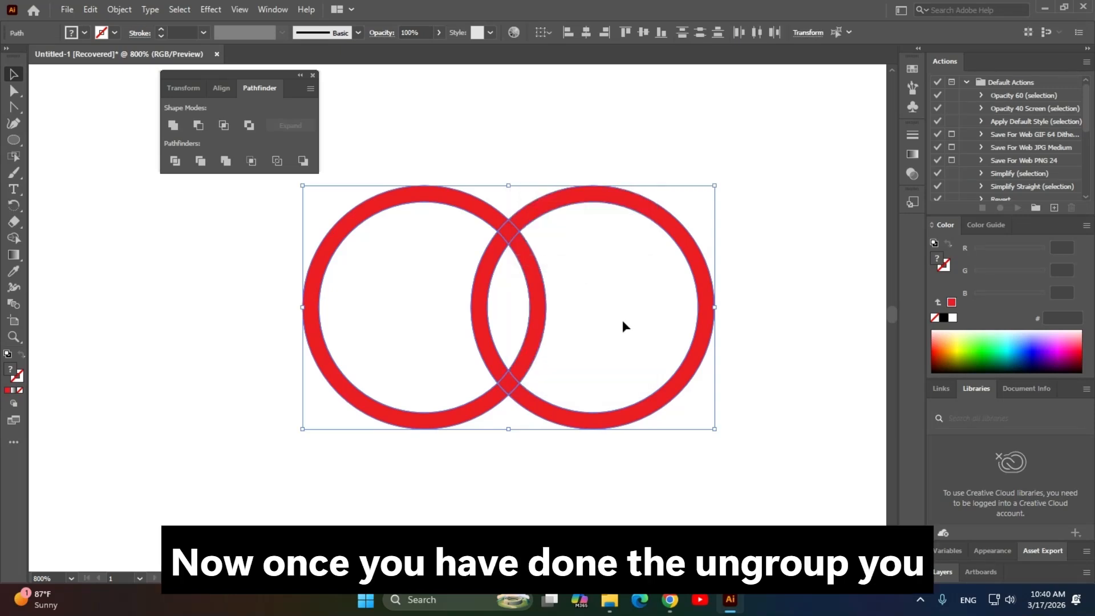
Try pulling the lower and upper diamond-shaped crossing pieces out of the rings, and undo both moves.
left_click(760, 347)
left_click_drag(508, 388, 566, 508)
left_click_drag(506, 231, 519, 166)
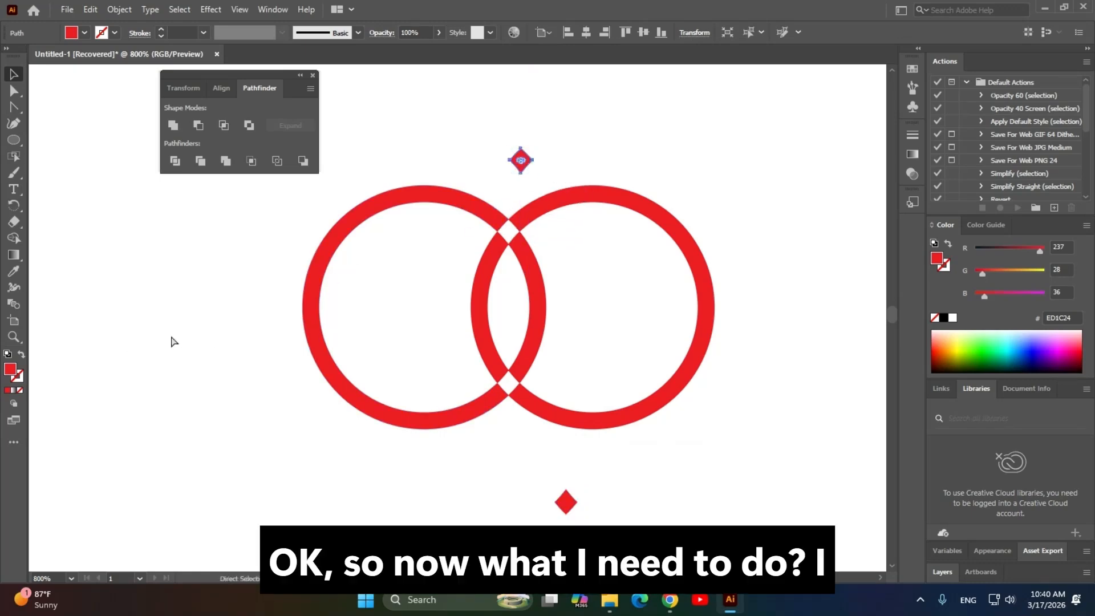
key("ctrl+z")
key("ctrl+z")
Remove the large outer red arcs of the right and left rings, keeping the pointed oval where they overlap.
left_click_drag(683, 231, 826, 222)
key("Delete")
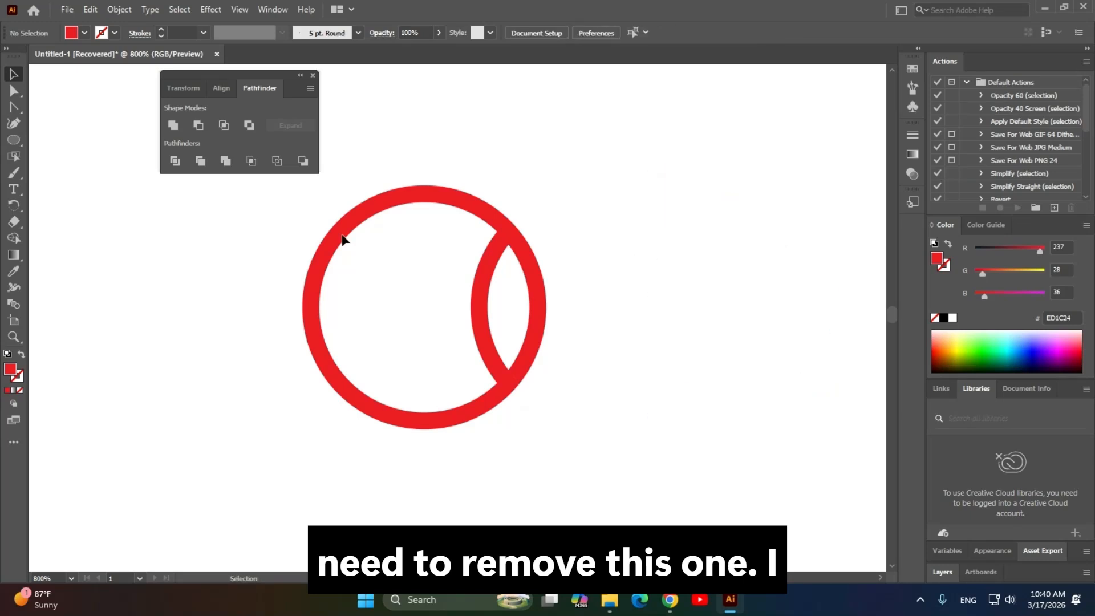
left_click_drag(355, 228, 250, 241)
key("Delete")
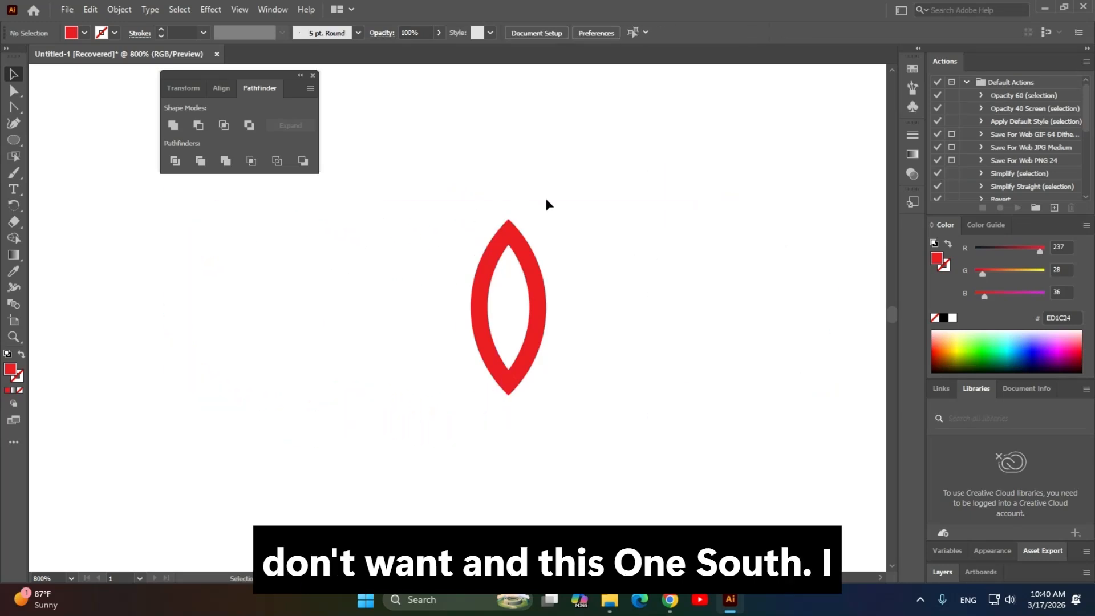
Delete the leftover unfilled shapes on both sides of the red pointed oval.
left_click_drag(434, 158, 416, 464)
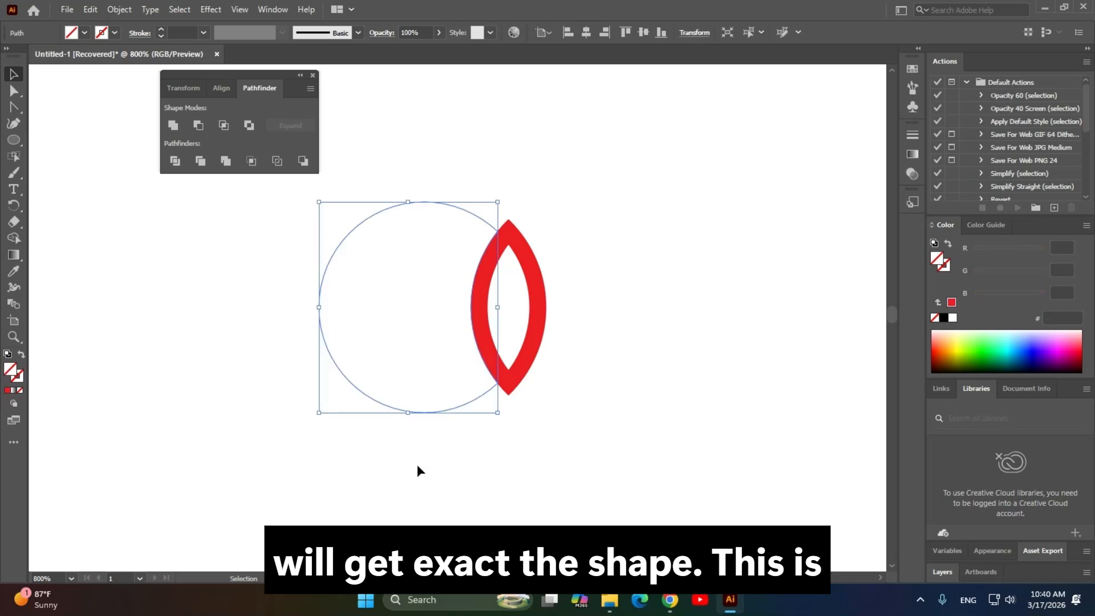
key("Delete")
left_click_drag(741, 140, 576, 478)
key("Delete")
Separate the upper diamond-shaped tip from the pointed oval by moving it a short distance above the shape.
left_click_drag(620, 174, 426, 471)
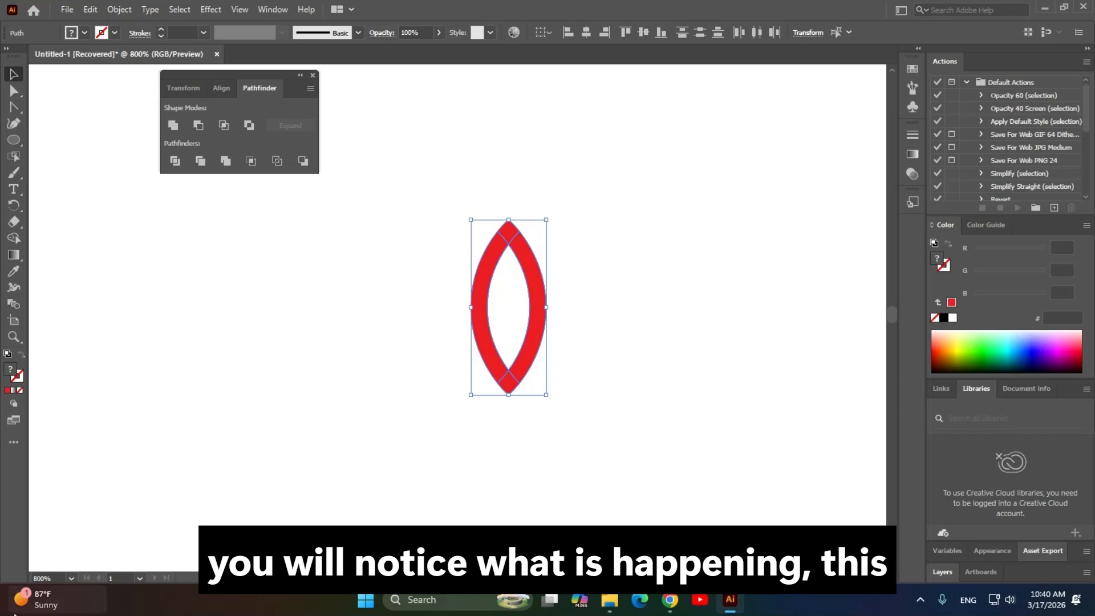
left_click(627, 351)
scroll(626, 351, "up", 1)
left_click_drag(610, 348, 671, 402)
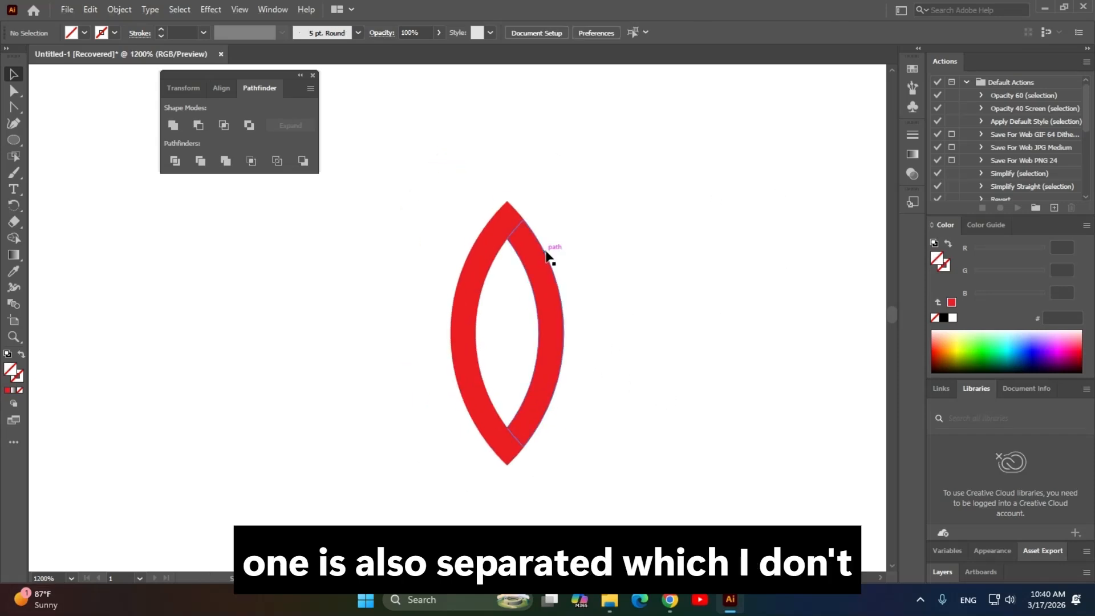
left_click_drag(506, 221, 524, 151)
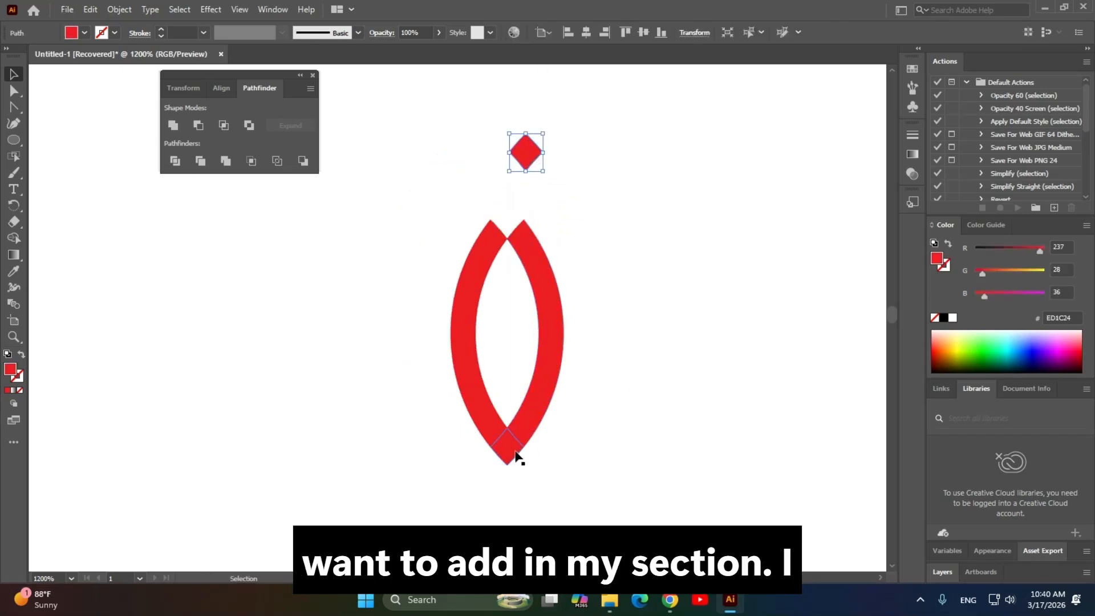
Undo the moves that pull the diamond pieces away from the two tips of the leaf outline.
left_click_drag(514, 455, 620, 502)
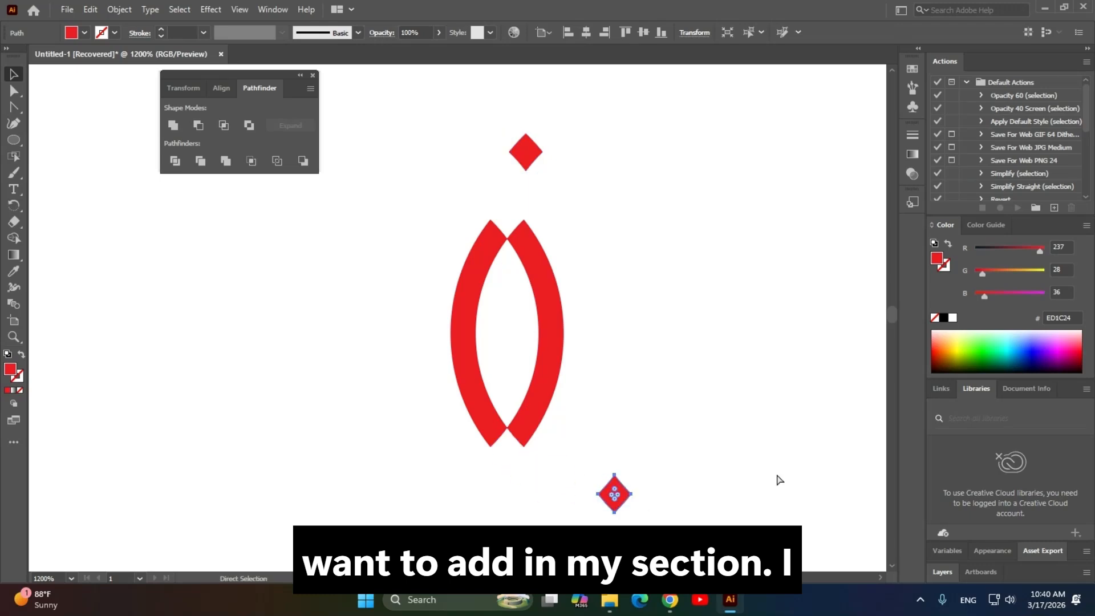
key("ctrl+z")
key("ctrl+z")
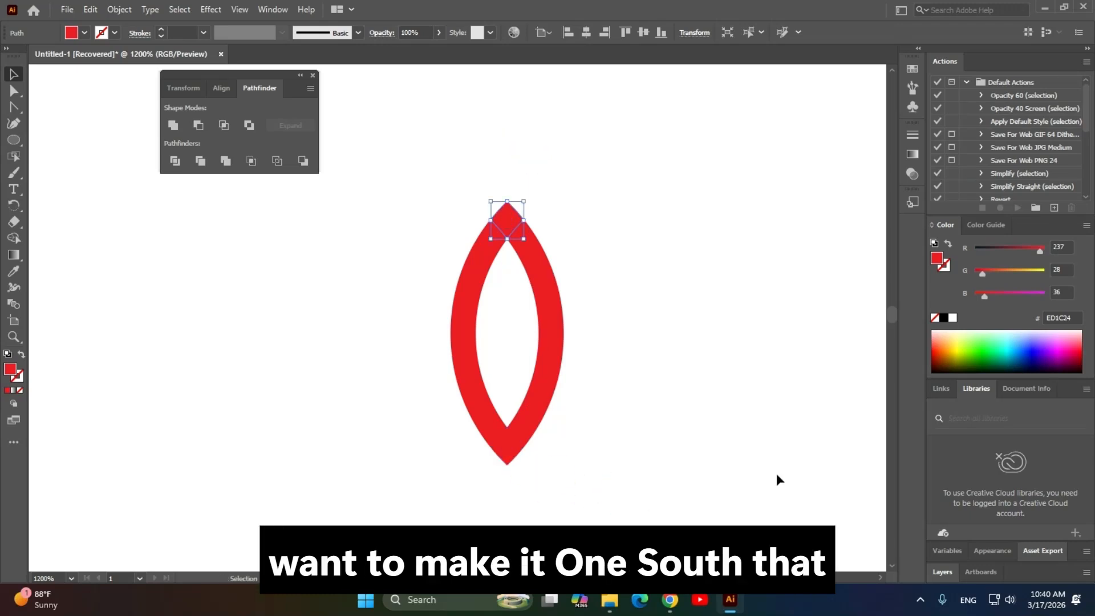
Select all pieces of the leaf outline and combine them into one shape with the Pathfinder Merge operation.
left_click(682, 381)
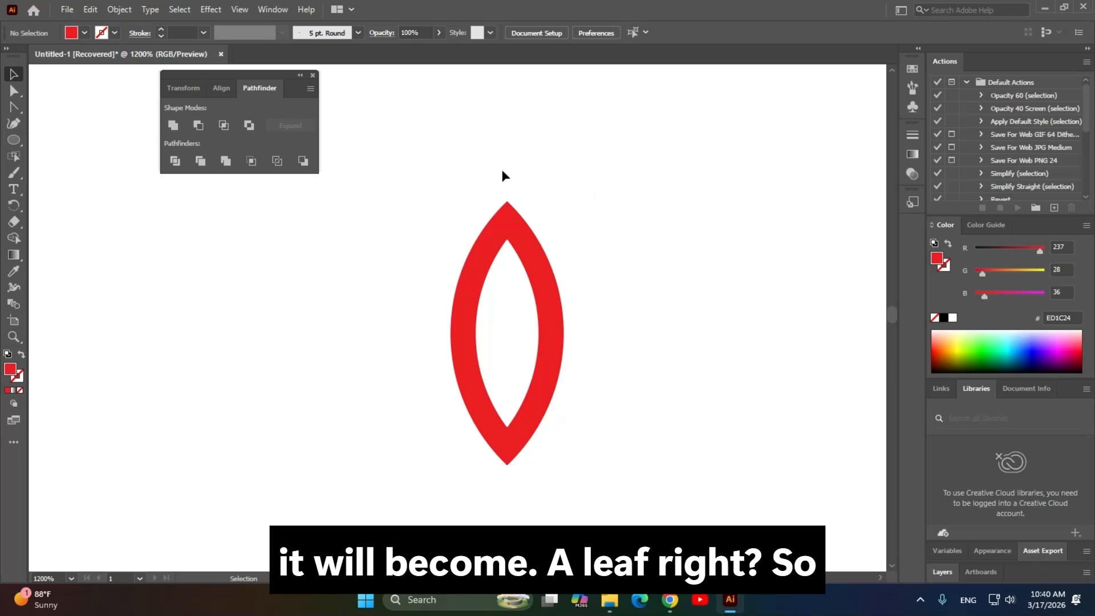
left_click_drag(673, 369, 703, 352)
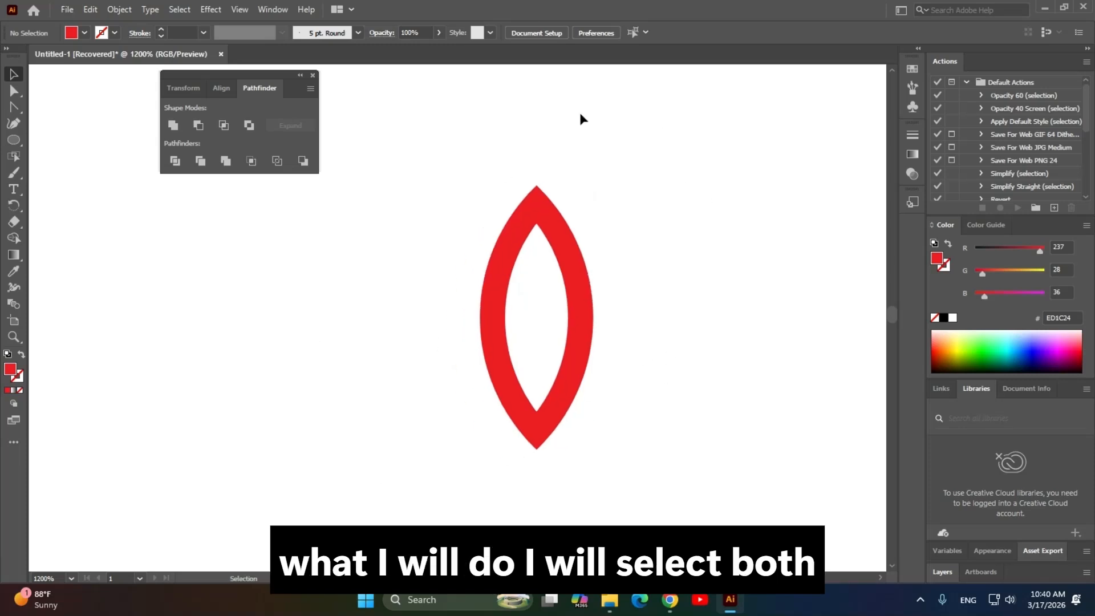
left_click_drag(762, 206, 404, 496)
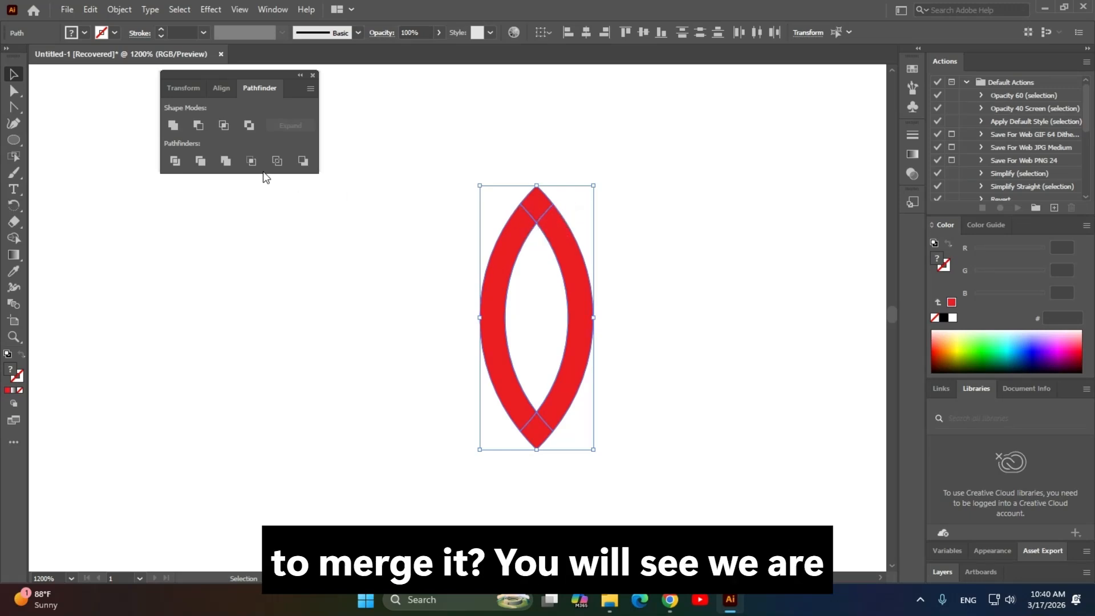
left_click(226, 163)
left_click(512, 318)
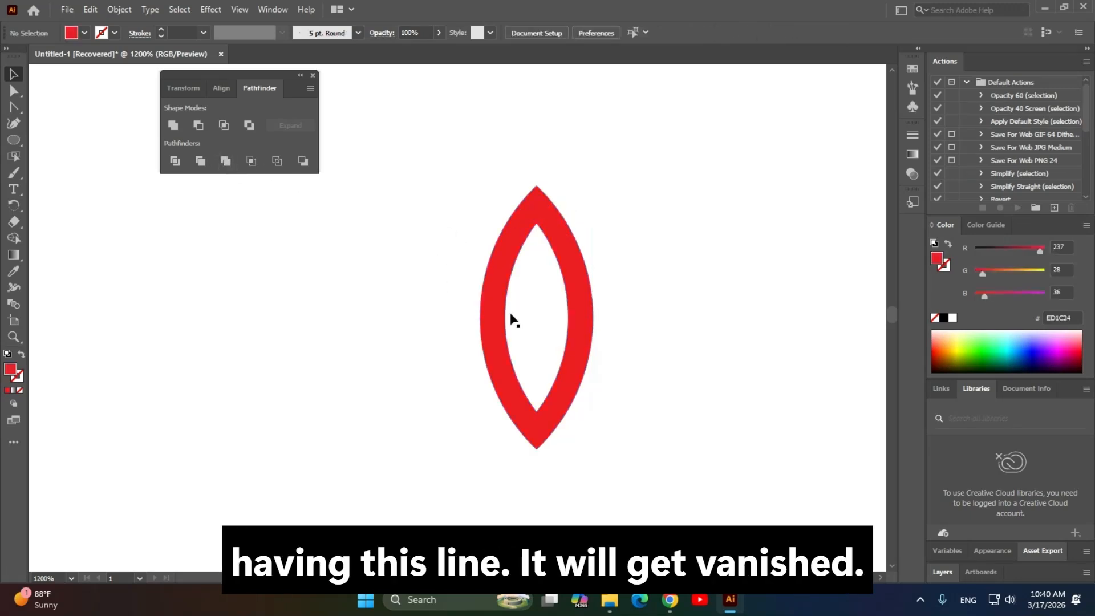
left_click(559, 425)
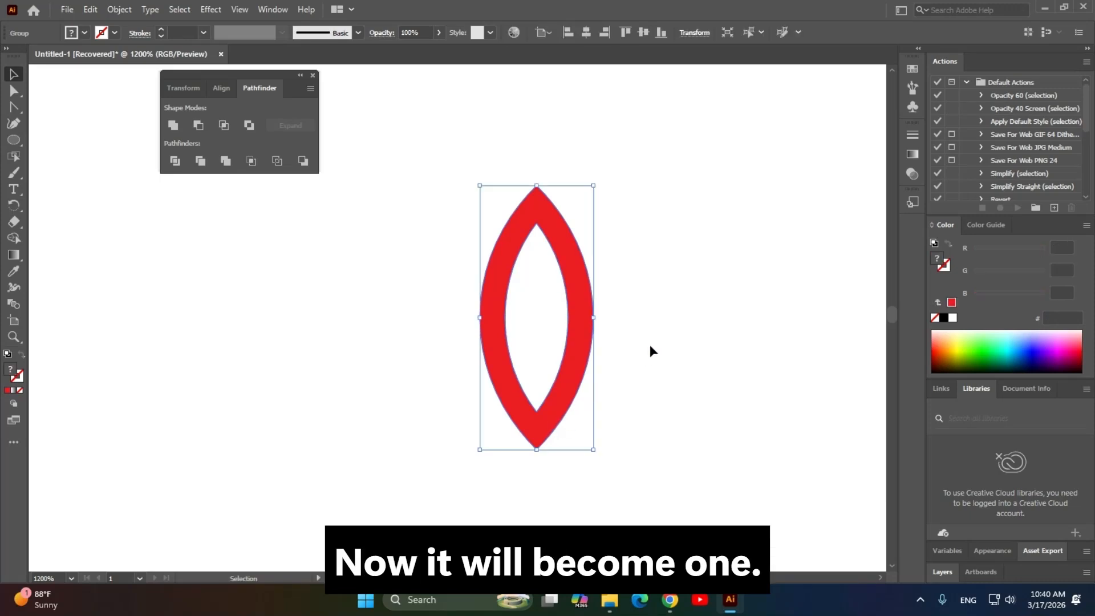
key("space")
left_click_drag(665, 335, 649, 308)
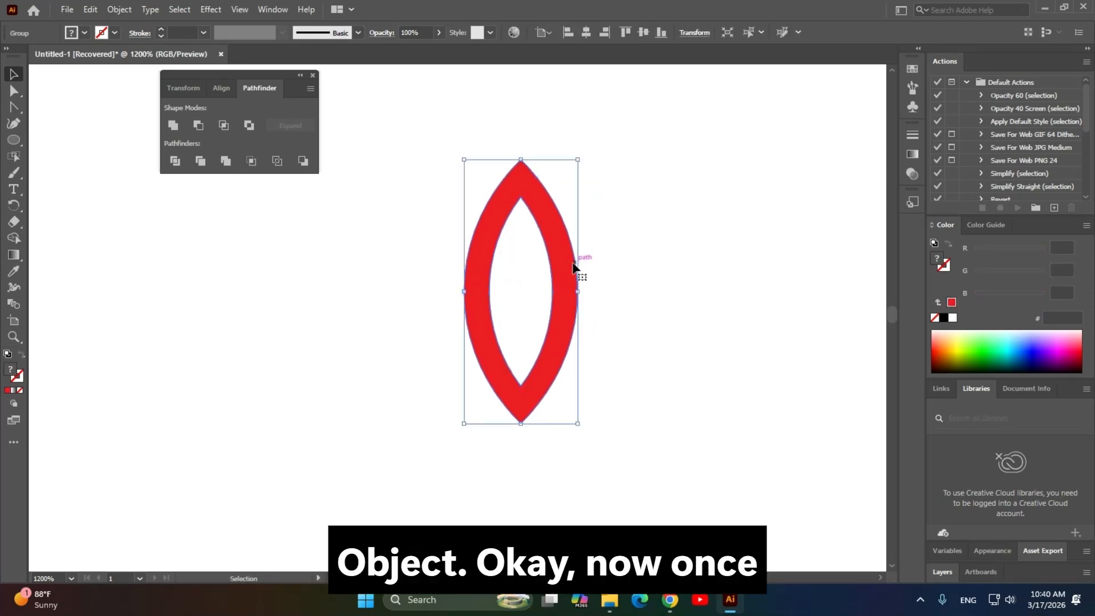
Try a green fill on the merged leaf shape and undo it.
mouse_move(572, 262)
left_mouse_down()
mouse_move(632, 219)
mouse_move(560, 273)
left_mouse_up()
left_click(740, 319)
left_click(583, 296)
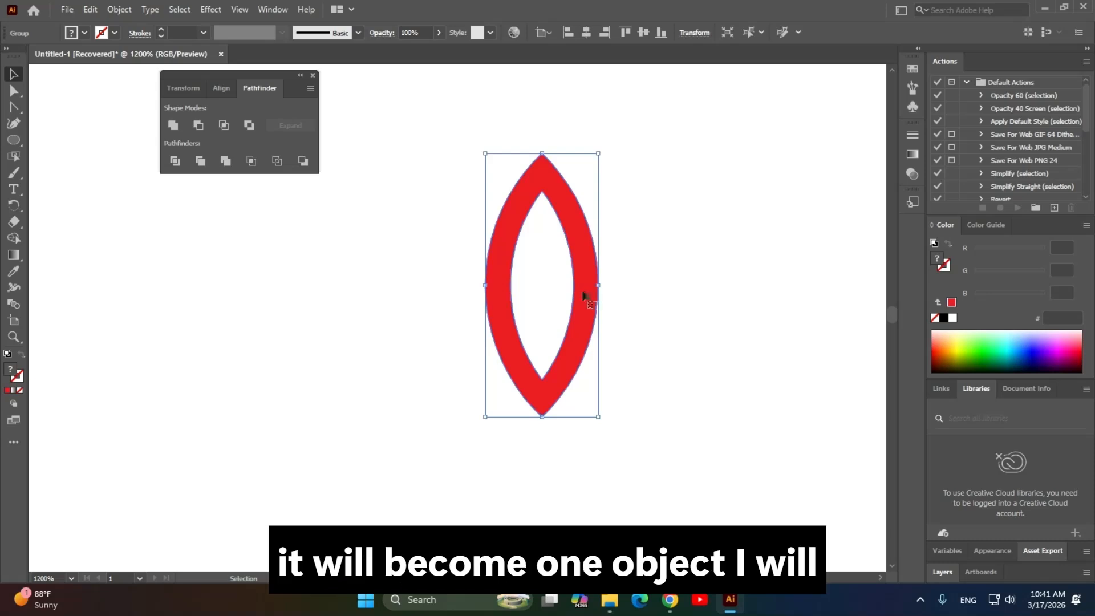
left_click(84, 33)
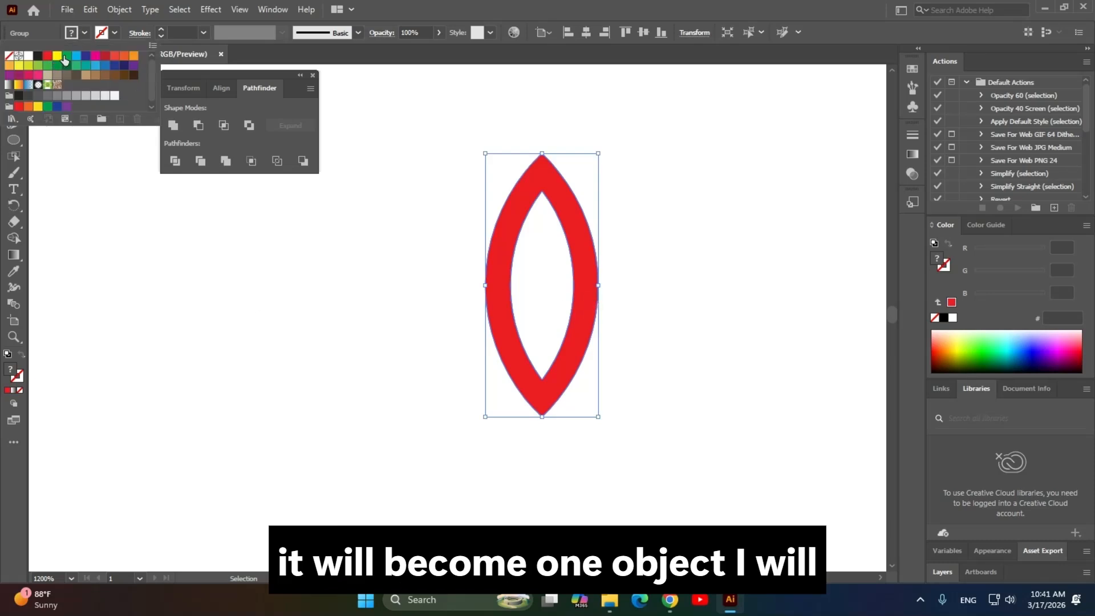
left_click(67, 57)
left_click(267, 342)
left_click(618, 372)
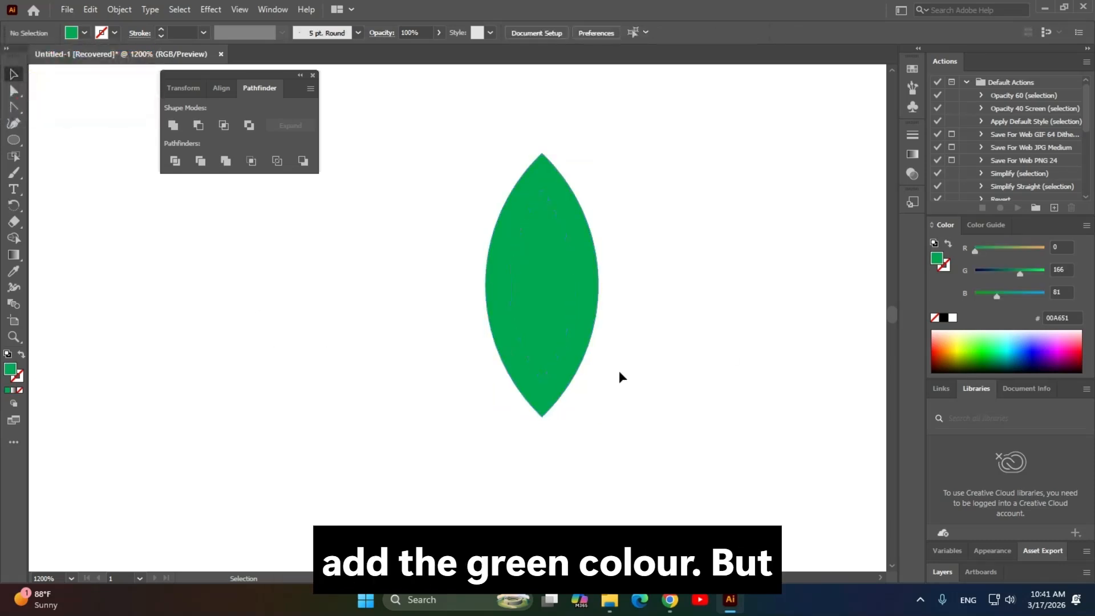
left_click(542, 289)
key("ctrl+z")
left_click(824, 446)
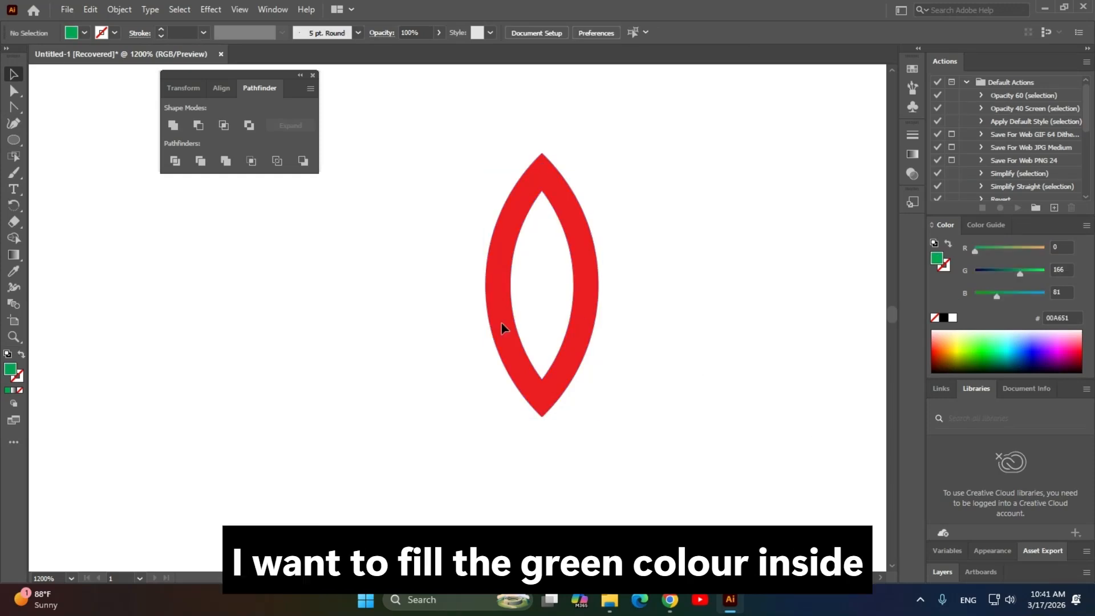
left_click_drag(565, 233, 579, 226)
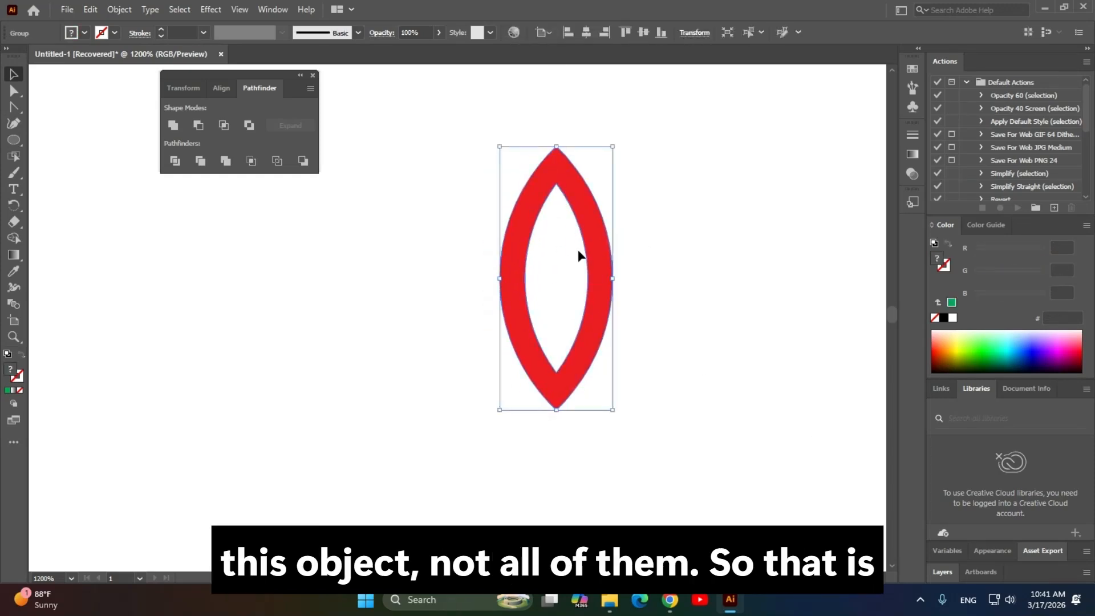
left_click(333, 415)
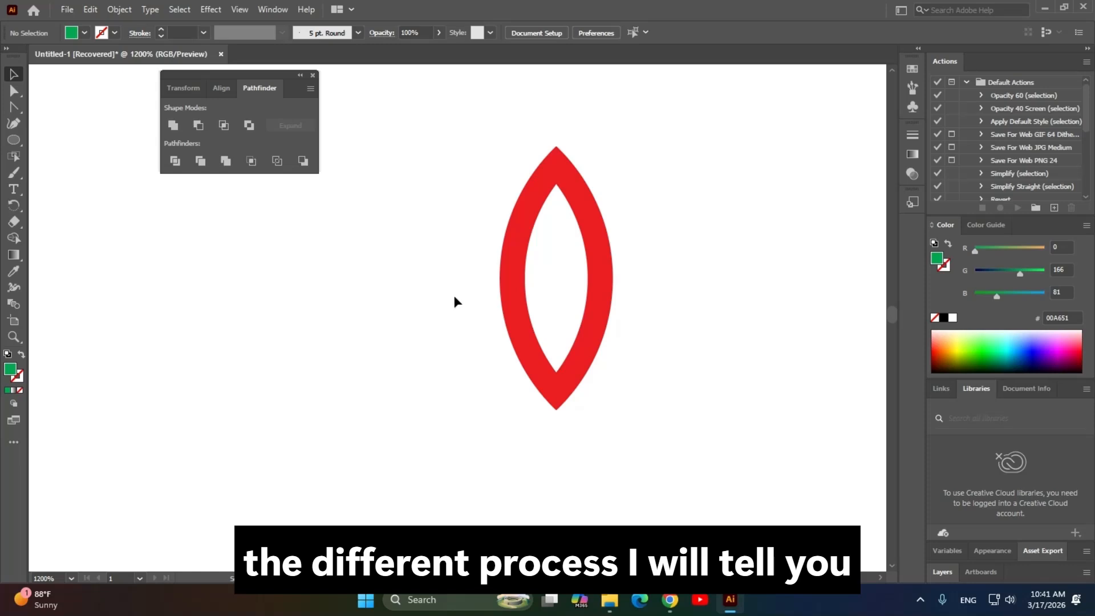
Create a rotated copy of the red leaf around its bottom tip, using an angle of 360/4.
left_click_drag(576, 182, 601, 206)
left_click(599, 260)
scroll(687, 276, "down", 1)
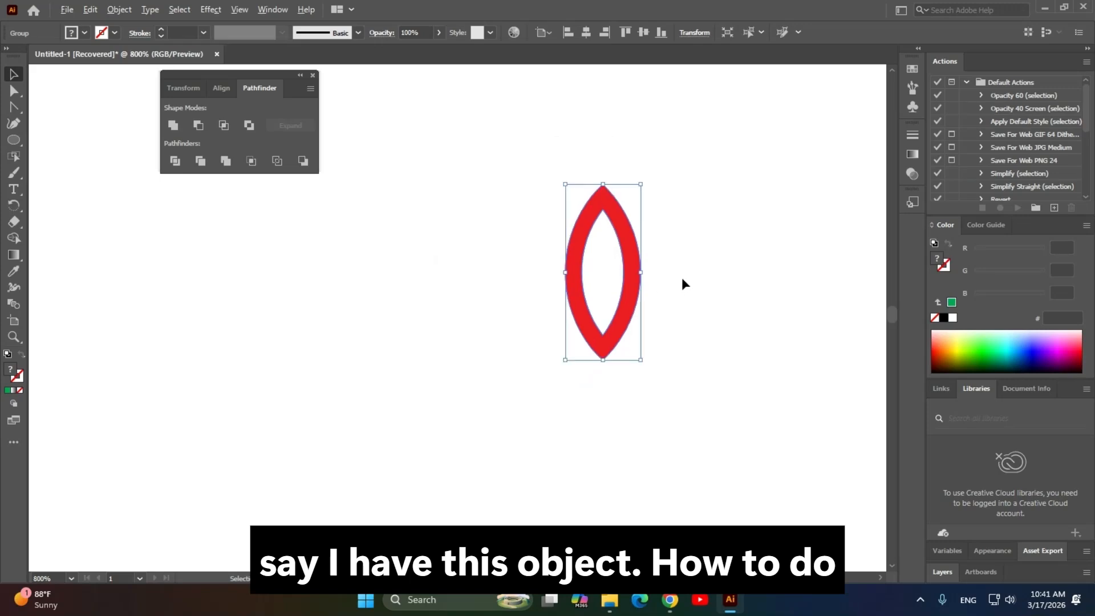
scroll(682, 277, "down", 1)
left_click_drag(685, 279, 578, 277)
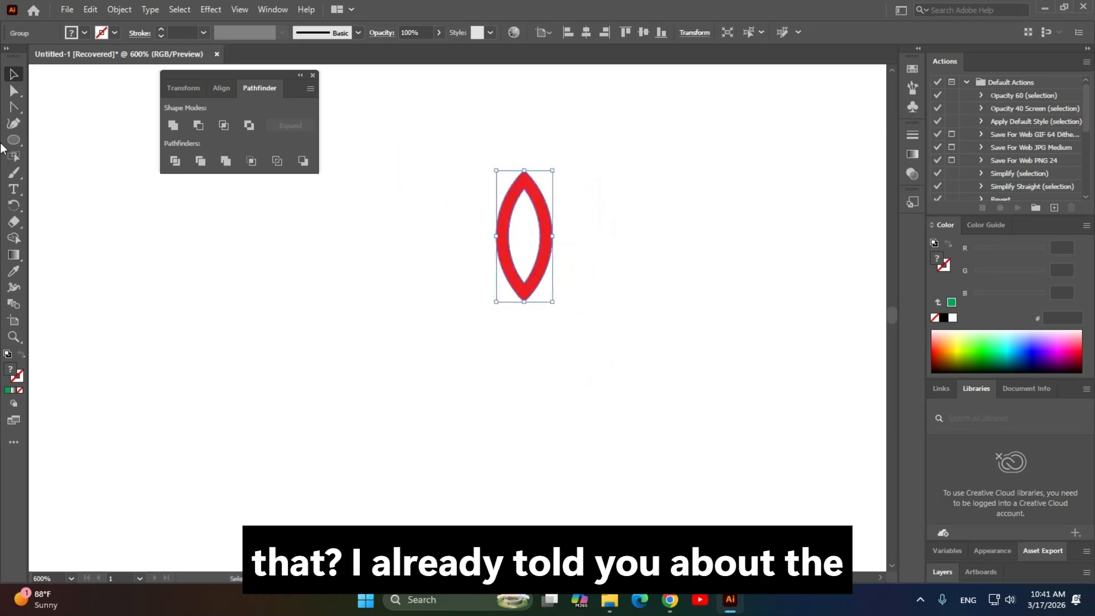
left_click(14, 205)
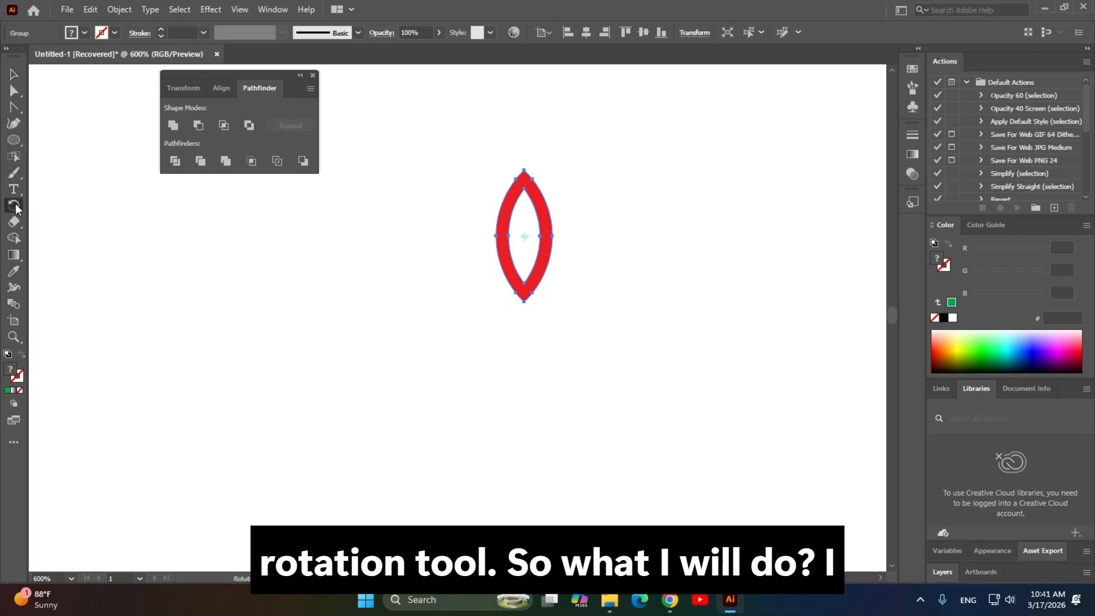
left_click(524, 303, "alt")
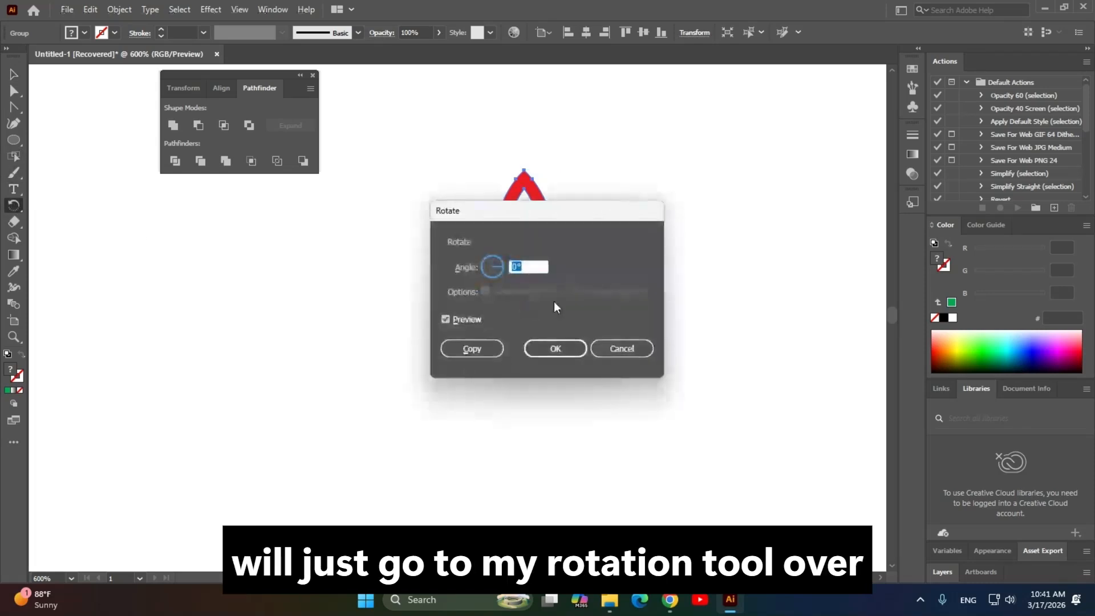
left_click_drag(561, 212, 818, 163)
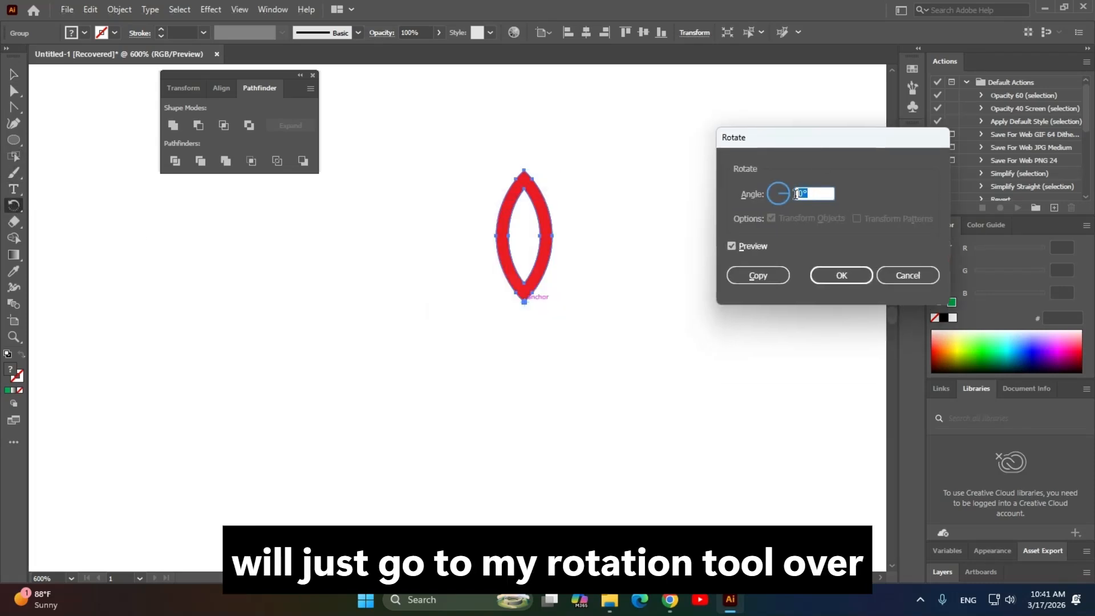
type("360")
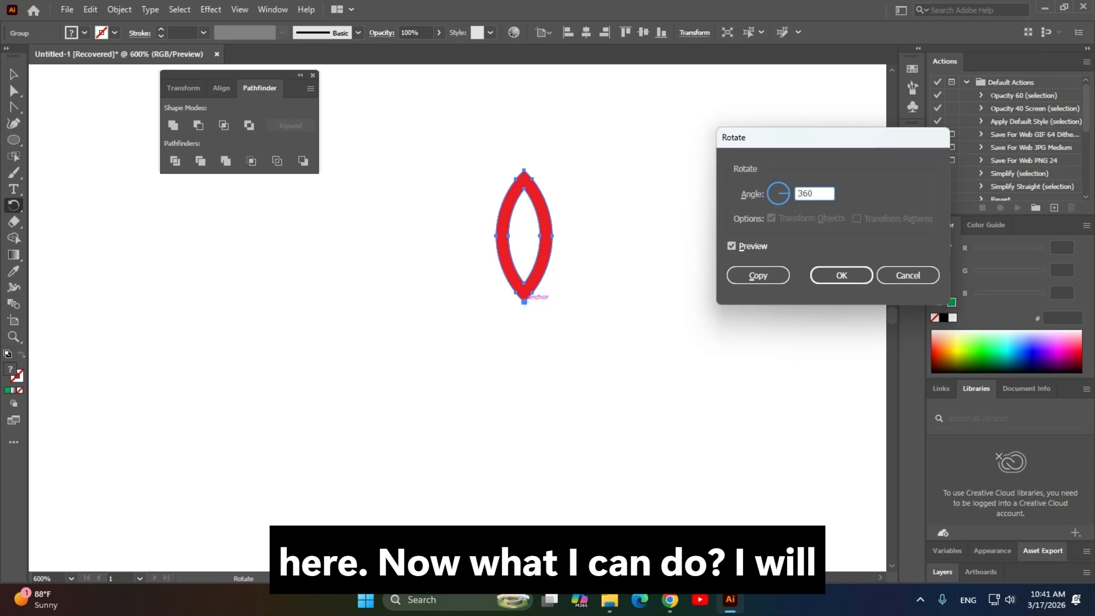
type("/4")
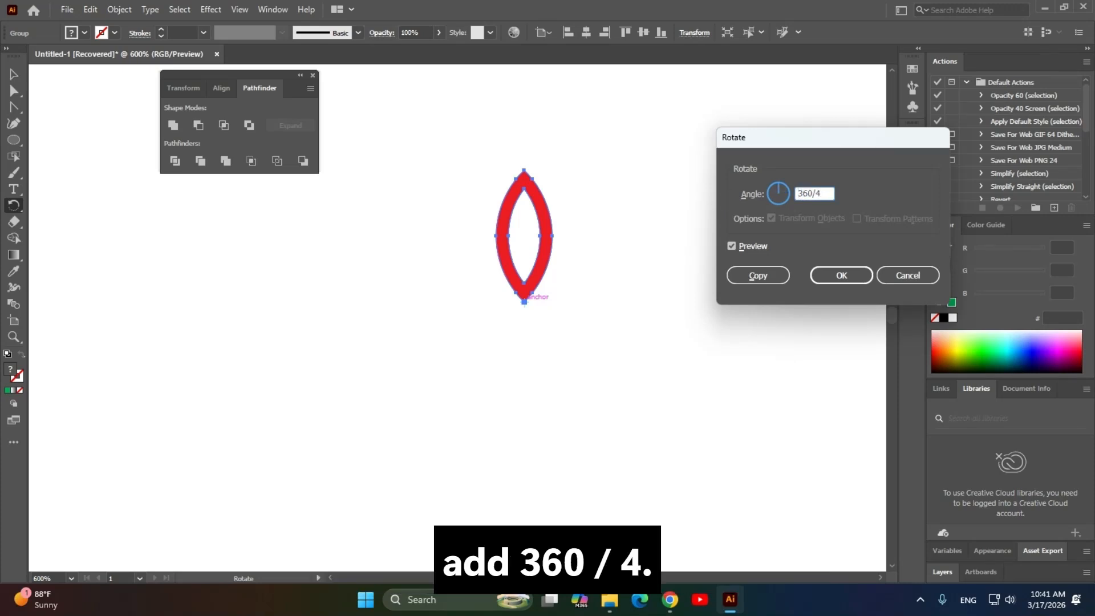
left_click(765, 279)
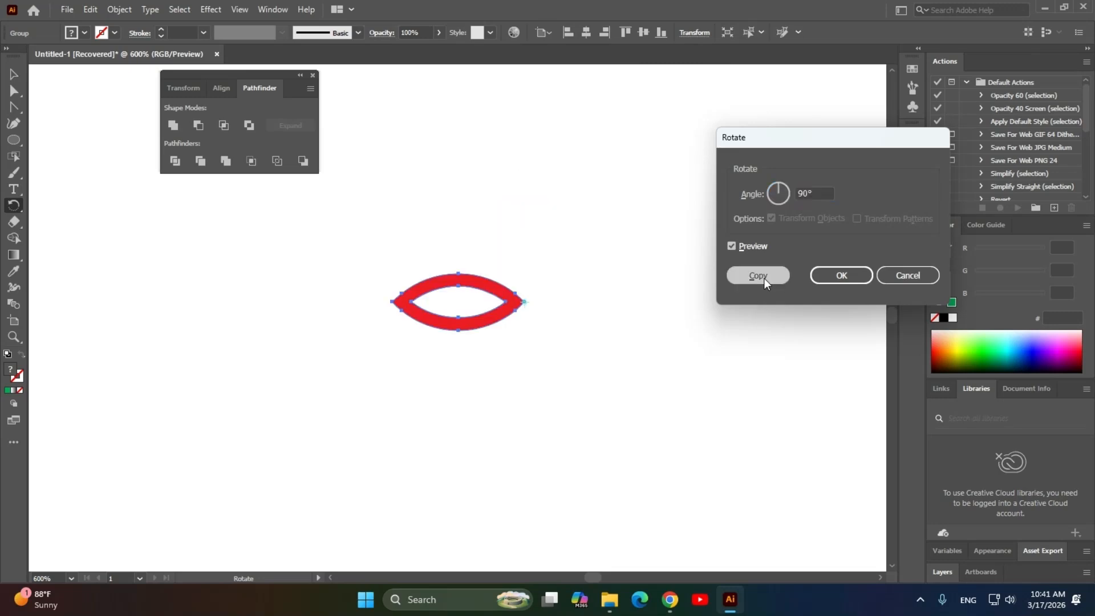
Repeat the rotated copy twice to complete a four-petal flower, and deselect the artwork.
key("ctrl+d")
key("ctrl+d")
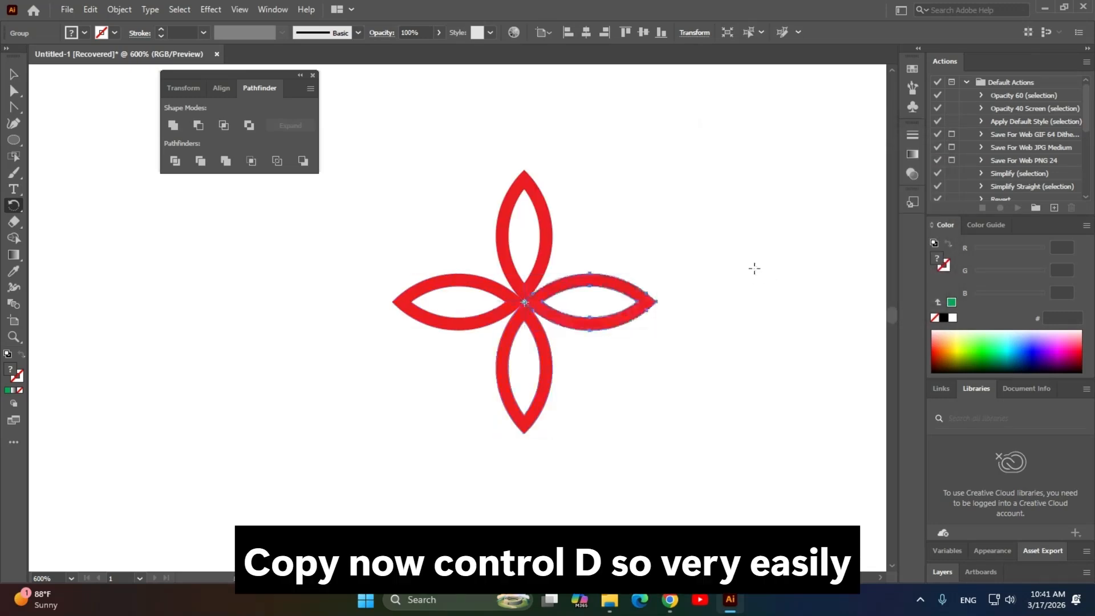
left_click(14, 74)
left_click(249, 435)
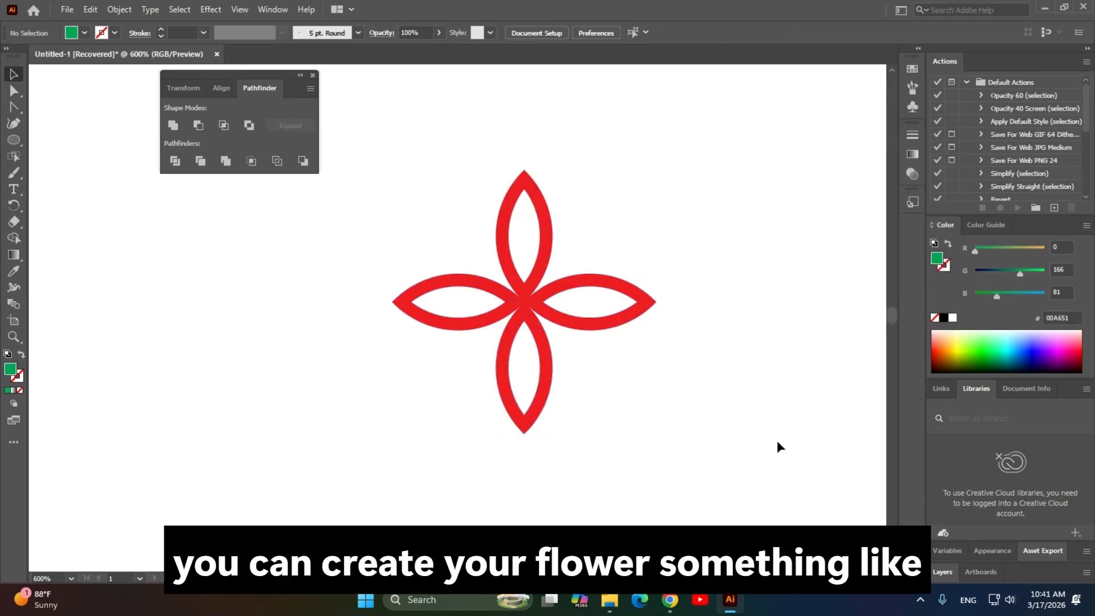
Scale the four petals down proportionally to about half size around their centre and group them.
left_click_drag(780, 447, 378, 178)
left_click_drag(565, 403, 650, 420)
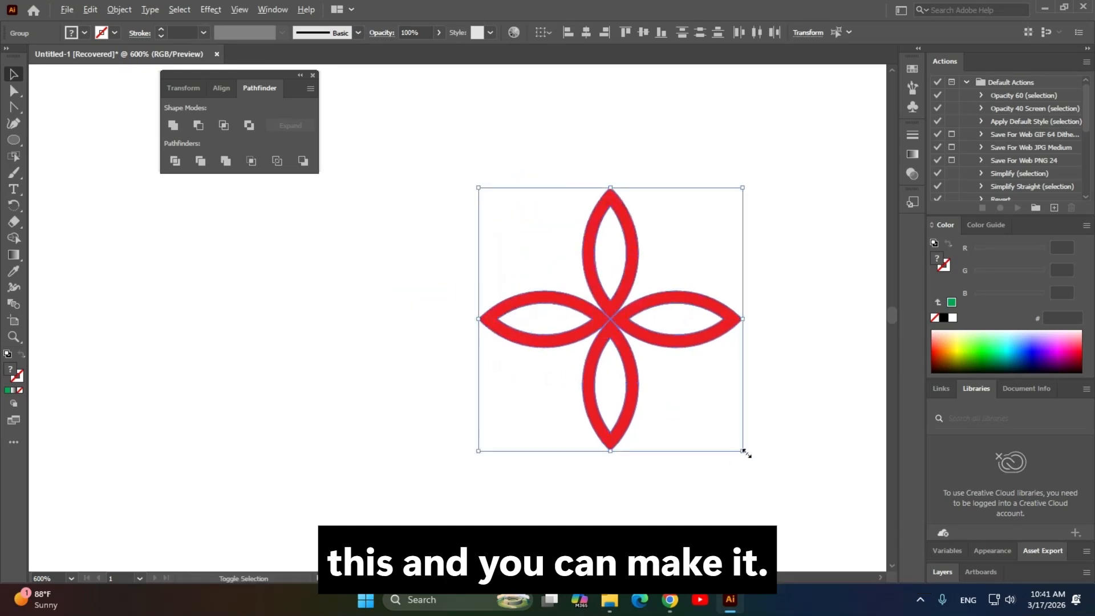
left_click_drag(742, 450, 680, 460)
right_click(599, 312)
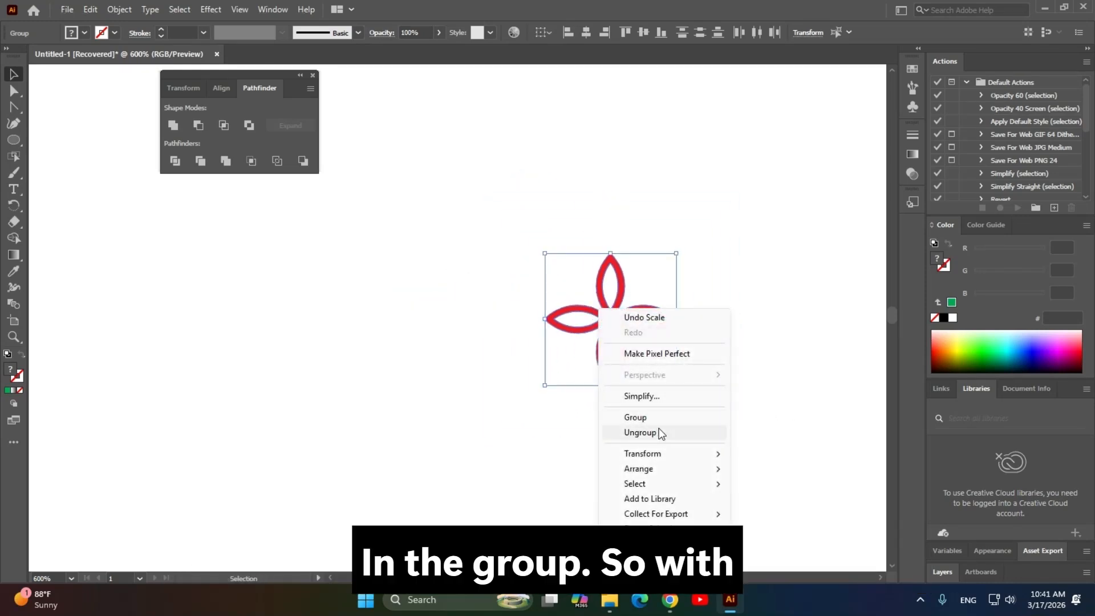
left_click(682, 337)
scroll(709, 285, "up", 3)
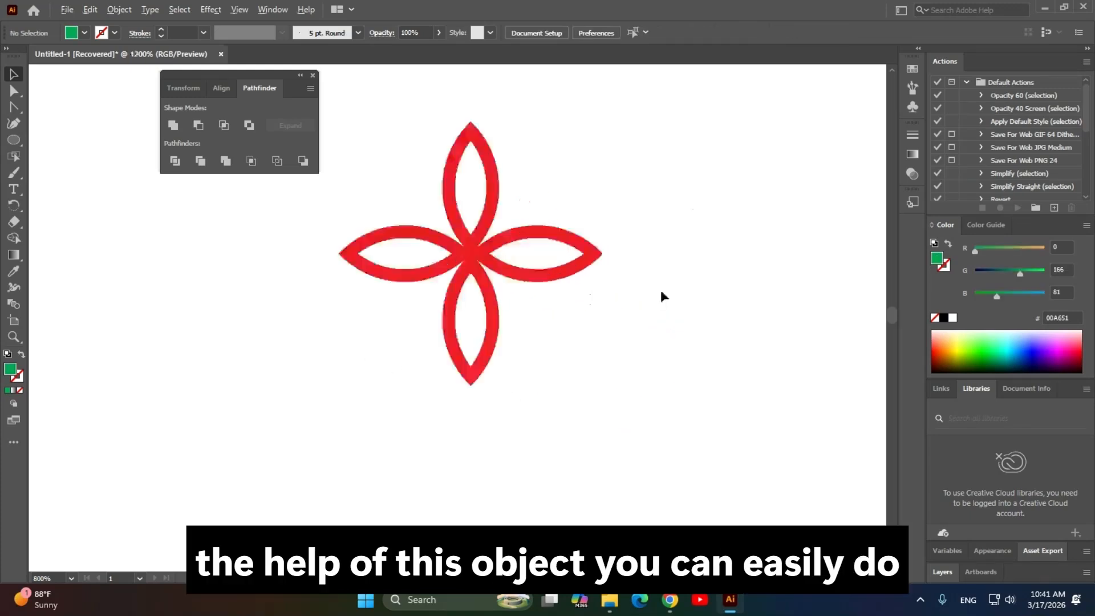
Ungroup the four-petal flower so each petal can be edited separately.
left_click(472, 252)
scroll(472, 354, "up", 1)
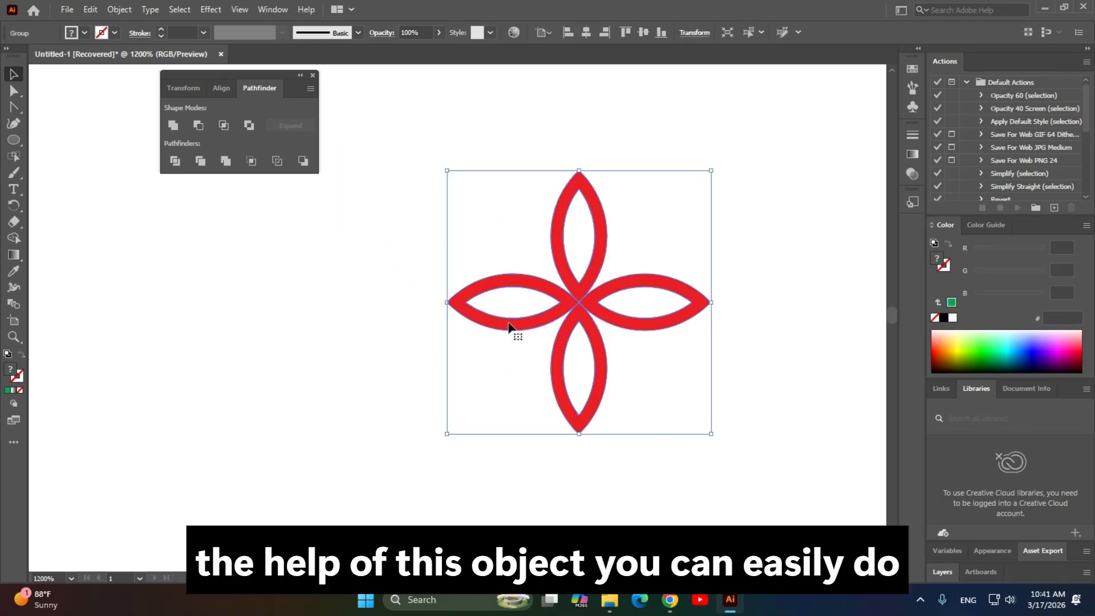
left_click(267, 253)
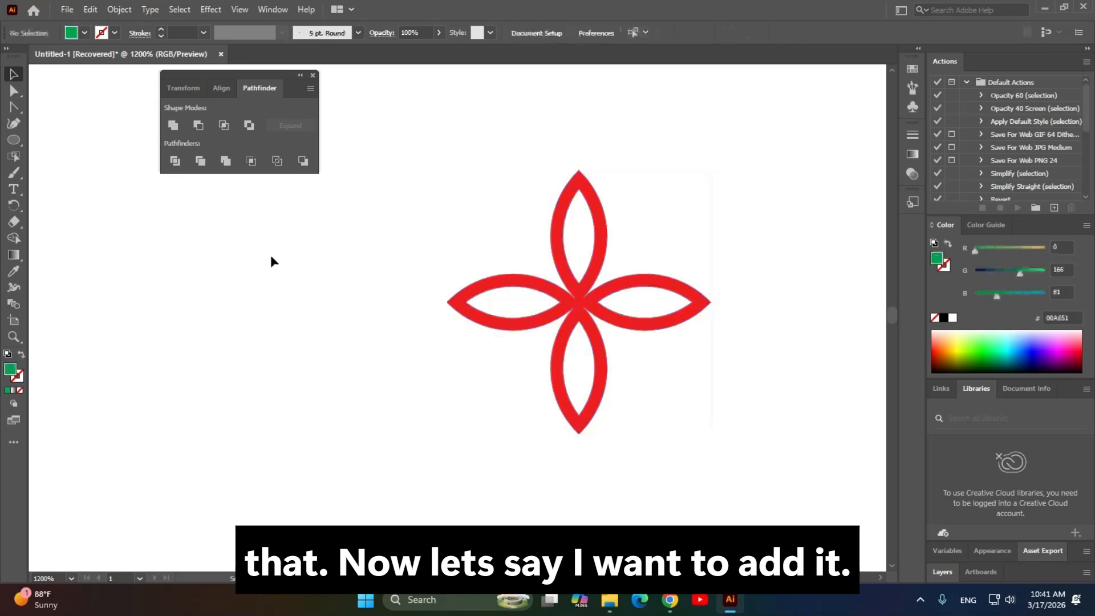
left_click(577, 292)
right_click(569, 297)
left_click(622, 410)
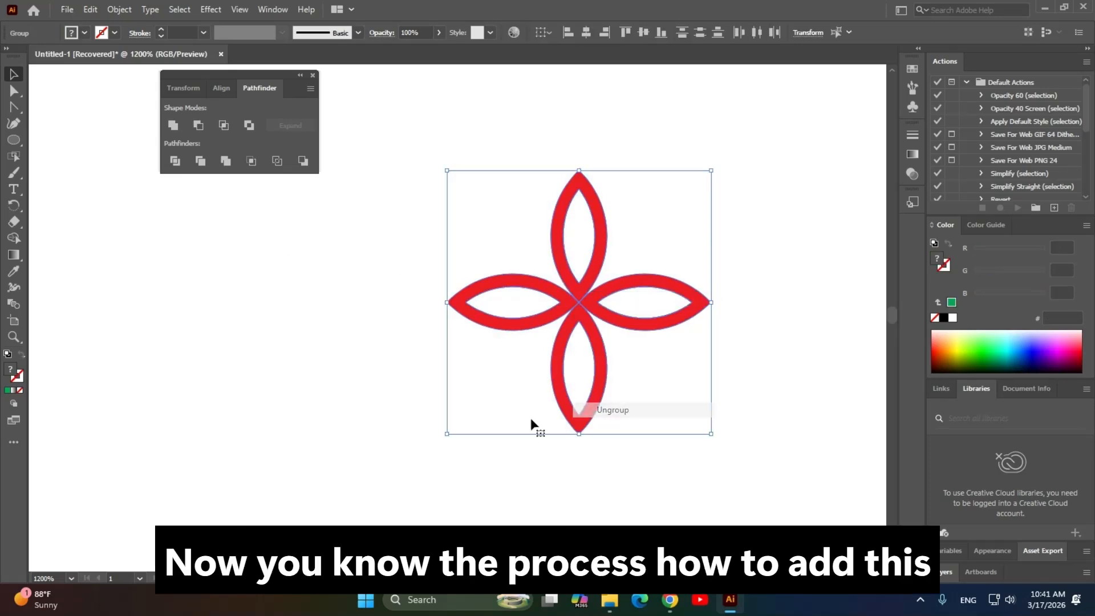
left_click(531, 417)
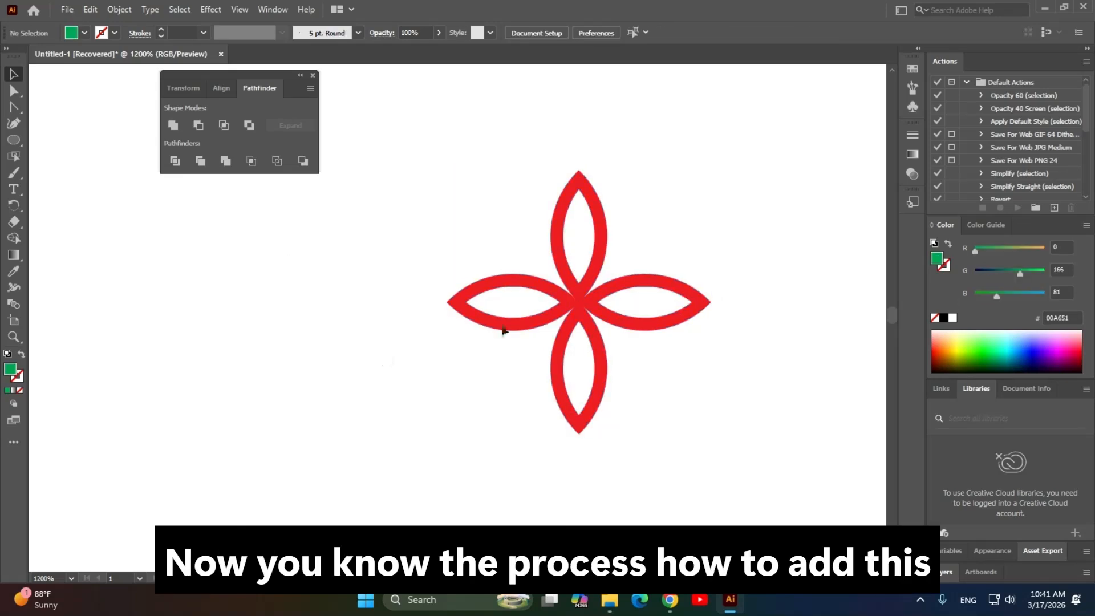
Move each of the four petals slightly inward so their inner tips overlap at the flower's centre.
left_click(702, 302)
left_click_drag(468, 322, 480, 320)
left_click_drag(607, 382, 607, 374)
left_click_drag(582, 189, 583, 199)
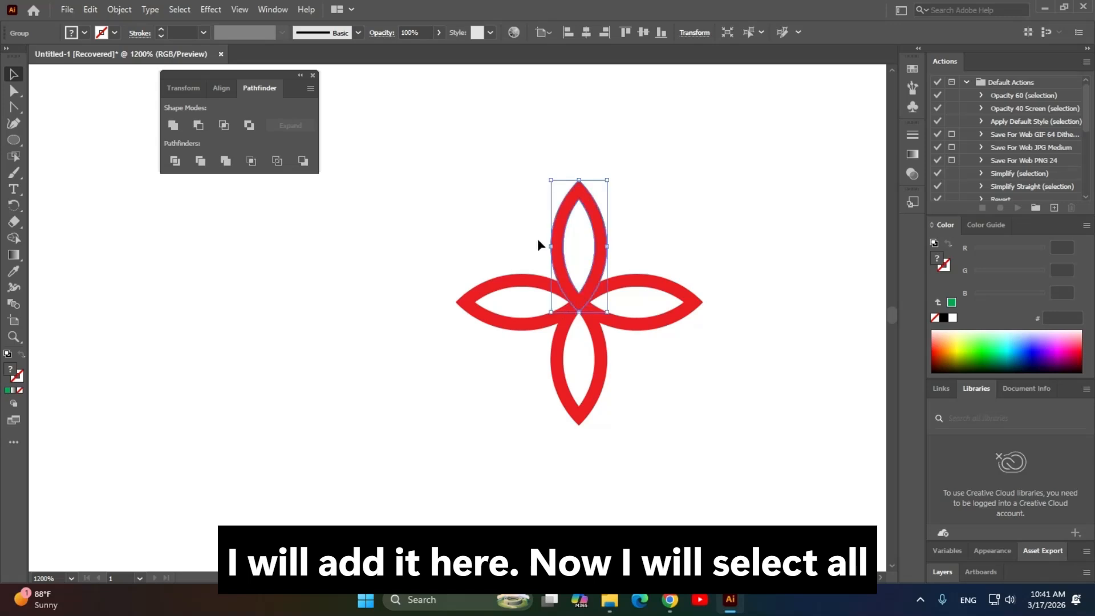
Select all four overlapping petals and merge them with Pathfinder Unite into one solid red flower.
left_click(387, 232)
left_click_drag(421, 195, 771, 467)
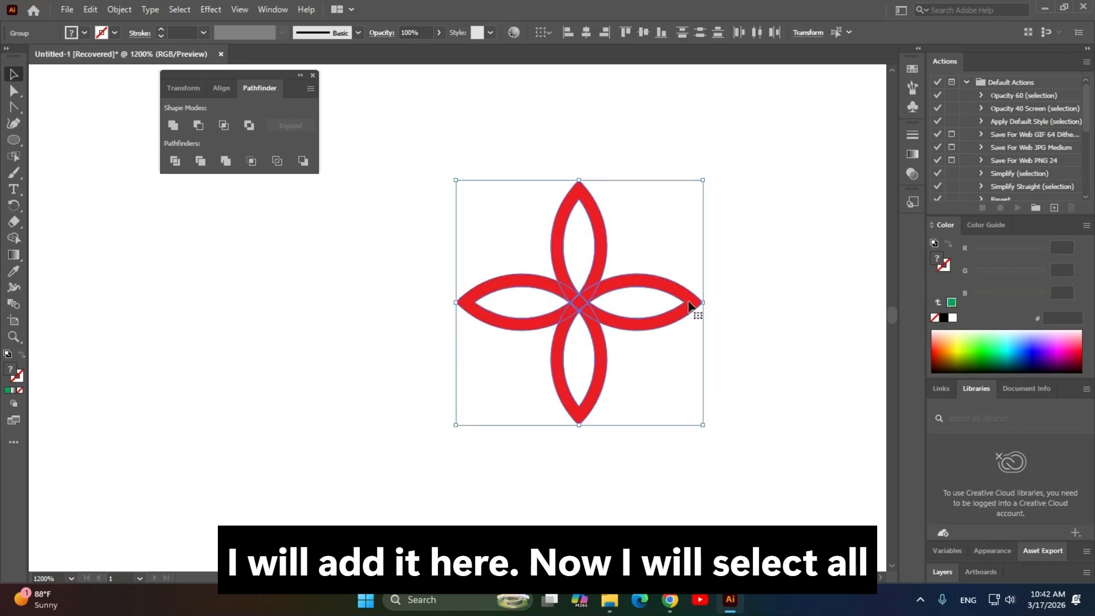
scroll(604, 325, "up", 4)
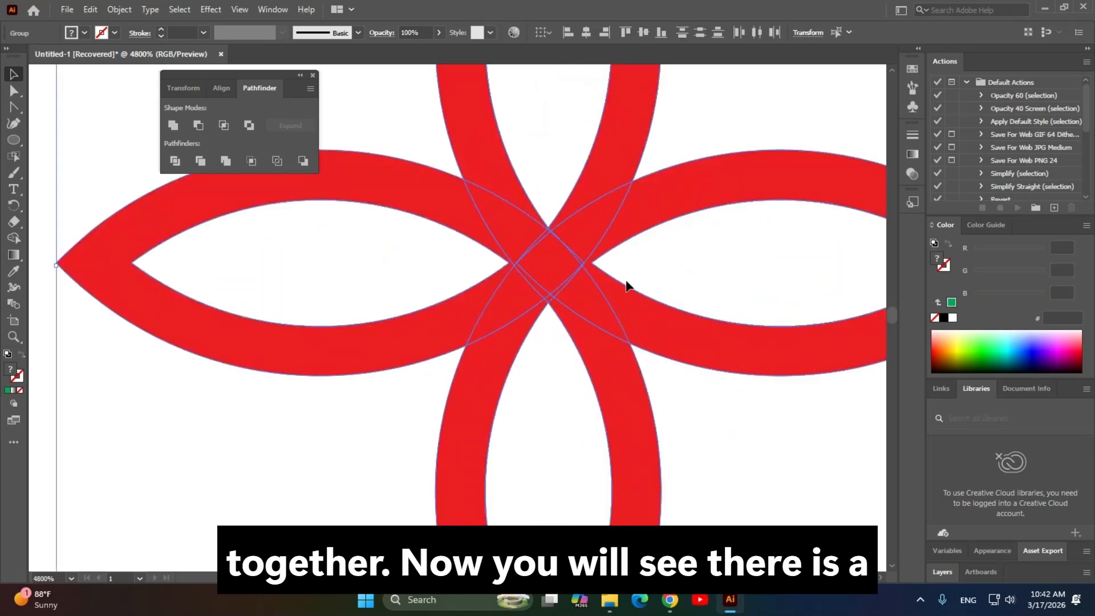
scroll(597, 268, "down", 4)
left_click_drag(594, 271, 543, 304)
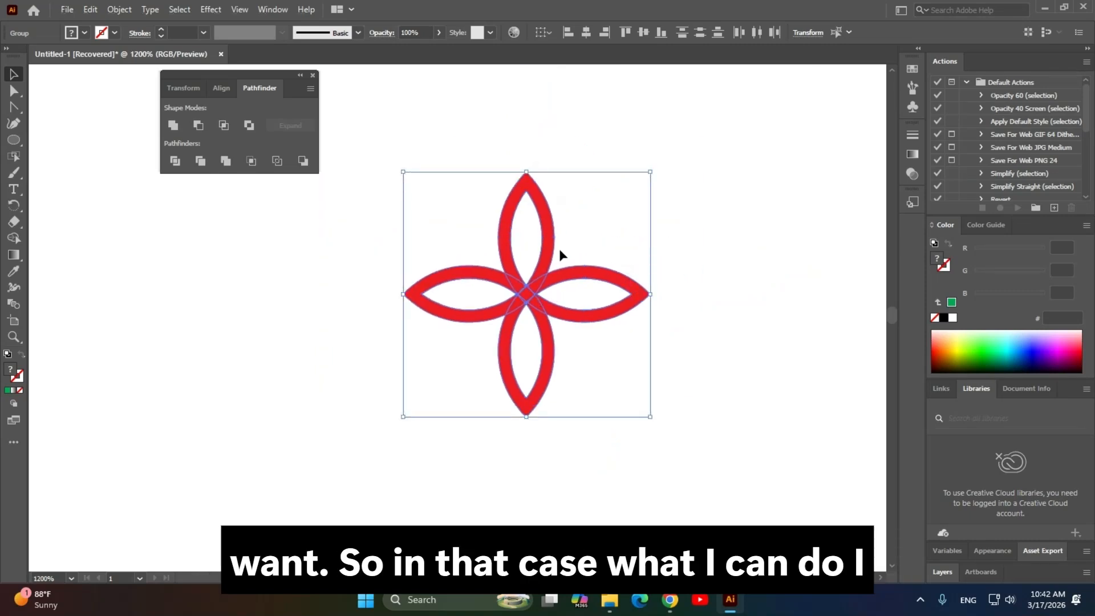
left_click(179, 128)
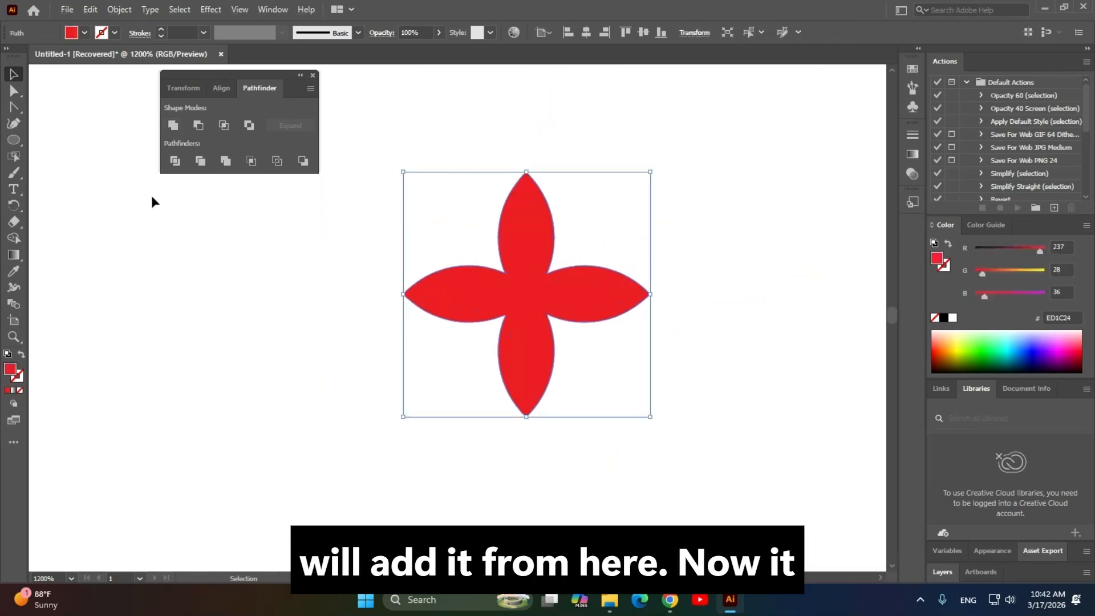
left_click(716, 391)
left_click(512, 312)
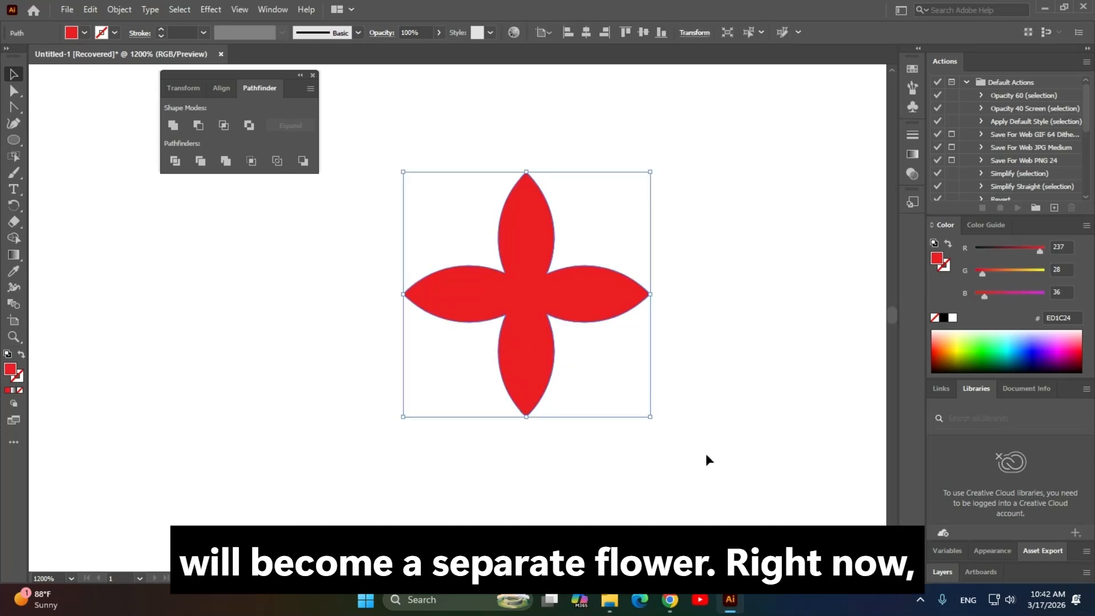
left_click(766, 343)
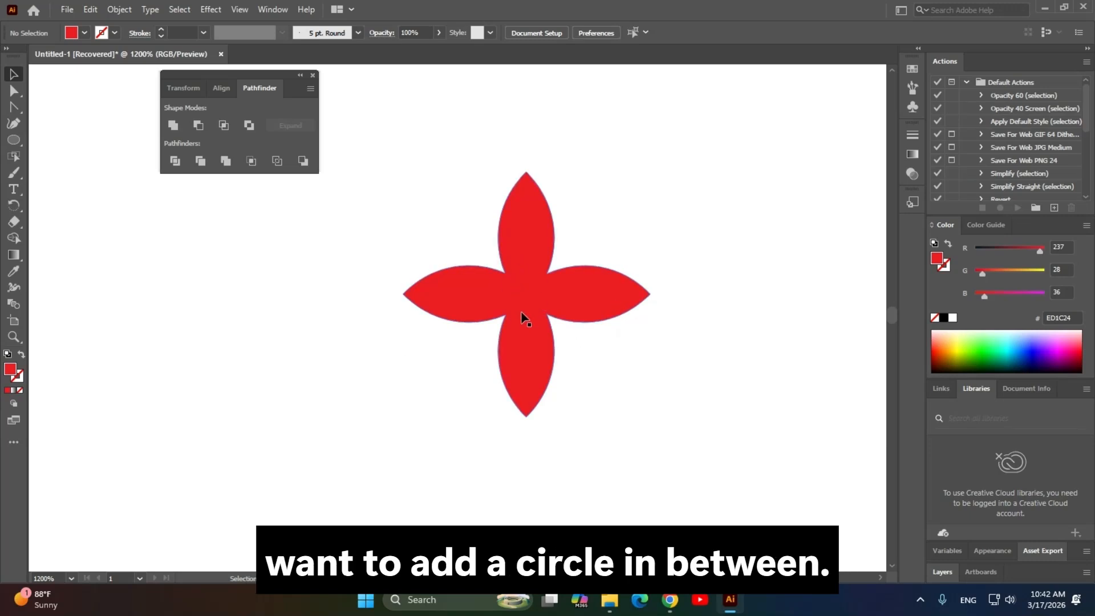
Draw a circle about 3.4 px wide beside the flower and fill it with the black swatch 231F20.
left_click(14, 140)
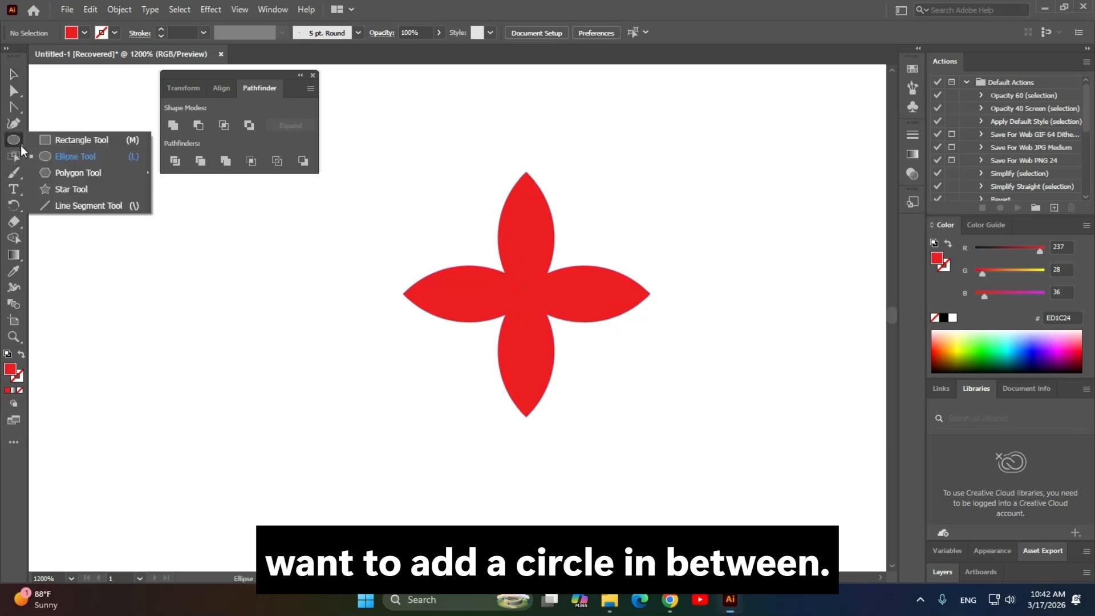
left_click(46, 156)
left_click_drag(232, 357, 252, 375)
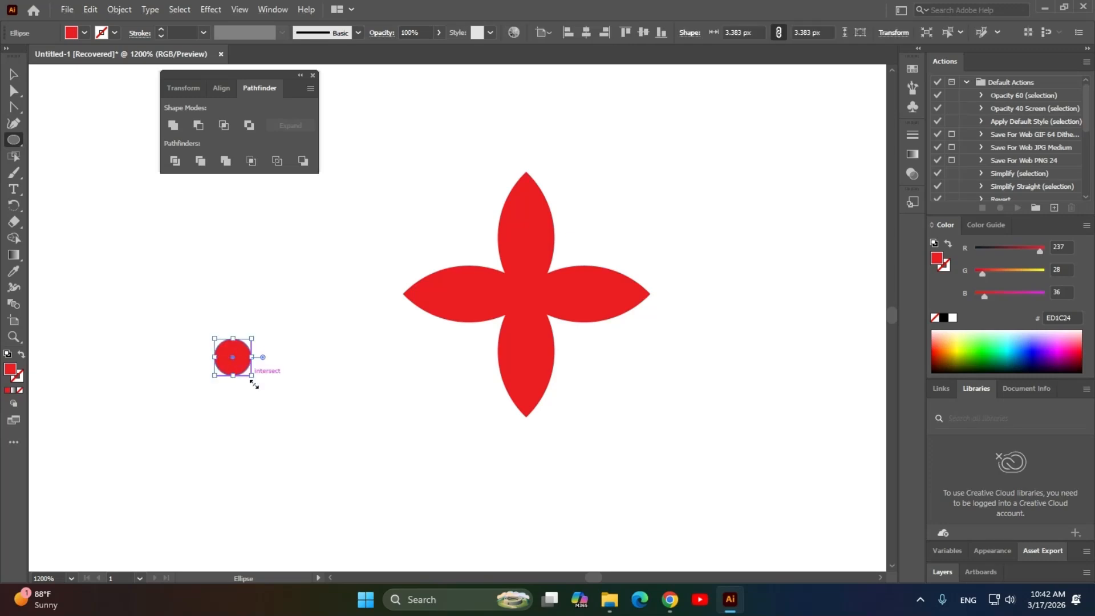
left_click(14, 74)
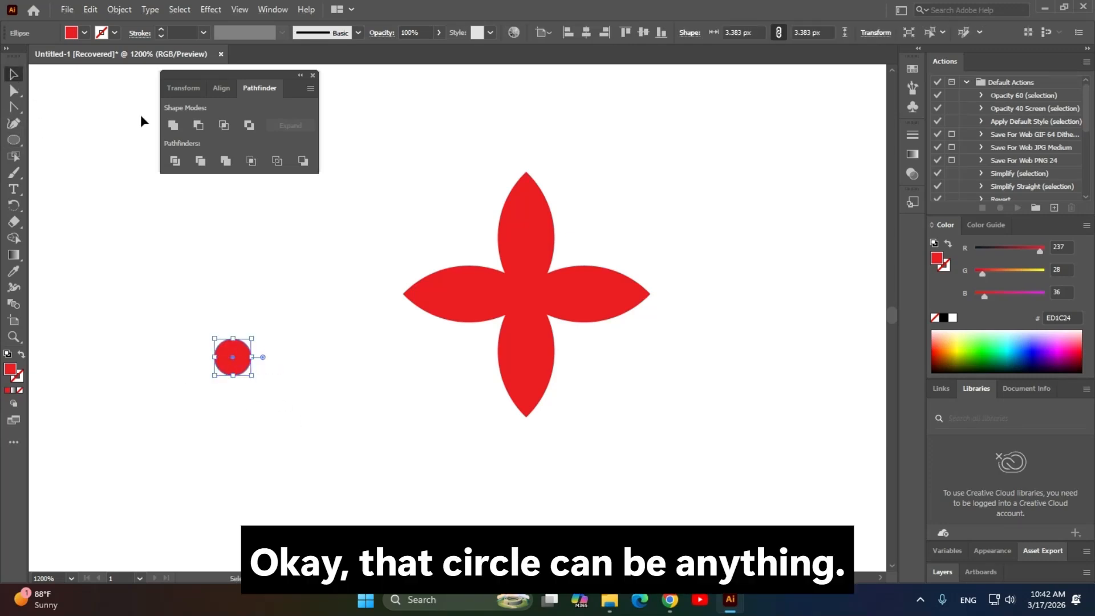
left_click(85, 34)
left_click(34, 56)
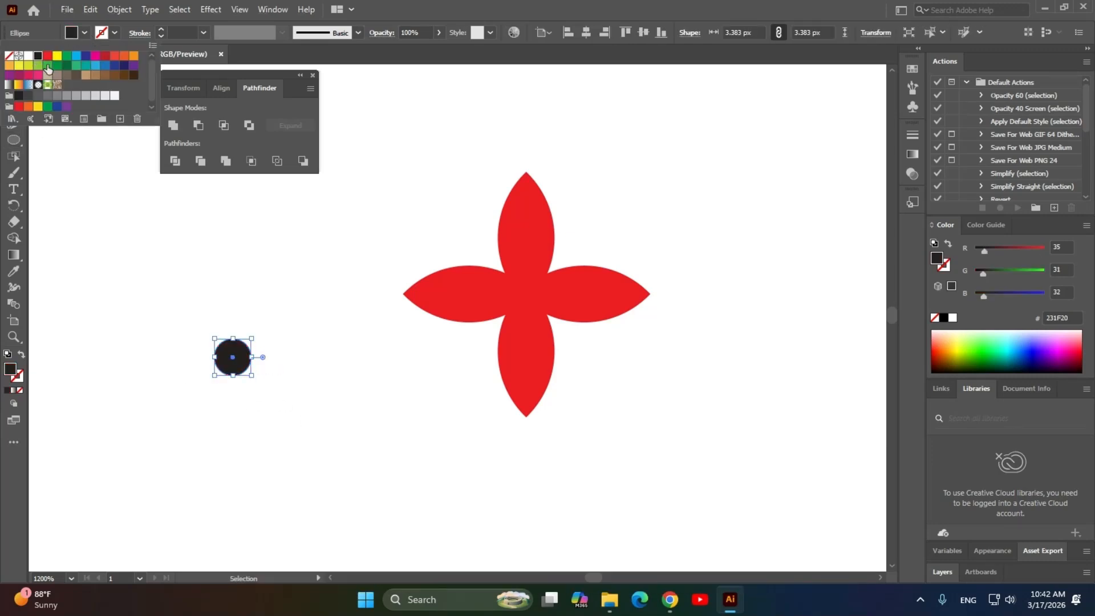
left_click(186, 327)
Place the black circle on the flower's centre and subtract it from the flower with Pathfinder Minus Front.
left_click_drag(225, 355, 526, 295)
left_click(179, 398)
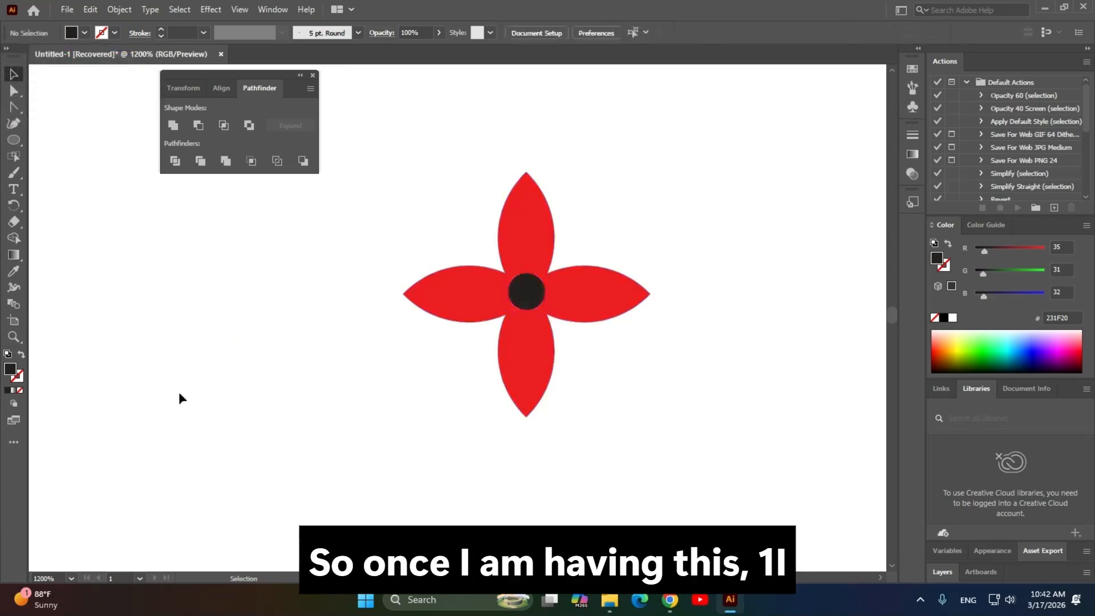
left_click_drag(416, 148, 676, 464)
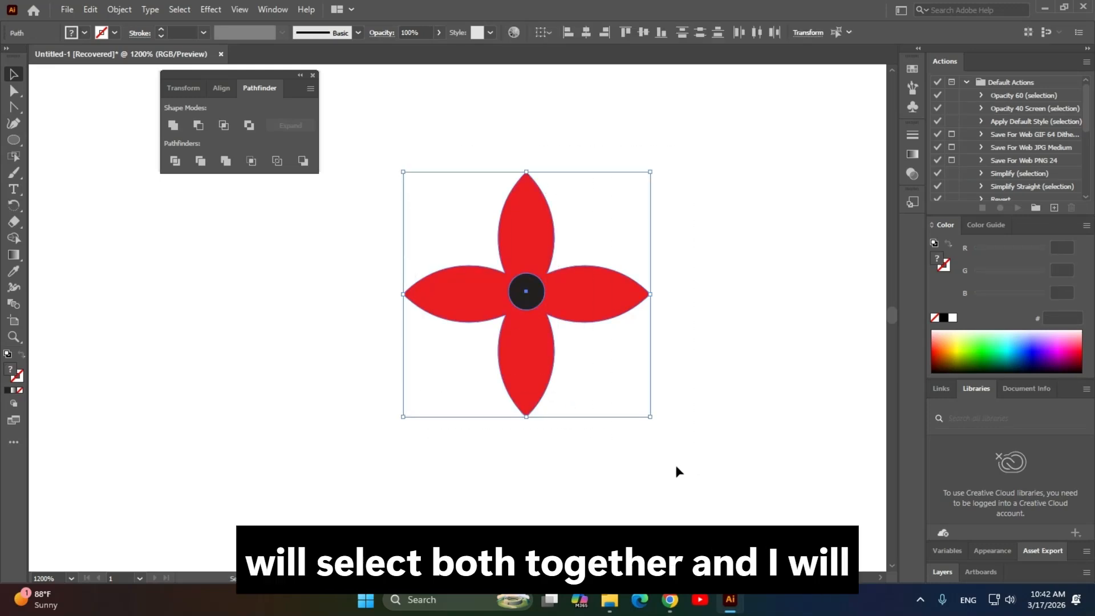
left_click(198, 125)
left_click(207, 382)
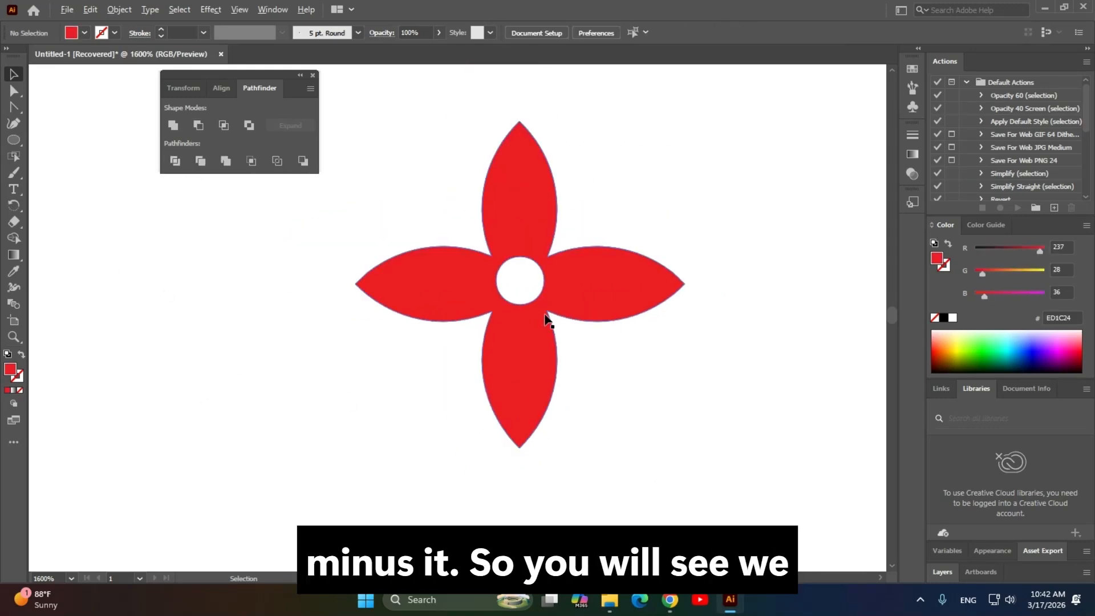
Draw a circle about 1.85 px wide beside the flower and fill it with yellow FFF200.
scroll(542, 313, "up", 4)
scroll(528, 313, "down", 3)
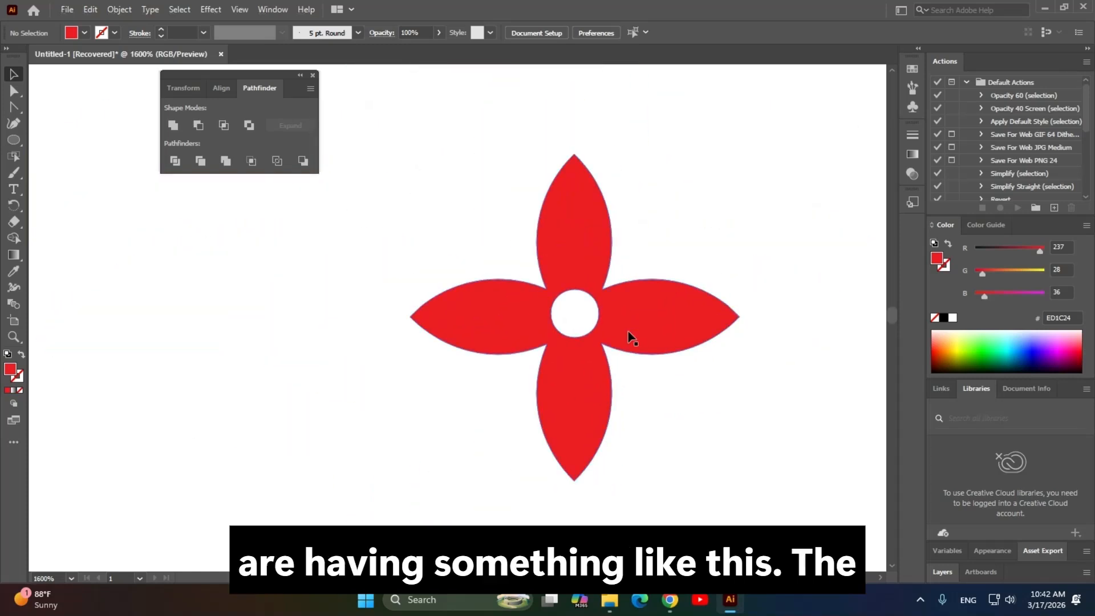
left_click_drag(628, 335, 509, 311)
left_click_drag(428, 225, 533, 210)
scroll(531, 214, "down", 3)
left_click(694, 209)
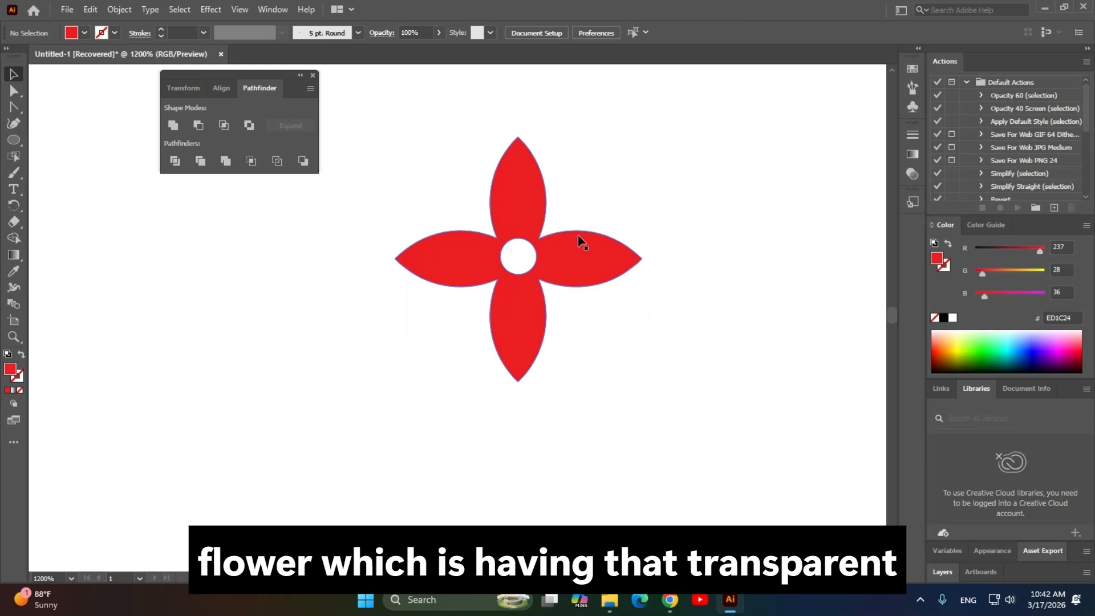
scroll(578, 235, "up", 4)
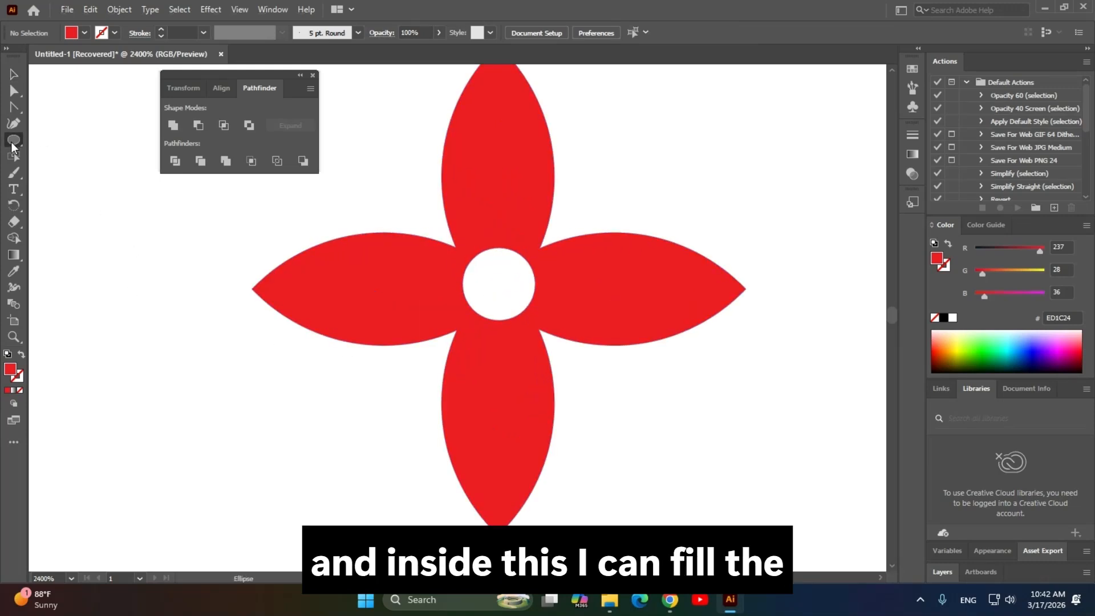
left_click_drag(13, 140, 41, 155)
left_click_drag(136, 351, 152, 375)
left_click(84, 32)
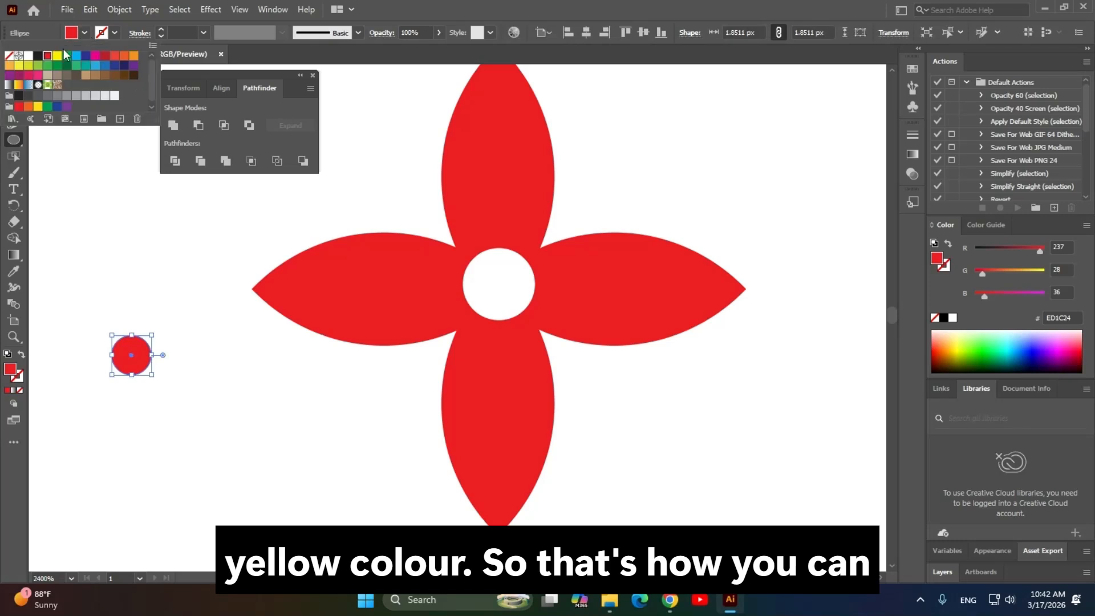
left_click(52, 60)
left_click(17, 76)
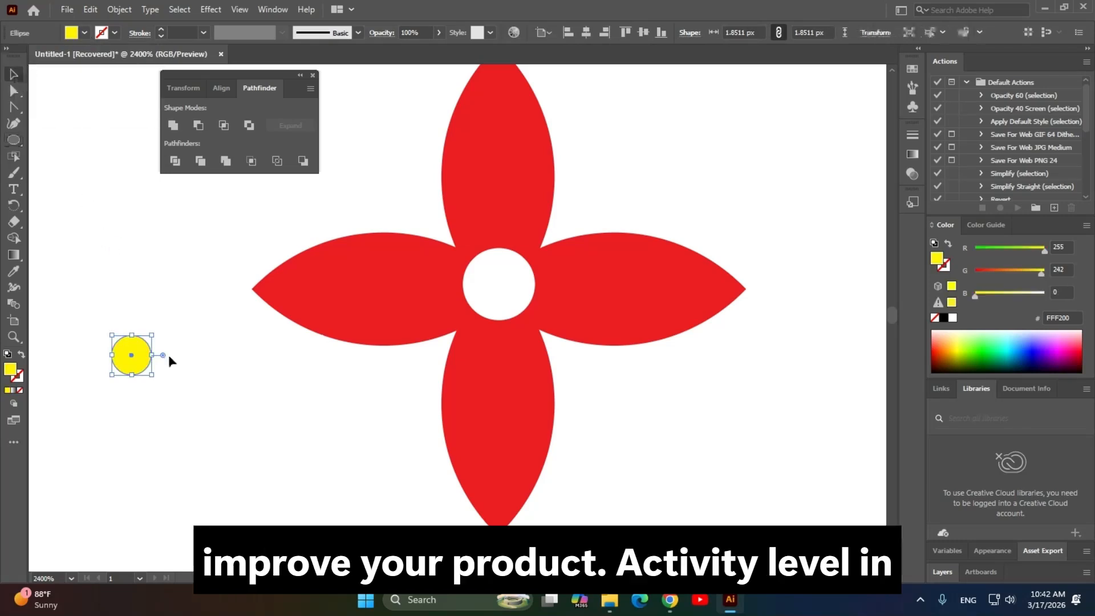
Centre the yellow circle in the flower's hole and enlarge it, leaving a thin white ring around it.
left_click_drag(127, 362, 526, 312)
left_click(158, 450)
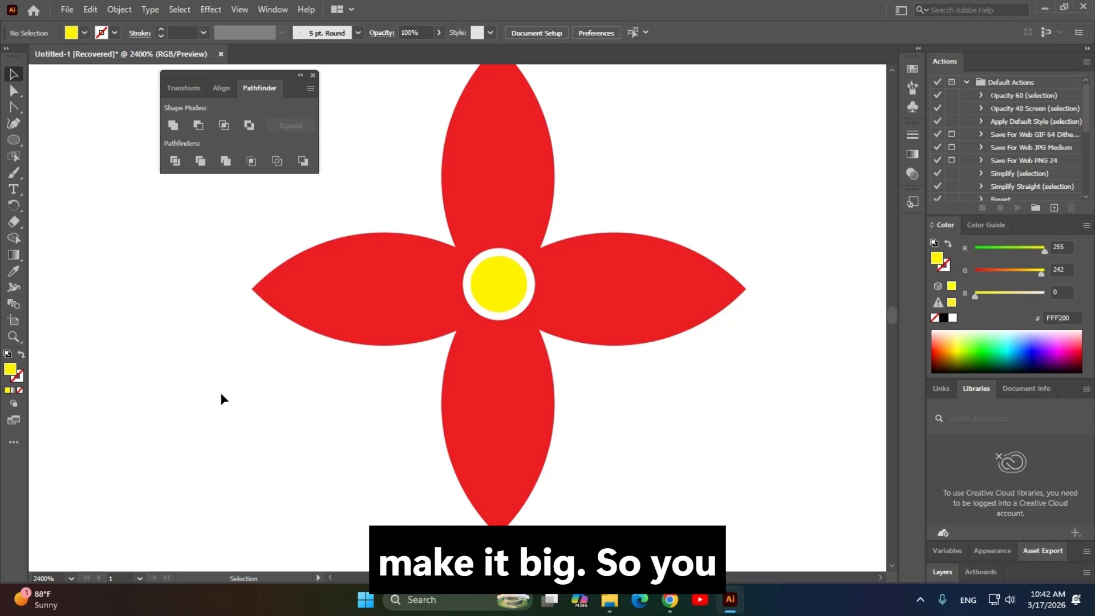
scroll(745, 393, "down", 1)
left_click_drag(720, 422, 650, 401)
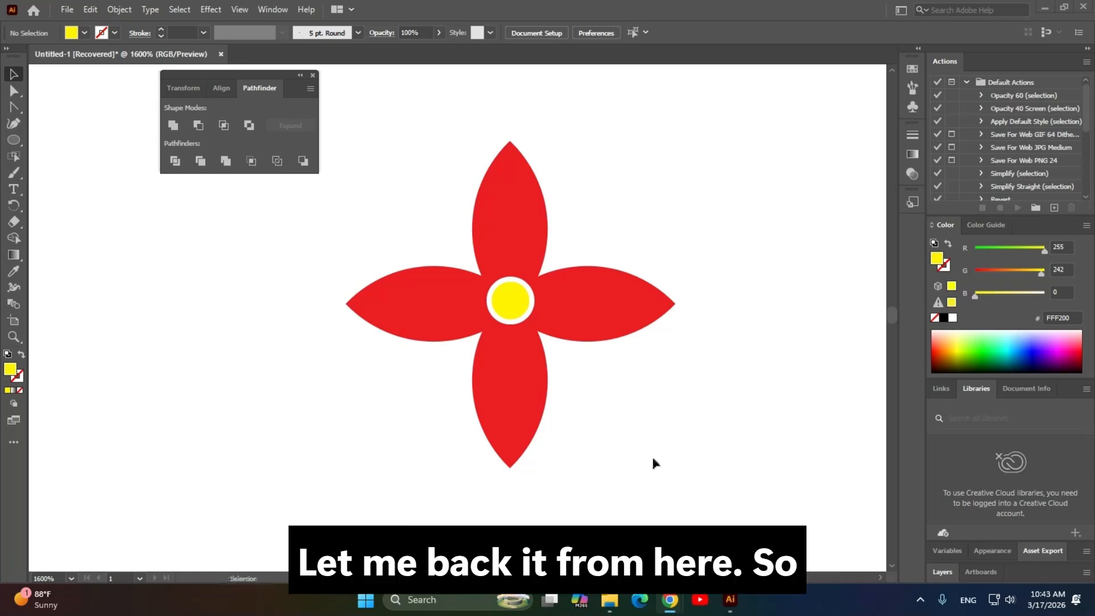
Undo the yellow centre, the cut-out, the petal merge and the last move of the top petal.
key("ctrl+z")
key("ctrl+z")
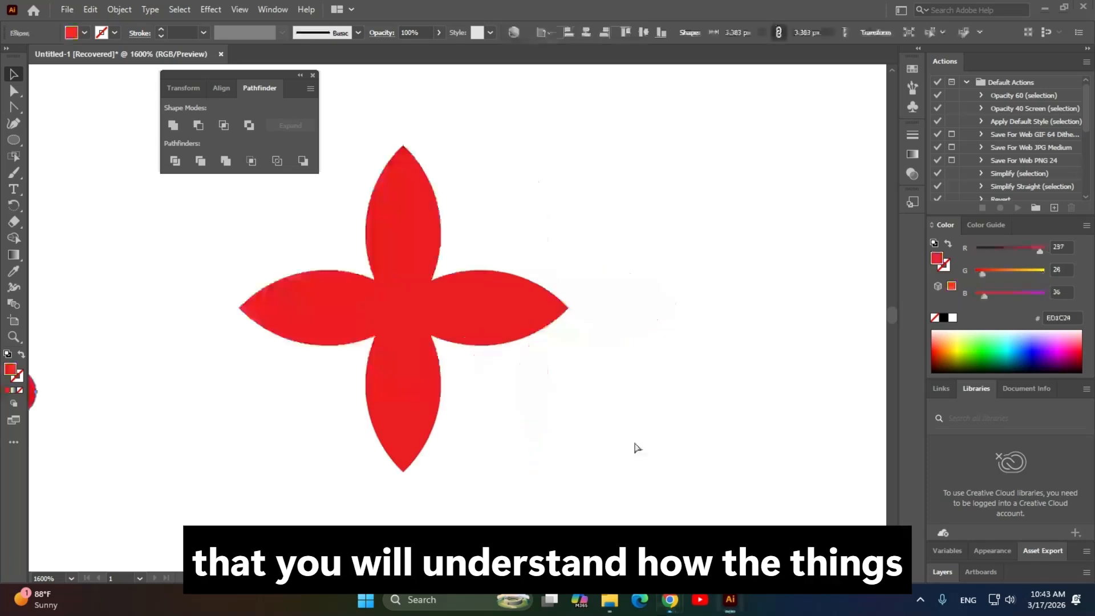
key("ctrl+z")
left_click(664, 462)
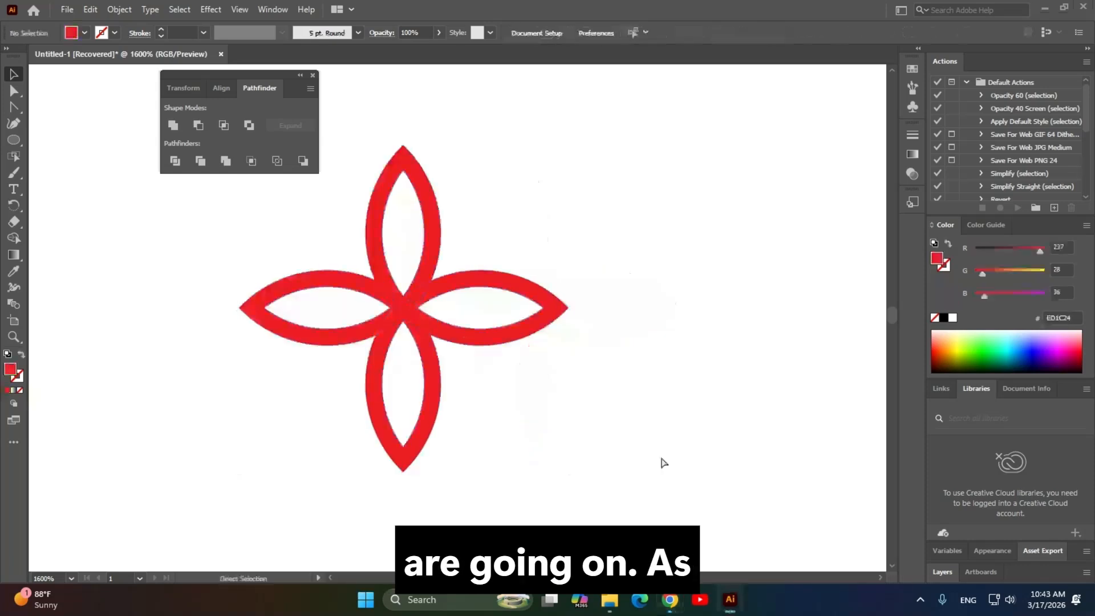
key("ctrl+z")
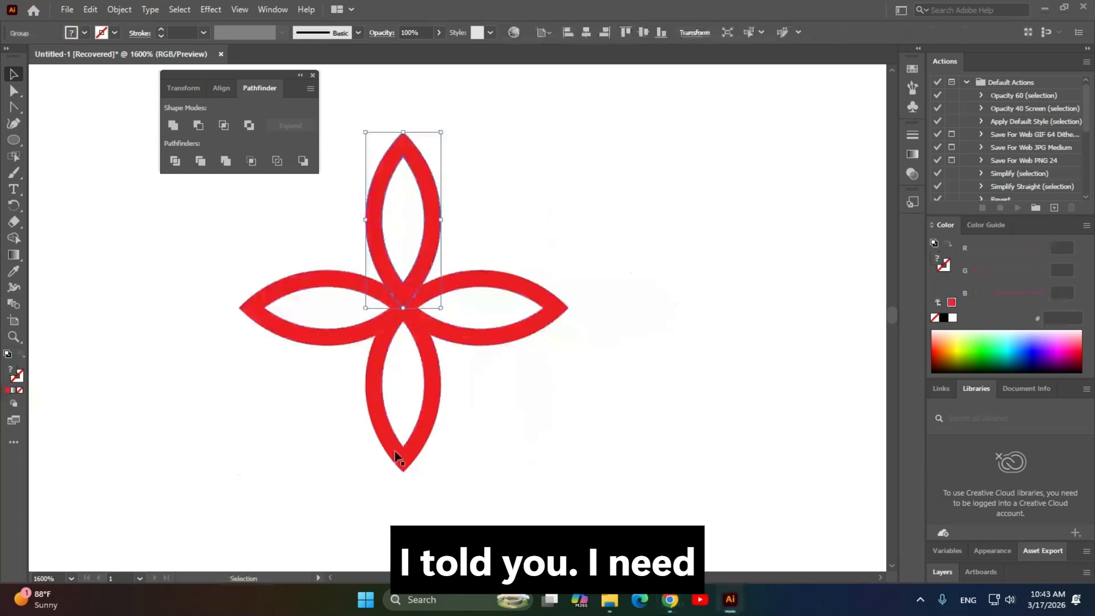
Delete the bottom, right and left petals, keeping only the vertical top petal.
left_click_drag(398, 454, 693, 469)
key("Delete")
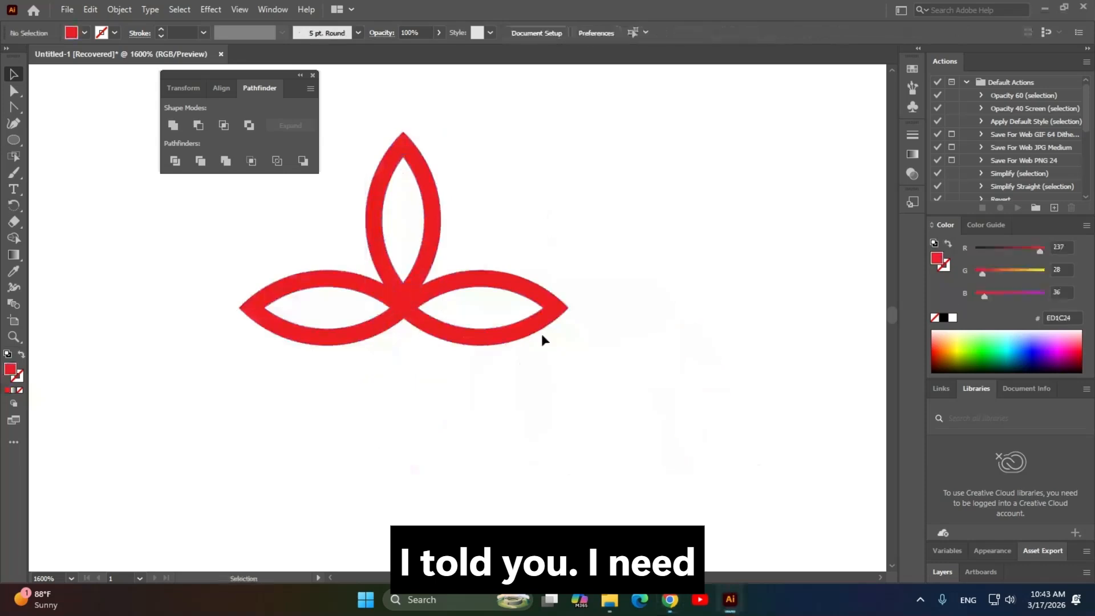
left_click(542, 335)
key("Delete")
left_click(329, 341)
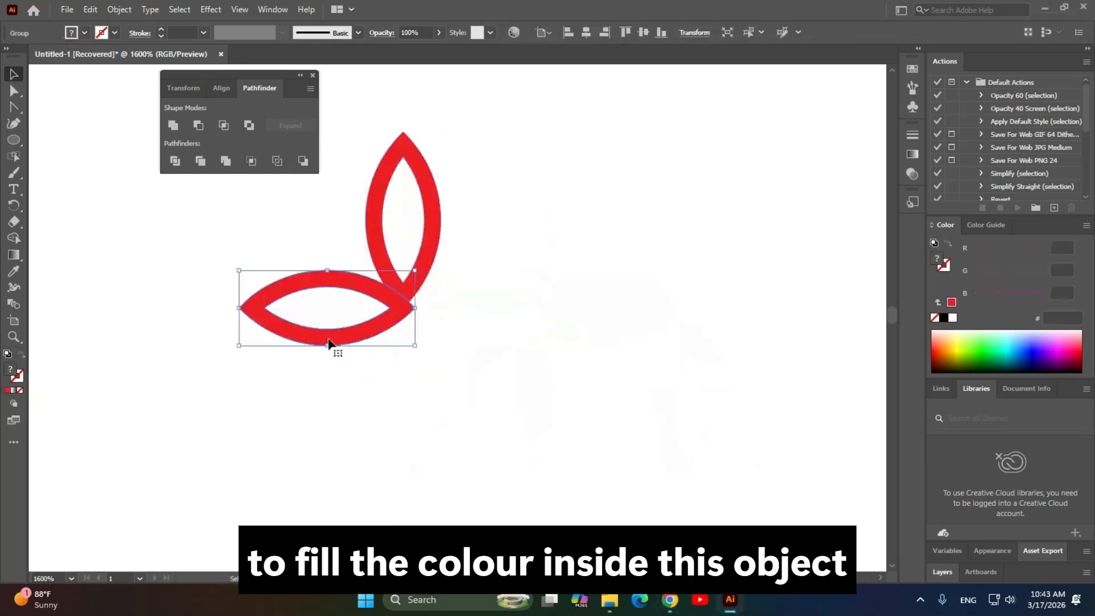
key("Delete")
Draw a tall red rectangle on the empty canvas to the left of the remaining petal.
key("space")
left_click_drag(587, 406, 868, 473)
left_click_drag(530, 444, 530, 432)
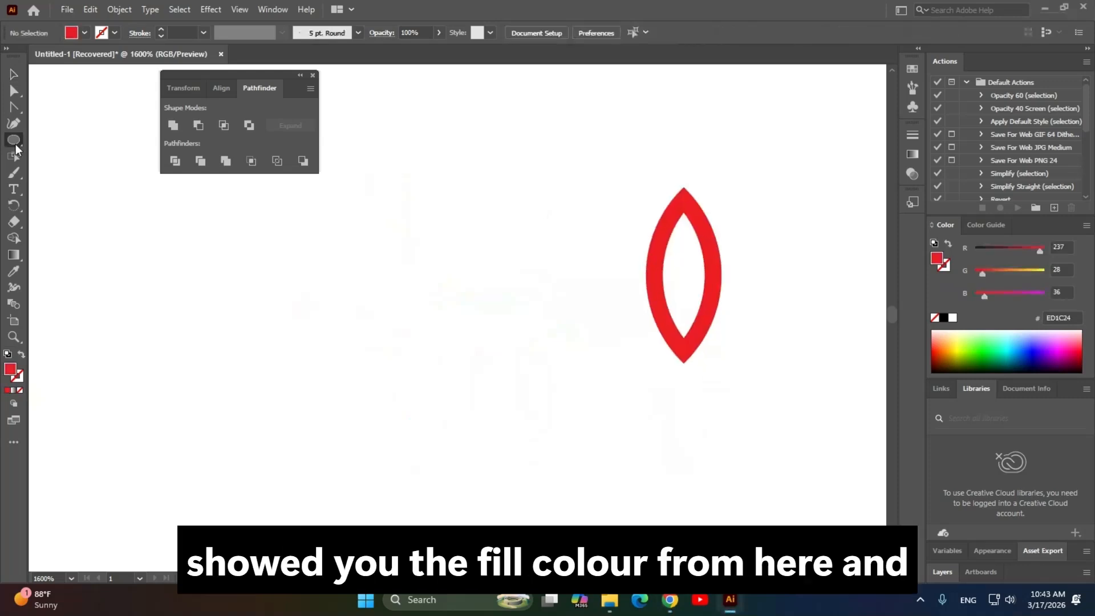
key("m")
left_click_drag(318, 269, 434, 433)
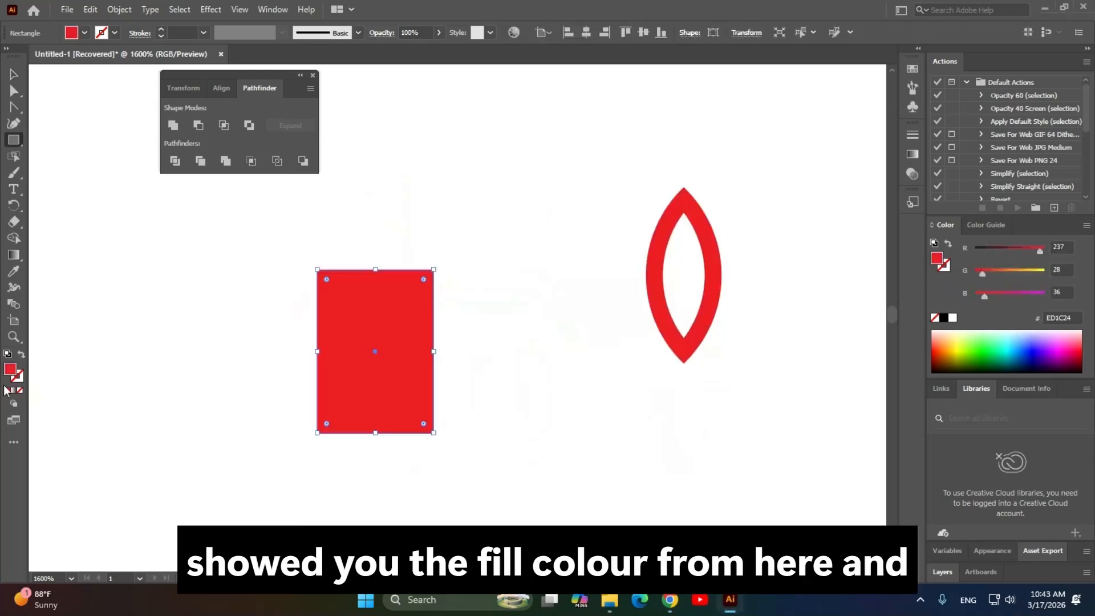
Change the rectangle's fill to the lighter red FC303F using the Color Picker.
double_click(10, 369)
left_click(508, 226)
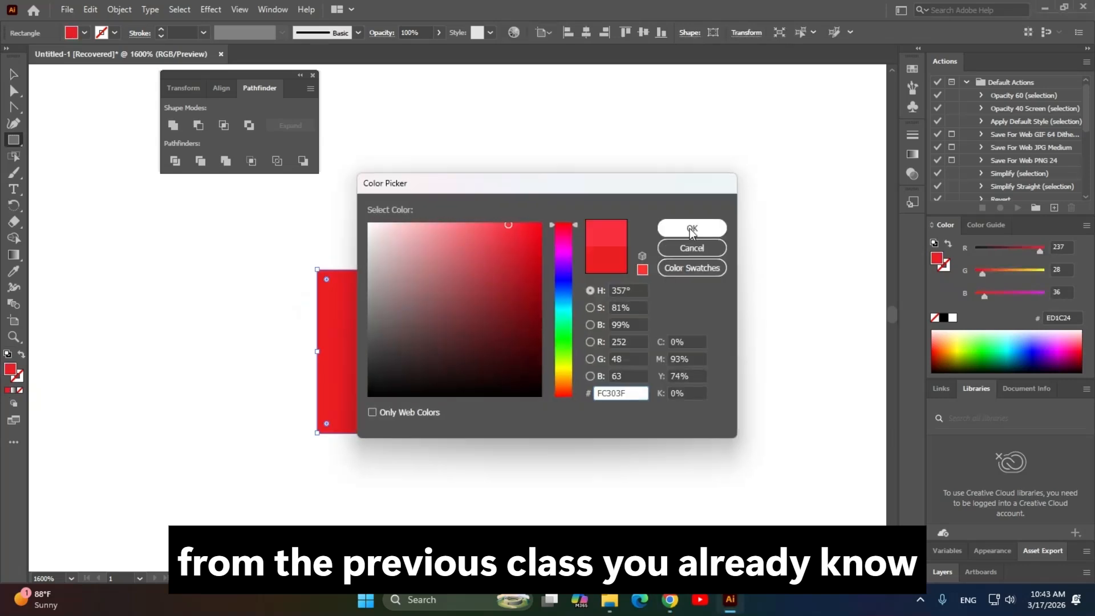
left_click(692, 229)
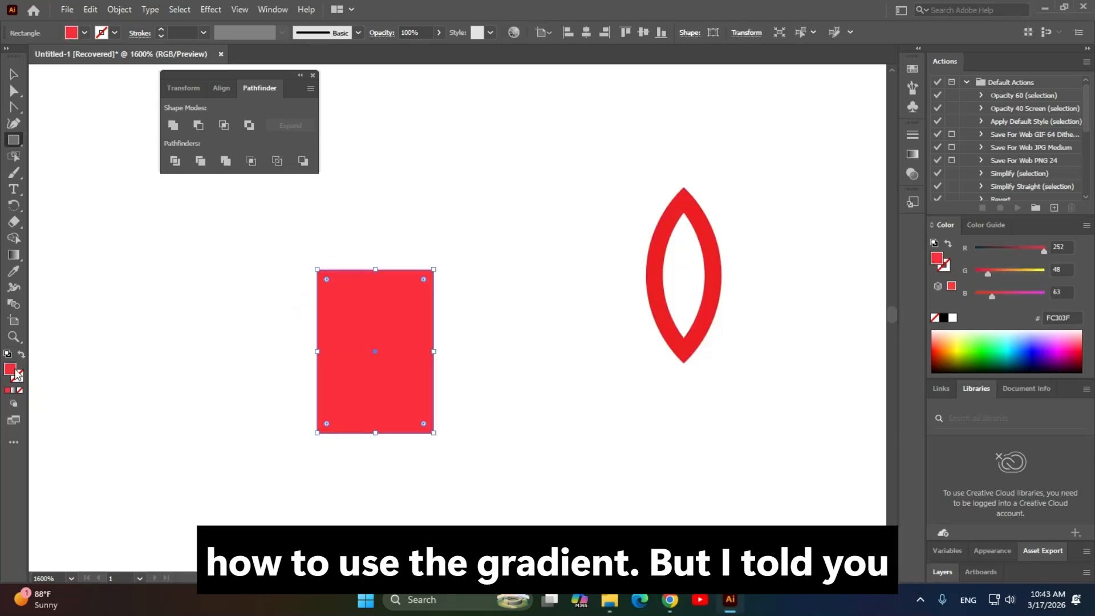
Change the rectangle's fill to bright green 83FF3B using the Color Picker.
double_click(13, 371)
left_click(563, 350)
left_click(478, 280)
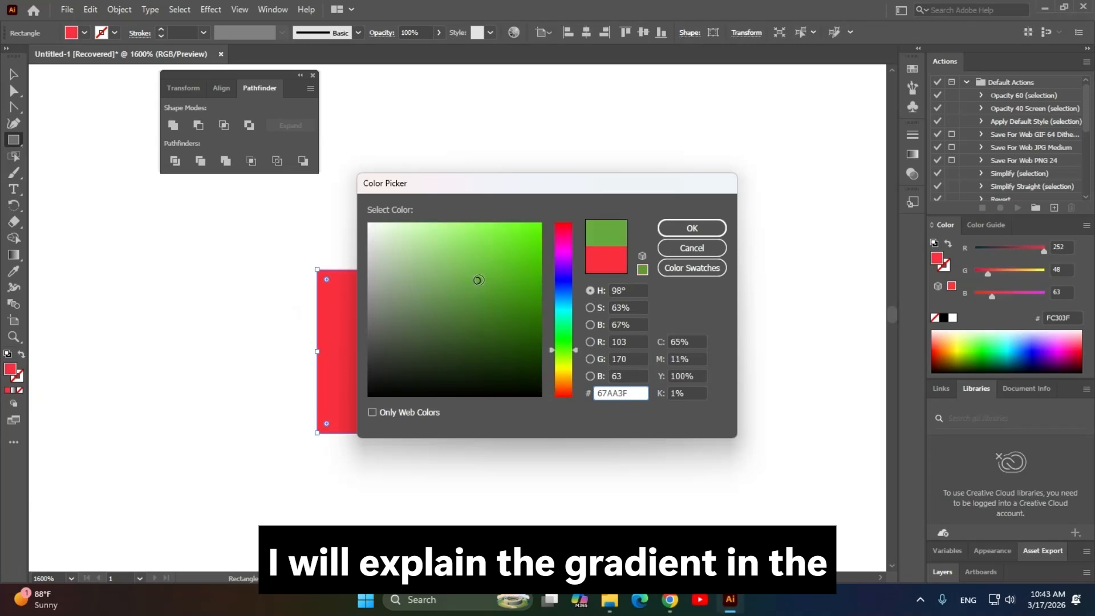
left_click_drag(478, 281, 502, 224)
left_click(662, 228)
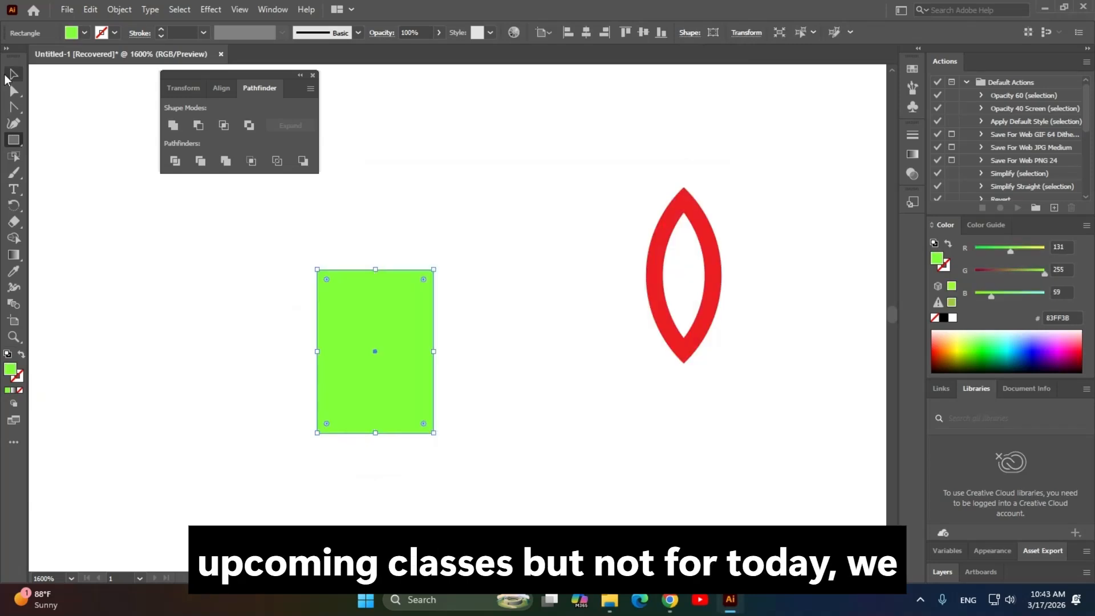
Reduce the green rectangle's height from its bottom edge and its width from its right edge, making it a small card.
left_click(8, 76)
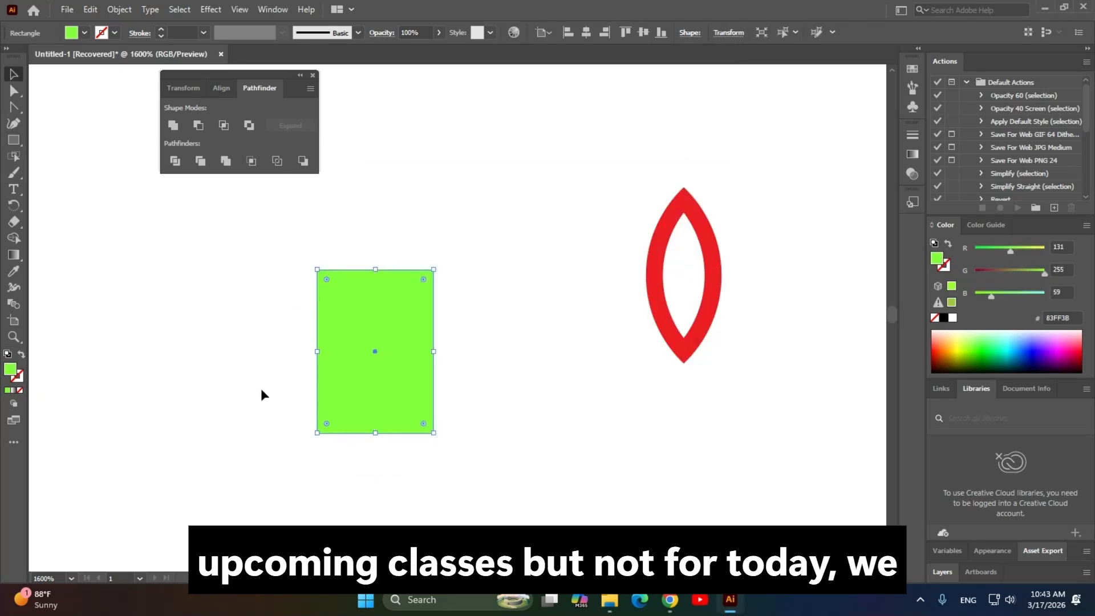
left_click_drag(382, 443, 388, 374)
key("ctrl+z")
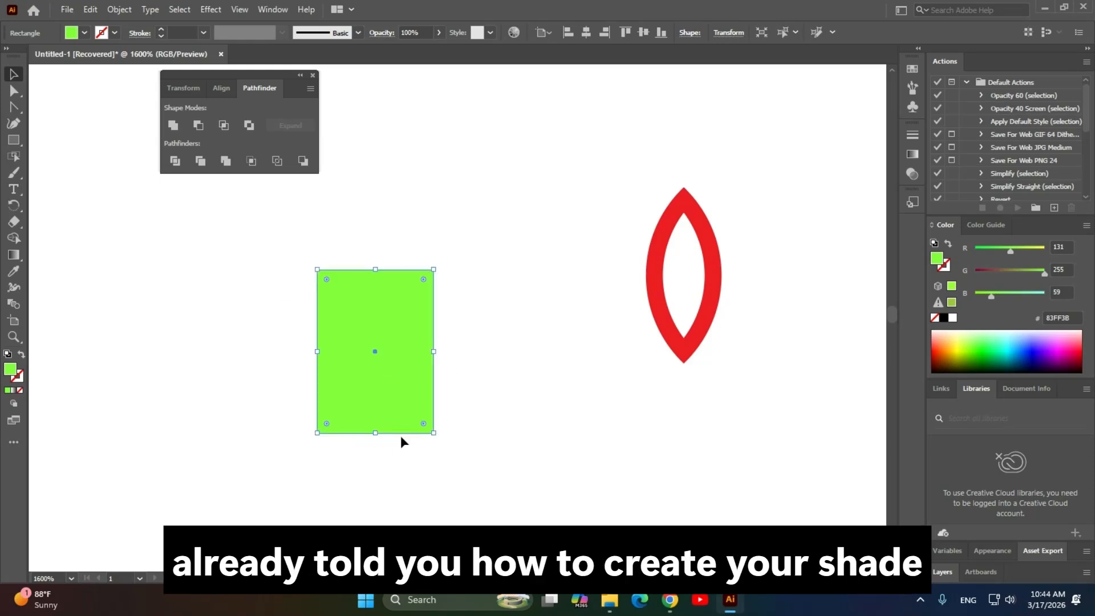
left_click_drag(376, 433, 381, 357)
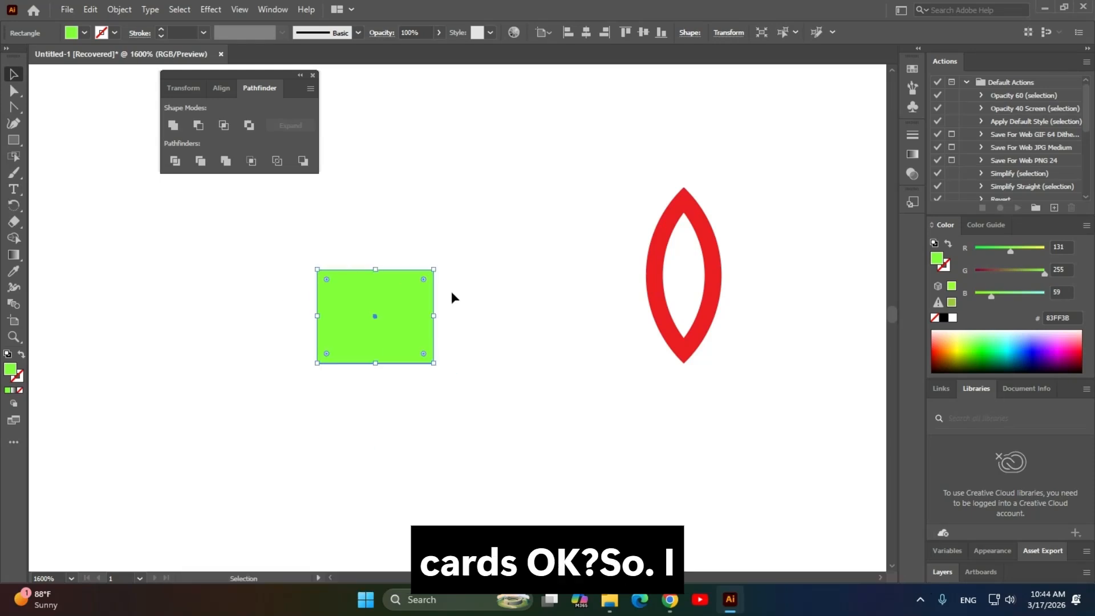
left_click_drag(433, 316, 396, 314)
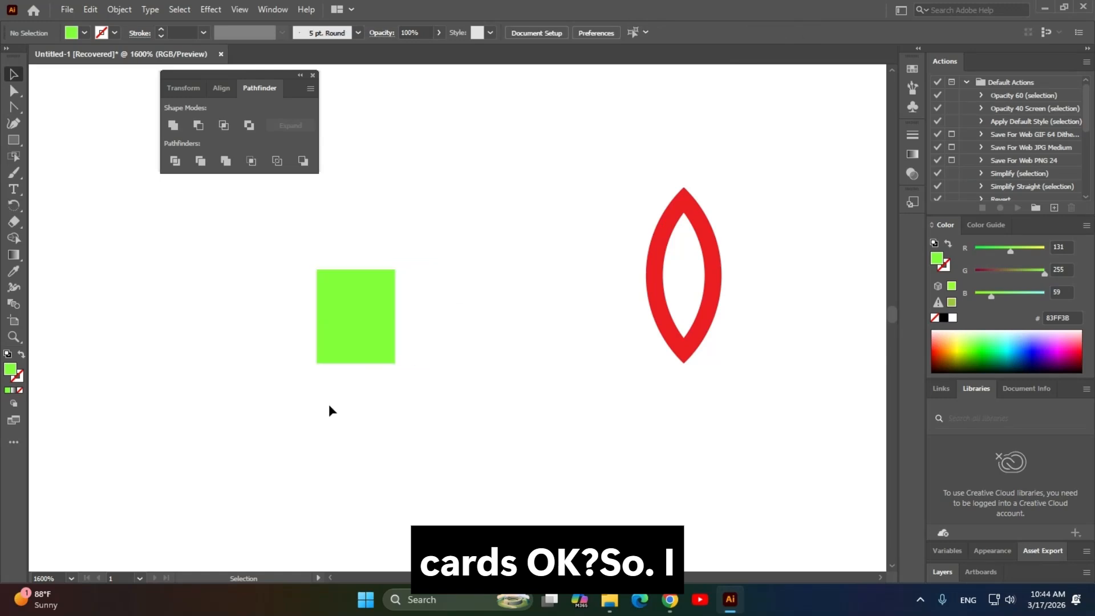
Shorten the green card further by raising its bottom edge, and deselect it.
left_click_drag(360, 364, 360, 338)
left_click(494, 370)
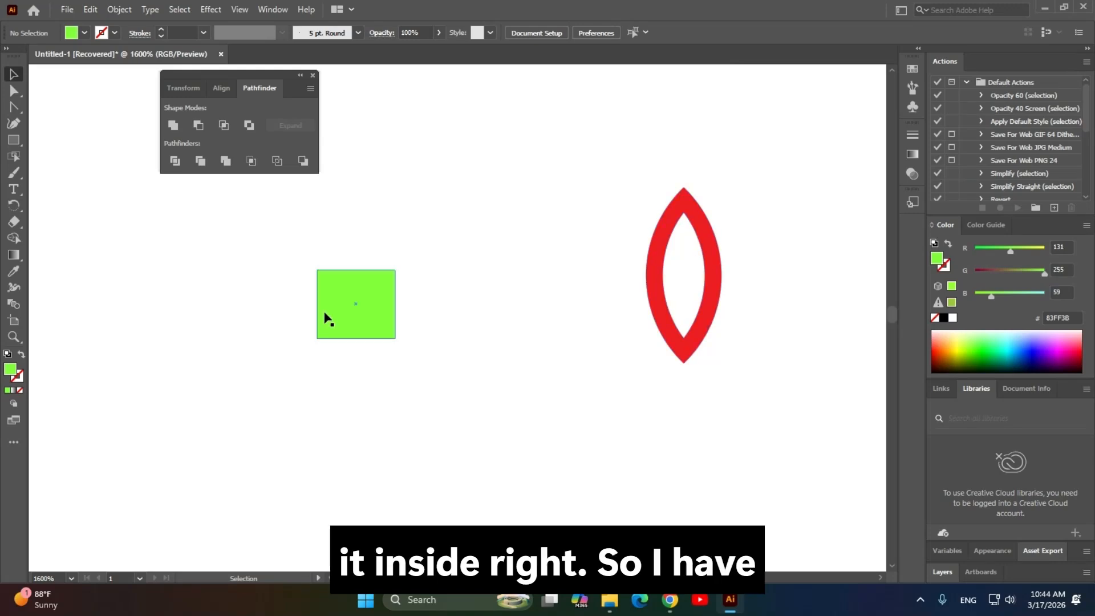
key("k")
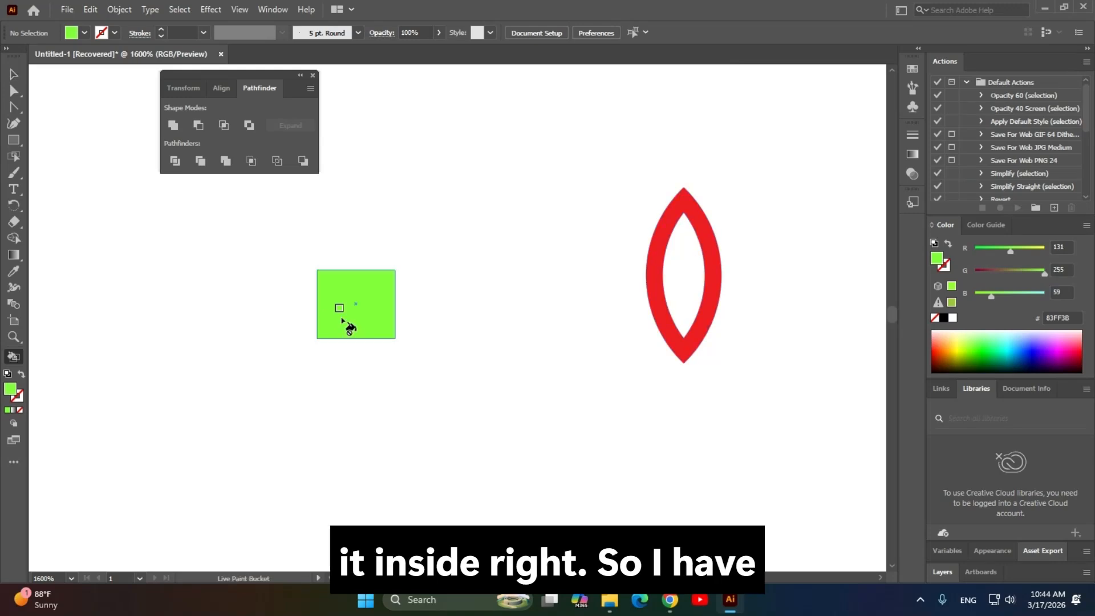
left_click(13, 356)
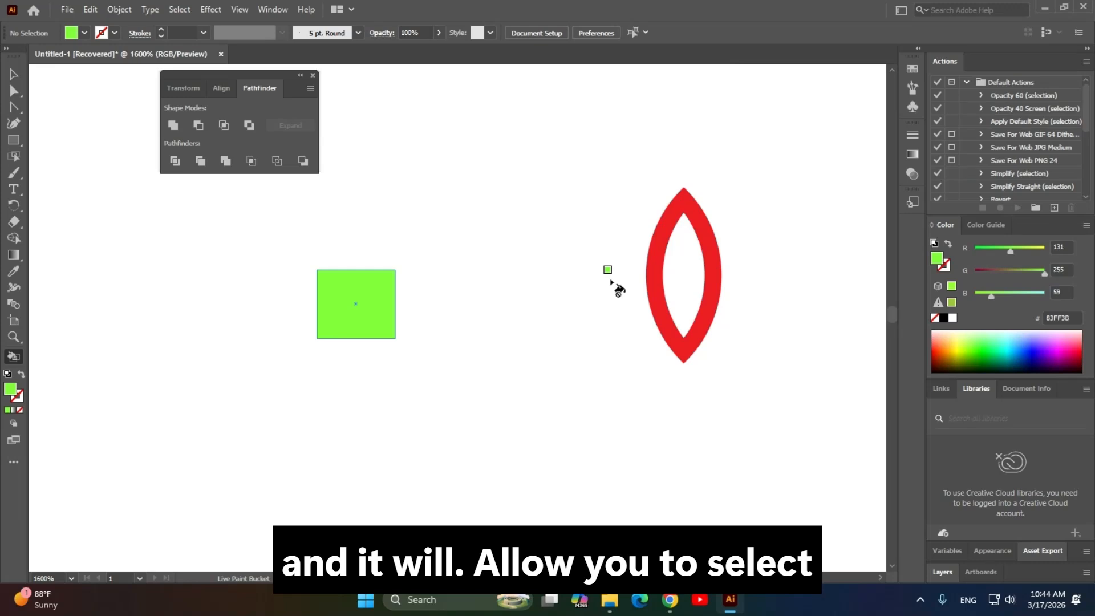
left_click(16, 77)
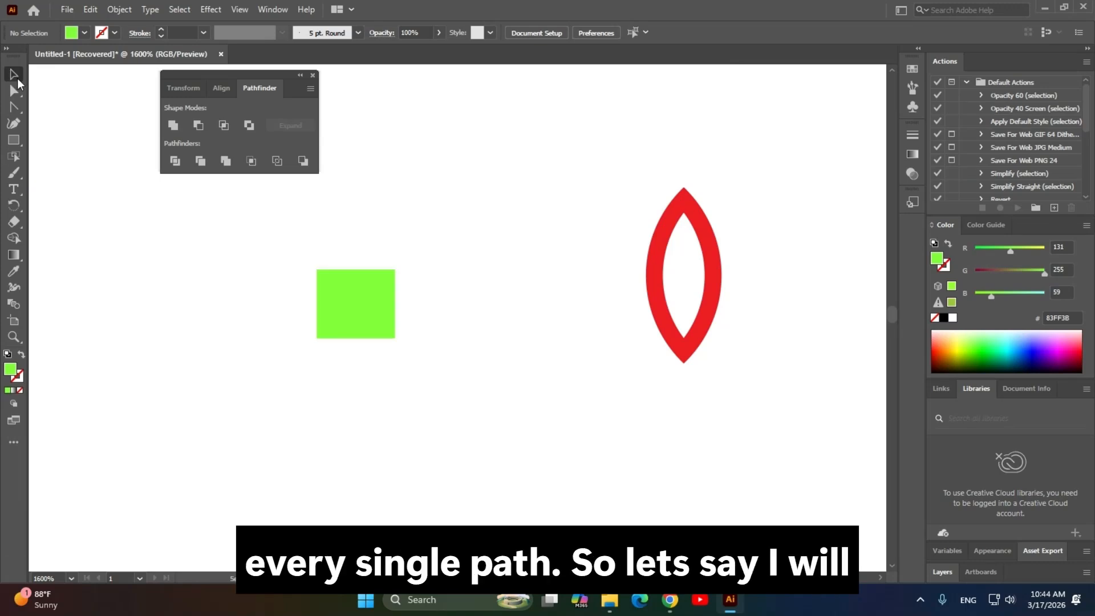
left_click_drag(571, 147, 737, 298)
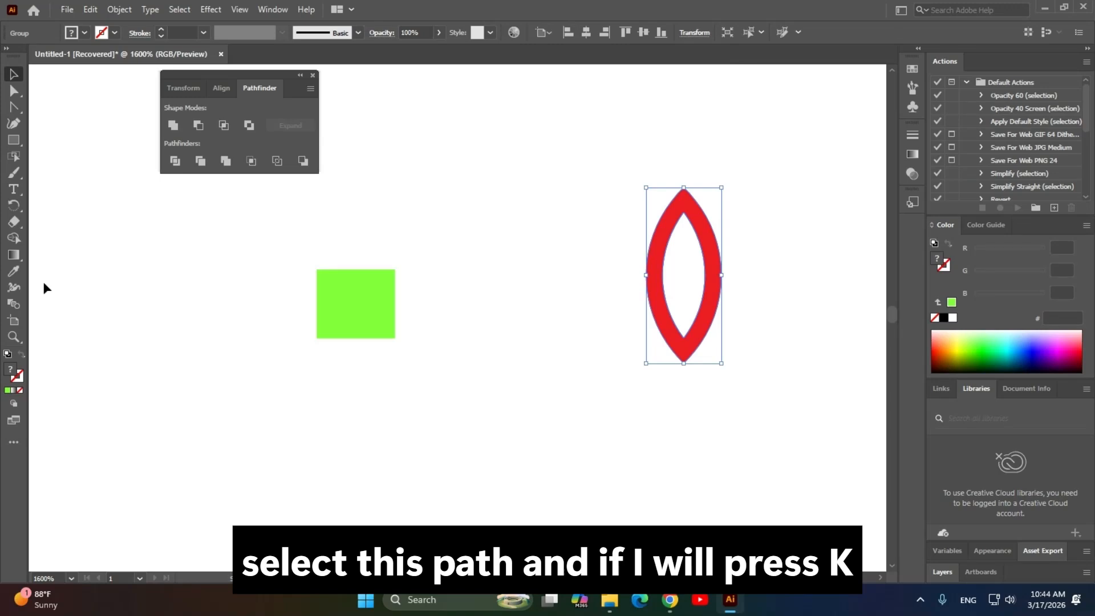
Add the letter K as a text label between the green card and the petal, and scale it down to about 5 pt.
key("t")
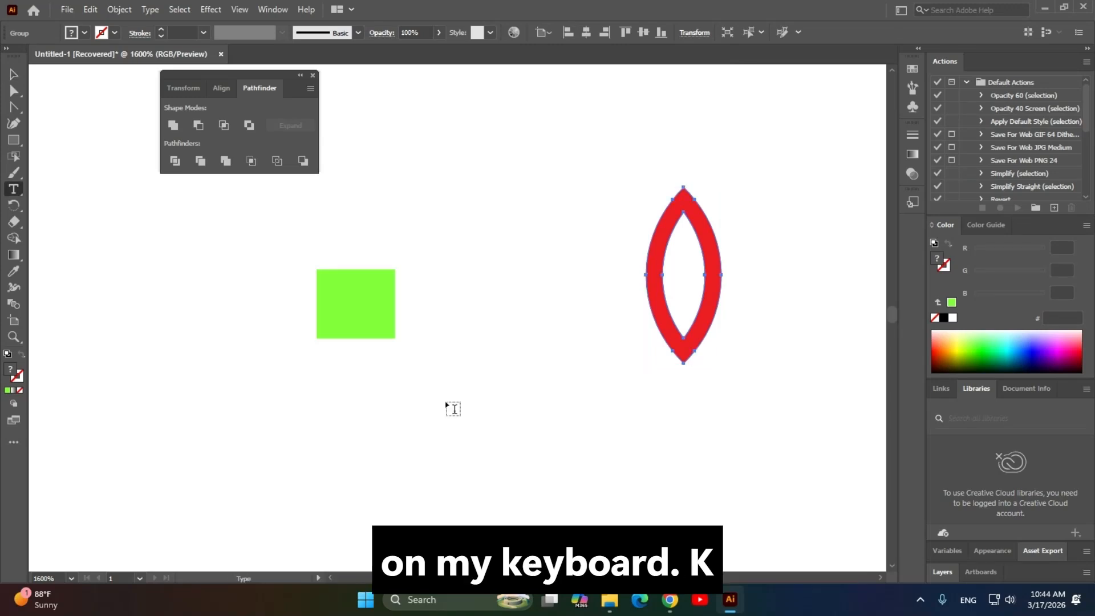
left_click(447, 404)
type("K")
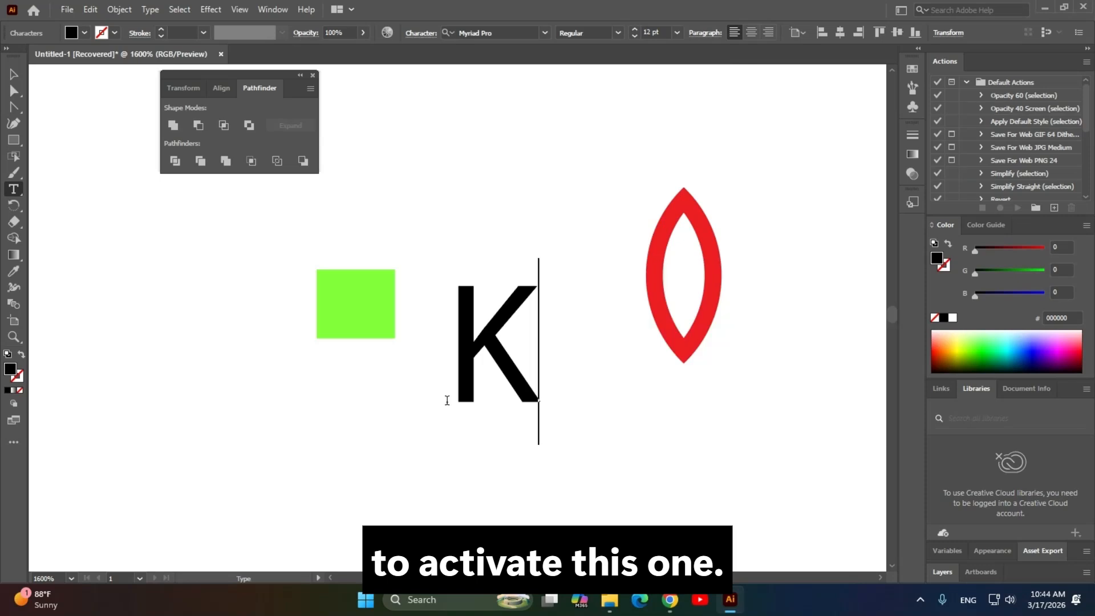
left_click(24, 77)
left_click_drag(496, 349, 479, 369)
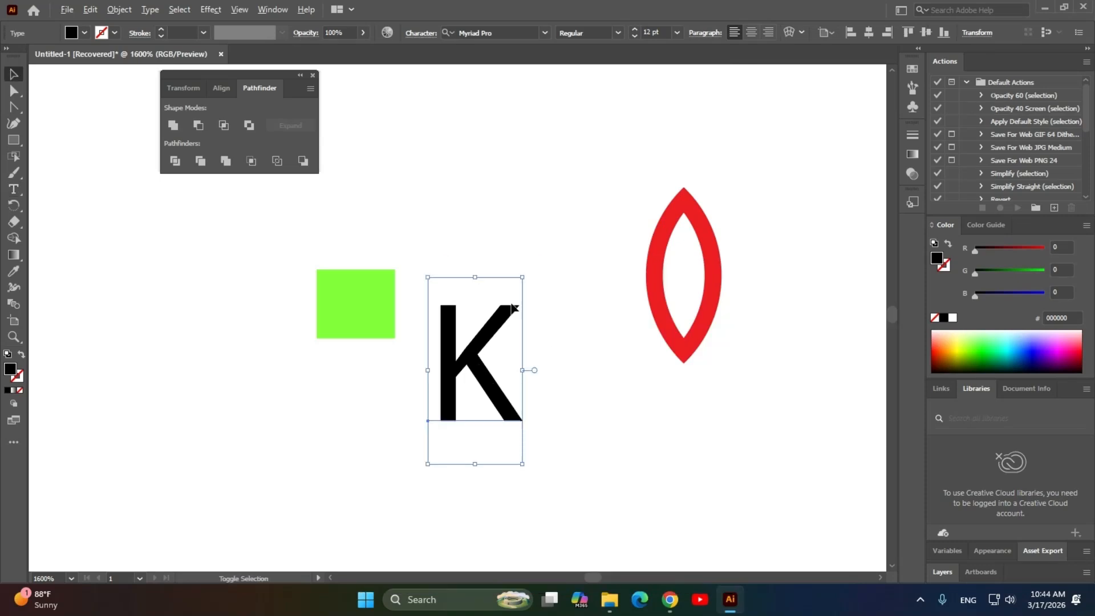
left_click_drag(522, 278, 494, 332)
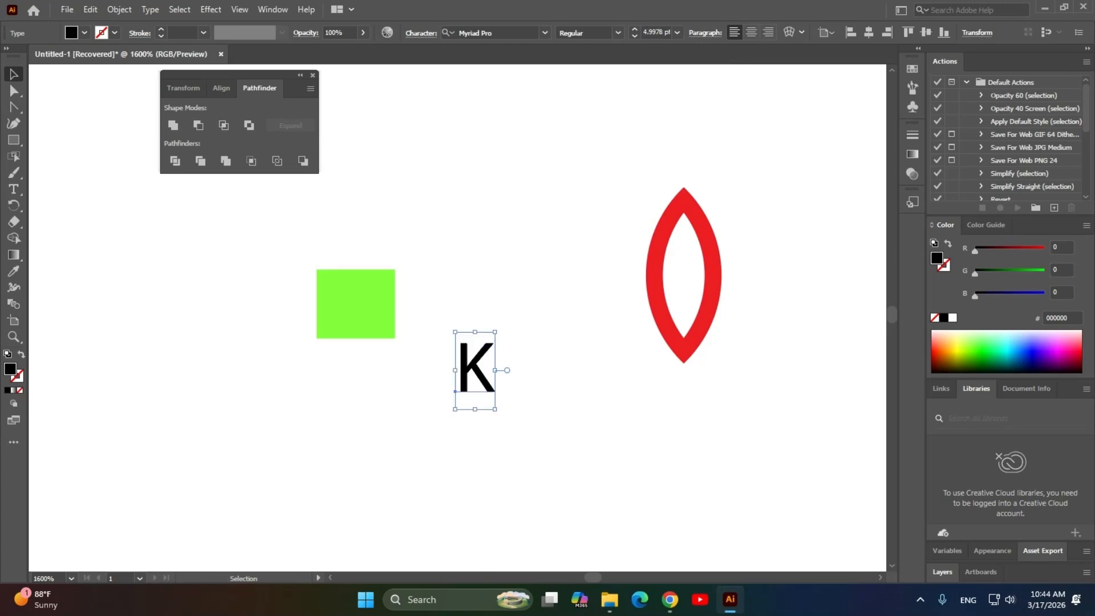
Move the K label directly beneath the green card and deselect it.
left_click(670, 599)
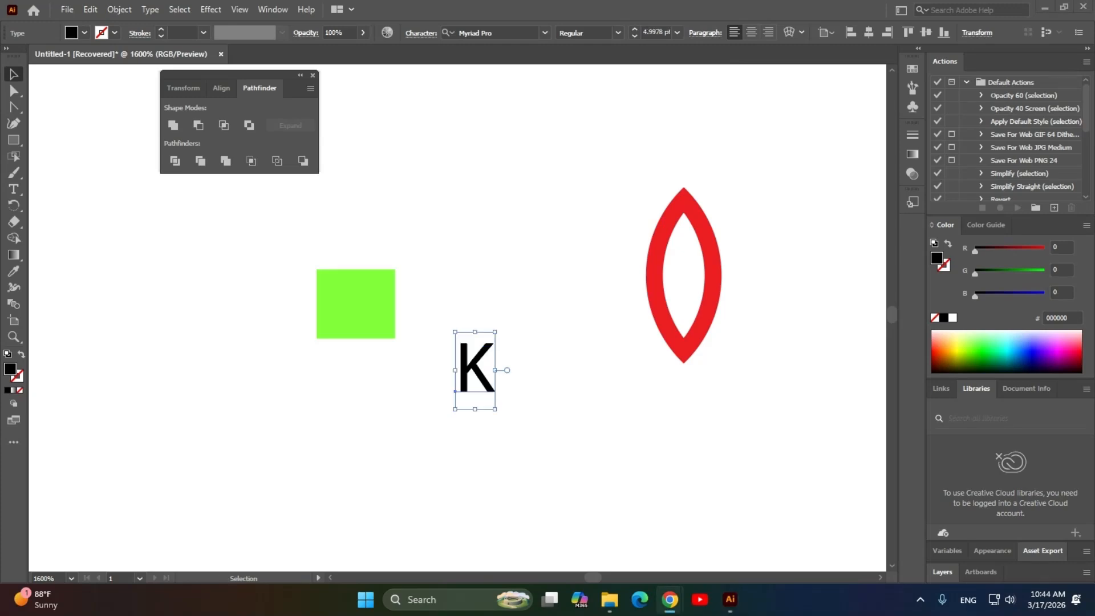
left_click(468, 369)
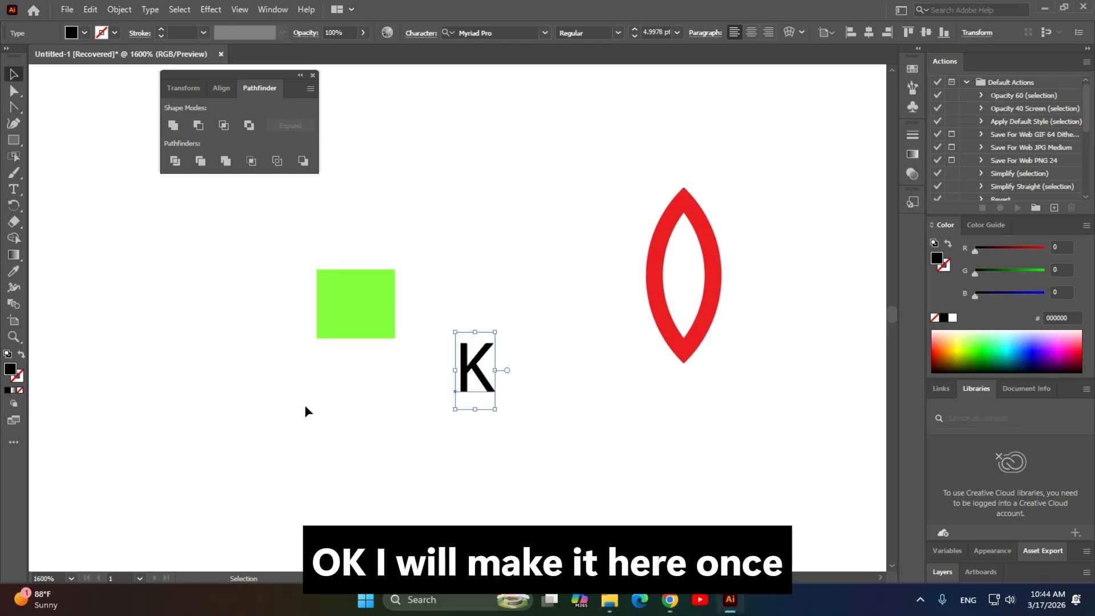
left_click_drag(468, 369, 351, 389)
left_click(542, 369)
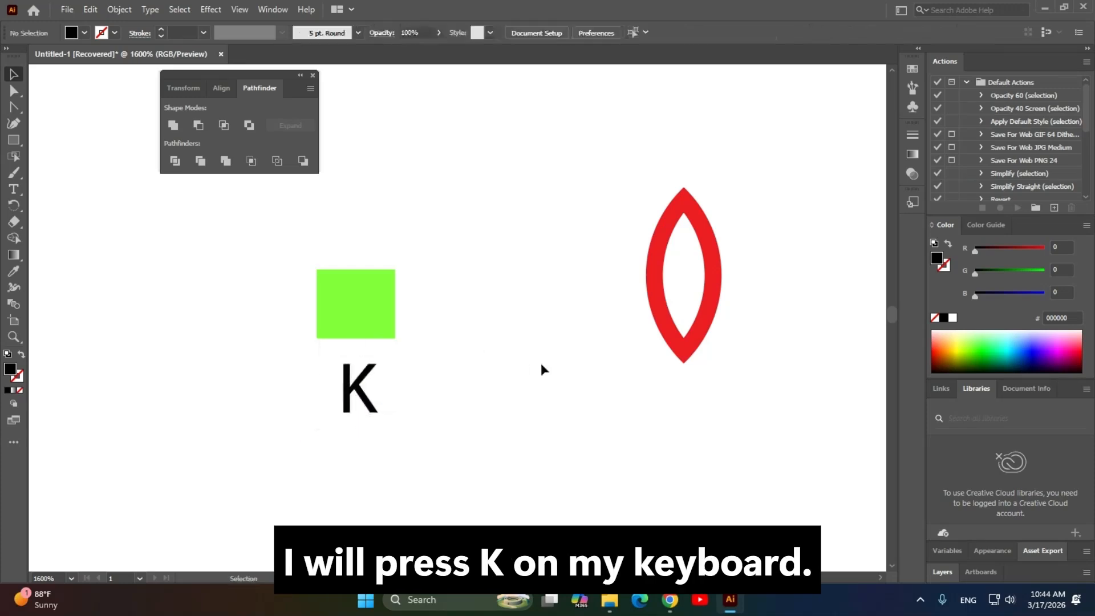
Sample the card's green 83FF3B and fill the inside of the selected petal with the Live Paint Bucket.
key("k")
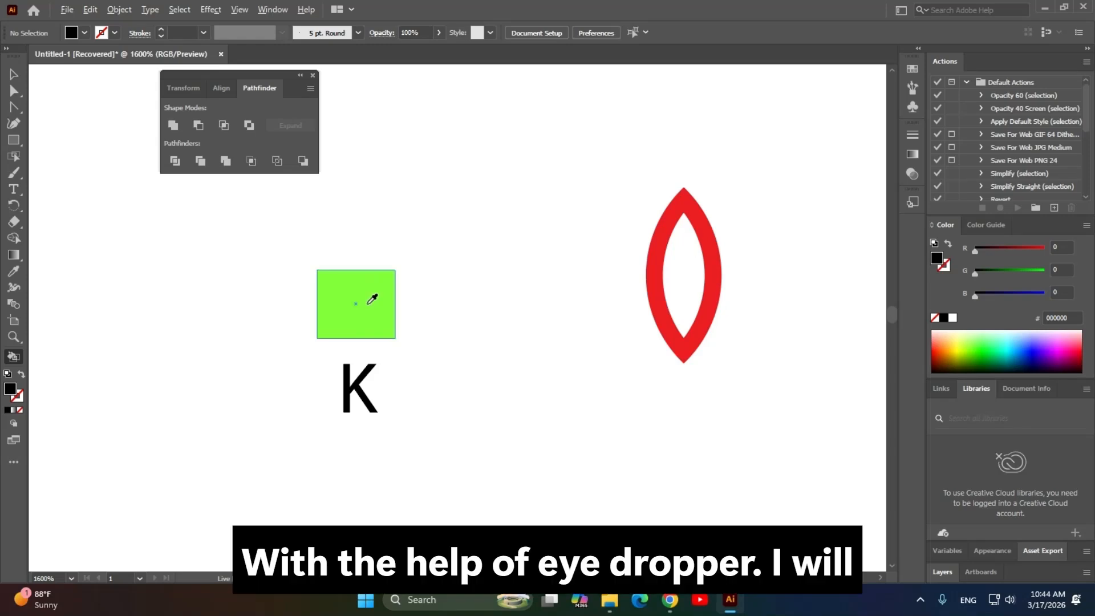
left_click(372, 299, "alt")
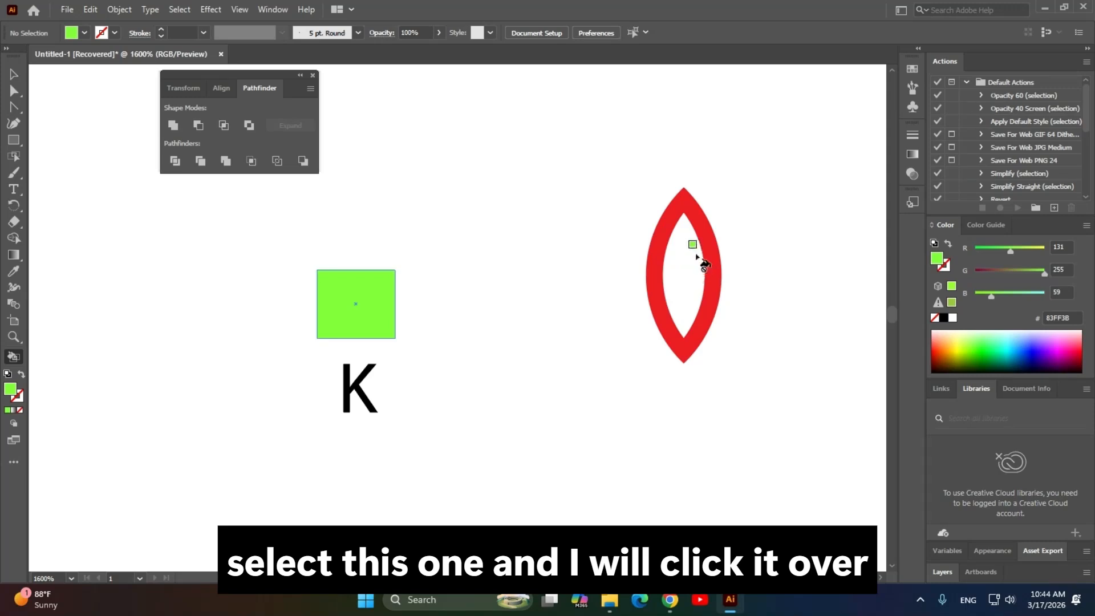
left_click(13, 74)
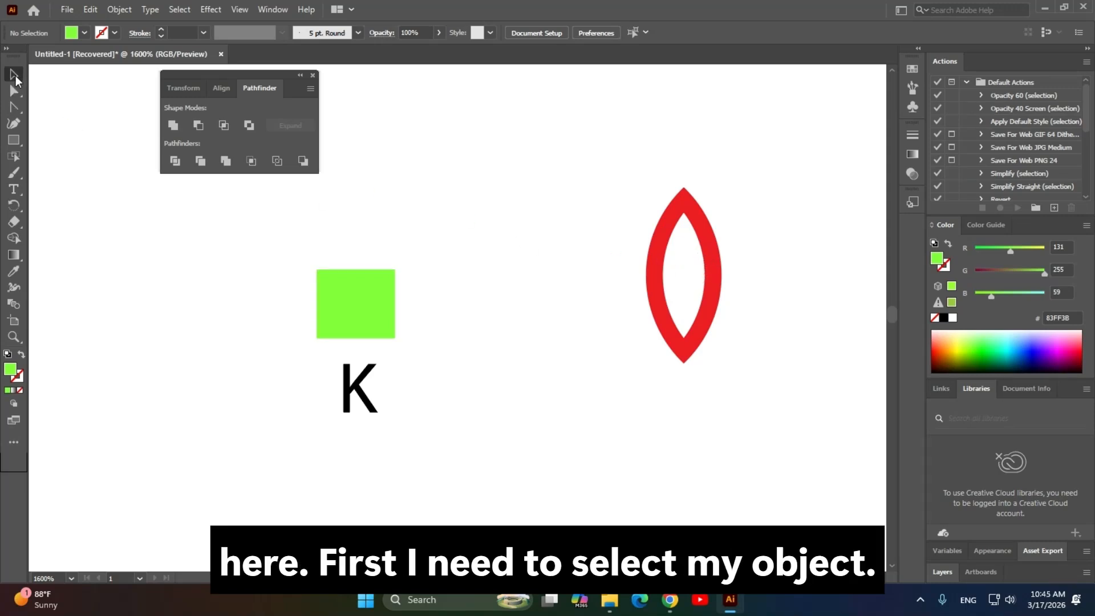
left_click_drag(581, 151, 794, 457)
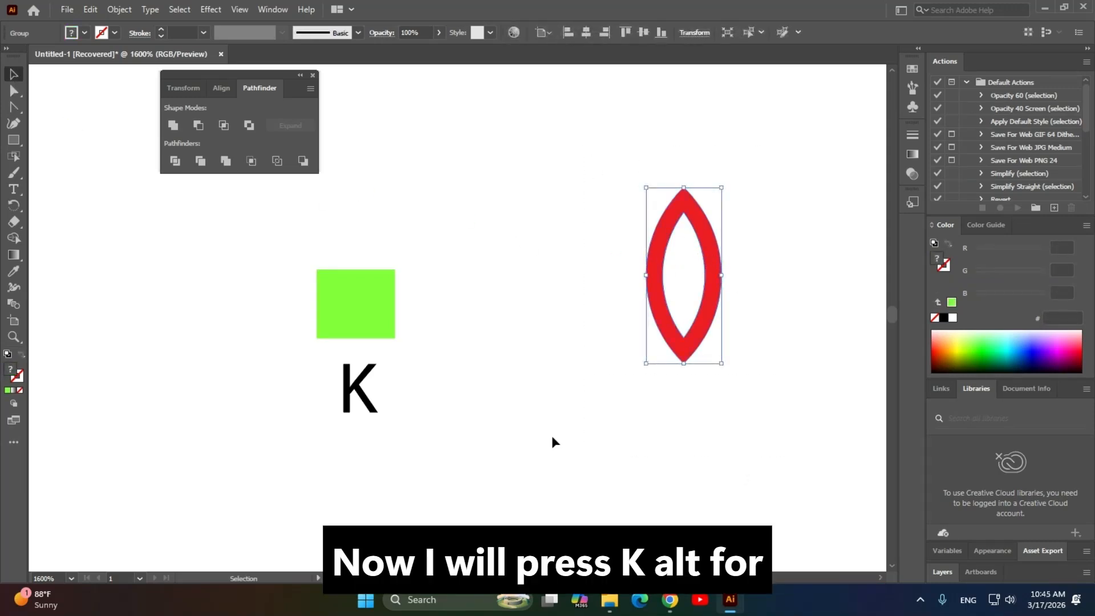
key("k")
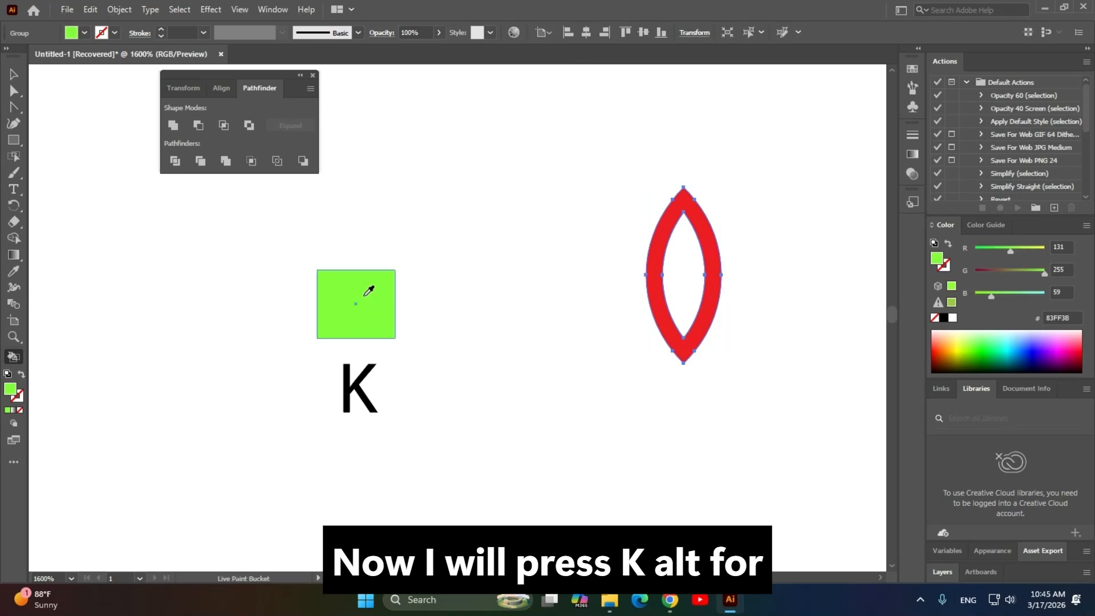
left_click(697, 252)
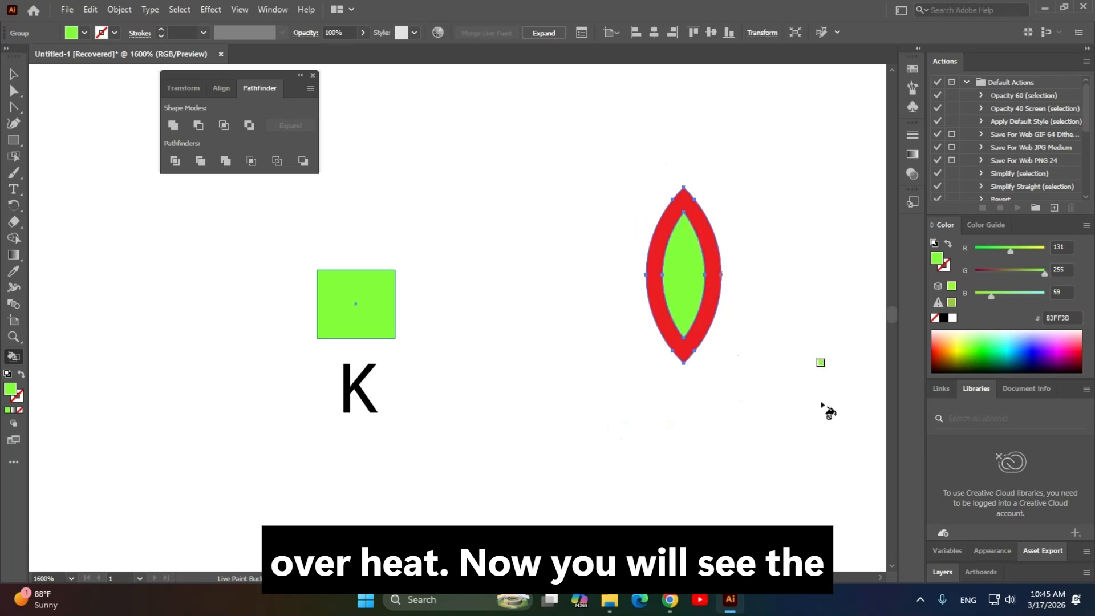
Duplicate the green-filled petal to its right.
left_click_drag(673, 423, 616, 413)
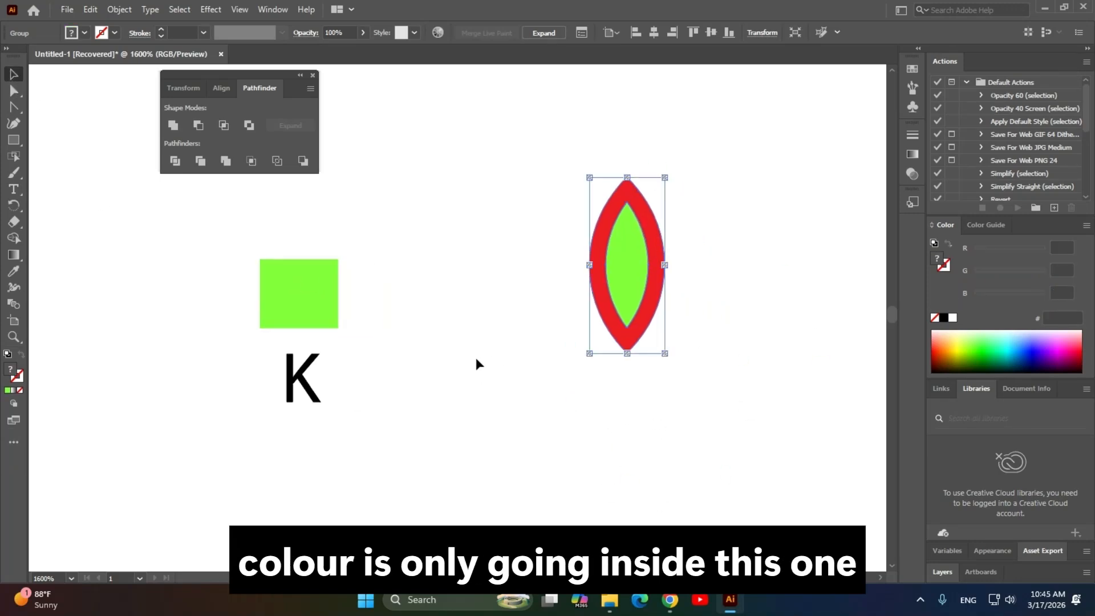
left_click(575, 168)
left_click_drag(724, 385, 659, 400)
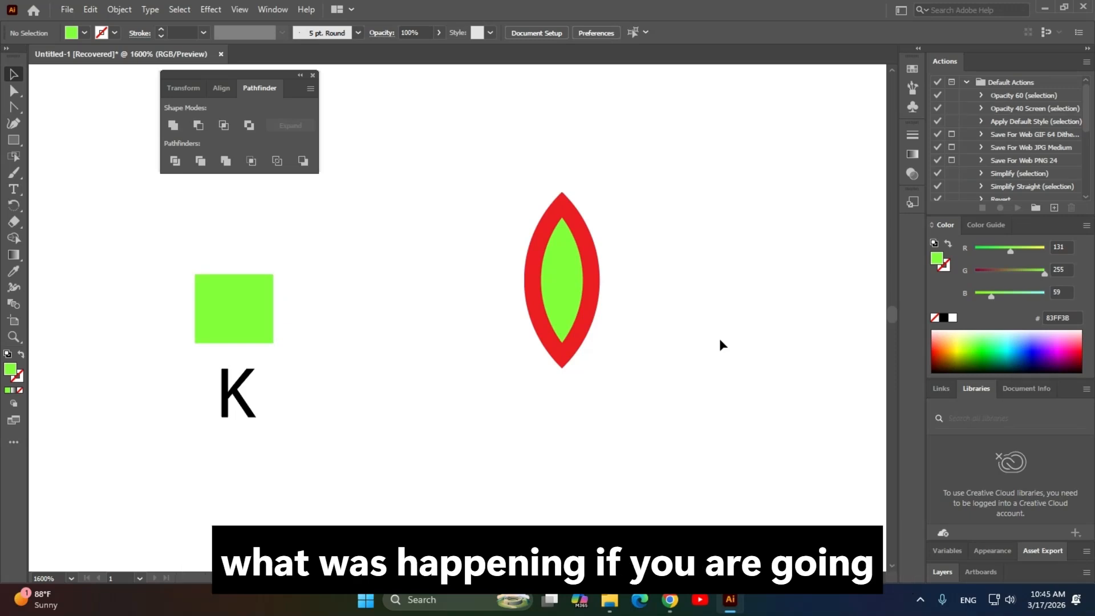
left_click_drag(570, 220, 733, 221)
left_click(828, 319)
left_click(727, 279)
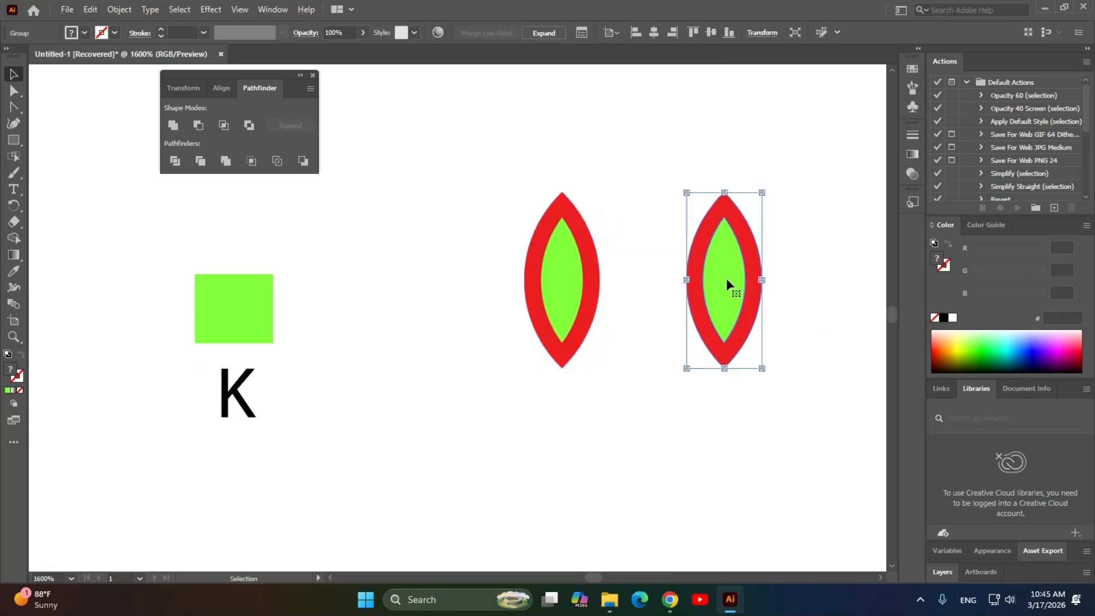
Undo the petal copy and the green fill, and duplicate the unfilled red petal to its right.
key("ctrl+z")
key("ctrl+z")
key("ctrl+z")
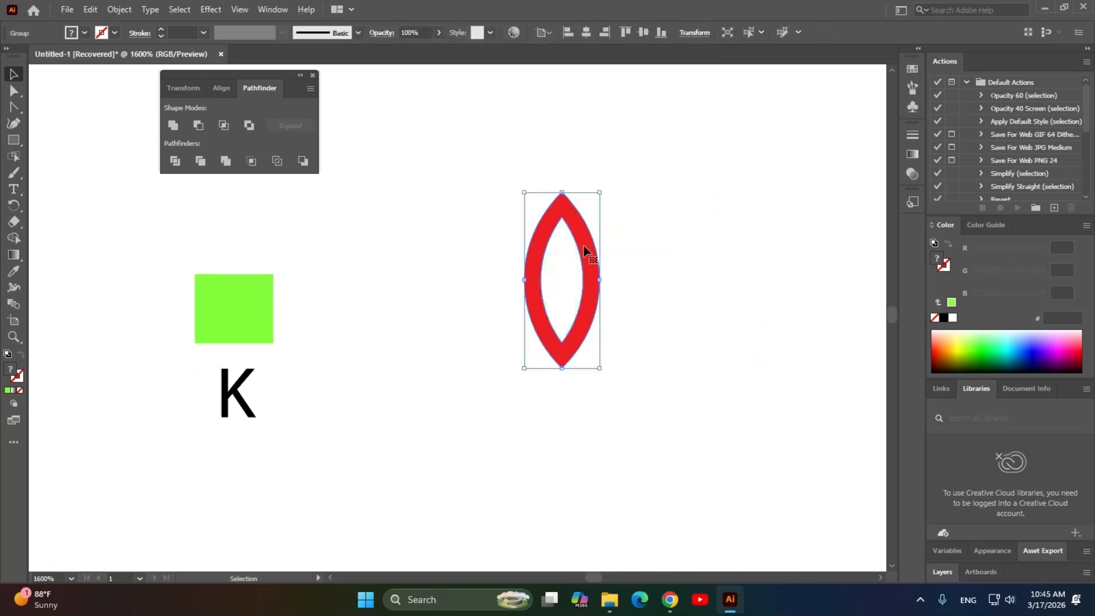
mouse_move(584, 248)
left_mouse_down()
mouse_move(744, 223)
mouse_move(760, 248)
left_mouse_up()
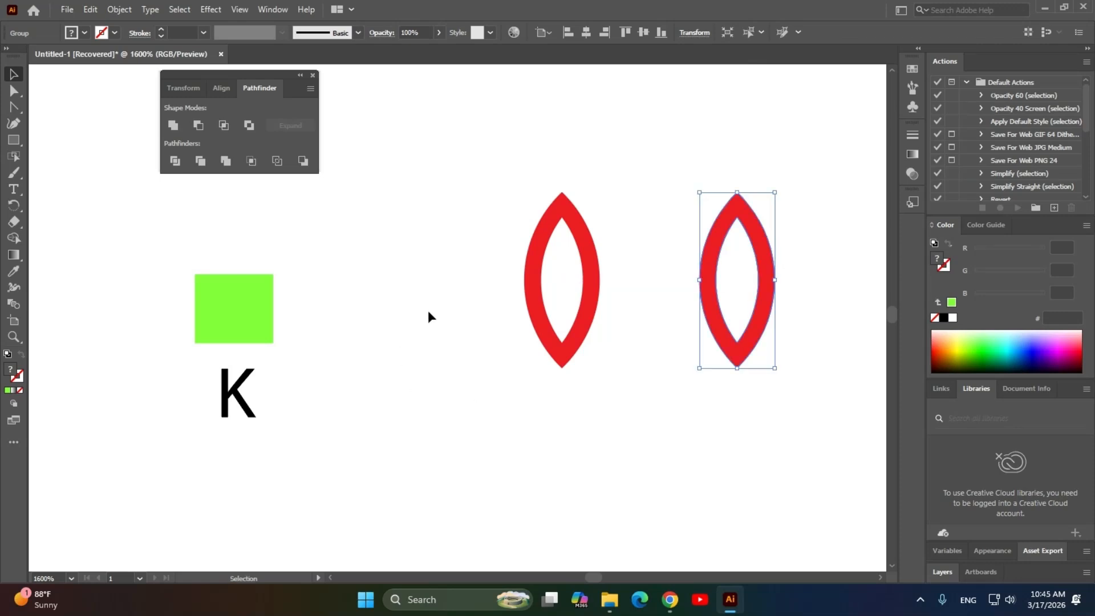
Fill the inside of the original petal with the card's green 83FF3B using the Live Paint Bucket.
left_click(578, 342)
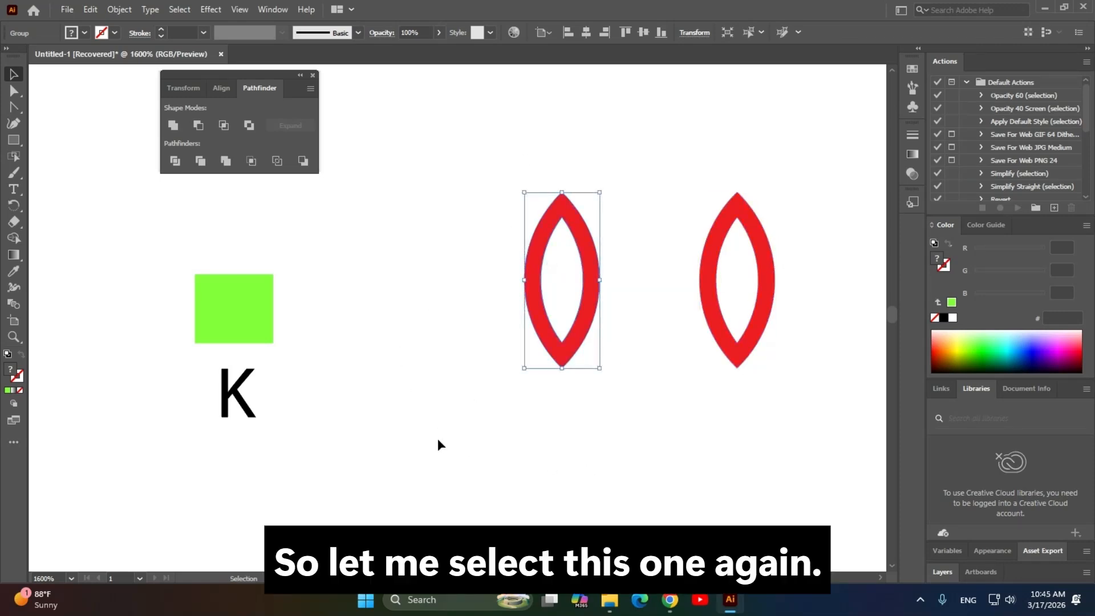
key("k")
left_click(244, 309, "alt")
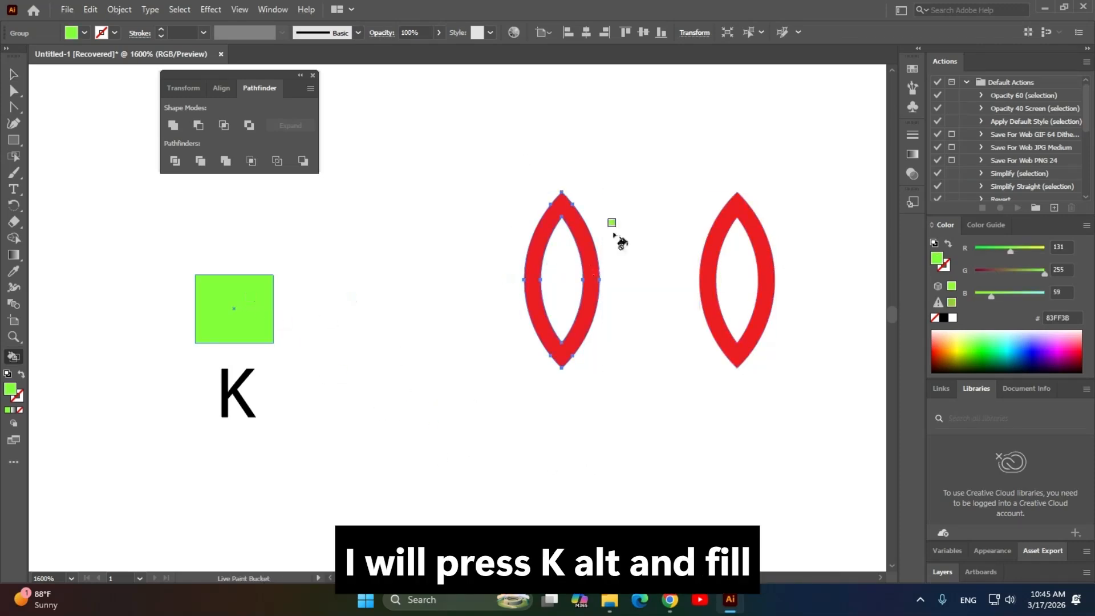
left_click(562, 271)
left_click(13, 74)
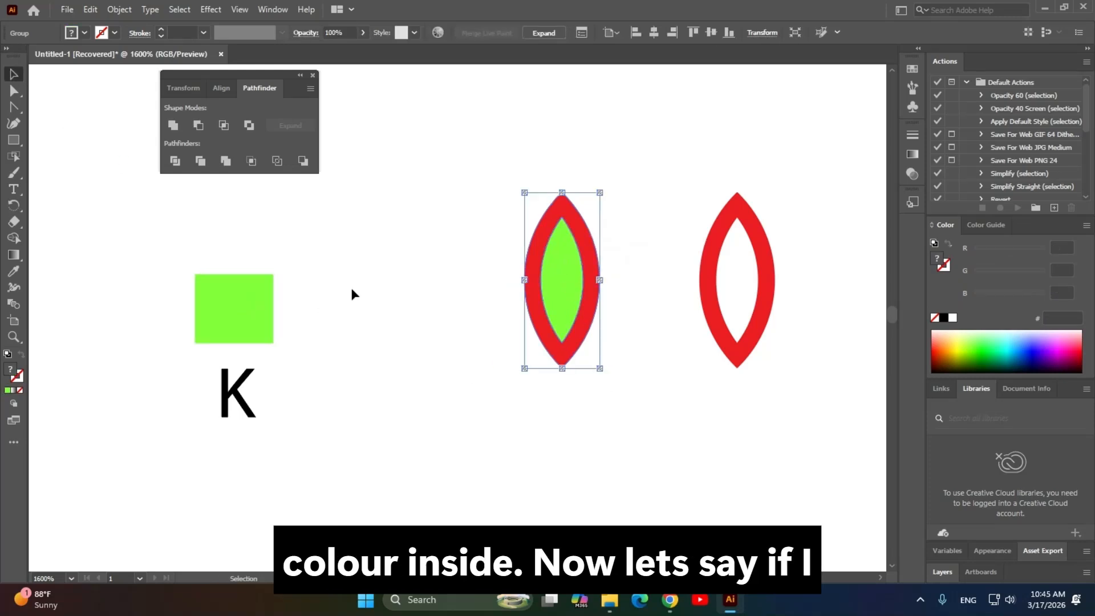
left_click(351, 291)
Move the copied petal closer to the original and set the fill of the whole copy to yellow FFF200.
left_click_drag(753, 222, 723, 221)
left_click(85, 32)
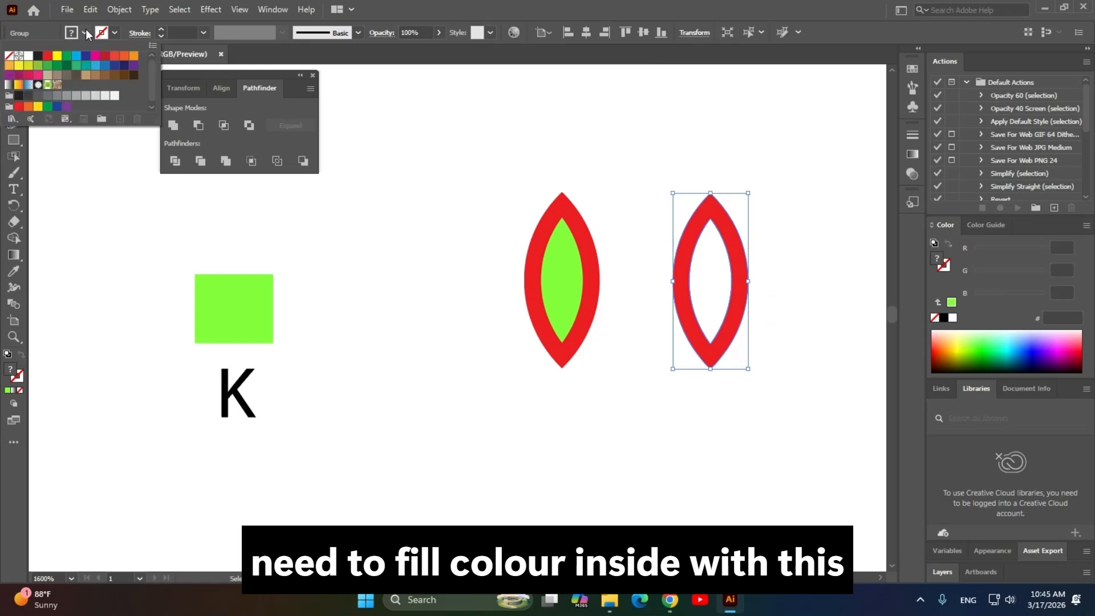
left_click(48, 57)
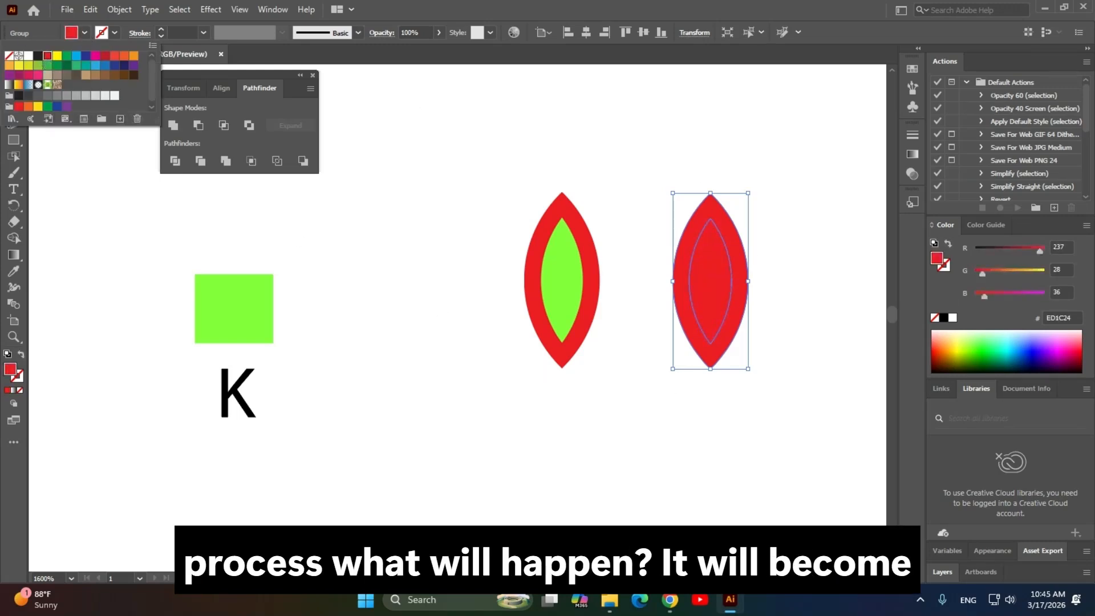
left_click(57, 56)
left_click(556, 206)
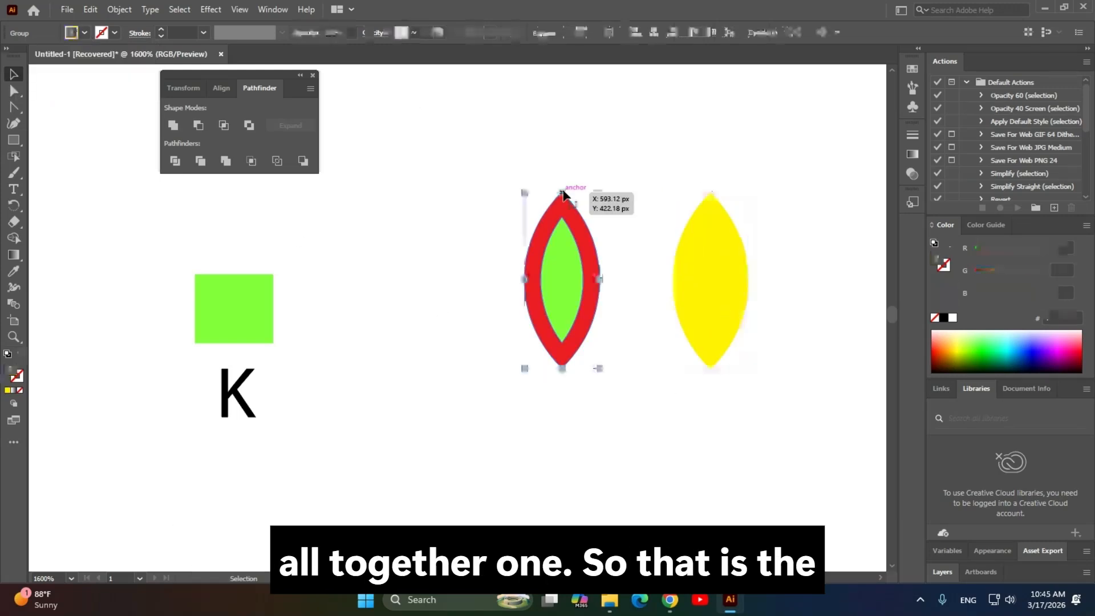
left_click(713, 160)
left_click_drag(774, 177, 650, 471)
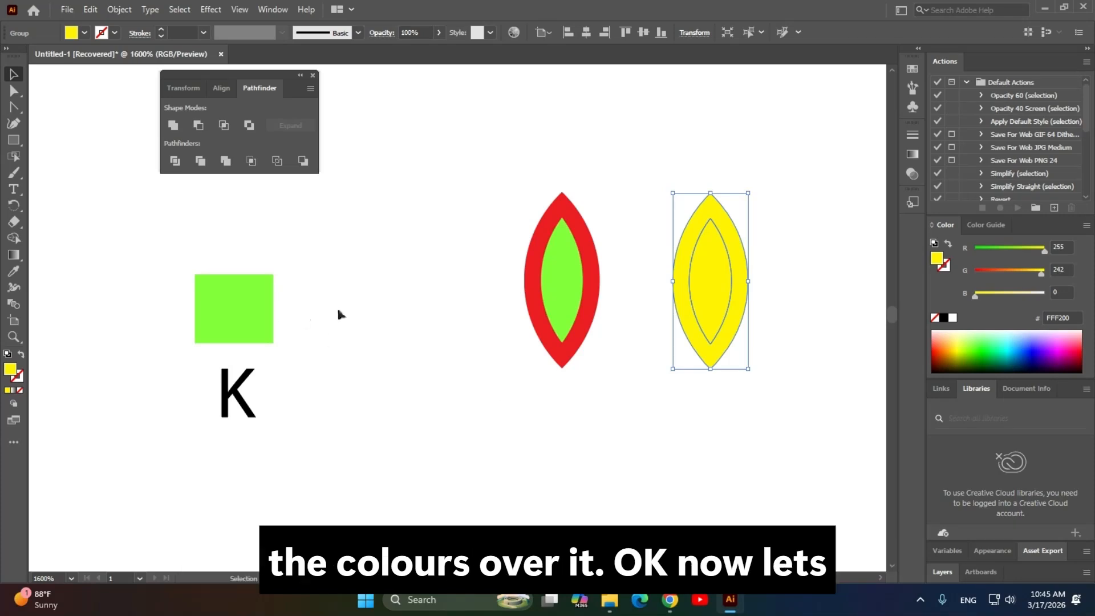
left_click(466, 329)
Draw a yellow circle about 12.8 px in diameter below the petals with the Ellipse tool.
scroll(466, 328, "down", 1)
left_click_drag(450, 377, 435, 305)
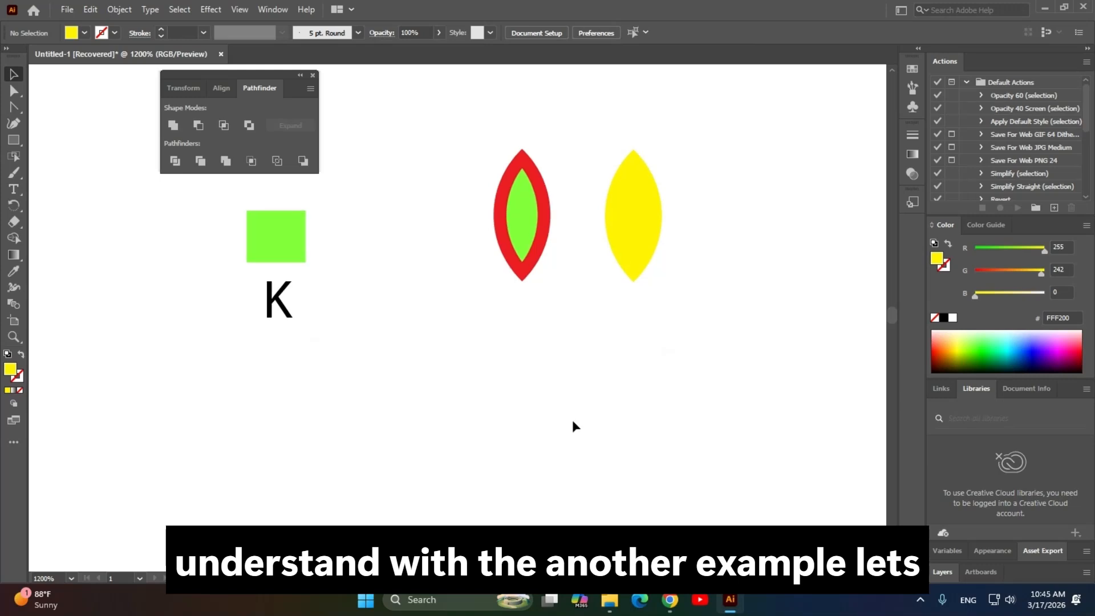
left_click(14, 140)
key("l")
left_click_drag(487, 385, 556, 453)
left_click(5, 70)
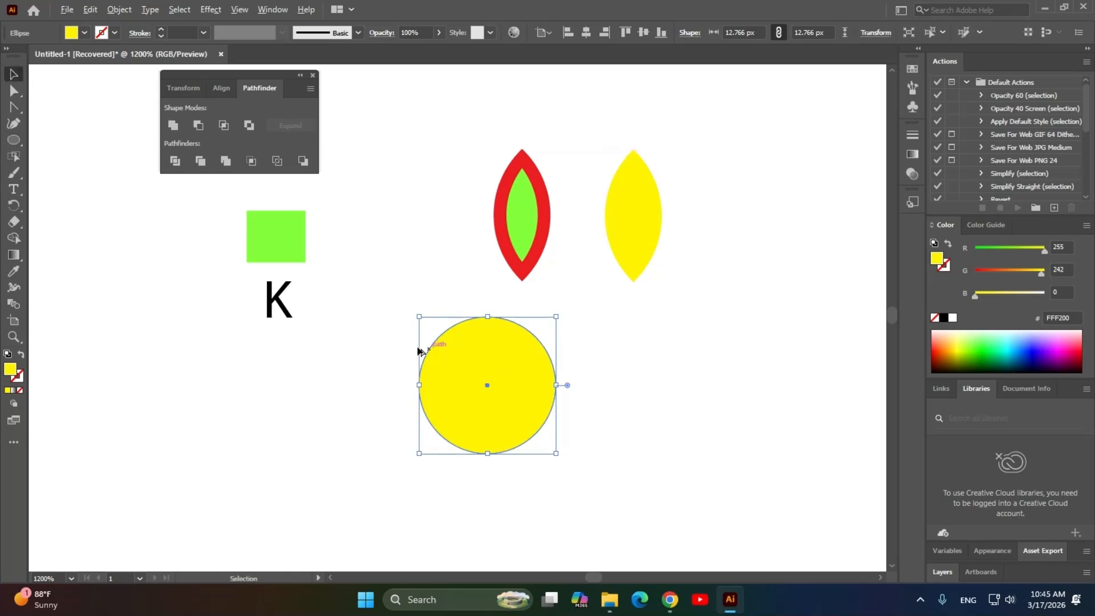
Add an overlapping copy on the right side of the yellow circle and delete that copy.
left_click_drag(508, 411, 587, 411)
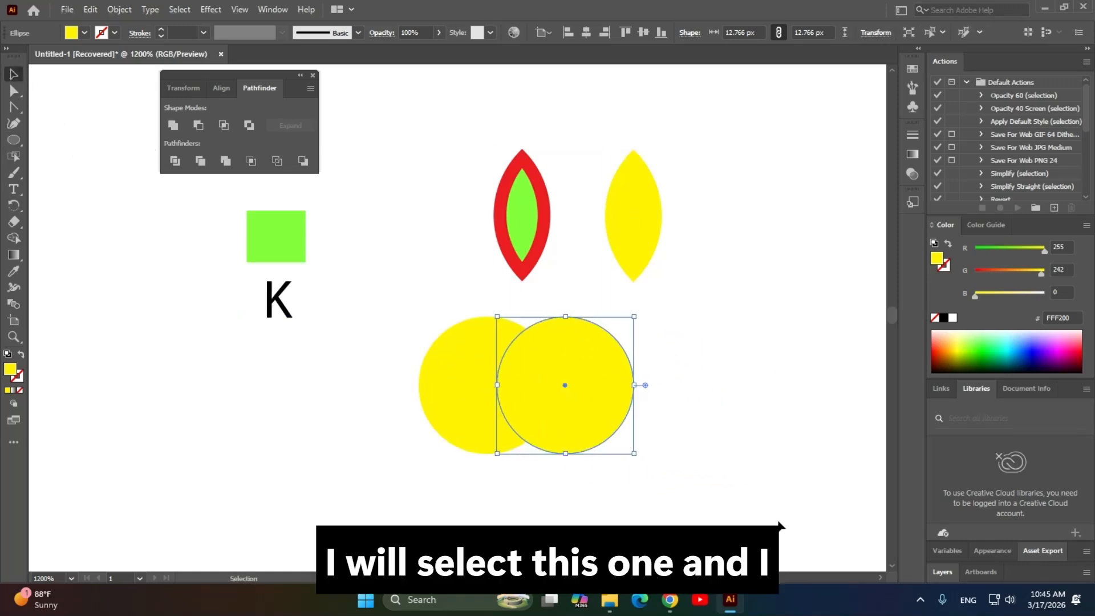
left_click_drag(710, 497, 388, 358)
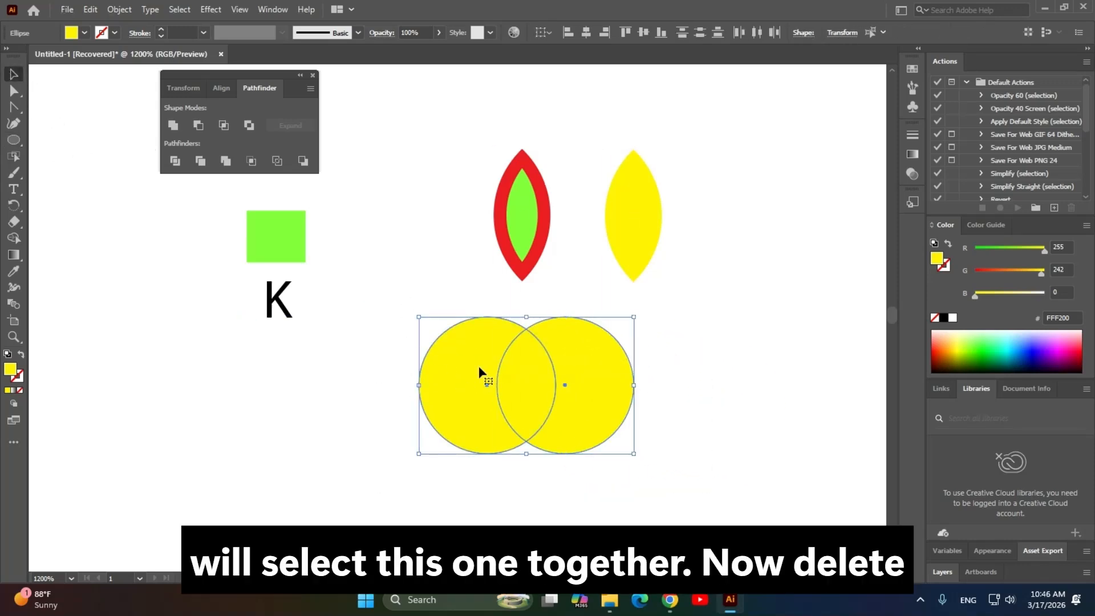
left_click(686, 389)
left_click(609, 419)
key("Delete")
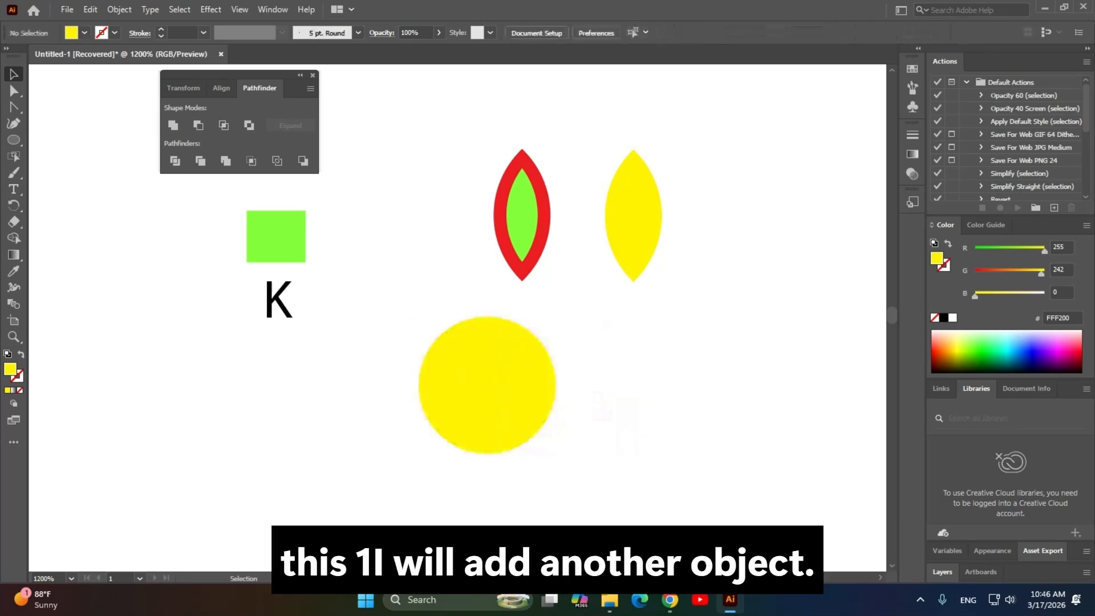
Draw a five-pointed star beside the yellow circle with the Star tool and set its fill to red ED1C24.
left_click(14, 140)
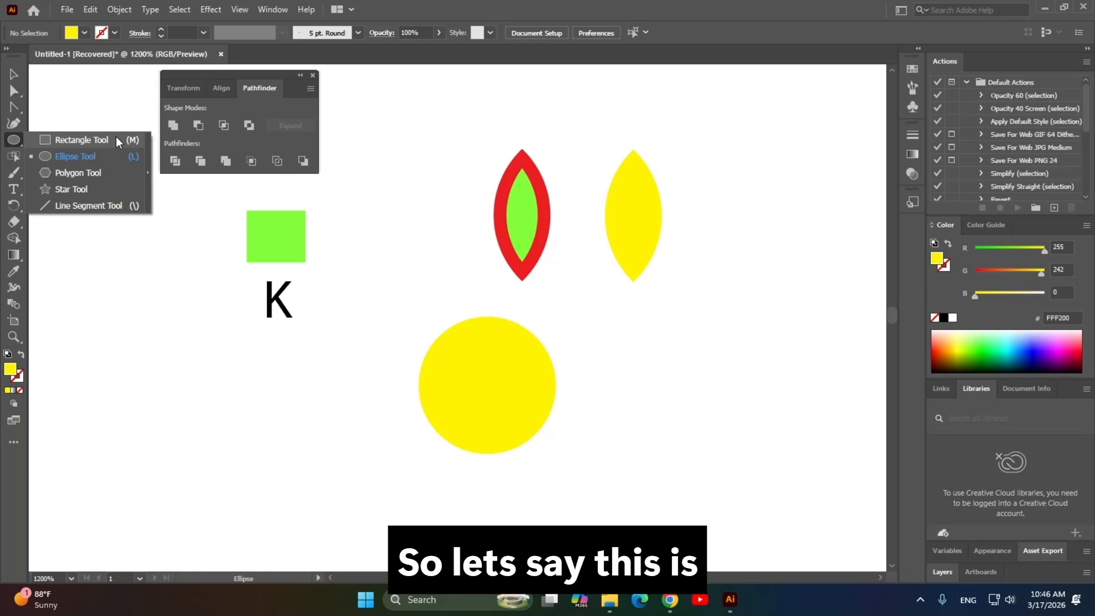
left_click(77, 189)
left_click_drag(692, 395, 743, 440)
left_click(14, 74)
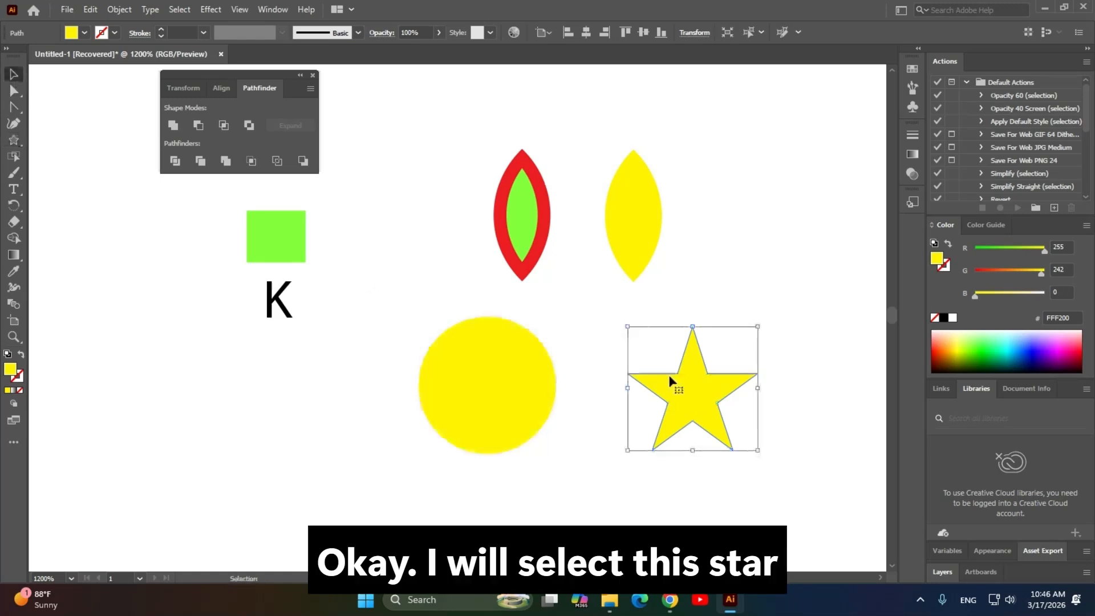
mouse_move(713, 401)
left_mouse_down()
mouse_move(467, 433)
mouse_move(723, 398)
left_mouse_up()
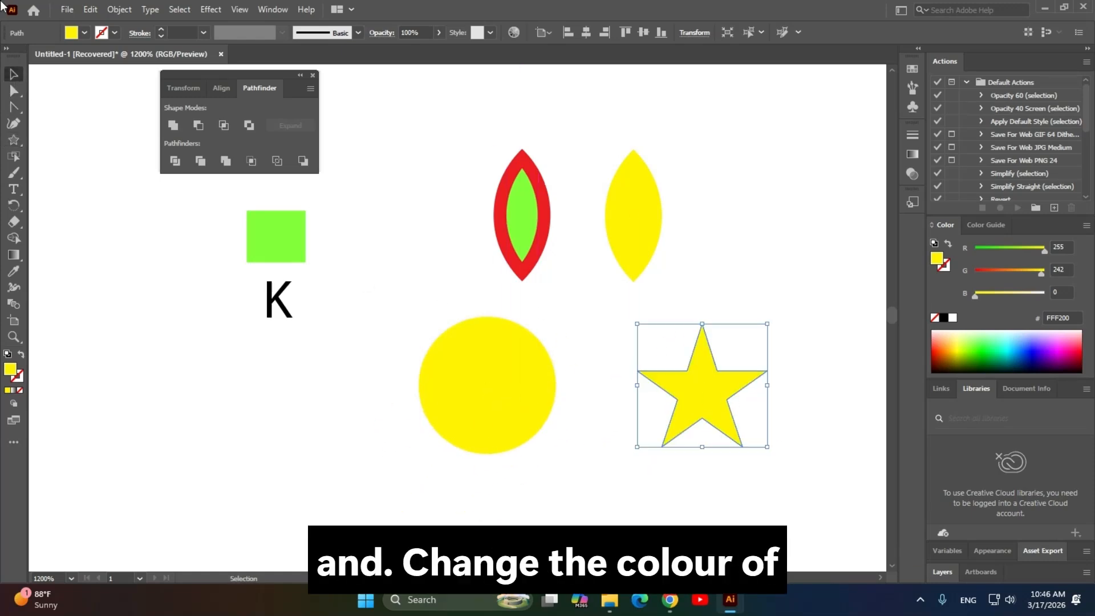
left_click(84, 33)
left_click(23, 66)
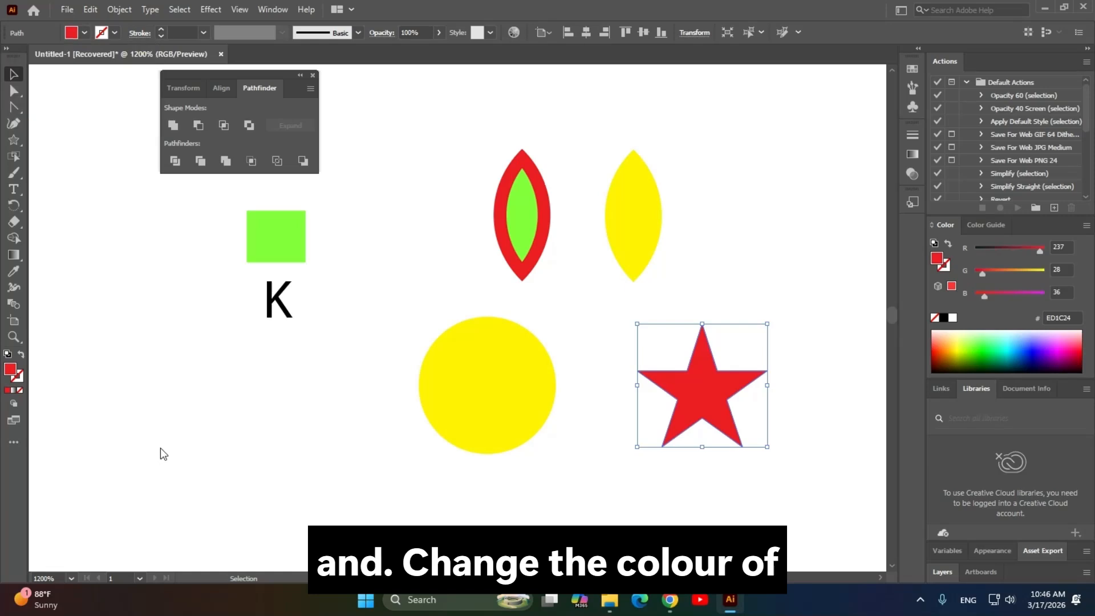
Center the red star over the yellow circle, enlarge it past the circle's edge, and subtract it from the circle with Minus Front.
left_click_drag(721, 393, 506, 386)
left_click_drag(553, 443, 570, 457)
left_click_drag(644, 506, 388, 363)
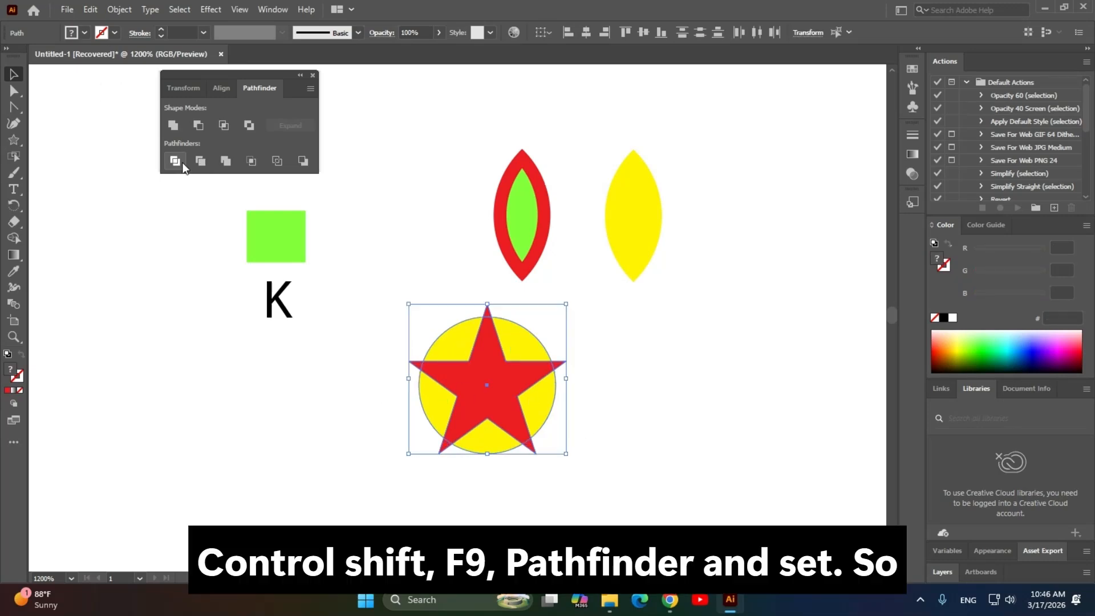
left_click(198, 126)
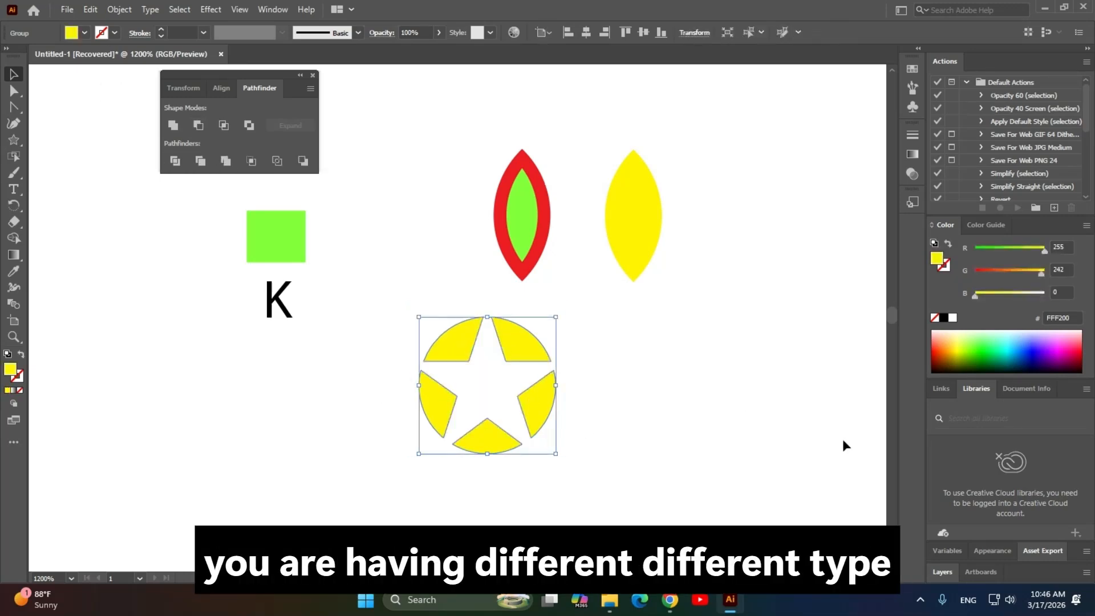
left_click(718, 402)
Ungroup the yellow circle segments left around the star cutout.
scroll(629, 435, "up", 1)
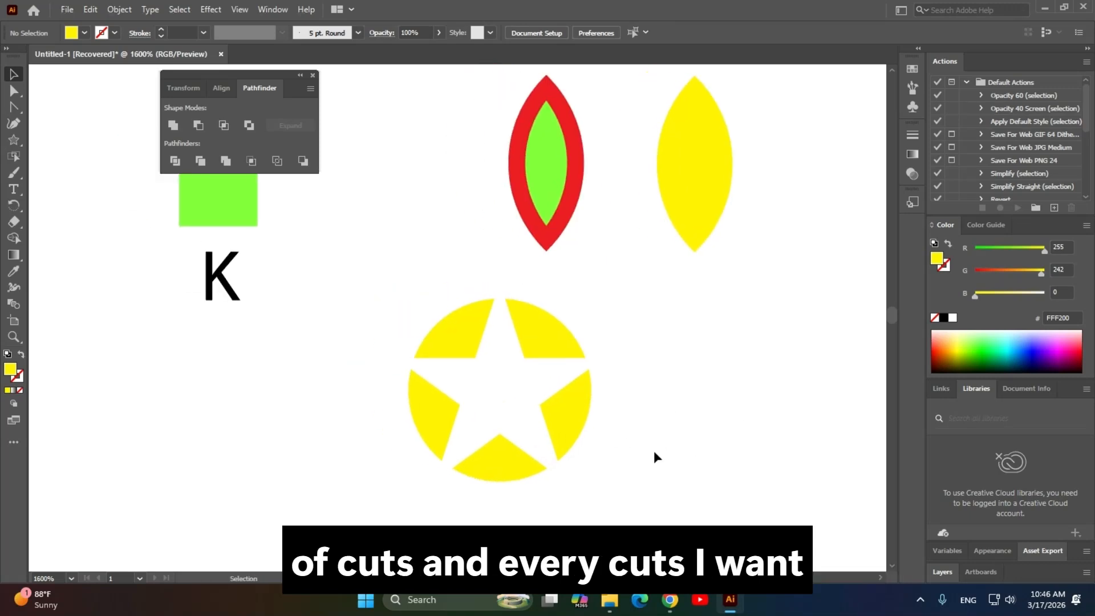
left_click(532, 339)
scroll(675, 369, "down", 1)
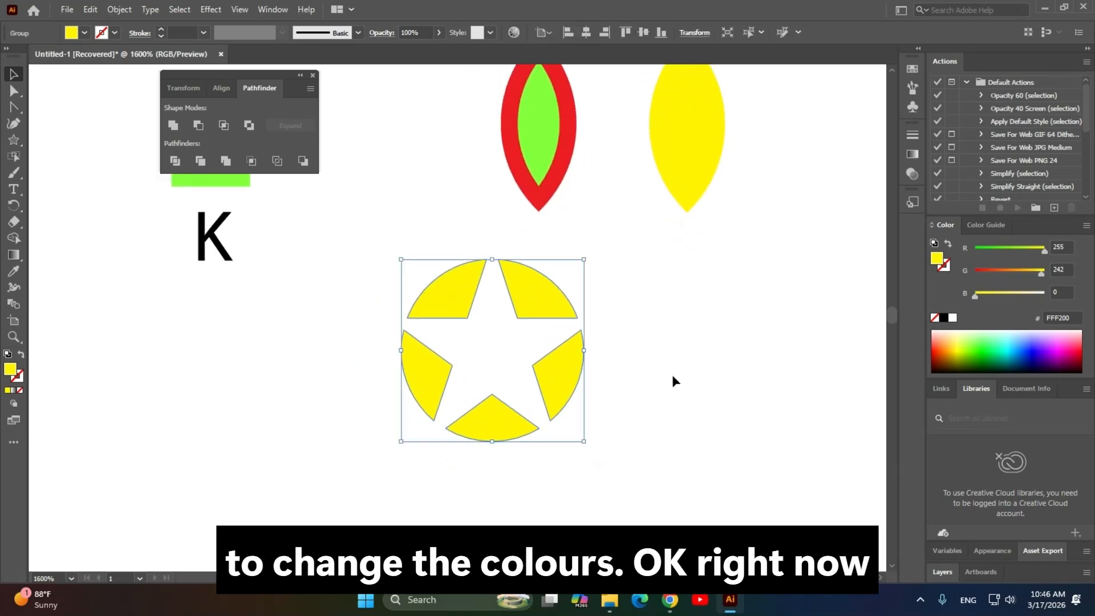
left_click(656, 279)
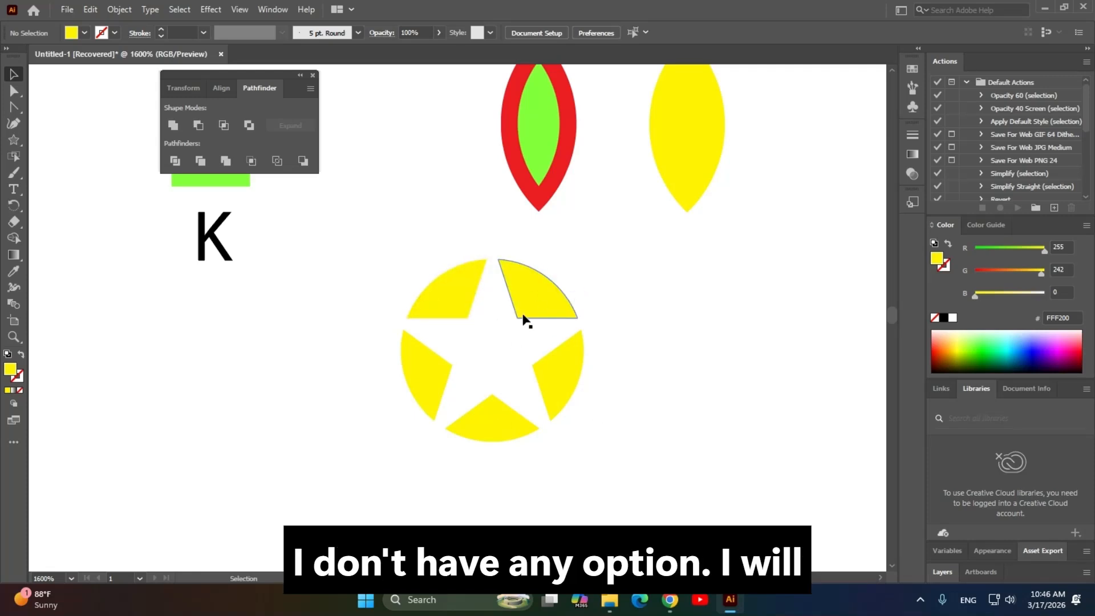
right_click(526, 296)
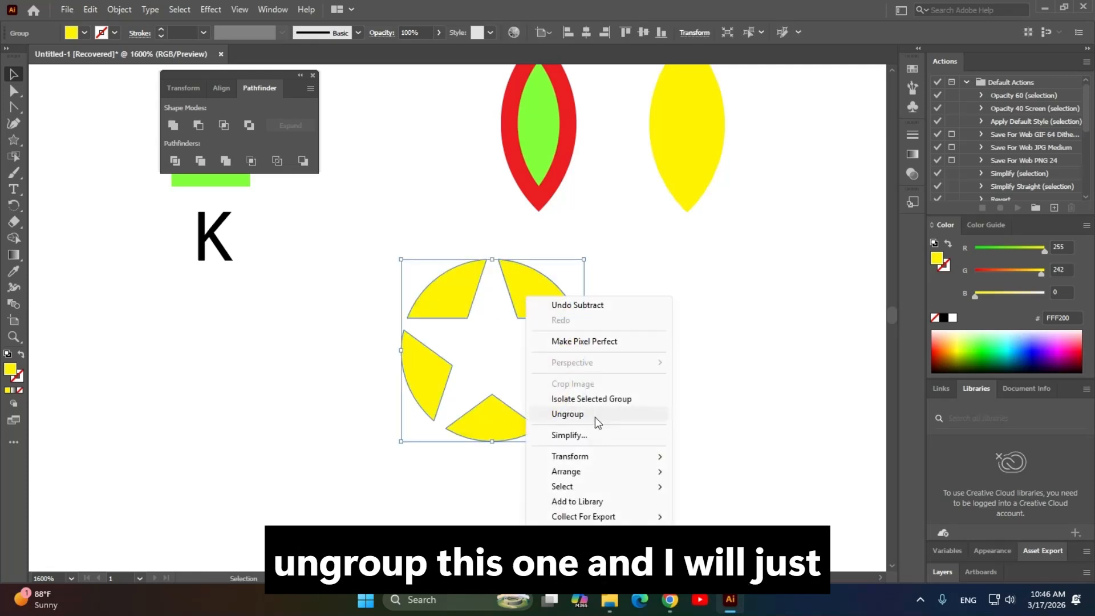
left_click(594, 414)
left_click(703, 401)
Fill the upper-right circle segment with dark blue 2E3192.
left_click(545, 293)
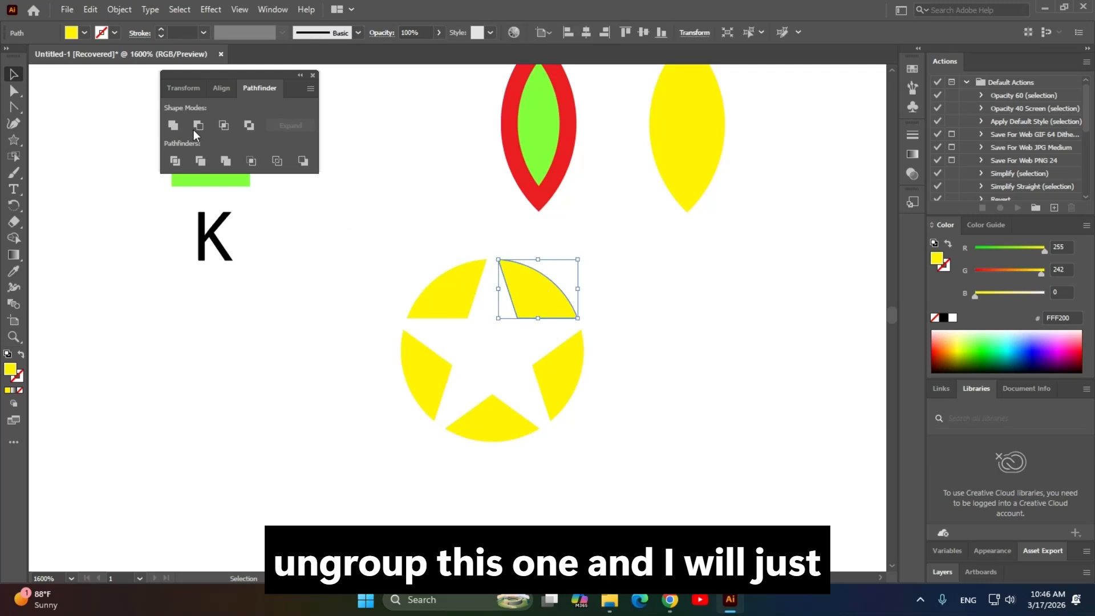
left_click(72, 32)
left_click(67, 55)
left_click(85, 55)
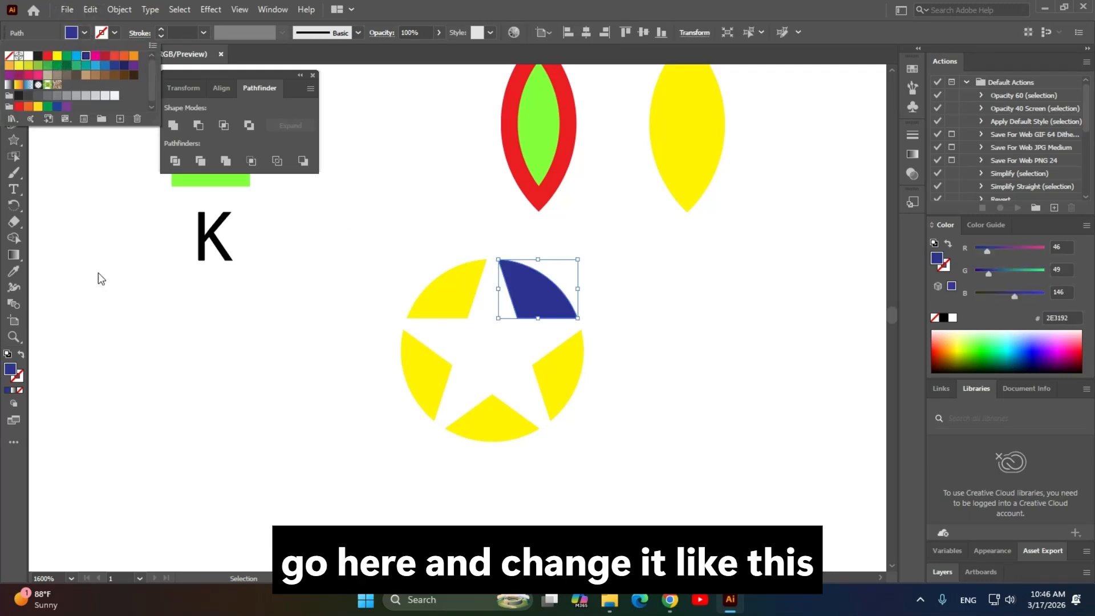
left_click(98, 273)
left_click(68, 401)
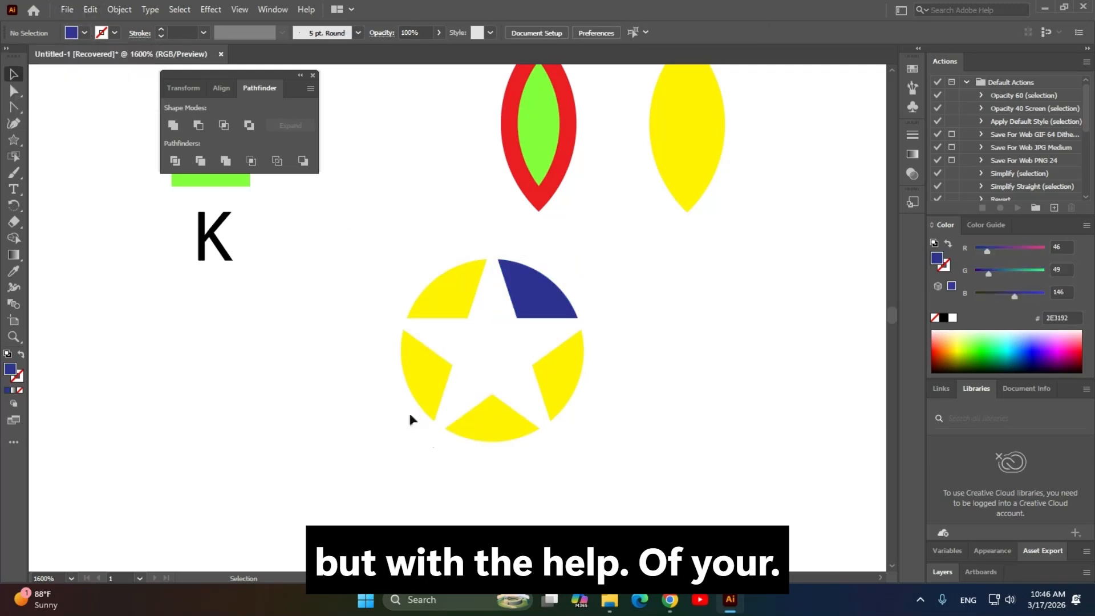
Place three copies of the green card in a row below the letter K.
left_click_drag(341, 224, 559, 290)
scroll(342, 422, "down", 3)
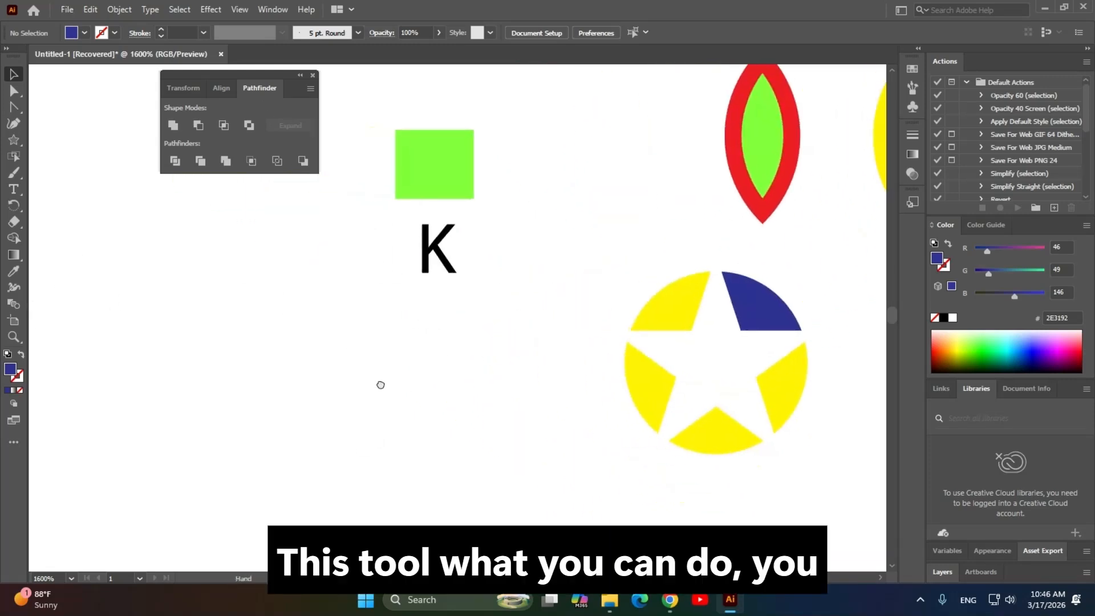
left_click_drag(462, 162, 377, 361)
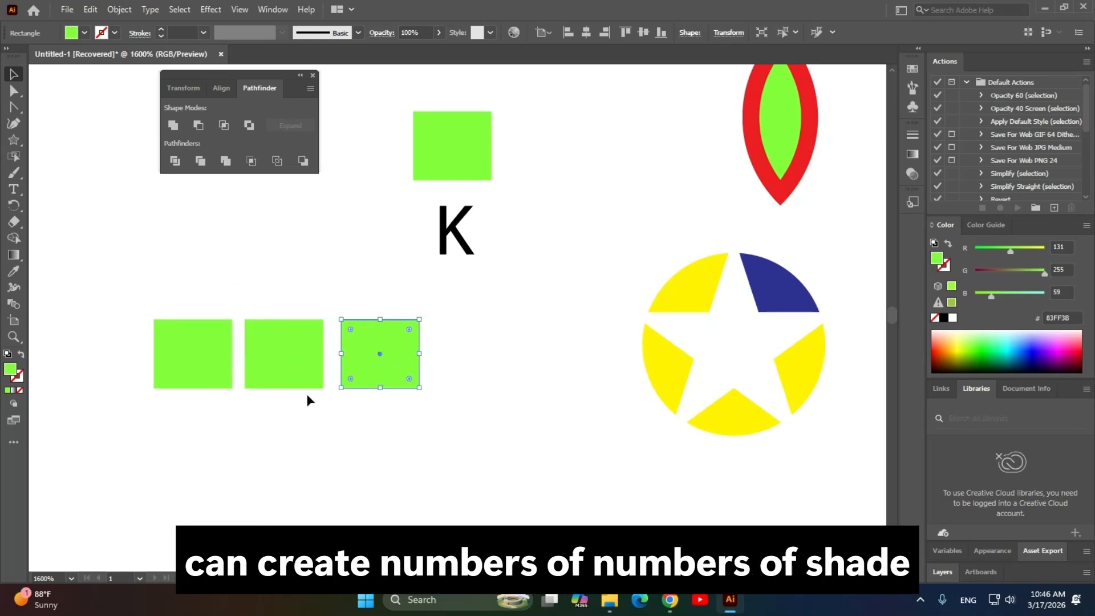
left_click(212, 443)
Set the fill of the leftmost copied card to violet 6E1CE5.
left_click(197, 376)
double_click(11, 370)
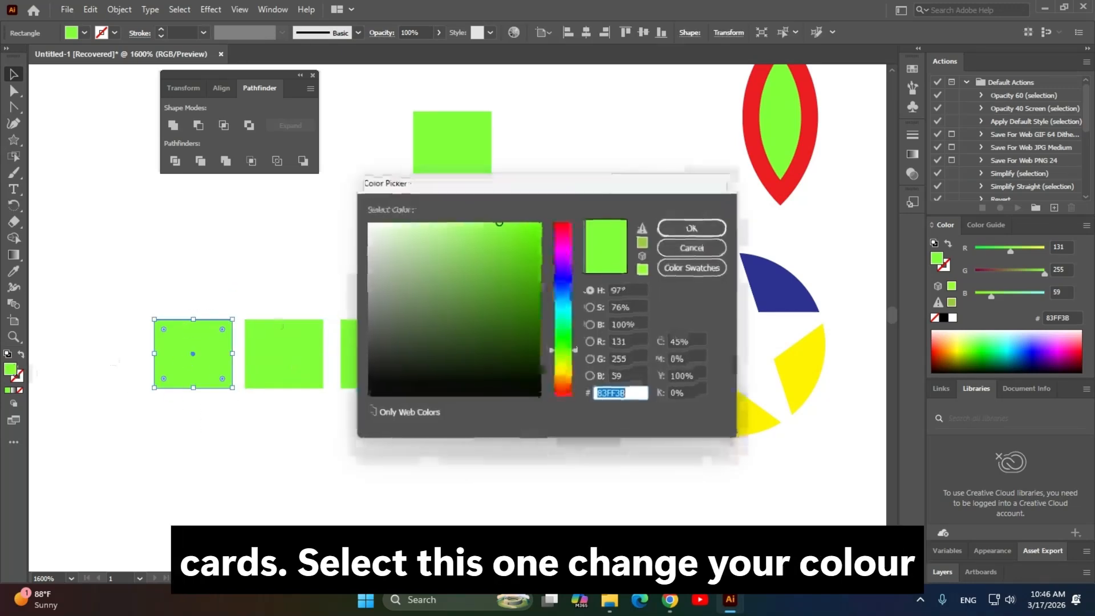
left_click(563, 268)
left_click(521, 239)
left_click(691, 228)
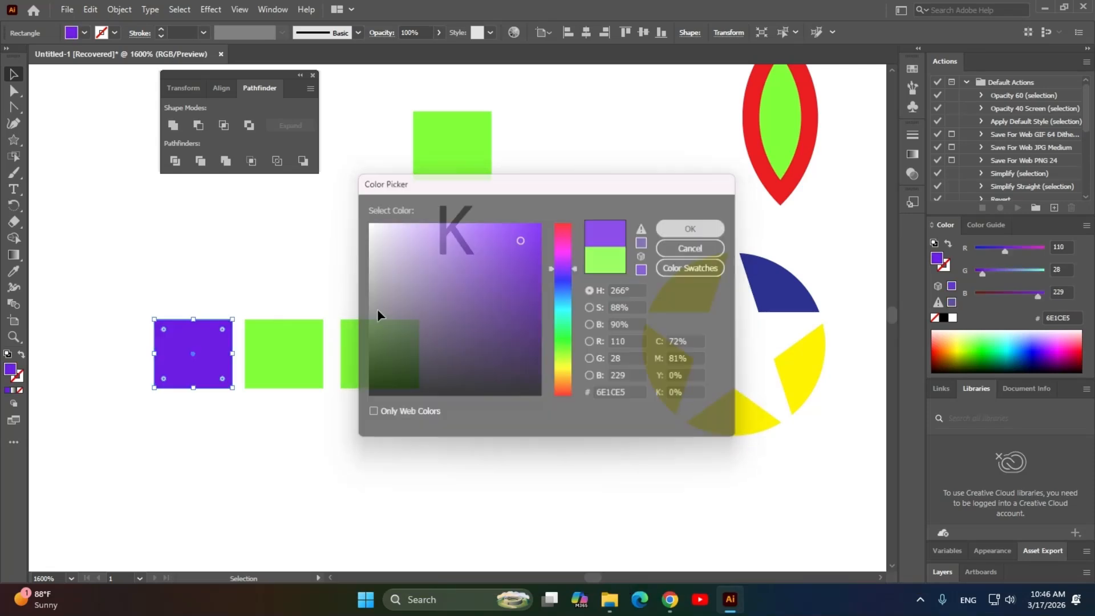
Set the fill of the middle copied card to purple 9B00FF.
left_click(293, 359)
double_click(12, 371)
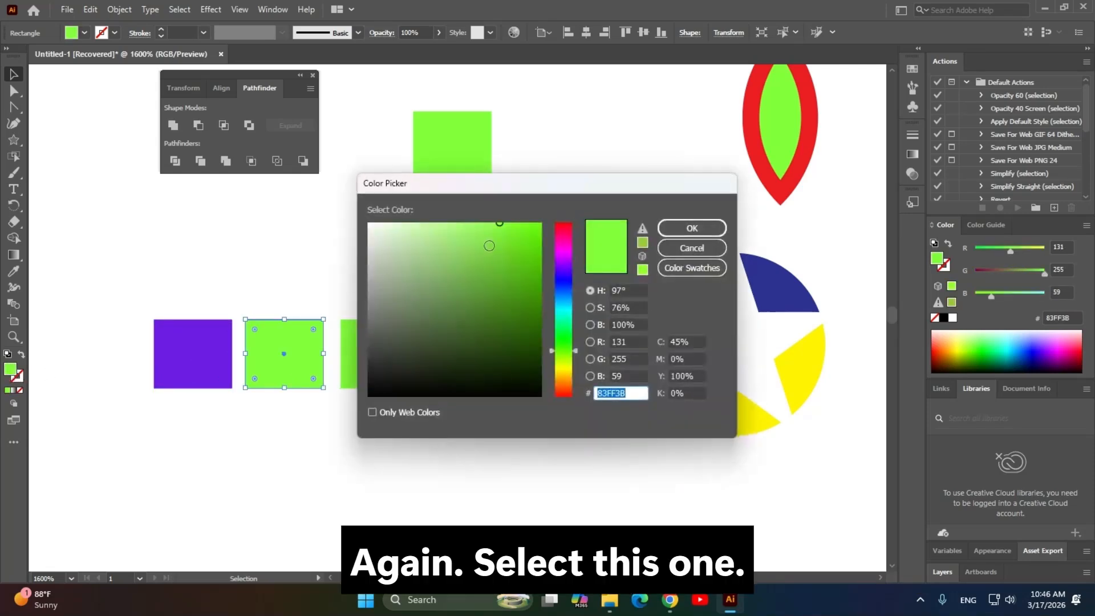
left_click(564, 263)
left_click(525, 245)
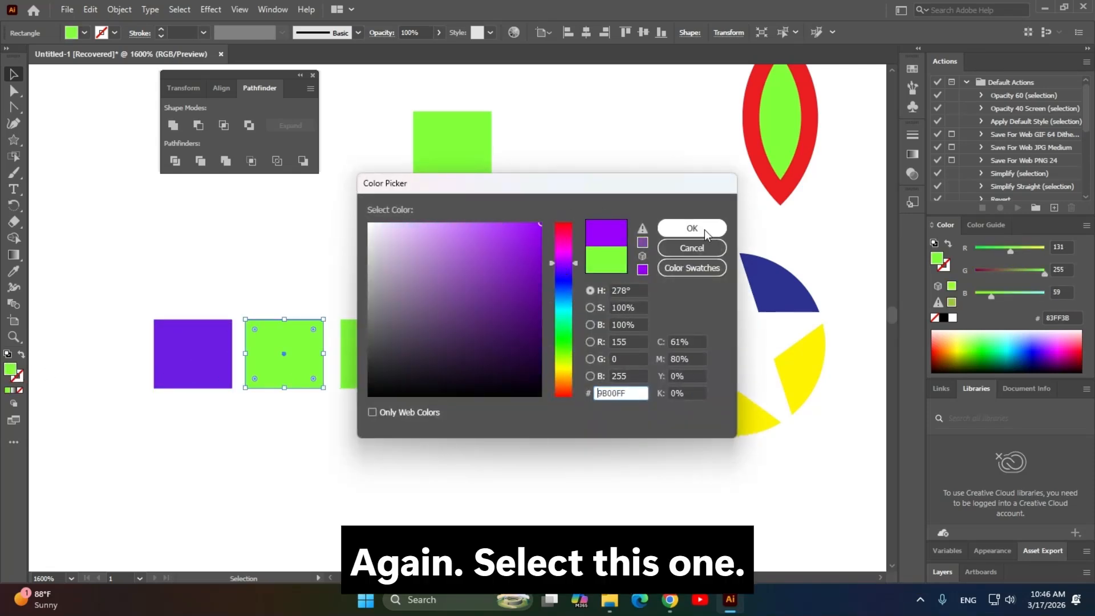
left_click(692, 227)
Set the fill of the rightmost copied card to pink FF3EBA.
left_click(379, 361)
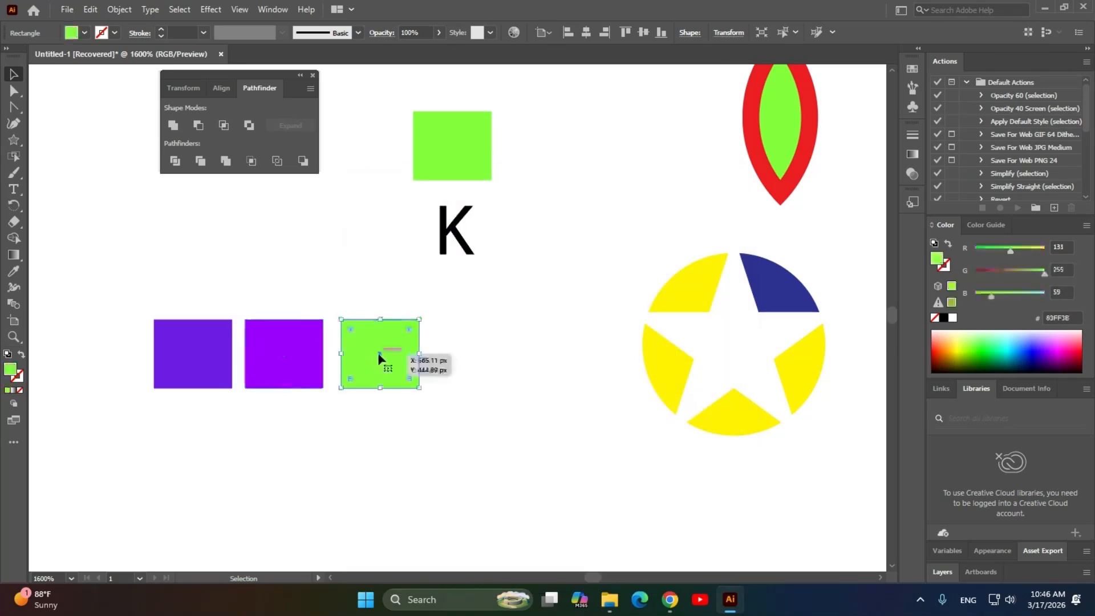
double_click(11, 372)
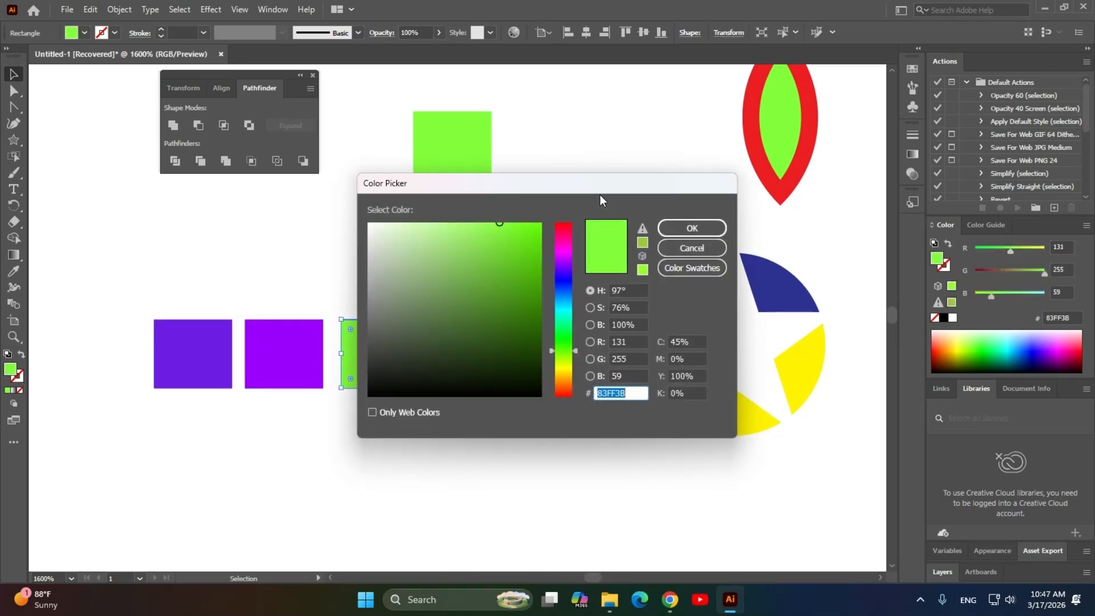
left_click_drag(563, 257, 567, 240)
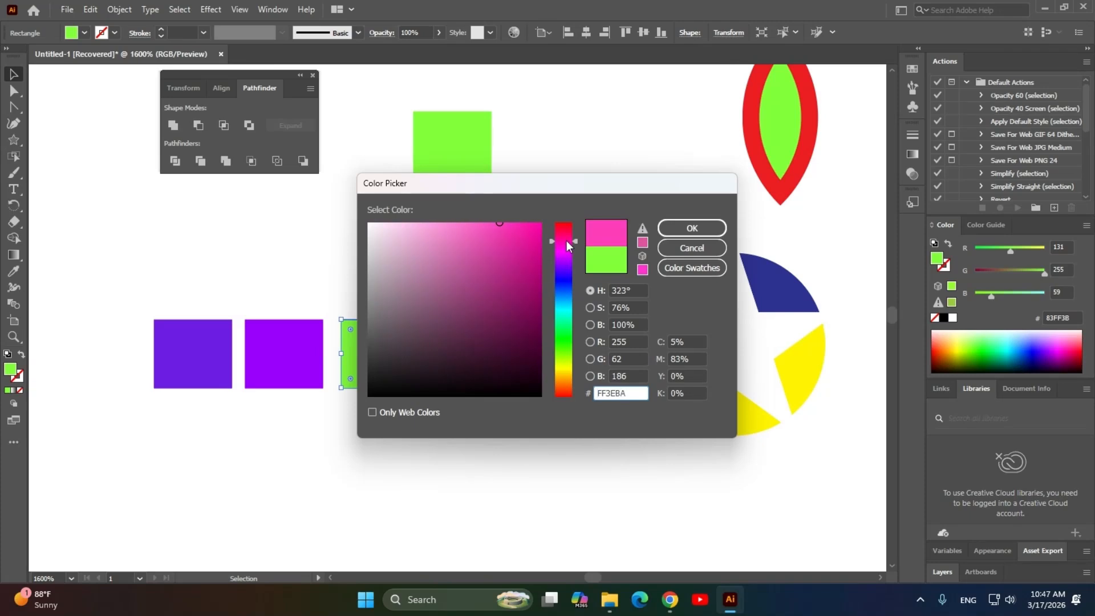
left_click(687, 229)
left_click(508, 469)
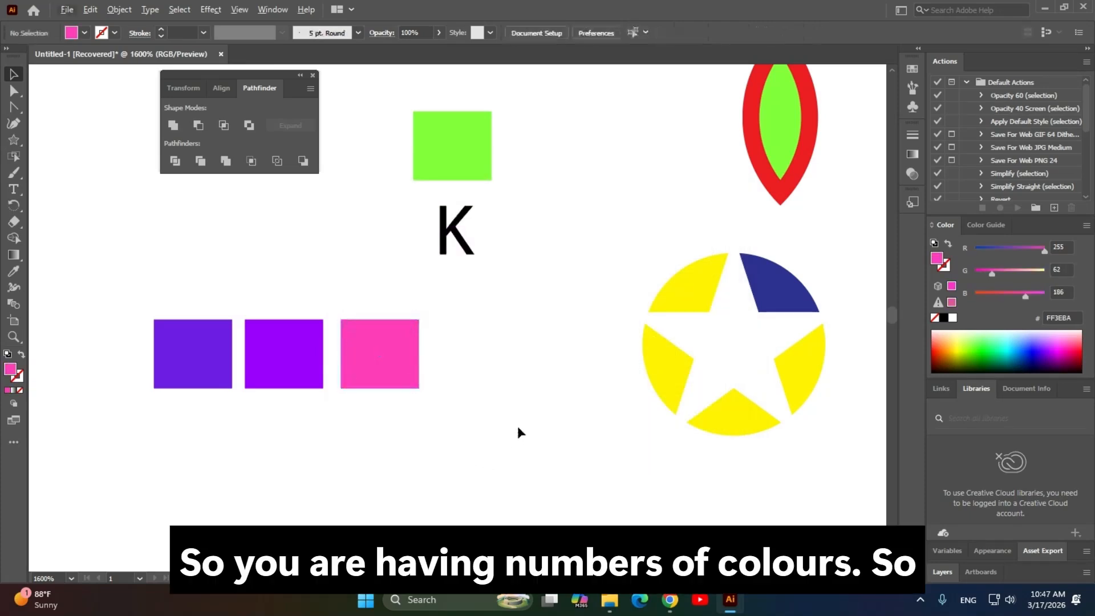
Group all five segments of the star-cut circle.
left_click_drag(522, 426, 460, 405)
left_click_drag(538, 226, 815, 516)
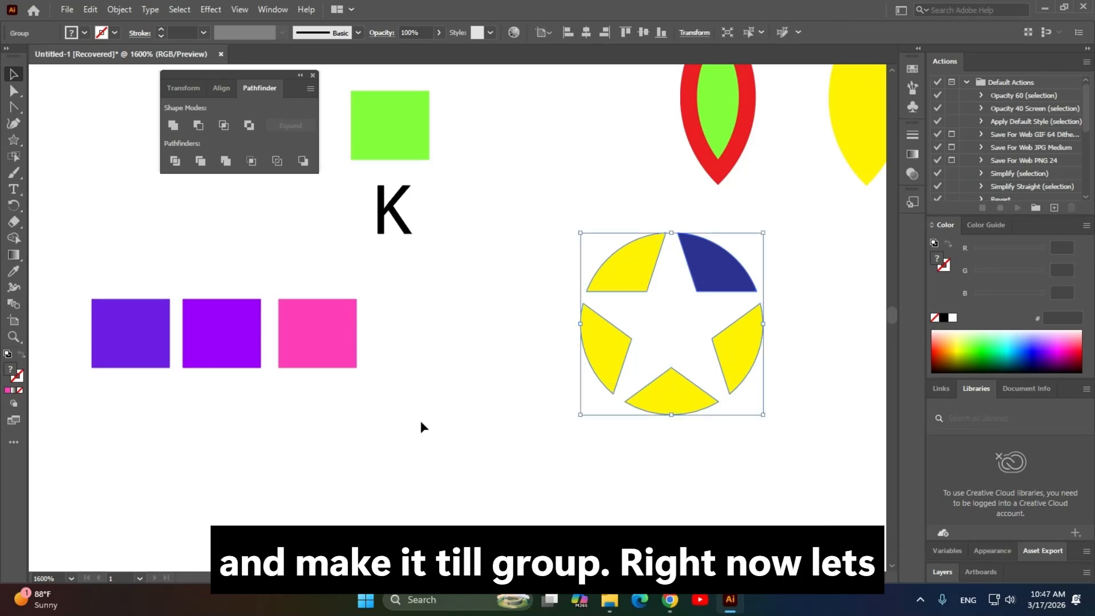
left_click(497, 409)
left_click_drag(529, 425, 555, 423)
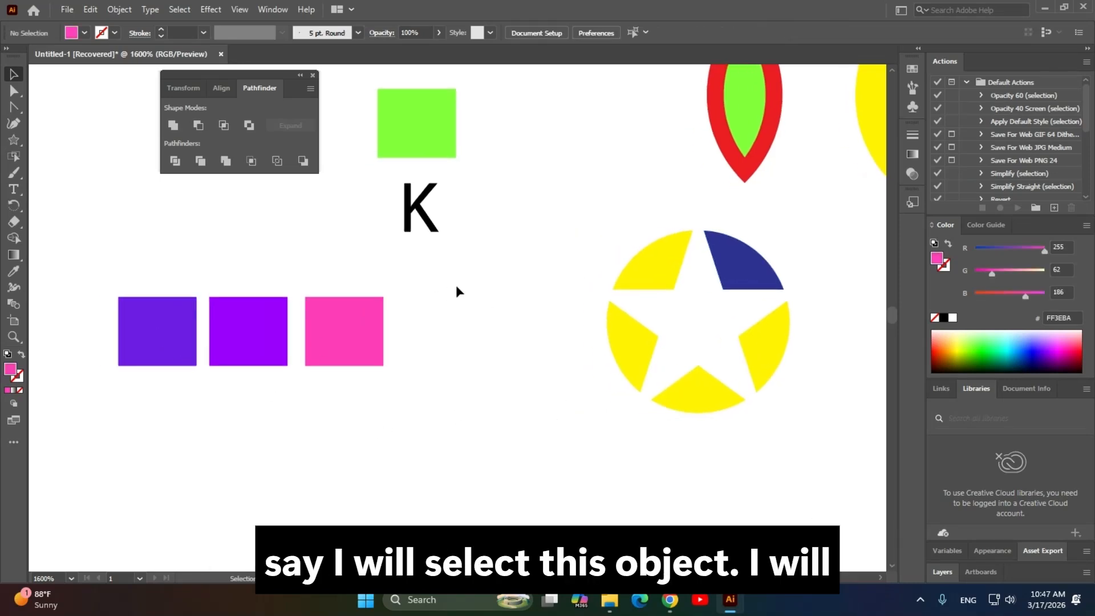
Fill the grouped circle's upper-left segment with violet 6E1CE5 and its left segment with pink FF3EBA using the Live Paint Bucket.
left_click(661, 273)
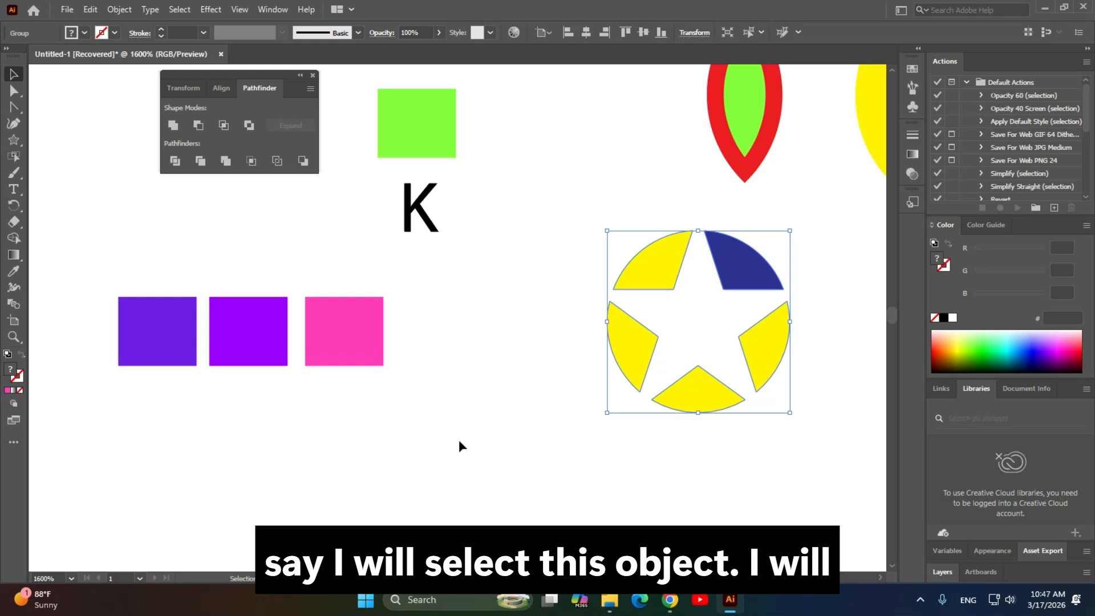
key("k")
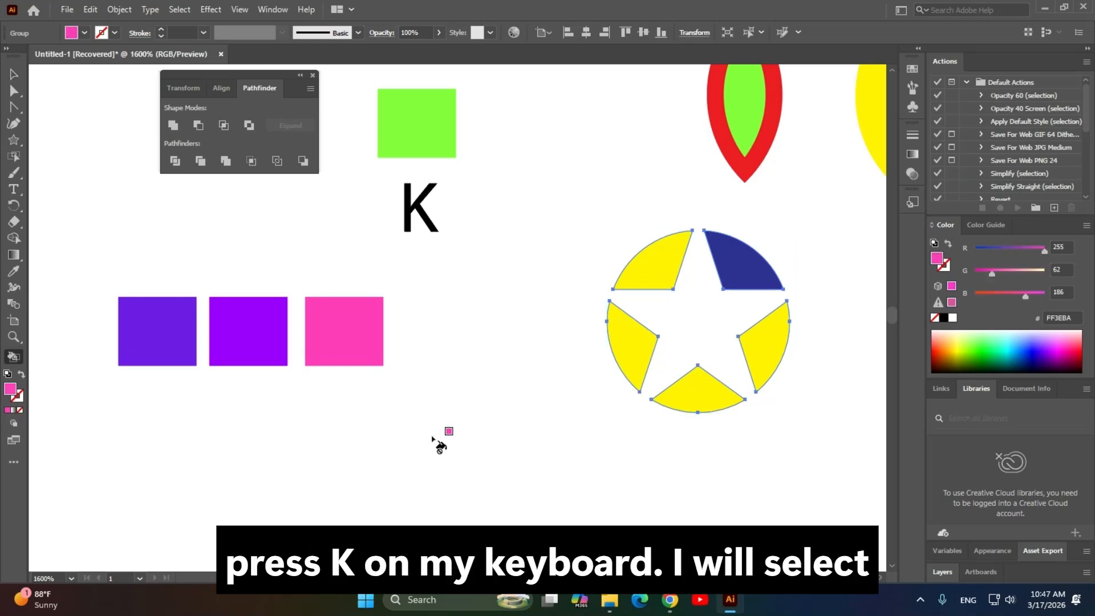
left_click(176, 317, "alt")
left_click(644, 262)
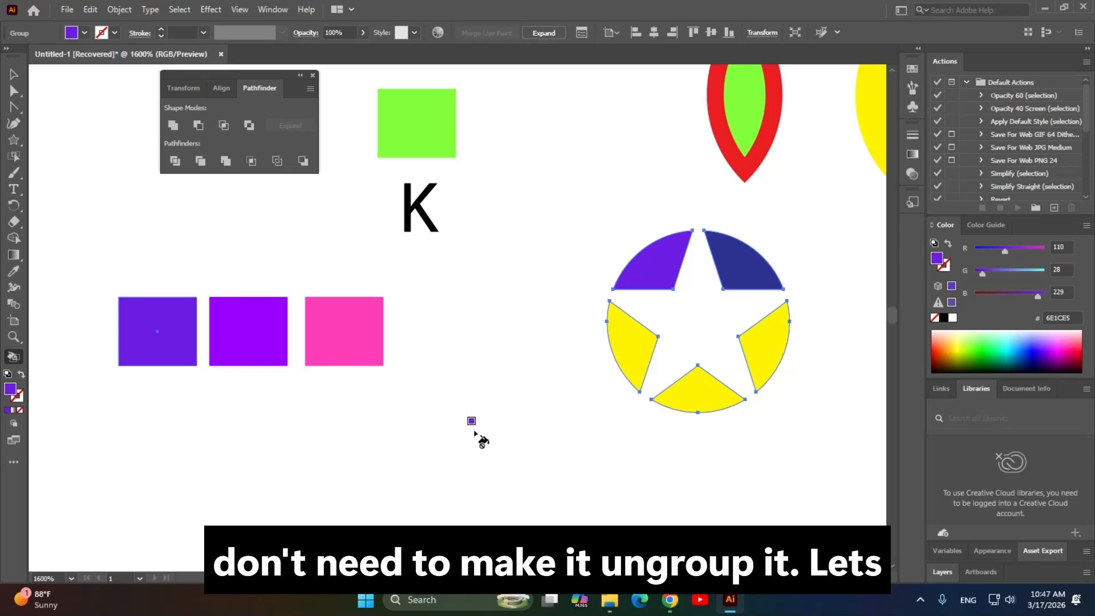
left_click(354, 330)
left_click(630, 342)
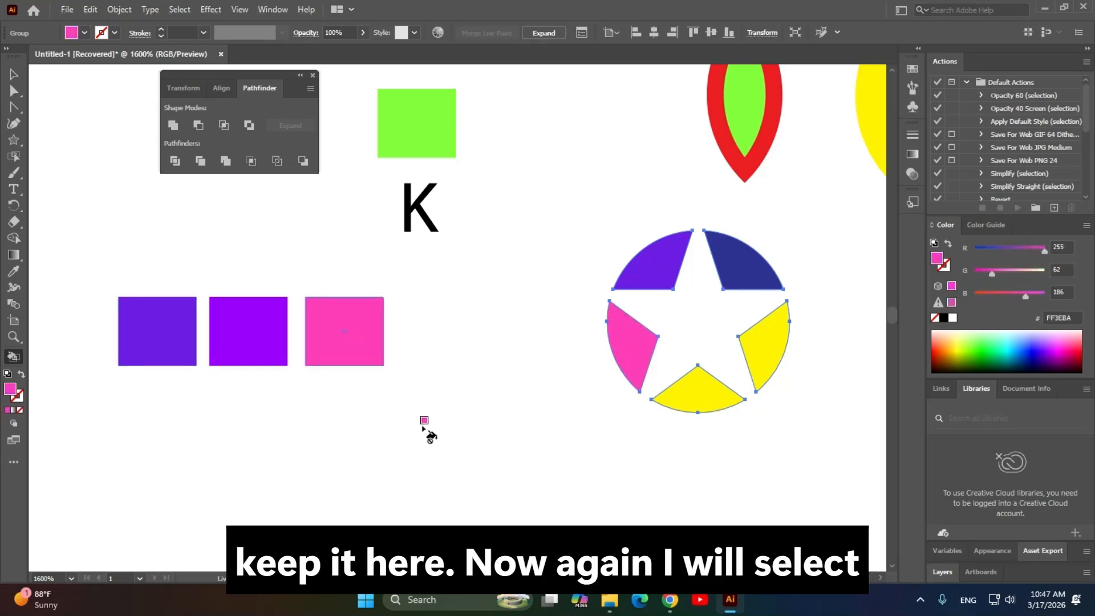
Sample purple 9B00FF from the middle card and fill the circle's bottom segment with it using the Live Paint Bucket.
scroll(450, 422, "right", 3)
scroll(451, 422, "down", 1)
scroll(325, 369, "left", 3)
scroll(325, 369, "up", 1)
left_click(335, 342, "alt")
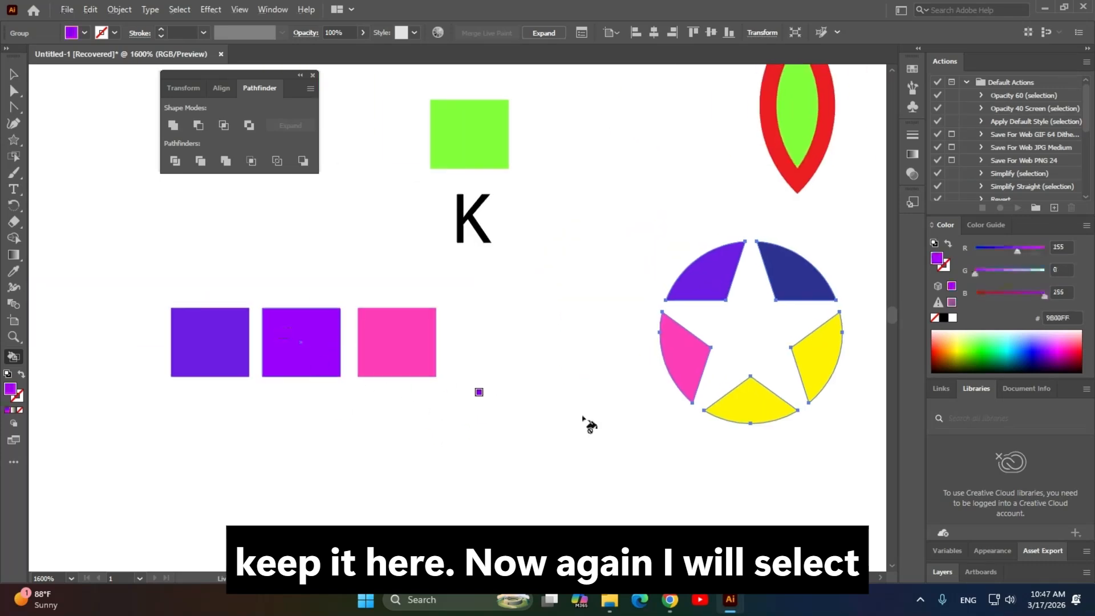
scroll(627, 425, "right", 3)
scroll(628, 425, "down", 1)
left_click(619, 379)
Sample violet 6E1CE5 from the leftmost card, fill the circle's lower-right segment with it, and deselect the artwork.
scroll(716, 440, "left", 3)
scroll(717, 440, "up", 1)
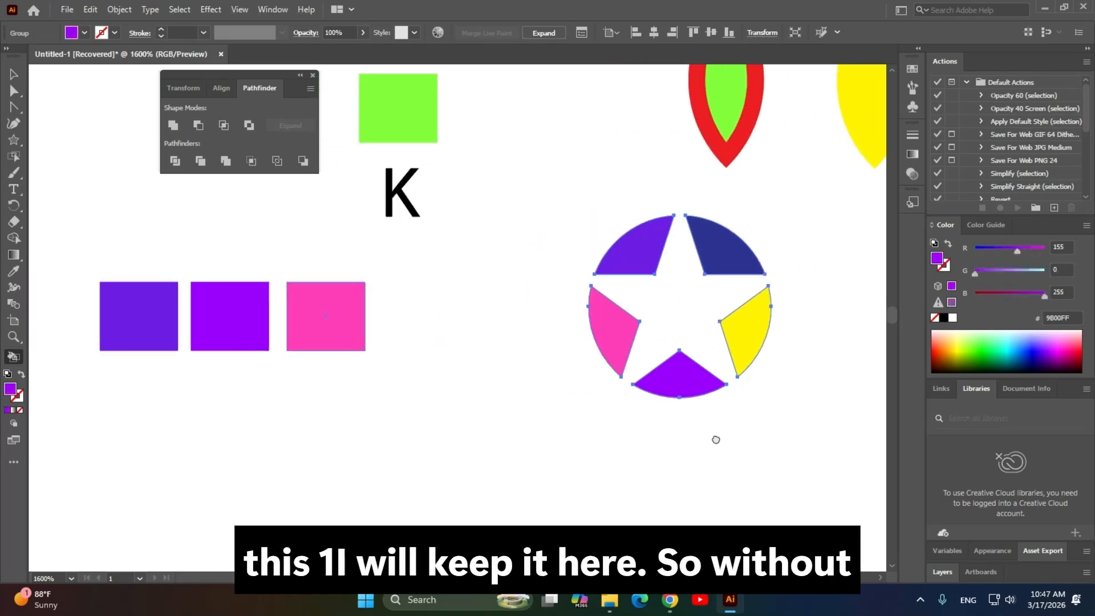
left_click(151, 314, "alt")
left_click(743, 354)
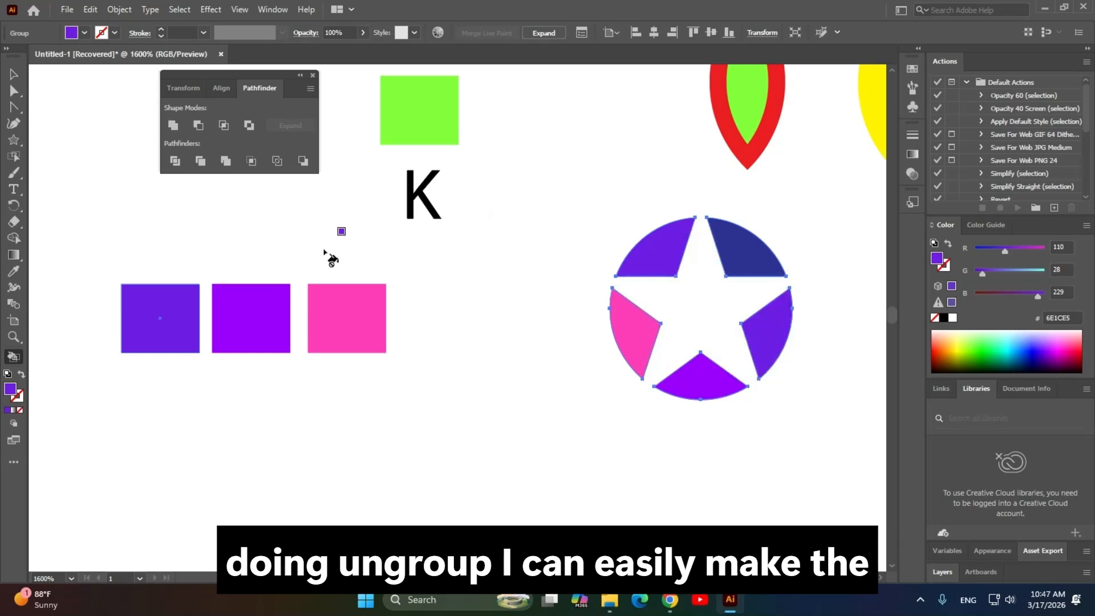
left_click(17, 74)
left_click(501, 340)
scroll(623, 422, "down", 2)
left_click_drag(628, 427, 393, 363)
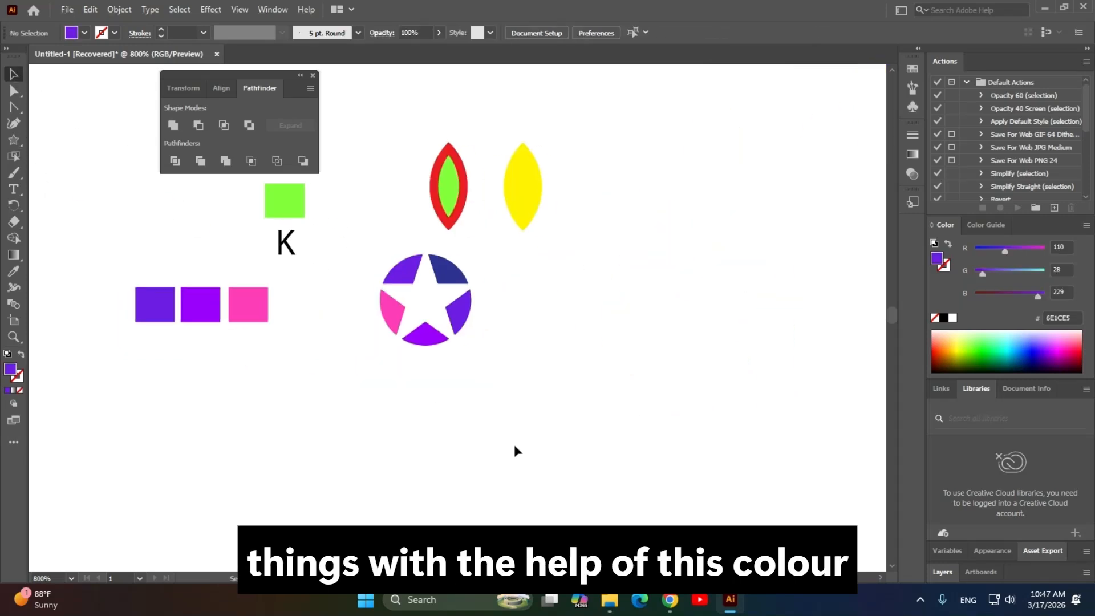
left_click_drag(505, 375, 529, 381)
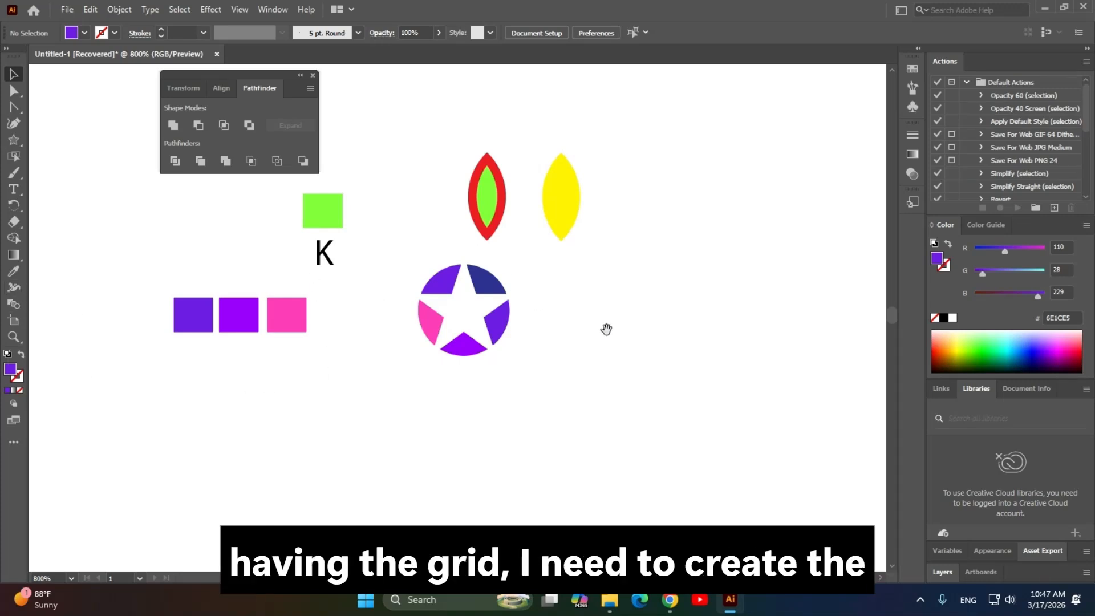
left_click_drag(606, 328, 469, 359)
left_click_drag(700, 291, 635, 290)
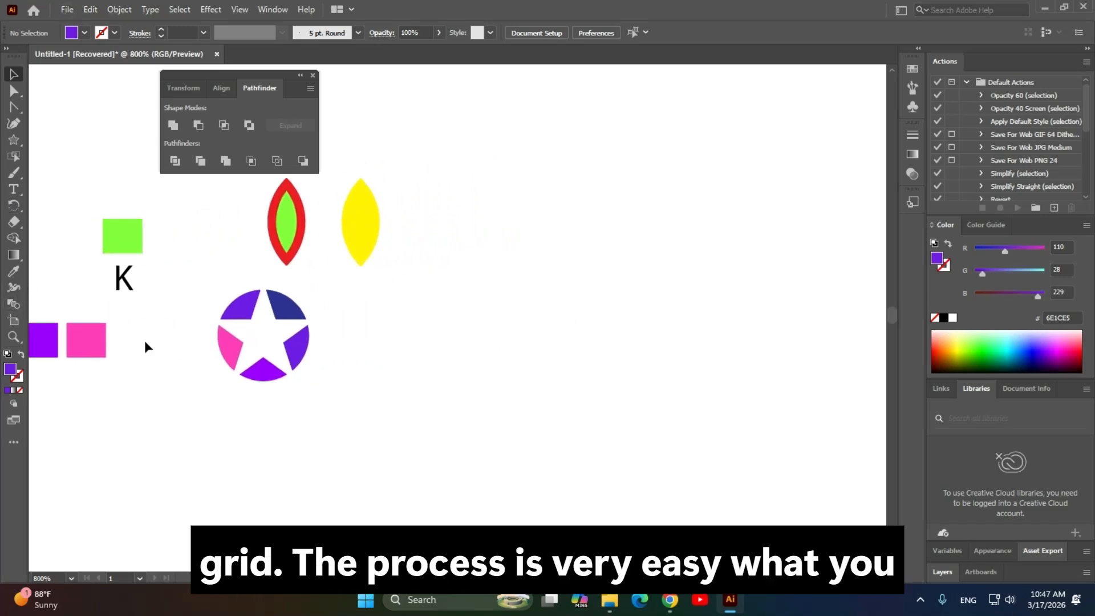
Add the Rectangular Grid Tool to the toolbar's shape tool group from the full tool list and activate it.
left_click(11, 110)
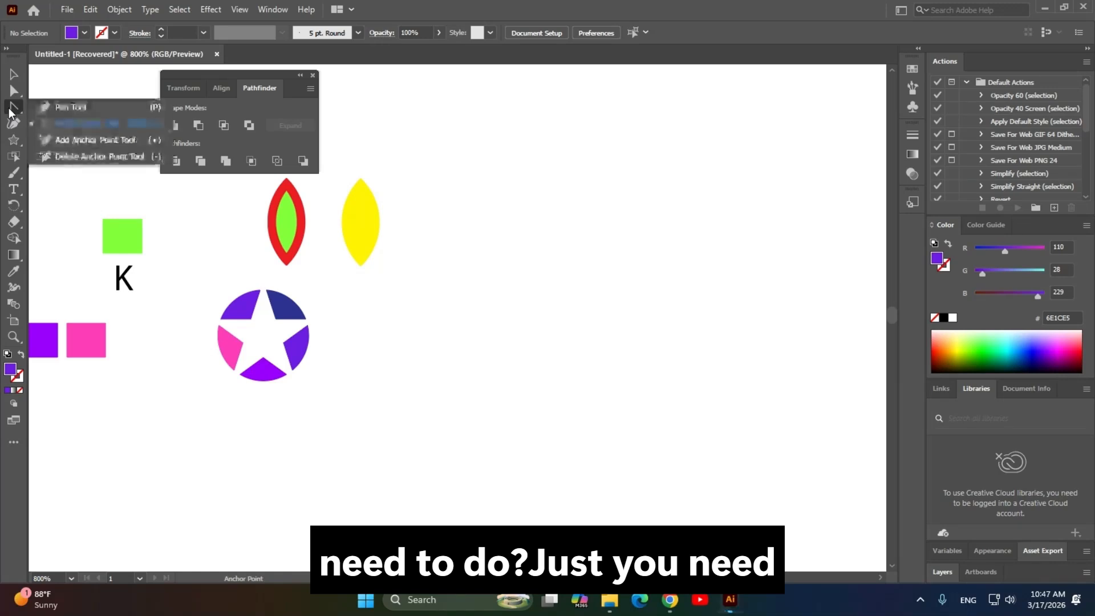
left_click(15, 141)
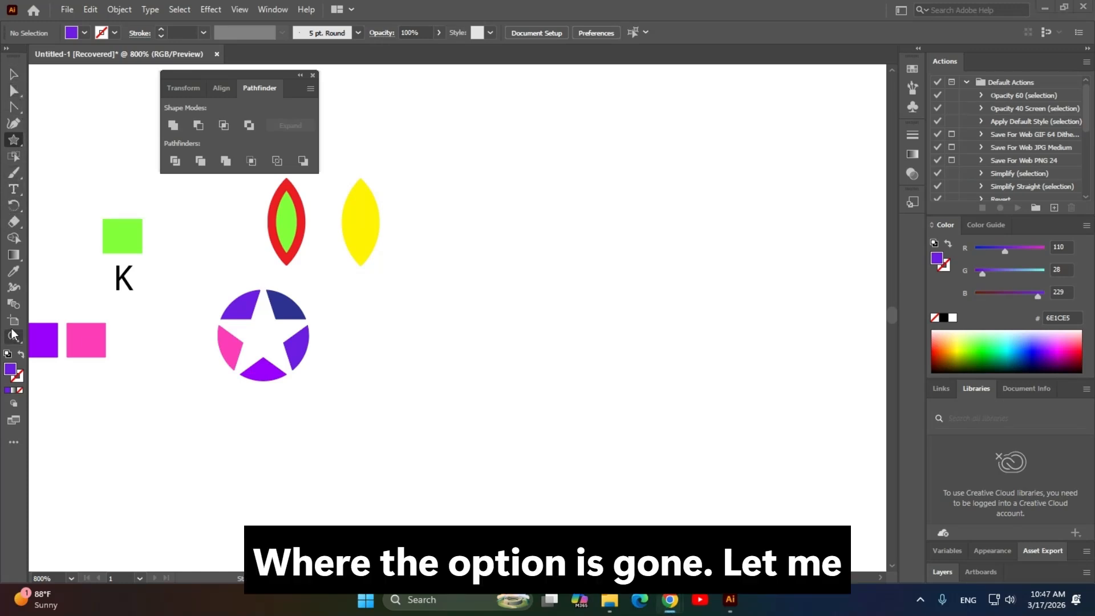
left_click(14, 442)
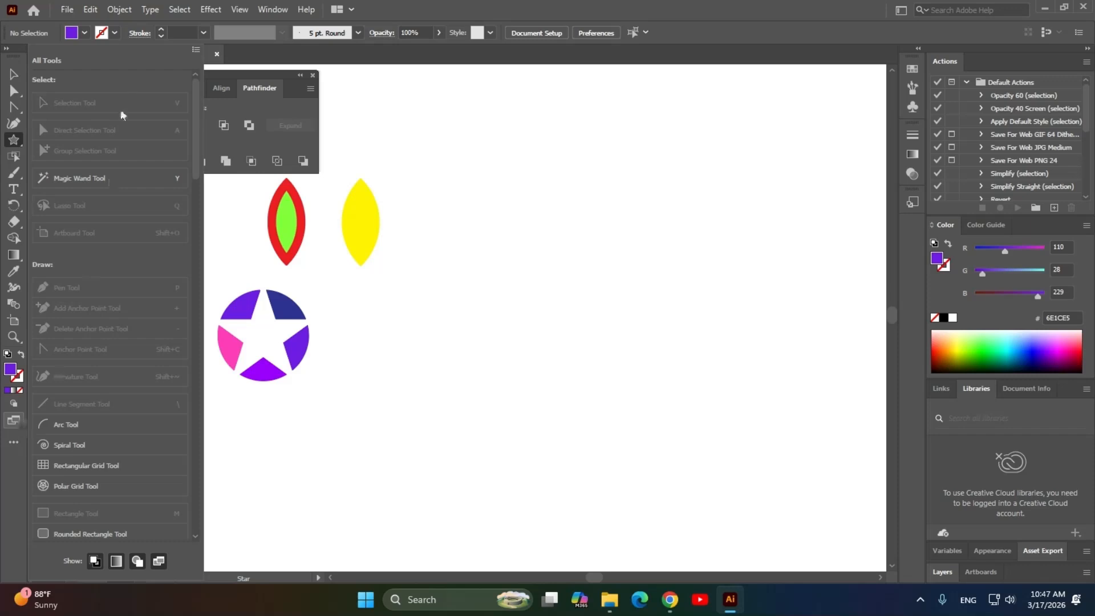
scroll(106, 143, "down", 3)
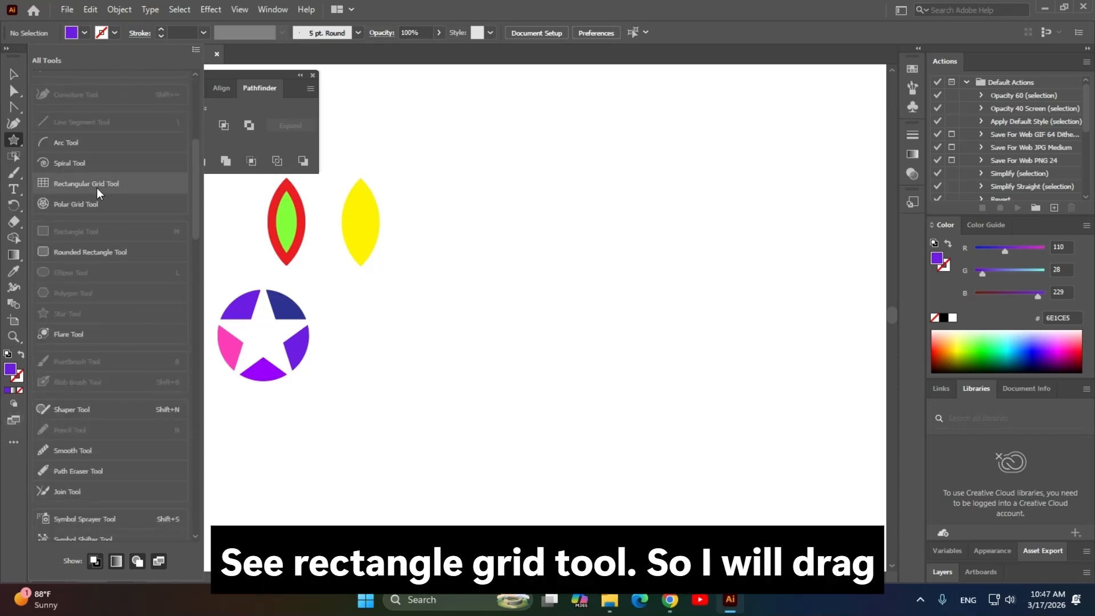
left_click_drag(110, 188, 23, 143)
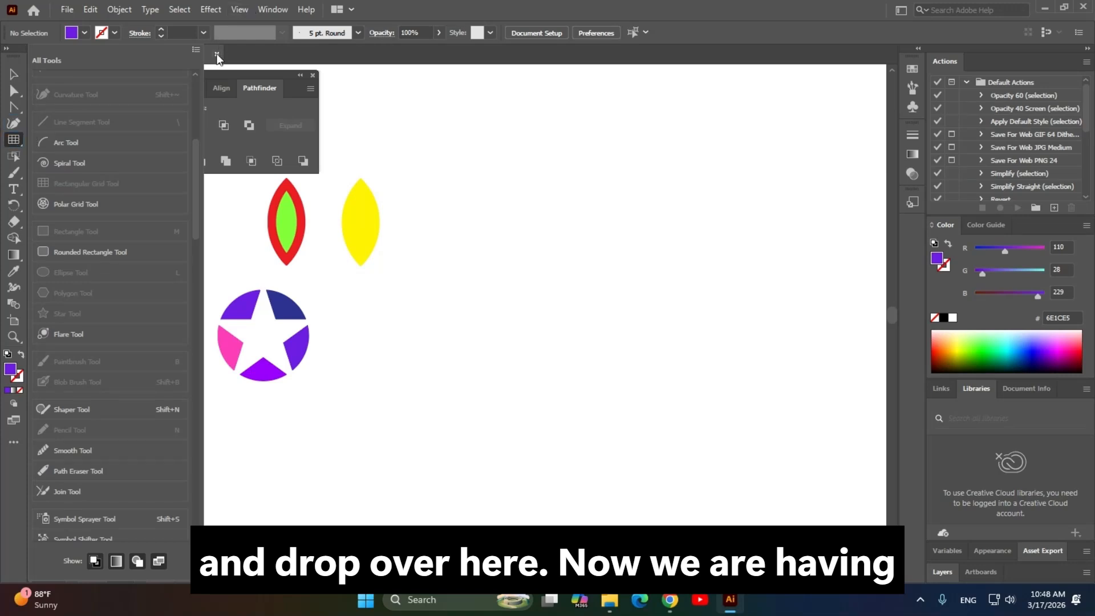
left_click(15, 140)
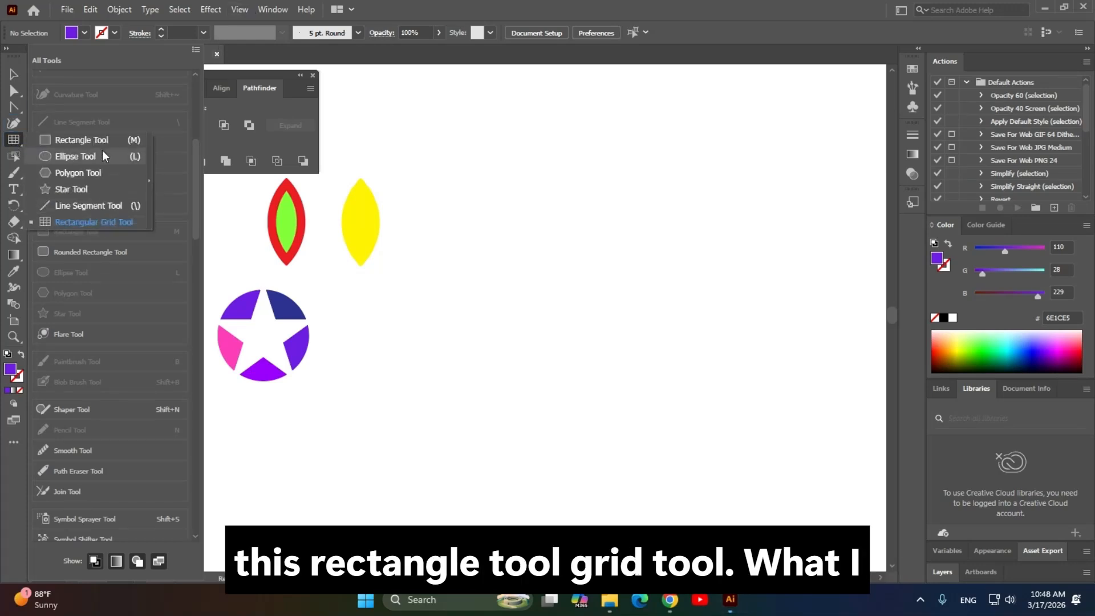
left_click(85, 222)
Try a freehand rectangular grid on the blank canvas right of the yellow leaf and undo it.
left_click_drag(606, 202, 390, 343)
left_click_drag(370, 195, 814, 449)
key("ctrl+z")
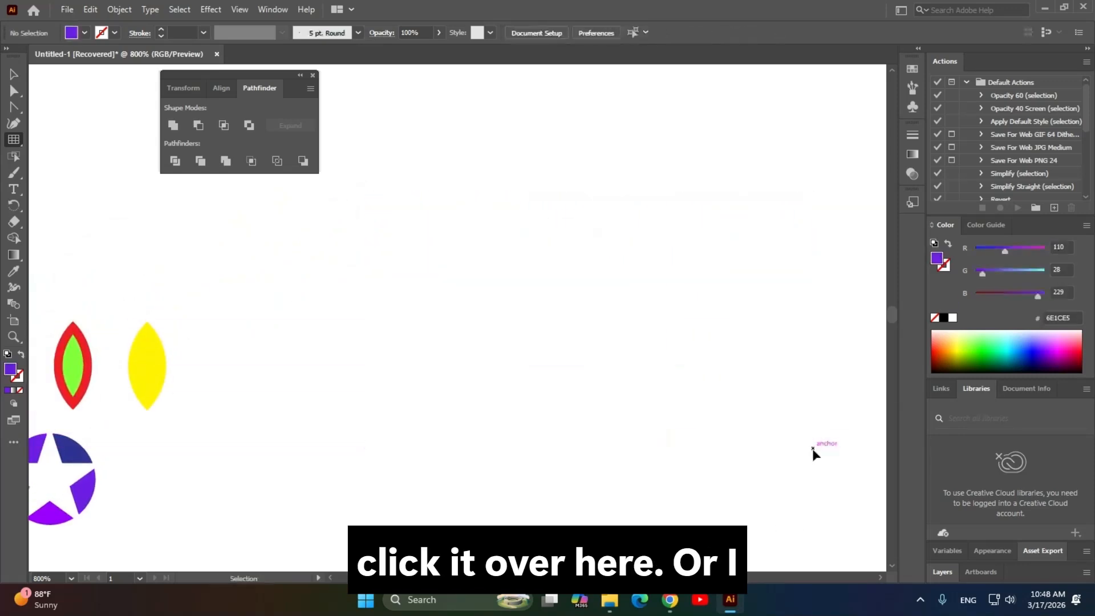
Create a rectangular grid with 6 horizontal and 6 vertical dividers on the blank canvas right of the yellow leaf.
left_click(453, 274)
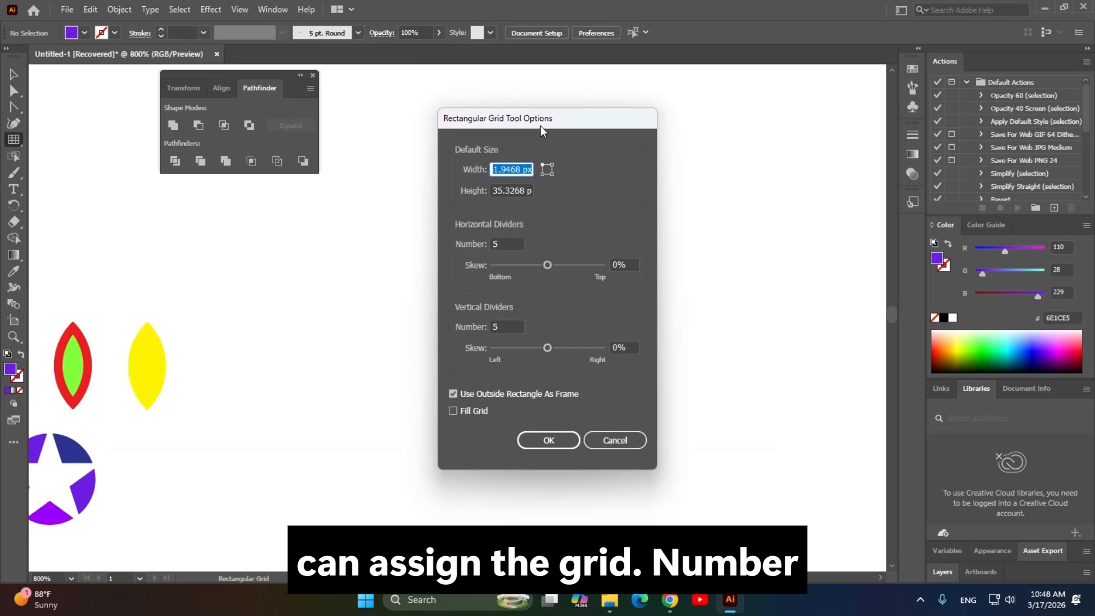
left_click_drag(541, 132, 574, 92)
double_click(539, 204)
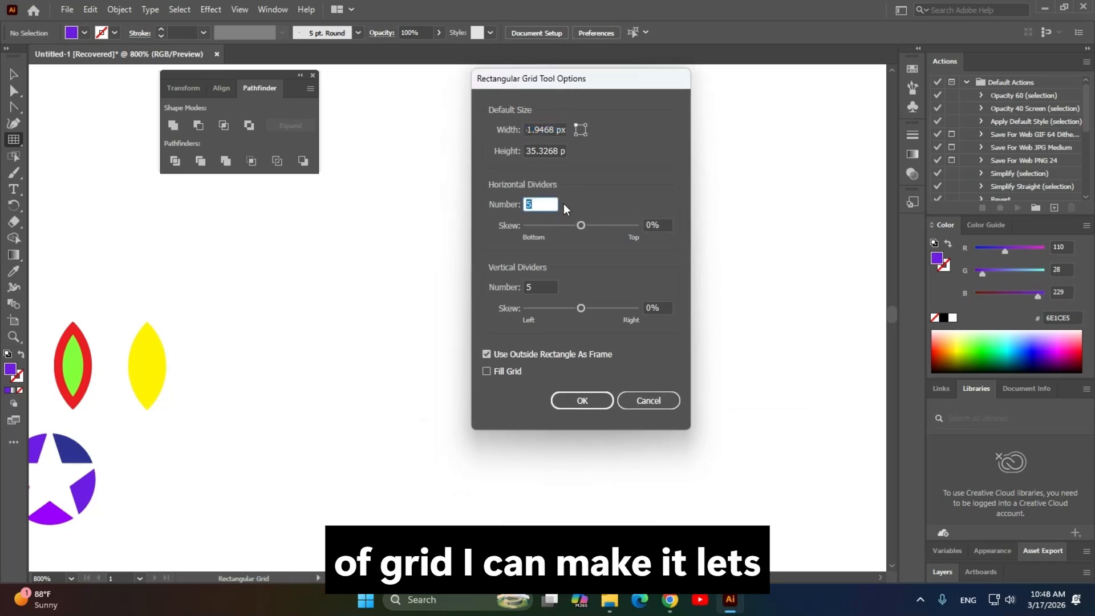
type("6")
key("Tab")
key("Tab")
type("6")
key("Tab")
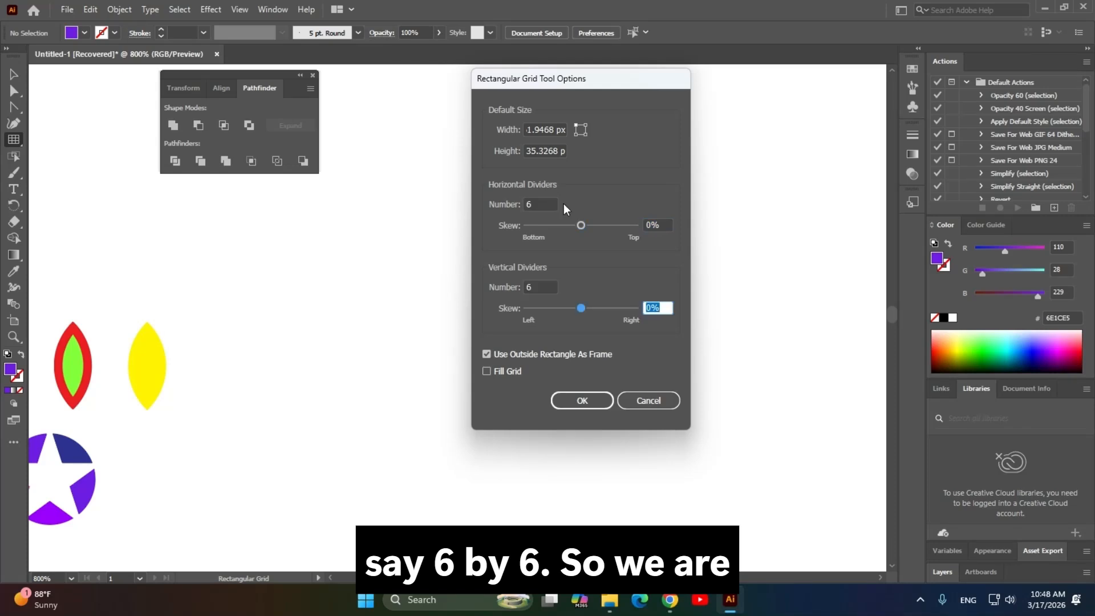
left_click(586, 401)
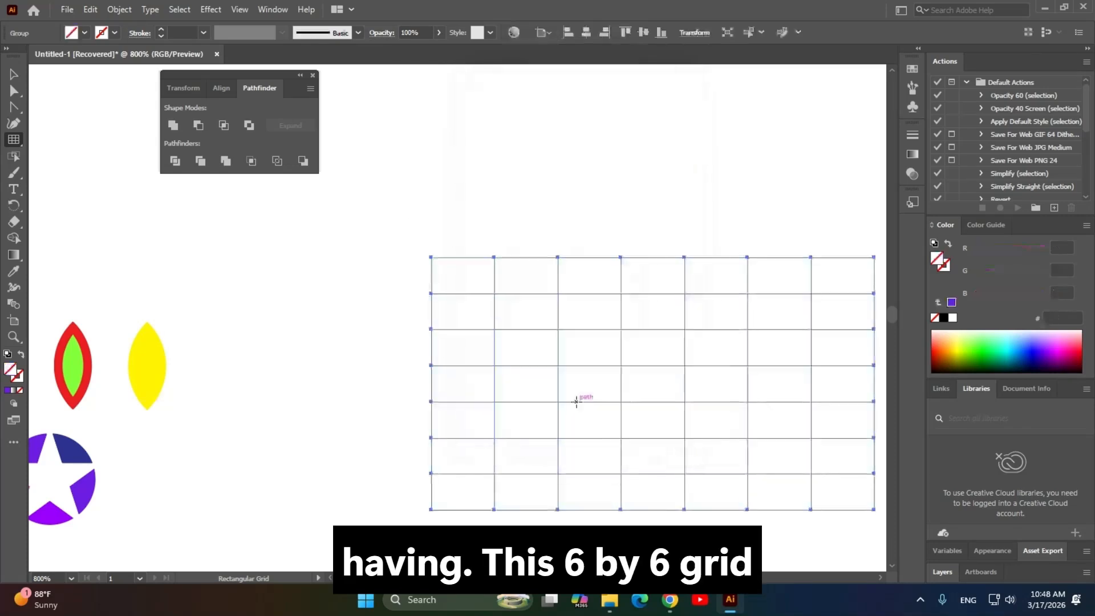
Move the green square directly below the pink card at the end of the color card row.
scroll(581, 300, "down", 2)
left_click_drag(636, 328, 520, 314)
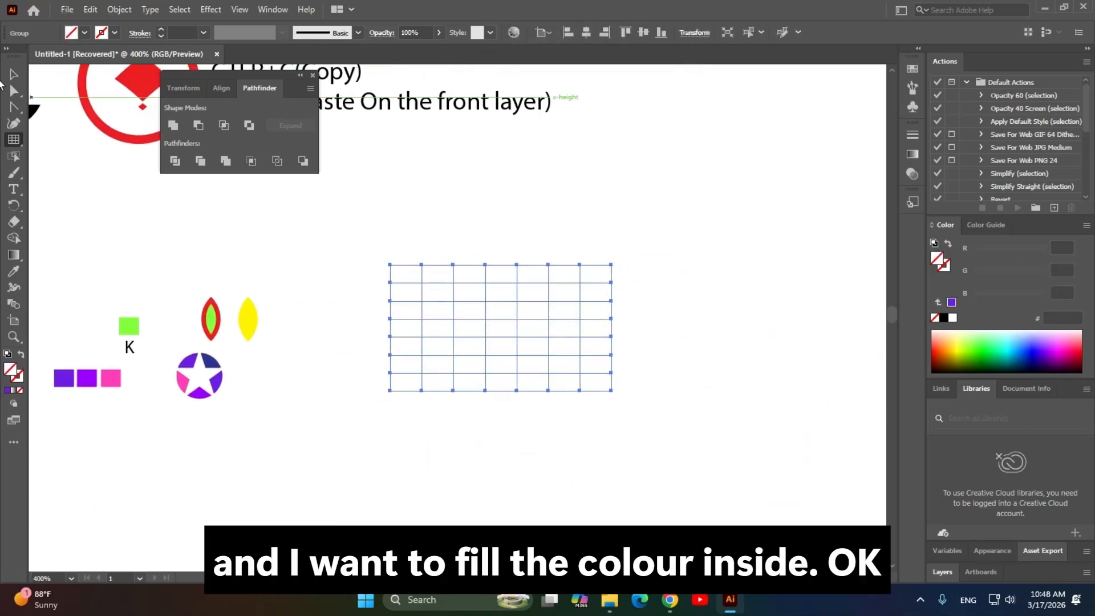
left_click(12, 76)
scroll(584, 443, "up", 1)
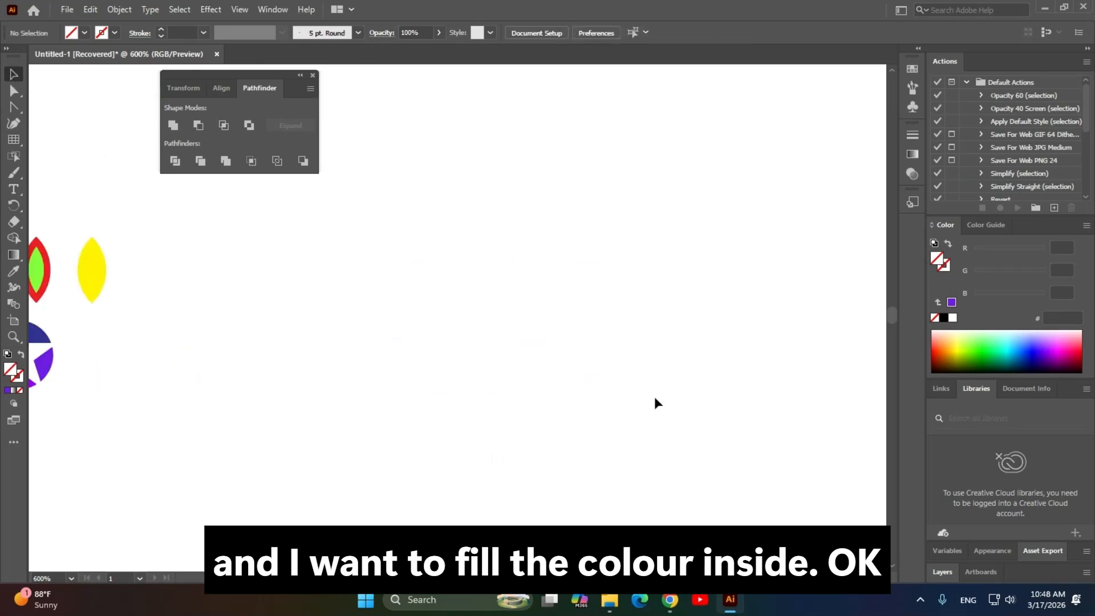
left_click_drag(496, 337, 539, 369)
left_click_drag(427, 336, 678, 303)
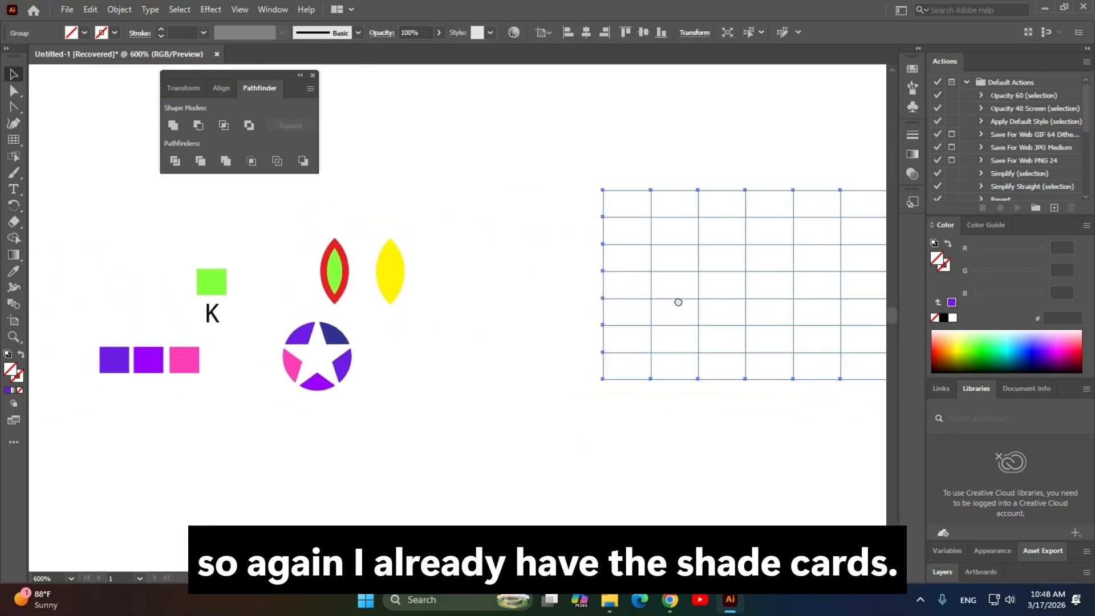
left_click_drag(203, 421, 90, 354)
left_click(207, 433)
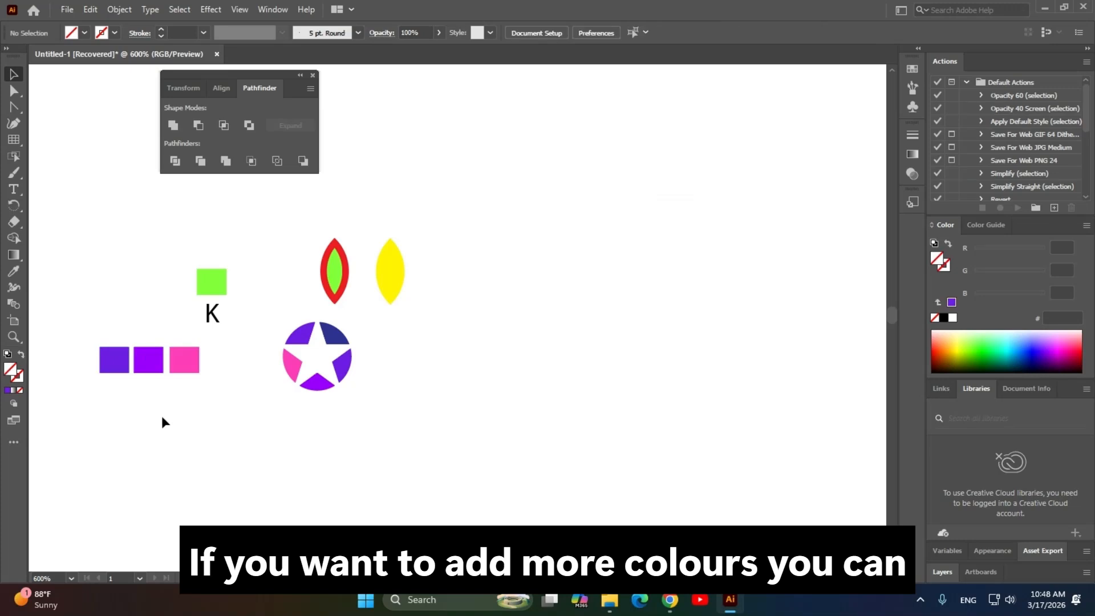
left_click_drag(171, 354, 288, 363)
left_click_drag(329, 292, 329, 294)
left_click_drag(313, 405, 300, 400)
Duplicate the four color cards beside the grid, shift the grid right until it clears the copies, and keep the grid selected.
left_click_drag(344, 452, 184, 340)
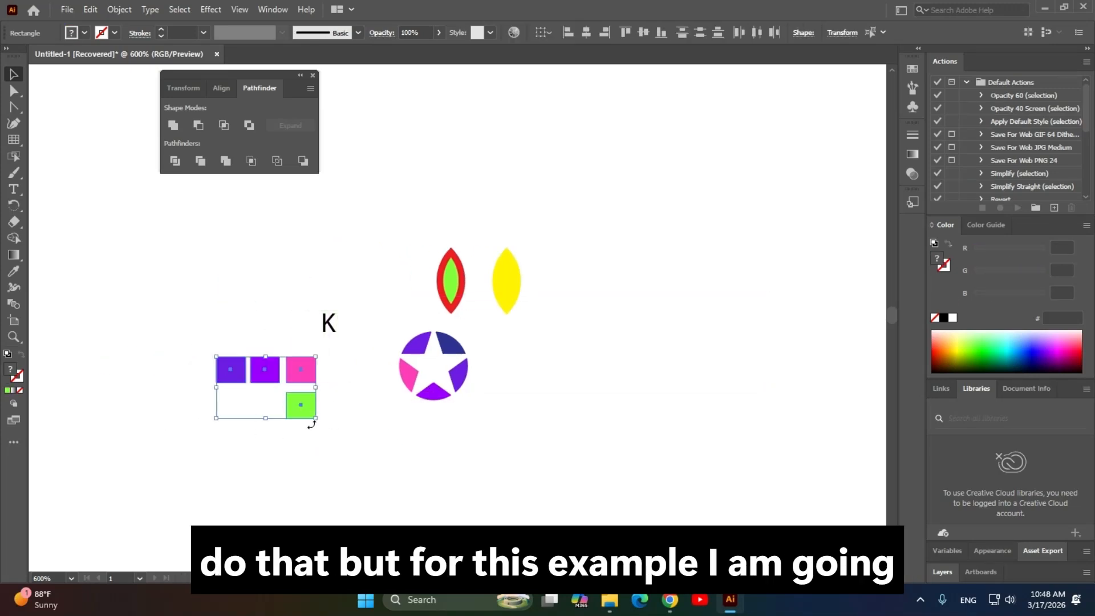
left_click_drag(294, 386, 716, 255)
left_click_drag(617, 412, 413, 450)
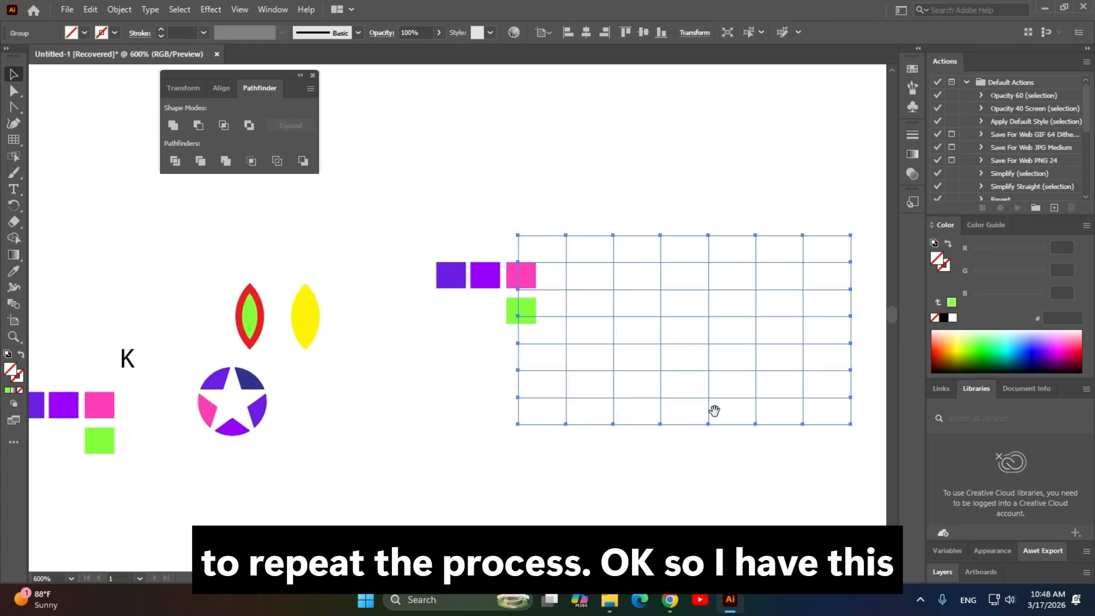
scroll(455, 235, "right", 5)
left_click_drag(461, 239, 513, 238)
scroll(365, 400, "left", 3)
scroll(361, 433, "up", 3)
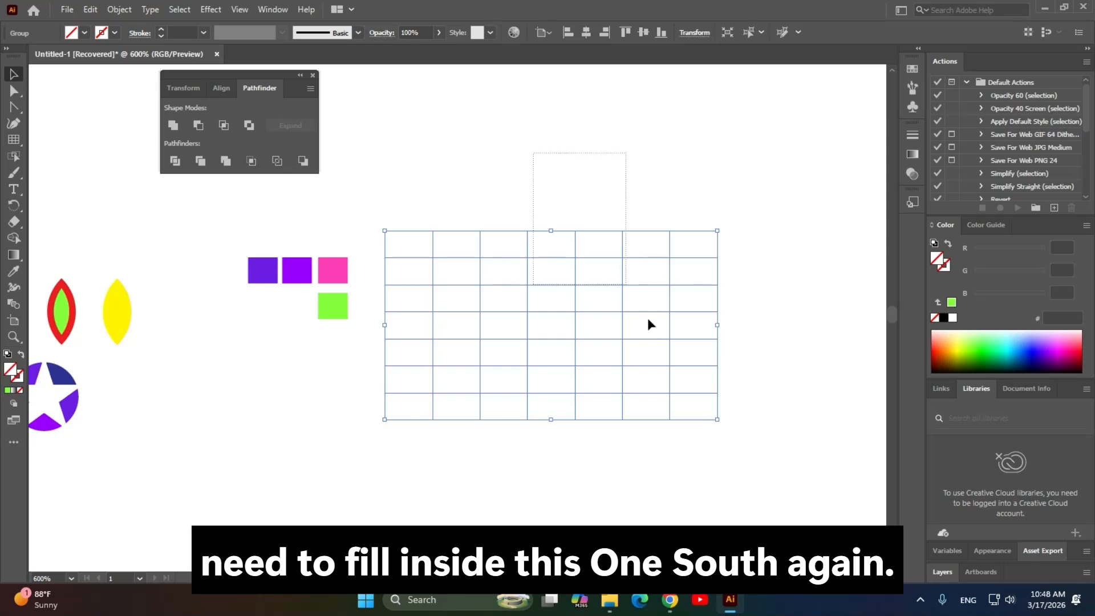
Using the Live Paint Bucket, fill the grid's top-left cell with violet 6E1CE5 and the third cell of row three with pink FF3EBA, sampled from the cards.
key("k")
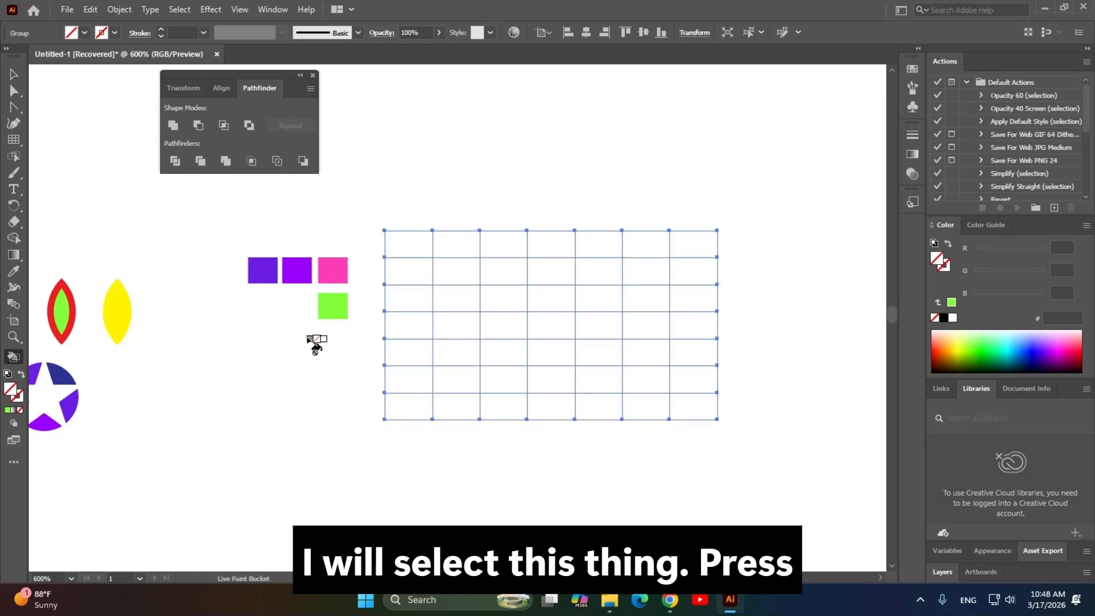
left_click(267, 269, "alt")
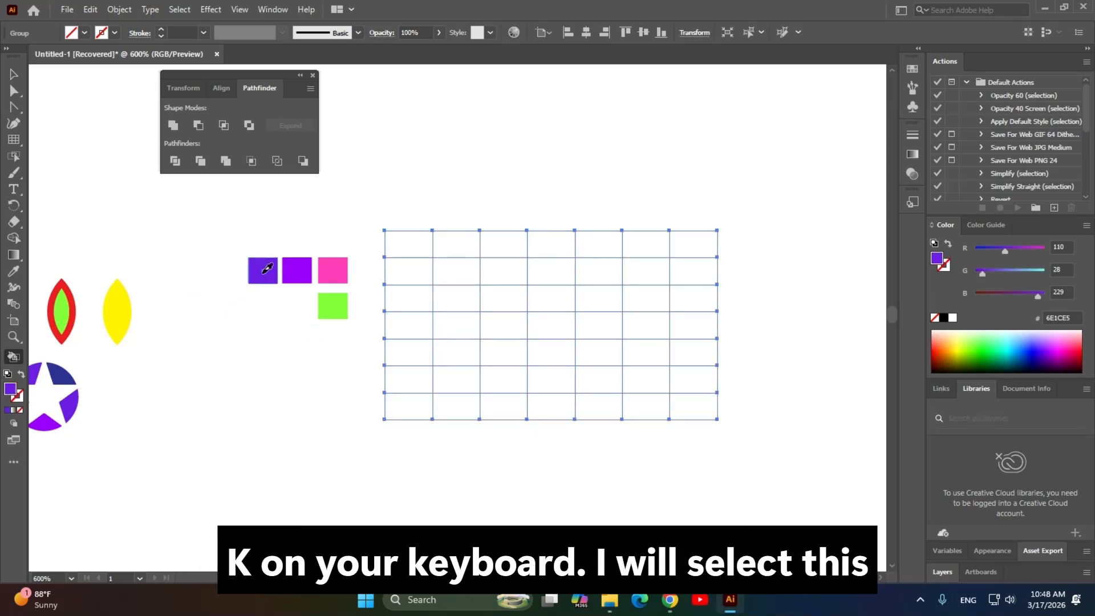
left_click(412, 247)
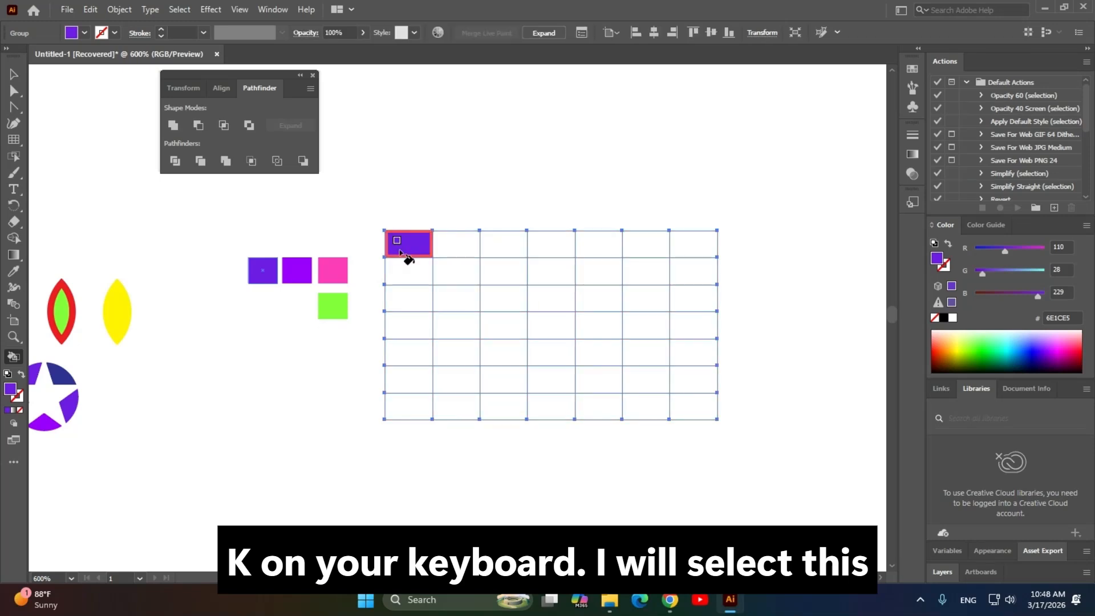
left_click(335, 269, "alt")
left_click(516, 299)
Fill the second cell of row six with the card's green 83FF3B and the fifth cell of row three with purple 9B00FF.
left_click(347, 304, "alt")
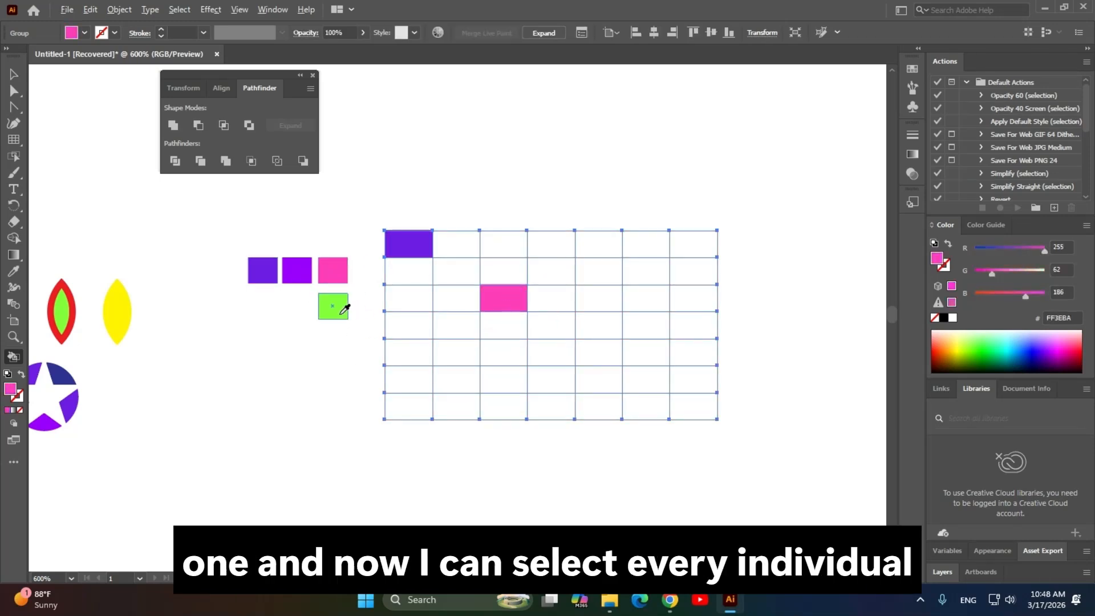
left_click(455, 380)
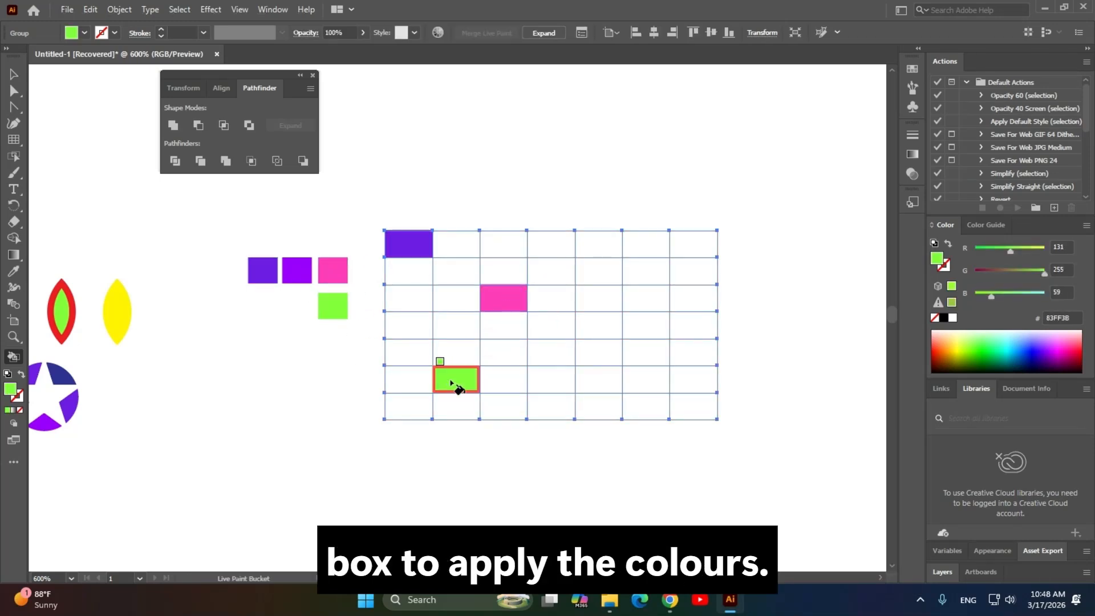
left_click(297, 270, "alt")
left_click(604, 302)
Fill the grid's top-right cell with violet 6E1CE5 and the second cell of the top row with pink FF3EBA, sampled from the cards.
key("space")
left_click_drag(556, 350, 644, 409)
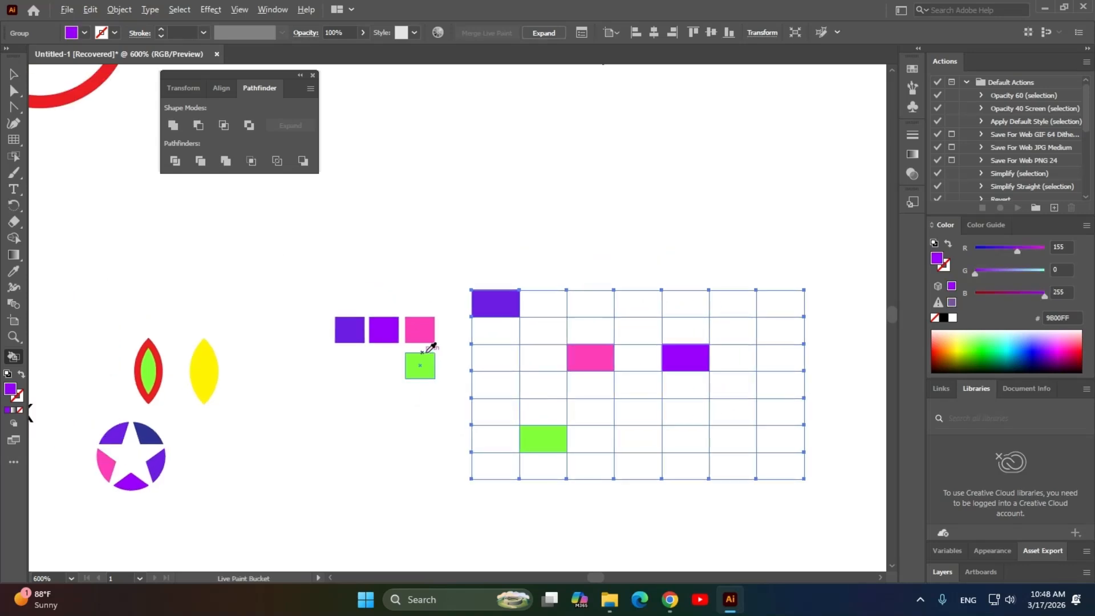
left_click(351, 330, "alt")
left_click(781, 308)
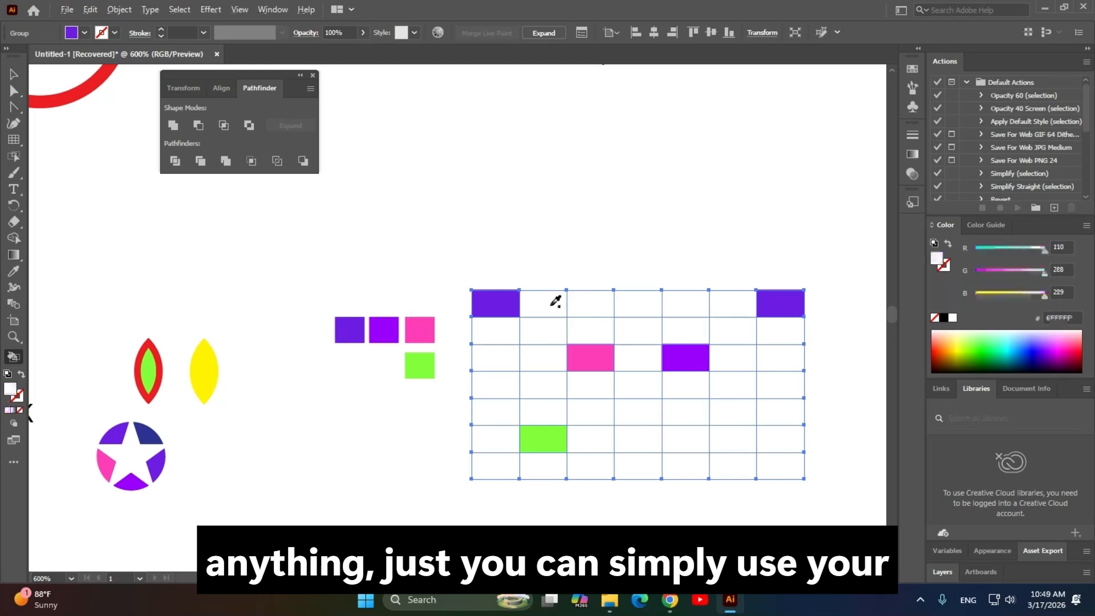
left_click(420, 326, "alt")
left_click(541, 304)
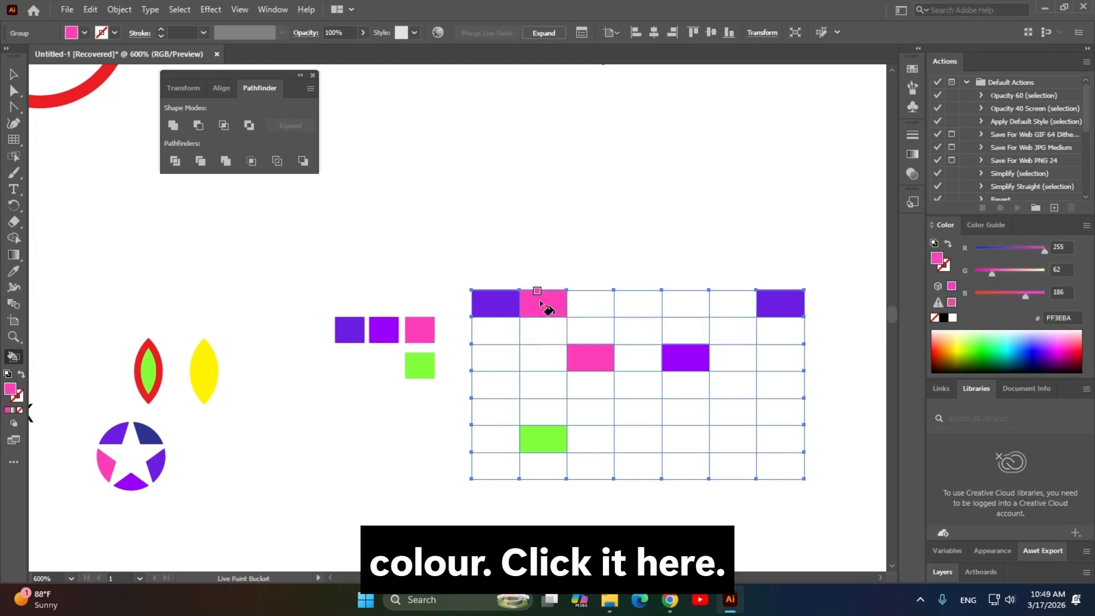
Fill the top row's third cell with purple 9B00FF and its fourth cell with pink FF3EBA, and deselect the grid.
left_click(385, 328, "alt")
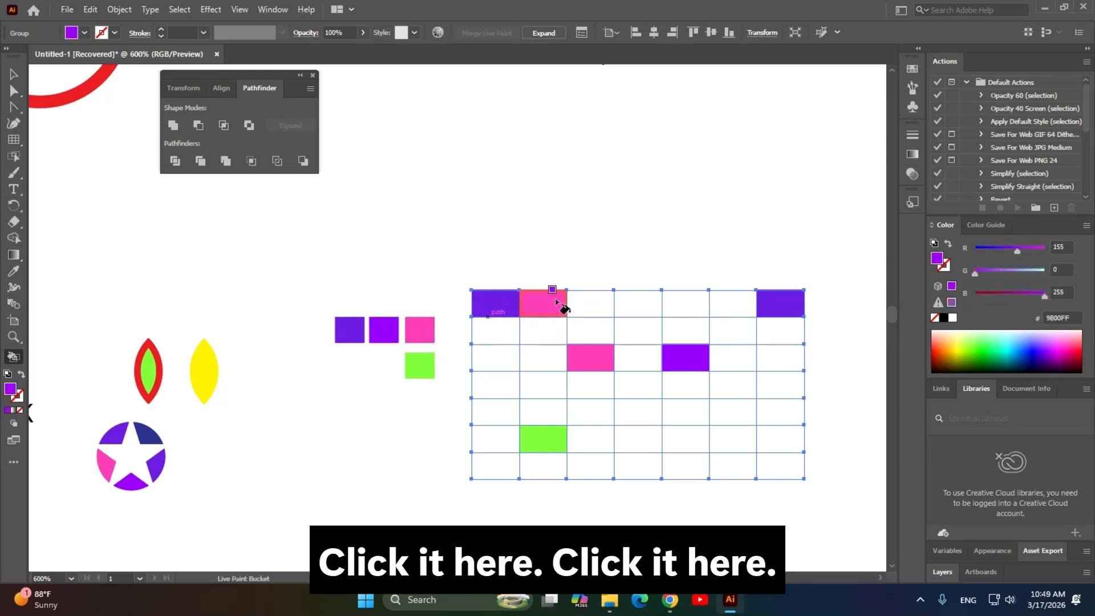
left_click(593, 304)
left_click(431, 330, "alt")
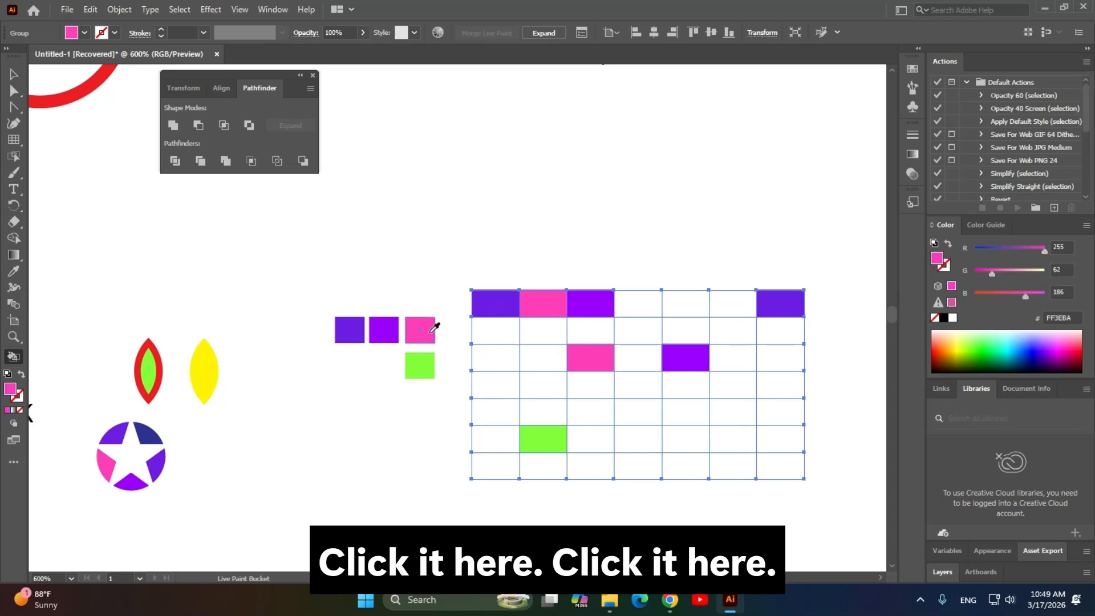
left_click(638, 303)
scroll(631, 387, "down", 1)
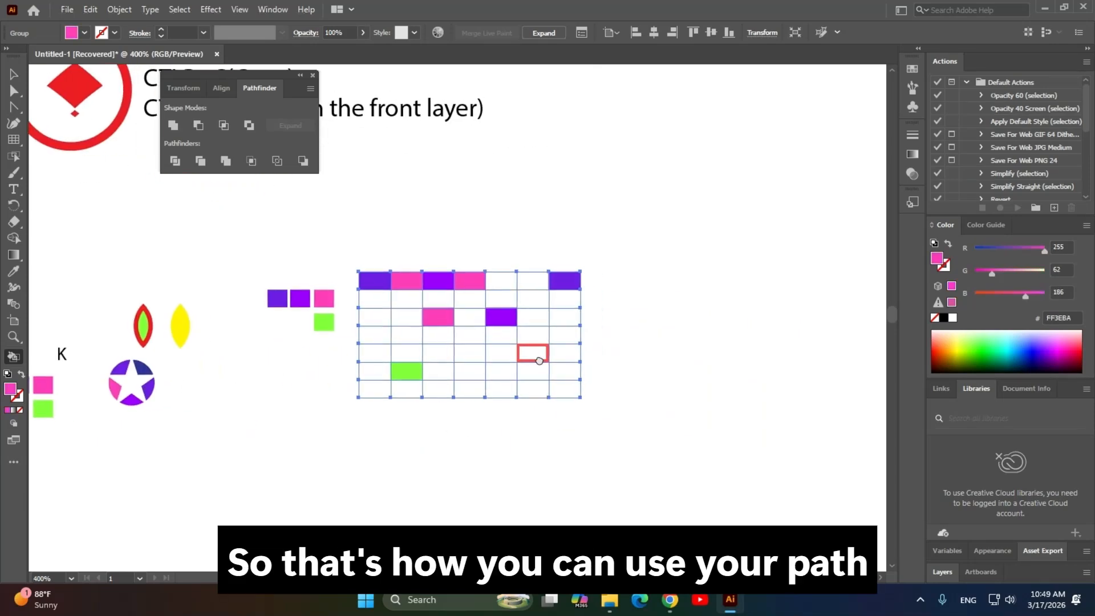
left_click(19, 81)
left_click(404, 241)
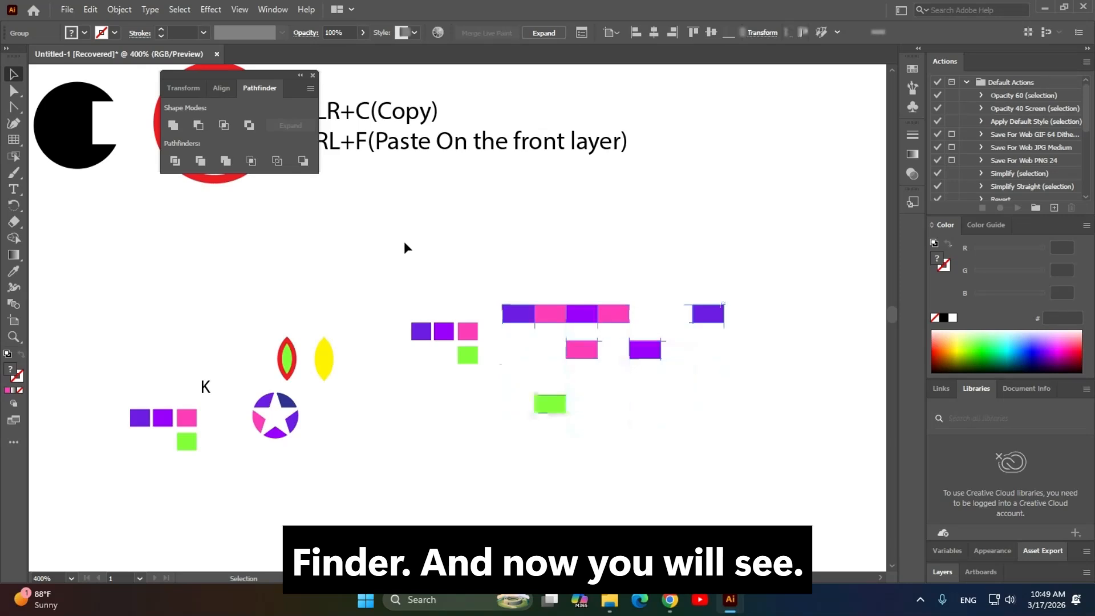
Examine the painted grid both deselected and selected to compare its colored cells with its strokeless grid lines.
left_click_drag(788, 505, 733, 485)
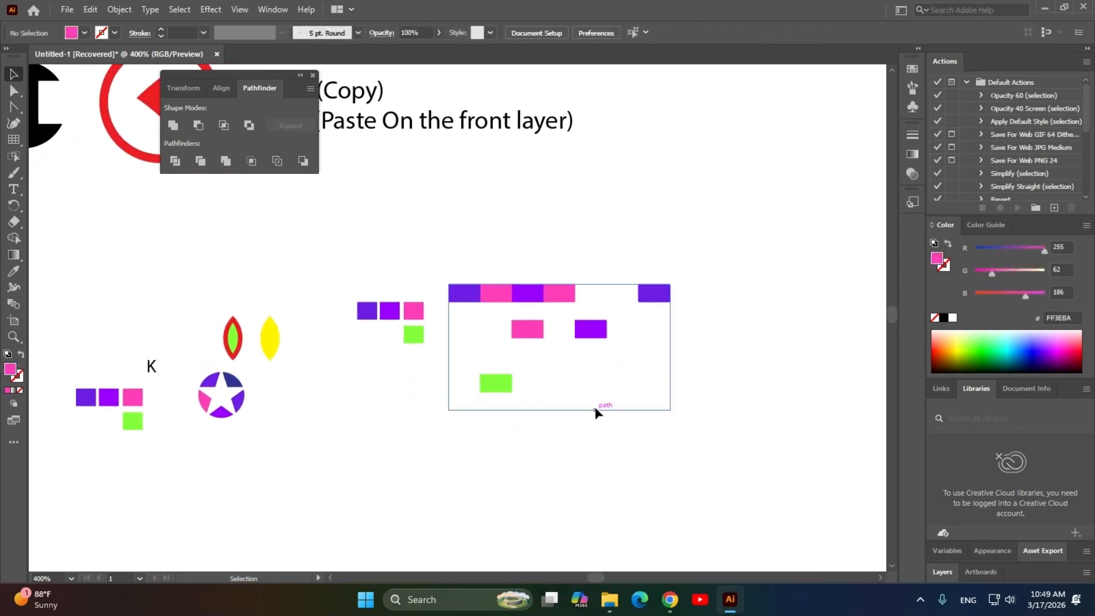
mouse_move(596, 411)
left_mouse_down()
mouse_move(653, 430)
mouse_move(616, 399)
left_mouse_up()
left_click(766, 492)
left_click_drag(767, 492, 723, 456)
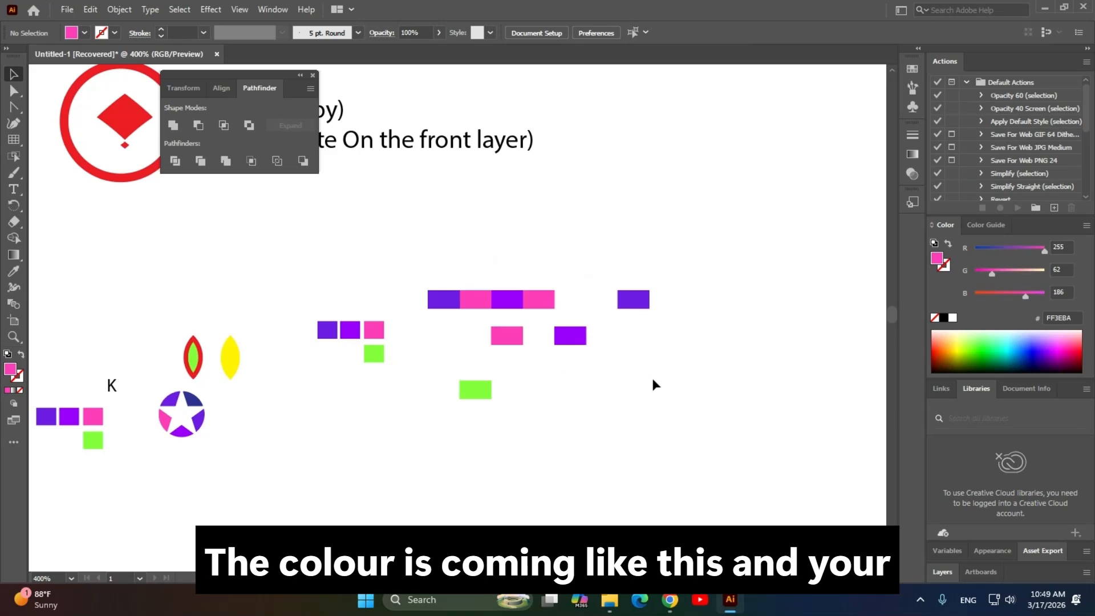
left_click(629, 366)
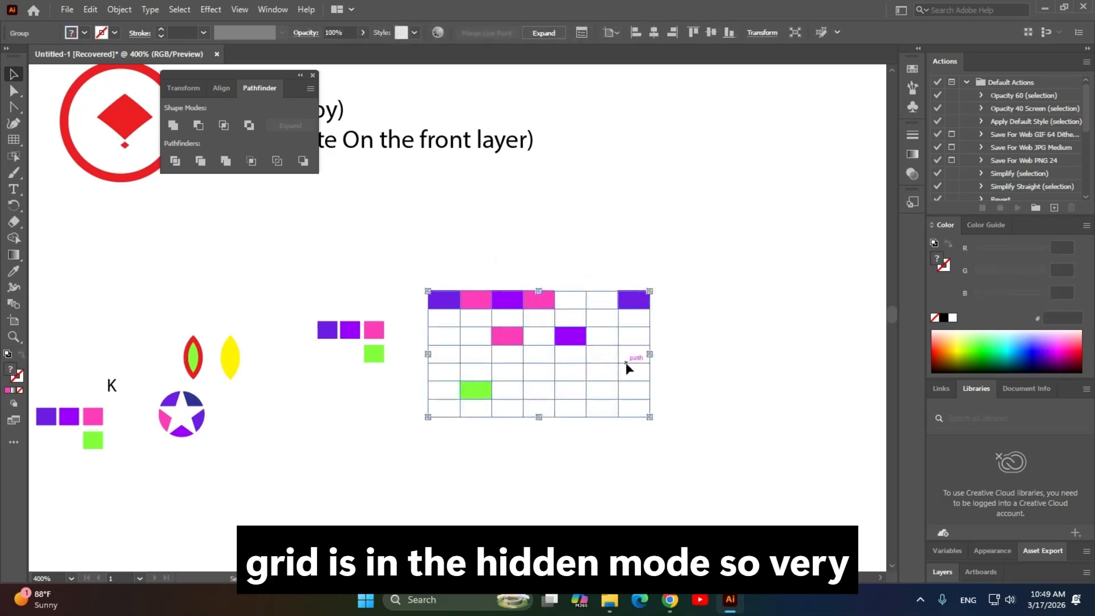
left_click(694, 298)
left_click_drag(710, 371, 717, 435)
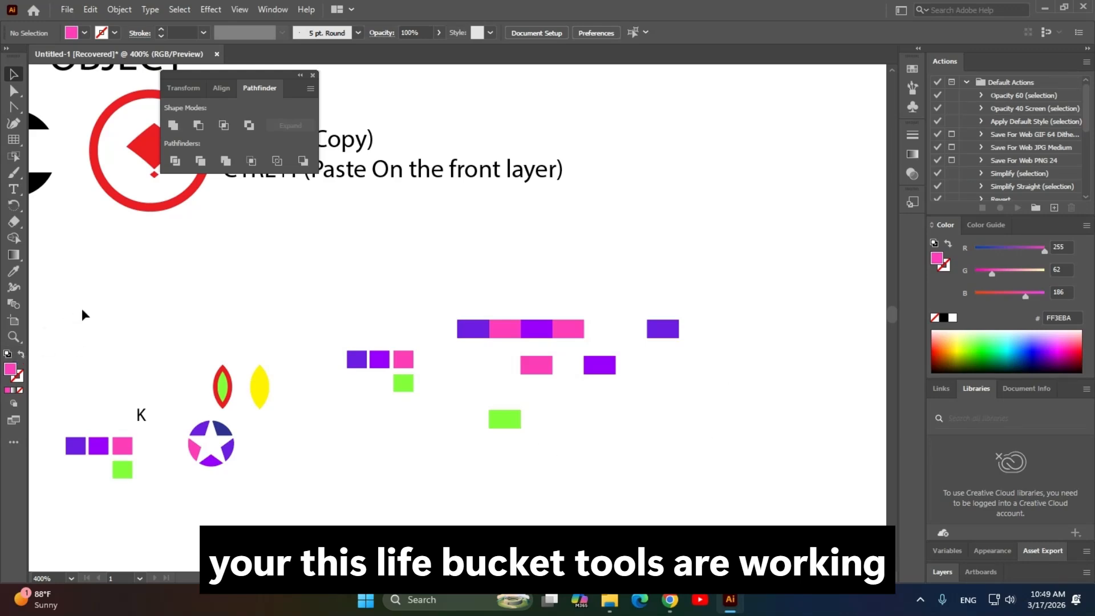
scroll(575, 391, "down", 2)
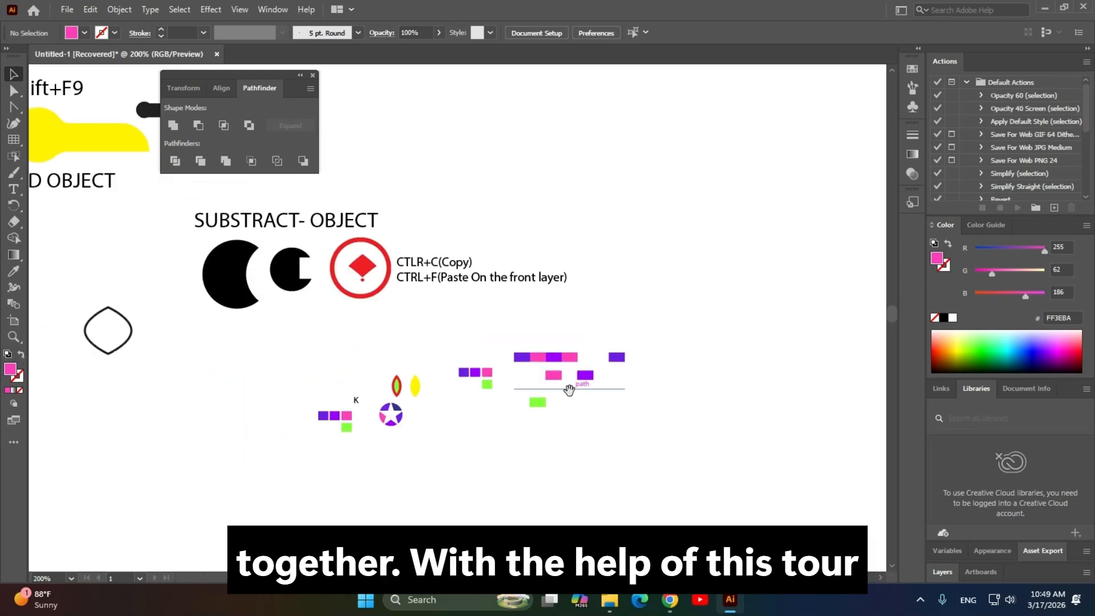
Move the color cards, ellipses, star and painted grid together about 107 px left and 21 px up, and deselect them.
scroll(599, 365, "down", 3)
left_click_drag(776, 386, 274, 199)
left_click_drag(515, 301, 625, 377)
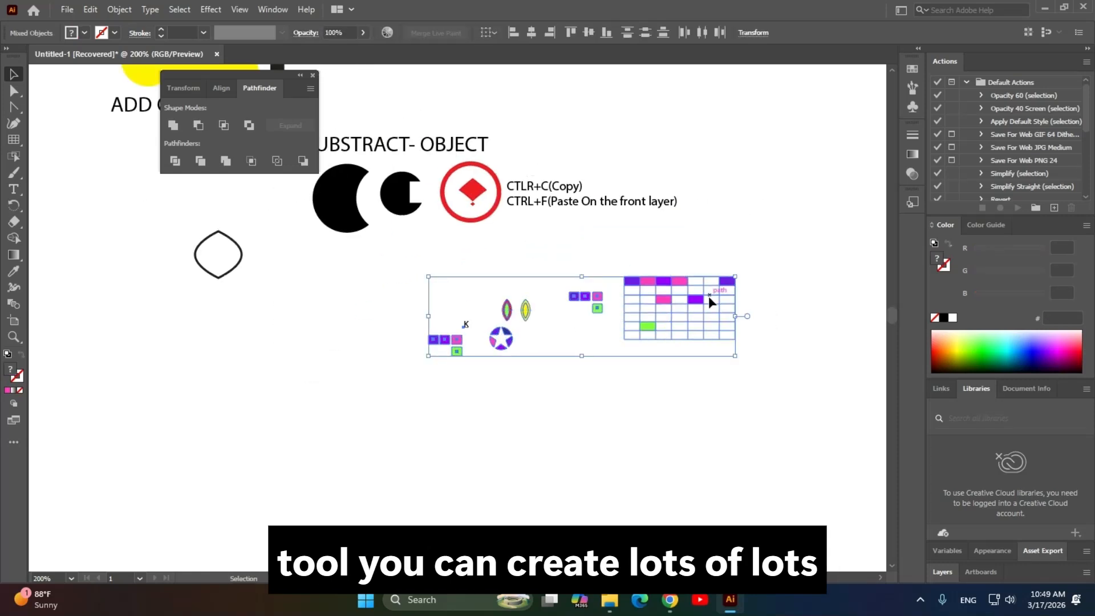
left_click_drag(675, 287, 480, 247)
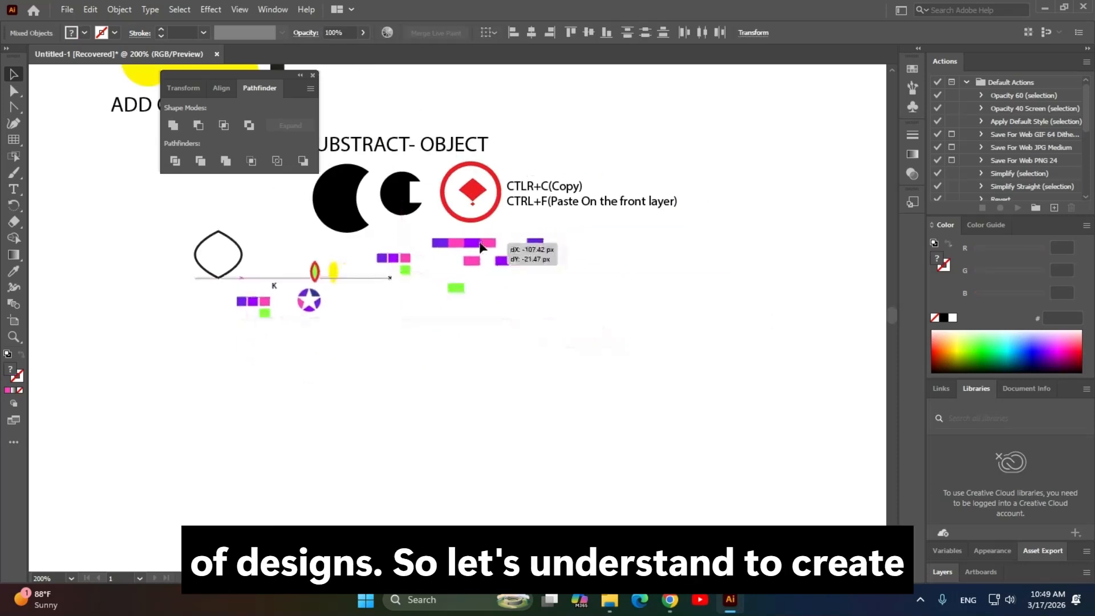
left_click(757, 413)
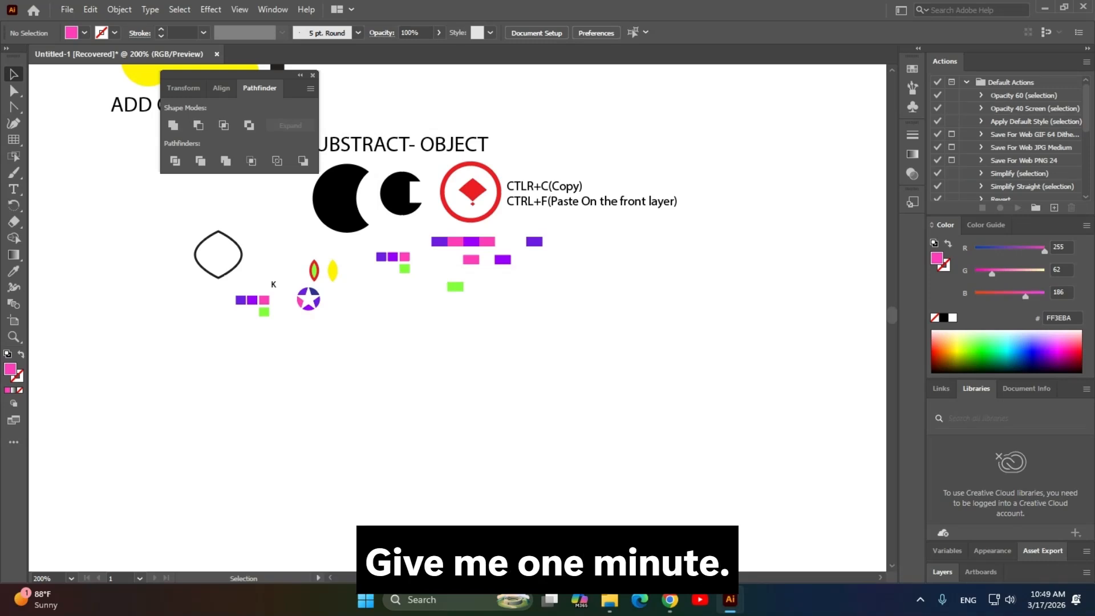
key("alt+Tab")
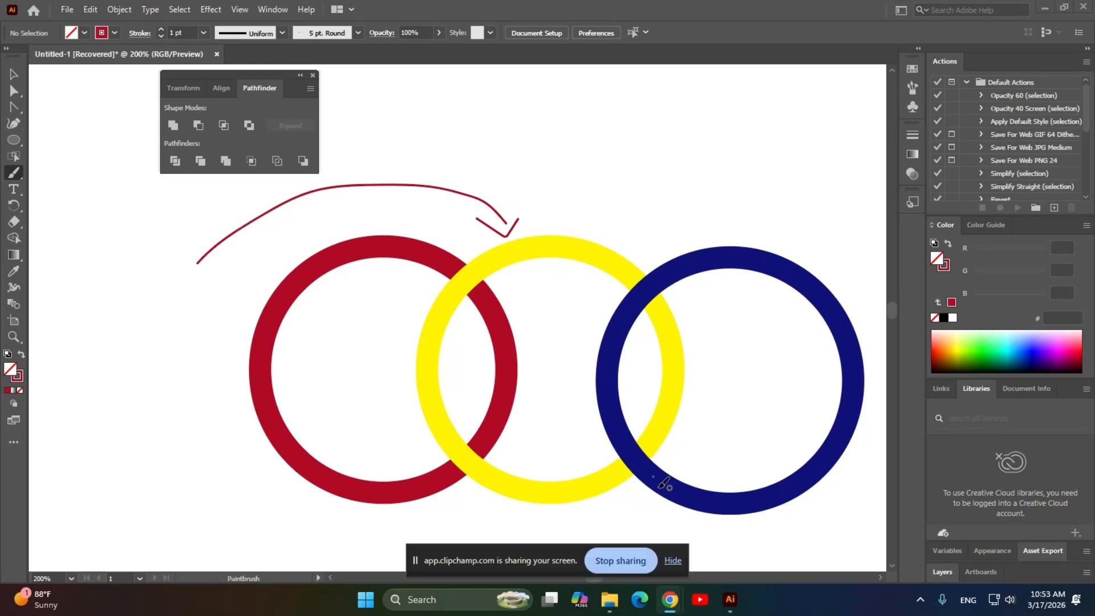
left_click(672, 561)
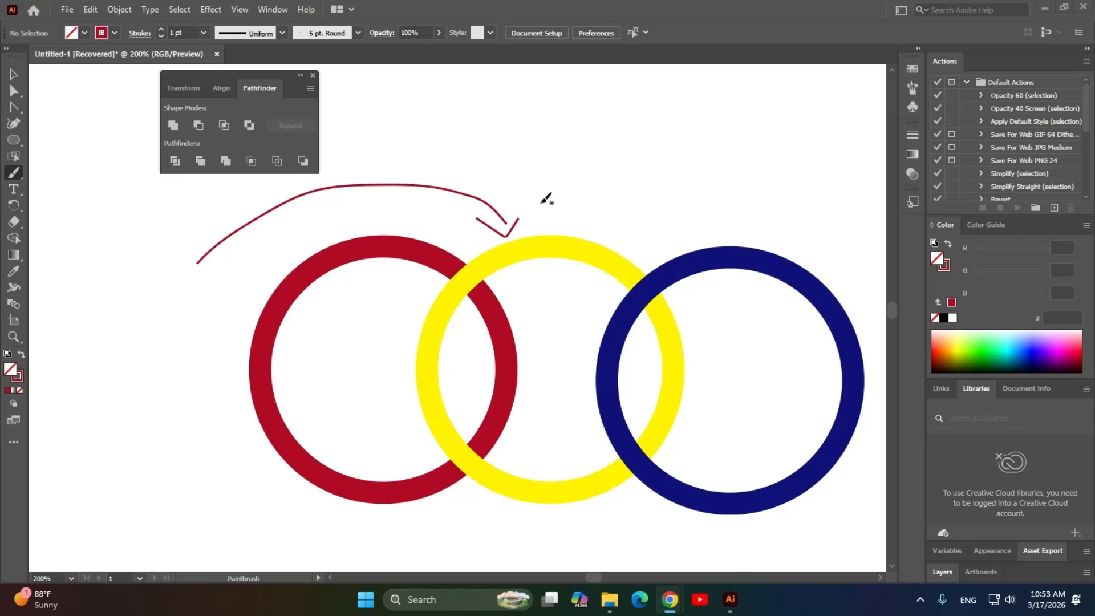
Delete the hand-drawn curved arrow above the red and yellow rings.
key("v")
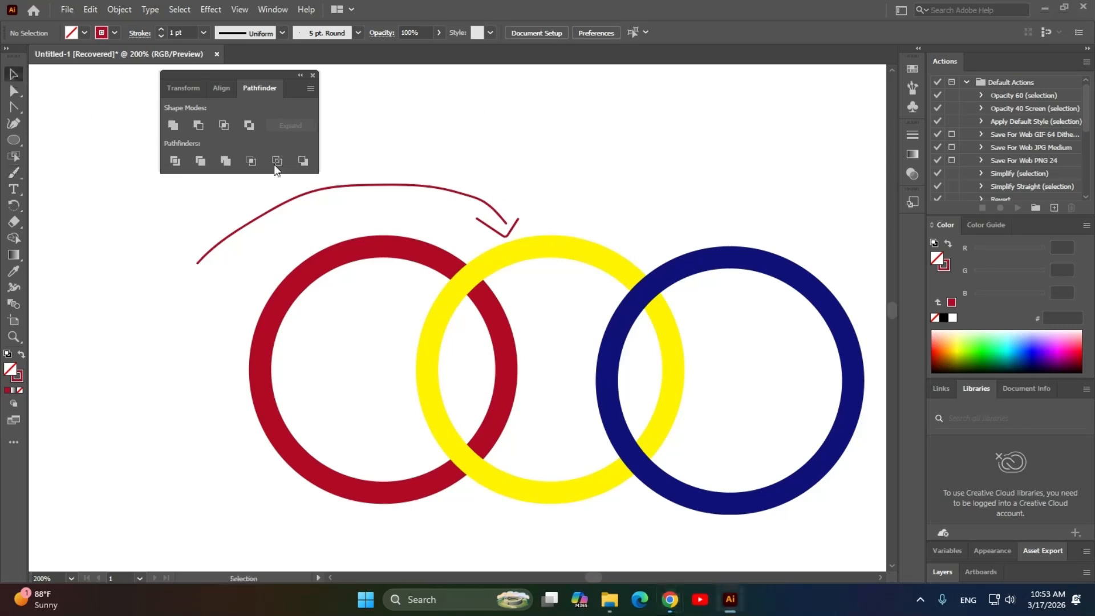
left_click(471, 197)
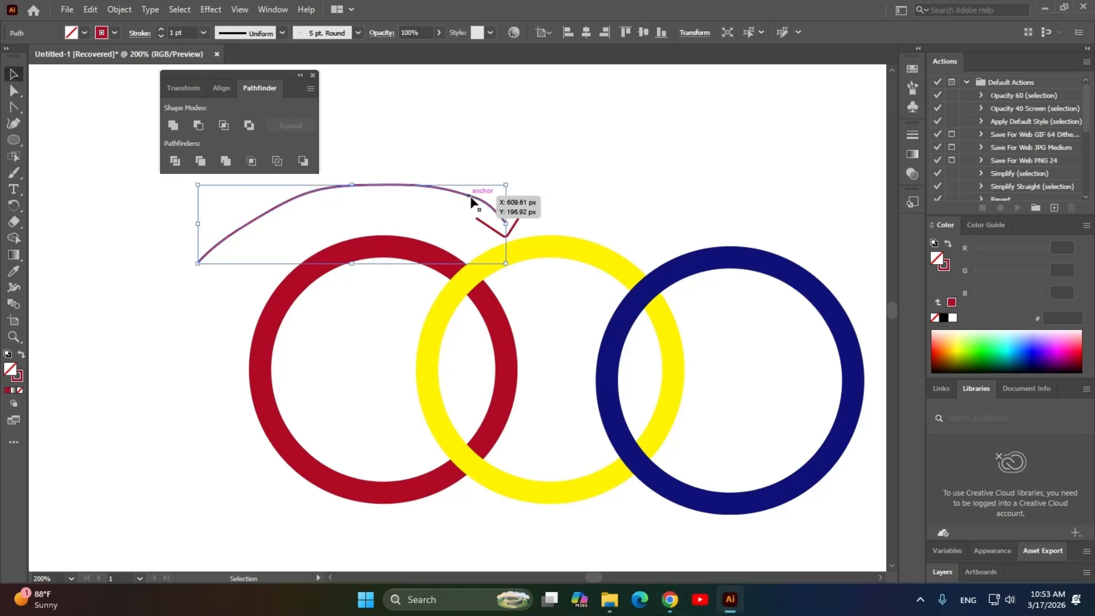
key("Delete")
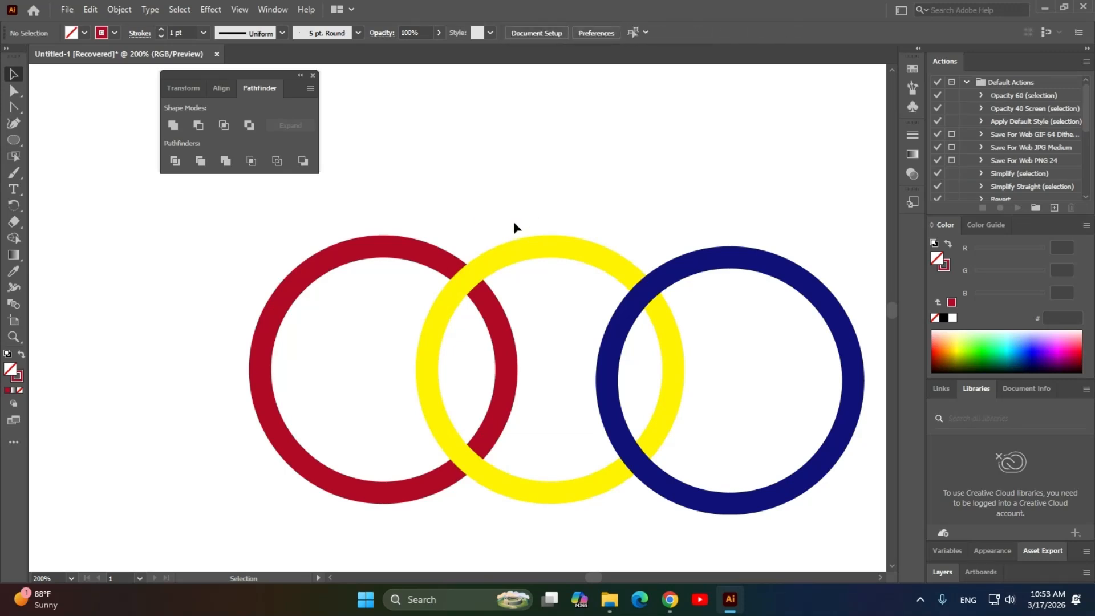
Divide the overlapping red, yellow and blue rings at their intersections with Pathfinder Divide.
scroll(511, 217, "down", 1)
left_click_drag(422, 155, 847, 452)
left_click_drag(646, 438, 589, 474)
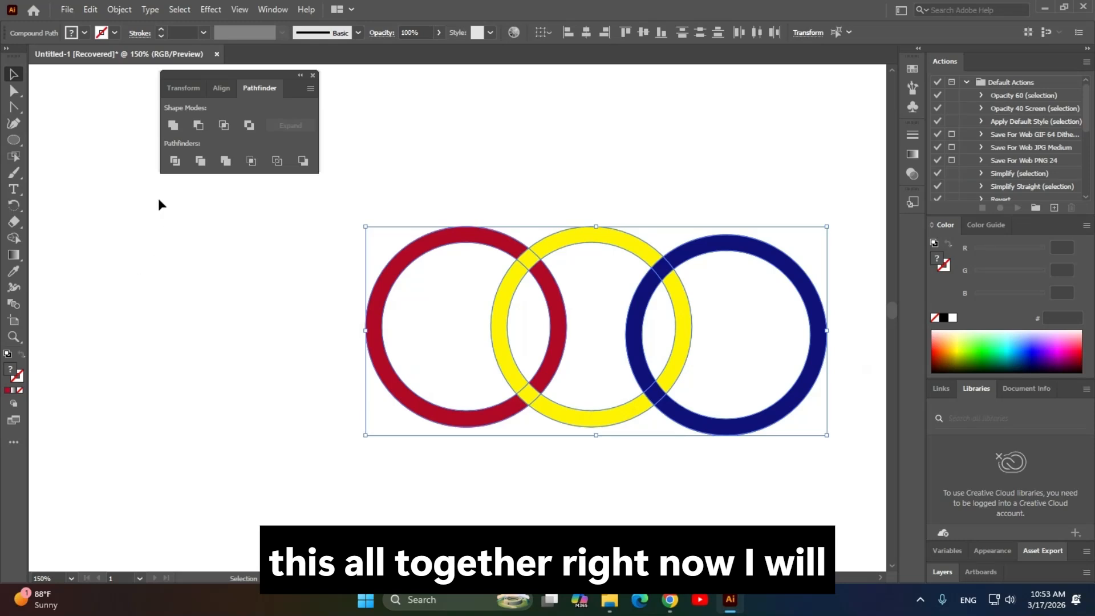
left_click(175, 161)
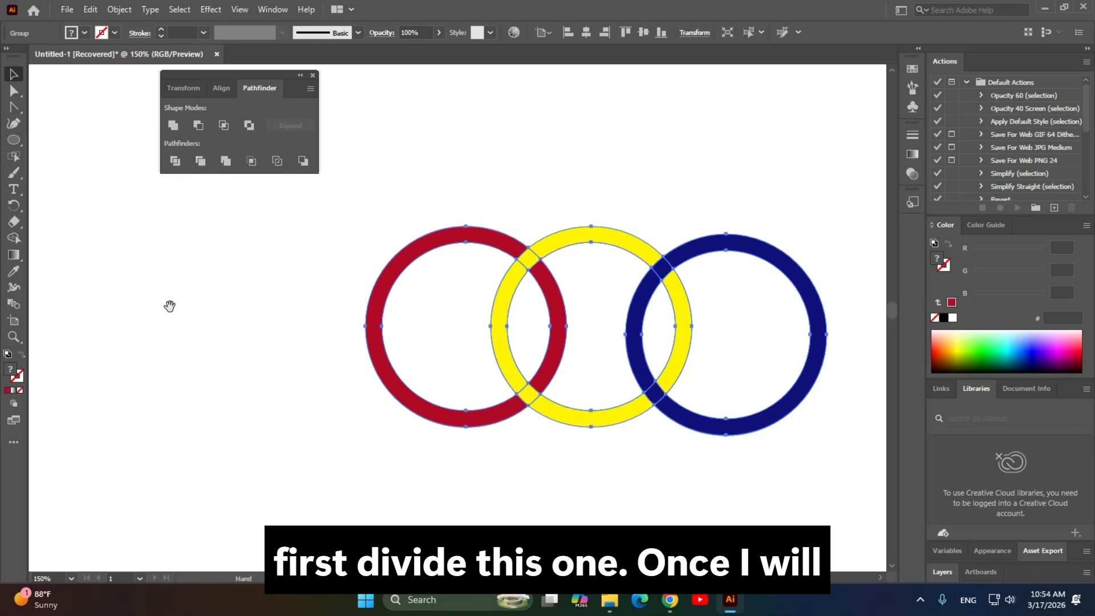
left_click(222, 357)
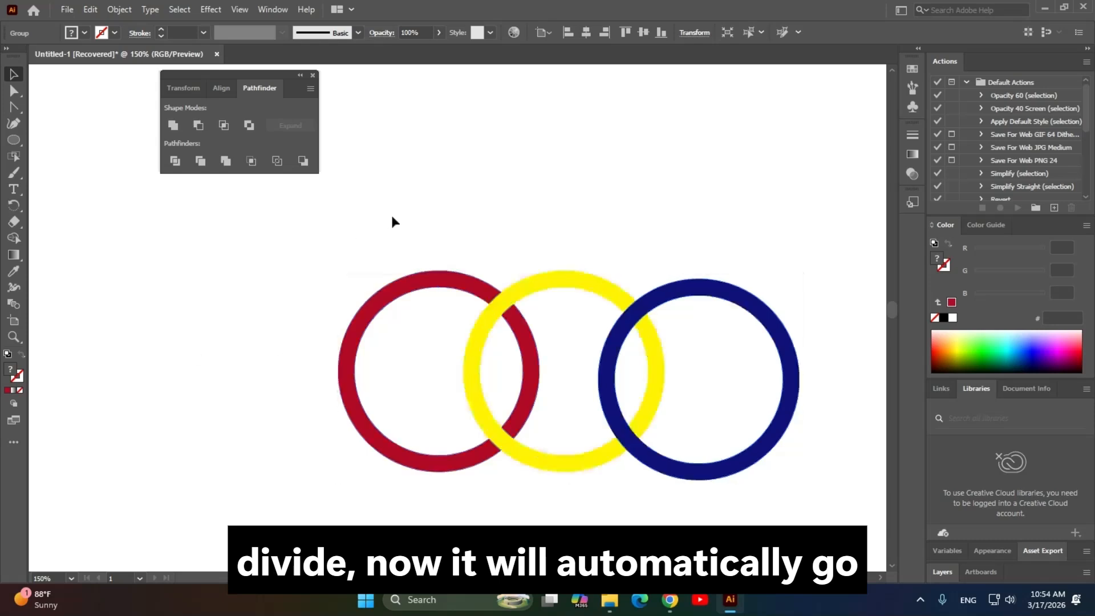
Ungroup the divided rings so each piece can be edited separately, and deselect them.
left_click(501, 311)
left_click_drag(581, 379, 517, 346)
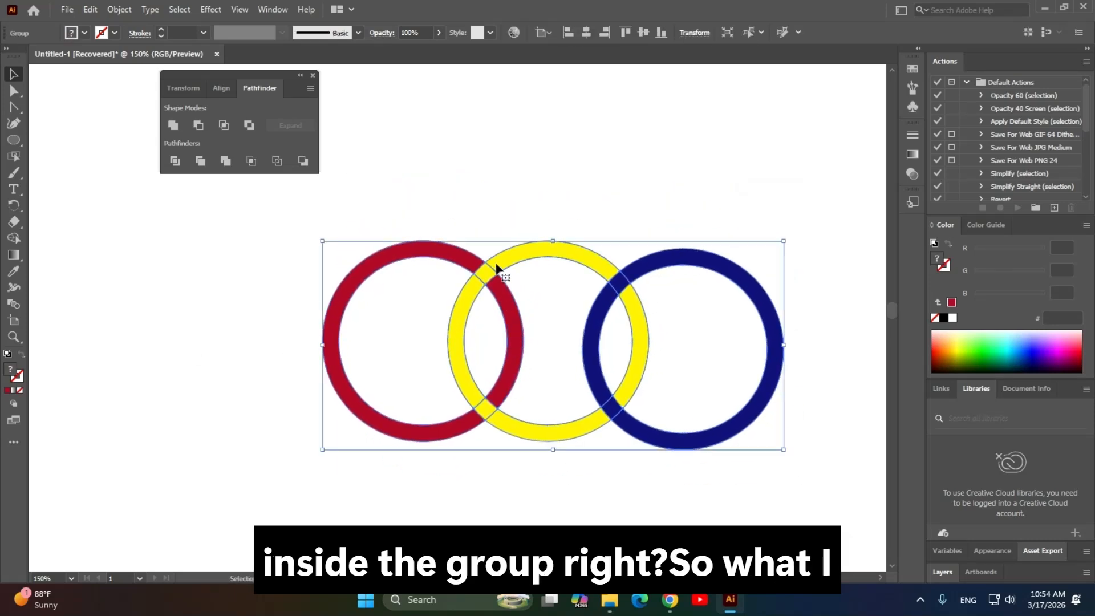
right_click(497, 265)
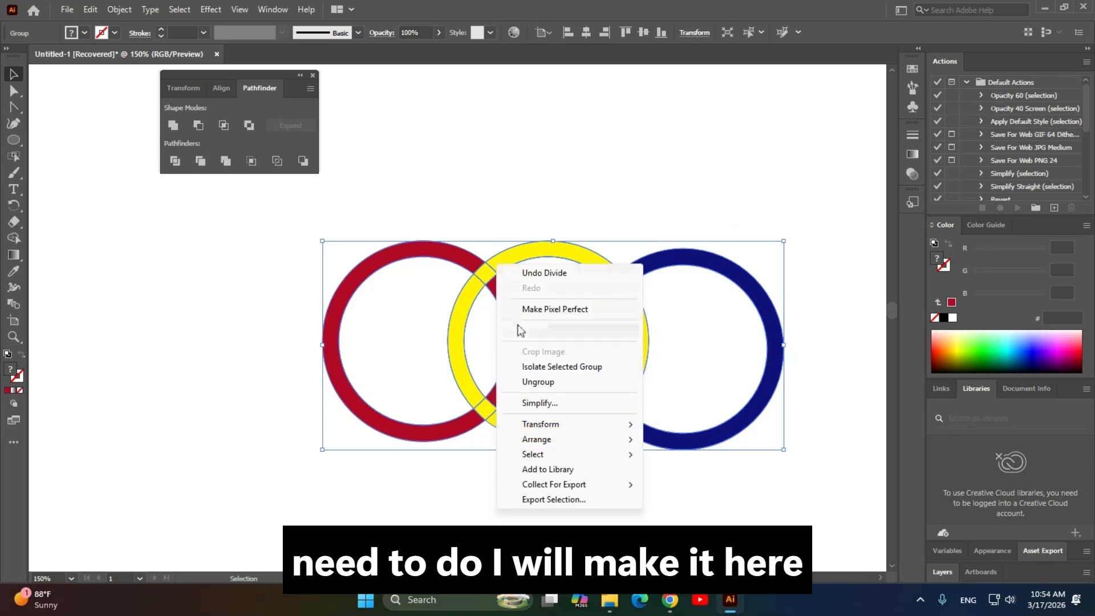
left_click(519, 382)
left_click(522, 154)
Pull ring pieces near the red and yellow overlaps out of place to test their separation, undoing each move.
left_click_drag(469, 224, 526, 213)
scroll(587, 266, "up", 1)
left_click_drag(523, 262, 562, 158)
left_click(540, 271)
key("ctrl+z")
left_click_drag(541, 446, 384, 396)
key("ctrl+z")
left_click(251, 397)
left_click_drag(230, 353, 208, 386)
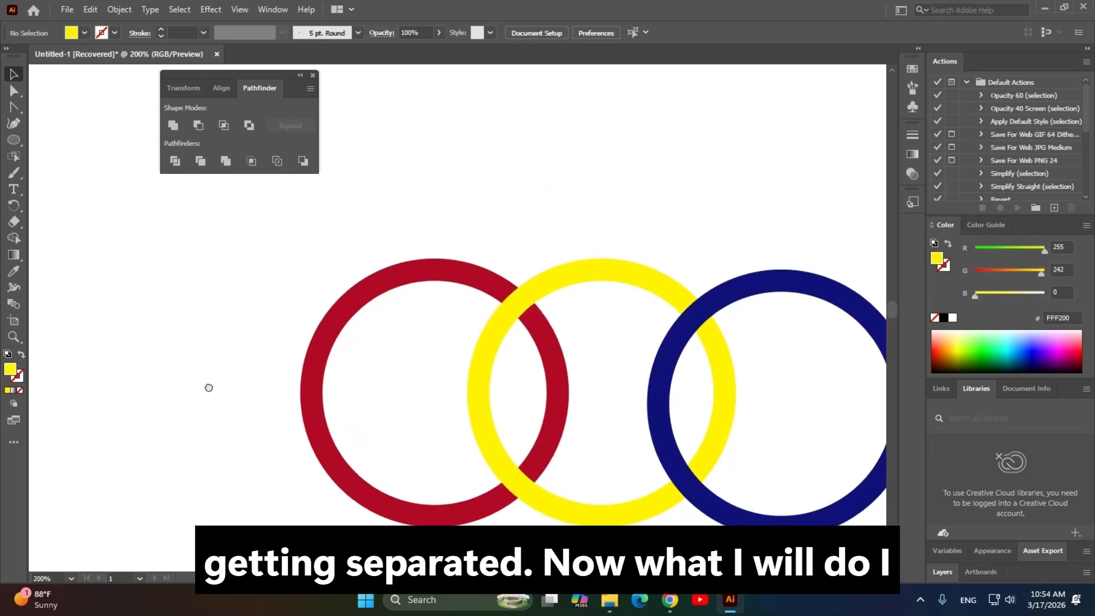
Recolor the upper overlap of the red and yellow rings with the red ring's B20B27 using the Eyedropper, and deselect it.
left_click(479, 284)
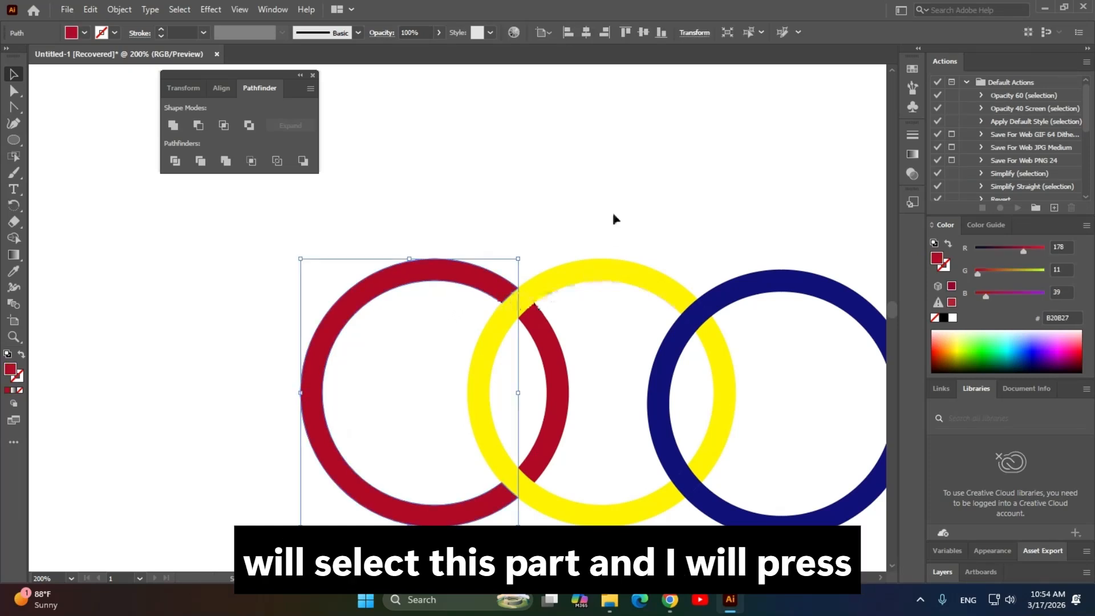
left_click(614, 214)
left_click(515, 303)
left_click_drag(394, 391, 421, 371)
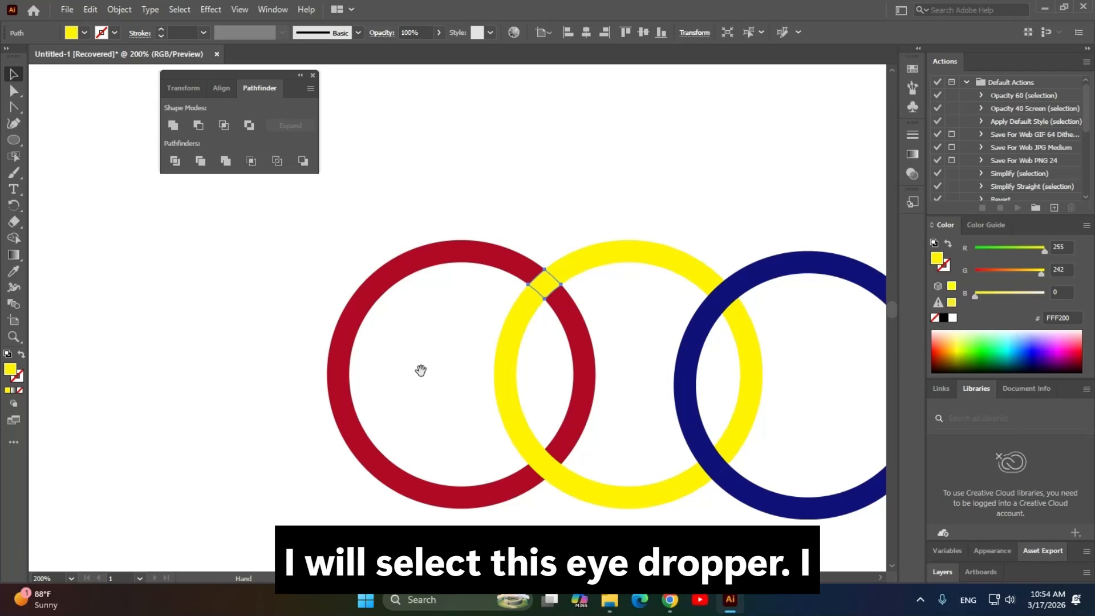
key("i")
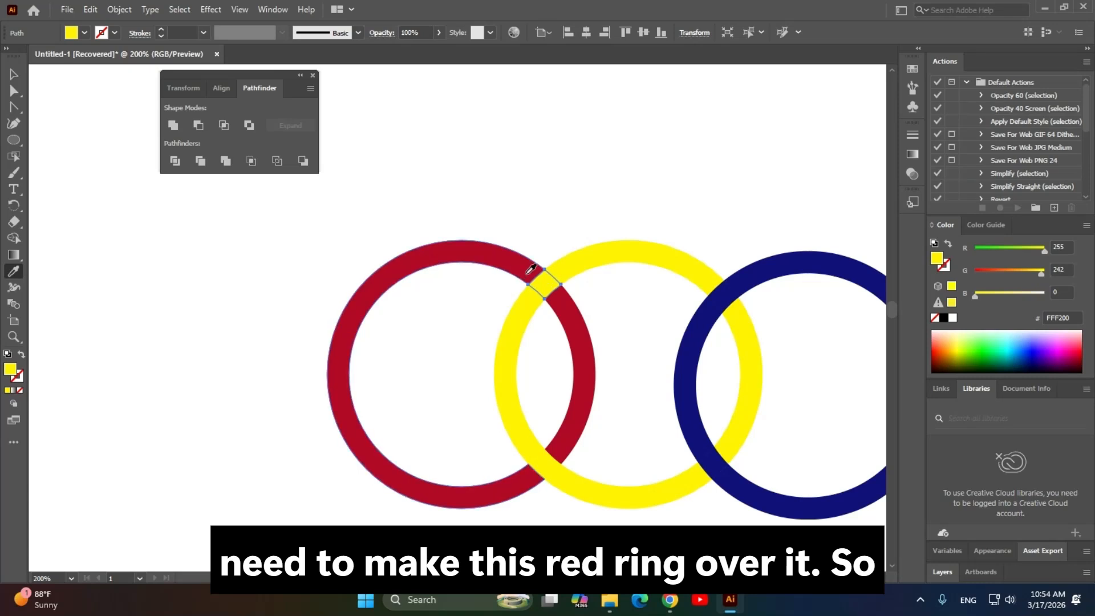
left_click(526, 266)
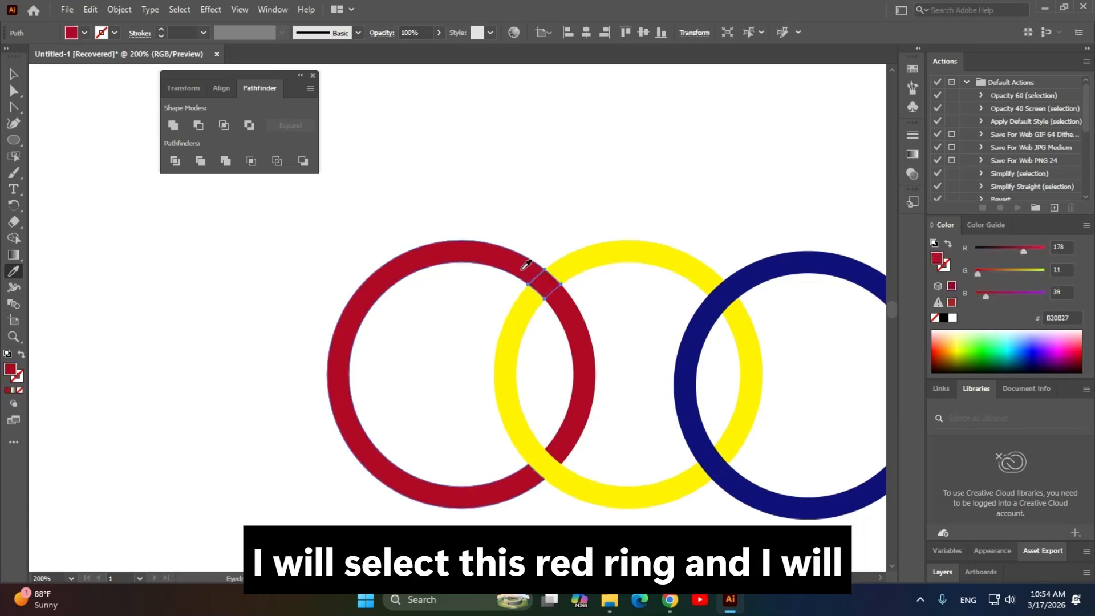
left_click(12, 73)
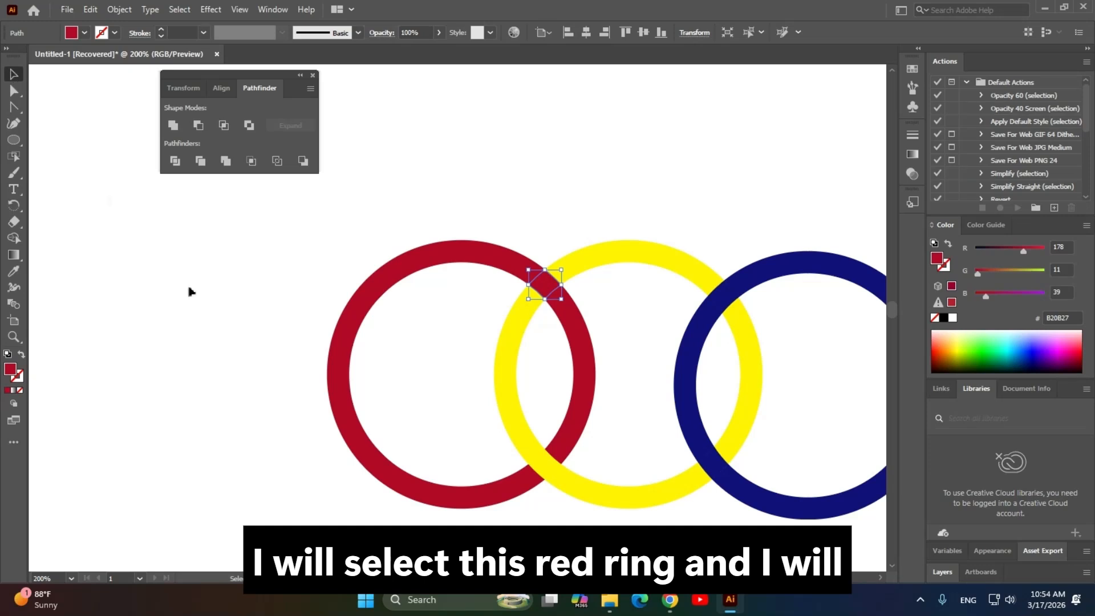
left_click(444, 451)
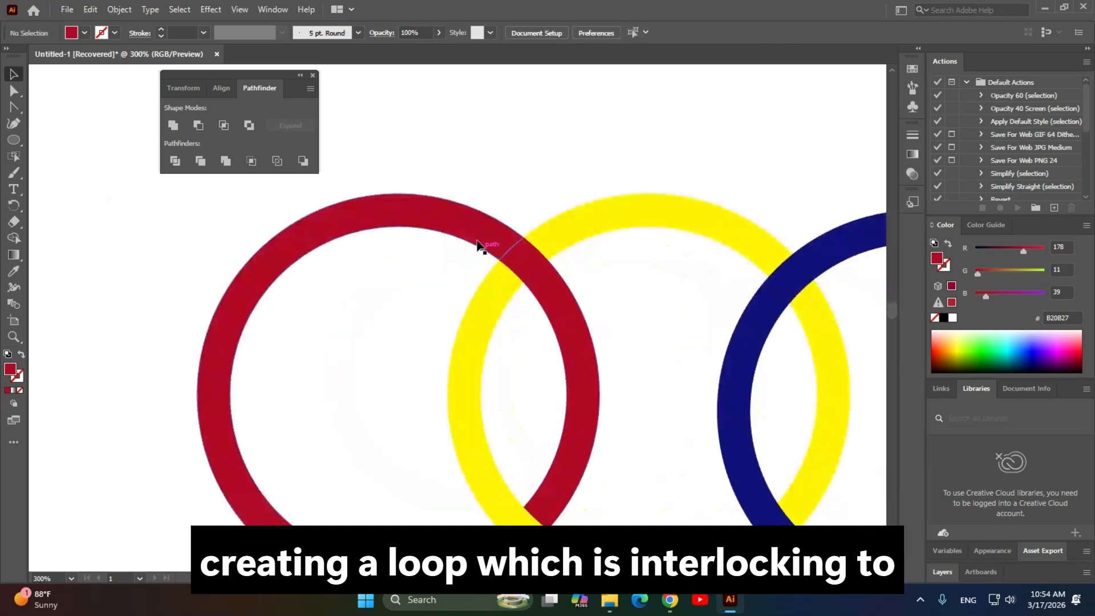
Try applying Pathfinder Divide to the yellow and blue ring pieces, and undo it.
scroll(587, 432, "up", 1)
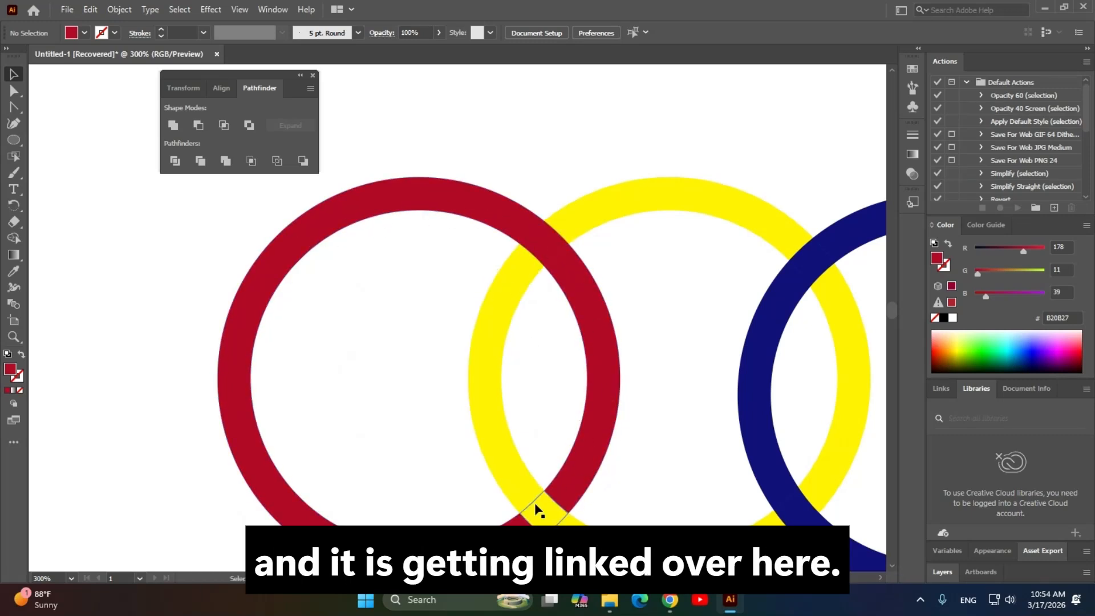
left_click_drag(610, 214, 410, 198)
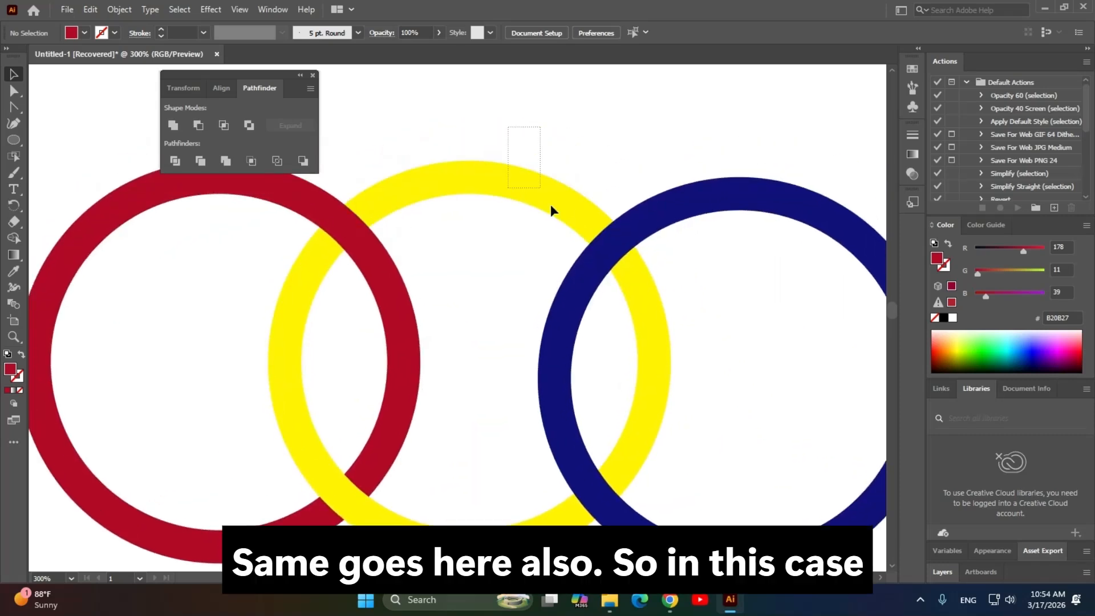
left_click_drag(551, 206, 717, 376)
left_click_drag(737, 313, 655, 289)
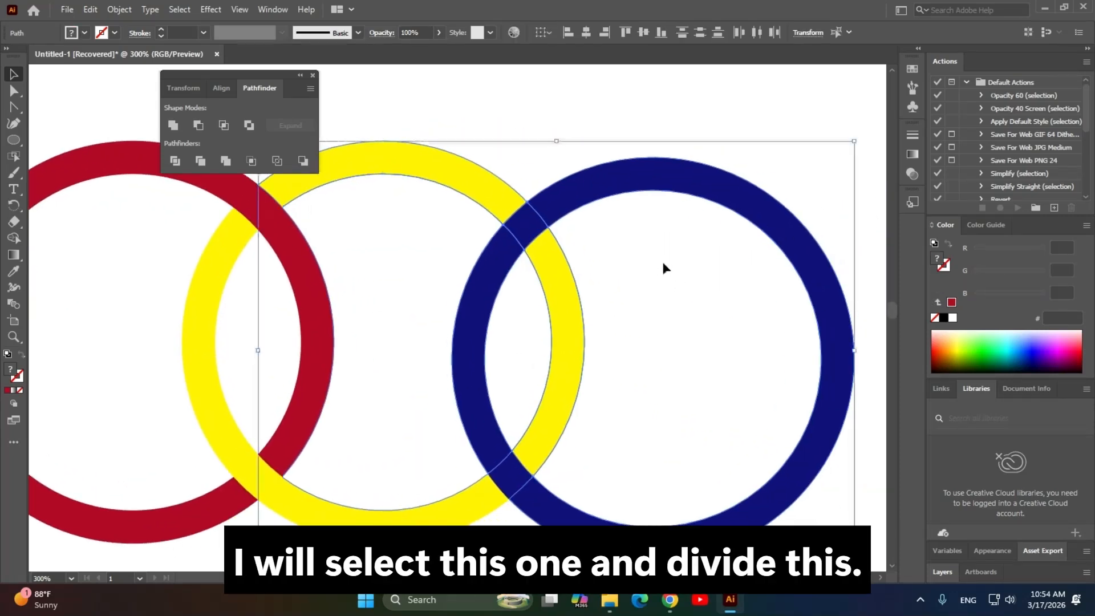
left_click(175, 161)
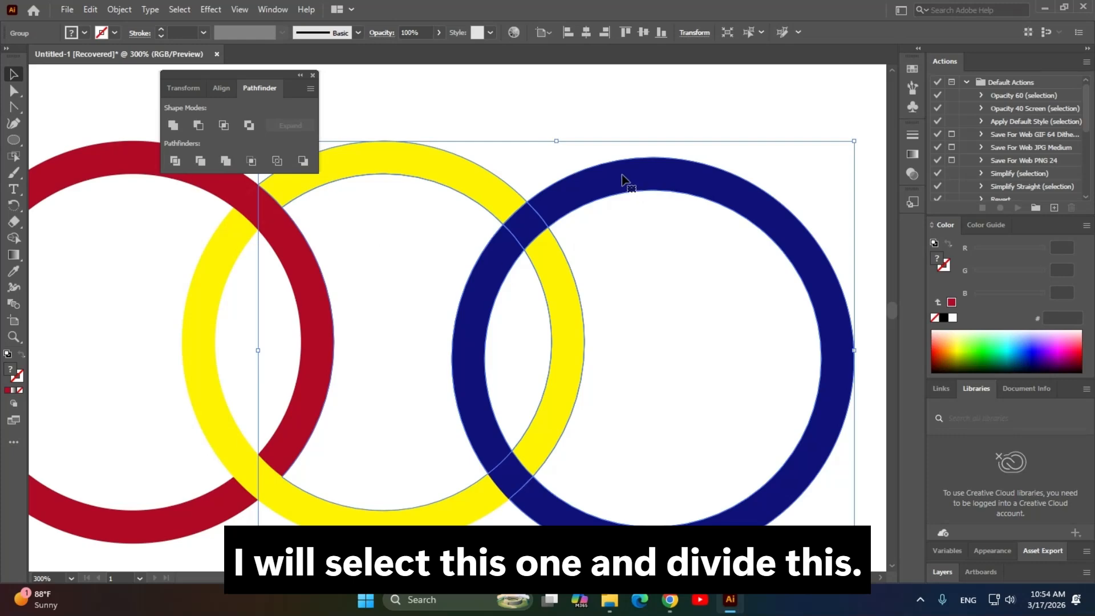
left_click(591, 121)
left_click(564, 201)
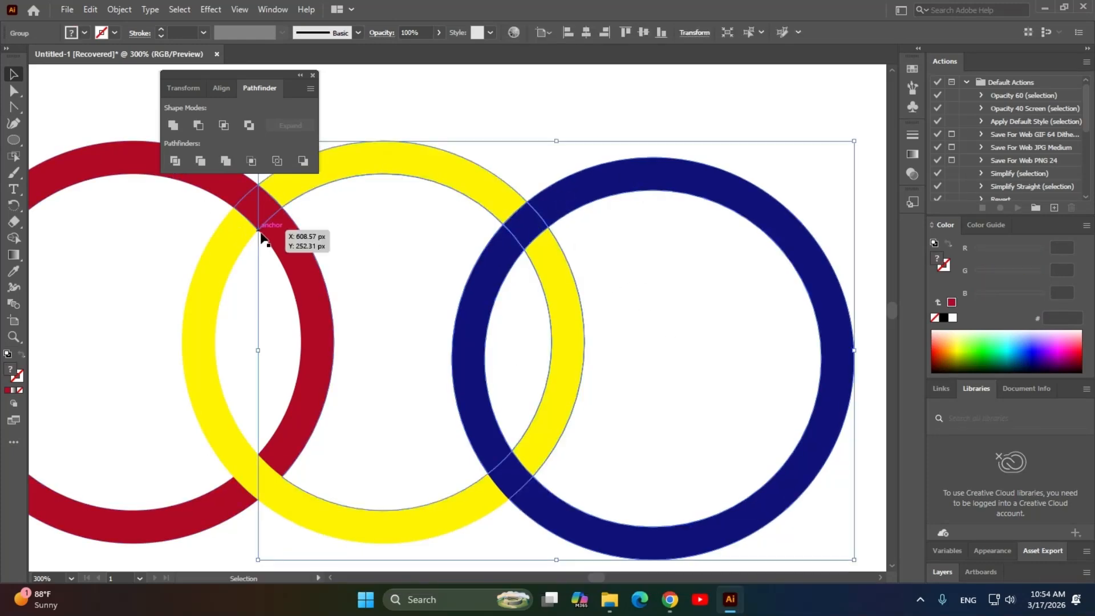
left_click(739, 350)
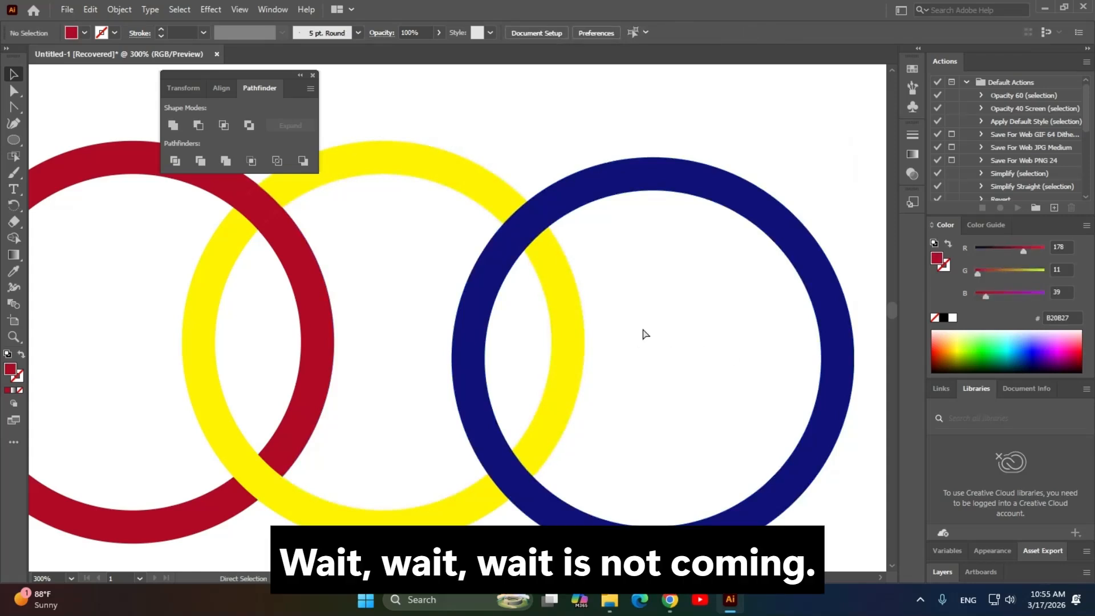
key("ctrl+z")
Trial-move the yellow arc inside the blue ring, undo it, and select the upper and lower yellow arcs to check their separation.
left_click(559, 139)
left_click_drag(570, 271, 731, 302)
key("ctrl+z")
left_click(496, 210)
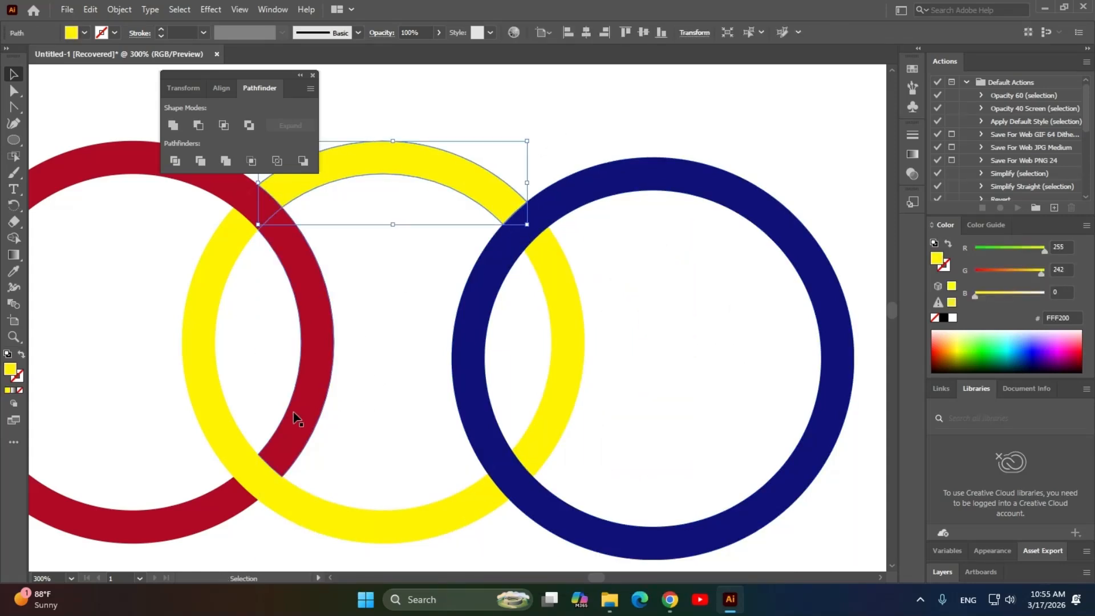
left_click(238, 438)
left_click(410, 536)
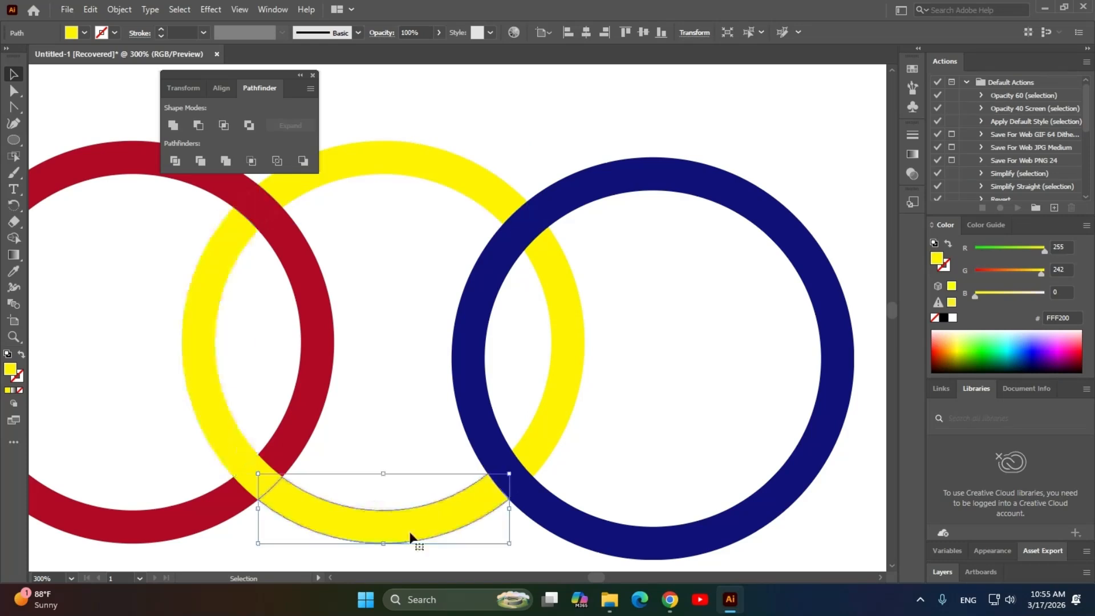
left_click(747, 410)
Move the blue arc inside the yellow ring out of place to test its separation, undo the move and deselect it.
left_click_drag(675, 383, 717, 359)
left_click_drag(530, 278, 638, 261)
key("ctrl+z")
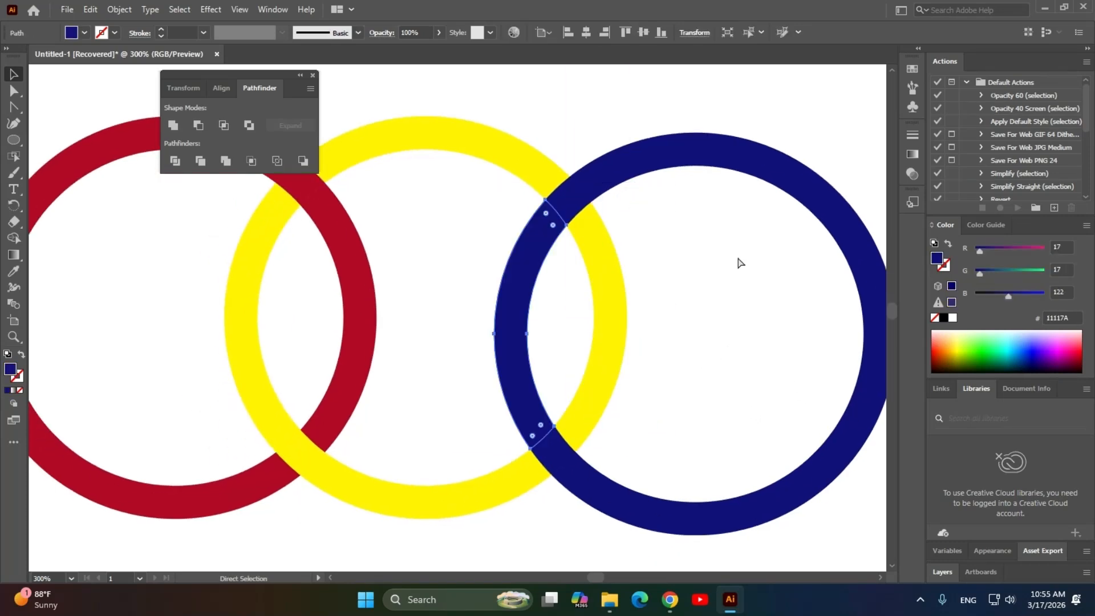
left_click(733, 274)
left_click_drag(734, 275, 705, 310)
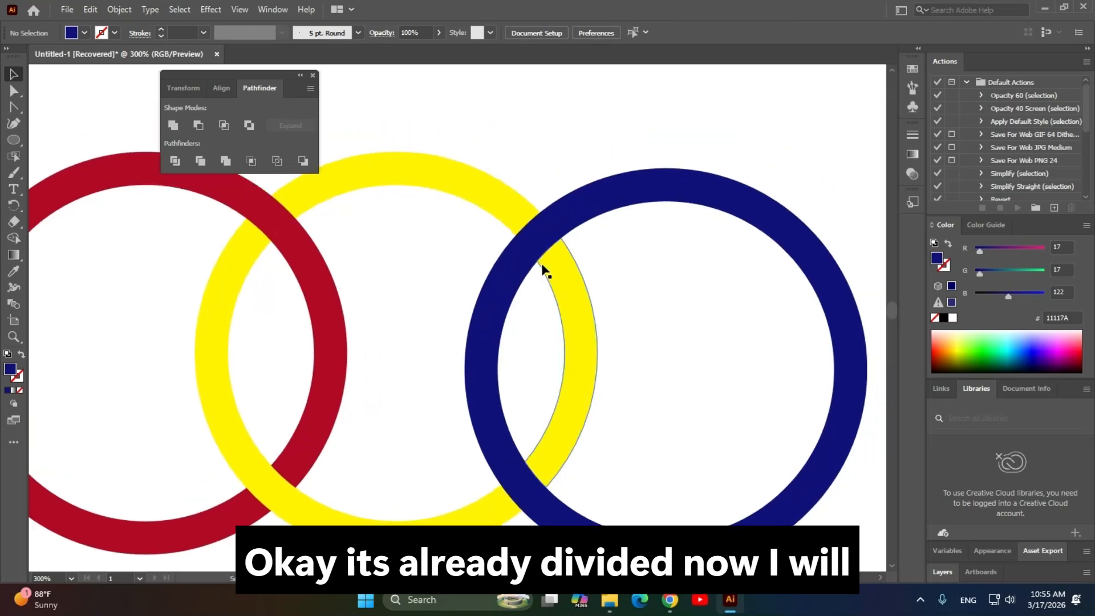
Recolor the upper overlap of the yellow and blue rings with the yellow ring's FFF200 using the Eyedropper, and deselect it.
left_click(551, 242)
scroll(740, 367, "down", 1)
left_click_drag(741, 366, 716, 345)
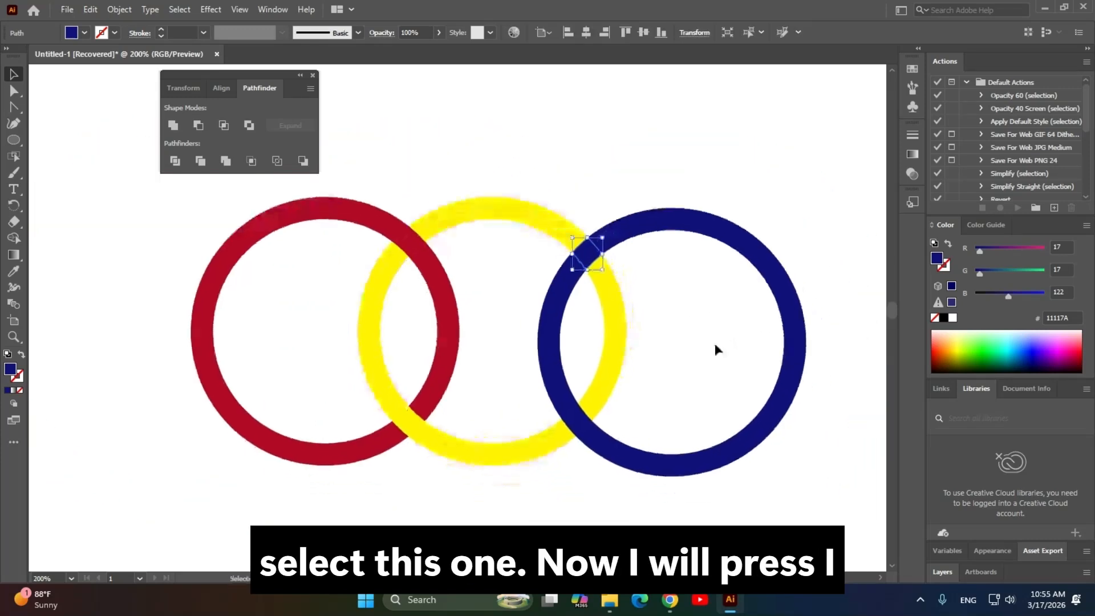
key("i")
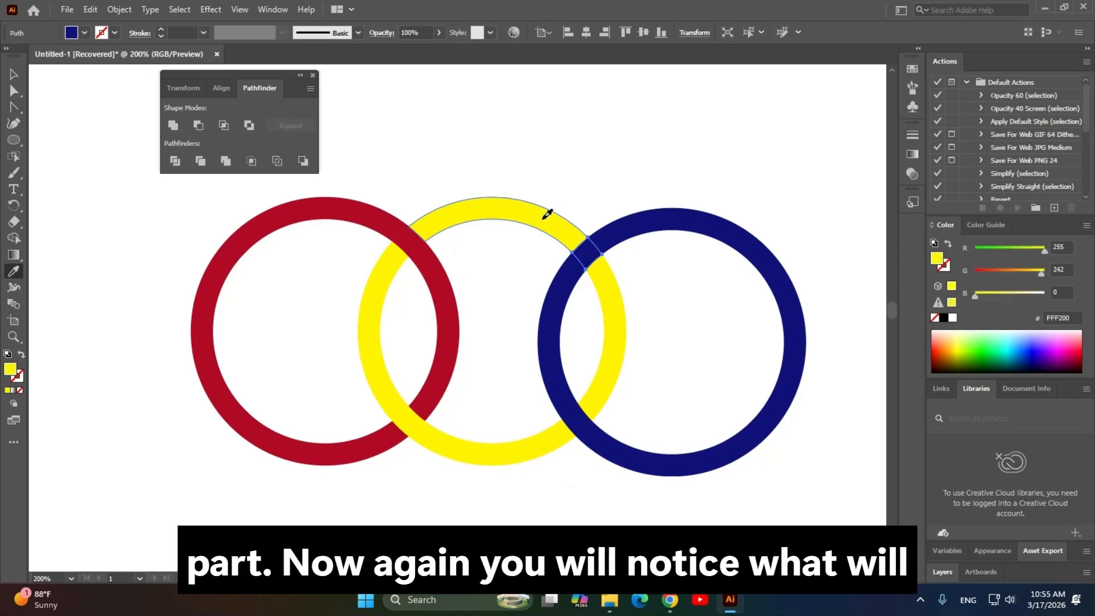
left_click(544, 217)
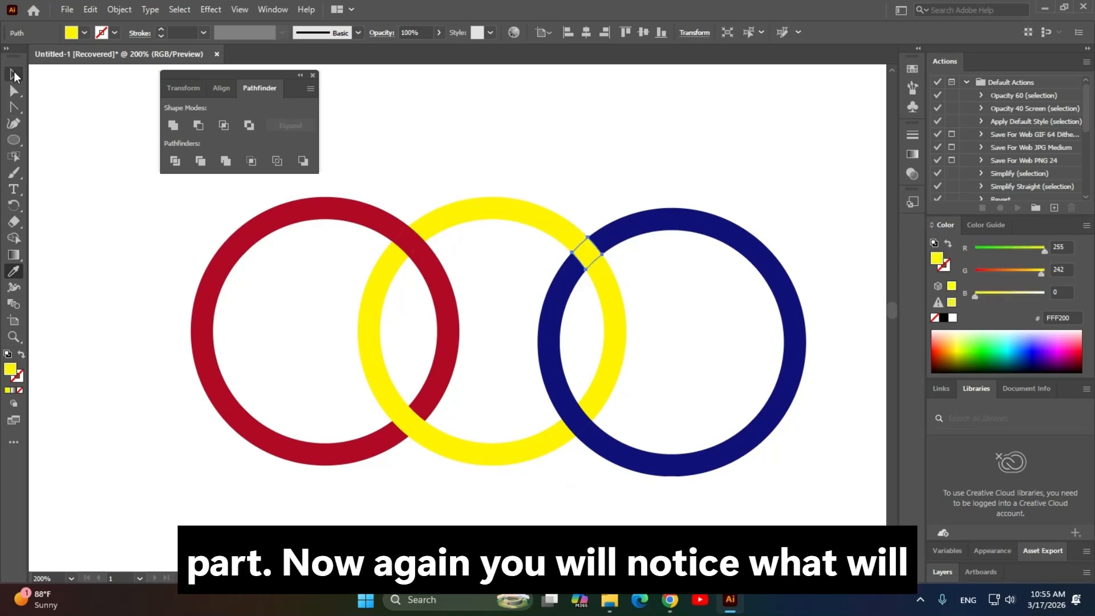
left_click(13, 74)
left_click(511, 167)
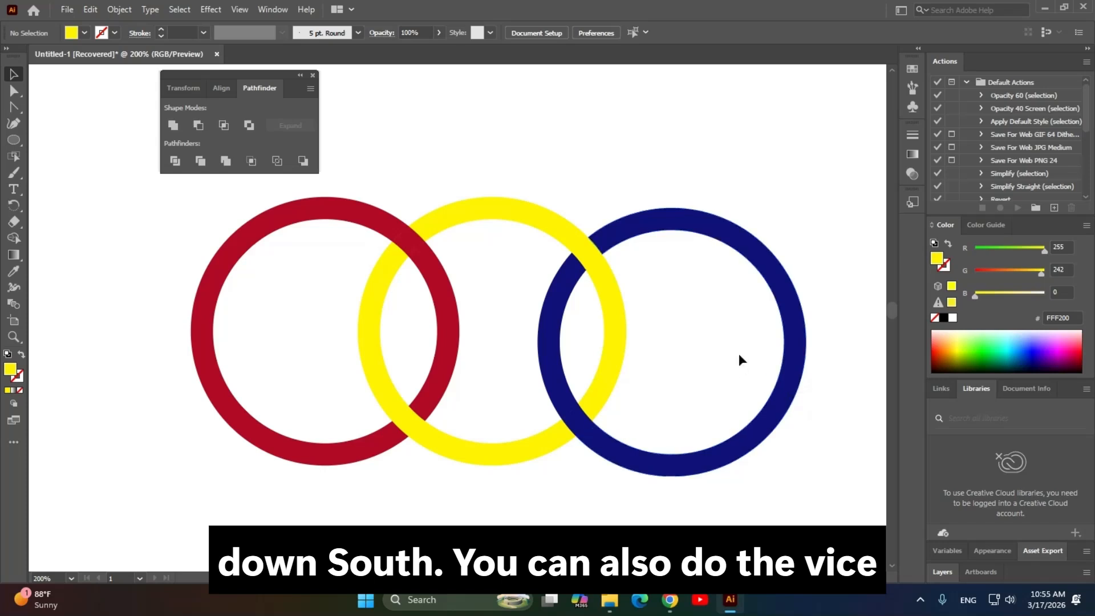
Undo the yellow recoloring of the upper overlap between the yellow and blue rings.
key("ctrl+z")
key("ctrl+z")
key("ctrl+z")
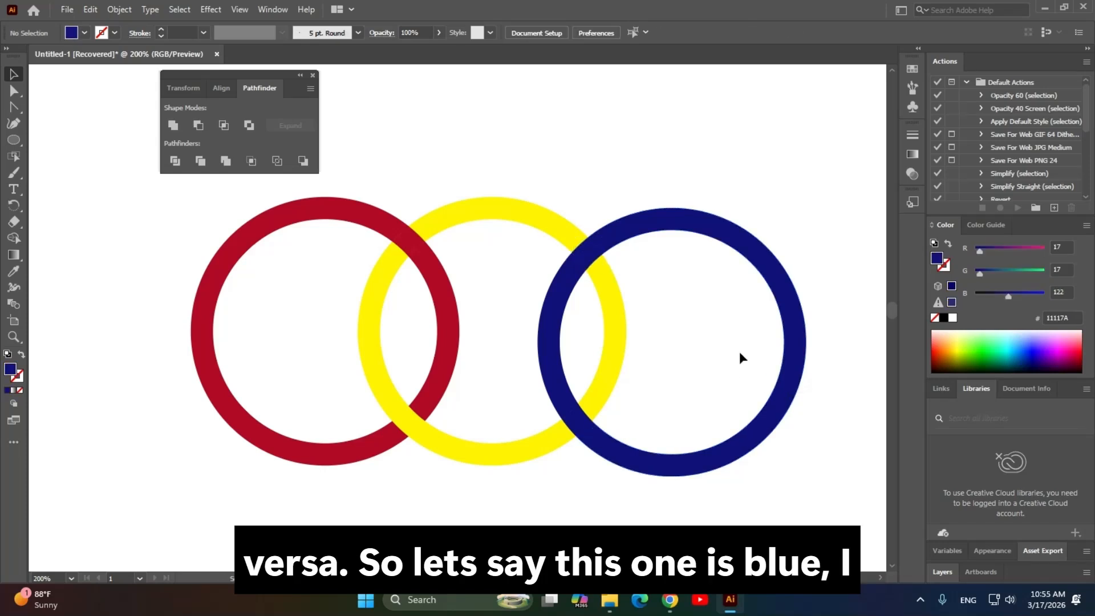
Recolor the lower overlap of the yellow and blue rings with the yellow ring's FFF200 using the Eyedropper, and deselect it.
left_click(576, 427)
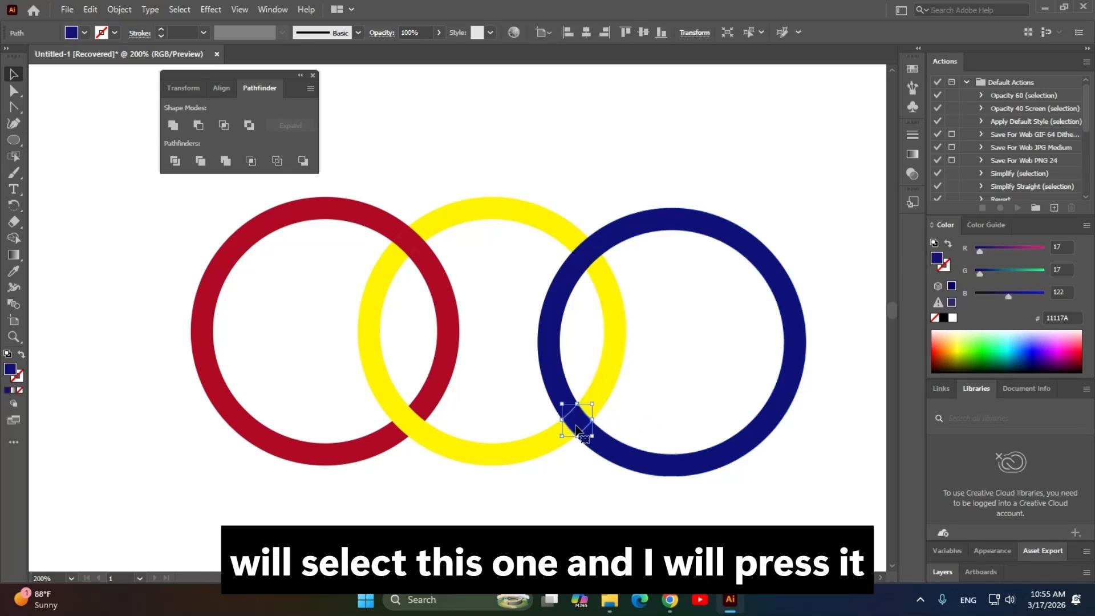
key("i")
left_click(614, 369)
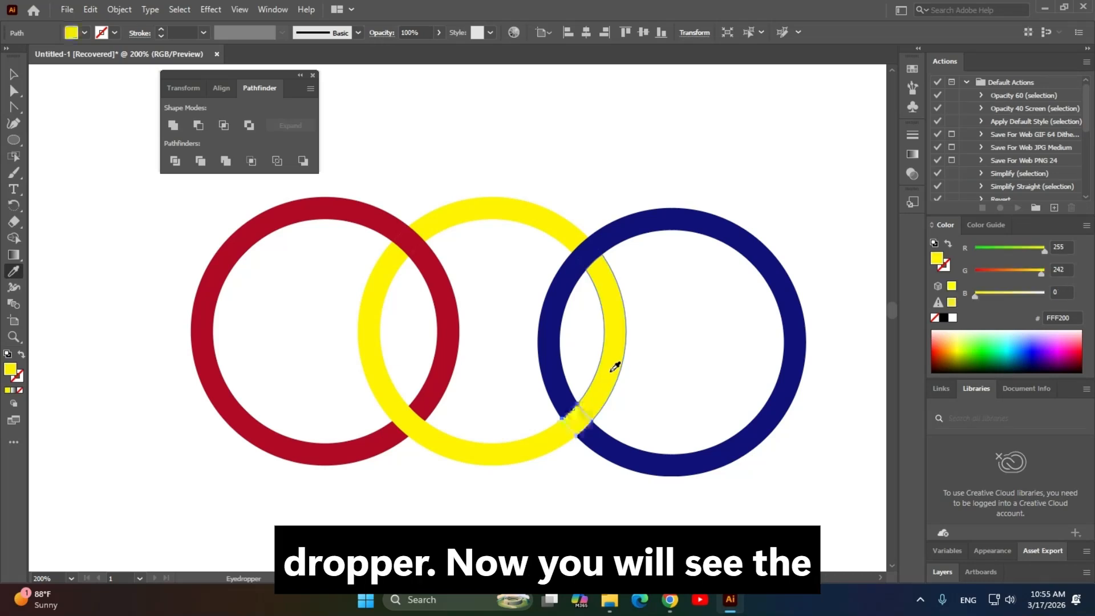
left_click(12, 75)
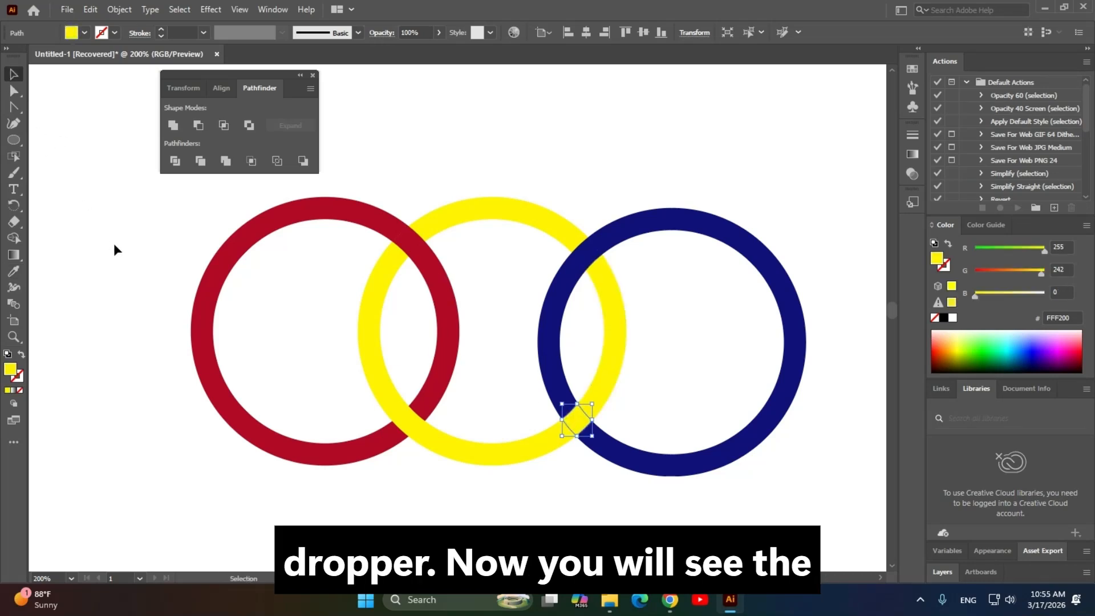
left_click(192, 466)
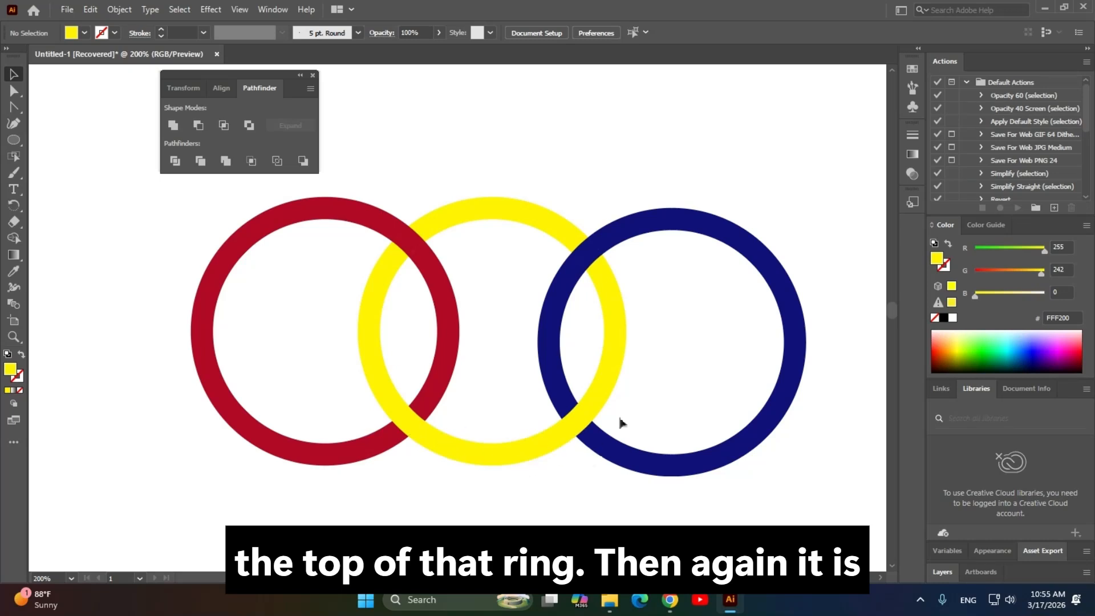
Recolor the lower overlap of the red and yellow rings with the red ring's B20B27 using the Eyedropper, and deselect it.
left_click(409, 435)
key("i")
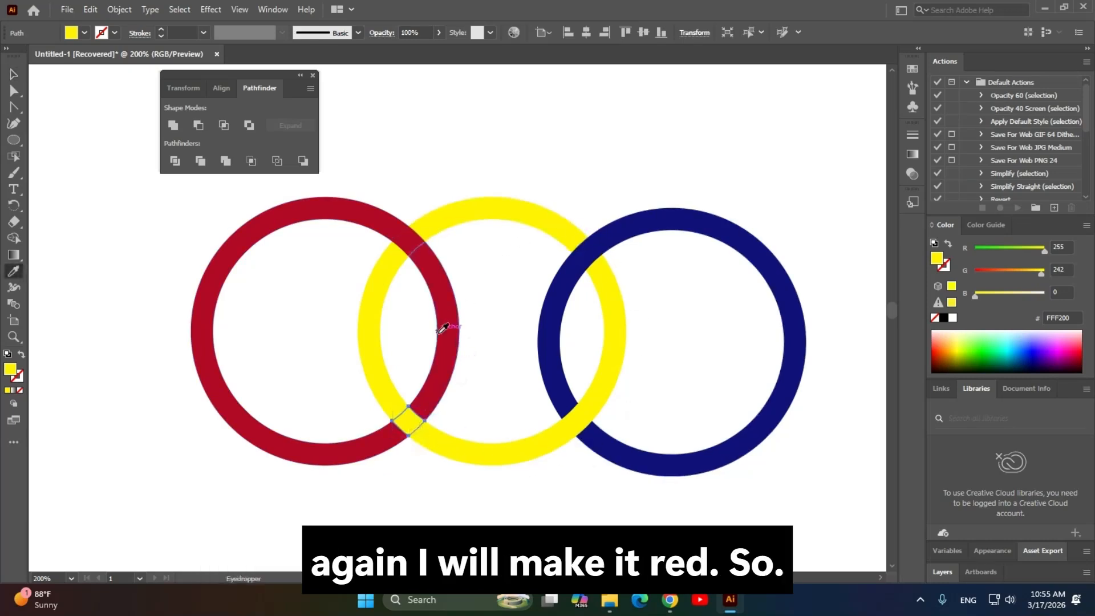
left_click(443, 324)
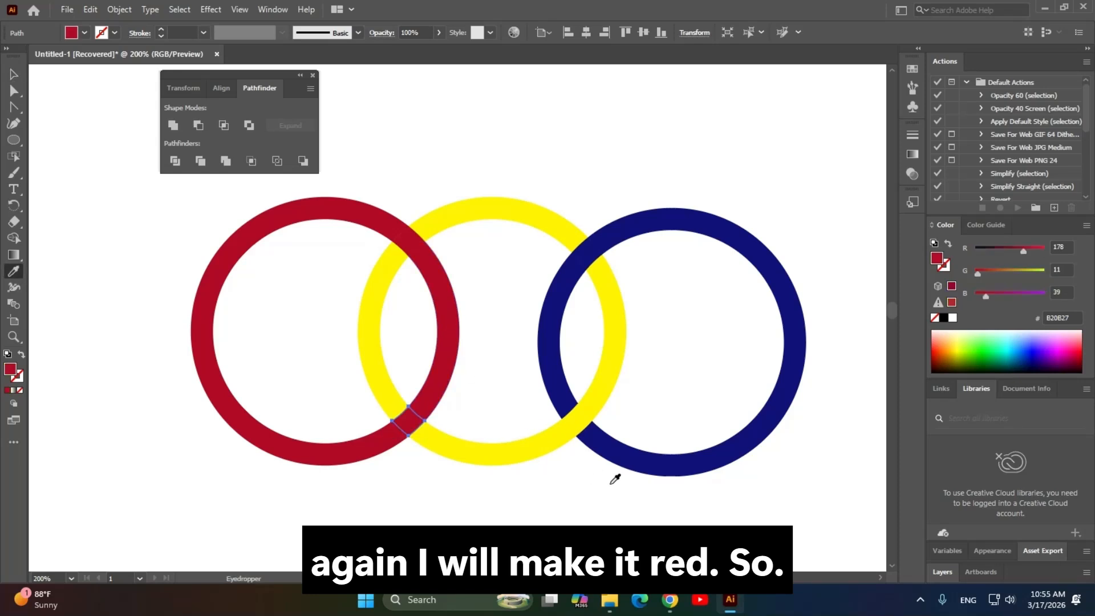
left_click(12, 74)
left_click(124, 247)
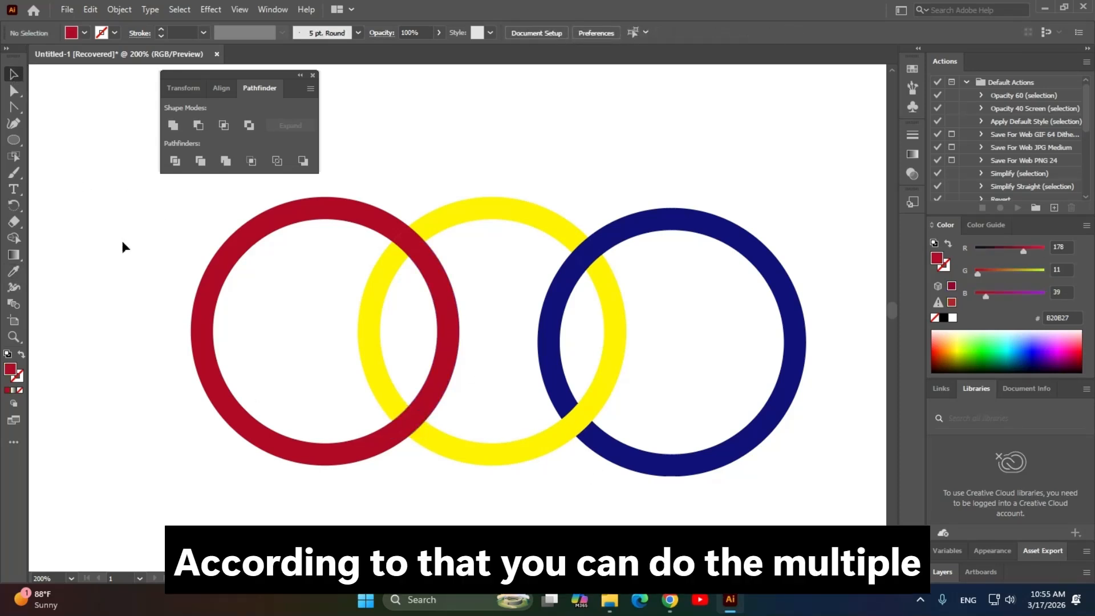
Recolor the upper overlap of the red and yellow rings with the yellow ring's FFF200 using the Eyedropper, and deselect it.
left_click(400, 242)
key("i")
left_click(472, 208)
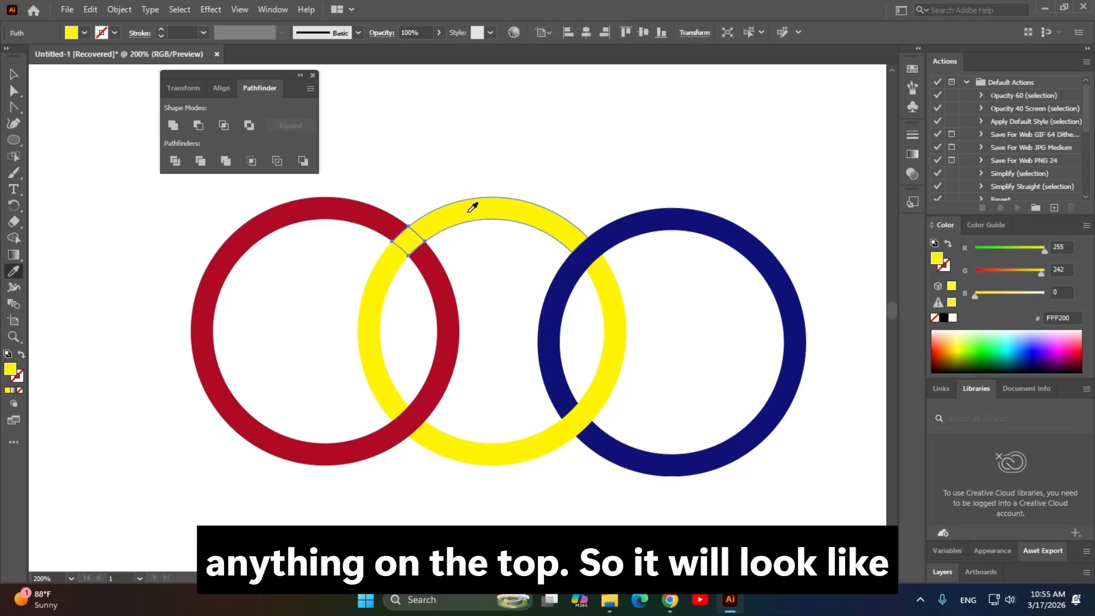
left_click(19, 68)
left_click(104, 251)
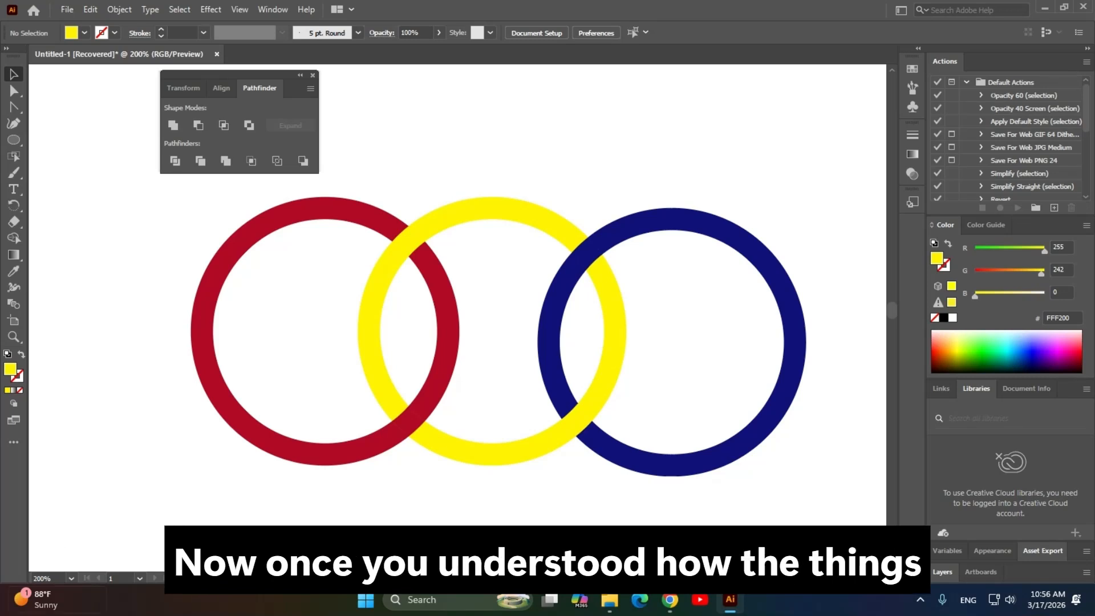
Select all the ring pieces and examine the dividing lines at their overlaps, undoing any accidental move.
scroll(272, 363, "down", 2)
left_click_drag(545, 389, 561, 398)
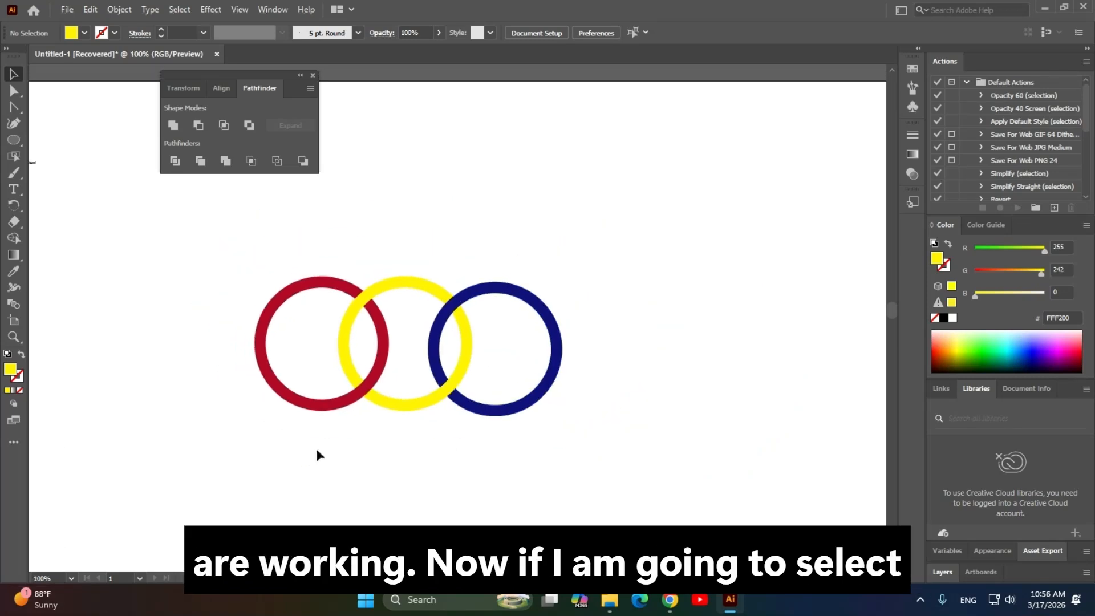
left_click_drag(156, 234, 637, 458)
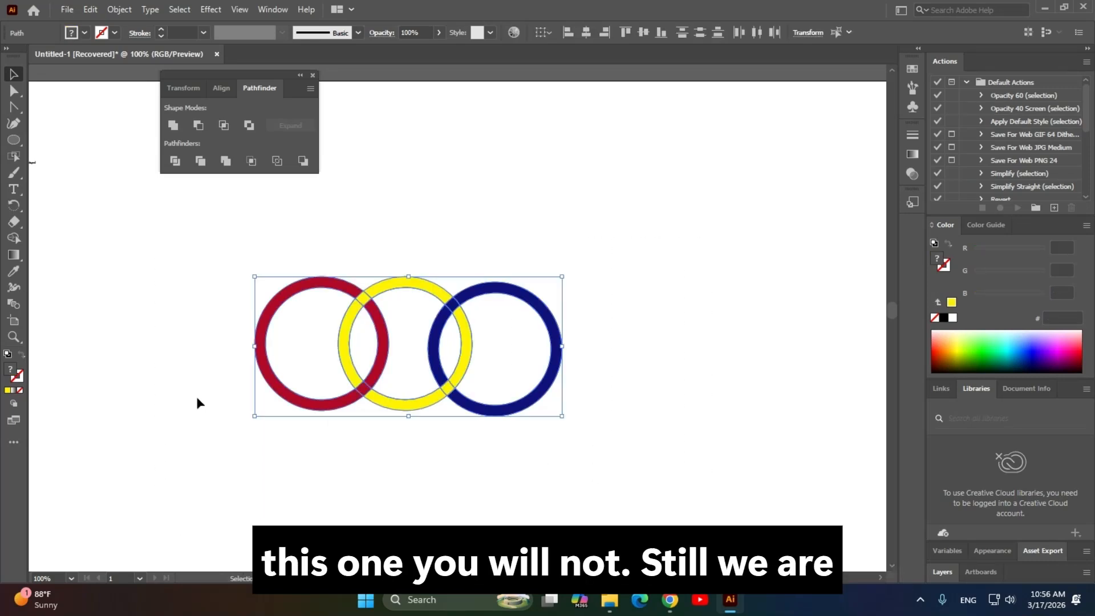
scroll(417, 354, "up", 2)
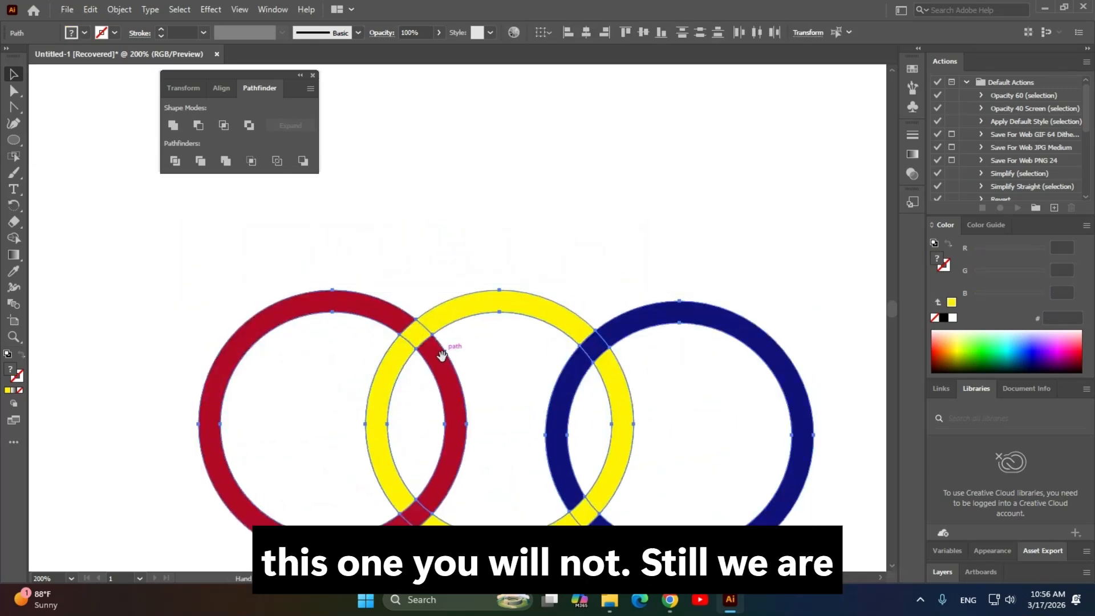
left_click_drag(506, 456, 433, 297)
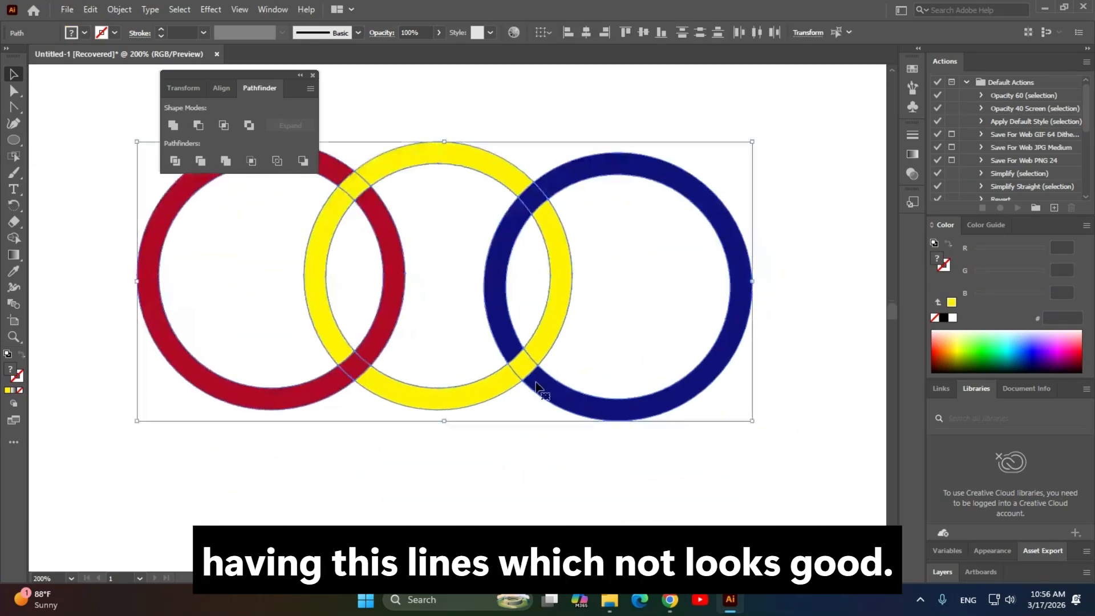
left_click_drag(490, 379, 592, 450)
left_click_drag(111, 203, 890, 544)
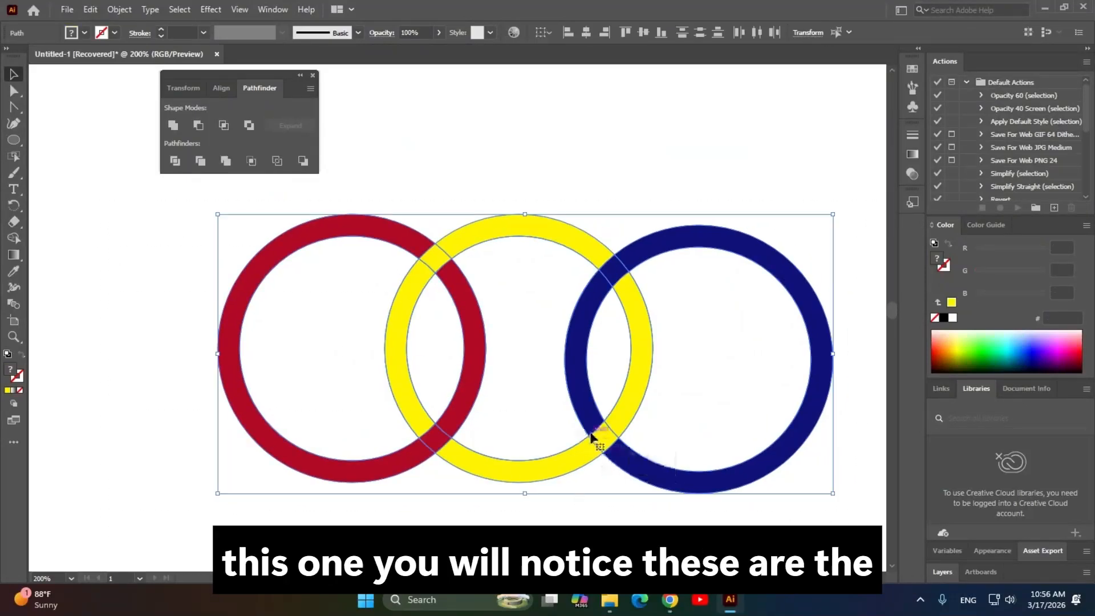
left_click_drag(593, 434, 530, 377)
key("ctrl+z")
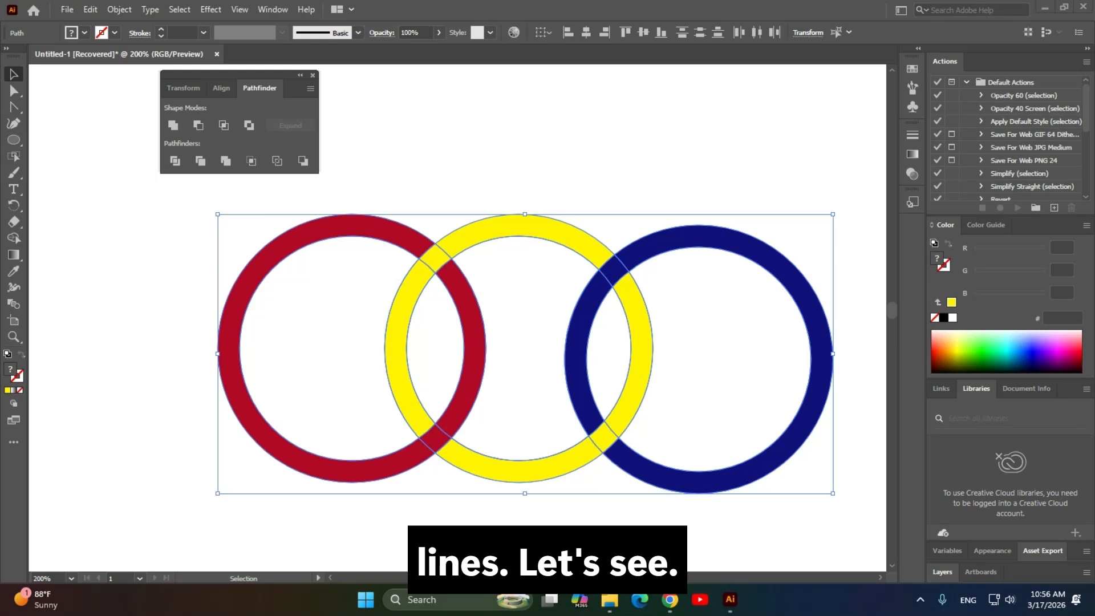
Select the lower yellow-blue overlap piece, and the red and yellow pieces, to inspect their separate outlines.
left_click(535, 358)
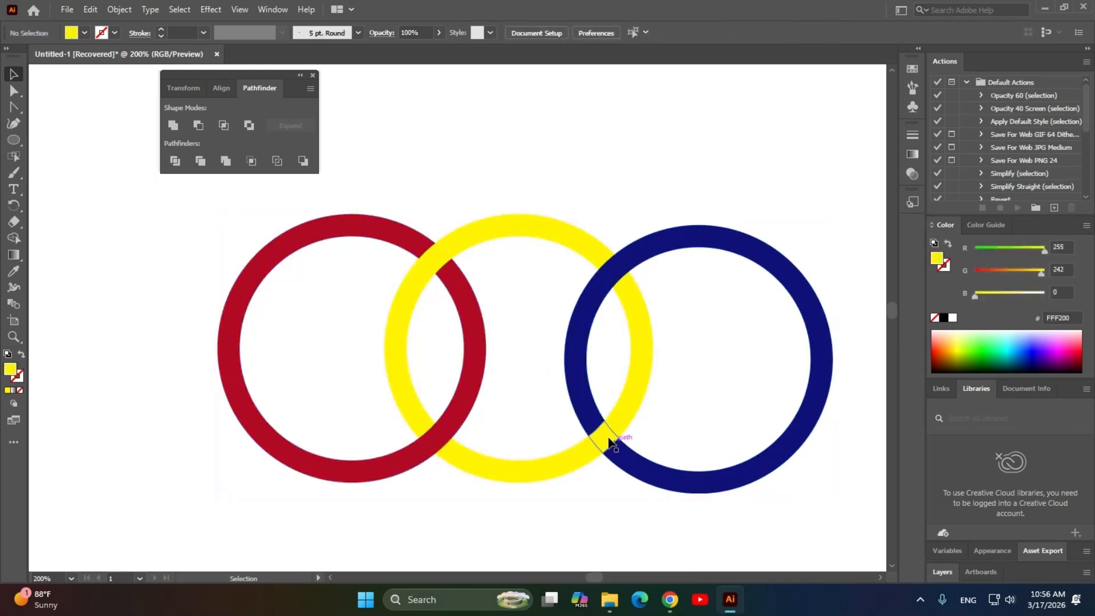
left_click(490, 380)
left_click(600, 440)
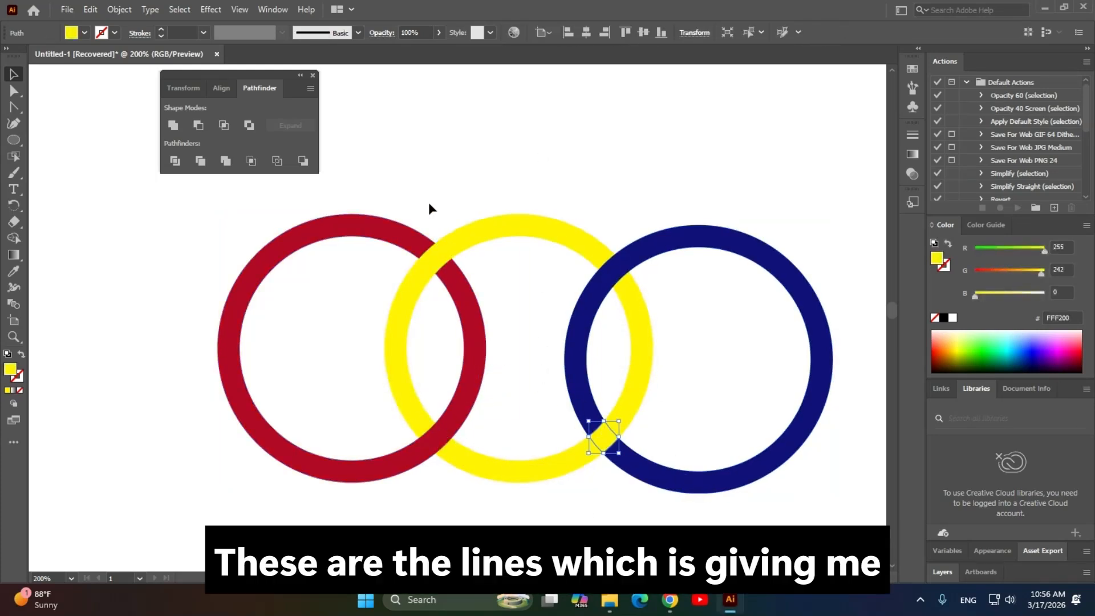
left_click_drag(379, 182, 578, 399)
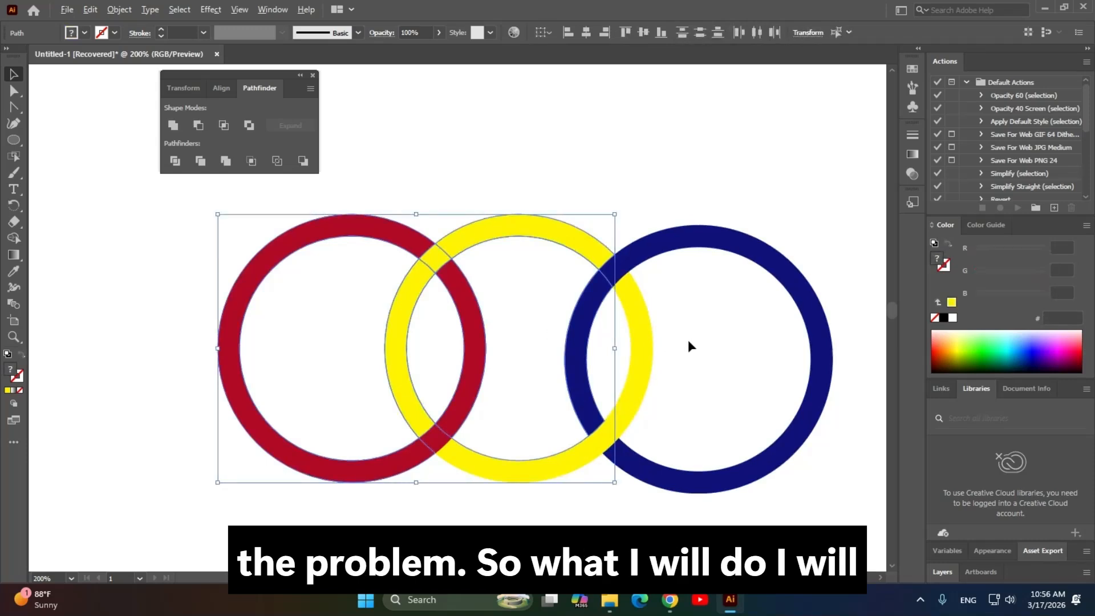
Select all pieces of the three rings and combine the same-colored ones with Pathfinder Merge.
scroll(688, 341, "down", 1)
left_click_drag(284, 214, 809, 495)
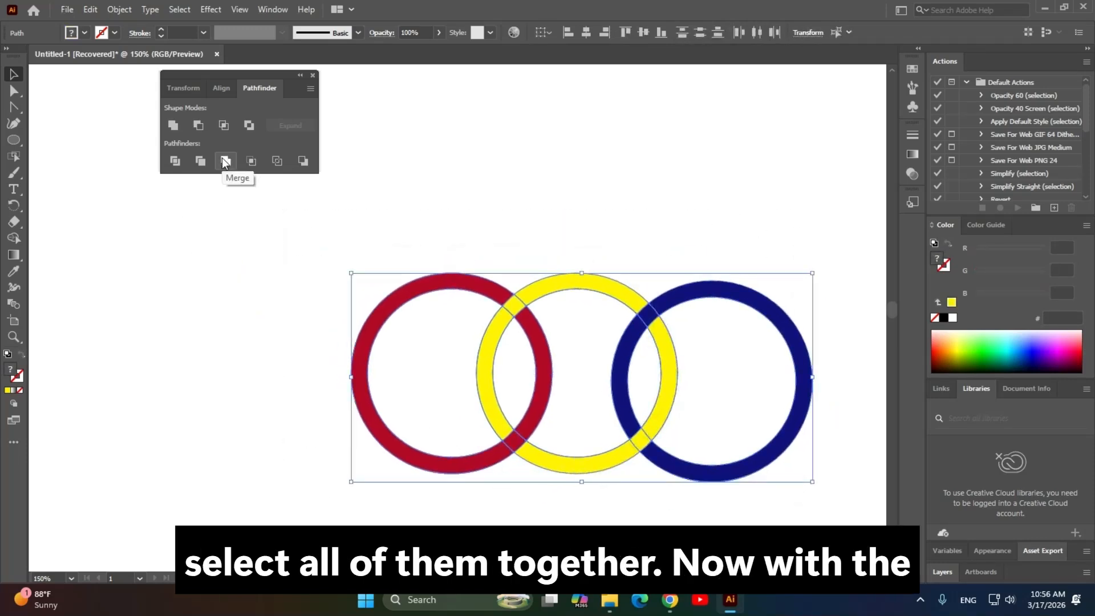
left_click(225, 162)
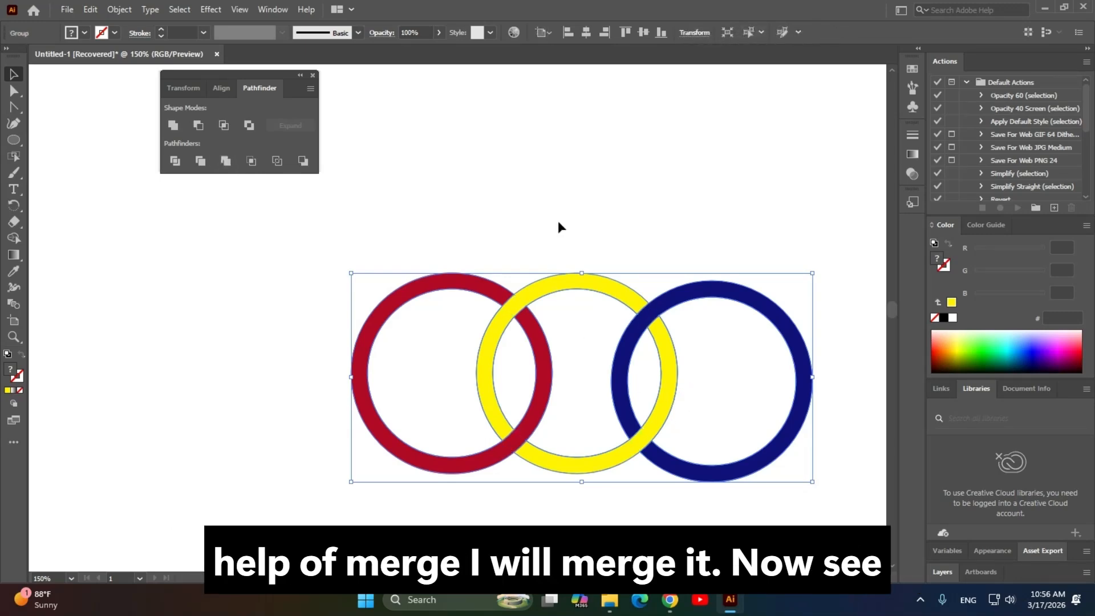
left_click(557, 221)
left_click(568, 283)
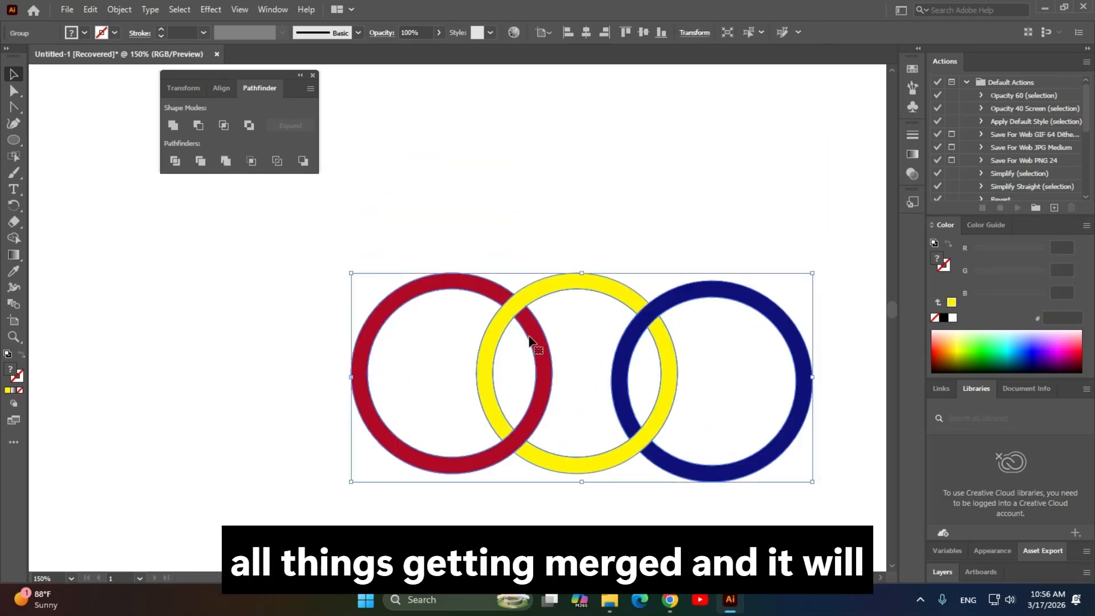
Ungroup the merged rings, trial-move the upper yellow arc away from the rings, and undo the move.
left_click(292, 305)
left_click(550, 283)
right_click(550, 284)
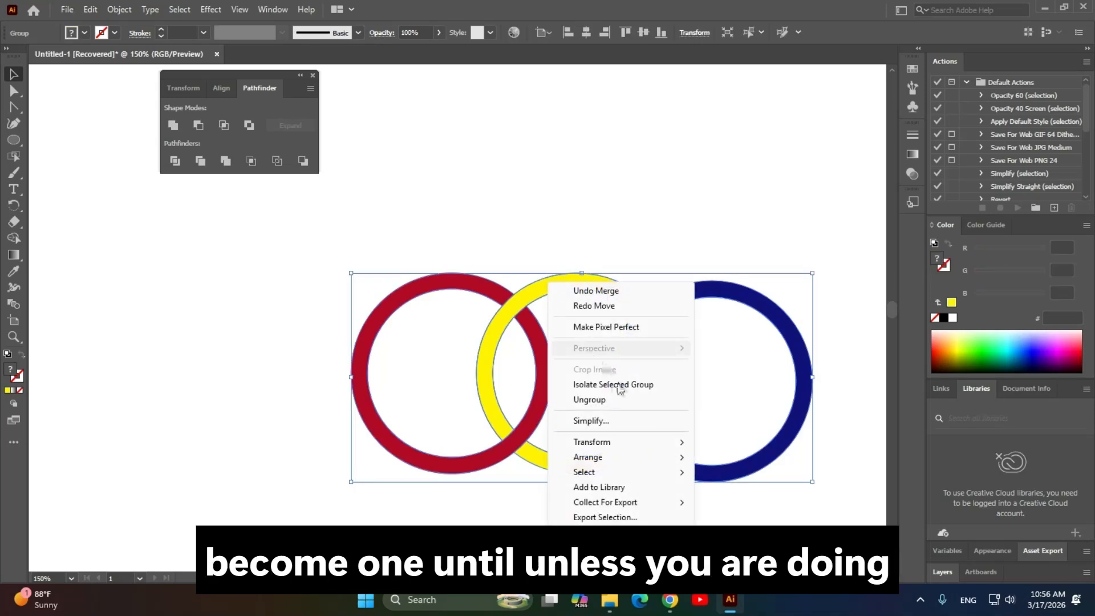
left_click(589, 399)
left_click_drag(594, 276, 626, 192)
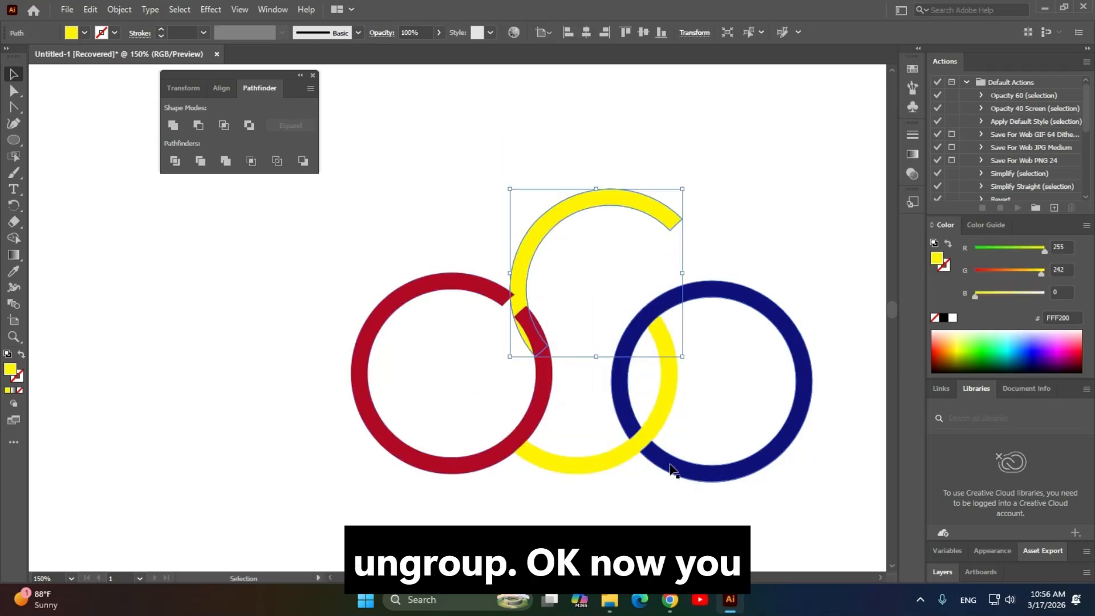
key("ctrl+z")
Trial-move the upper and lower yellow arcs out of place, and undo these moves together with the ungrouping.
left_click_drag(593, 282, 523, 89)
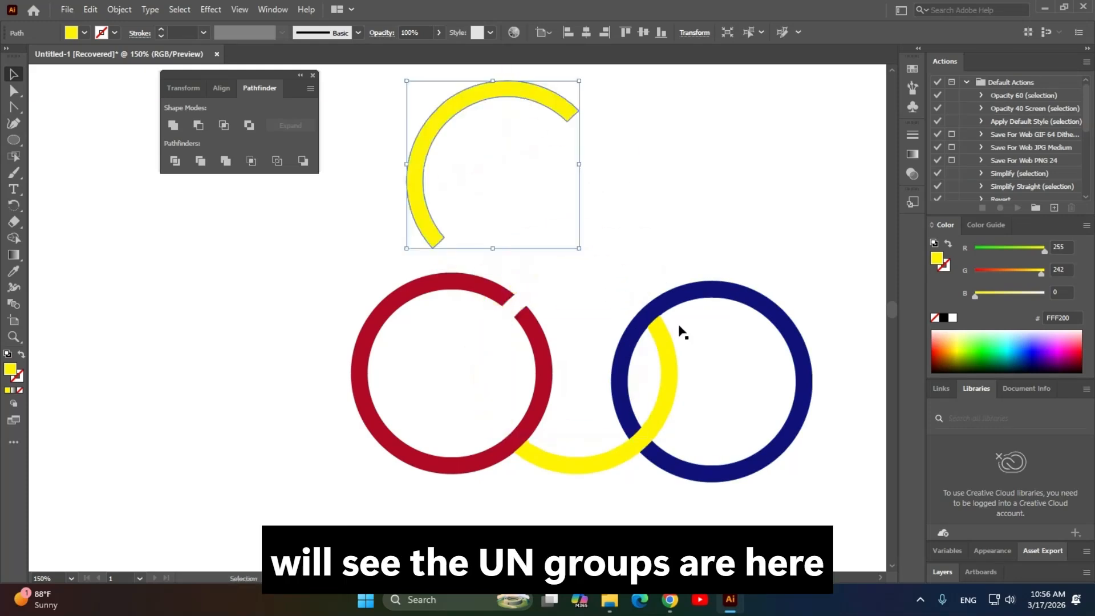
key("ctrl+z")
left_click_drag(631, 455, 645, 588)
key("ctrl+z")
key("ctrl+z")
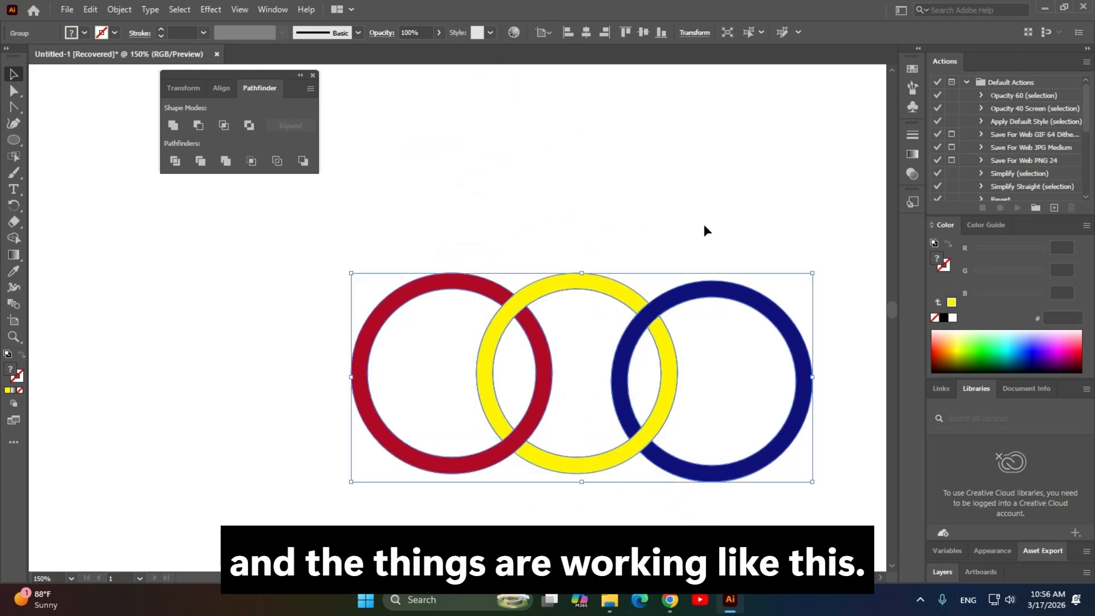
left_click_drag(769, 306, 831, 149)
key("ctrl+z")
key("space")
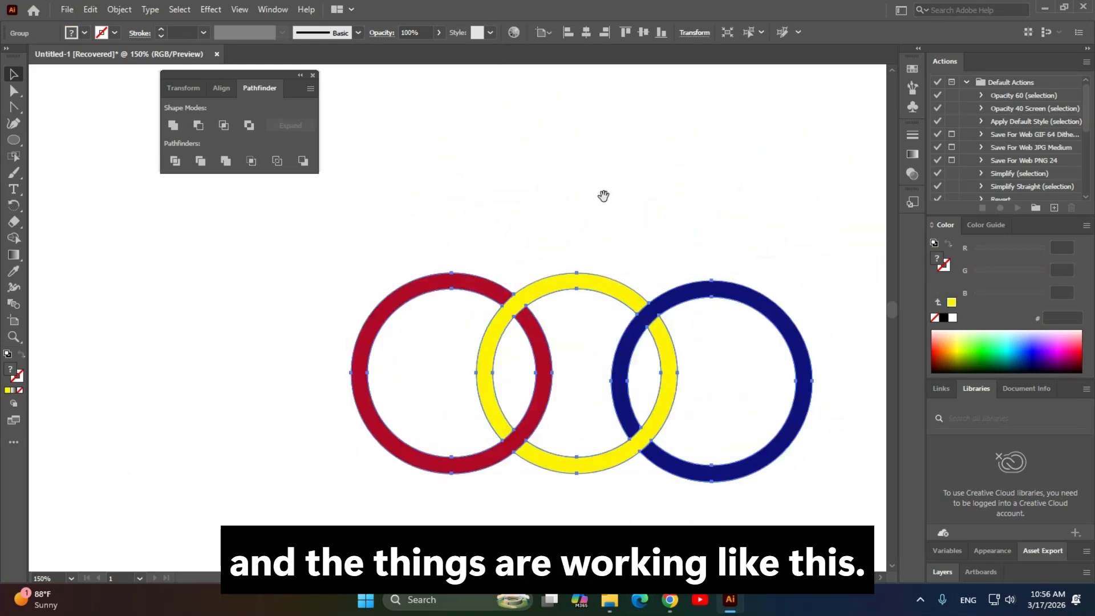
left_click_drag(604, 196, 613, 114)
key("ctrl+minus")
key("ctrl+minus")
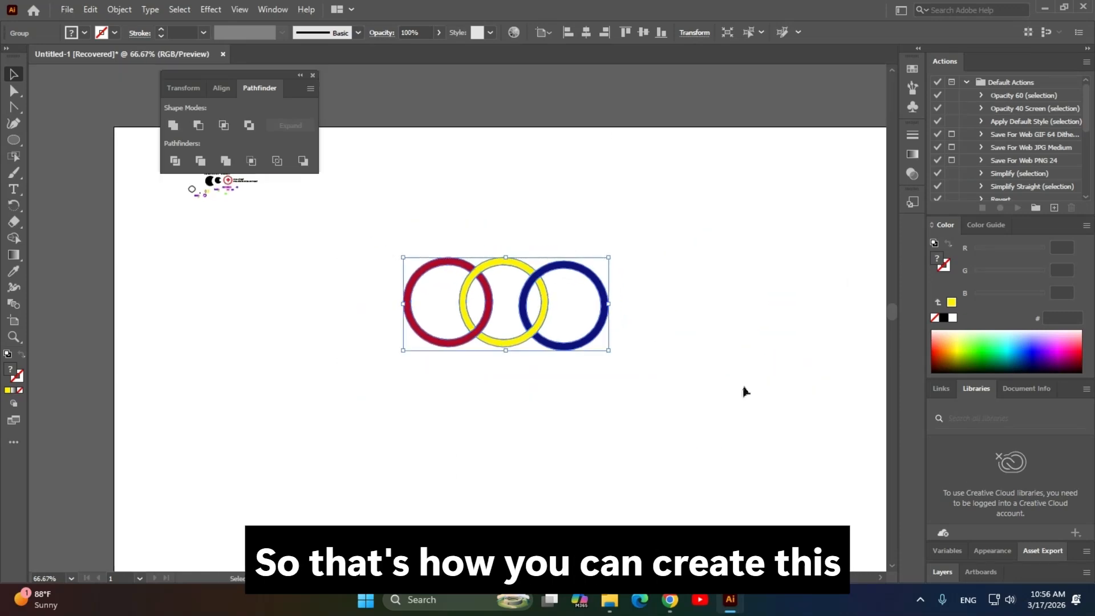
key("ctrl+plus")
key("ctrl+plus")
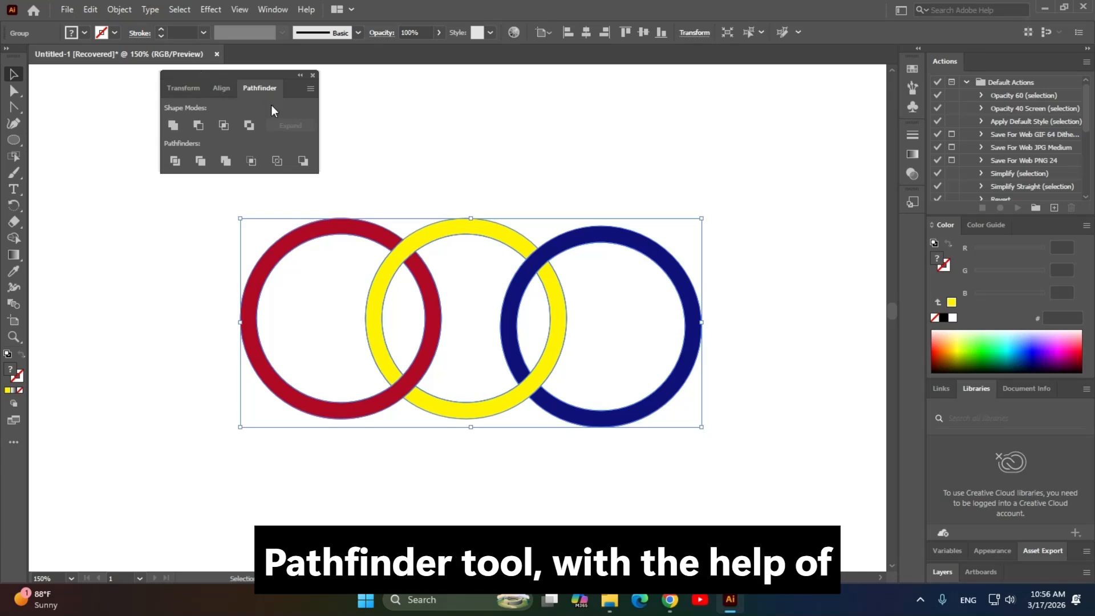
Select the three merged rings, try to group them, and check their available grouping commands without applying any.
key("space")
left_click_drag(460, 258, 535, 287)
left_click(470, 142)
left_click_drag(335, 199, 814, 482)
key("ctrl+g")
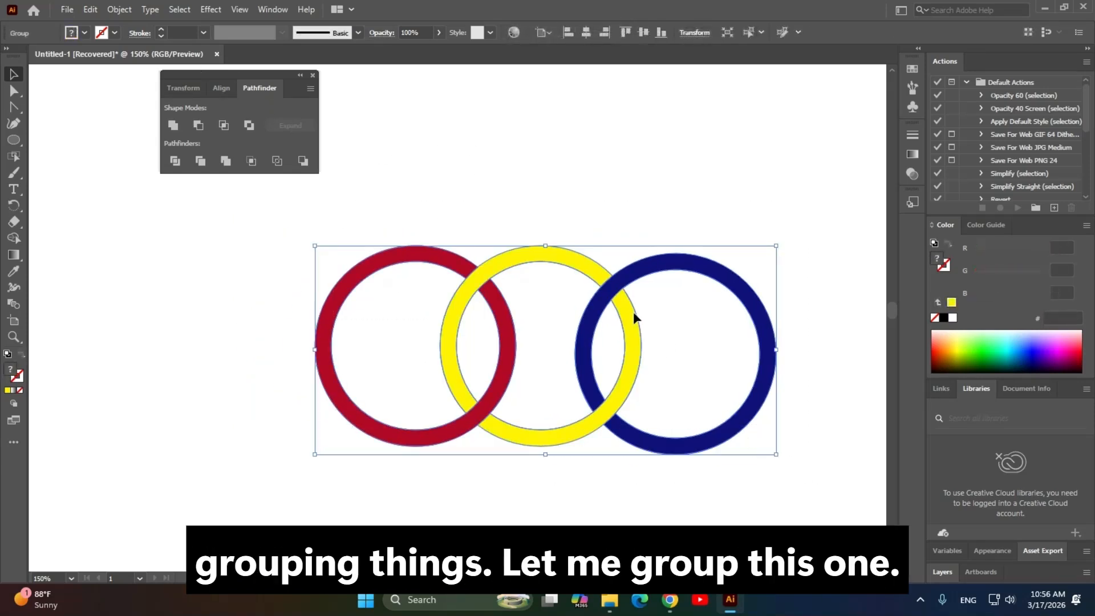
right_click(589, 269)
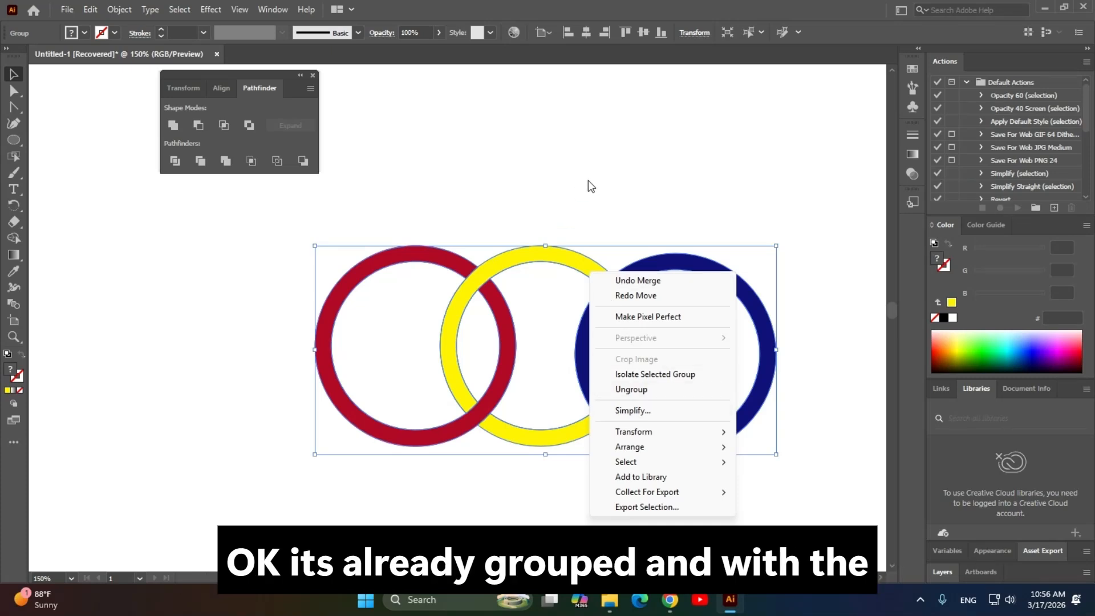
left_click(584, 211)
left_click(557, 262)
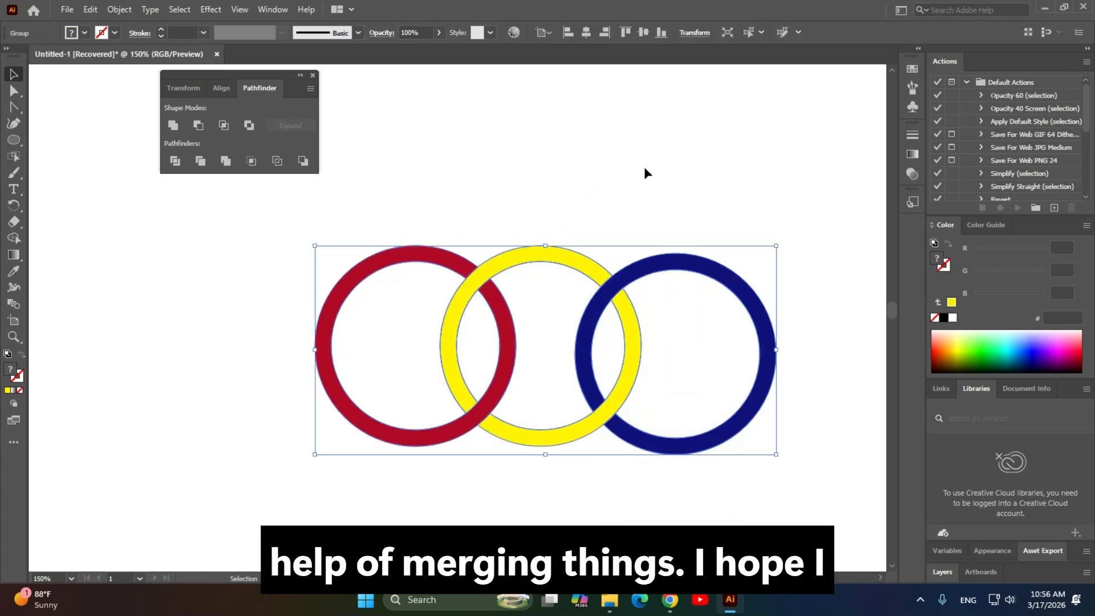
key("space")
left_click_drag(637, 171, 565, 185)
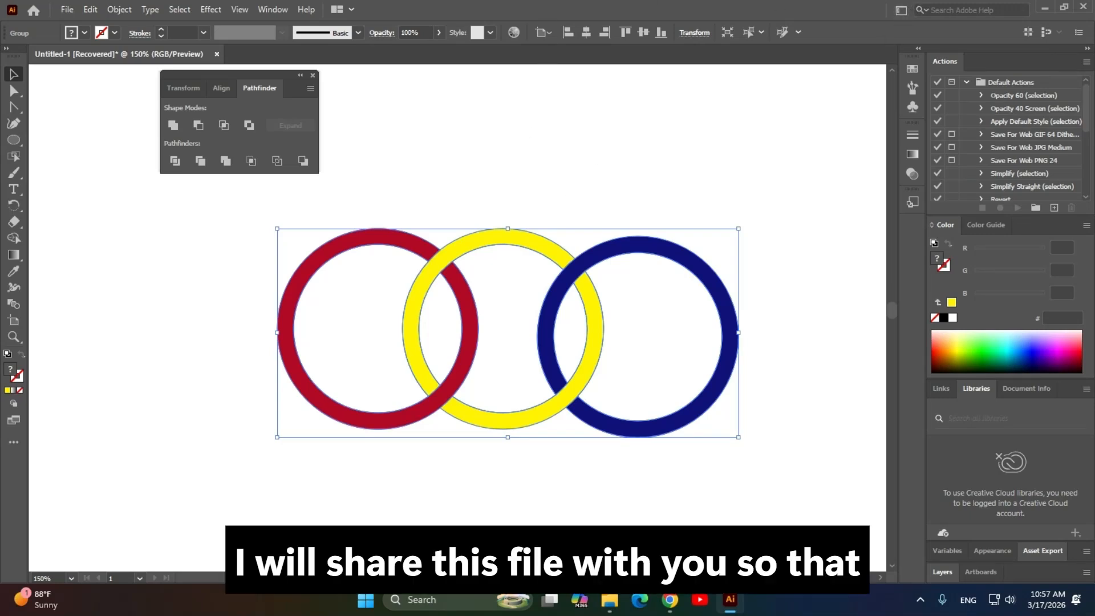
key("alt+Tab")
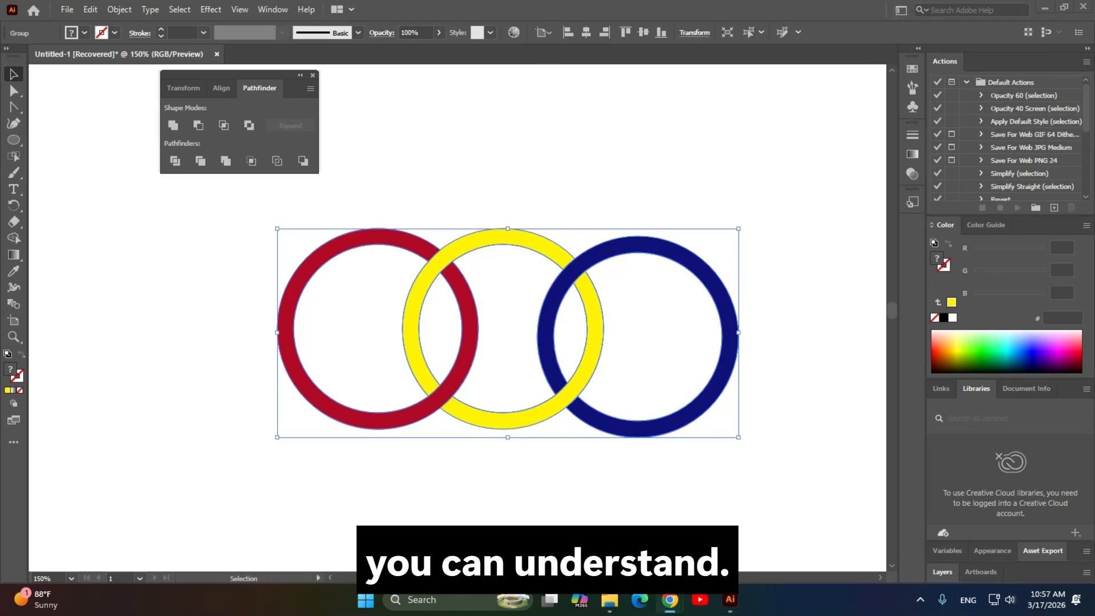
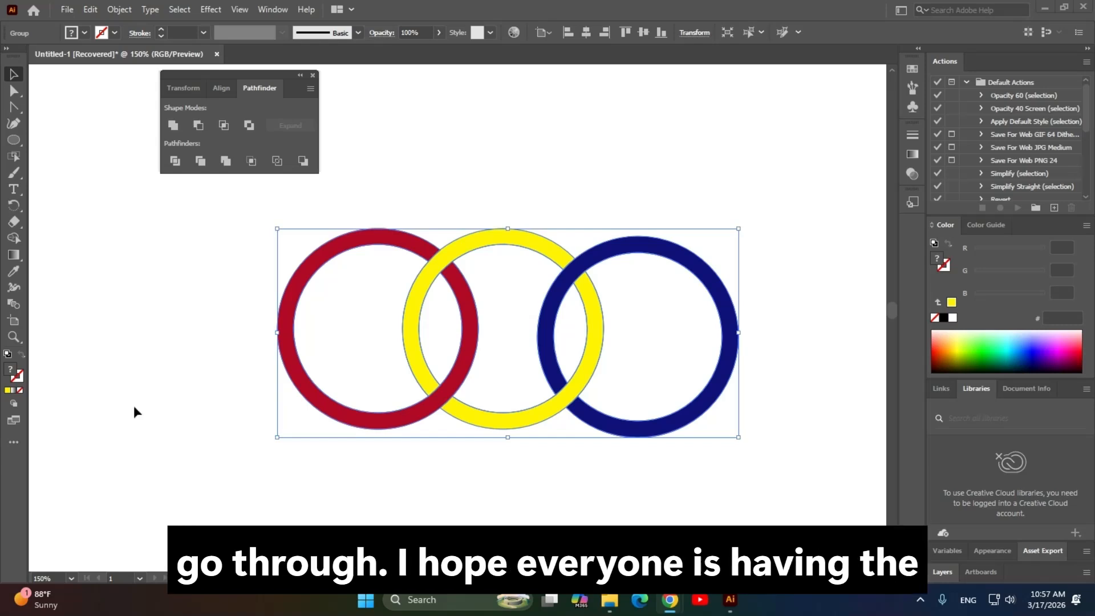
scroll(200, 411, "down", 2)
scroll(269, 423, "left", 4)
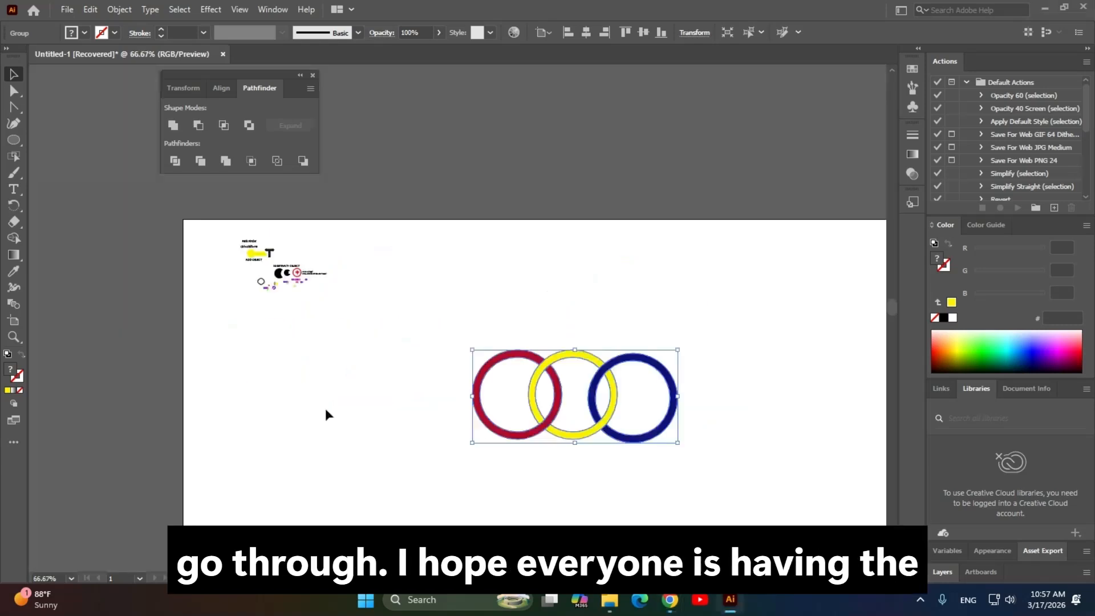
Enlarge the small group of Pathfinder notes and example shapes and move it clear of the three rings.
left_click(275, 277)
left_click_drag(276, 278, 857, 436)
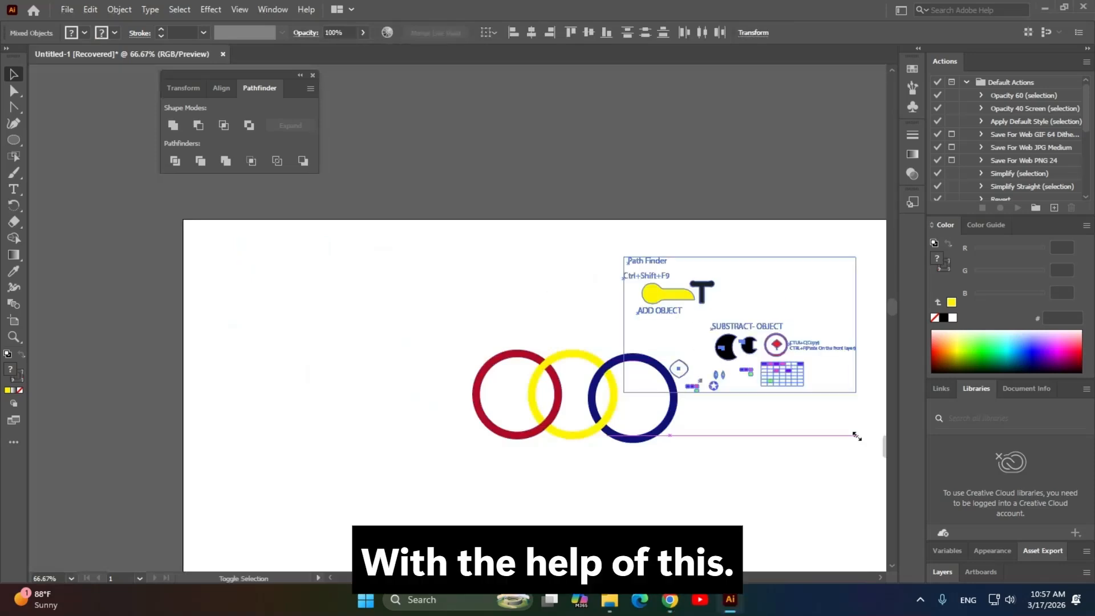
left_click_drag(786, 371, 387, 475)
left_click_drag(575, 407, 497, 333)
Select the three rings, view the Olympic rings reference image in Chrome for comparison, and return to Illustrator.
left_click_drag(680, 442, 415, 258)
scroll(556, 380, "up", 2)
left_click_drag(557, 381, 640, 458)
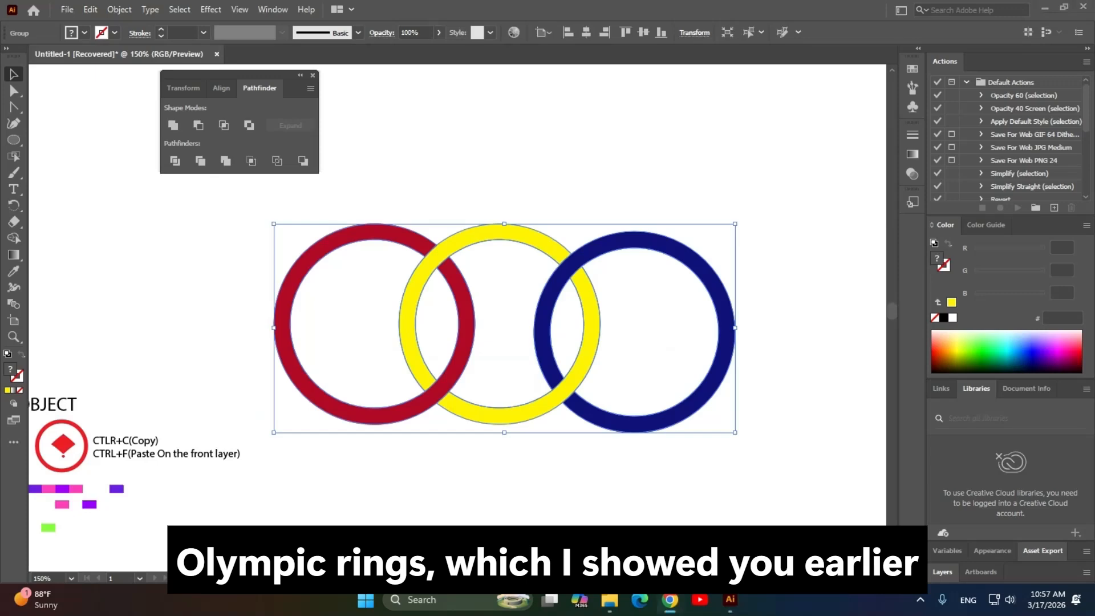
mouse_move(670, 599)
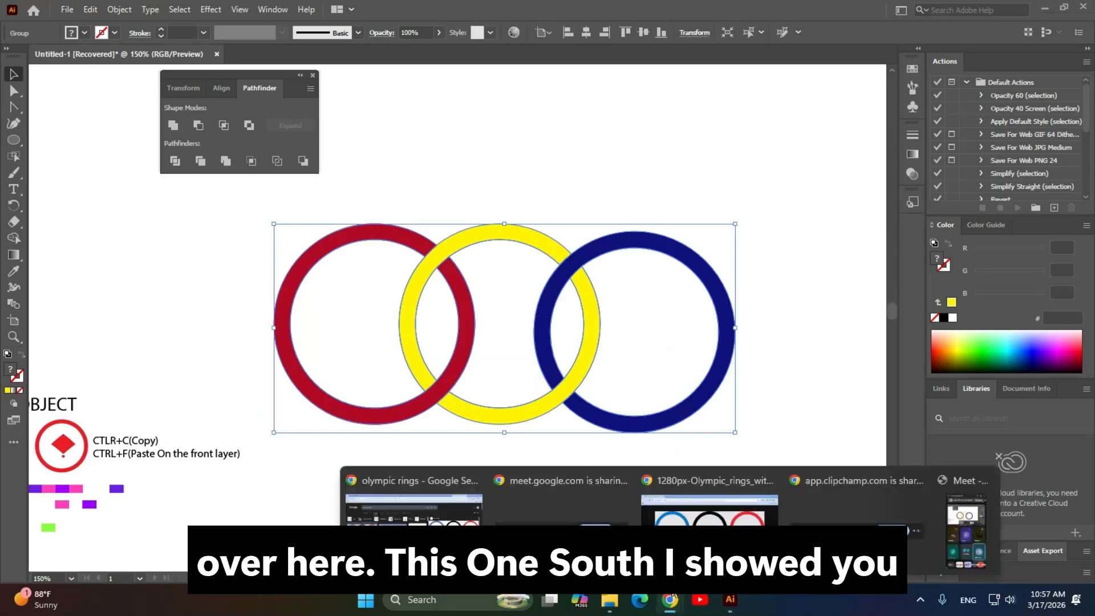
left_click(710, 502)
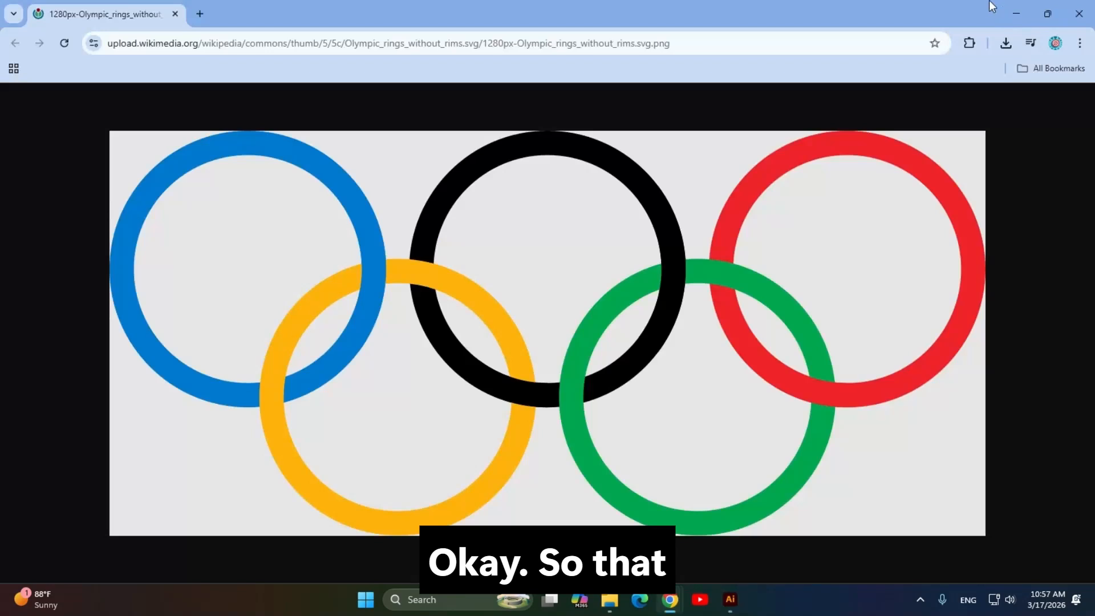
left_click(1017, 13)
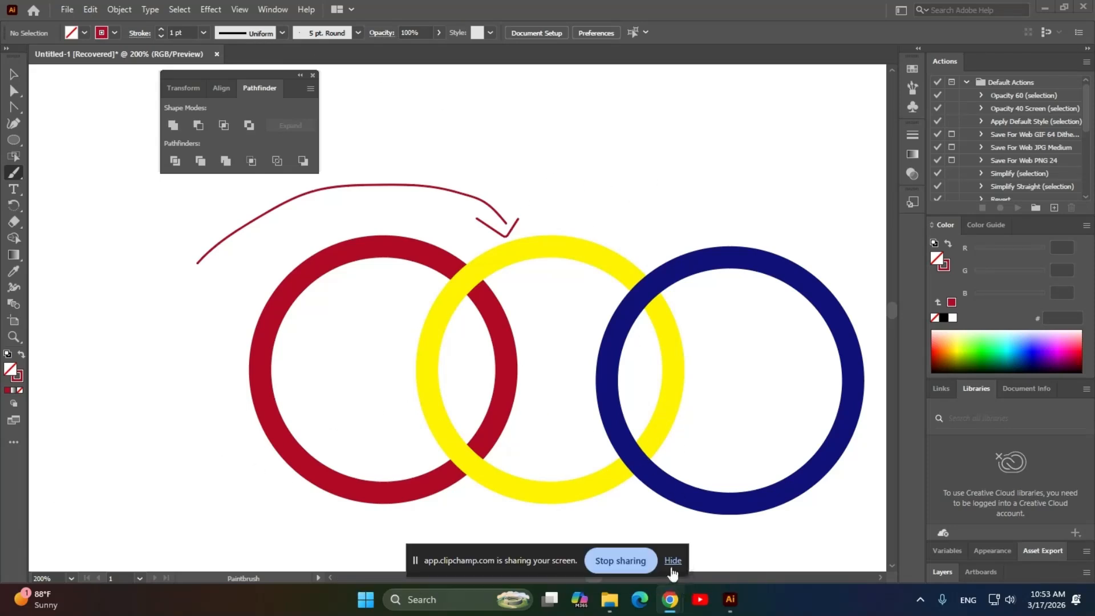
Hide the screen-sharing notice and delete the hand-drawn red arrow above the rings.
left_click(672, 574)
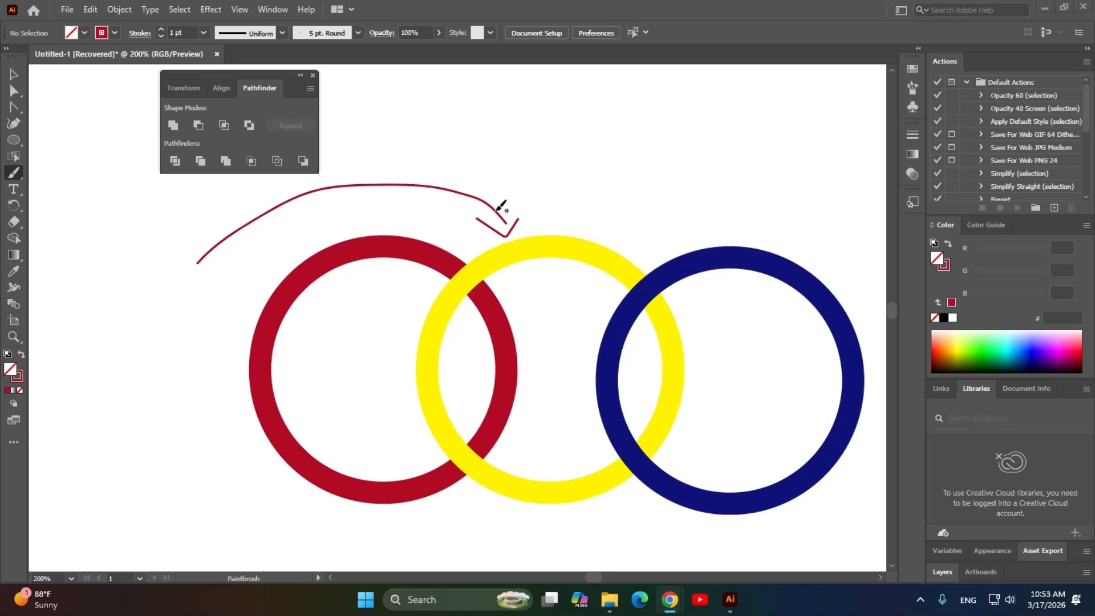
left_click(14, 74)
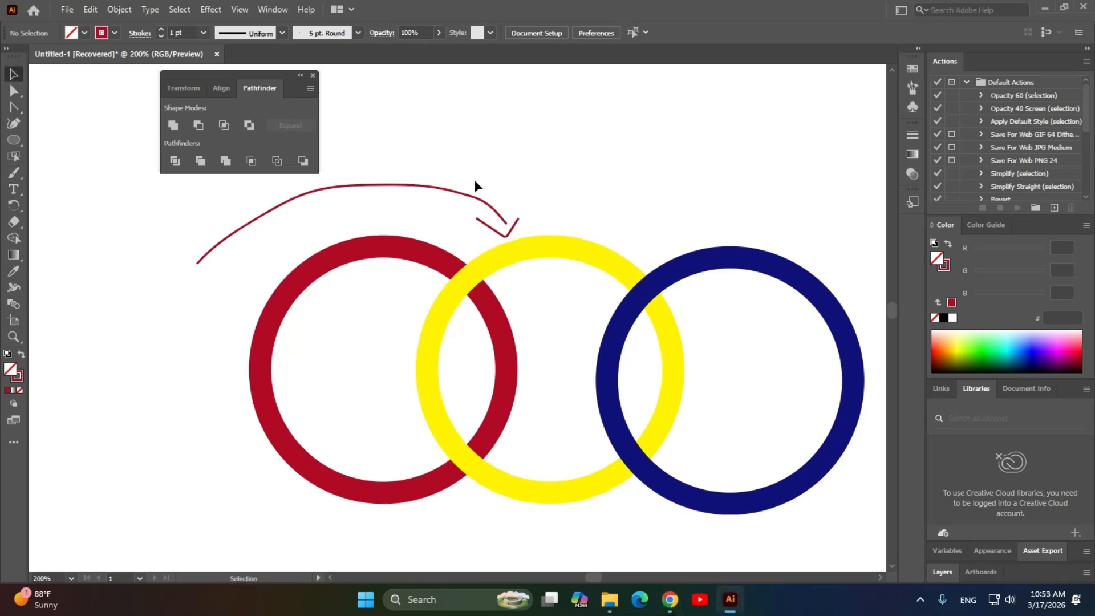
left_click(471, 201)
key("Delete")
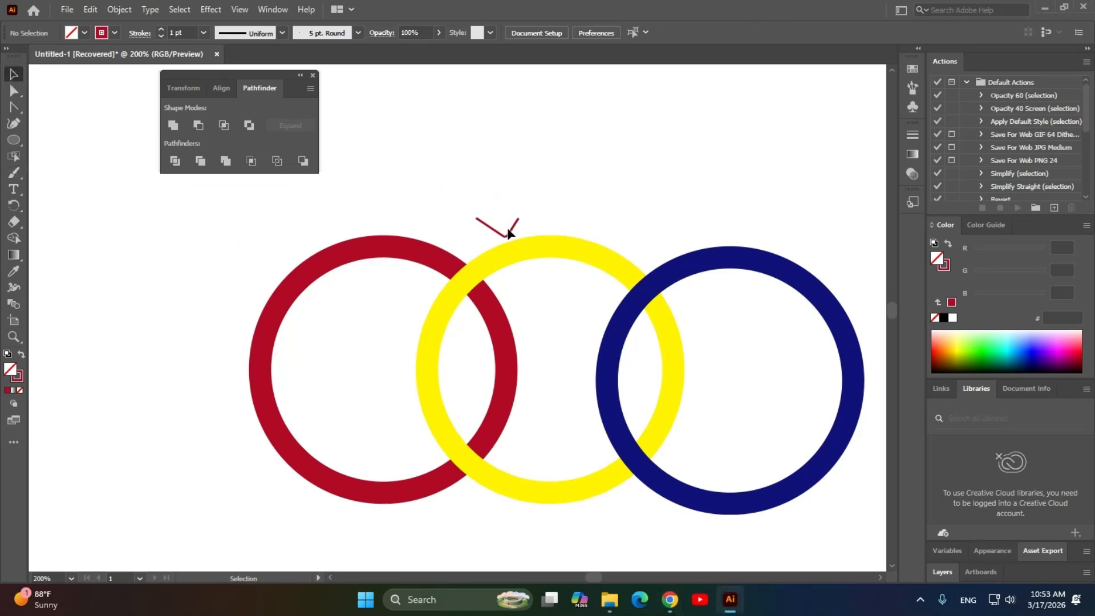
scroll(514, 222, "down", 1)
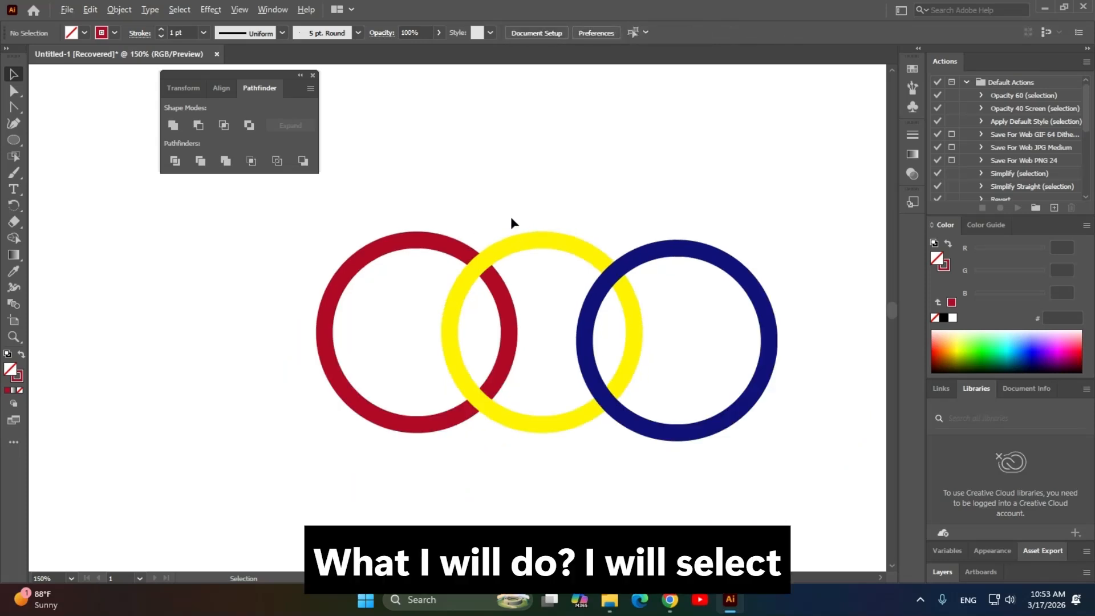
Select all three rings and split them at their overlaps with Pathfinder Divide.
left_click_drag(470, 216, 577, 174)
left_click_drag(422, 155, 812, 429)
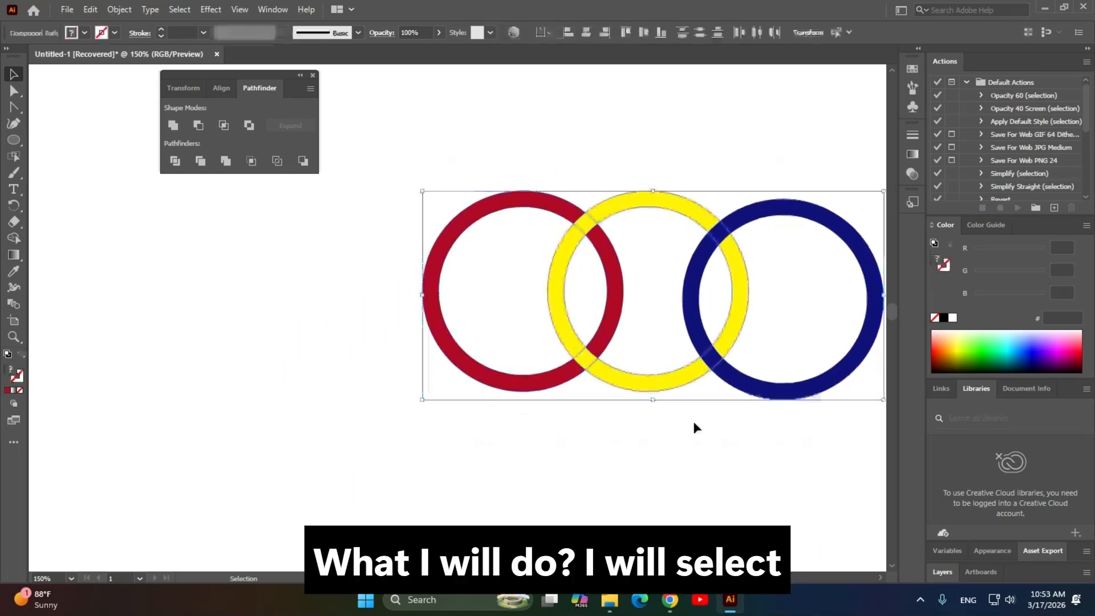
left_click_drag(648, 436, 592, 472)
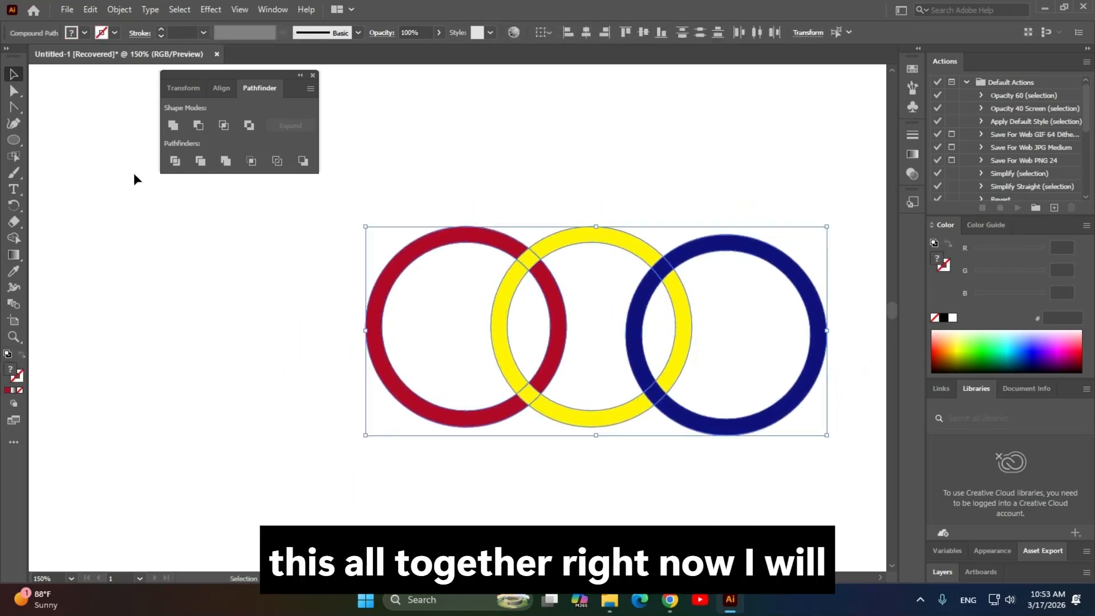
left_click(174, 161)
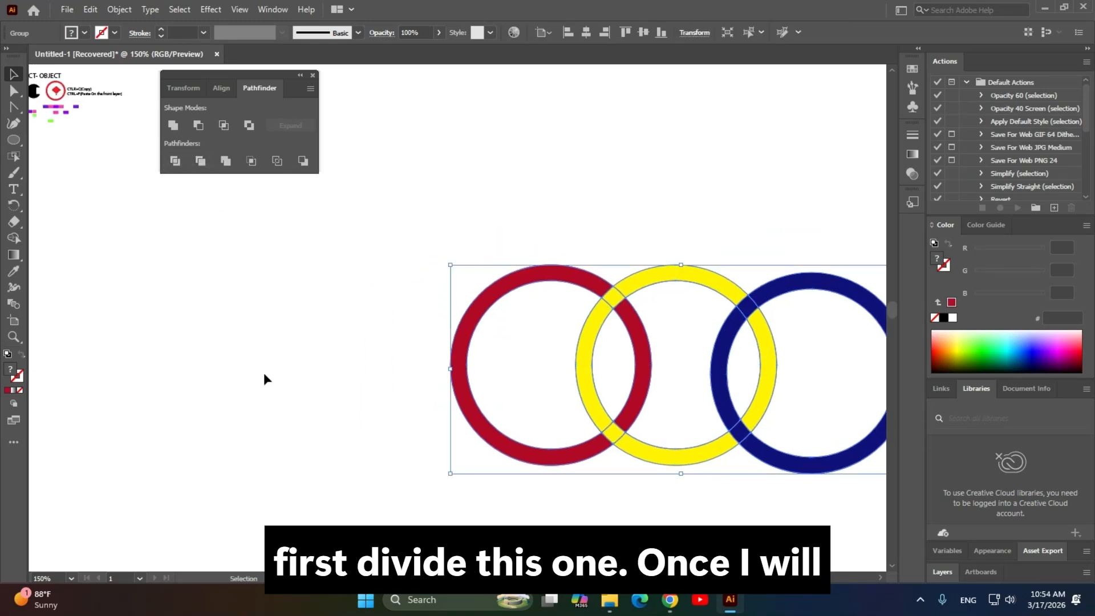
left_click(317, 293)
left_click(502, 311)
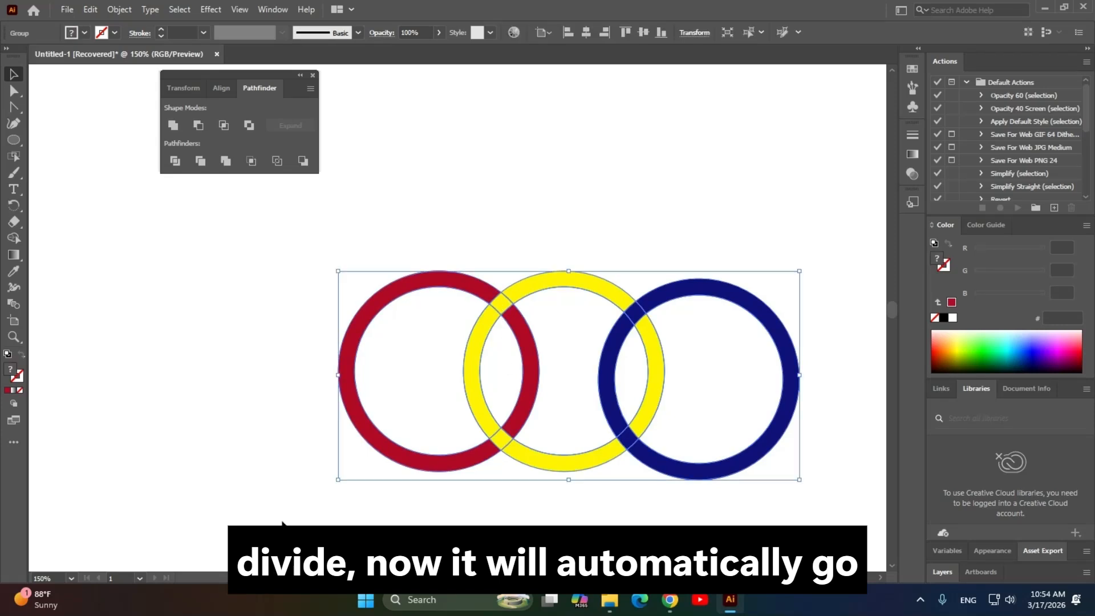
Ungroup the divided rings and deselect the pieces.
scroll(530, 385, "down", 3)
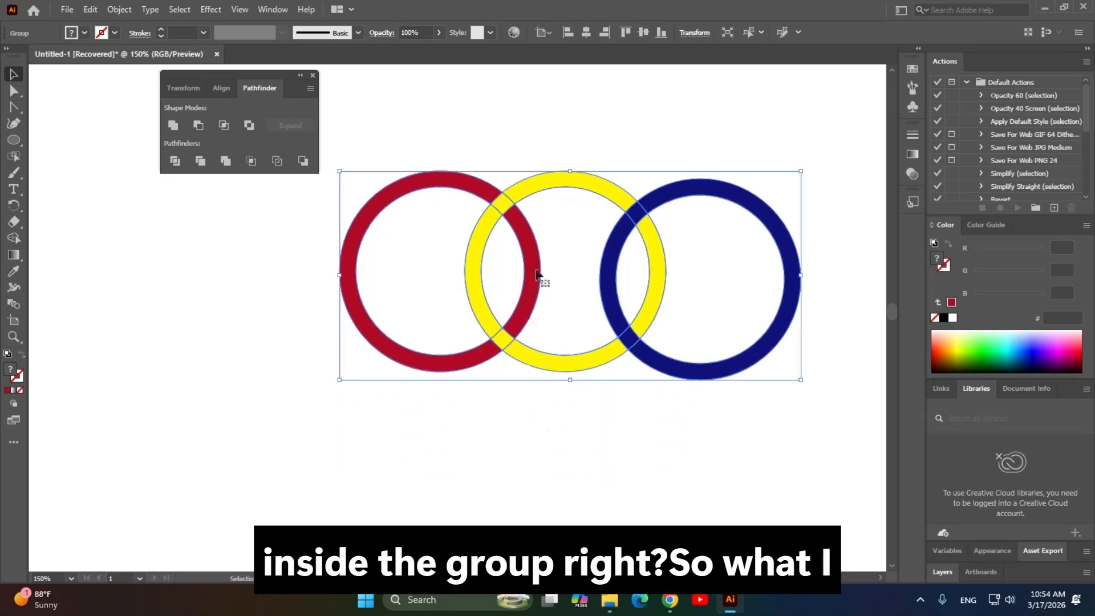
scroll(542, 278, "up", 2)
right_click(496, 265)
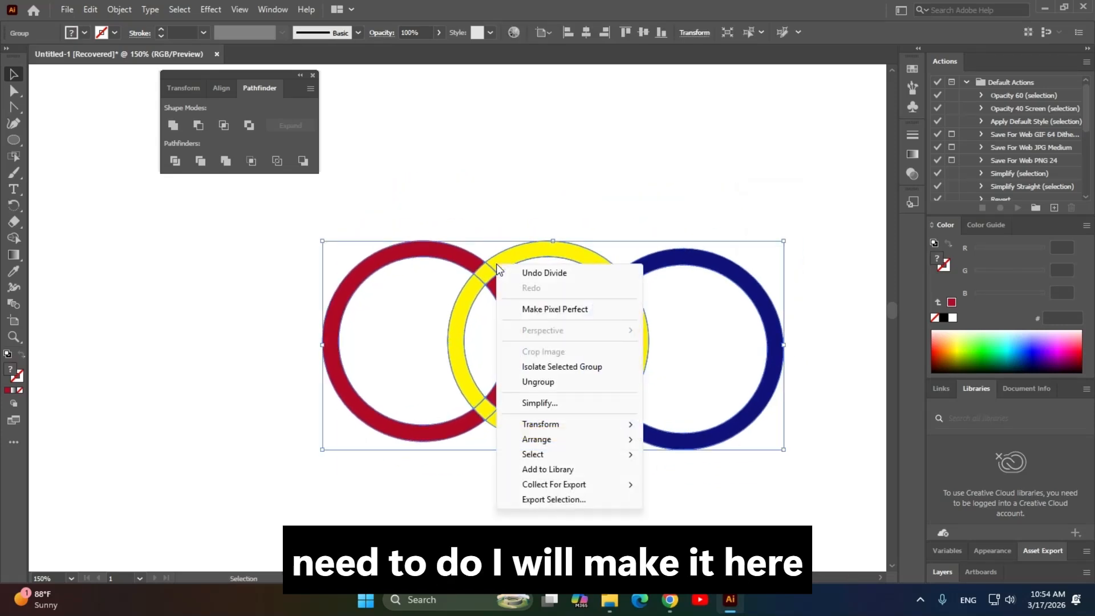
left_click(537, 382)
left_click(522, 153)
Trial-move the upper and lower overlap pieces between the red and yellow rings, undoing each move.
scroll(521, 211, "up", 3)
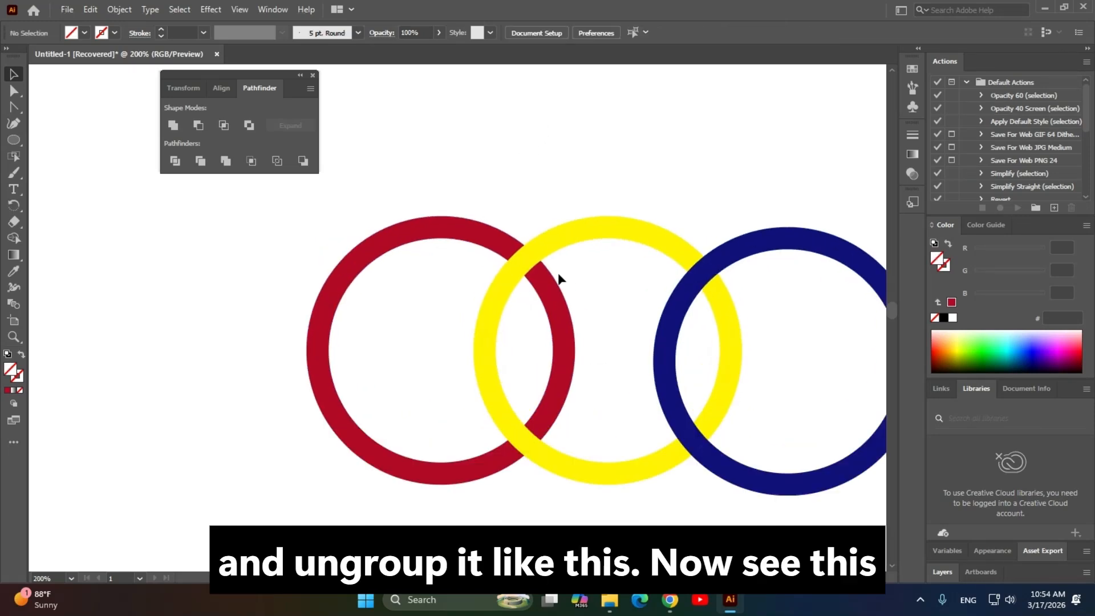
left_click(542, 279)
left_click_drag(540, 270, 560, 158)
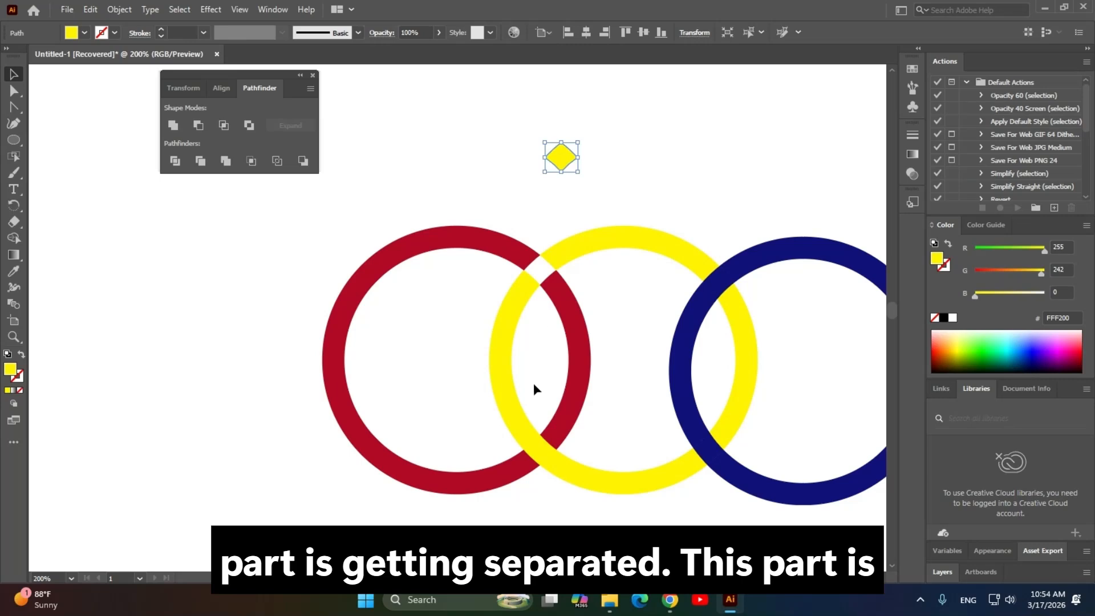
key("ctrl+z")
left_click_drag(536, 449, 384, 400)
key("ctrl+z")
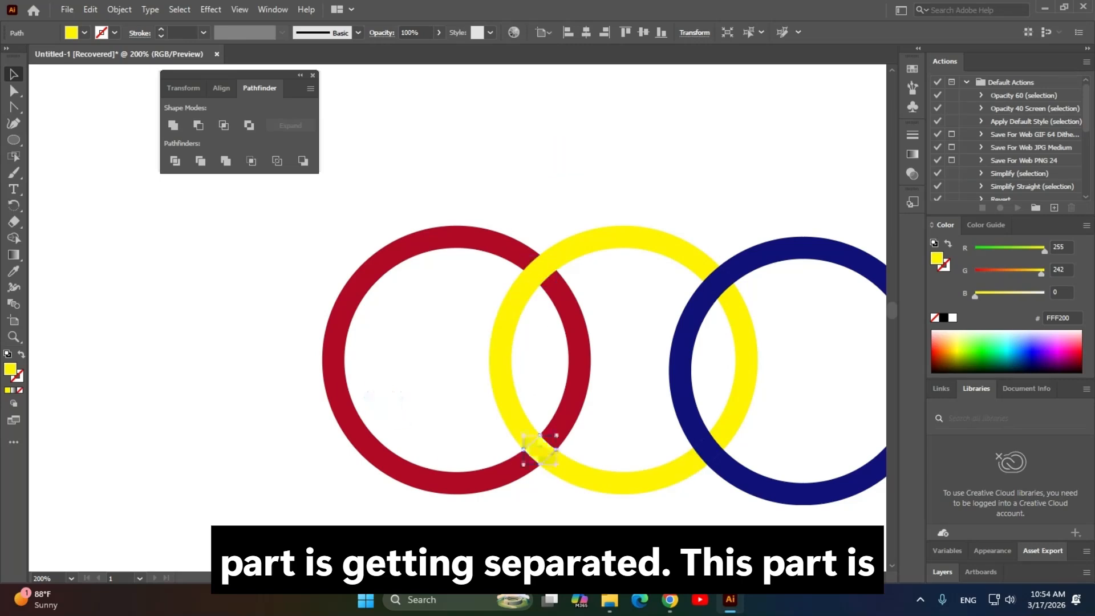
left_click(218, 392)
left_click_drag(227, 349, 205, 381)
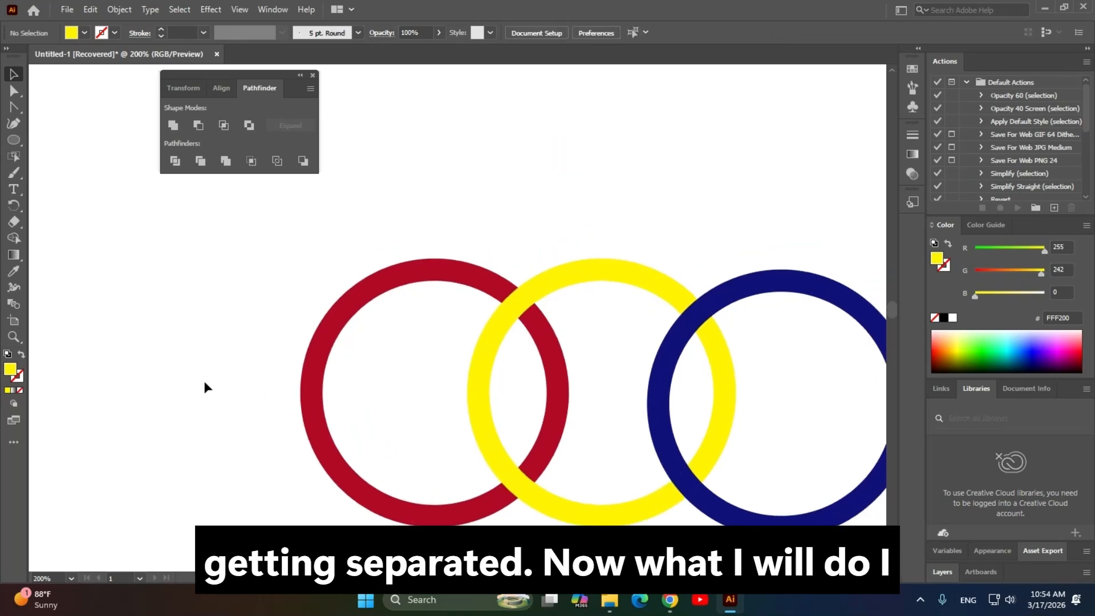
Recolor the upper overlap piece of the red and yellow rings with the red ring's fill using the Eyedropper.
left_click(481, 288)
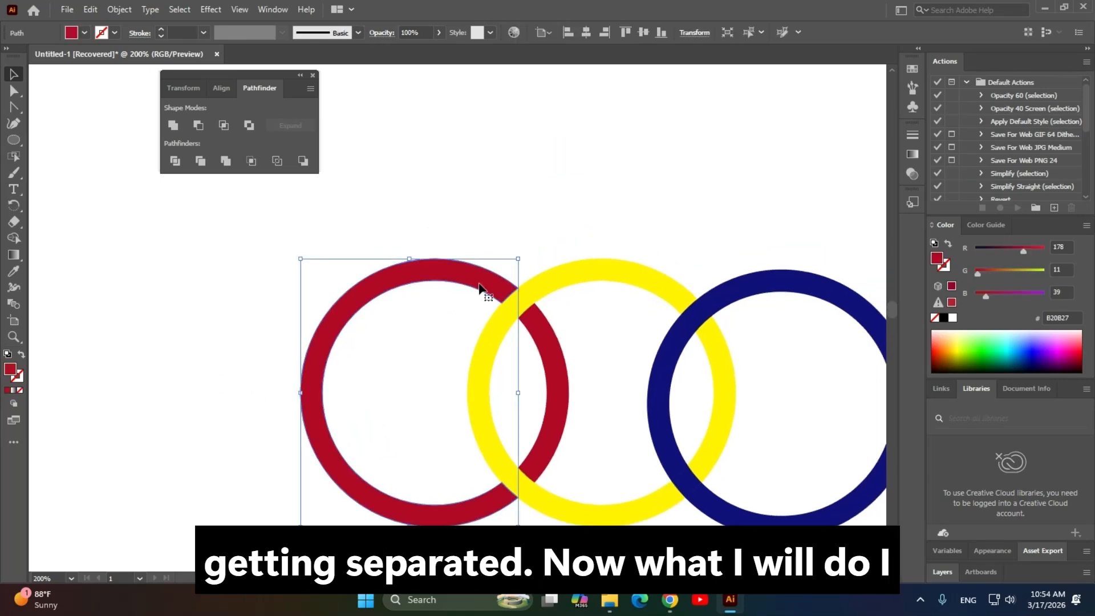
left_click(518, 305)
left_click_drag(395, 388, 421, 370)
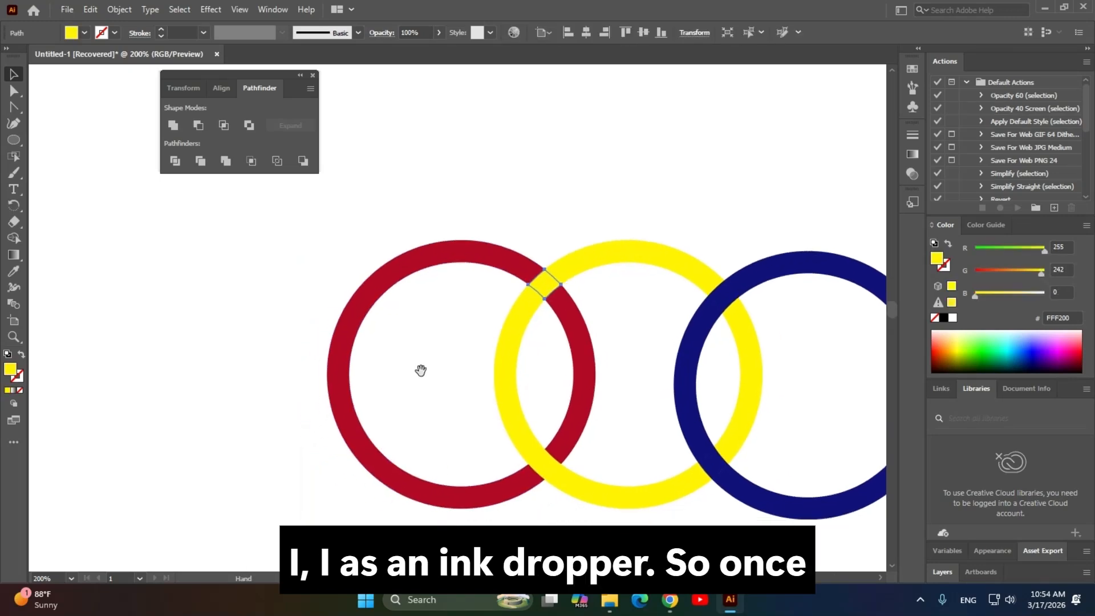
key("i")
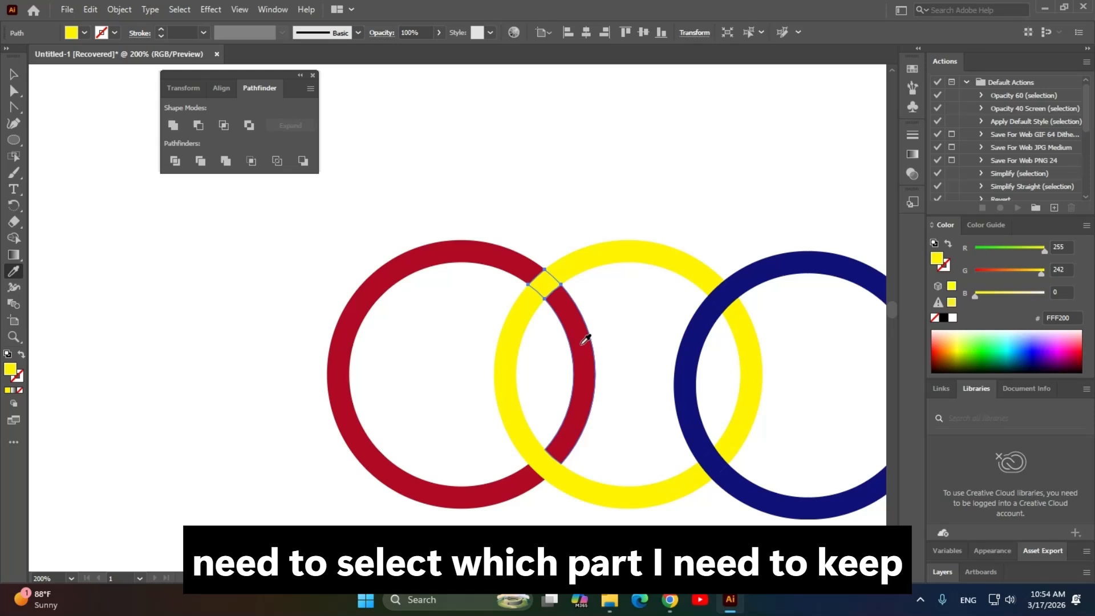
left_click(546, 279)
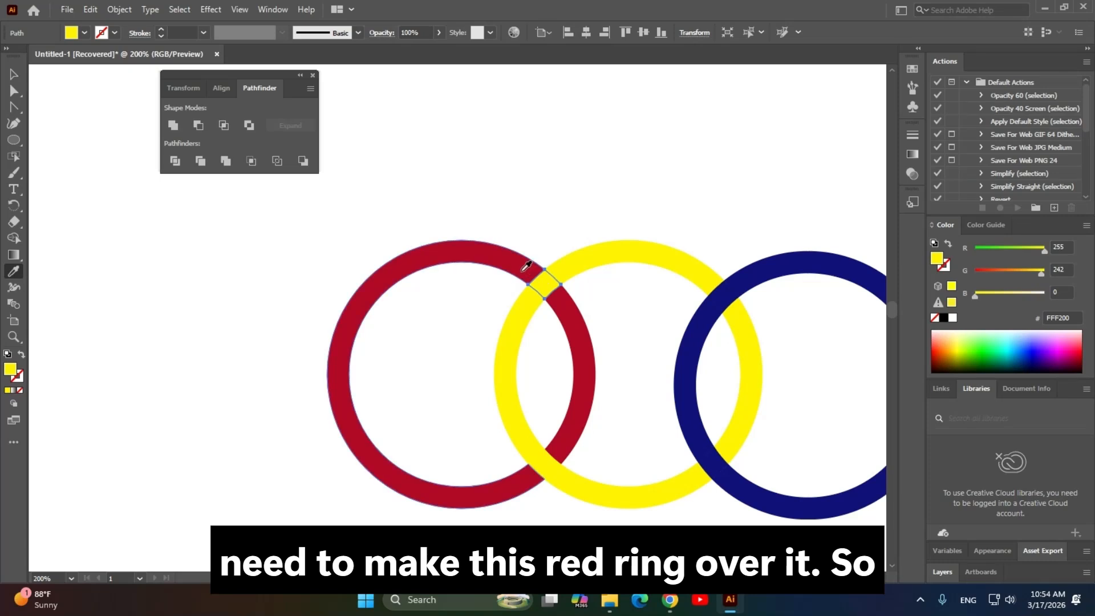
left_click(526, 266)
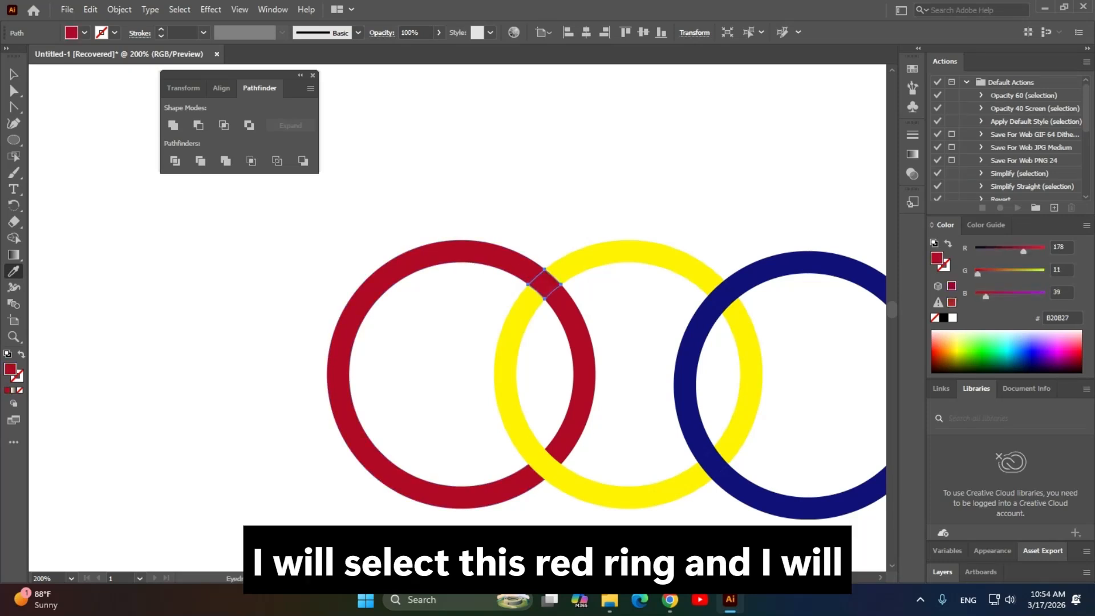
left_click(11, 73)
left_click(221, 321)
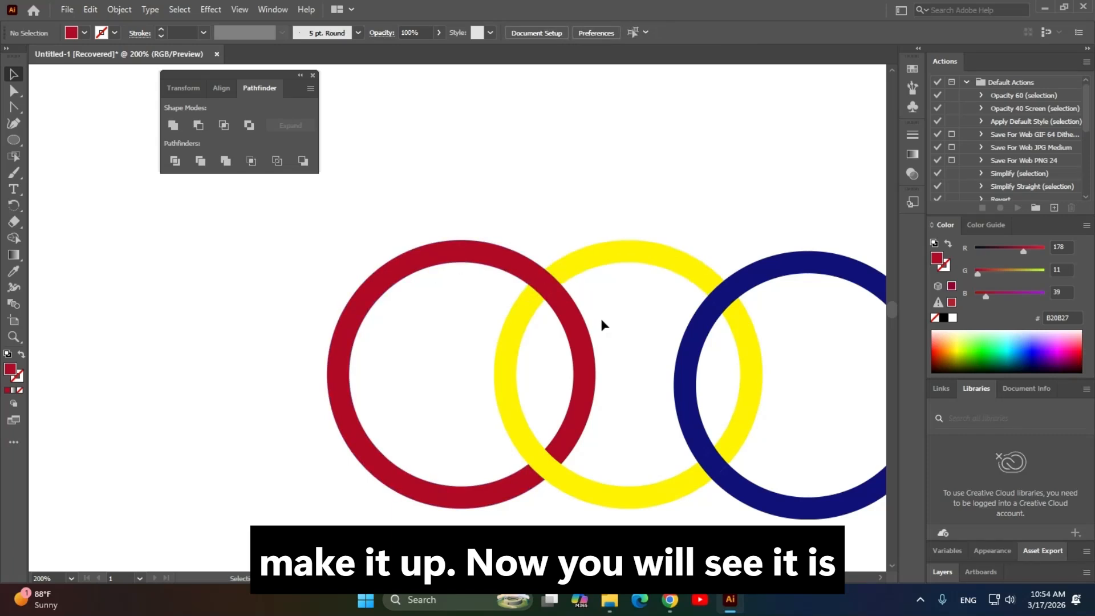
Try Pathfinder Divide on the selected yellow and blue ring pieces and undo it.
scroll(589, 342, "up", 2)
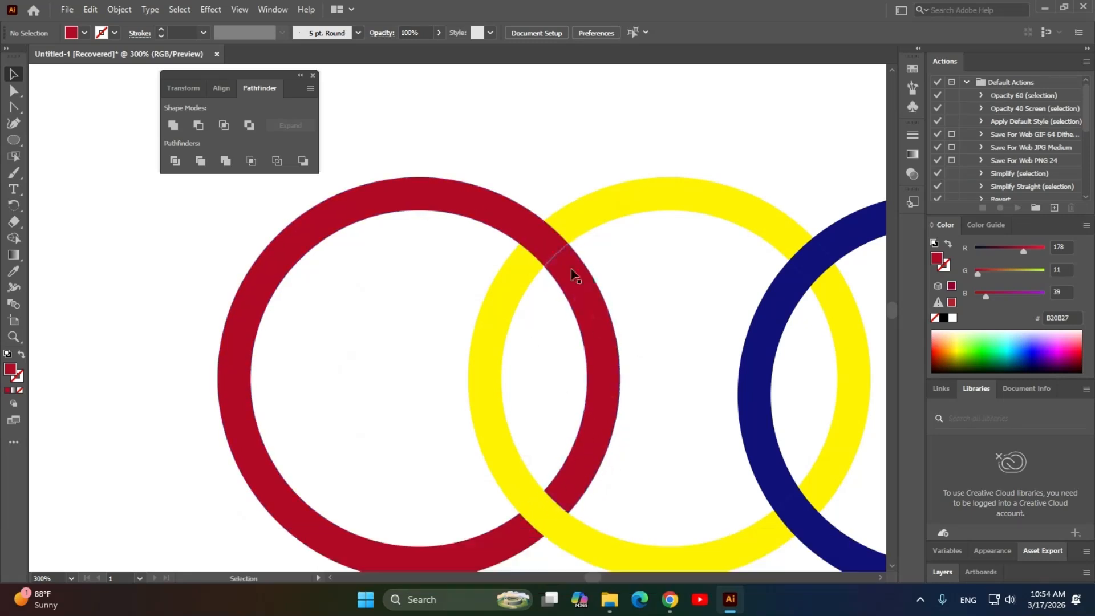
left_click_drag(660, 238, 460, 220)
left_click_drag(508, 126, 665, 354)
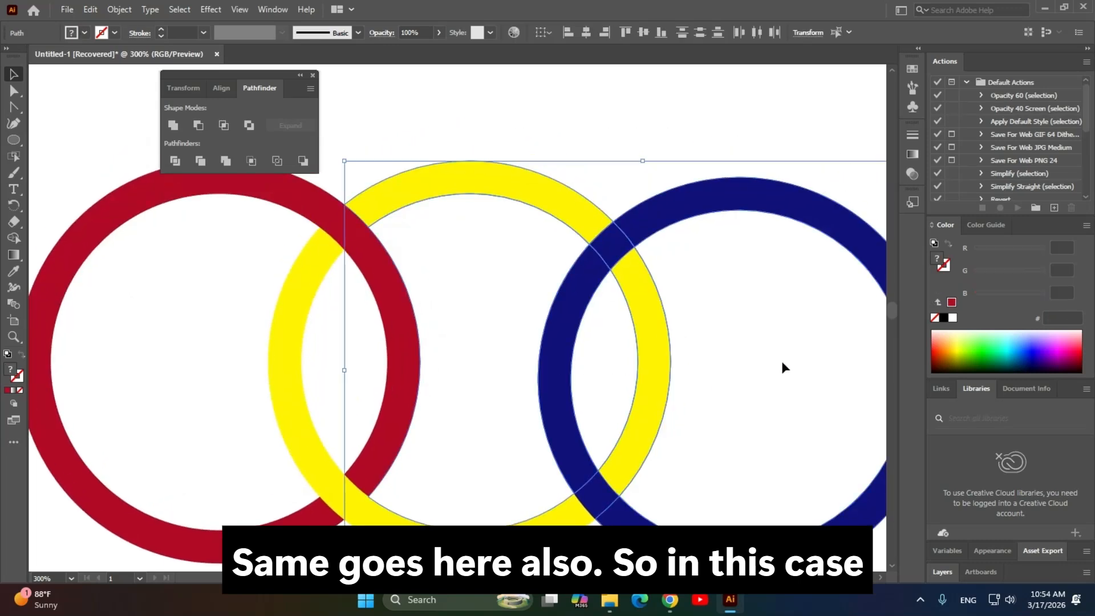
left_click_drag(738, 308, 652, 288)
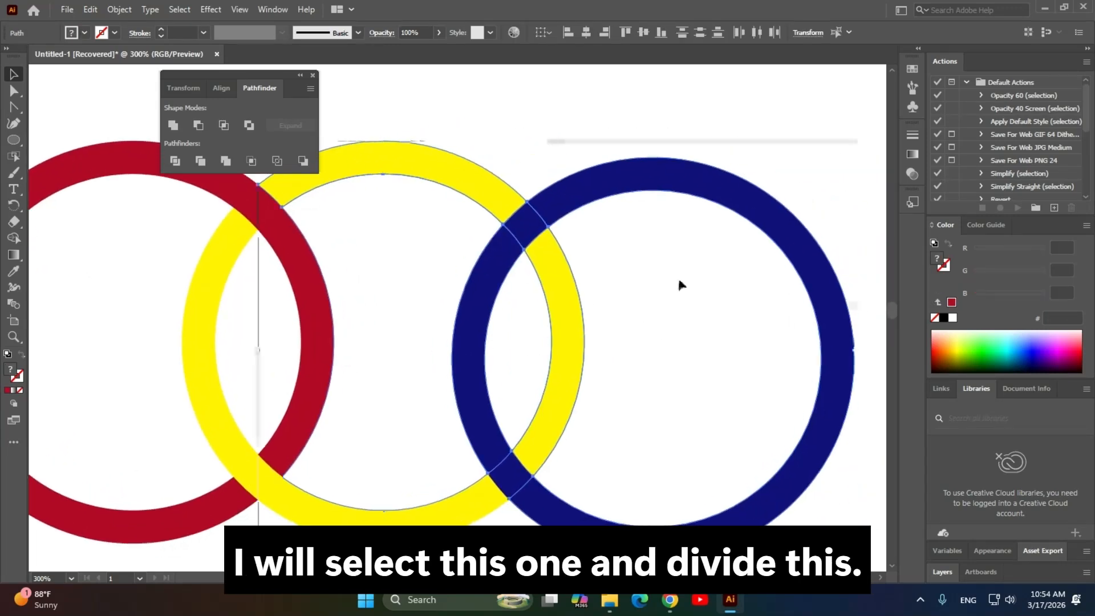
left_click(182, 160)
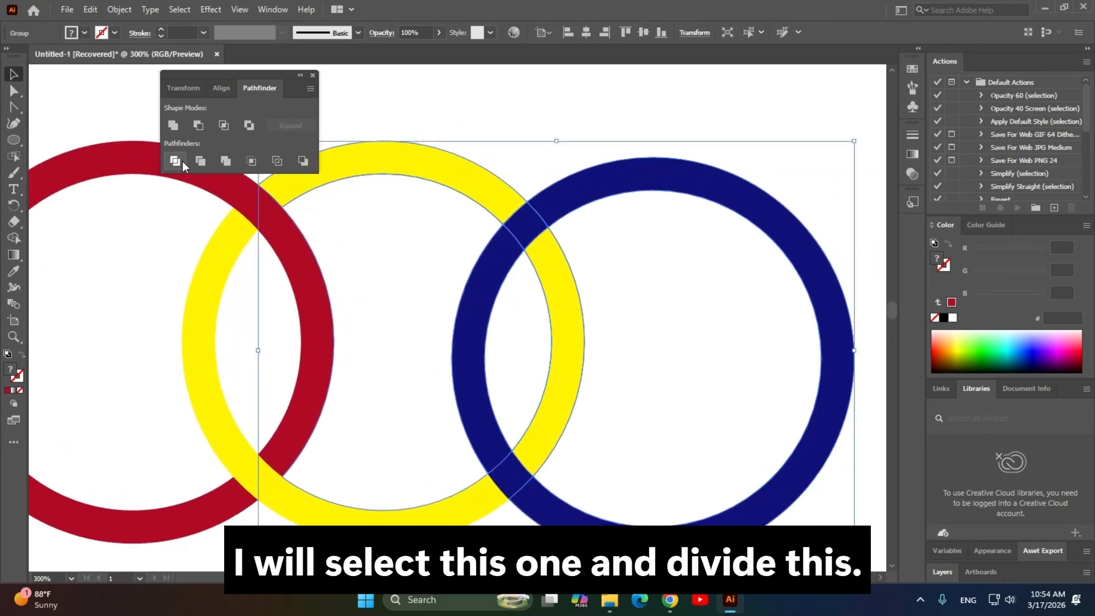
left_click(587, 119)
left_click(534, 227)
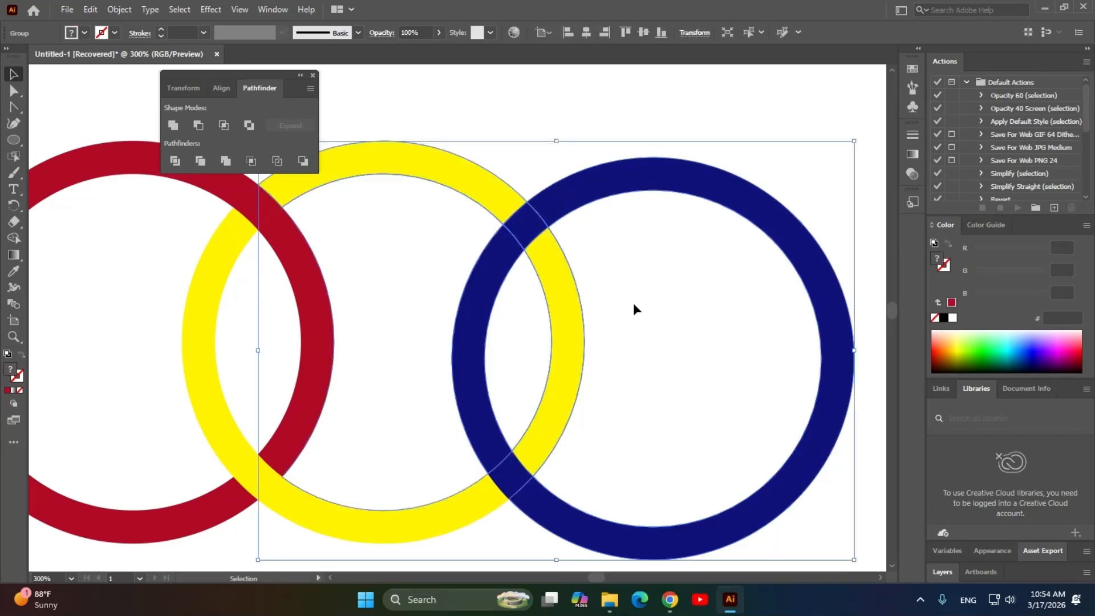
left_click(743, 354)
key("ctrl+z")
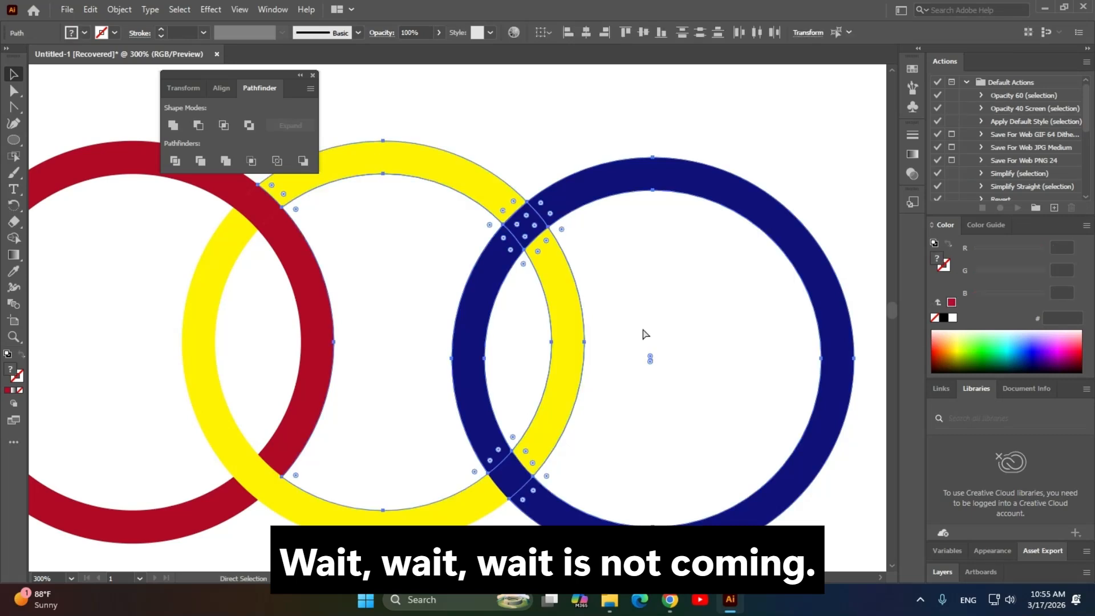
Trial-move the yellow arc lying within the blue ring toward that ring's center and undo the move.
left_click(549, 135)
left_click_drag(566, 273, 669, 270)
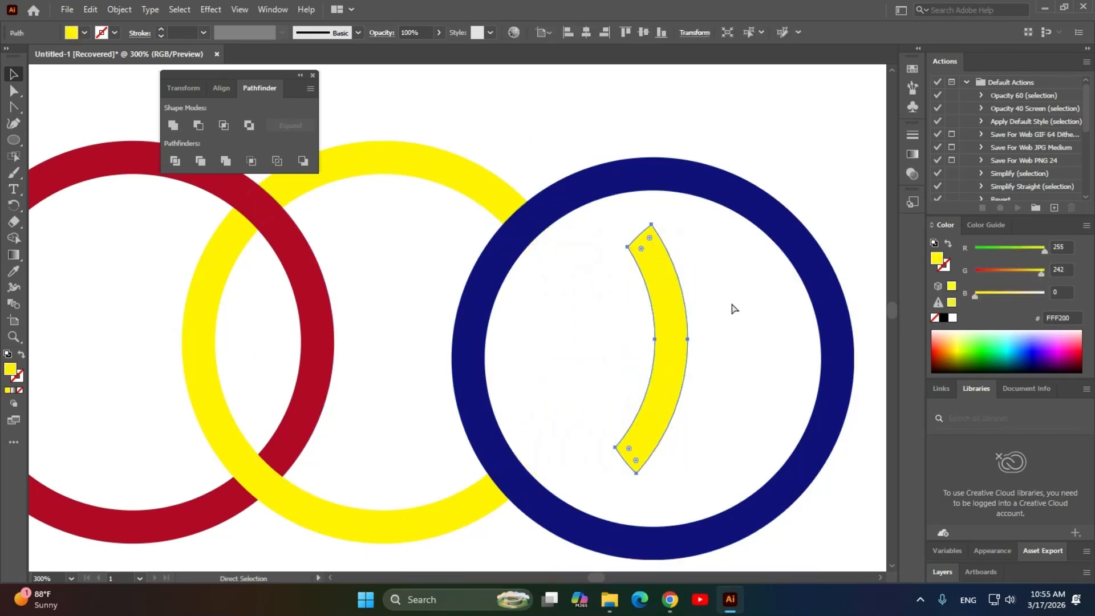
key("ctrl+z")
Check the yellow ring's separate pieces, trial-move the blue arc lying within the yellow ring, and undo the move.
left_click(497, 212)
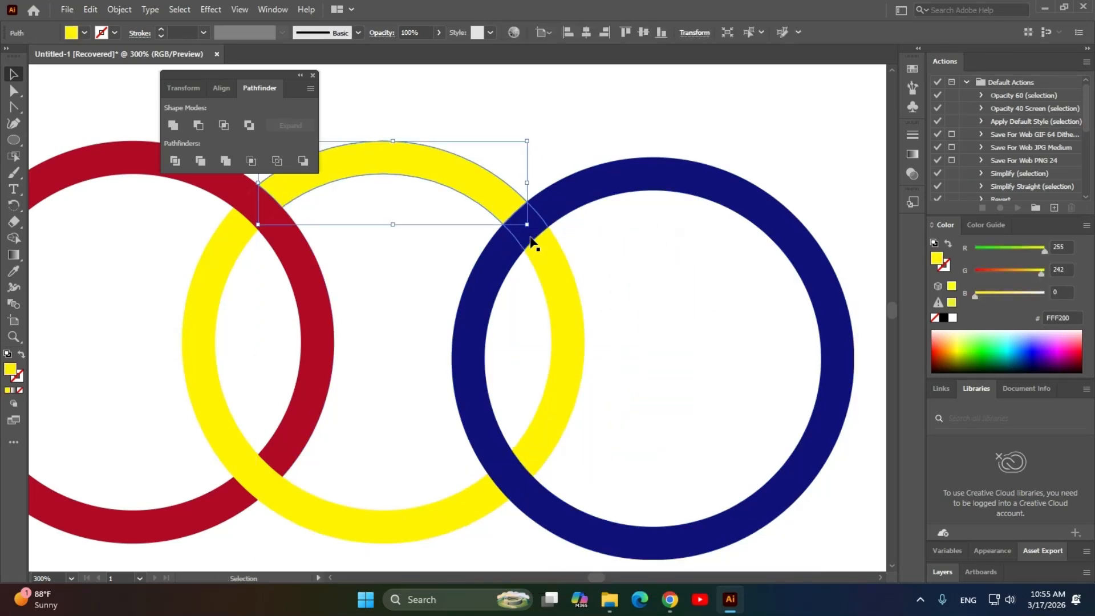
left_click(234, 439)
left_click(415, 533)
left_click(751, 415)
left_click_drag(751, 415, 794, 390)
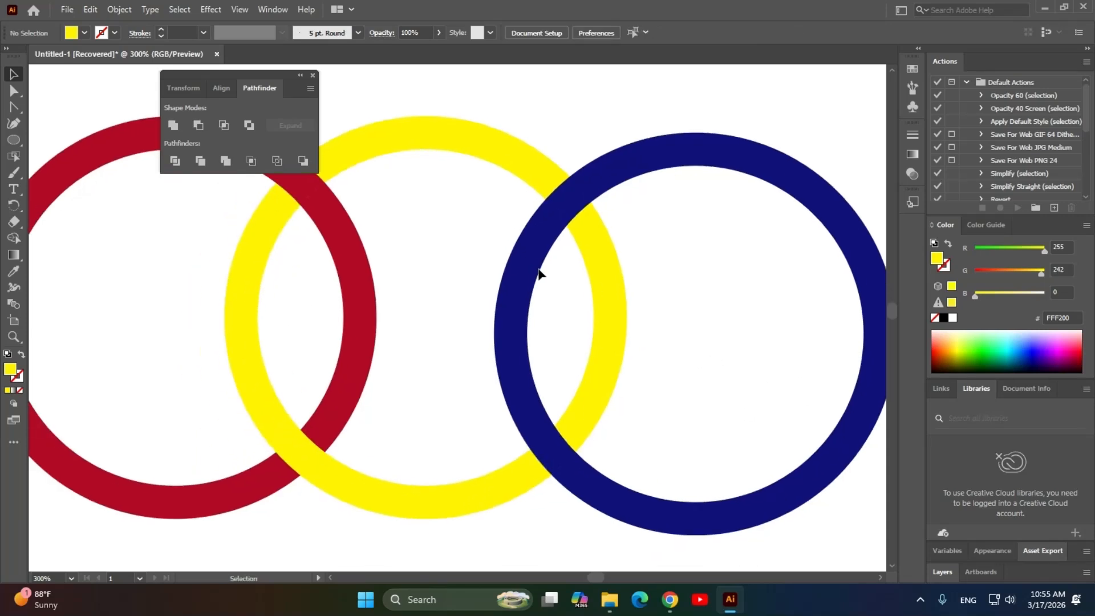
left_click_drag(533, 278, 639, 261)
key("ctrl+z")
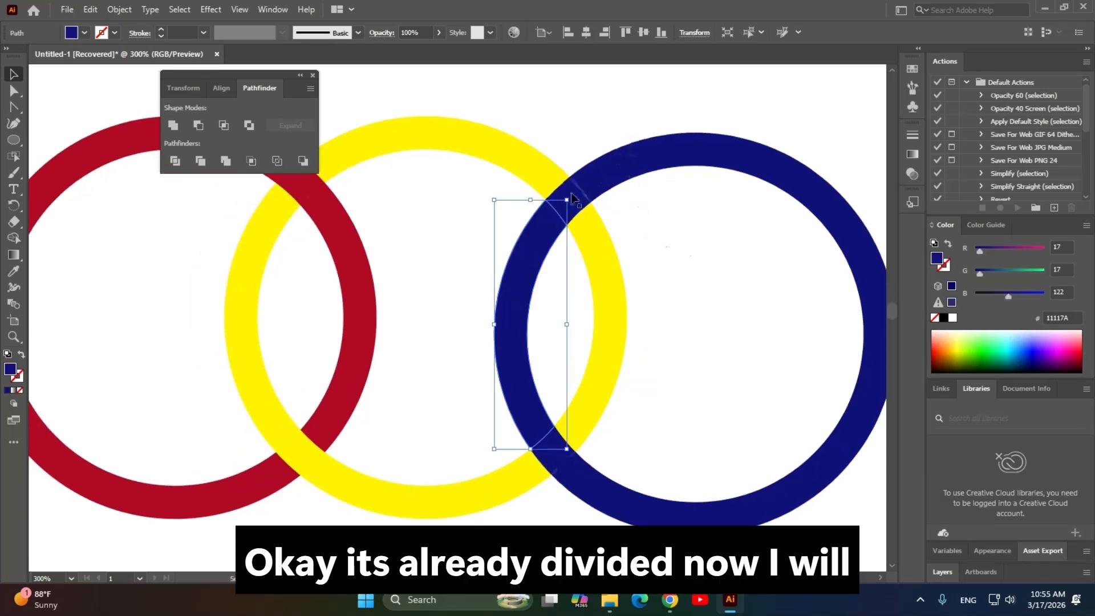
Try recoloring the upper overlap piece of the yellow and blue rings yellow with the Eyedropper and undo the recoloring.
left_click(679, 234)
left_click_drag(757, 272, 728, 308)
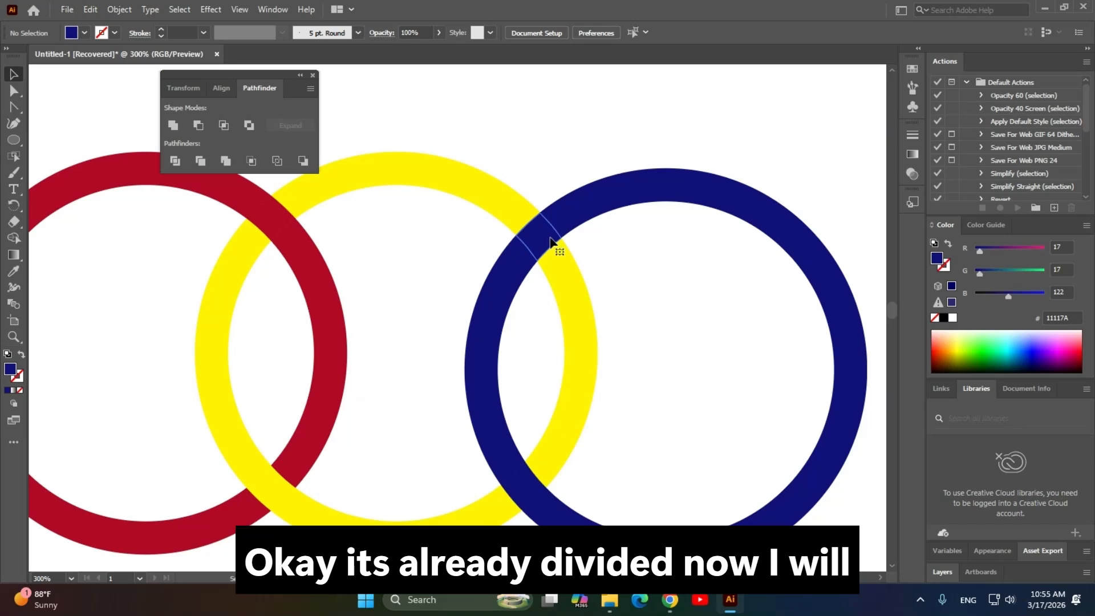
left_click(543, 258)
scroll(740, 366, "down", 2)
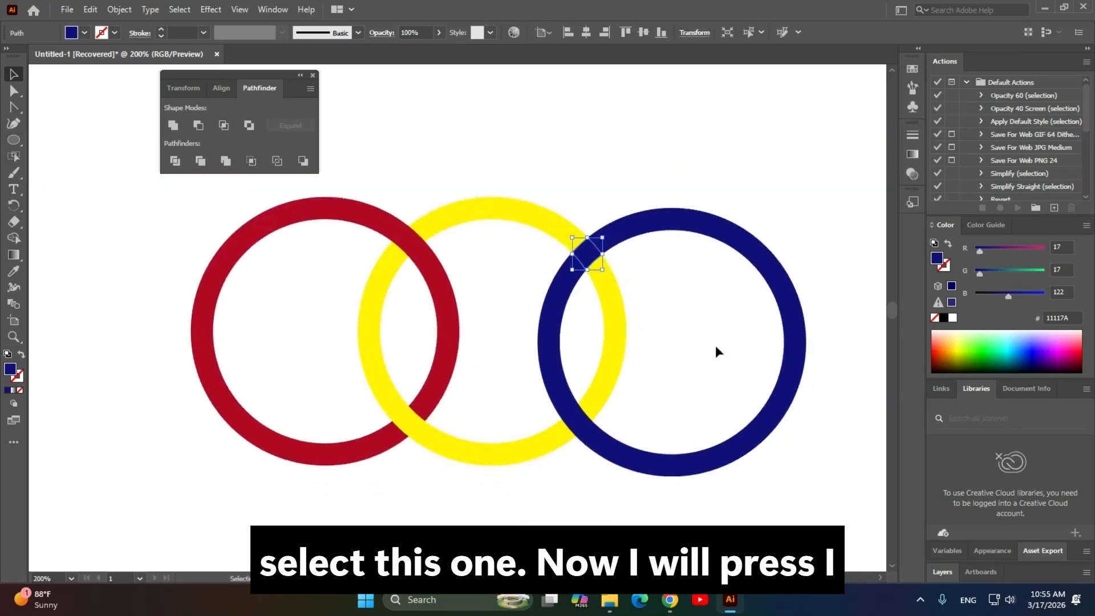
key("i")
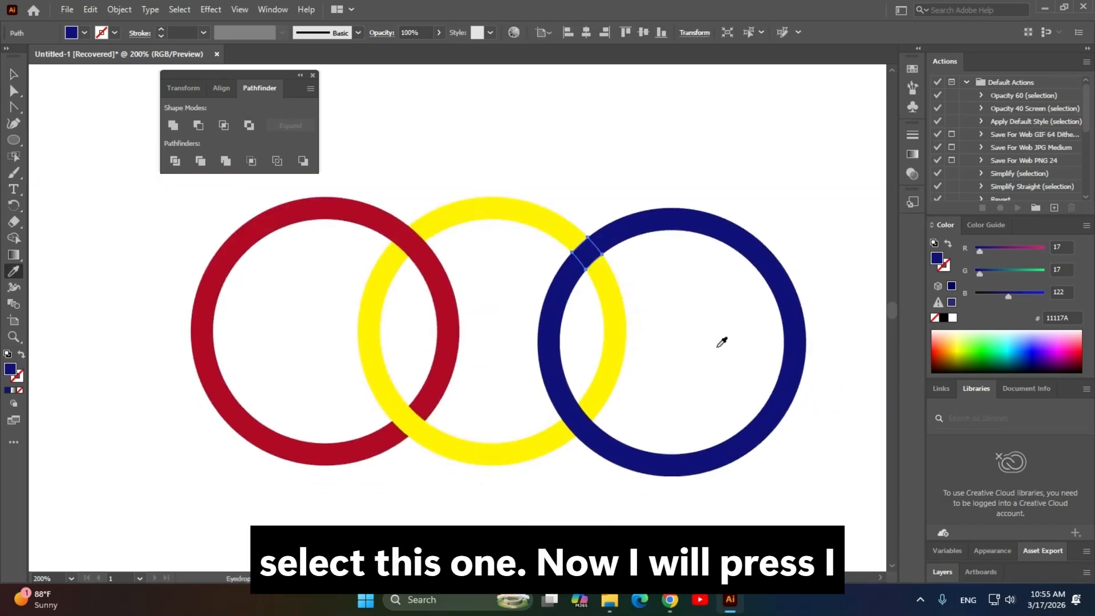
left_click(548, 214)
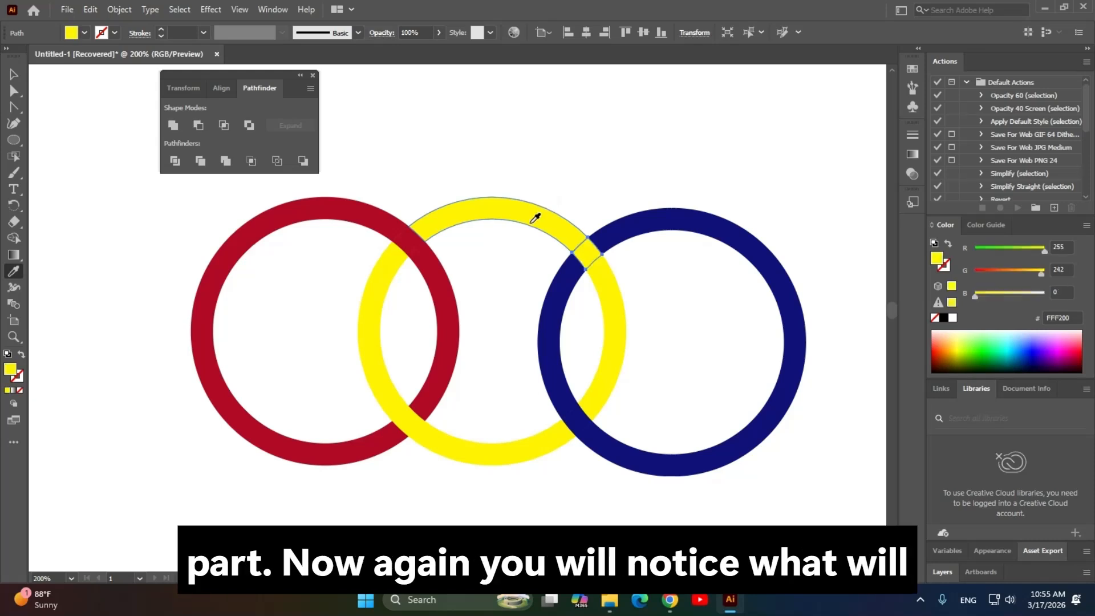
left_click(14, 73)
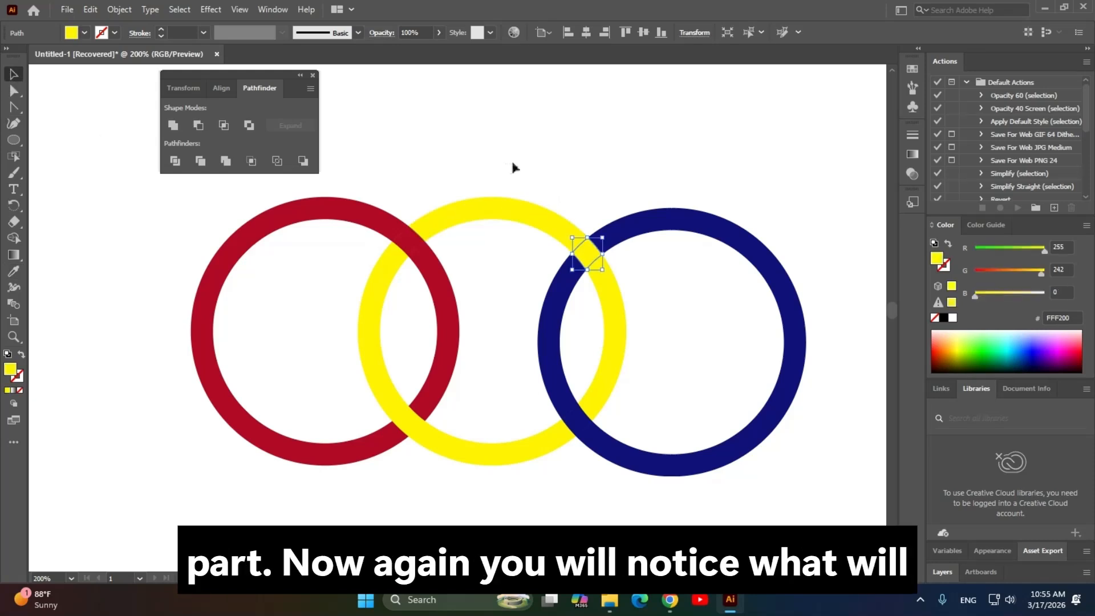
left_click(456, 162)
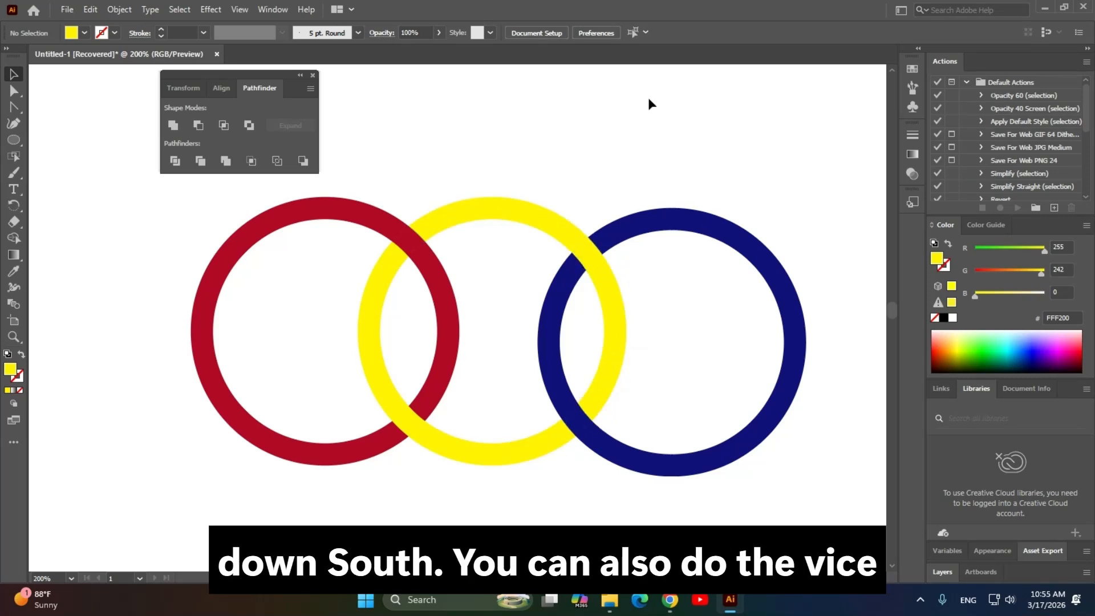
key("ctrl+z")
left_click(740, 353)
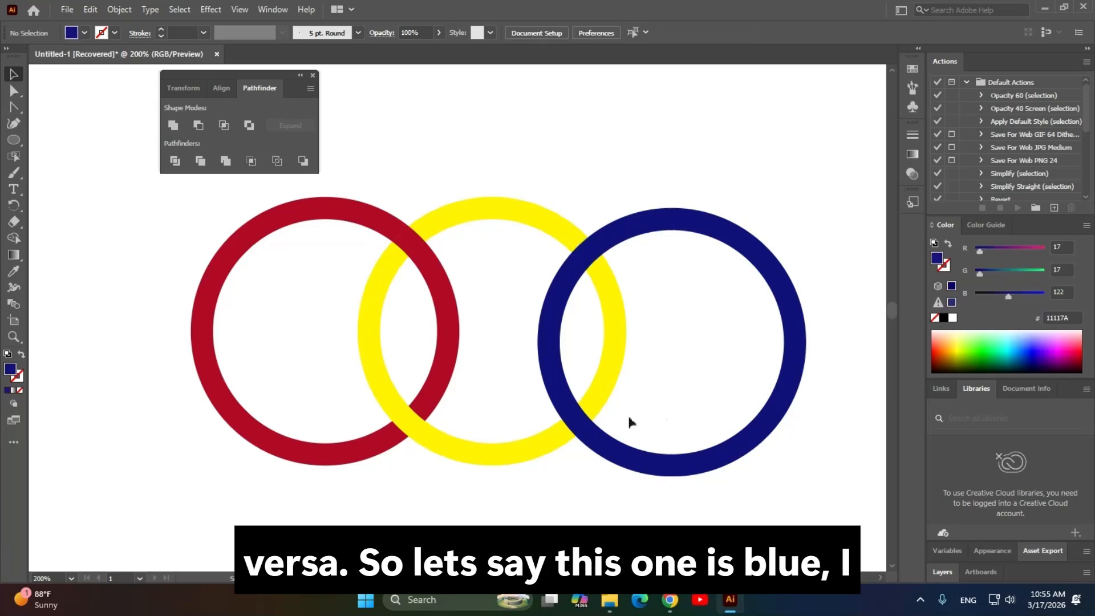
Recolor the lower overlap piece of the yellow and blue rings with the yellow ring's fill using the Eyedropper.
left_click(577, 427)
key("i")
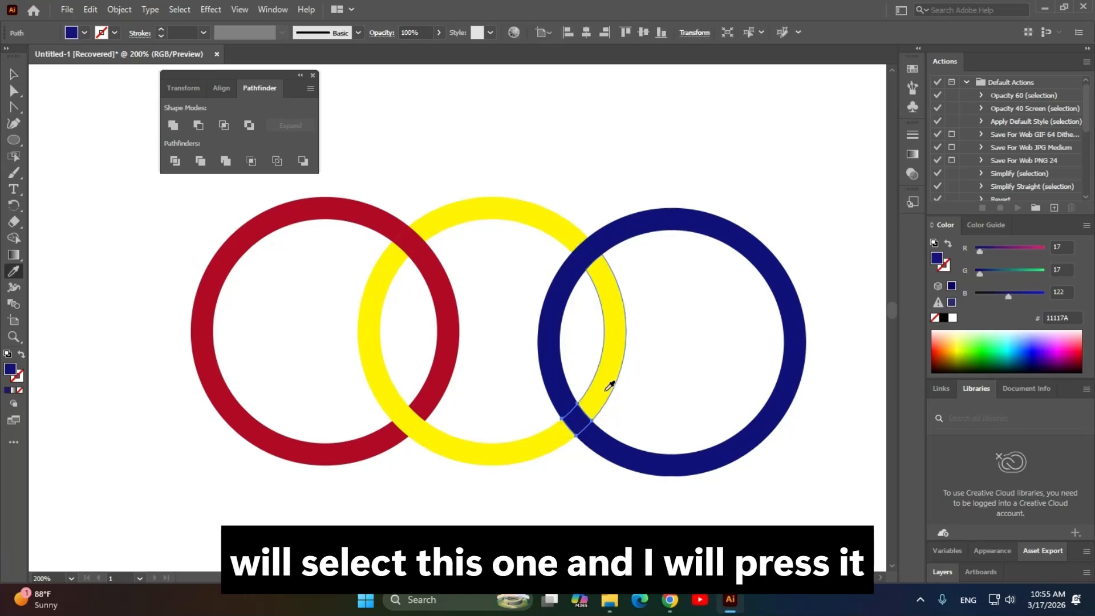
left_click(612, 364)
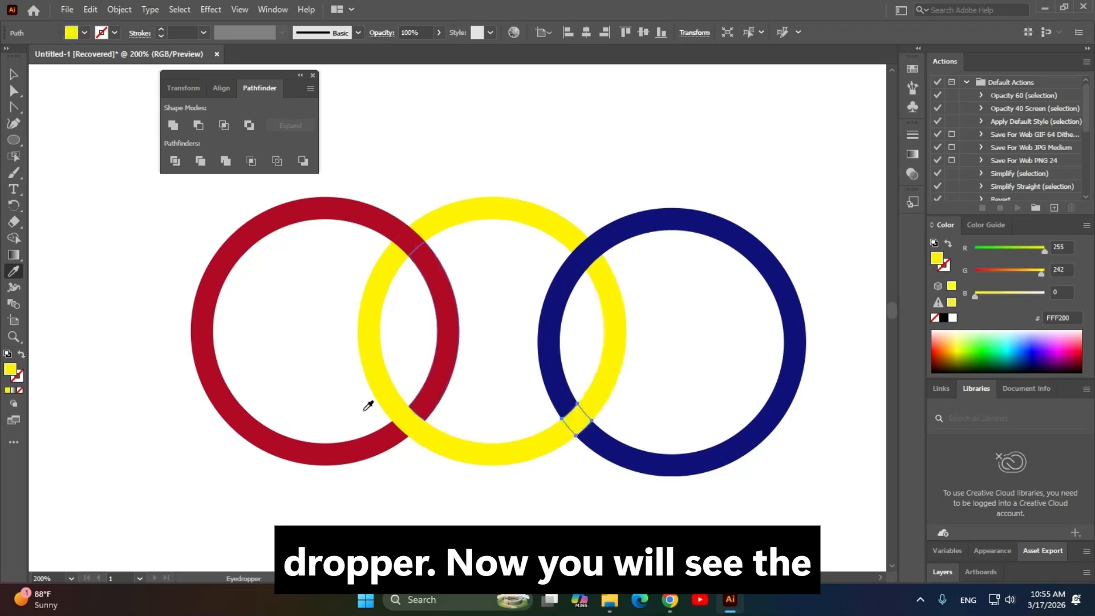
left_click(9, 81)
left_click(111, 251)
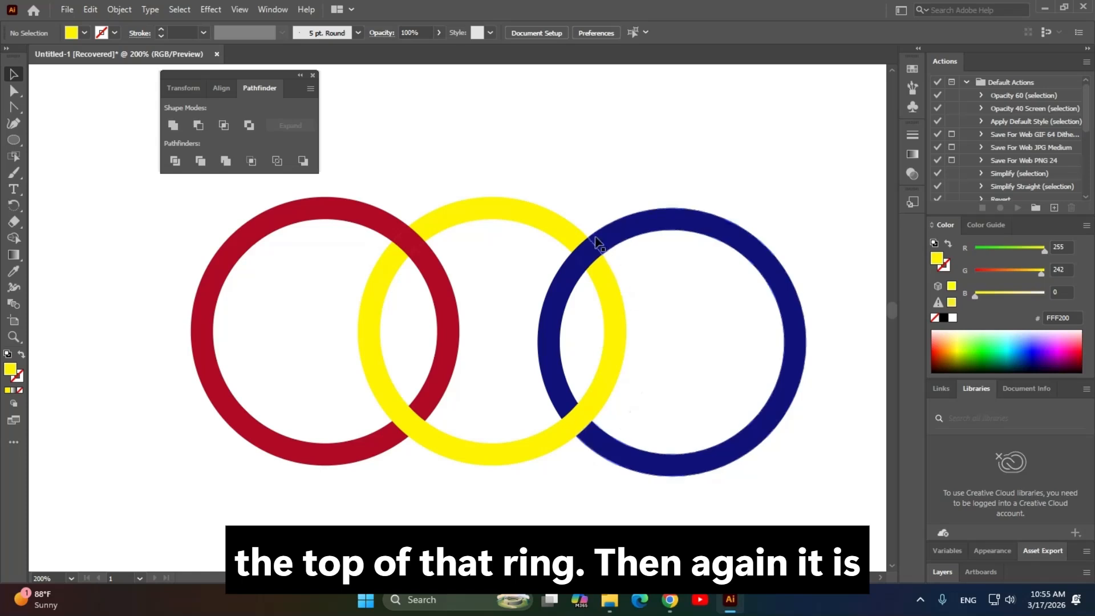
Recolor the lower overlap piece of the red and yellow rings with the red ring's fill using the Eyedropper.
left_click(410, 436)
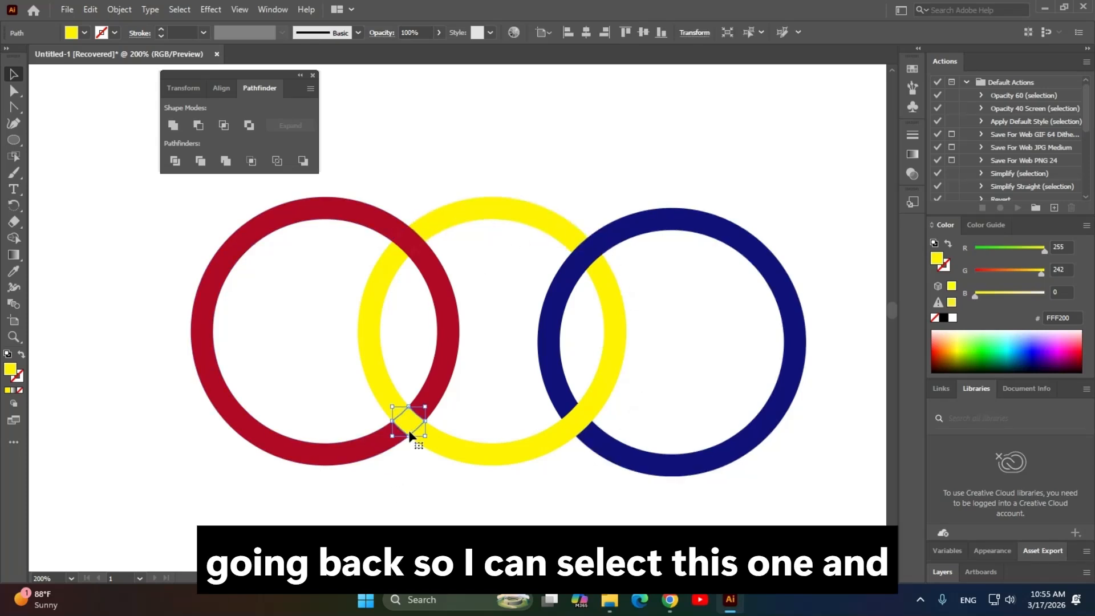
key("i")
left_click(454, 320)
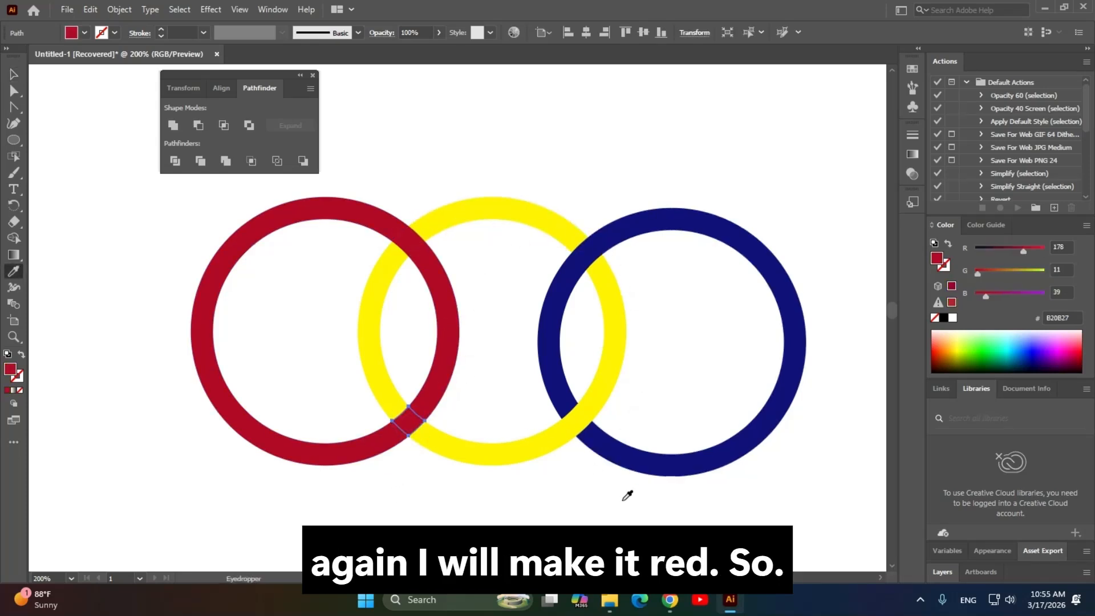
left_click(19, 78)
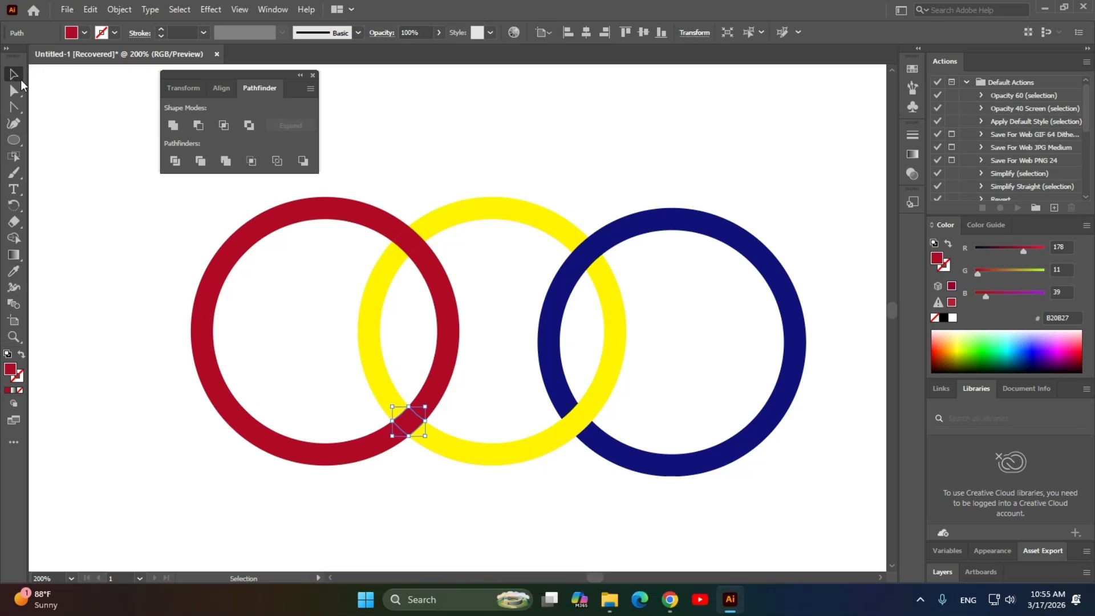
left_click(121, 239)
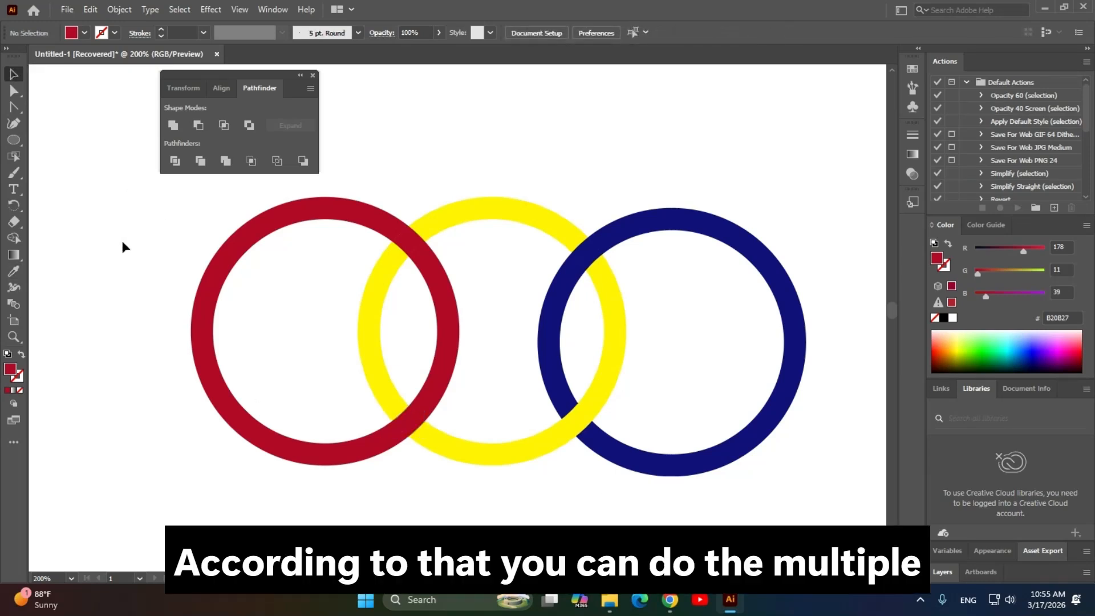
Recolor the upper overlap piece of the red and yellow rings with the yellow ring's fill using the Eyedropper.
left_click(403, 240)
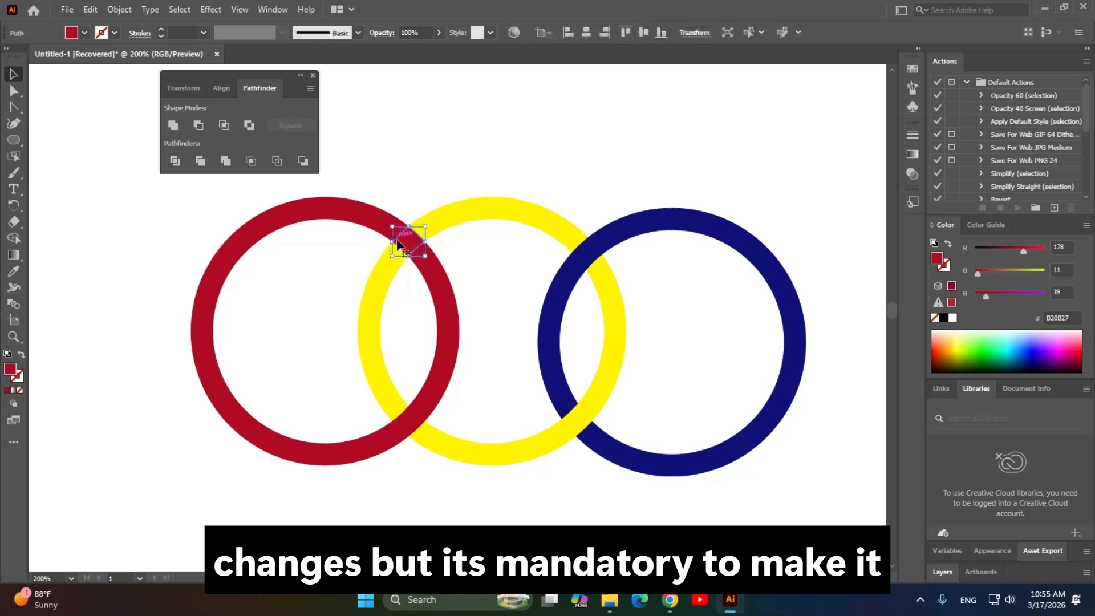
key("i")
left_click(474, 207)
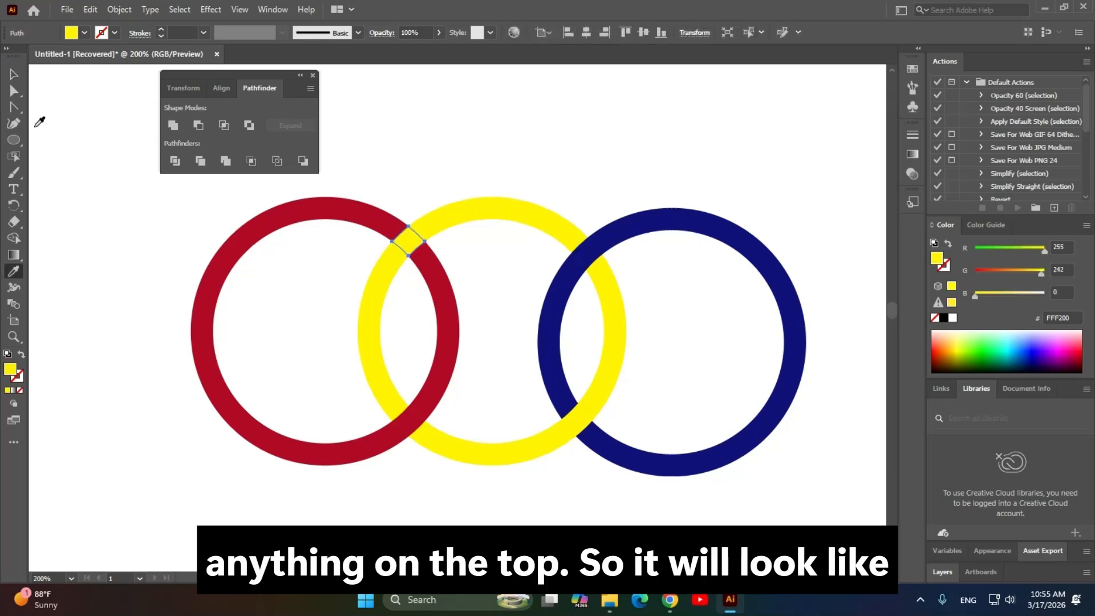
left_click(17, 72)
left_click(104, 257)
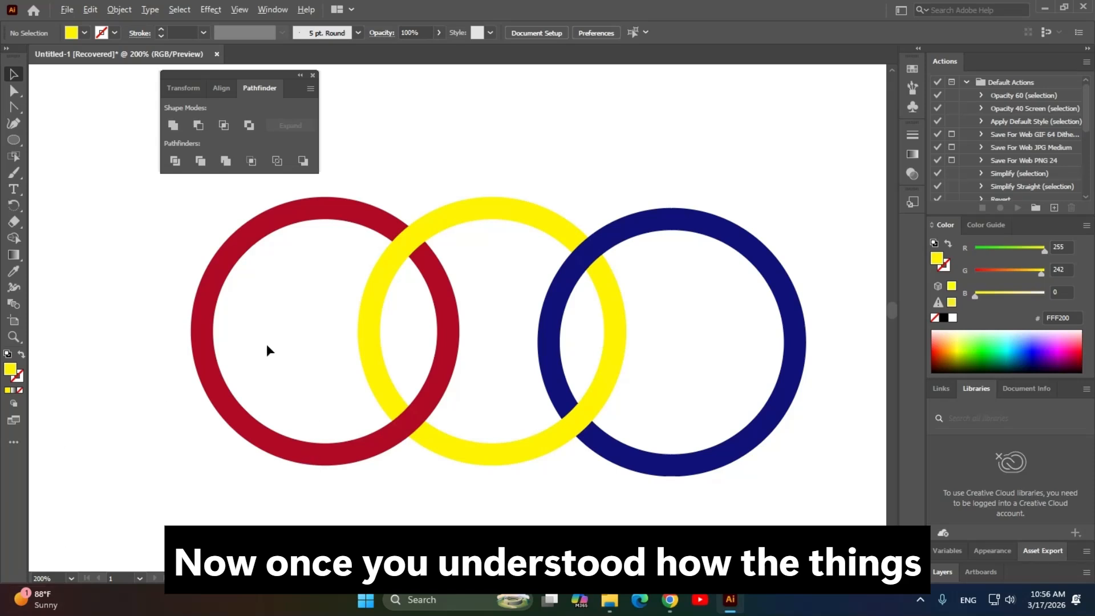
Select all three rings and examine the dividing lines at their overlaps.
scroll(318, 356, "down", 2)
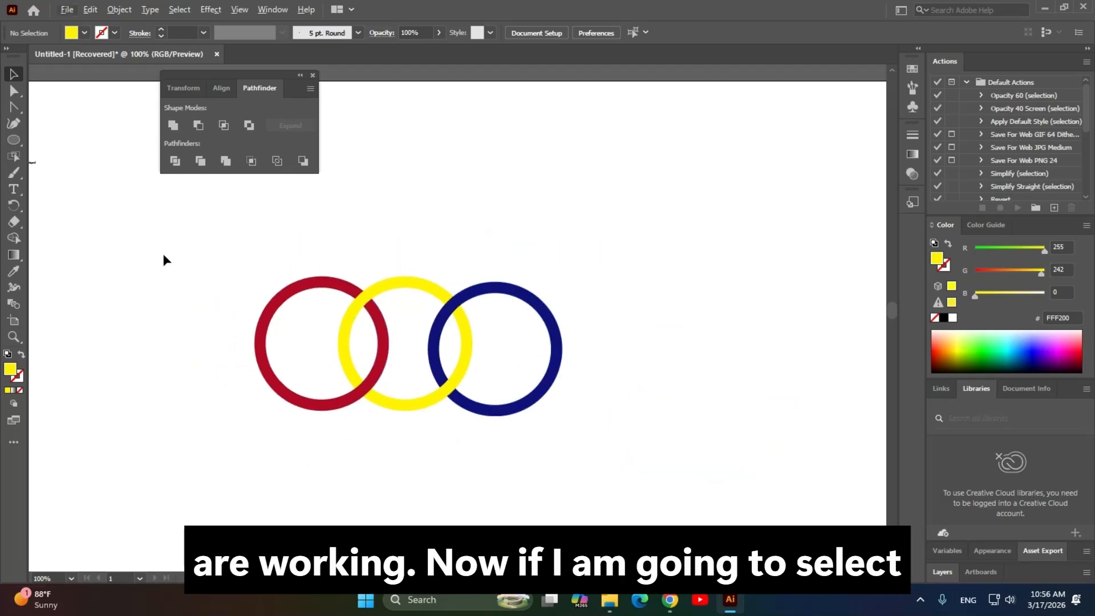
left_click_drag(158, 235, 687, 473)
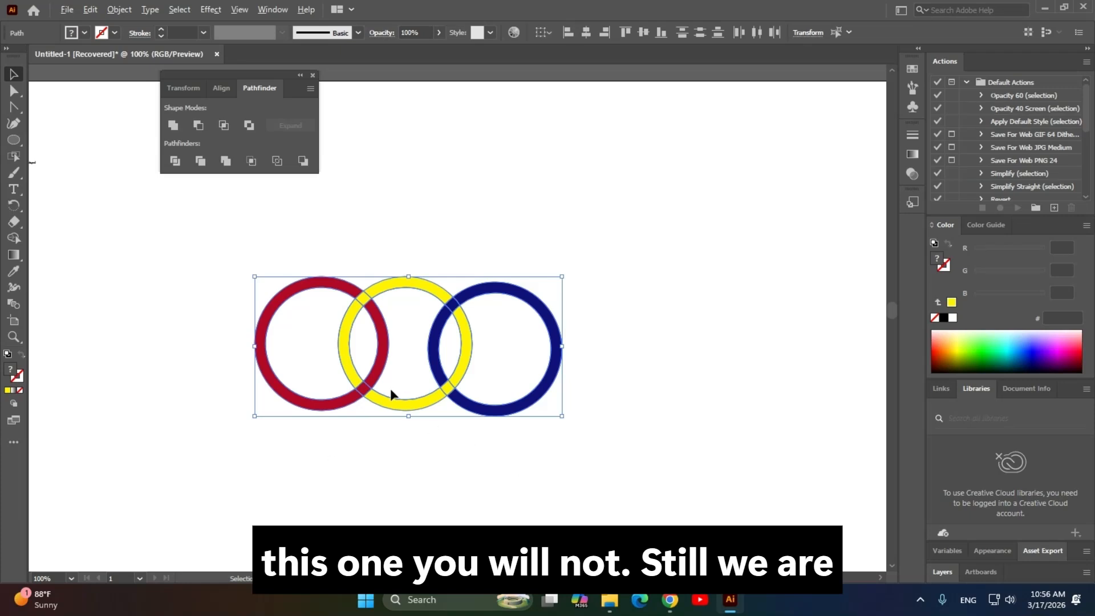
scroll(390, 389, "up", 2)
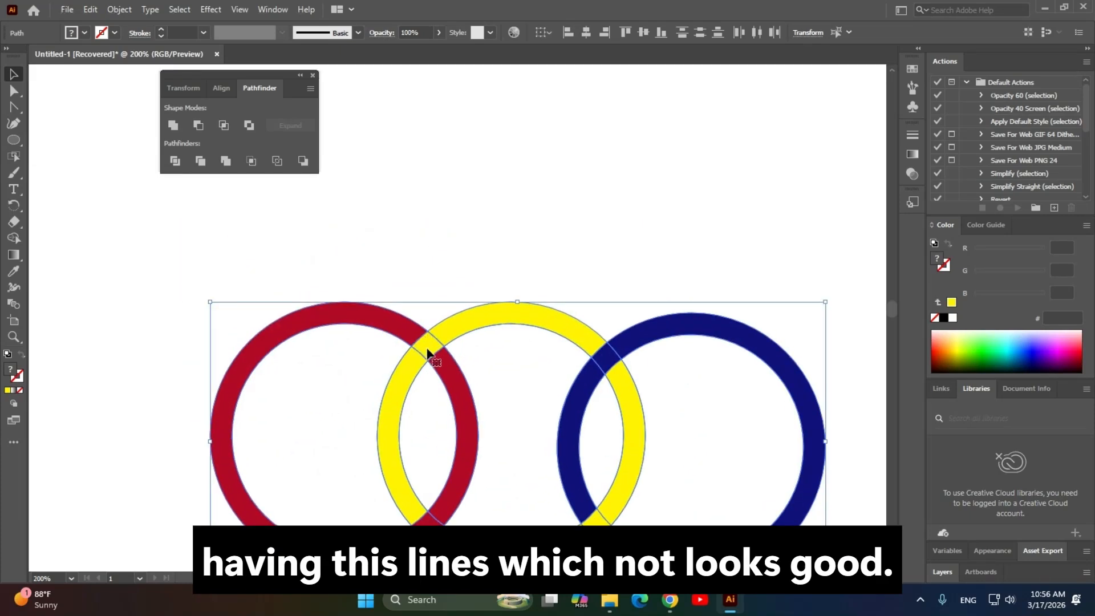
left_click_drag(501, 463, 426, 302)
left_click_drag(388, 341, 491, 416)
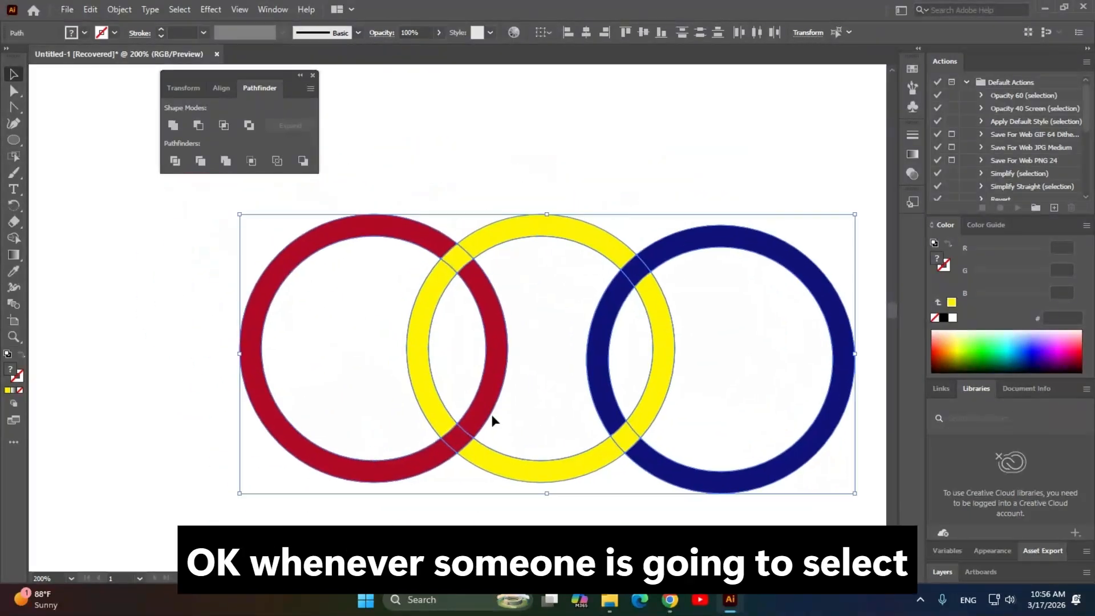
left_click_drag(111, 203, 847, 511)
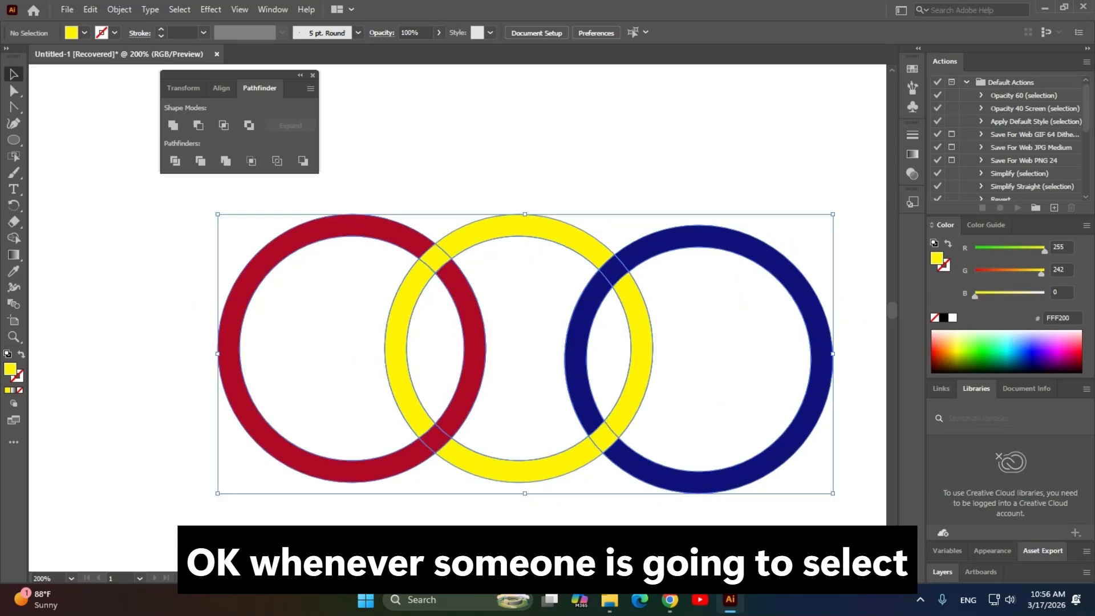
Trial-move the lower overlap piece of the yellow and blue rings out of place and undo the move.
left_click_drag(597, 434, 531, 374)
key("ctrl+z")
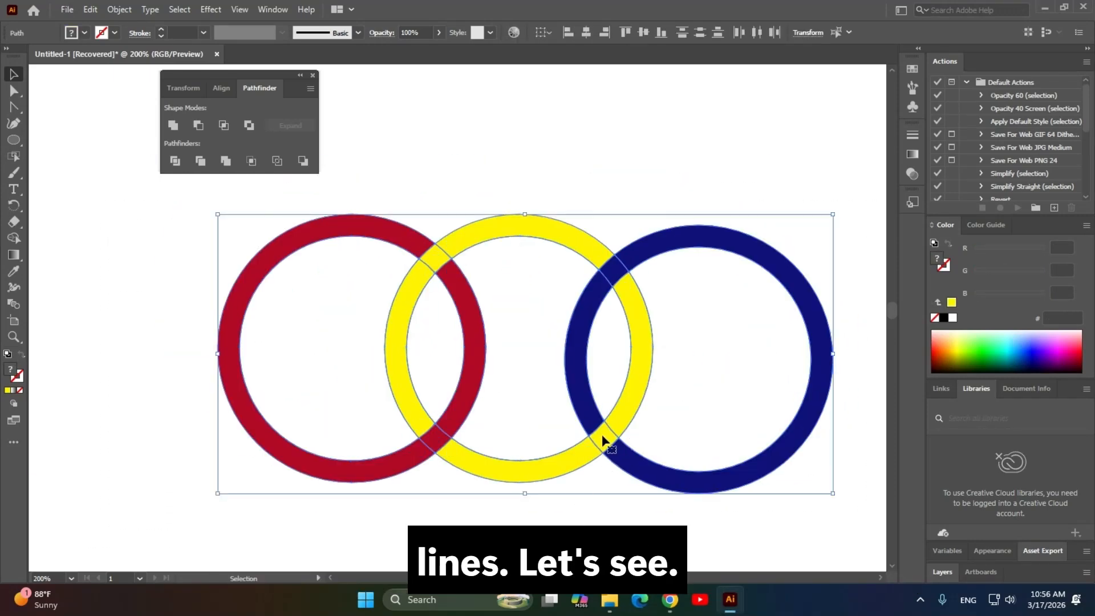
left_click(534, 369)
left_click_drag(606, 439, 494, 386)
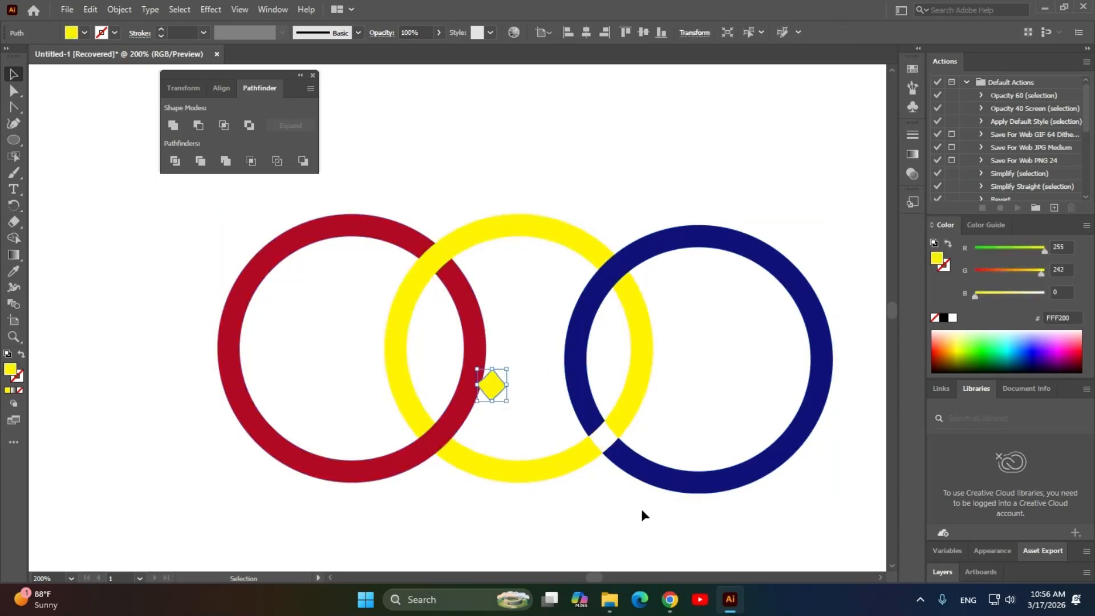
key("ctrl+z")
Combine the same-colored pieces of all three rings with Pathfinder Merge and check the merged group's outlines.
left_click_drag(378, 180, 573, 393)
scroll(692, 345, "down", 1)
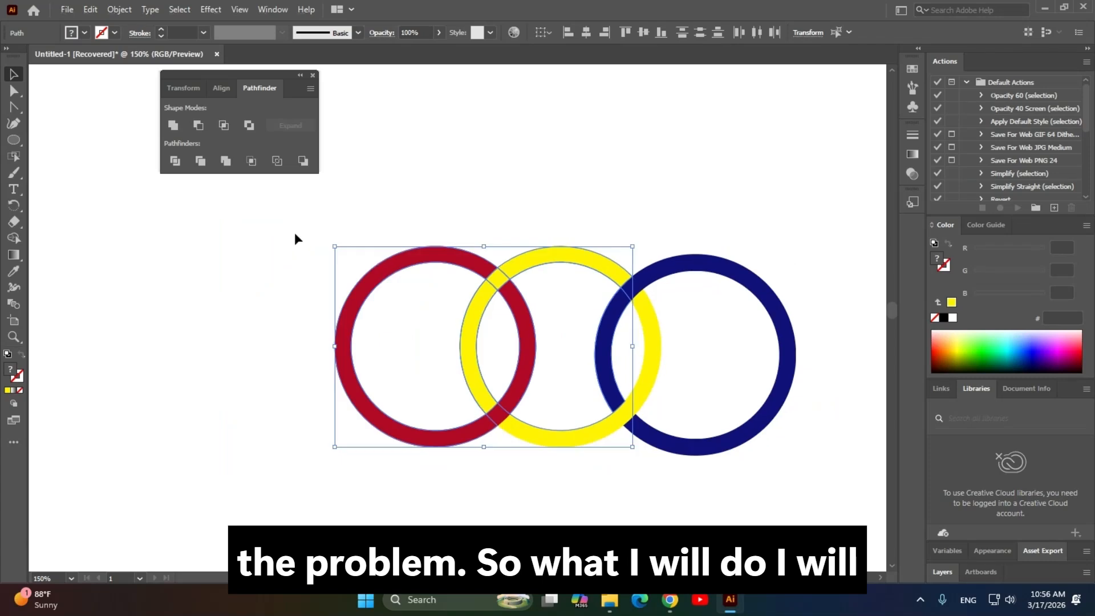
left_click_drag(283, 210, 809, 496)
left_click_drag(484, 455, 501, 482)
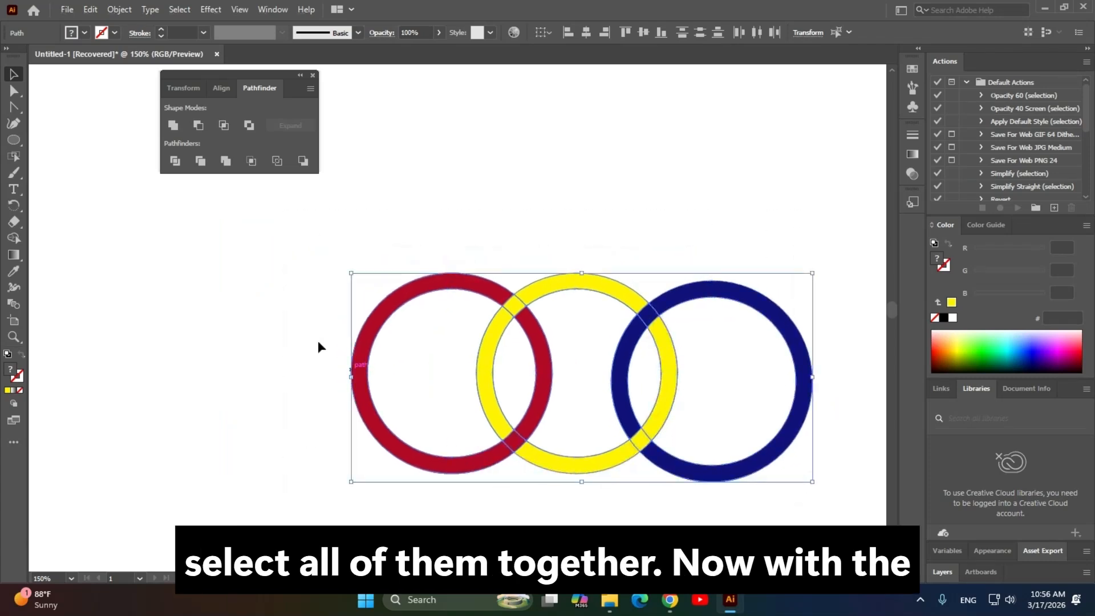
left_click(225, 162)
left_click(560, 225)
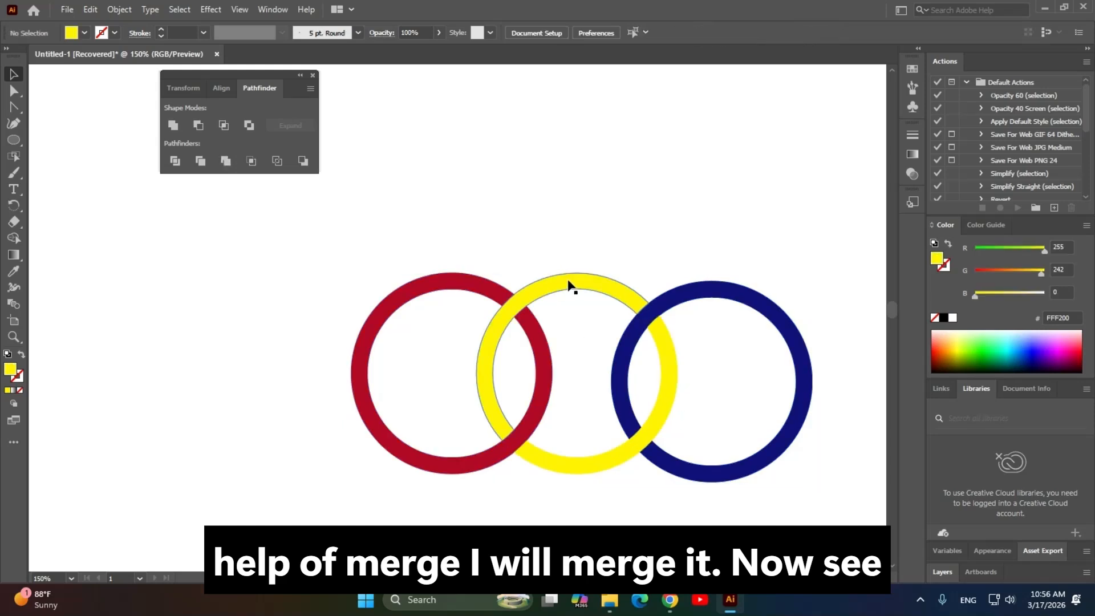
left_click(568, 284)
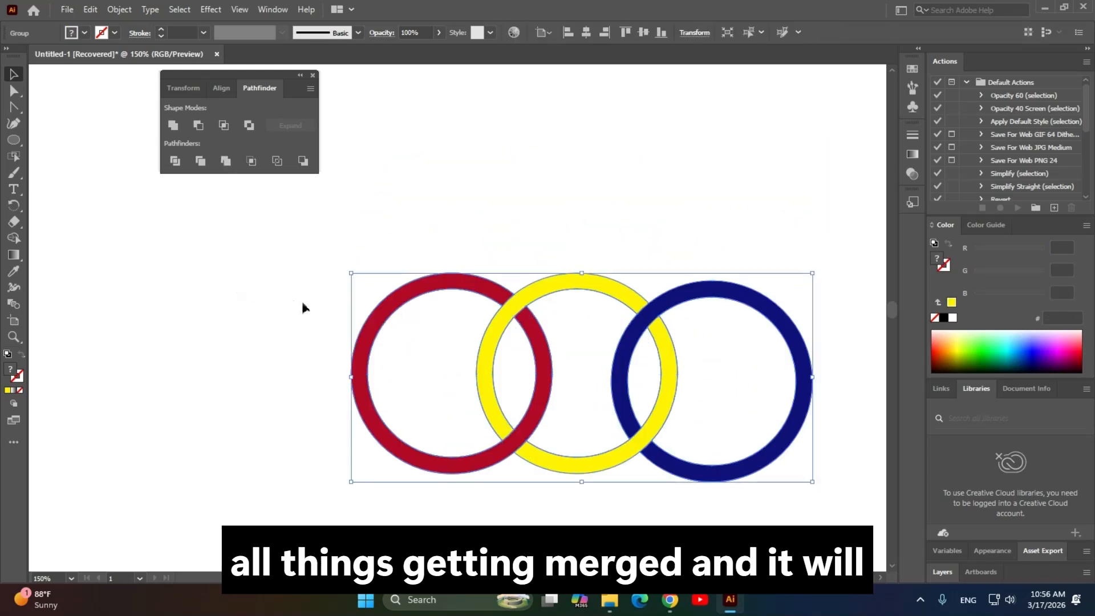
left_click(302, 308)
Ungroup the merged rings.
left_click(551, 281)
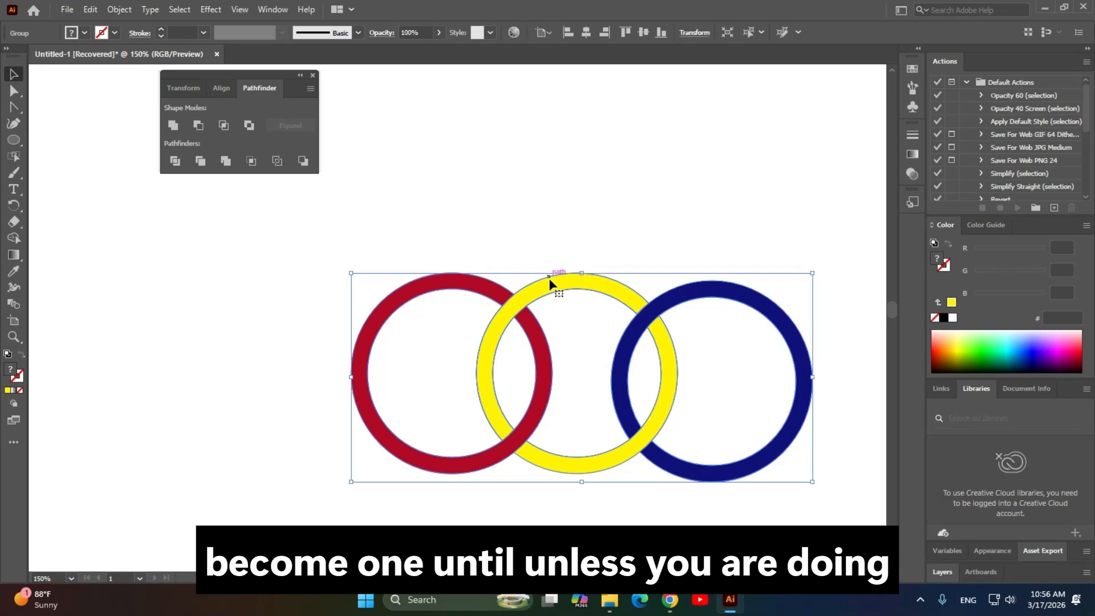
right_click(551, 282)
left_click(623, 398)
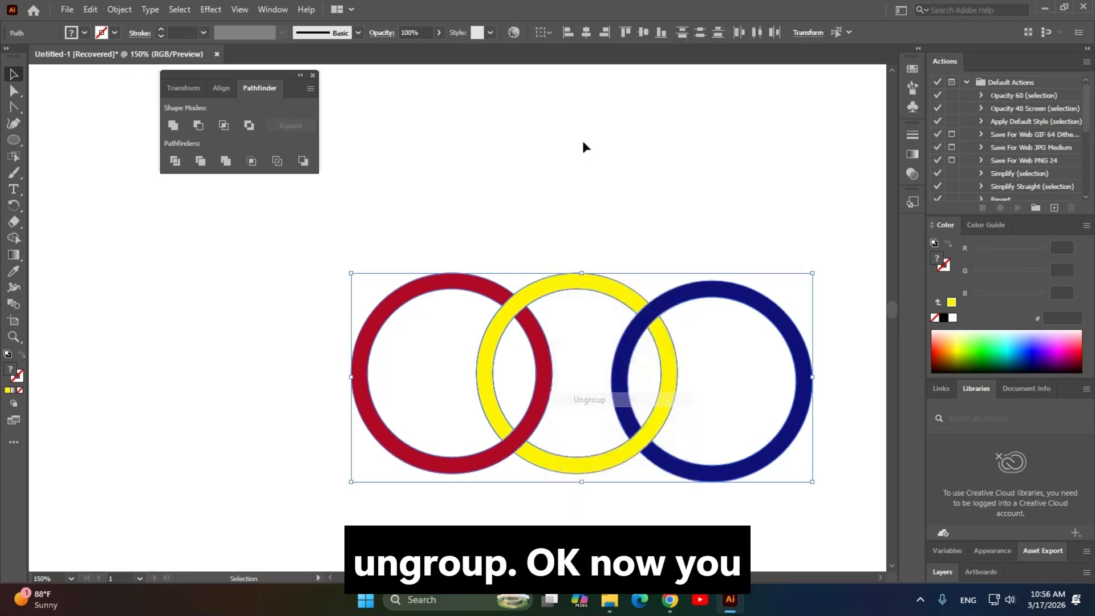
Trial-move the yellow ring's merged pieces away from the other rings, and undo the moves and the ungrouping.
left_click_drag(589, 276, 520, 92)
key("ctrl+z")
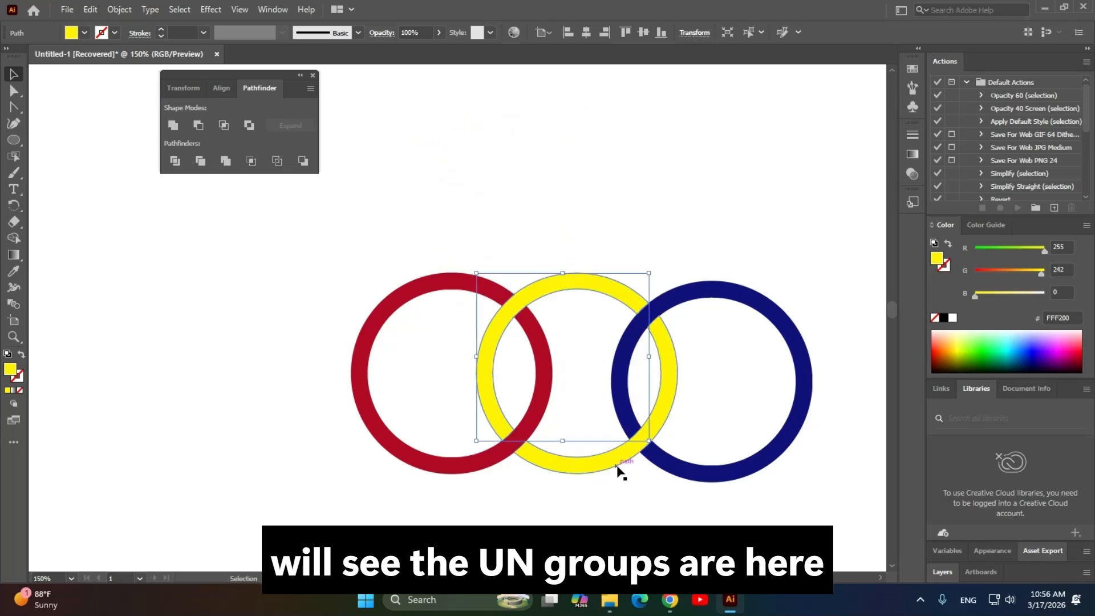
left_click_drag(615, 460, 654, 579)
key("ctrl+z")
key("ctrl+z")
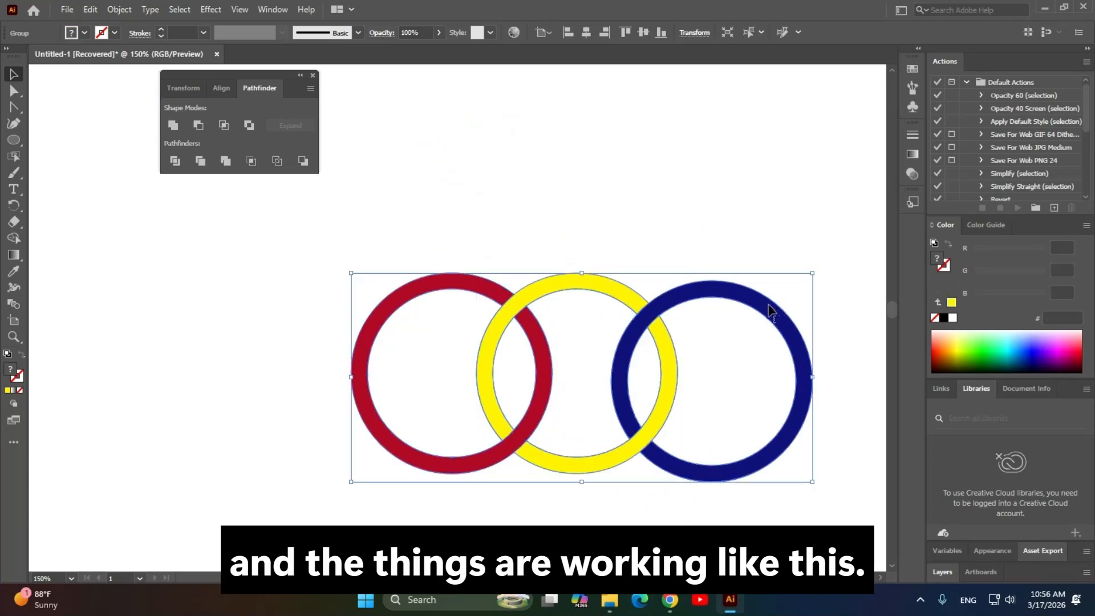
Trial-move the whole group of interlocked rings upward and undo the move.
left_click_drag(768, 304, 830, 149)
key("ctrl+z")
left_click_drag(605, 189, 614, 108)
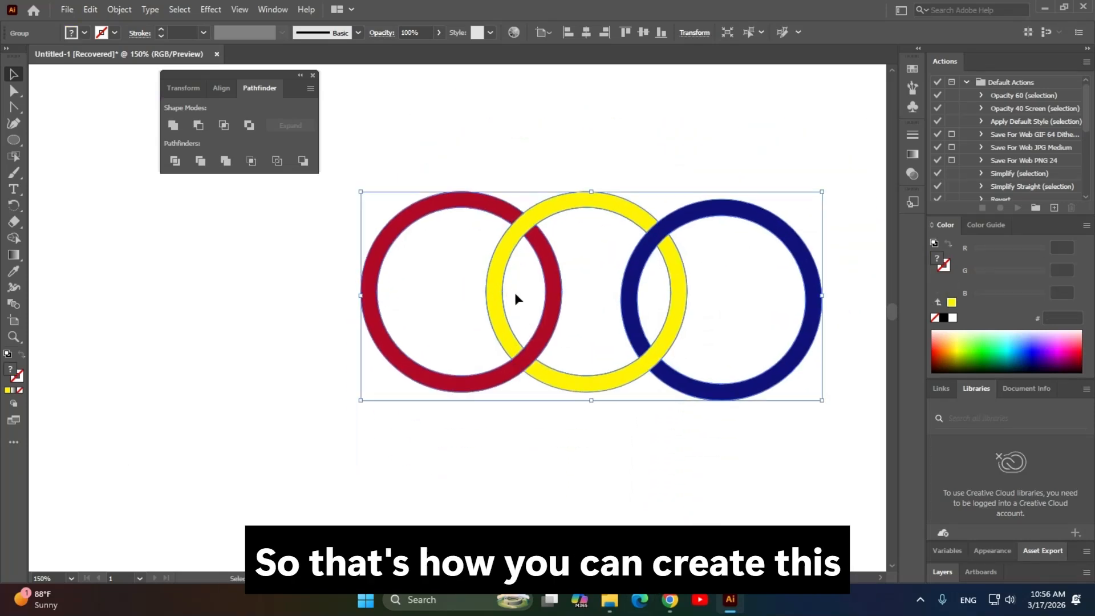
scroll(516, 294, "down", 2)
left_click_drag(583, 357, 531, 364)
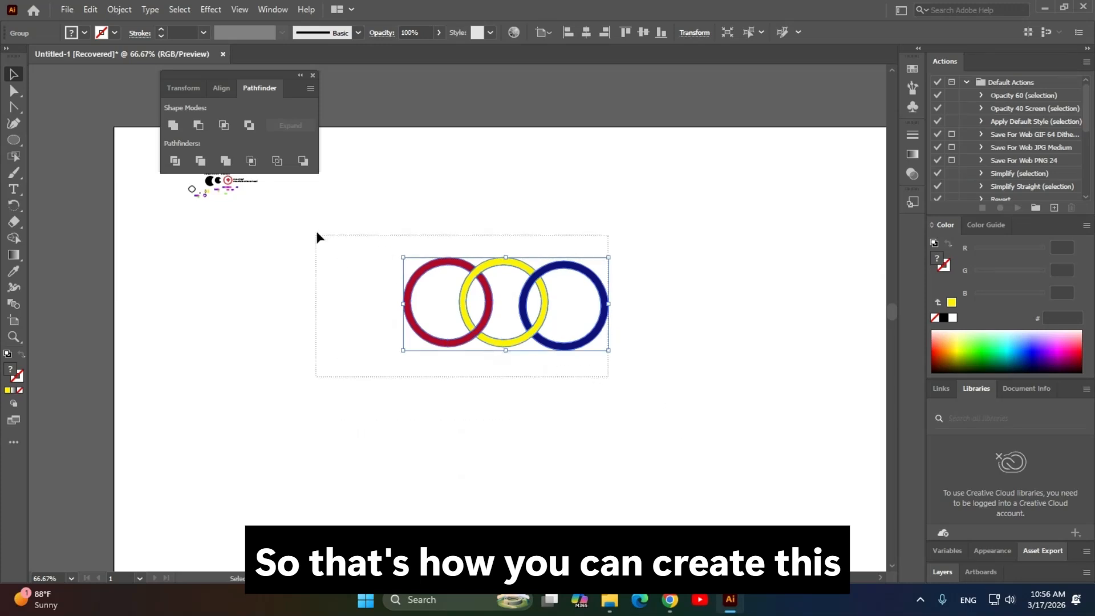
scroll(567, 302, "up", 2)
left_click_drag(465, 317, 501, 317)
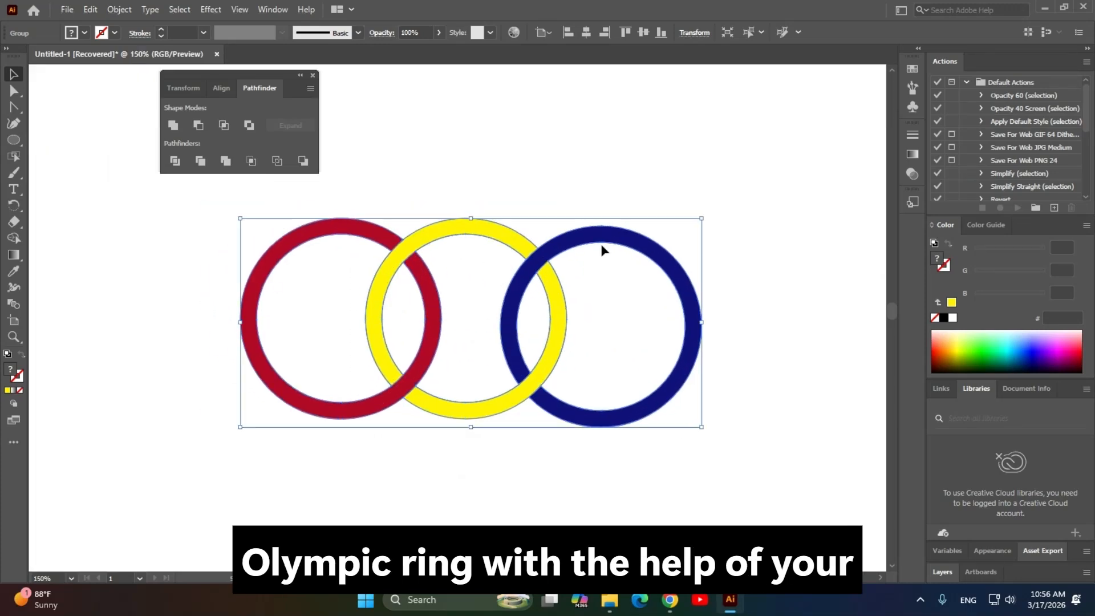
Select the interlocked rings and check their available commands to see whether they are already grouped.
left_click_drag(478, 264, 552, 292)
left_click(394, 146)
left_click_drag(335, 199, 817, 484)
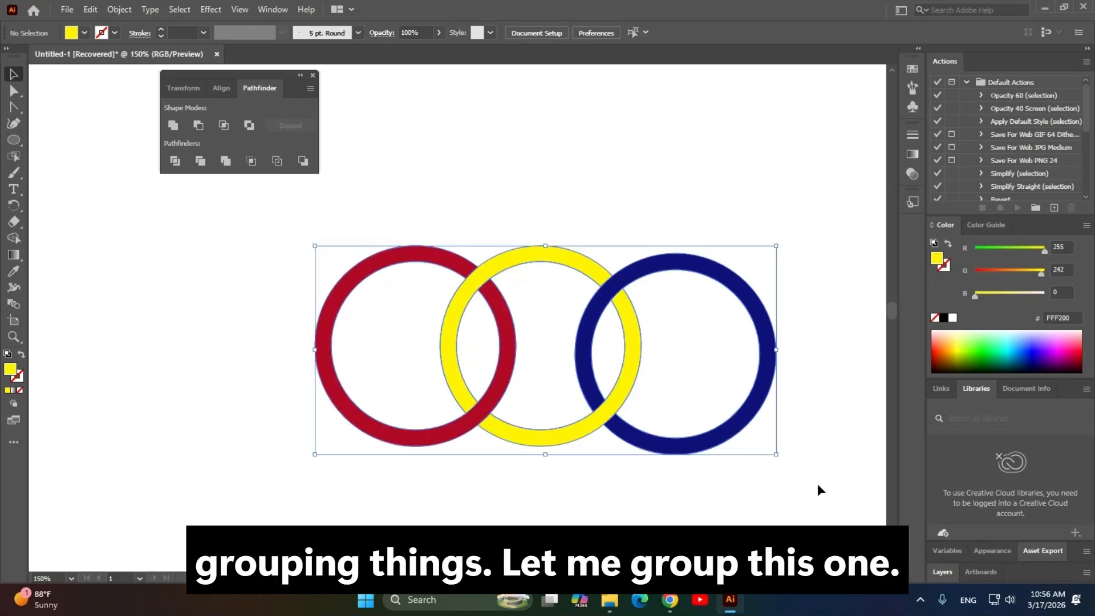
right_click(588, 270)
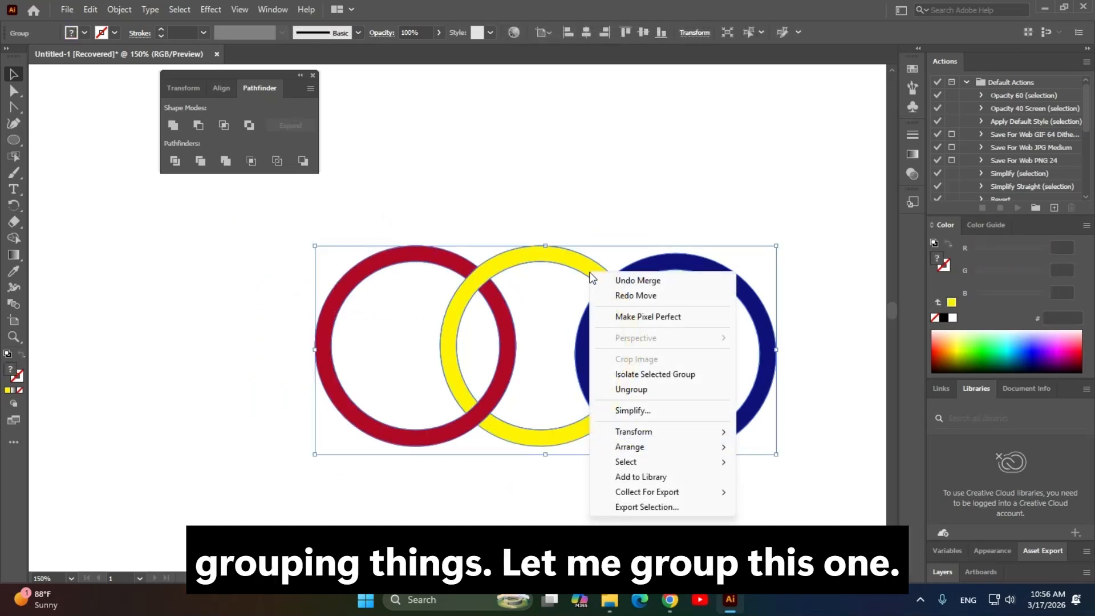
left_click(586, 177)
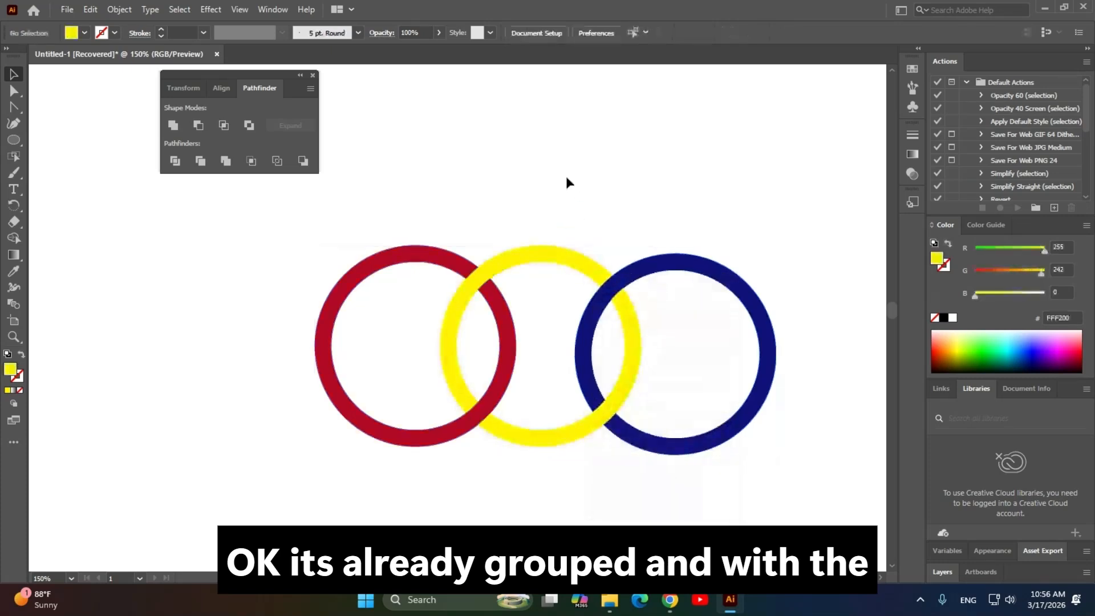
Select all the small Pathfinder practice examples, enlarge them, and place them just beside the red ring.
key("space")
left_click_drag(623, 180, 564, 183)
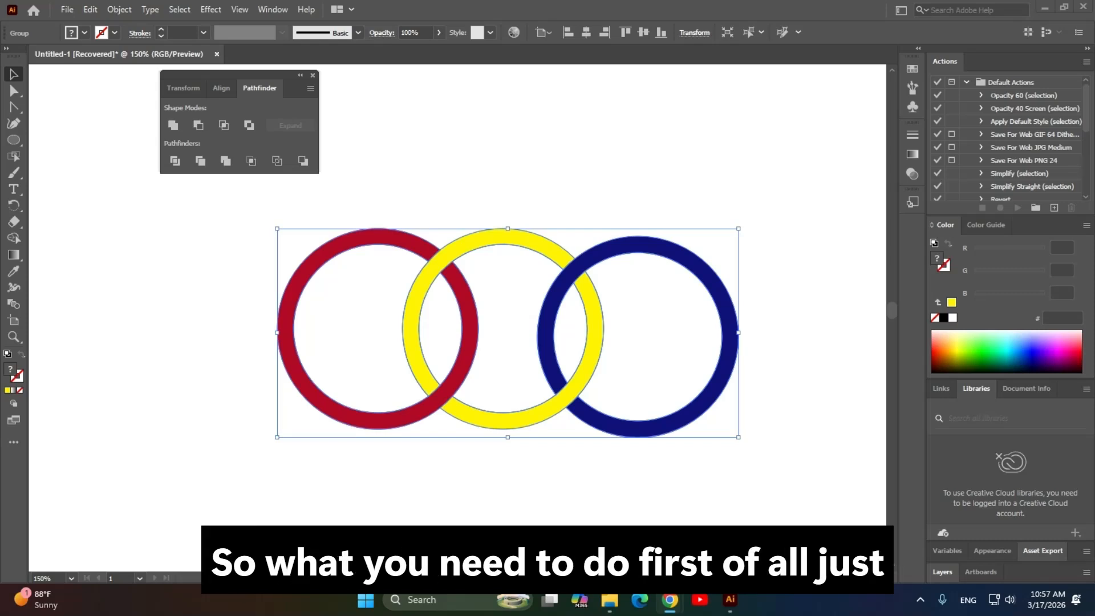
scroll(198, 397, "down", 2)
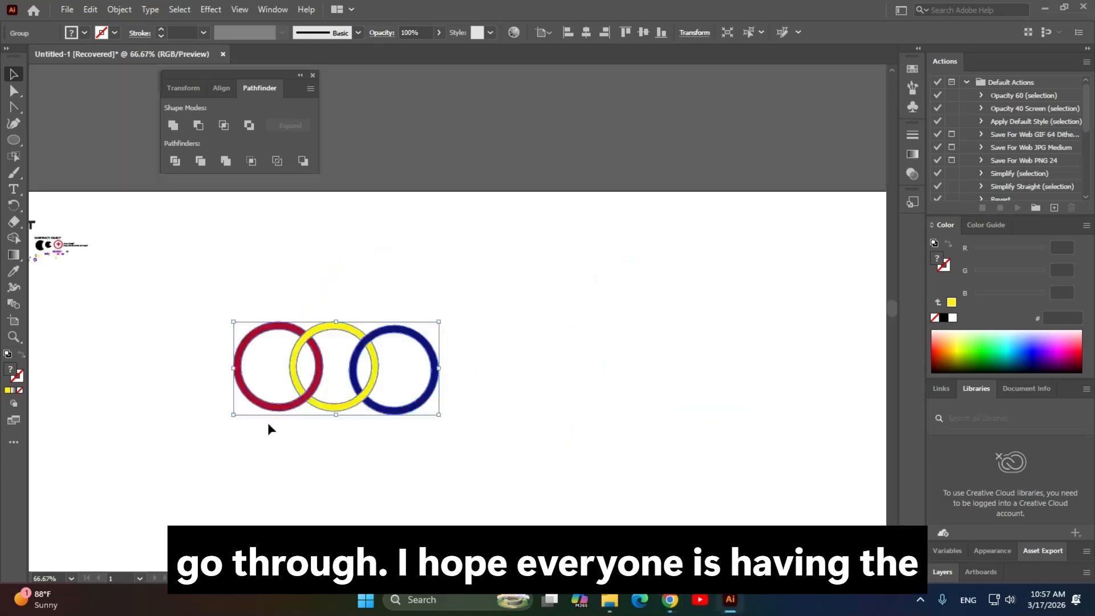
left_click(274, 274)
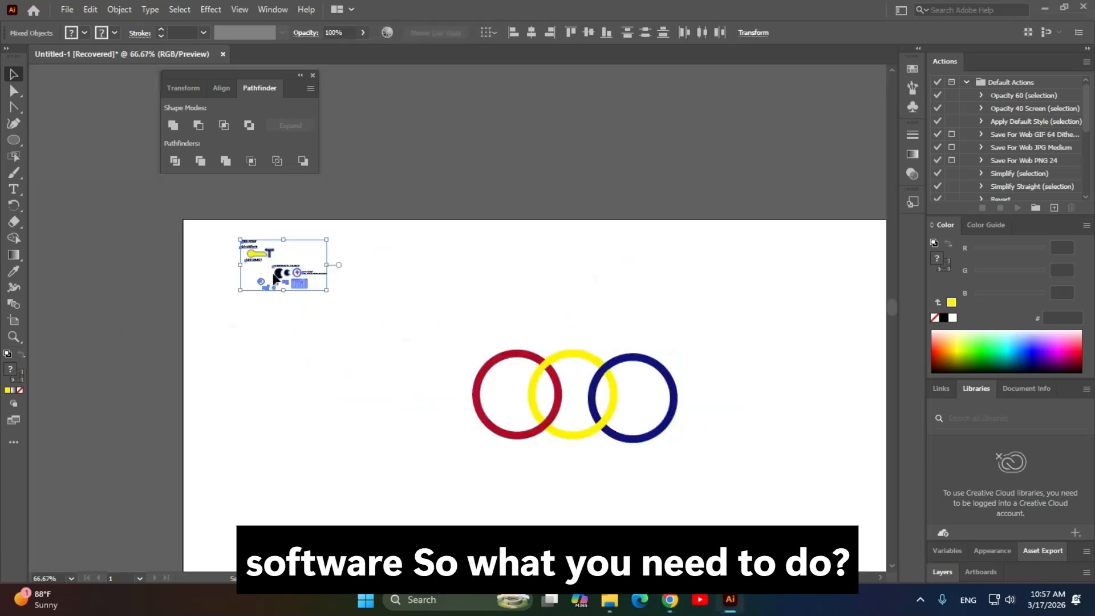
left_click_drag(274, 275, 857, 436)
left_click_drag(769, 375, 388, 475)
left_click_drag(575, 406, 498, 333)
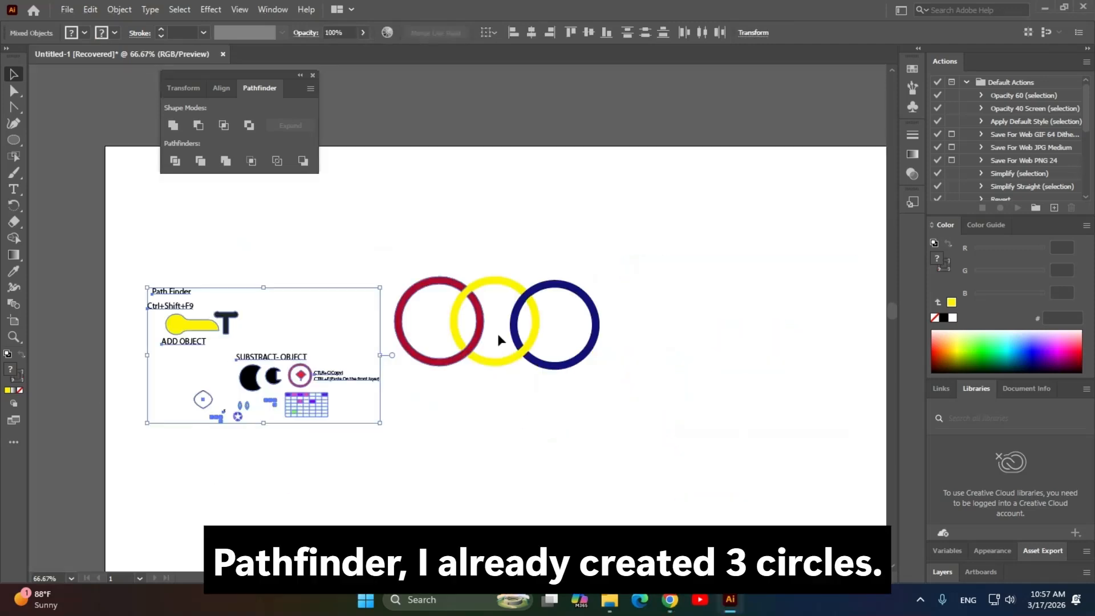
Select the interlocked rings group, switch to Chrome to view the Olympic rings reference image, and return to Illustrator.
left_click_drag(681, 443, 416, 258)
scroll(556, 379, "up", 2)
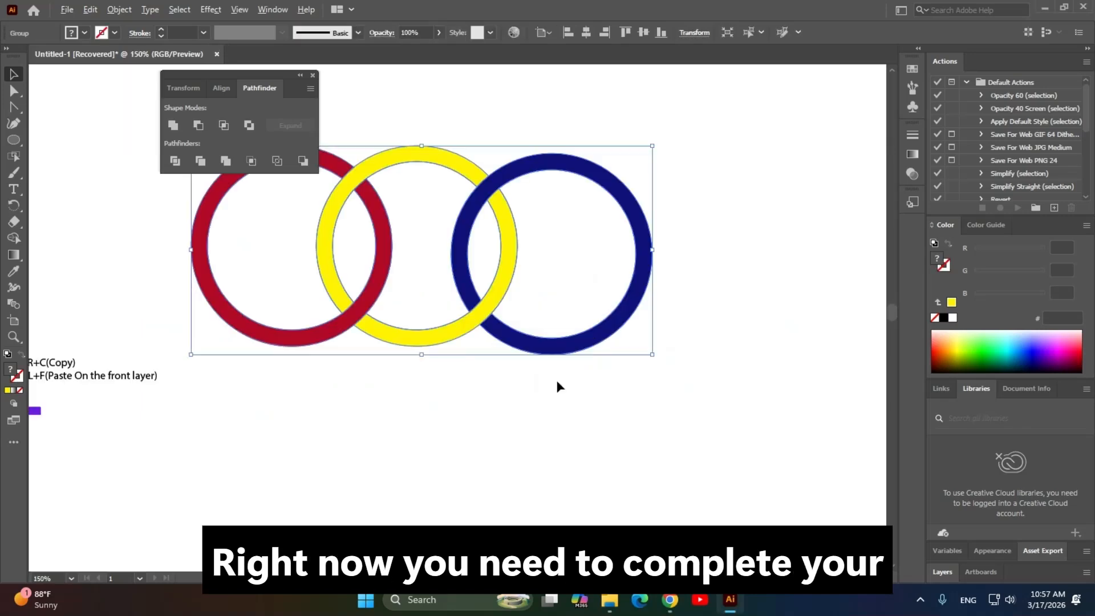
left_click_drag(556, 380, 639, 459)
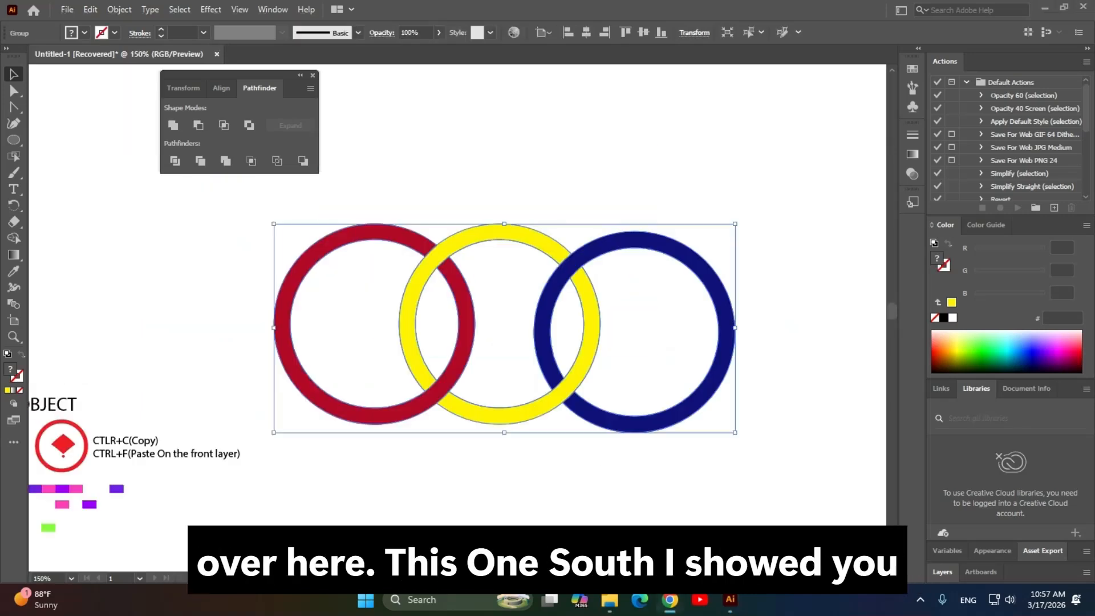
mouse_move(670, 599)
left_click(710, 511)
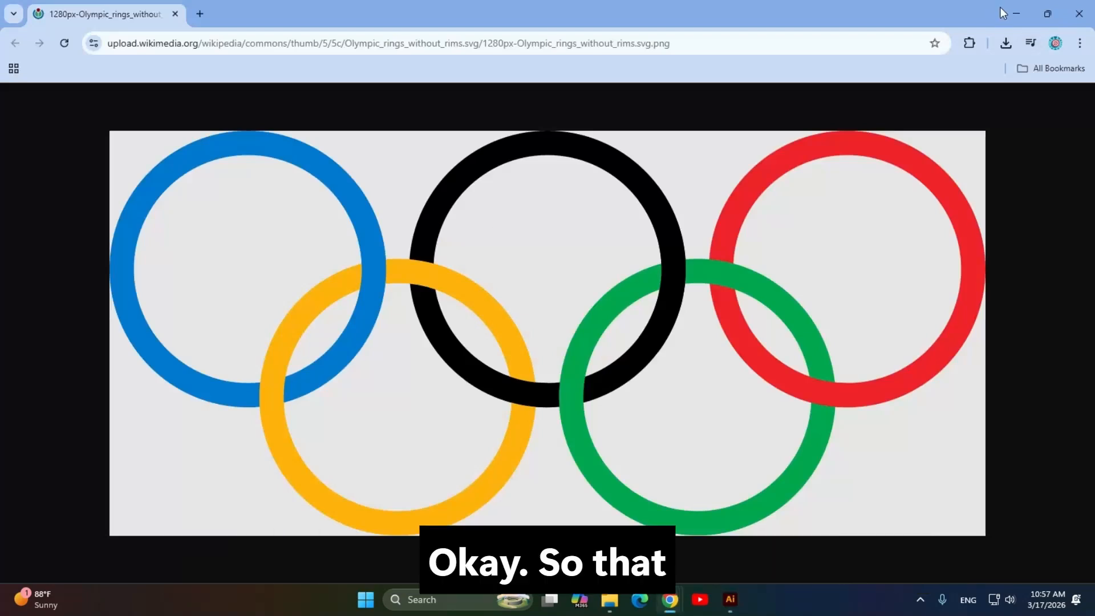
left_click(1017, 13)
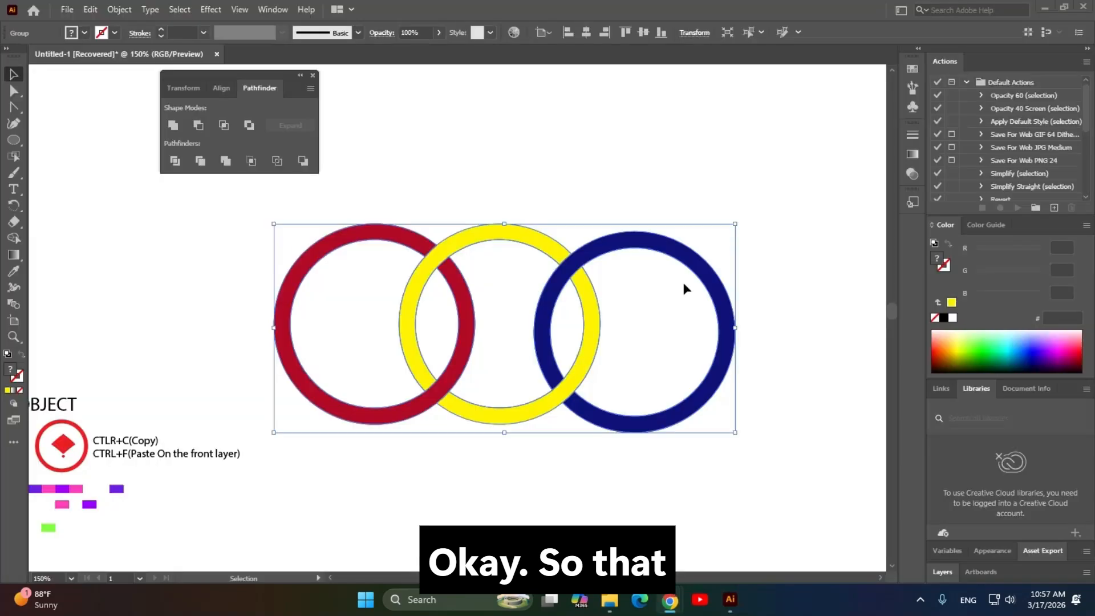